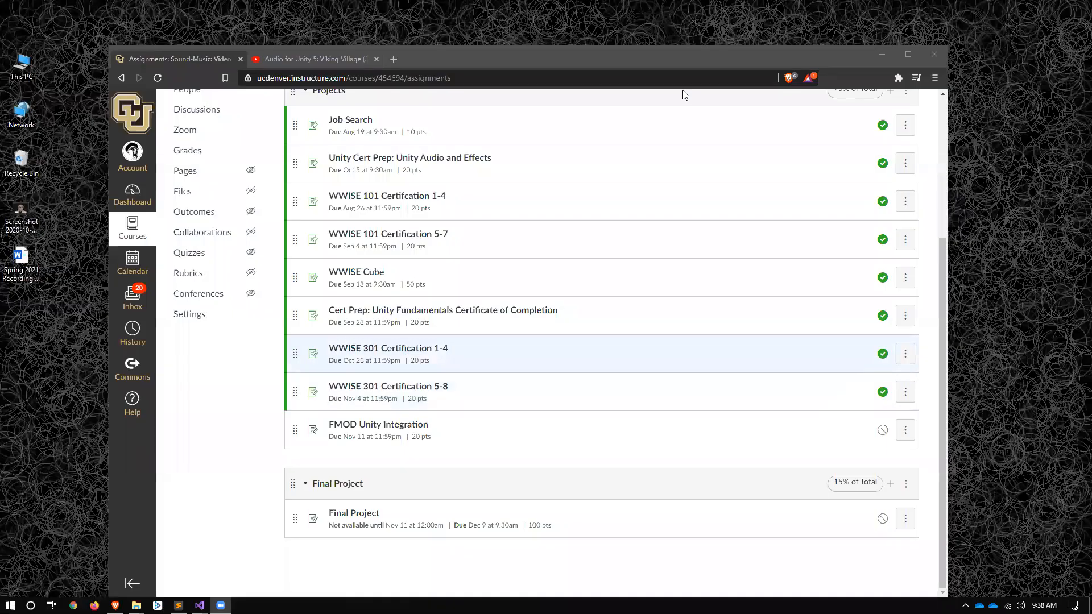
# Clear the desktop by dismissing the open web browser, file explorer and Visual Studio windows
pyautogui.click(885, 23)
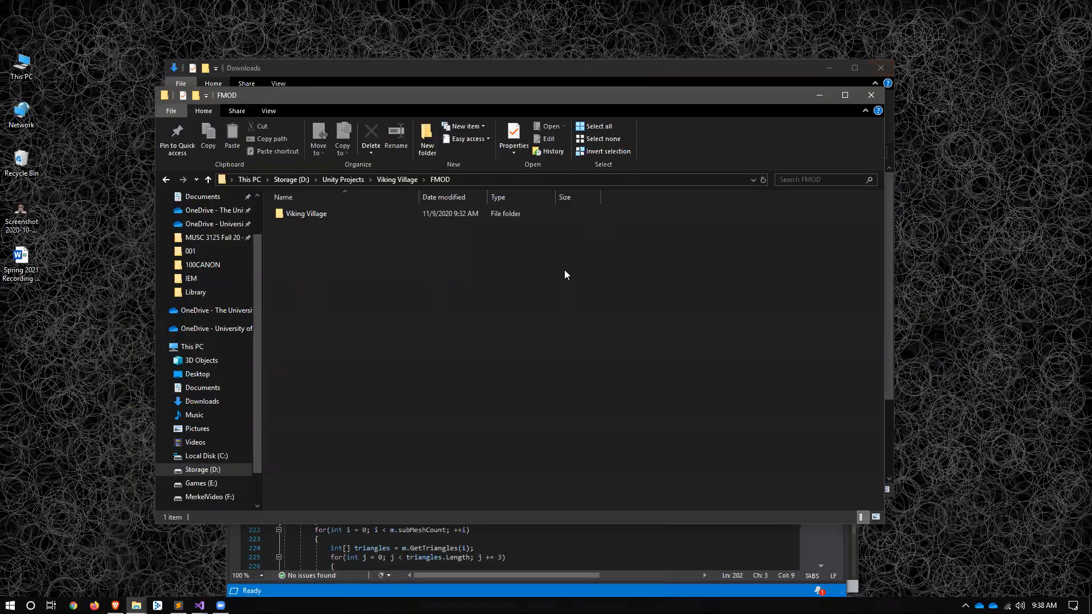
pyautogui.click(888, 68)
pyautogui.click(871, 95)
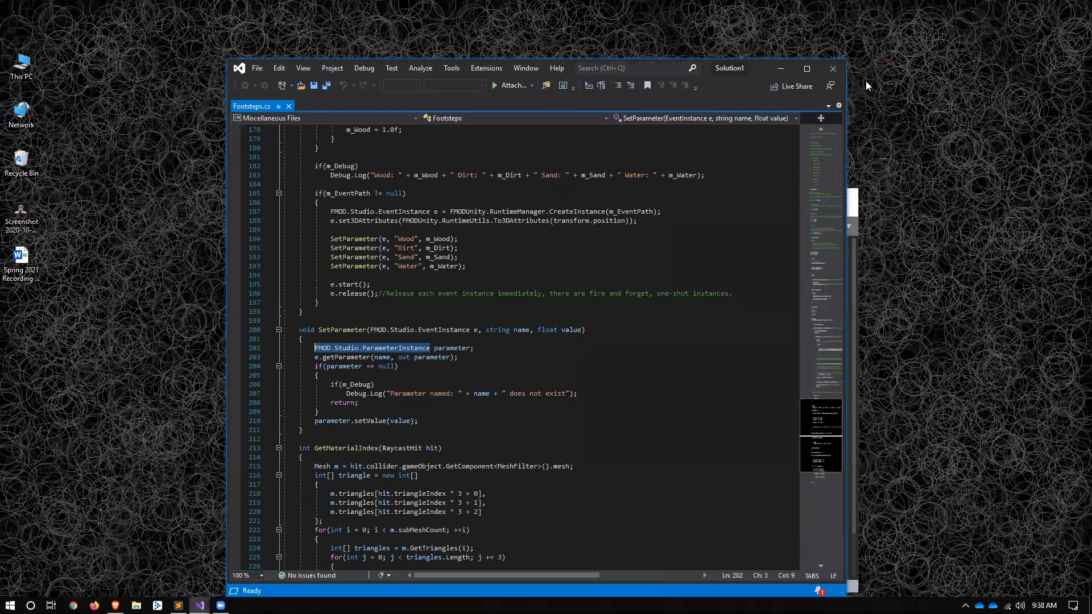
pyautogui.click(854, 206)
pyautogui.click(855, 196)
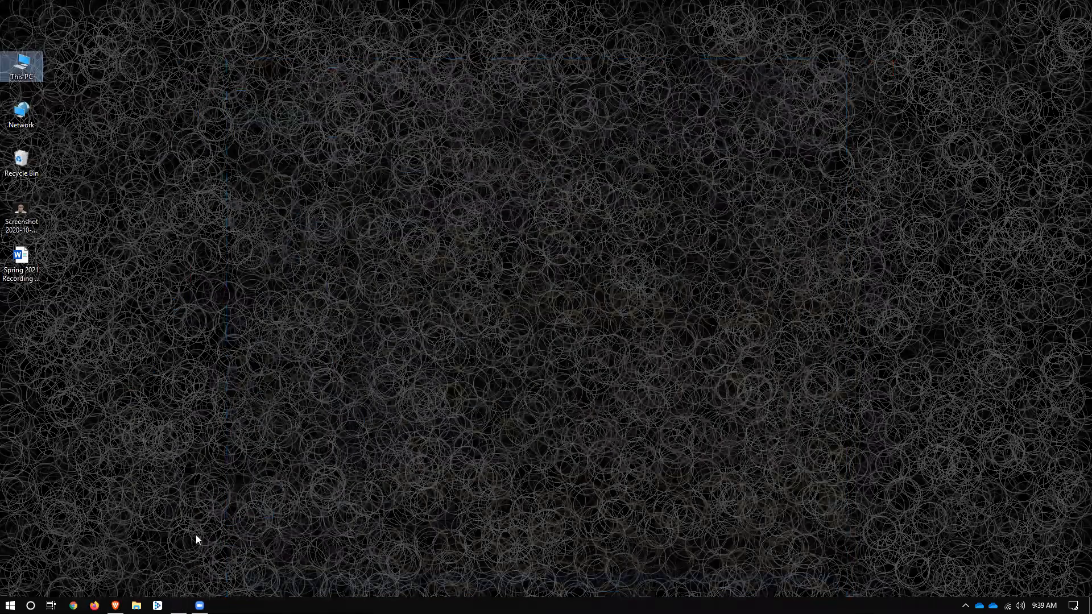
# Launch Unity Hub and open the Viking Village - Class project
pyautogui.click(11, 605)
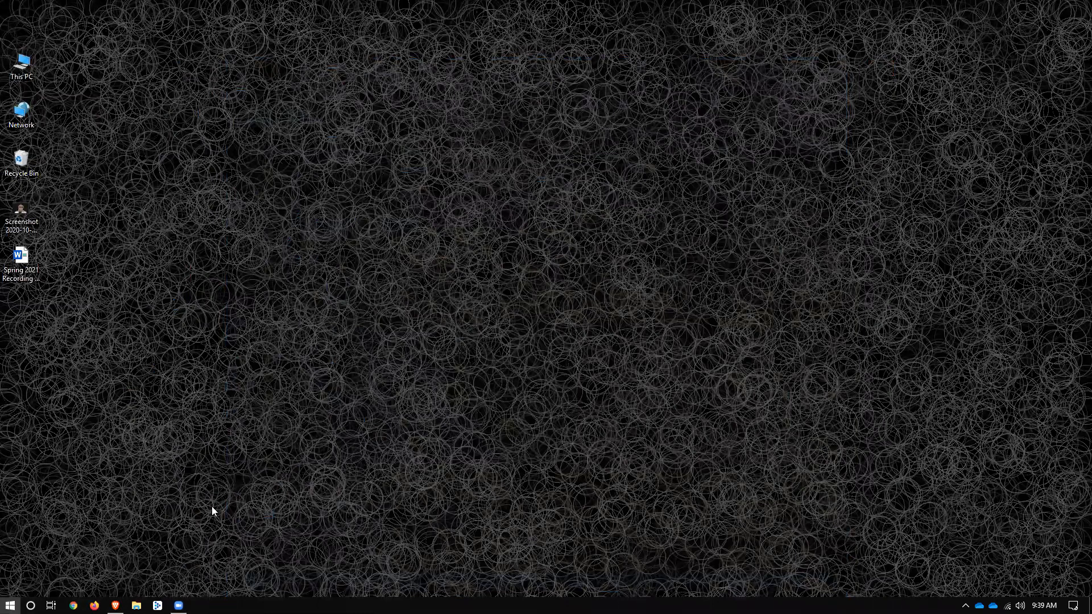
pyautogui.click(514, 293)
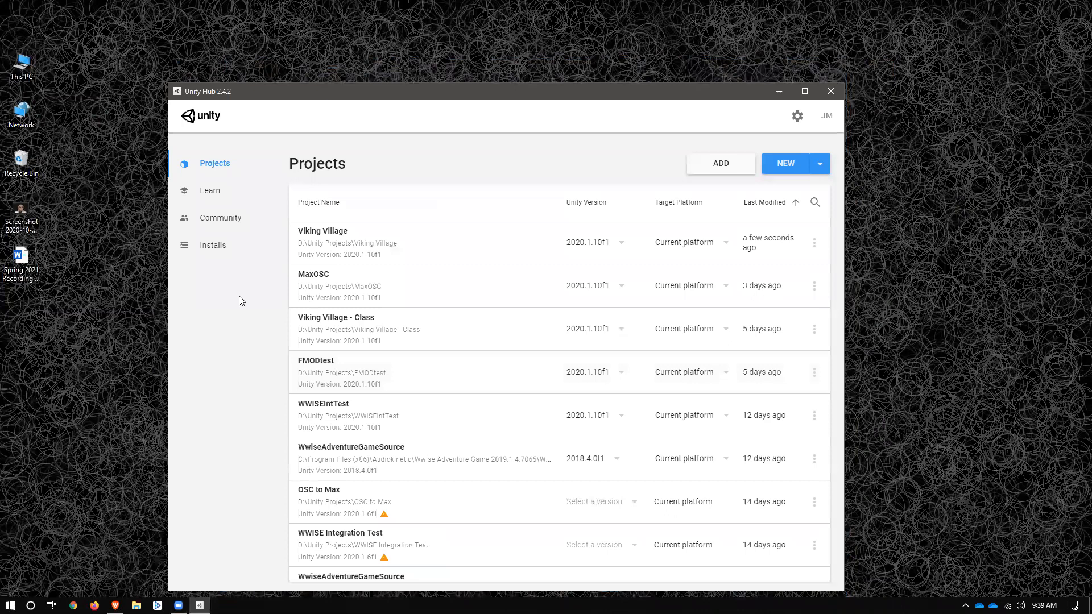
pyautogui.click(389, 353)
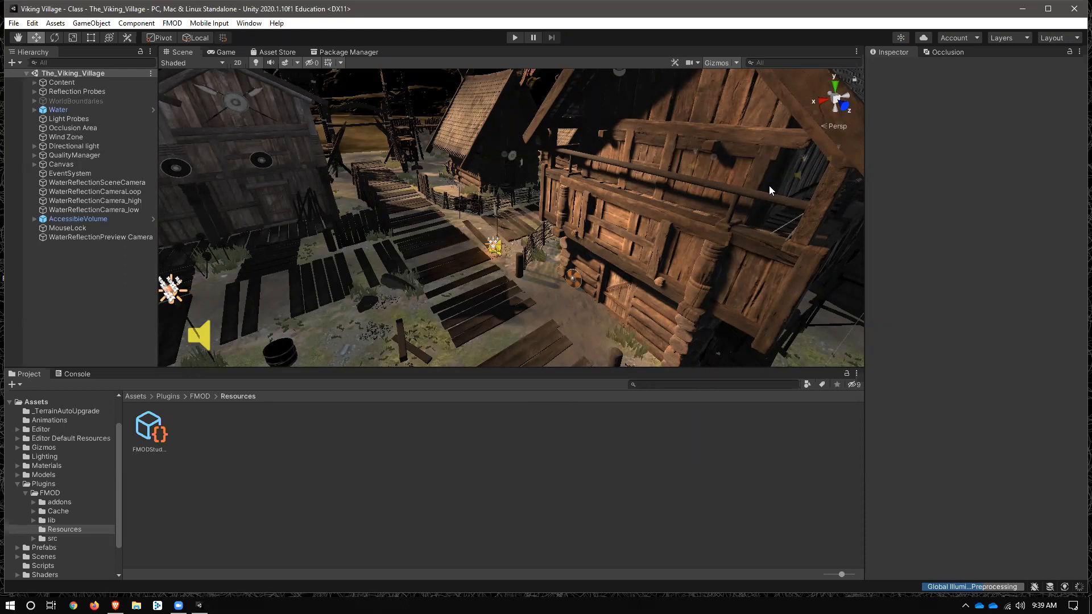
pyautogui.click(385, 281)
pyautogui.scroll(-5, 387, 282)
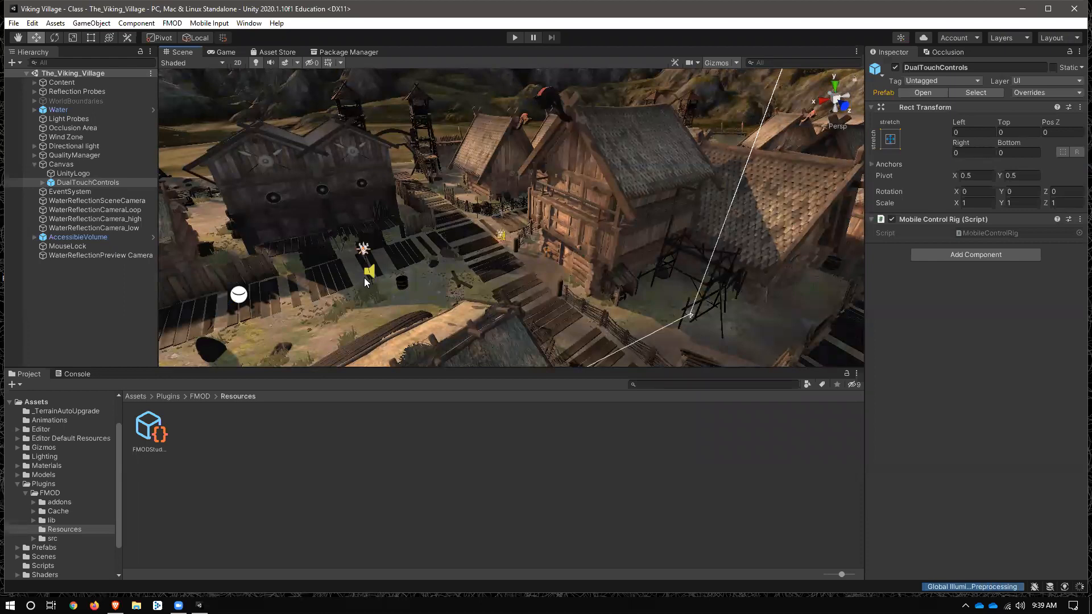
# Launch FMOD Studio, open the recent project Viking Village - Class.fspro and display its torch event
pyautogui.click(10, 605)
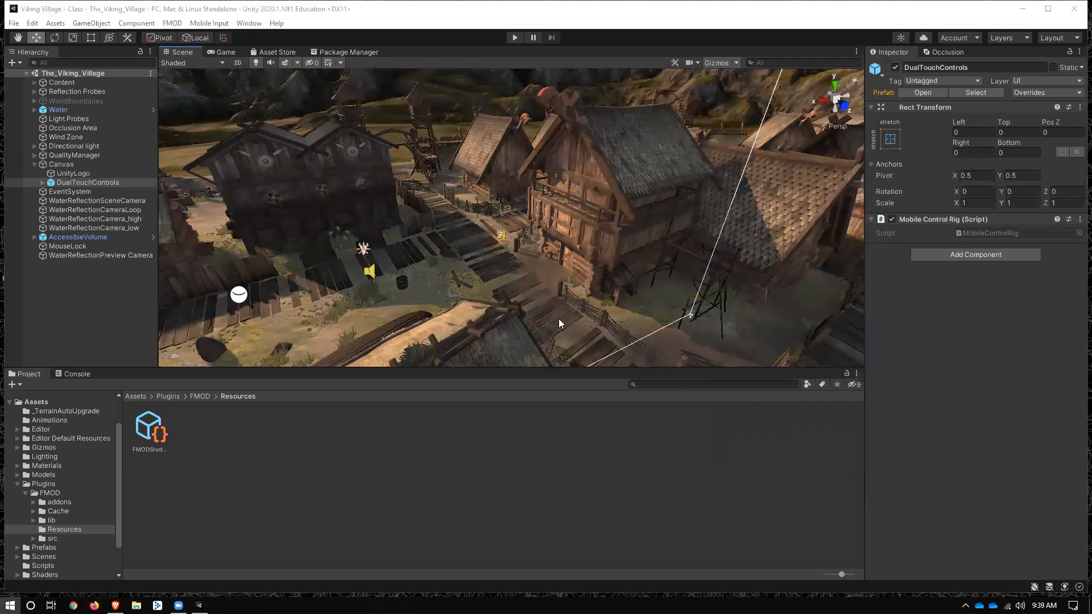
pyautogui.click(470, 360)
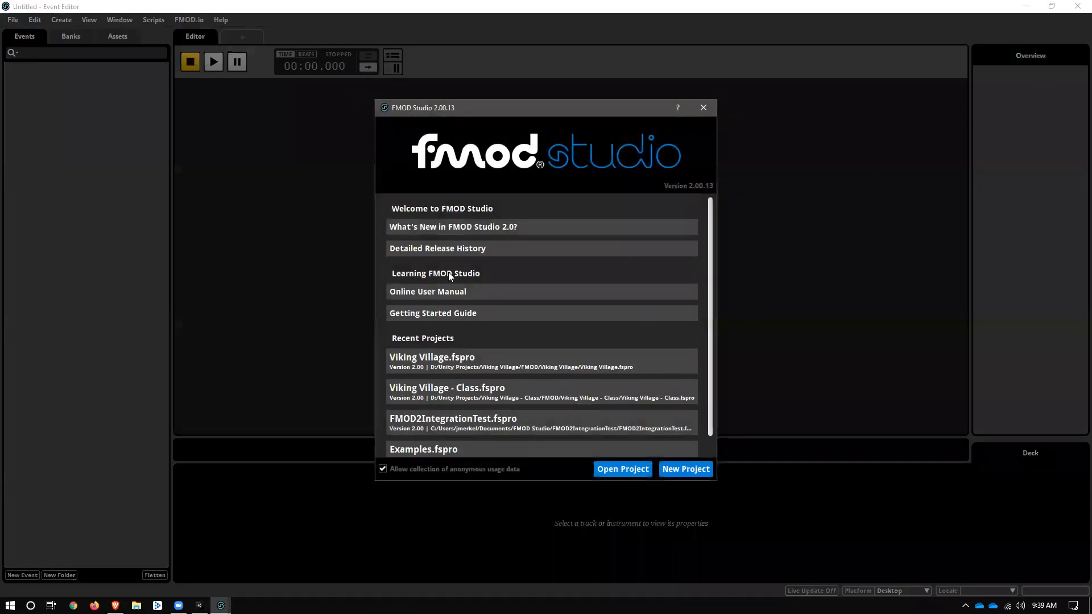
pyautogui.click(542, 398)
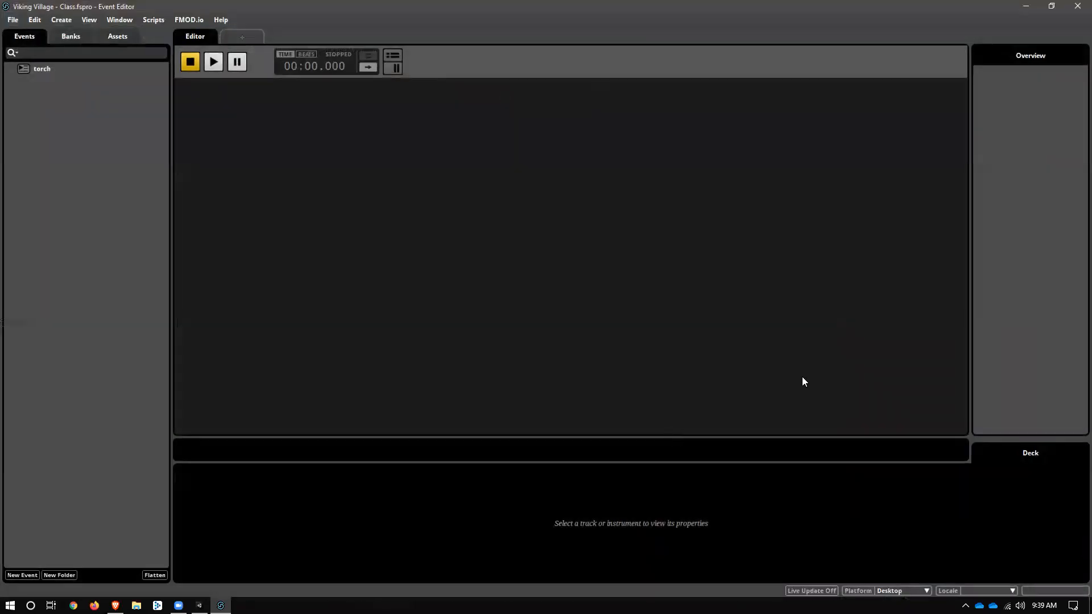
pyautogui.click(43, 71)
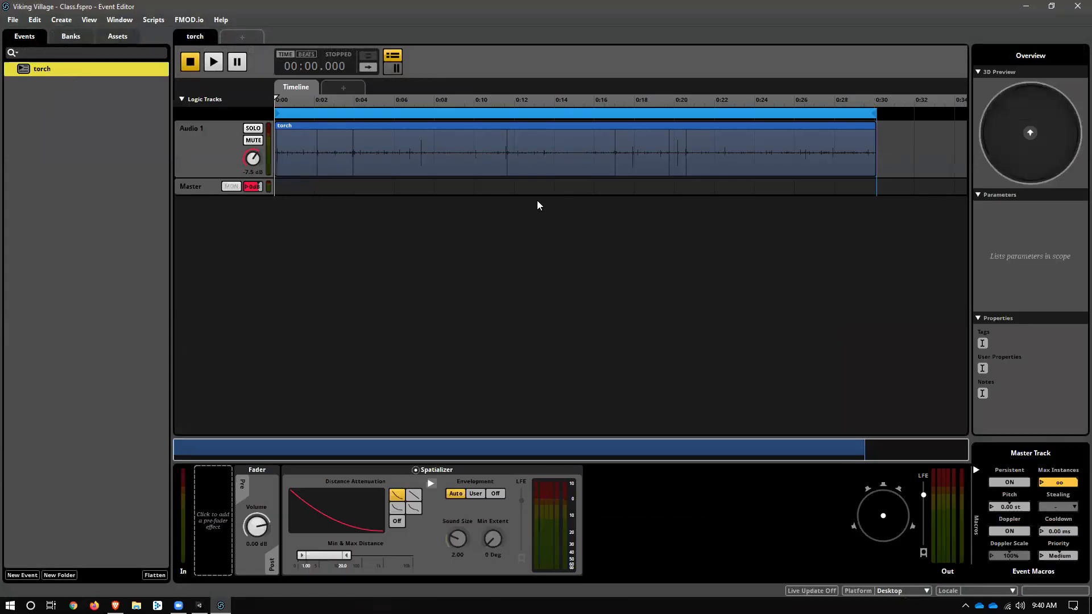
# Switch to Unity and inspect the FMOD Studio Event Emitter on the pf_torch_stick_01 torch beside the wooden walkway
pyautogui.click(199, 605)
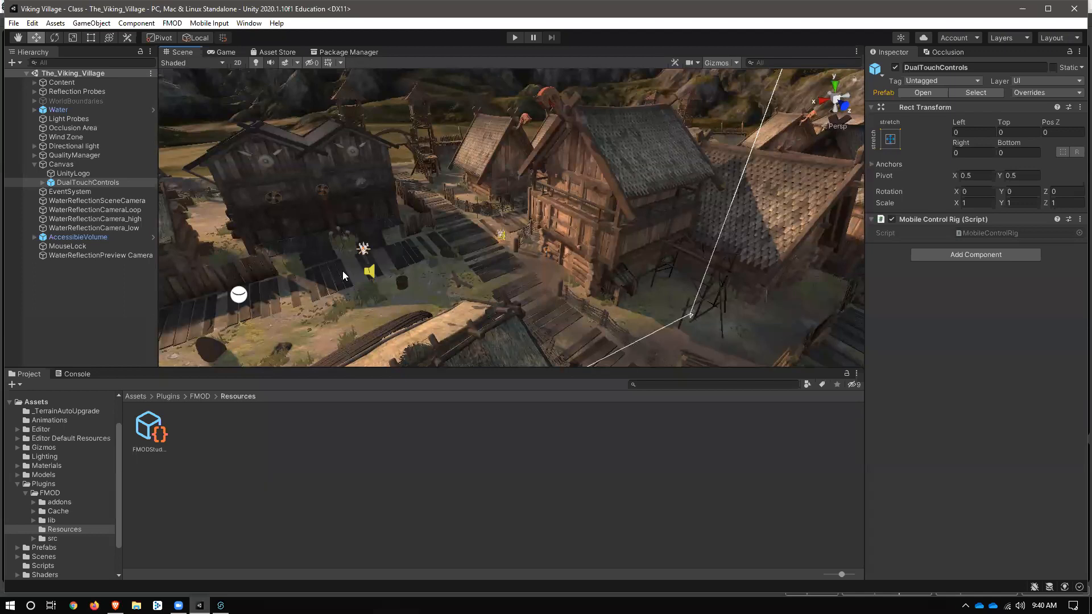
pyautogui.click(373, 272)
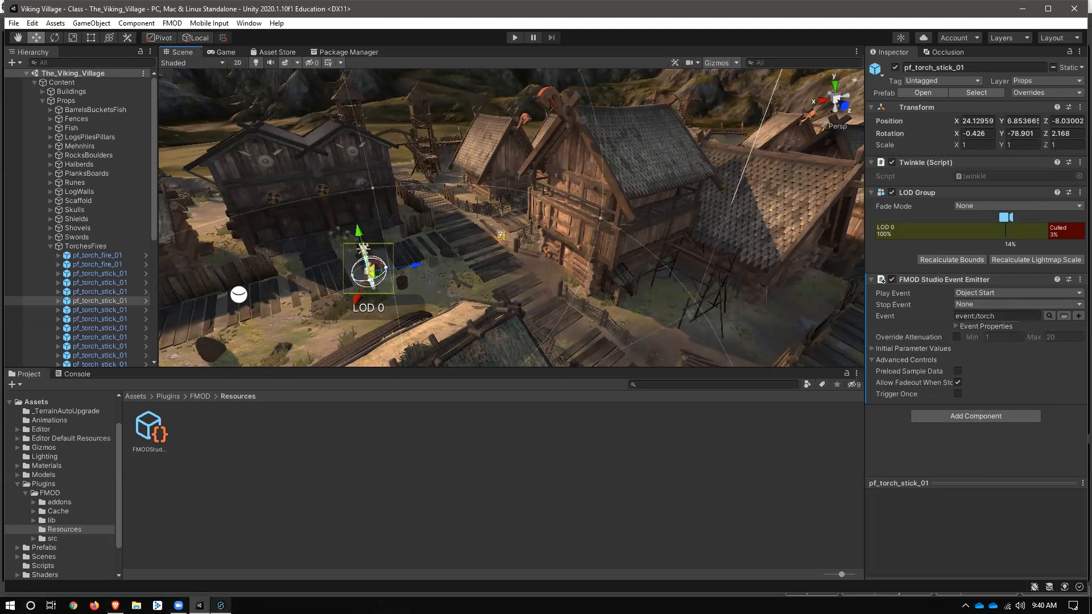
# Restore the FMOD Studio and Unity windows from full screen and arrange FMOD Studio as a smaller window over Unity
pyautogui.click(220, 606)
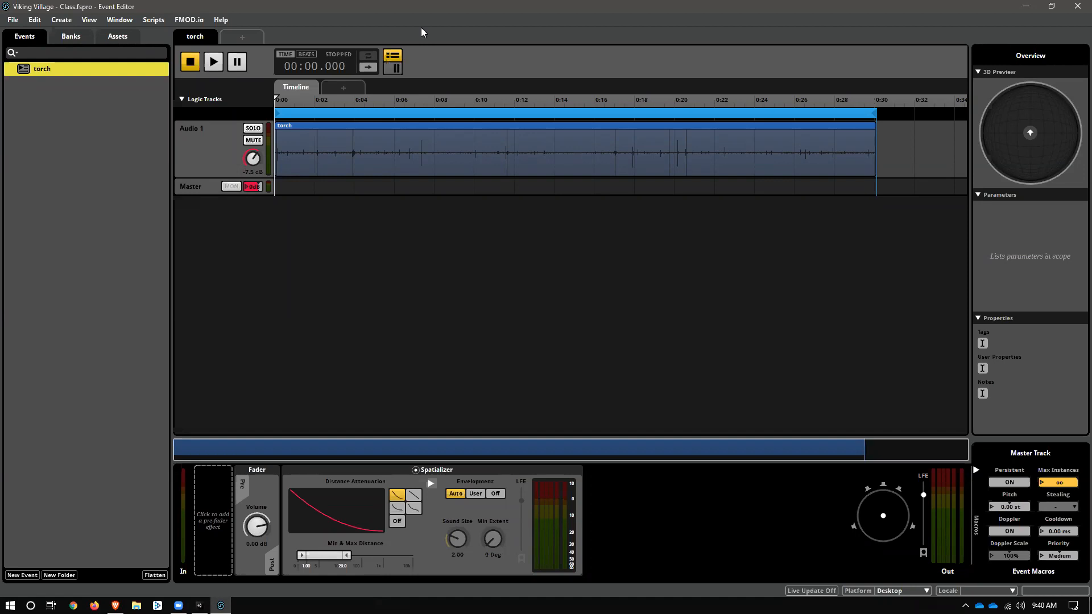
pyautogui.moveTo(421, 7); pyautogui.dragTo(343, 150)
pyautogui.moveTo(830, 7); pyautogui.dragTo(561, 73)
pyautogui.click(963, 385)
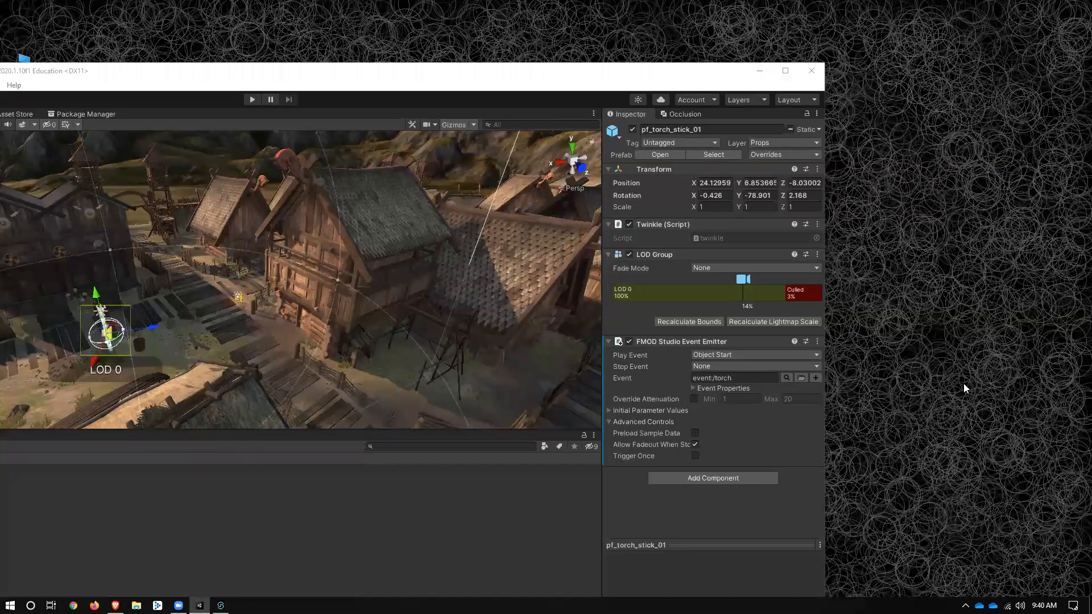
pyautogui.click(280, 68)
pyautogui.doubleClick(280, 68)
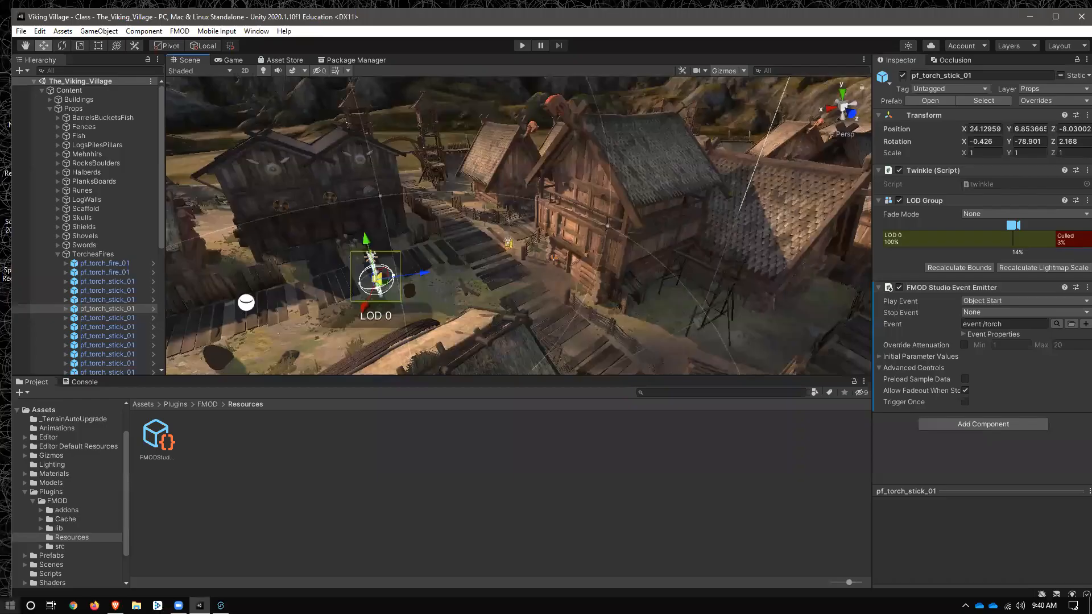
pyautogui.click(221, 606)
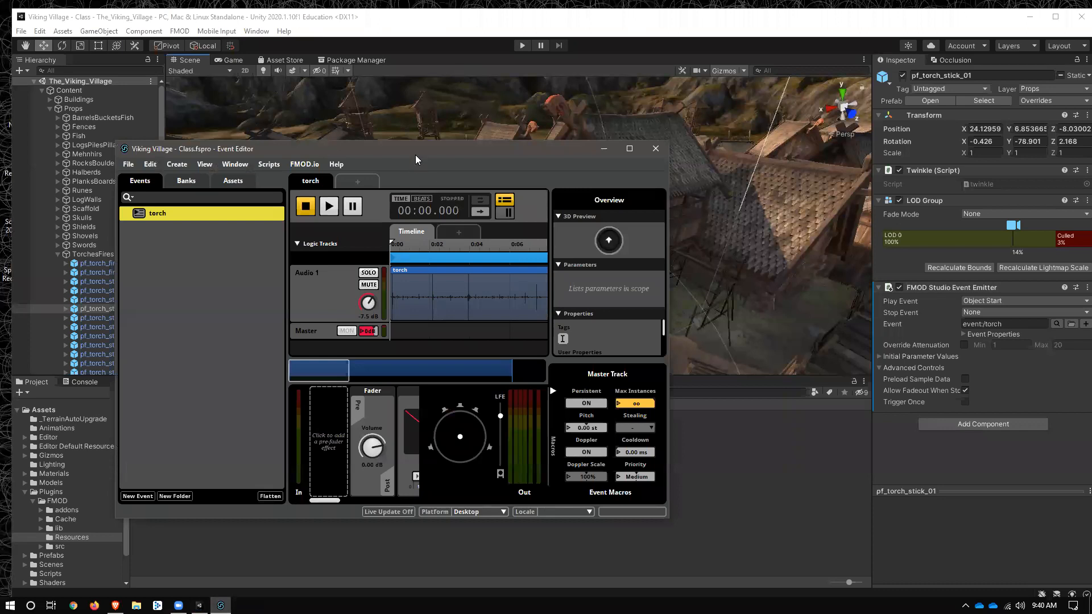
pyautogui.moveTo(422, 143); pyautogui.dragTo(394, 50)
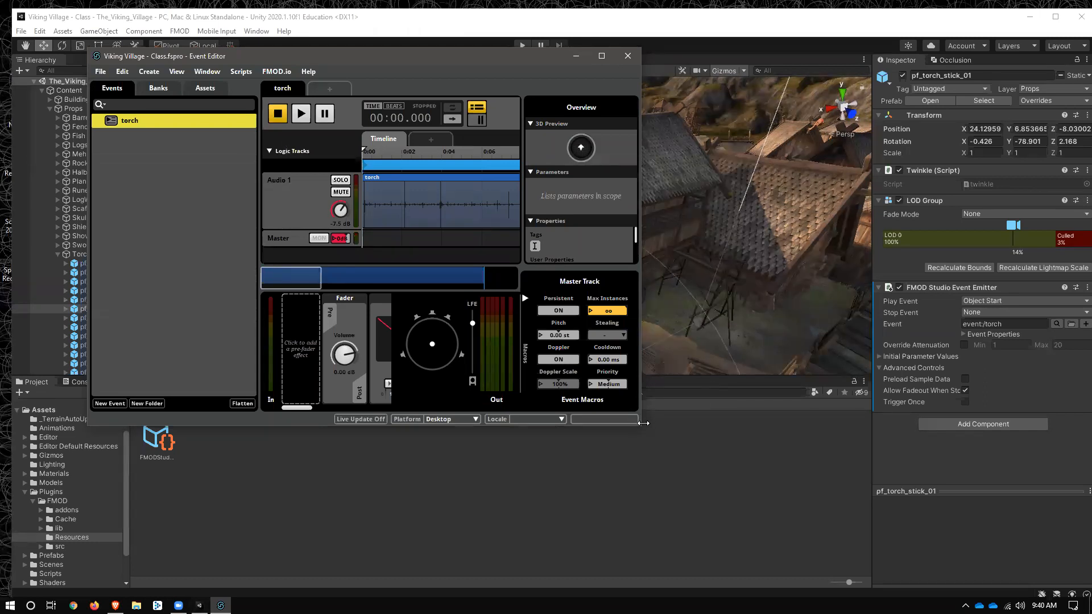
# Switch to Unity and play-test the village scene to check the torch audio, stopping playback at the end
pyautogui.click(758, 292)
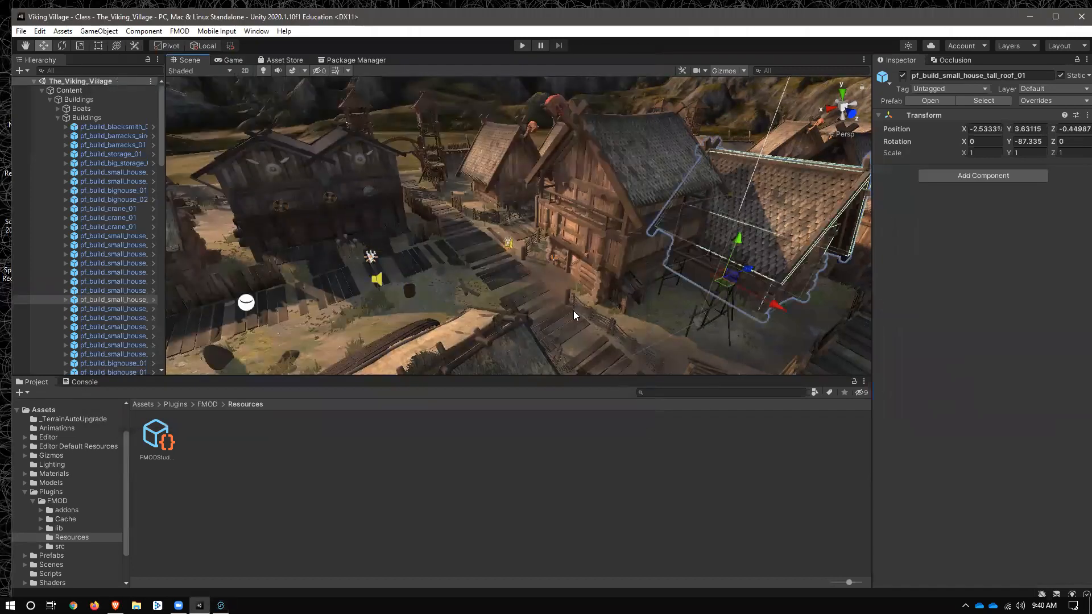
pyautogui.click(464, 265)
pyautogui.click(522, 44)
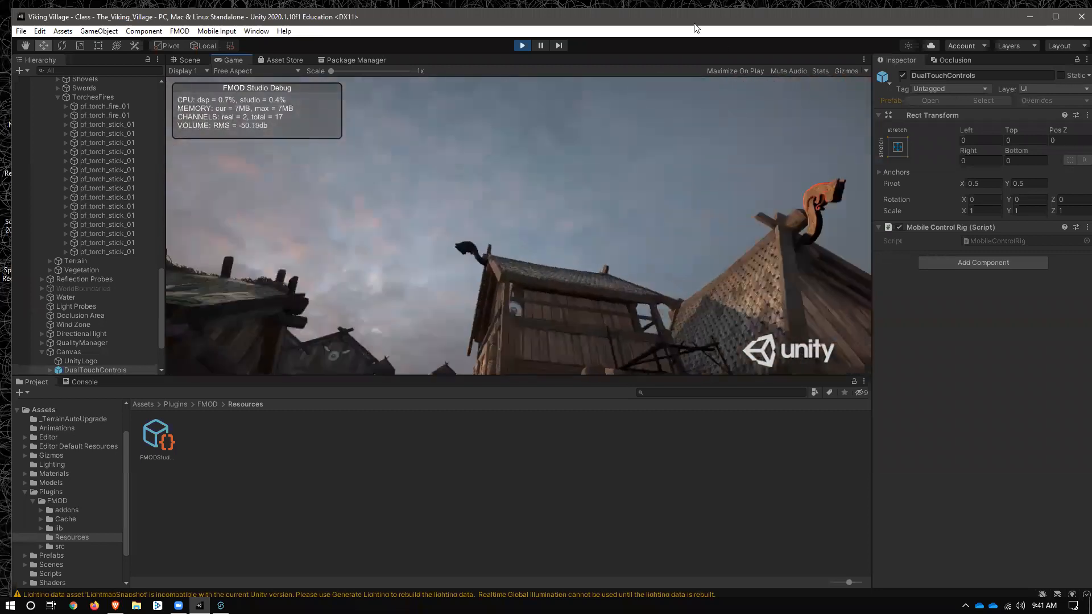
pyautogui.hotkey('ctrl', 'p')
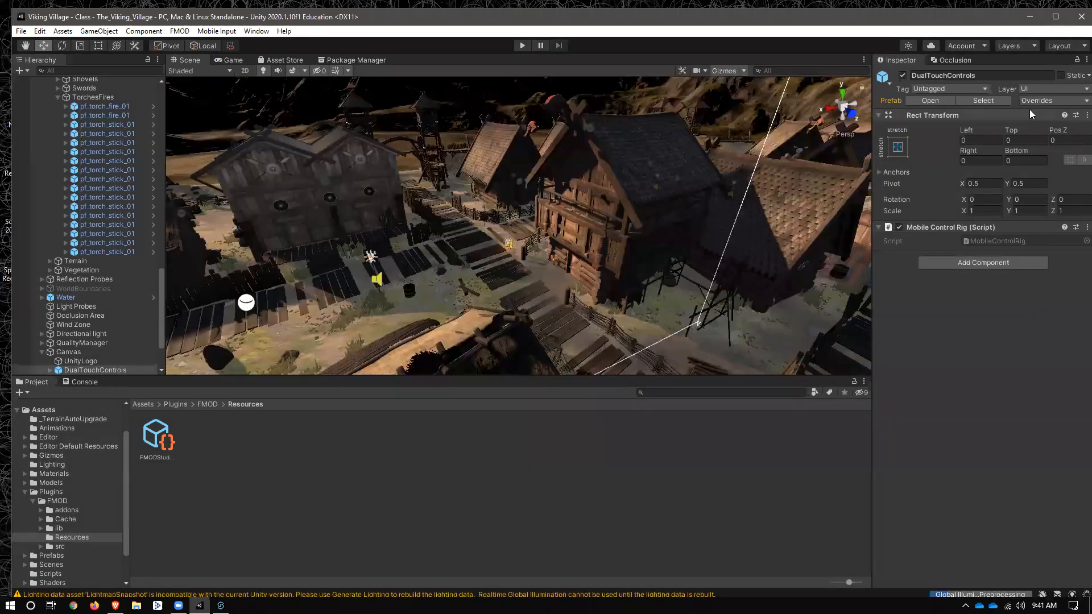
# Find the pf_build_crane_01 cranes near the shore in the village scene and examine them up close
pyautogui.scroll(-8, 496, 279)
pyautogui.moveTo(631, 251); pyautogui.dragTo(387, 238)
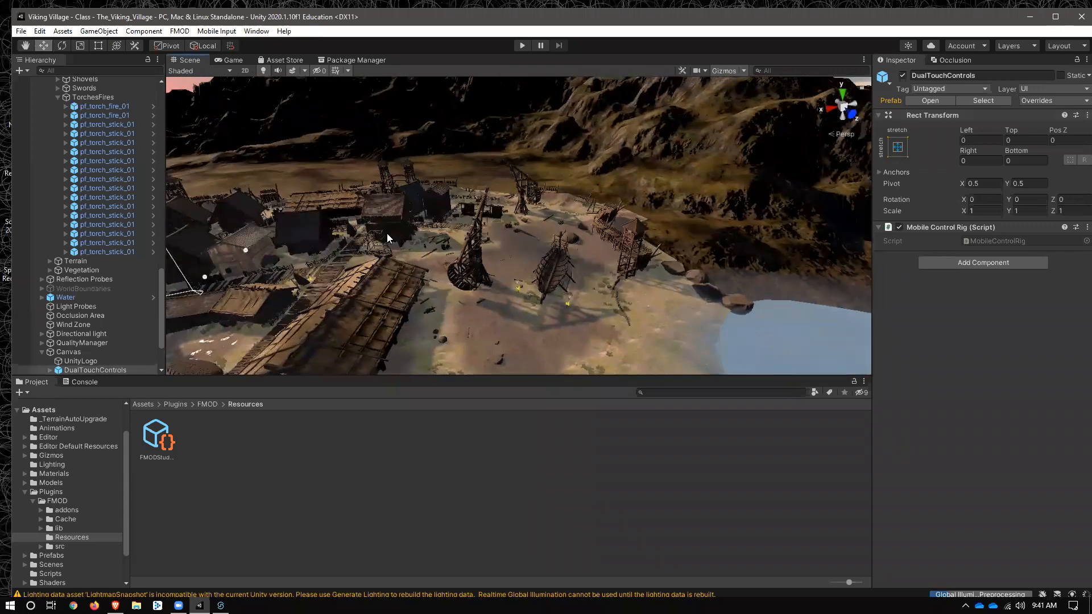
pyautogui.scroll(6, 529, 160)
pyautogui.moveTo(529, 160); pyautogui.dragTo(428, 211)
pyautogui.scroll(-4, 428, 211)
pyautogui.scroll(3, 415, 224)
pyautogui.scroll(-6, 416, 225)
pyautogui.moveTo(406, 246); pyautogui.dragTo(449, 291)
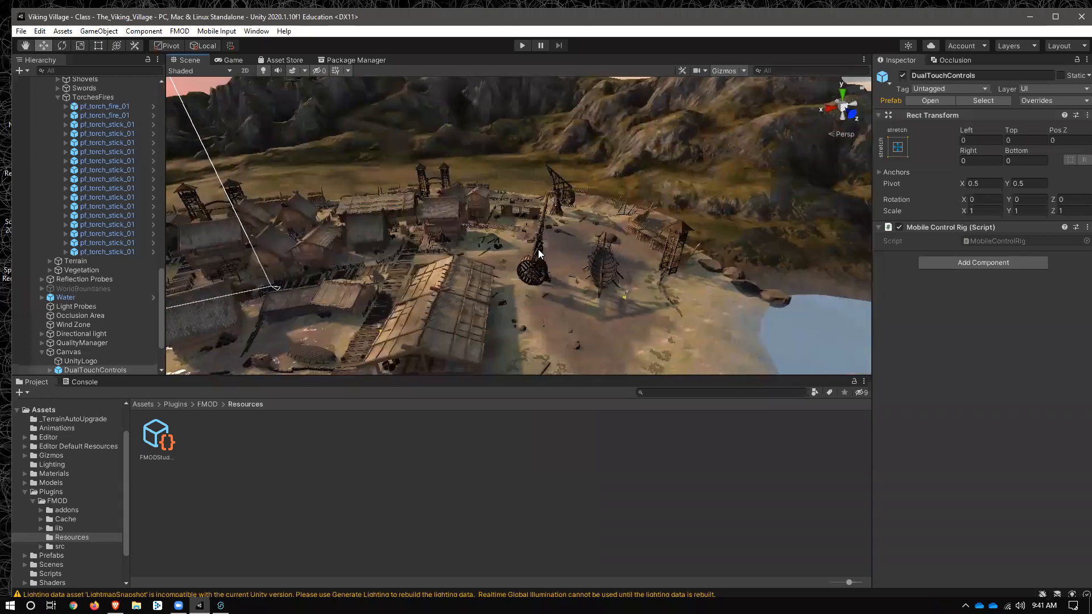
pyautogui.click(539, 251)
pyautogui.press('f')
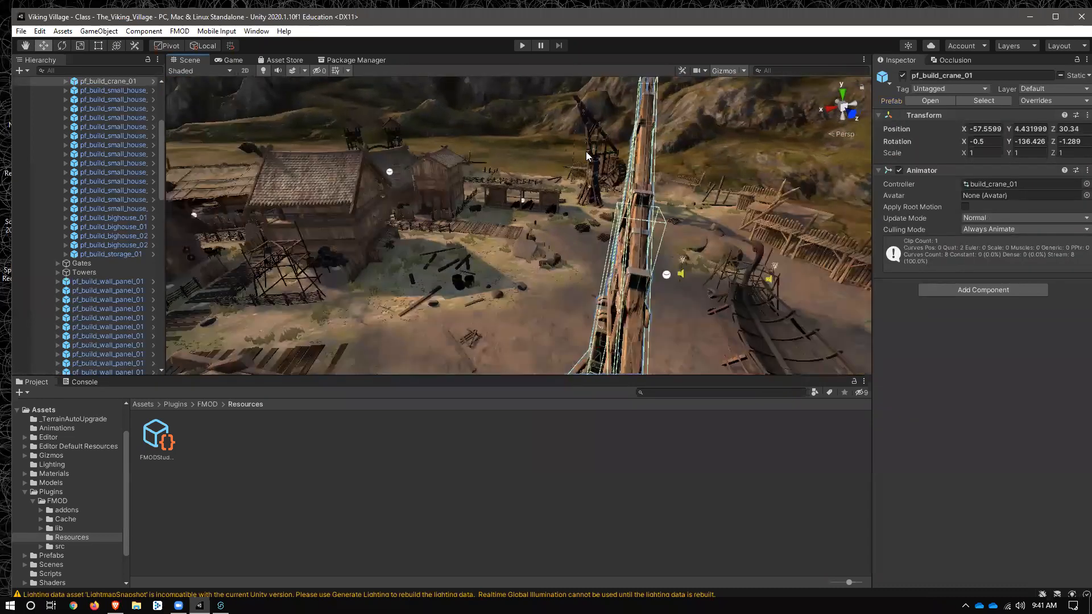
pyautogui.click(604, 163)
pyautogui.press('f')
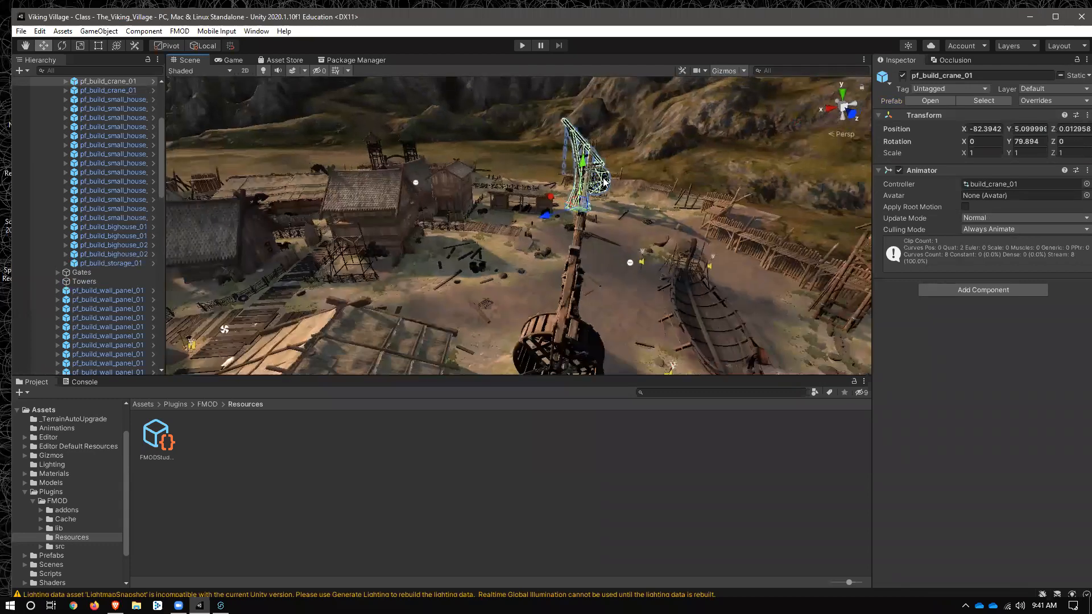
pyautogui.click(586, 310)
pyautogui.moveTo(618, 313); pyautogui.dragTo(557, 303)
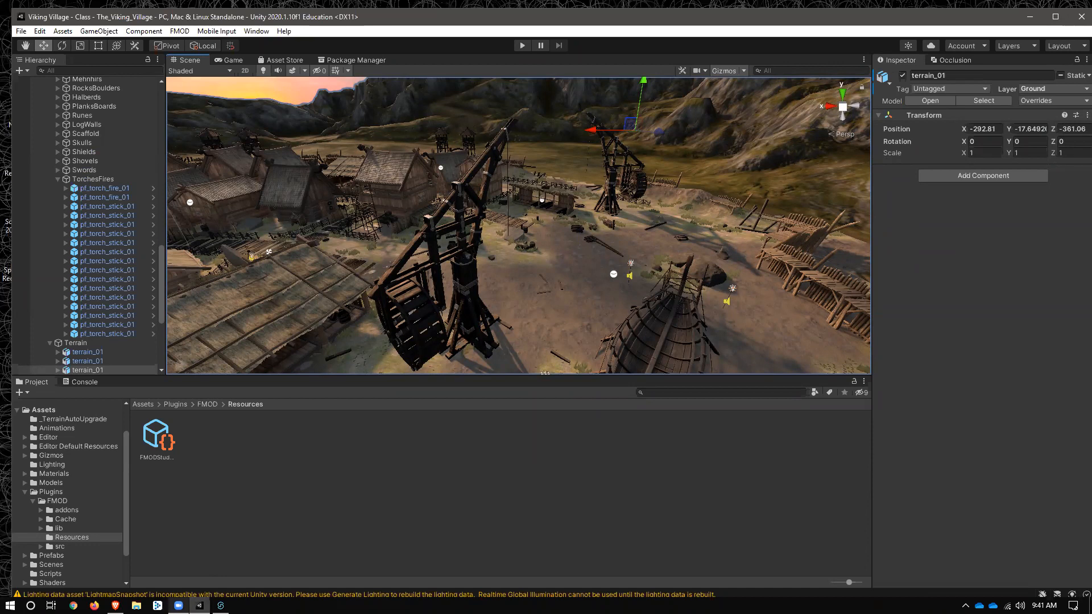
# Switch to FMOD Studio and enlarge its window so the full timeline and Spatializer fit
pyautogui.click(221, 606)
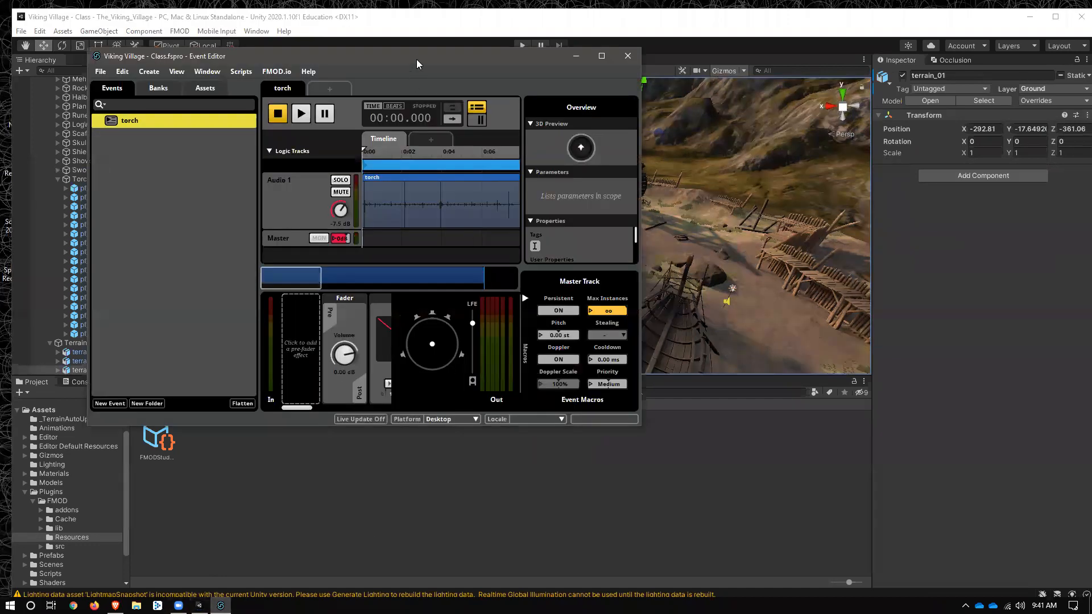
pyautogui.click(644, 430)
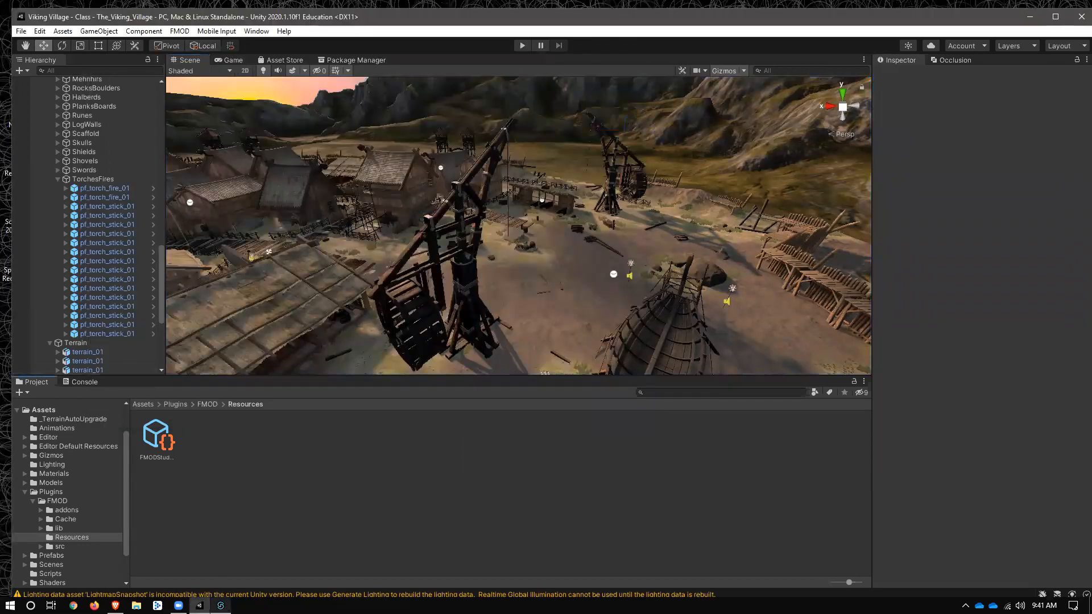
pyautogui.click(221, 605)
pyautogui.moveTo(453, 57); pyautogui.dragTo(432, 41)
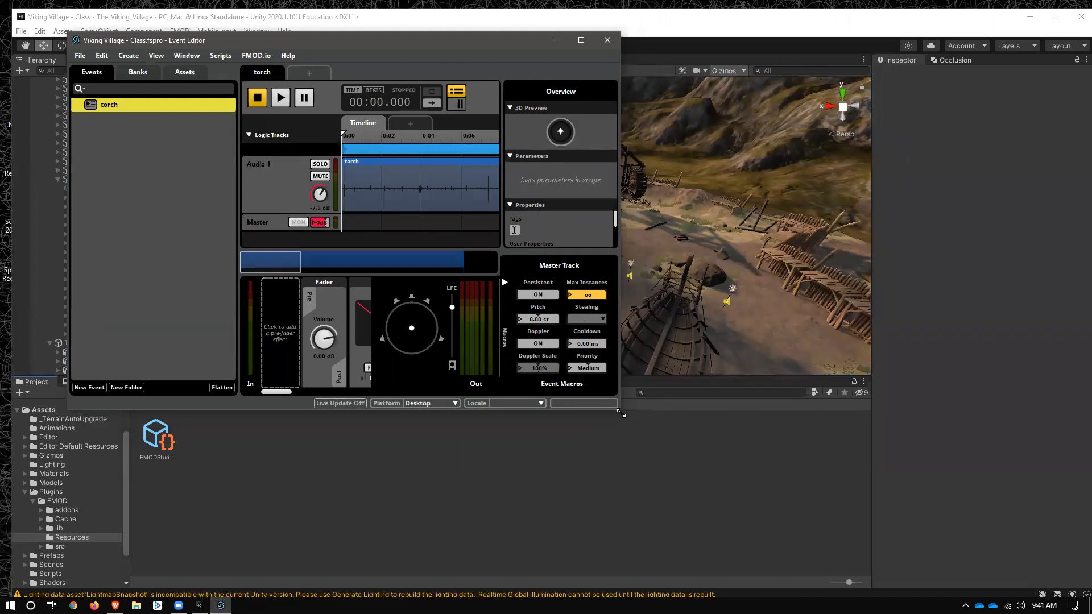
pyautogui.moveTo(621, 414); pyautogui.dragTo(971, 541)
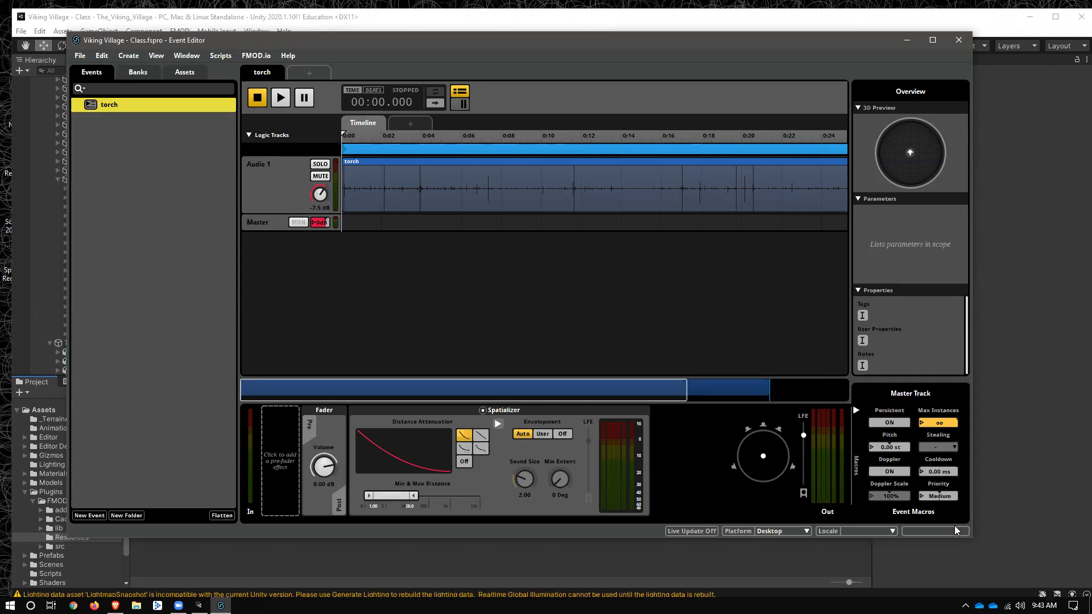
# Create a new 3D event in the Viking Village - Class project
pyautogui.click(421, 278)
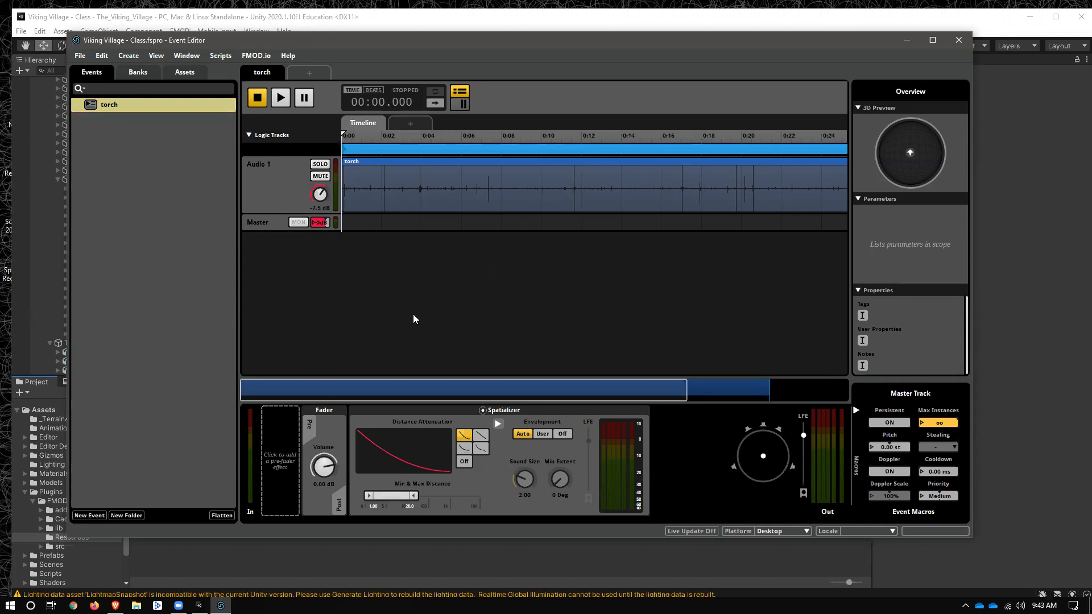
pyautogui.click(124, 244)
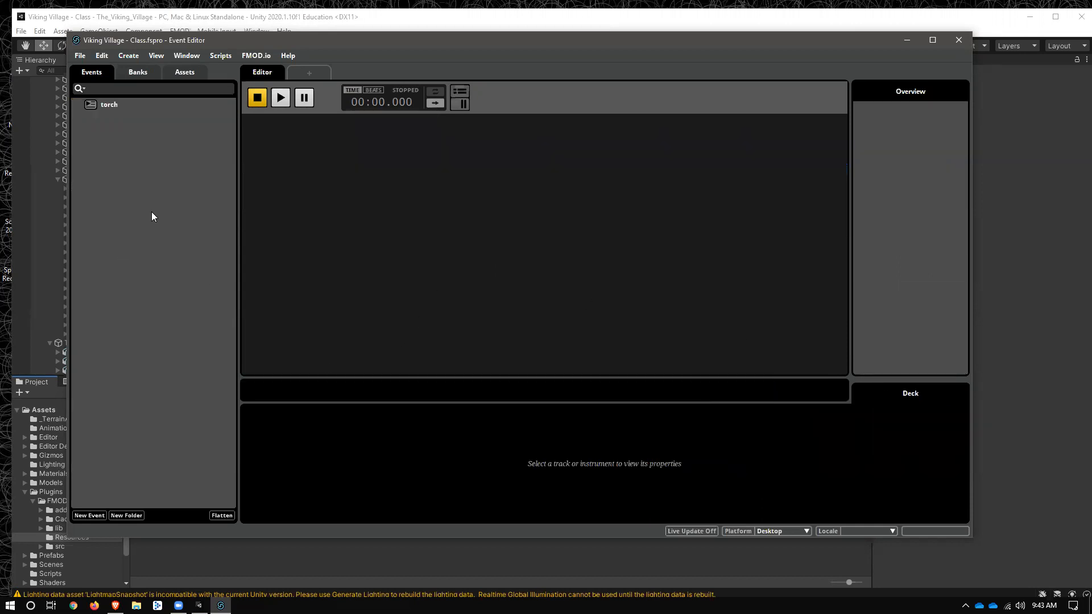
pyautogui.moveTo(165, 216)
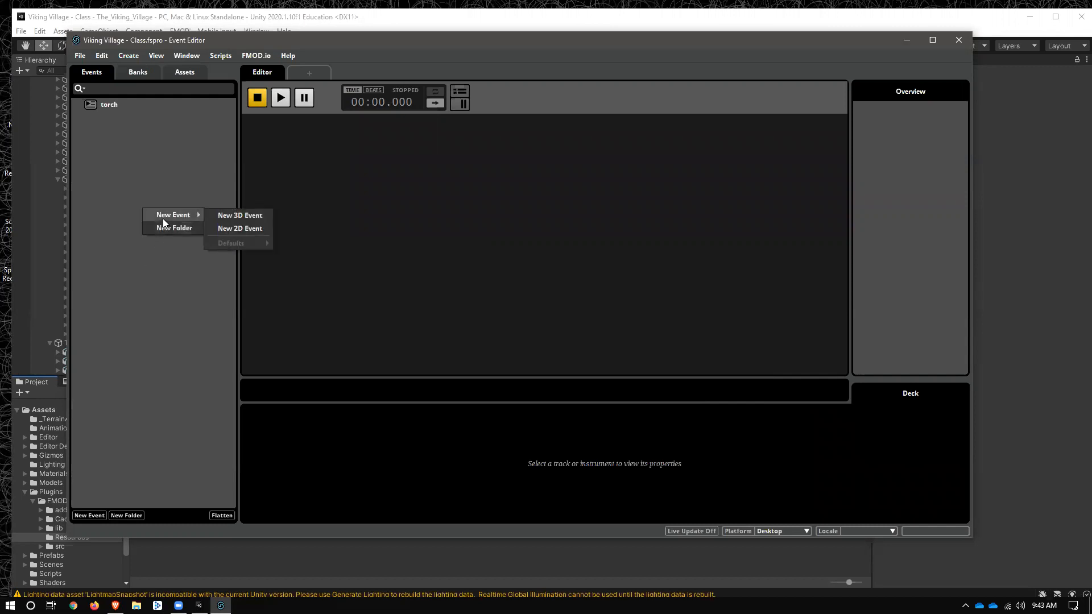
pyautogui.click(257, 216)
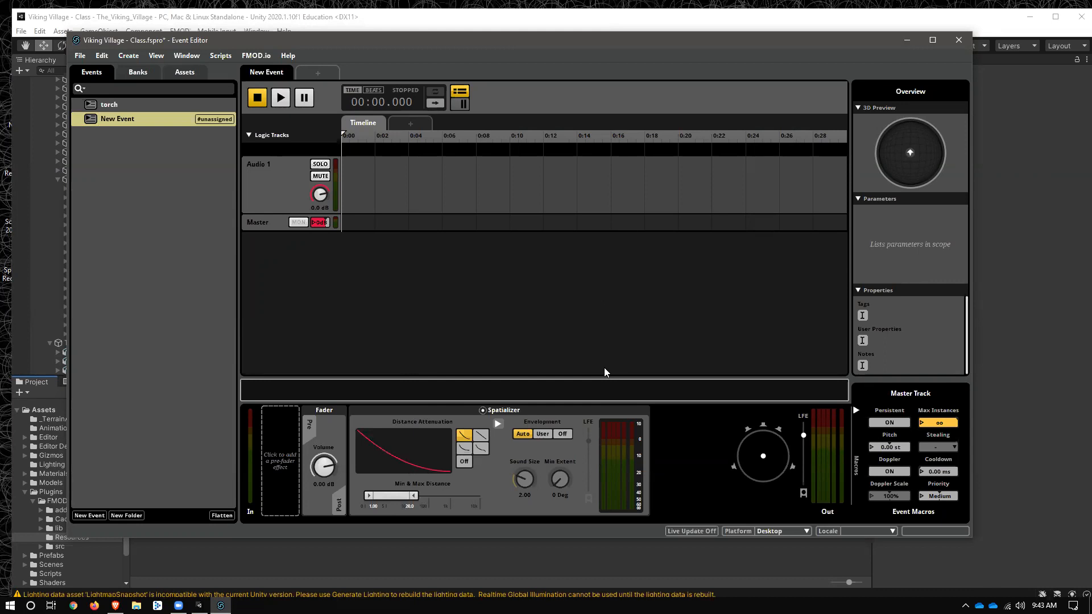
# Delete the Spatializer effect from the master track of New Event
pyautogui.click(498, 413)
pyautogui.rightClick(511, 411)
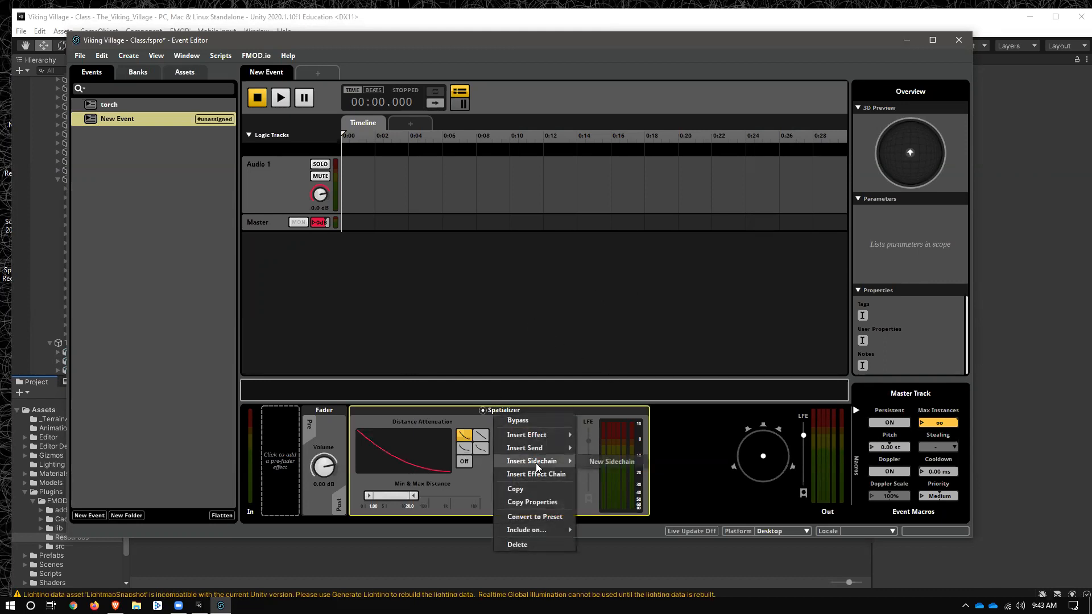
pyautogui.click(543, 546)
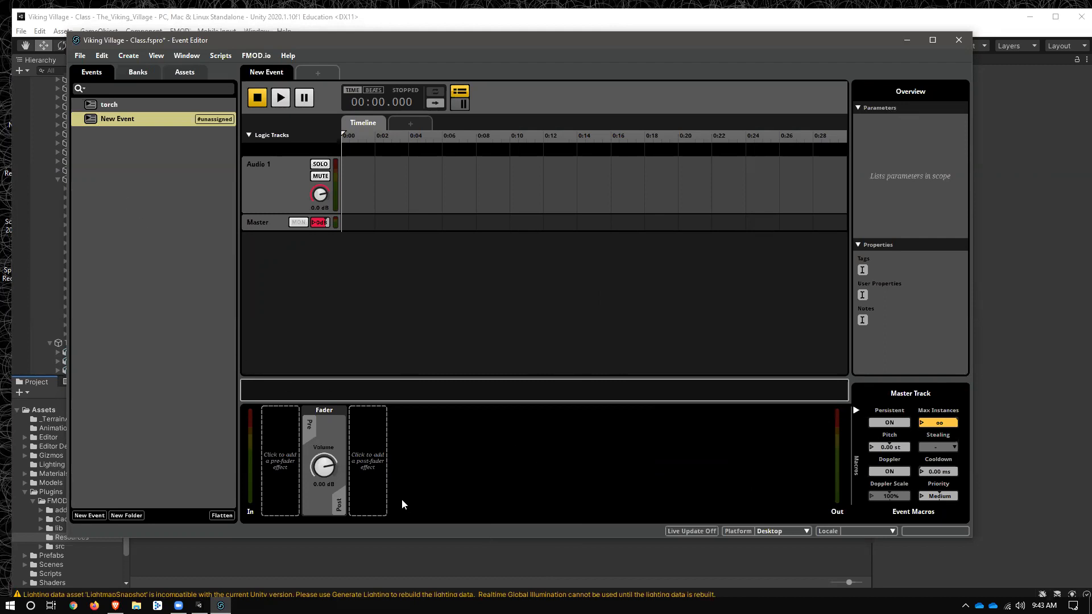
# Create a new 2D event and add an FMOD Spatializer effect after the fader on its master track
pyautogui.rightClick(190, 283)
pyautogui.moveTo(227, 290)
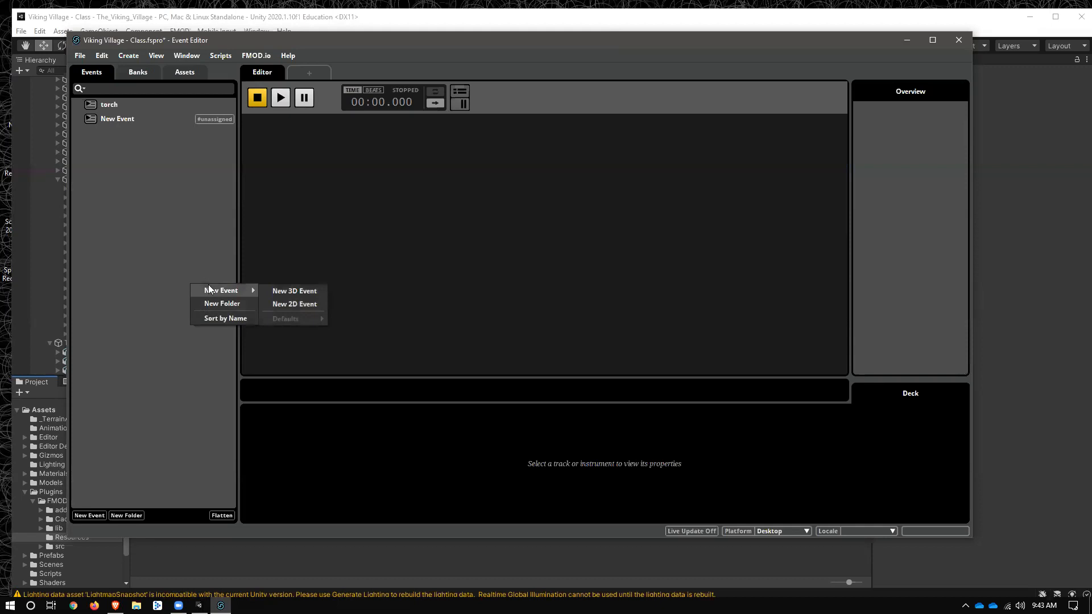
pyautogui.click(289, 304)
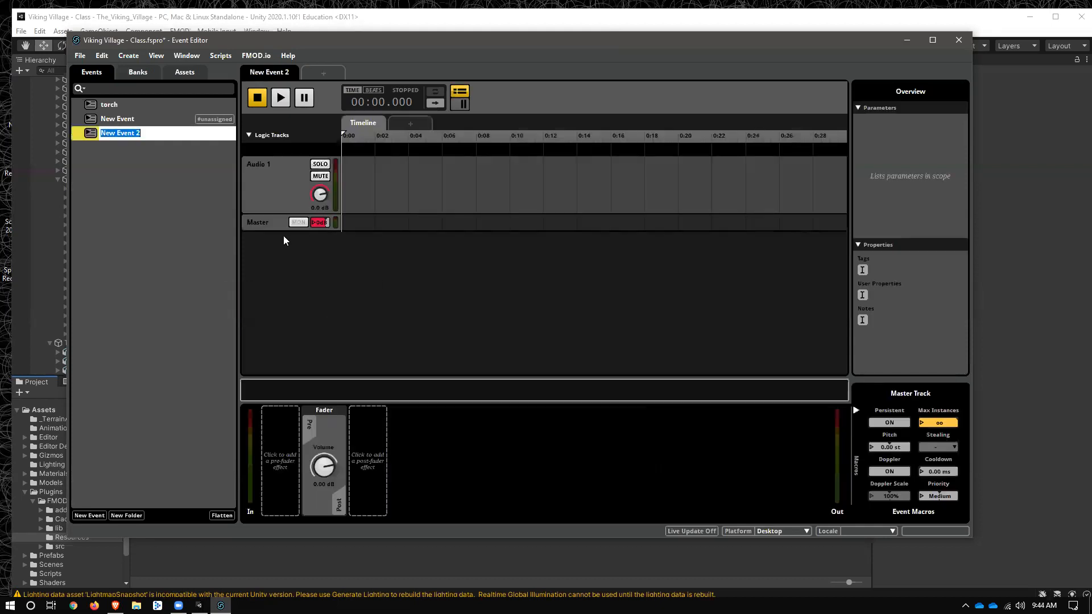
pyautogui.rightClick(381, 446)
pyautogui.moveTo(437, 451)
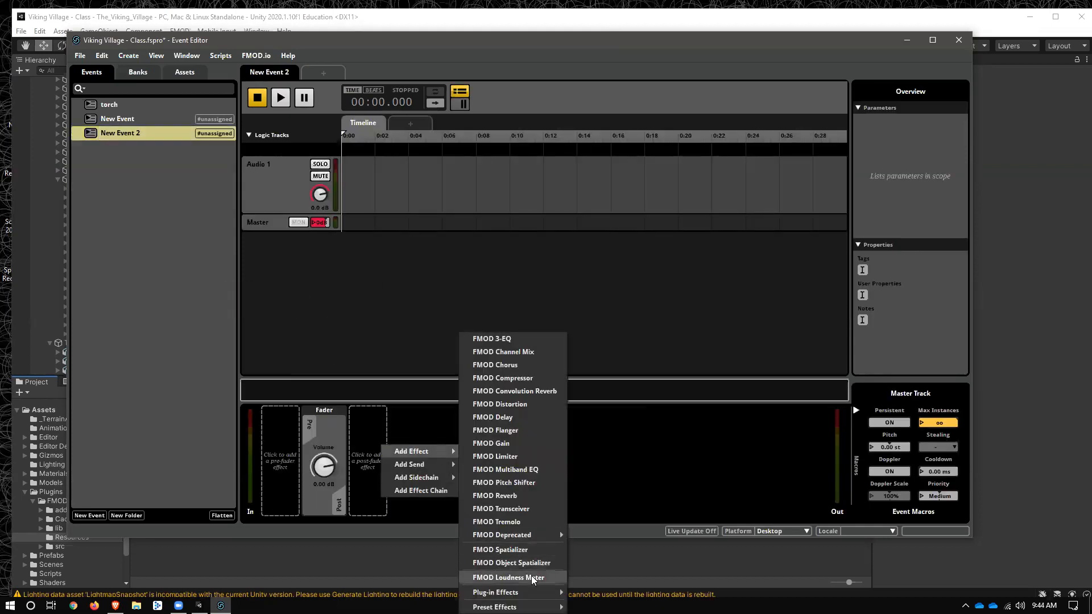
pyautogui.click(541, 550)
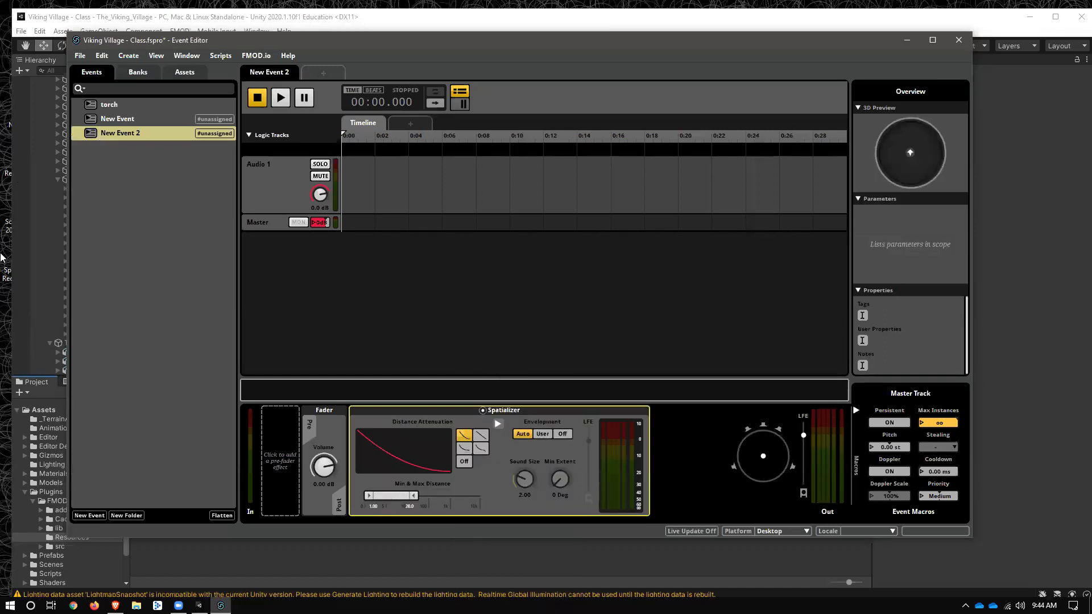
# Delete the New Event 2 event from the project
pyautogui.rightClick(153, 197)
pyautogui.moveTo(204, 203)
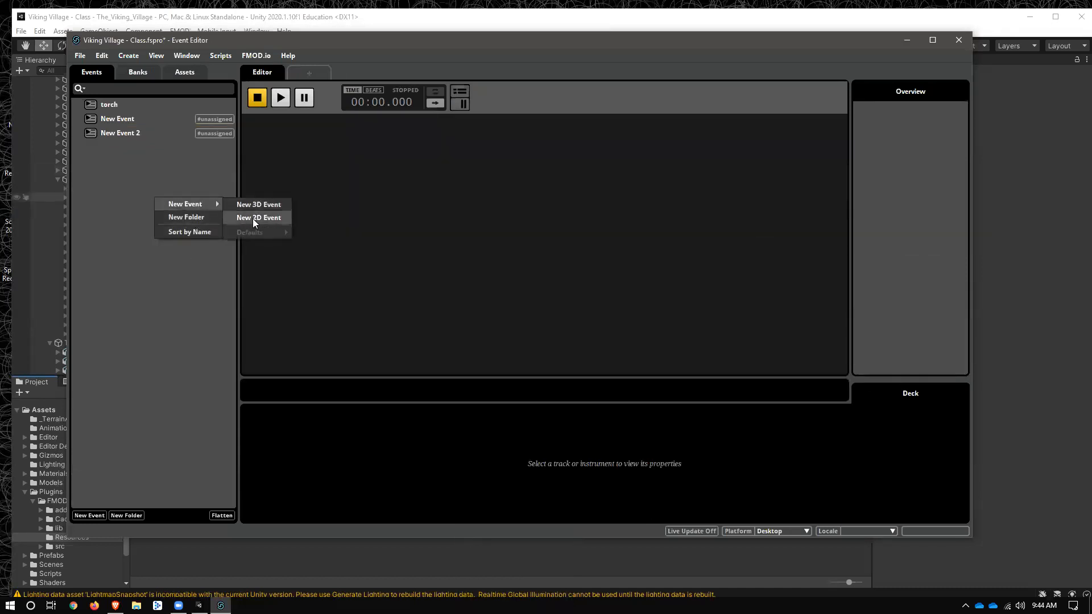
pyautogui.click(200, 166)
pyautogui.click(116, 132)
pyautogui.rightClick(116, 132)
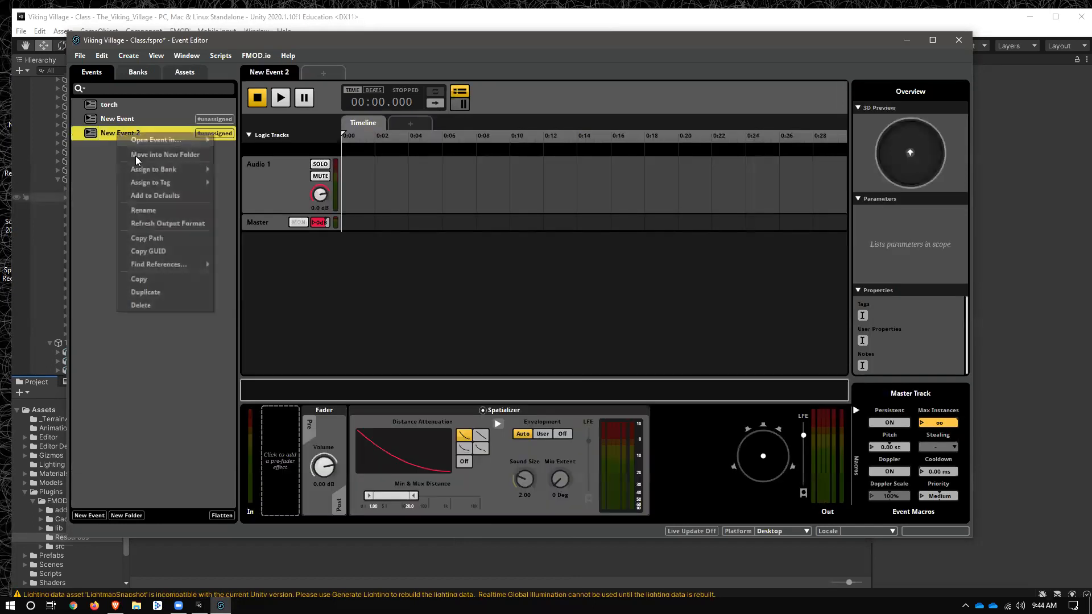
pyautogui.click(153, 306)
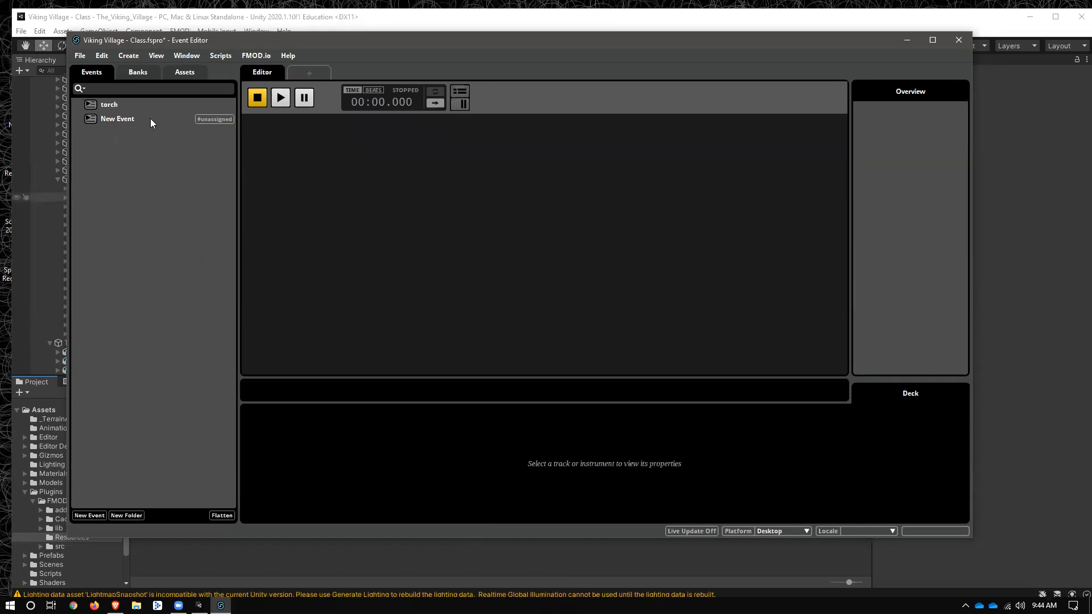
# Delete the remaining New Event, which lacks a spatializer, and create a fresh 3D event named crane
pyautogui.click(150, 123)
pyautogui.click(371, 430)
pyautogui.click(179, 326)
pyautogui.rightClick(165, 120)
pyautogui.click(210, 287)
pyautogui.rightClick(160, 169)
pyautogui.moveTo(200, 162)
pyautogui.click(228, 178)
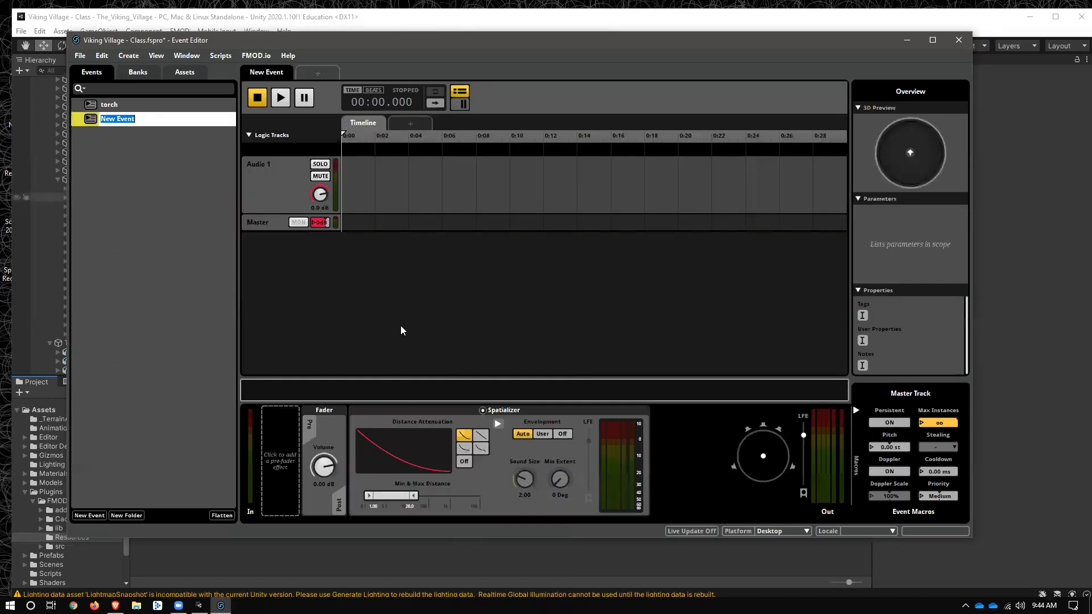
pyautogui.write('crane')
pyautogui.press('Return')
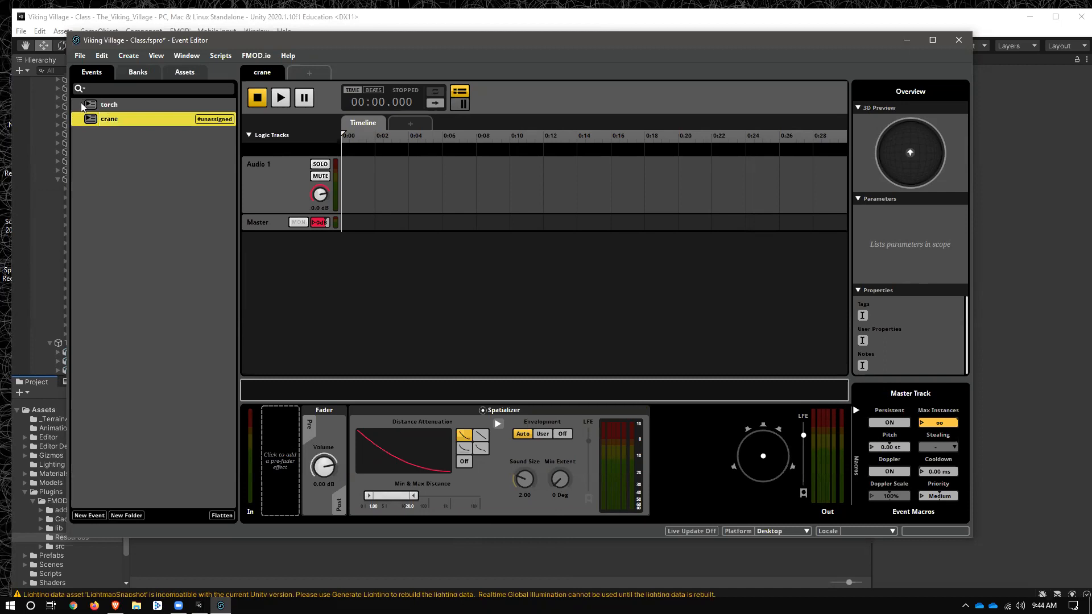
# Assign the crane event to the Master bank
pyautogui.rightClick(182, 117)
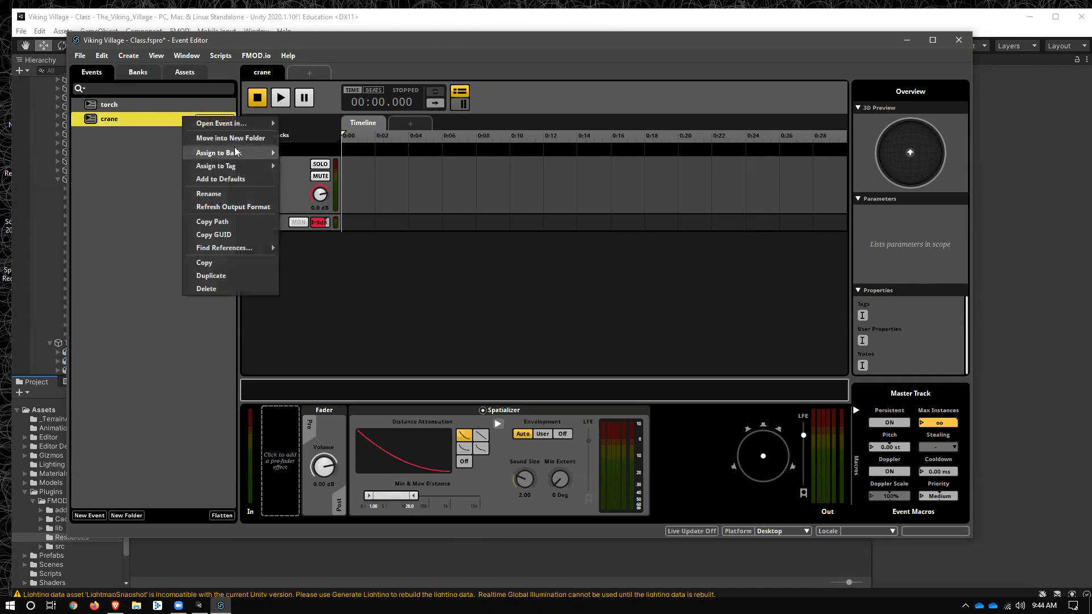
pyautogui.moveTo(248, 153)
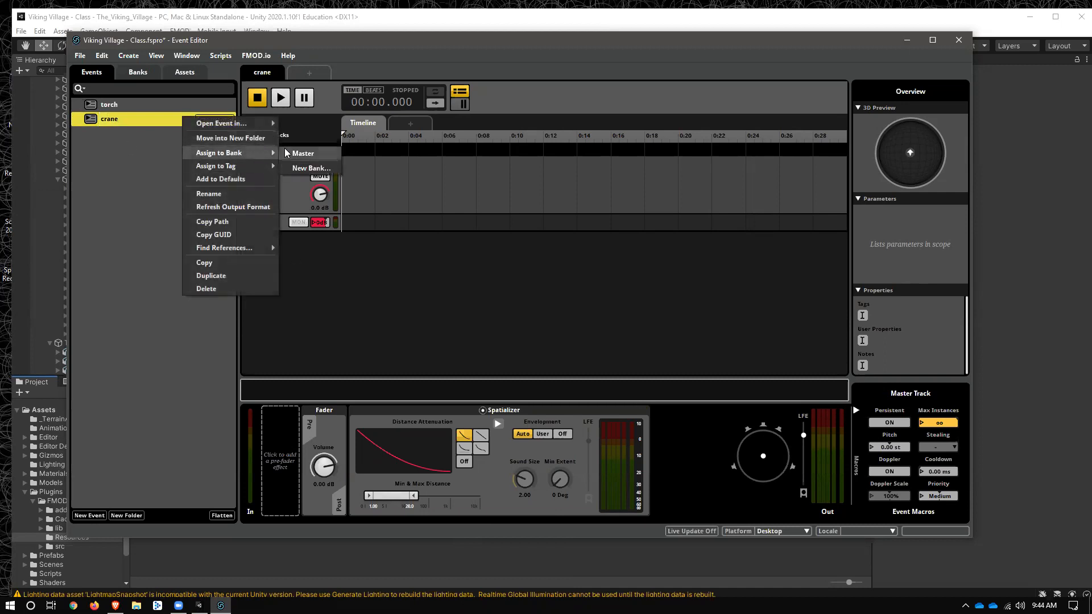
pyautogui.click(290, 152)
pyautogui.click(122, 197)
pyautogui.click(151, 118)
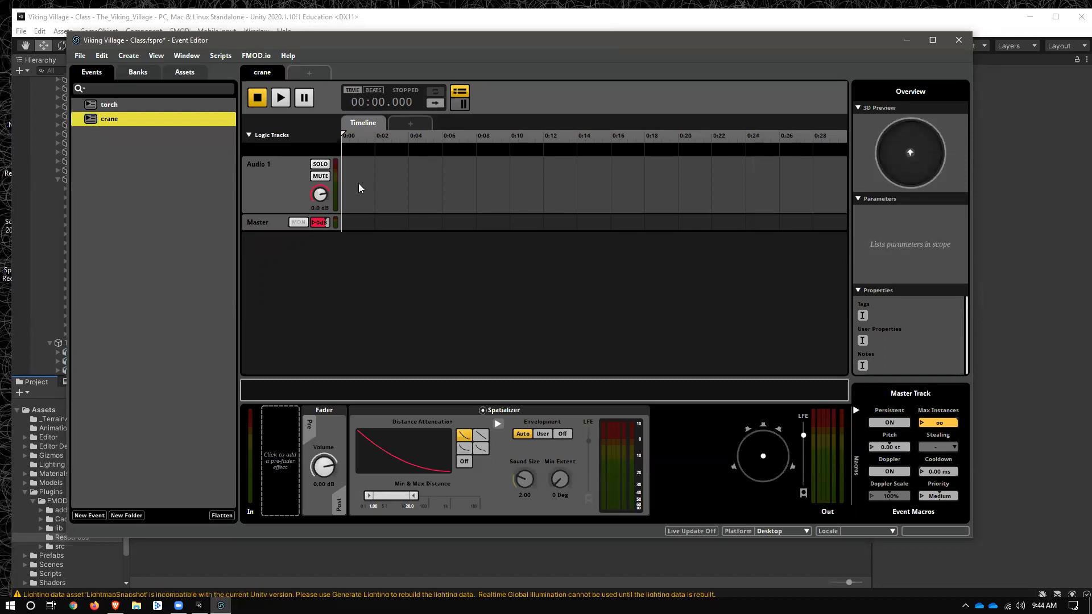
# Launch Nuendo and open the recent Viking Village SFX project stored in the Viking Village - Class folder
pyautogui.press('super')
pyautogui.press('super')
pyautogui.press('super')
pyautogui.write('nue')
pyautogui.press('Return')
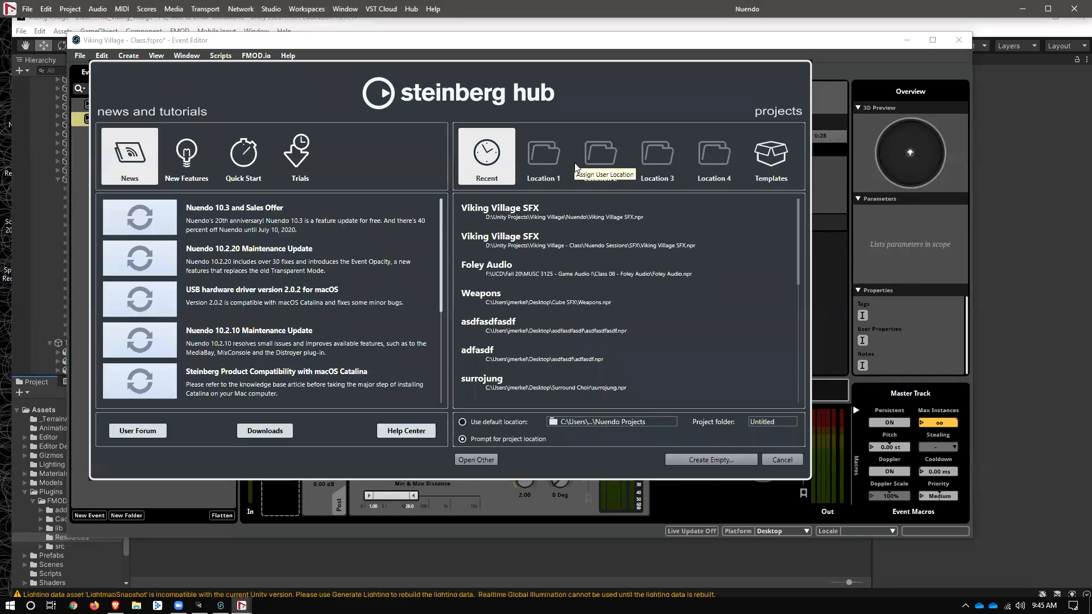
pyautogui.click(575, 239)
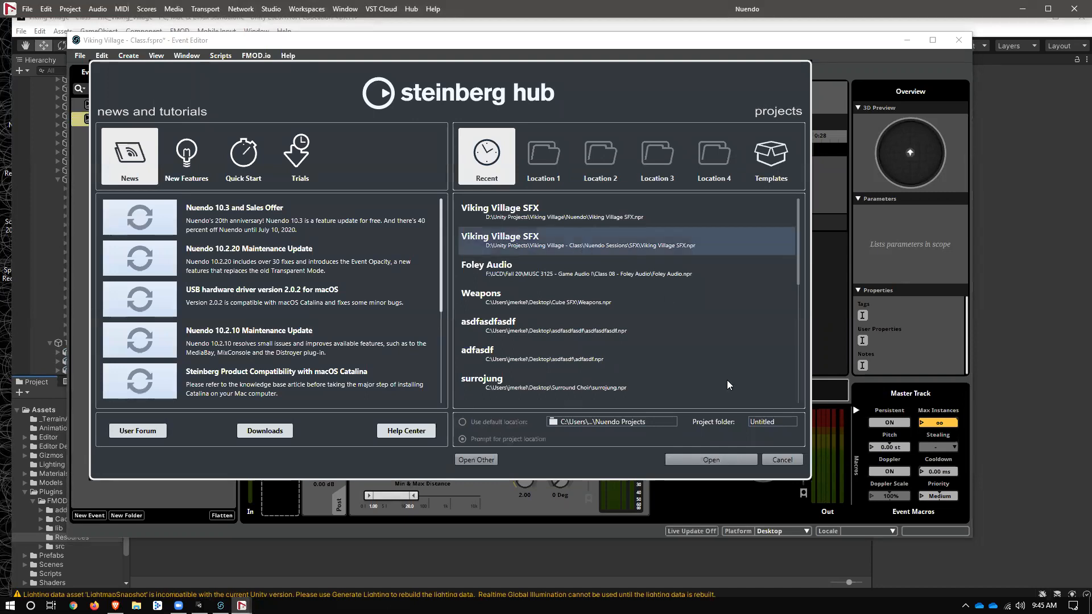
pyautogui.click(714, 461)
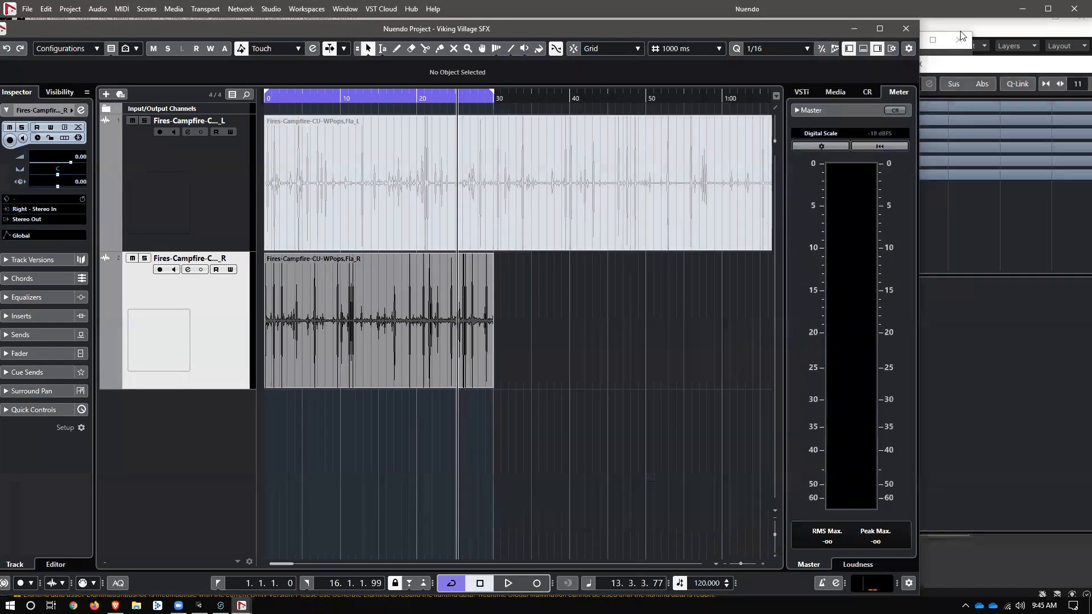
# Search MediaBay for "wood creak" and audition the 22 and 23 Wood, Boat Creaking recordings
pyautogui.press('F5')
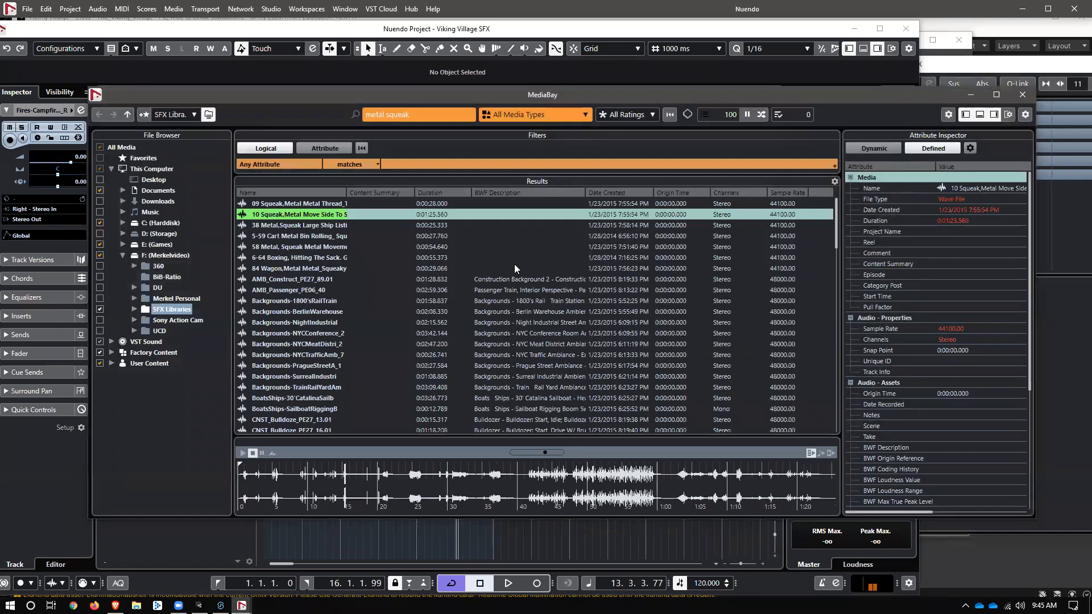
pyautogui.click(437, 111)
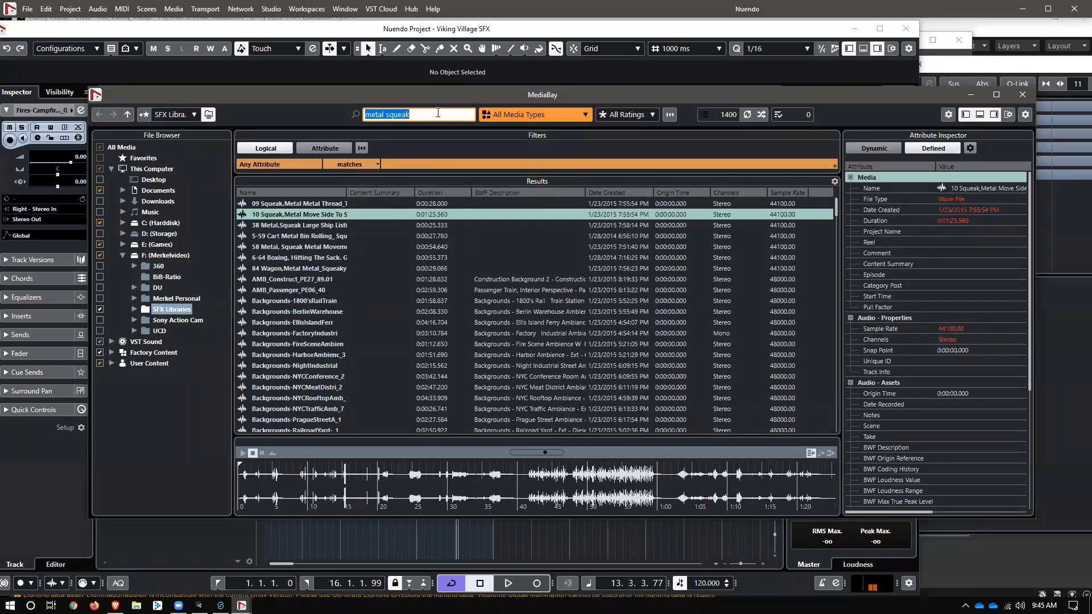
pyautogui.write('woo')
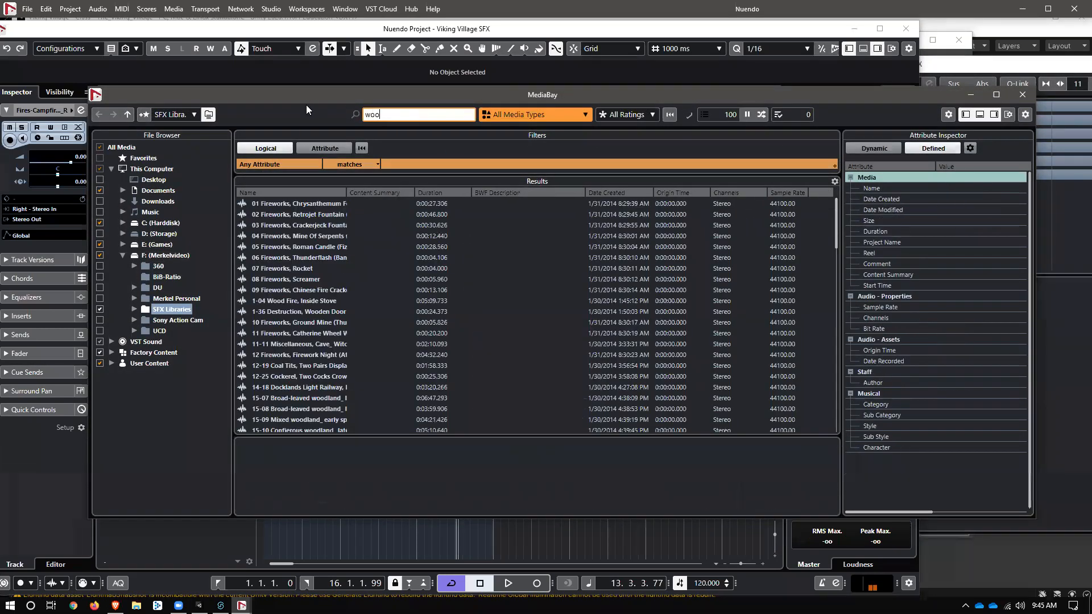
pyautogui.write('d creak')
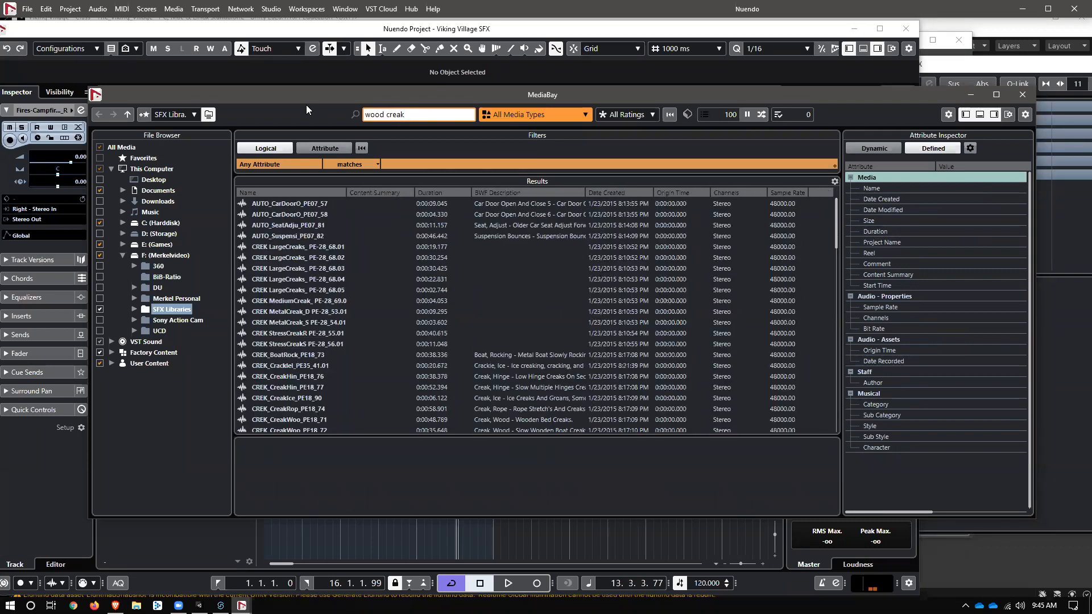
pyautogui.press('Return')
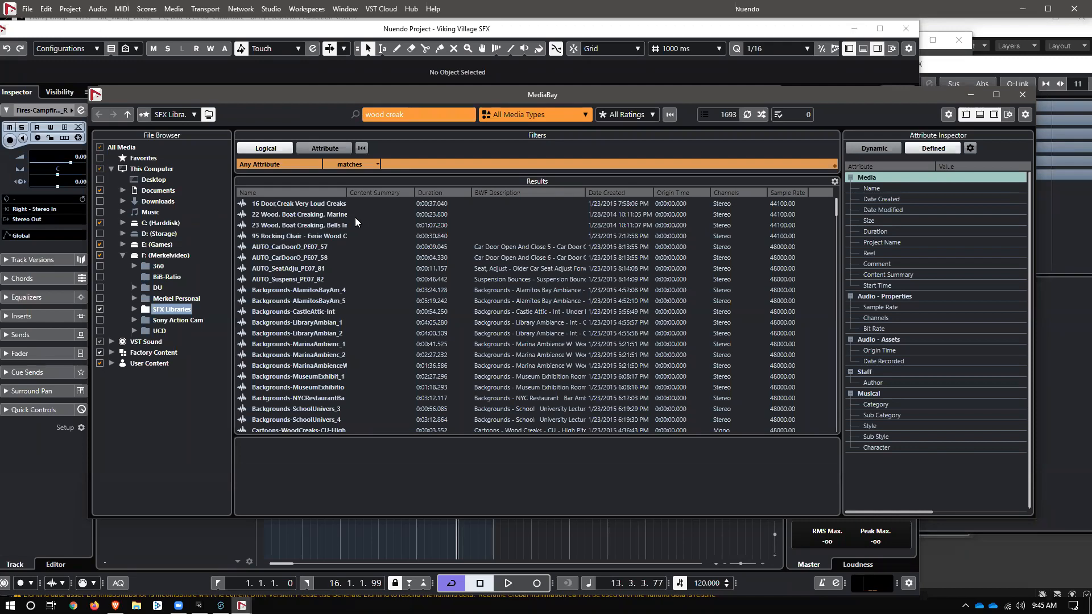
pyautogui.click(331, 219)
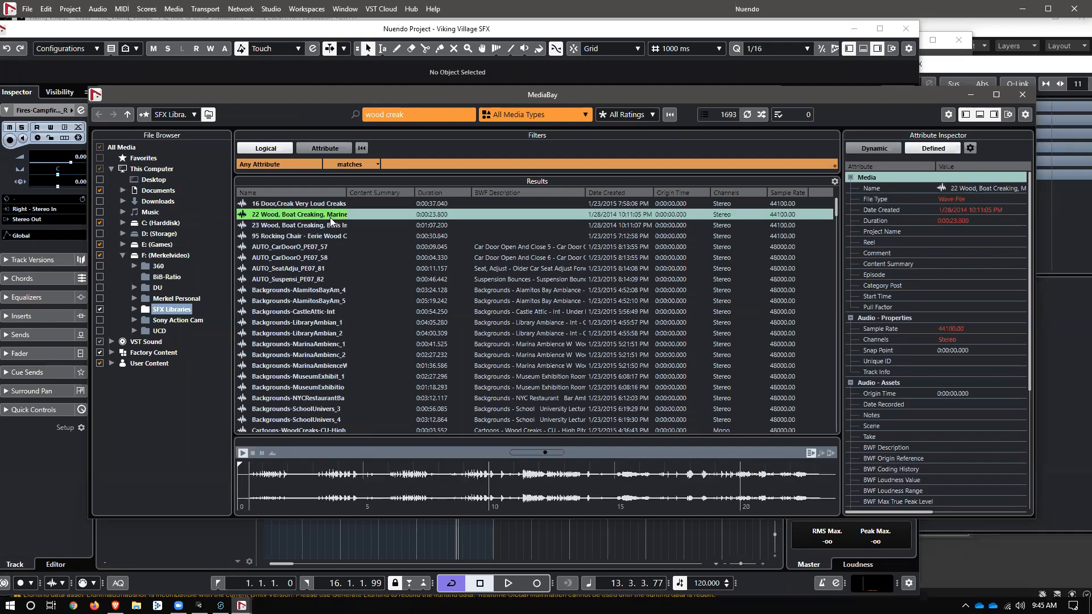
pyautogui.click(332, 223)
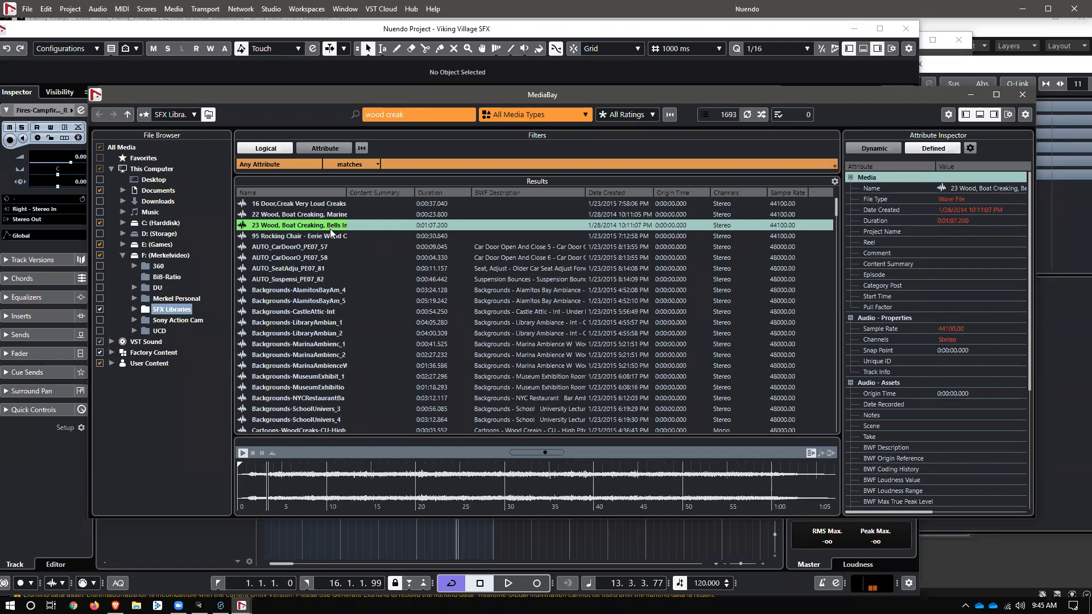
pyautogui.press('Up')
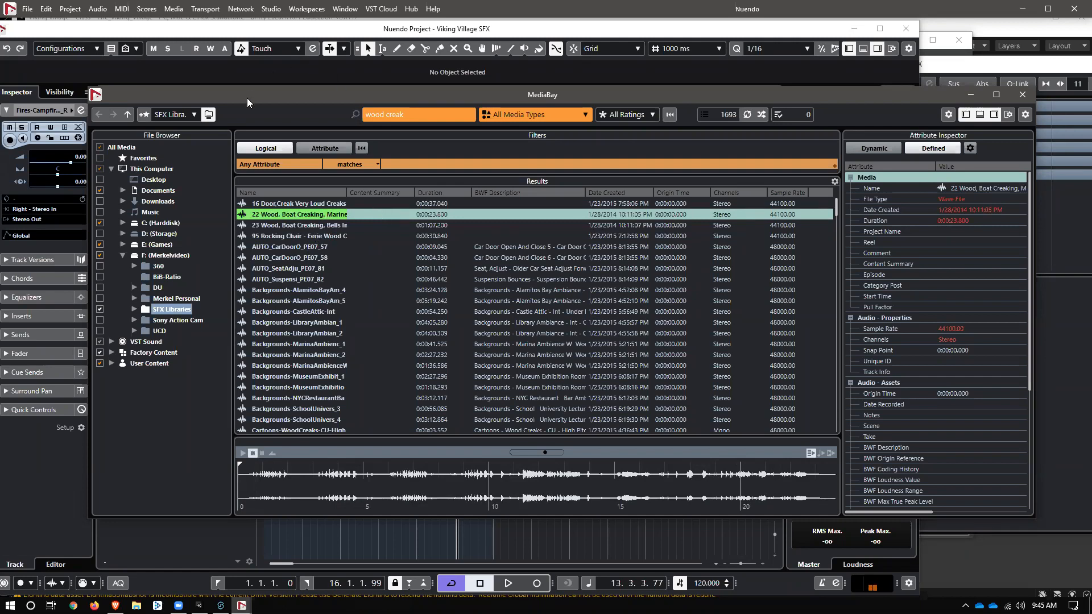
# Import 22 Wood, Boat Creaking, Marine, Ship below the campfire tracks, copied to the project folder with sample rate conversion and split channels
pyautogui.moveTo(291, 99); pyautogui.dragTo(851, 119)
pyautogui.moveTo(822, 234); pyautogui.dragTo(322, 488)
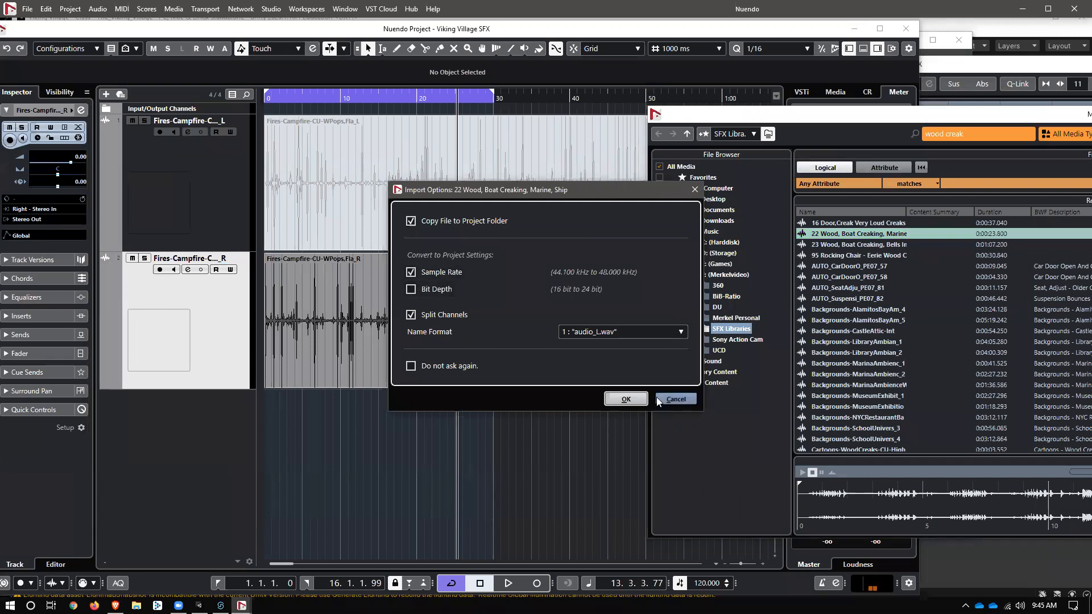
pyautogui.click(626, 399)
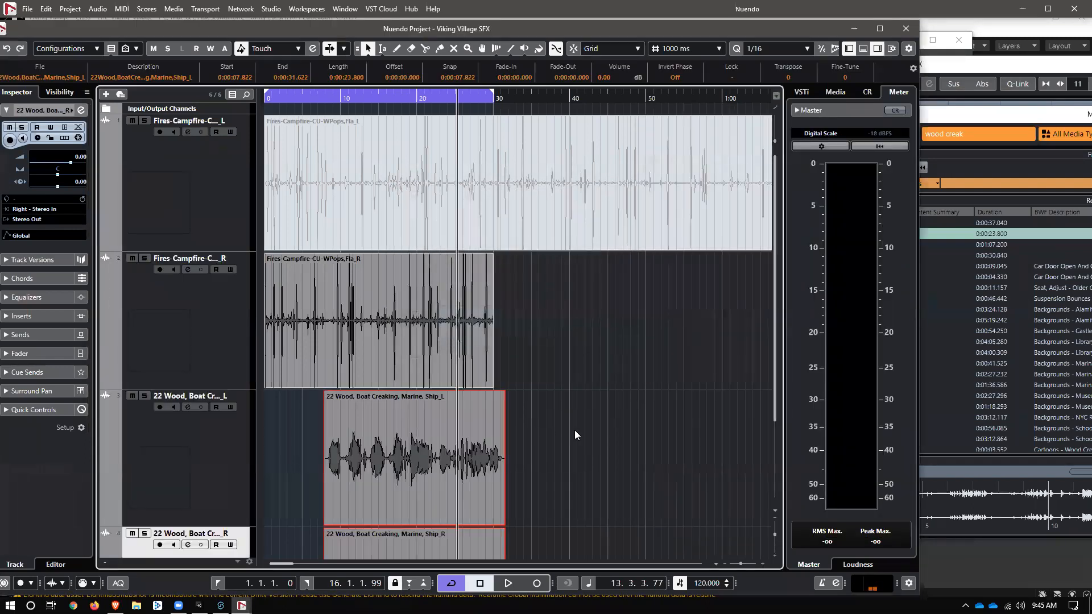
# Remove the right-channel track of the imported boat-creaking sound, including its audio
pyautogui.scroll(-2, 589, 449)
pyautogui.click(493, 449)
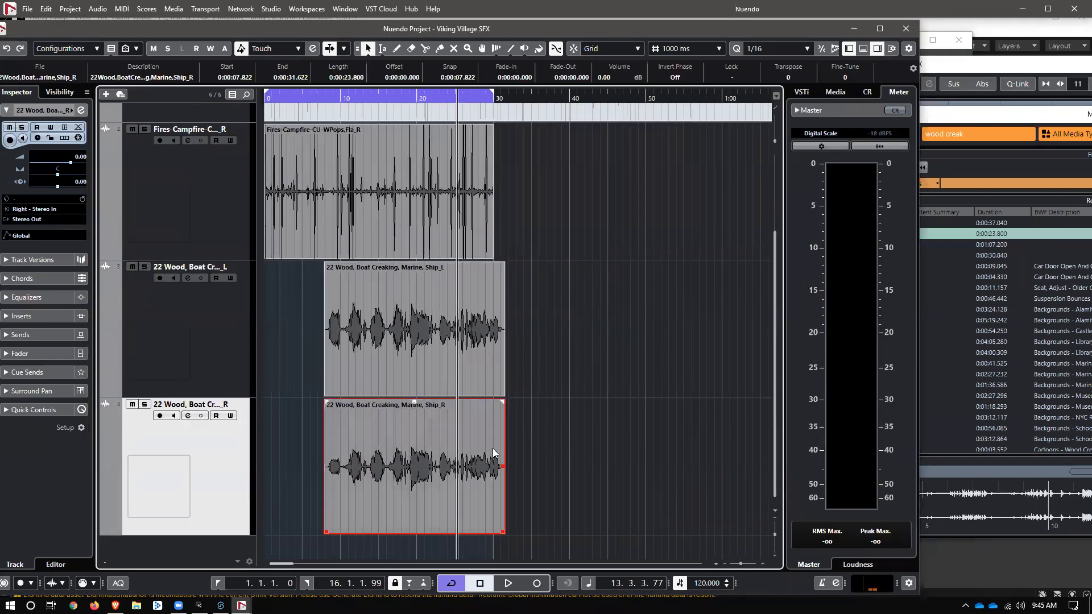
pyautogui.rightClick(205, 478)
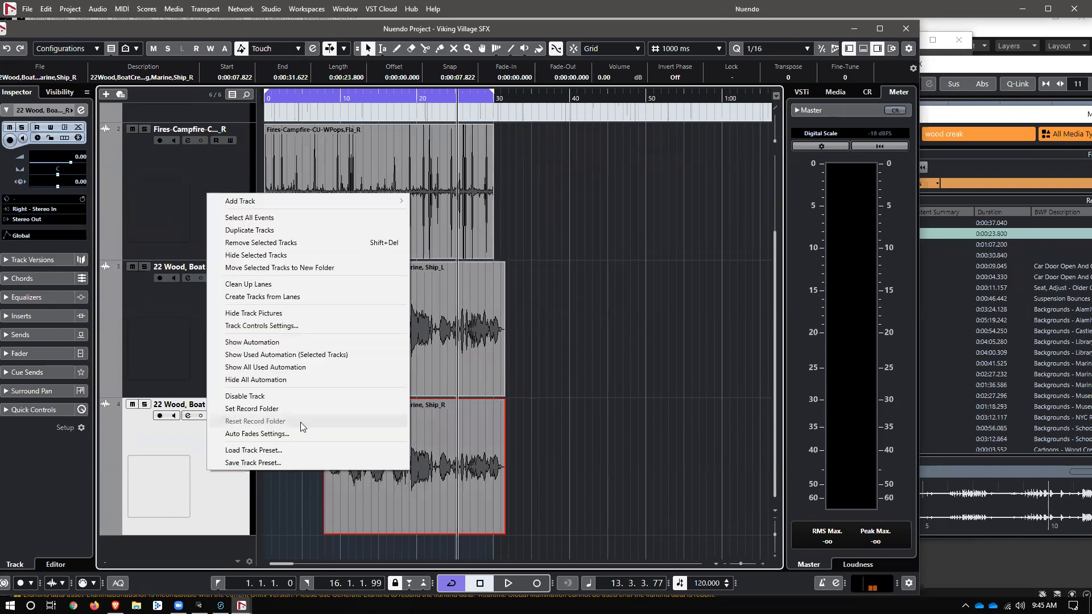
pyautogui.click(333, 244)
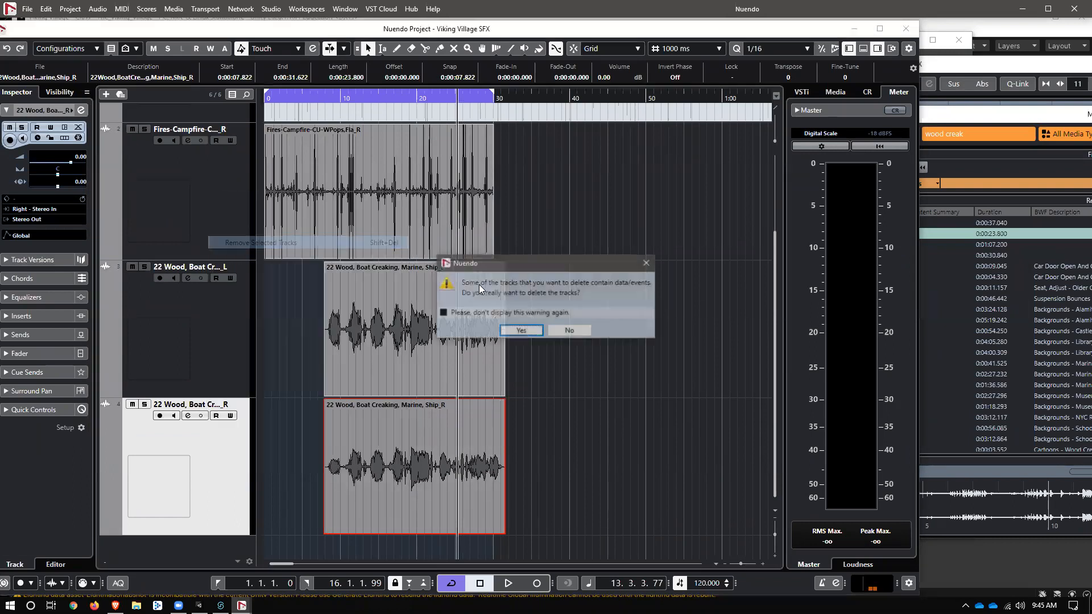
pyautogui.click(525, 332)
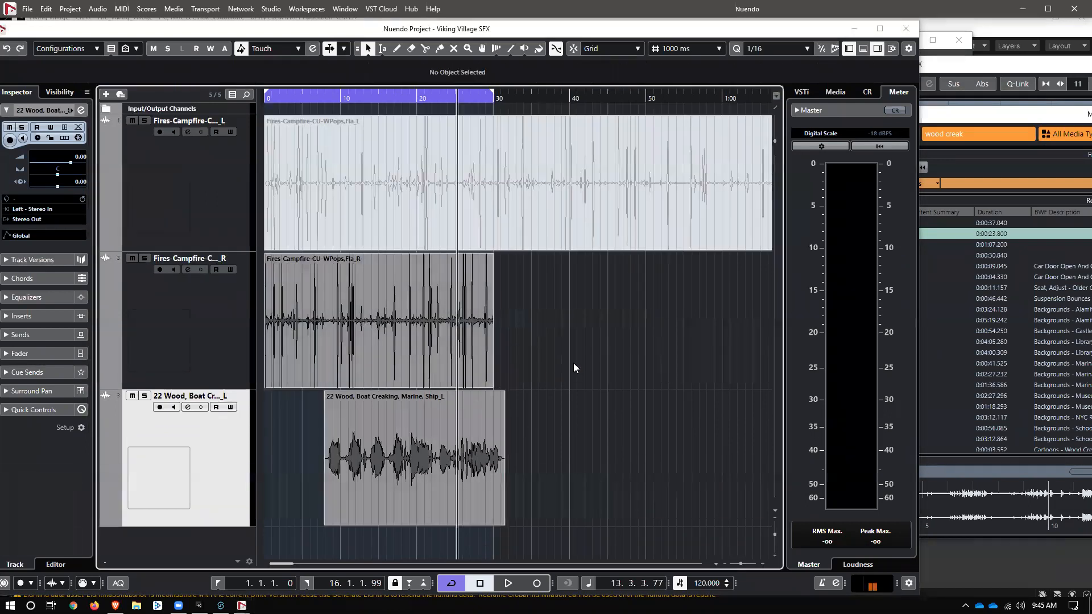
# Move the left-channel boat-creaking clip to about 2:16 on the timeline, past the end of the campfire clips
pyautogui.press('g')
pyautogui.press('g')
pyautogui.press('g')
pyautogui.press('g')
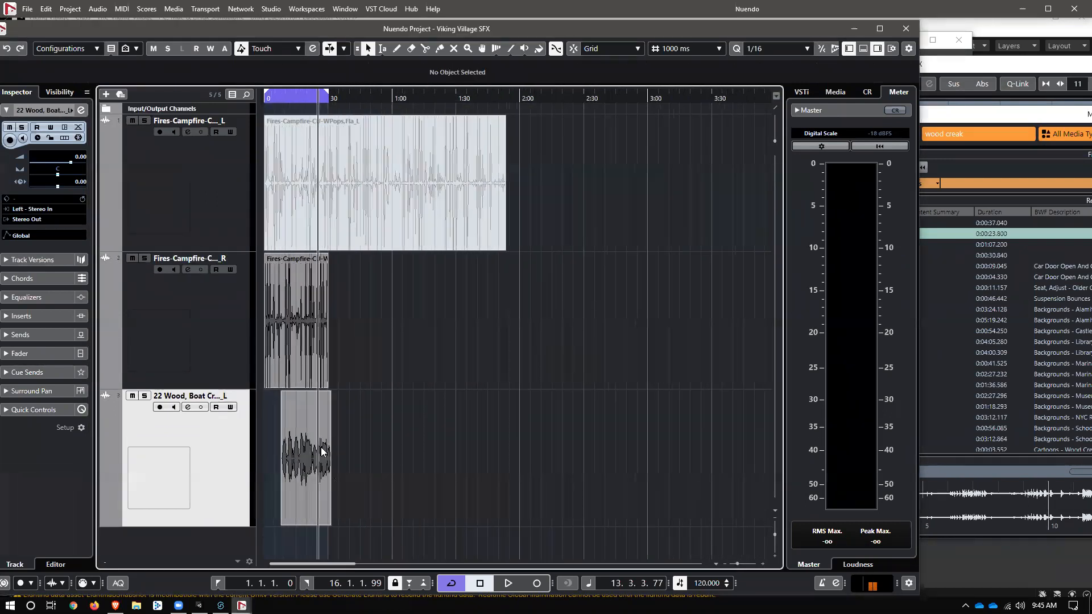
pyautogui.moveTo(281, 449); pyautogui.dragTo(555, 449)
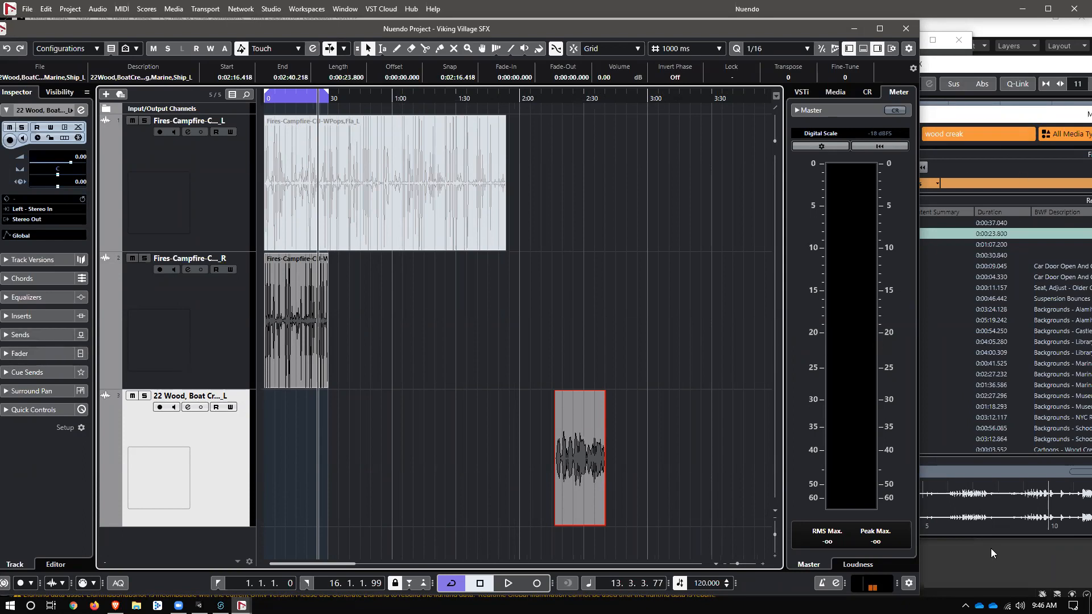
pyautogui.click(996, 533)
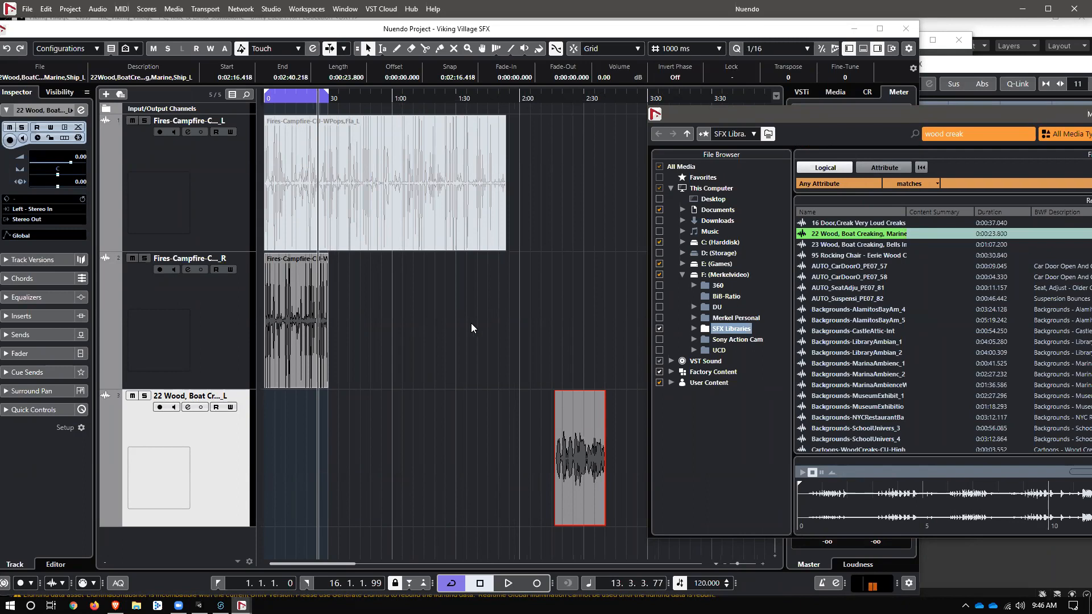
pyautogui.click(208, 396)
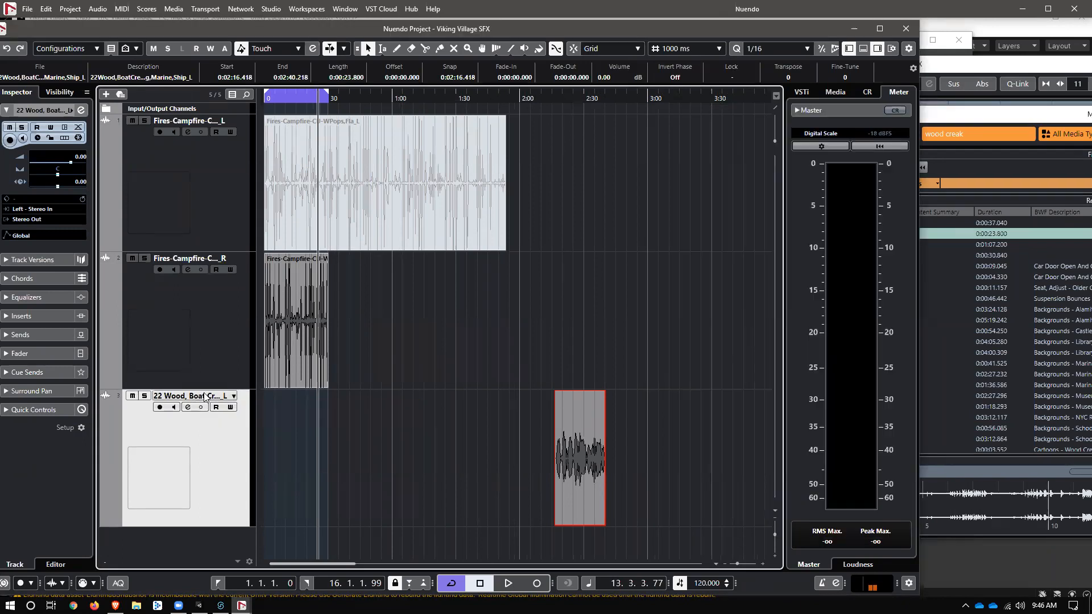
# Rename the boat-creaking audio track as creaks
pyautogui.doubleClick(211, 396)
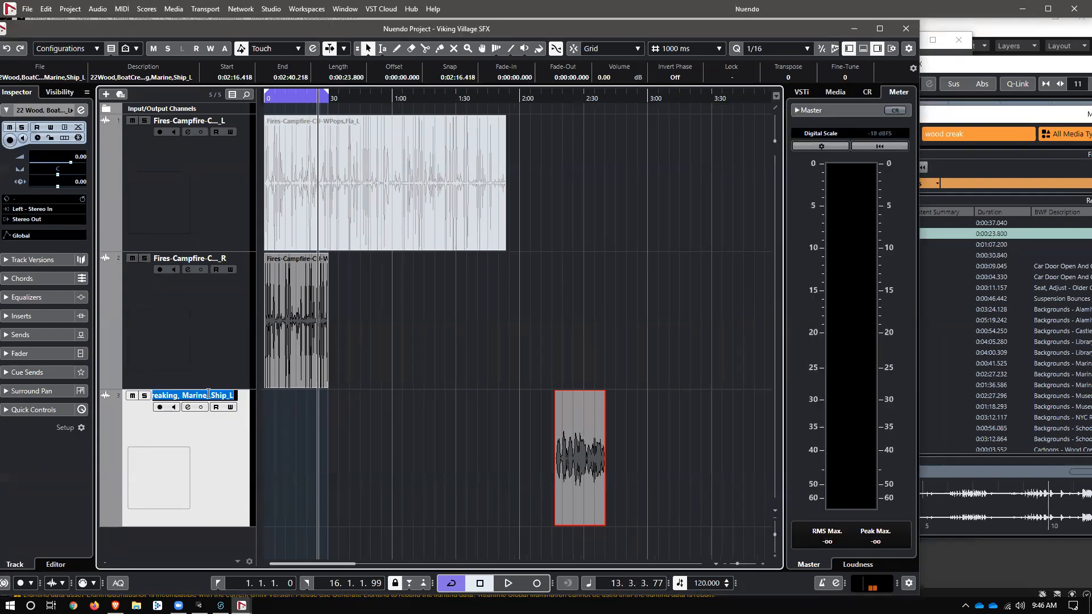
pyautogui.write('creaks')
pyautogui.press('Return')
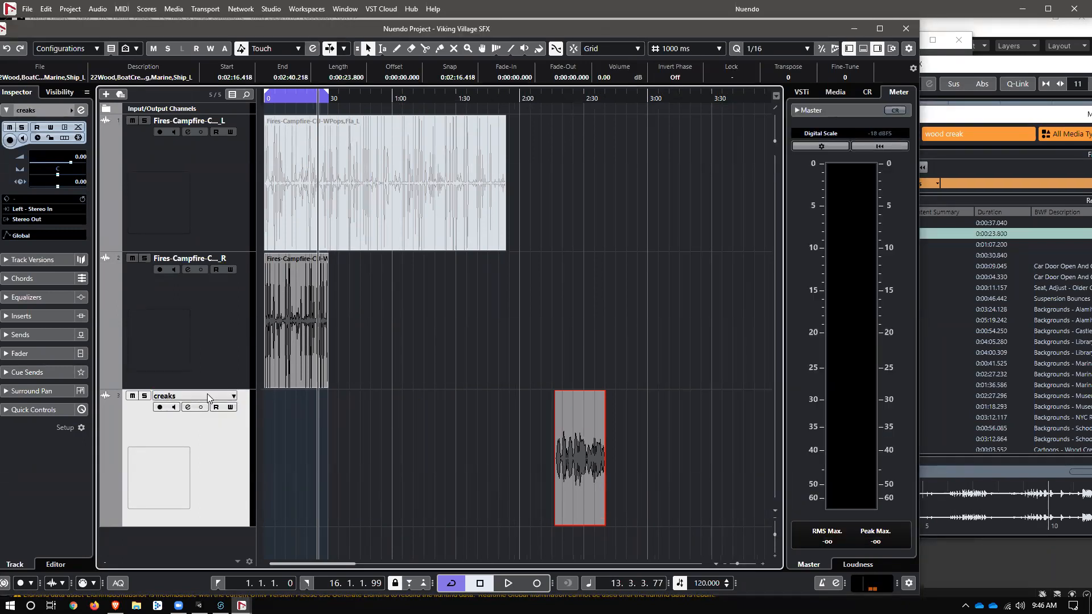
pyautogui.rightClick(219, 493)
pyautogui.click(635, 508)
# Search MediaBay for "metal squeaks"
pyautogui.click(991, 350)
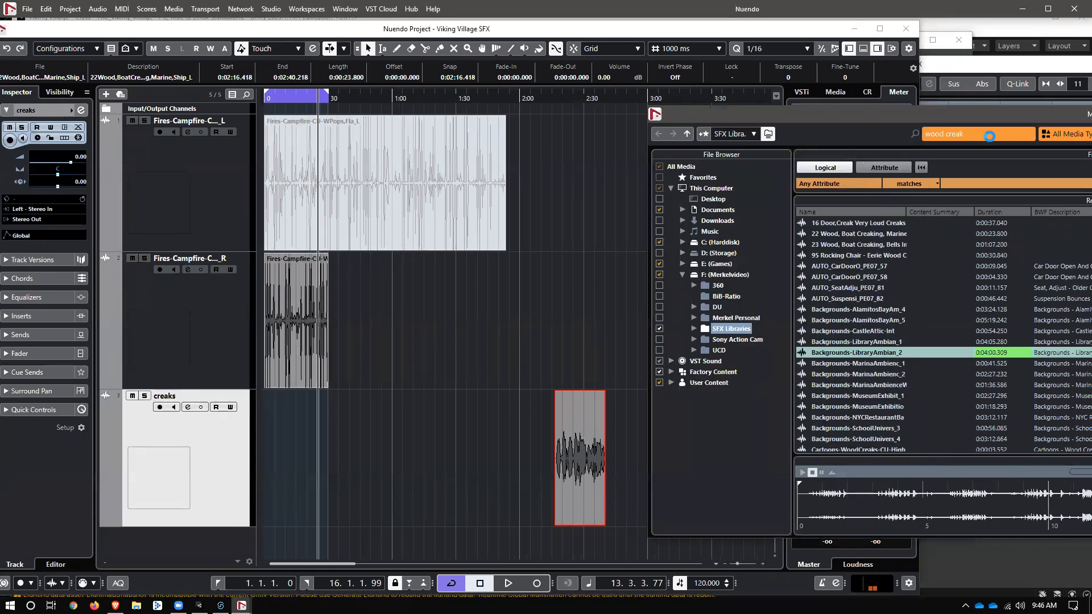
pyautogui.doubleClick(795, 114)
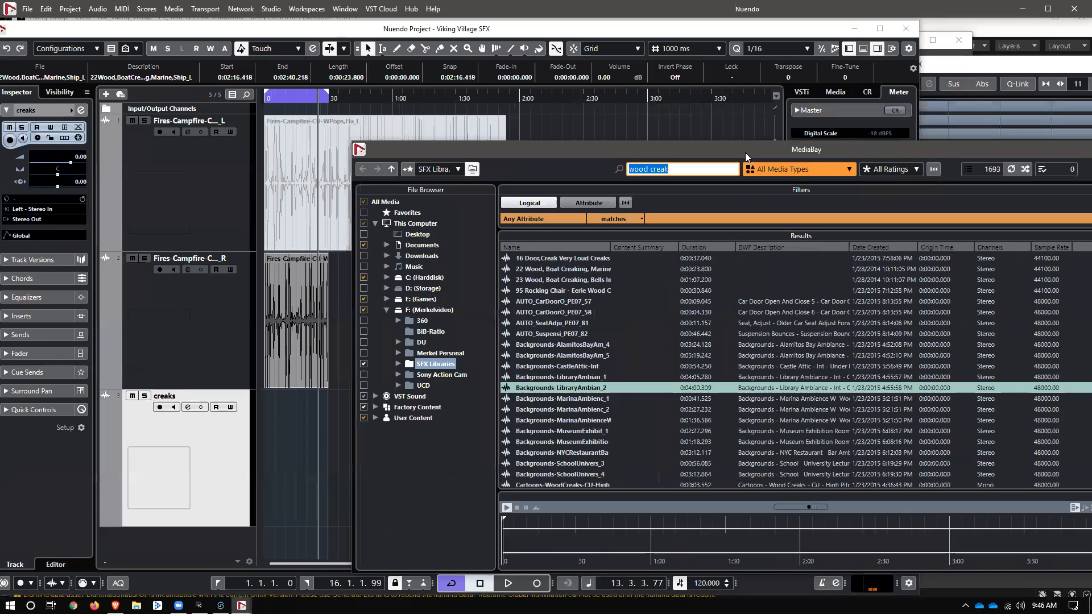
pyautogui.write('sqeaks')
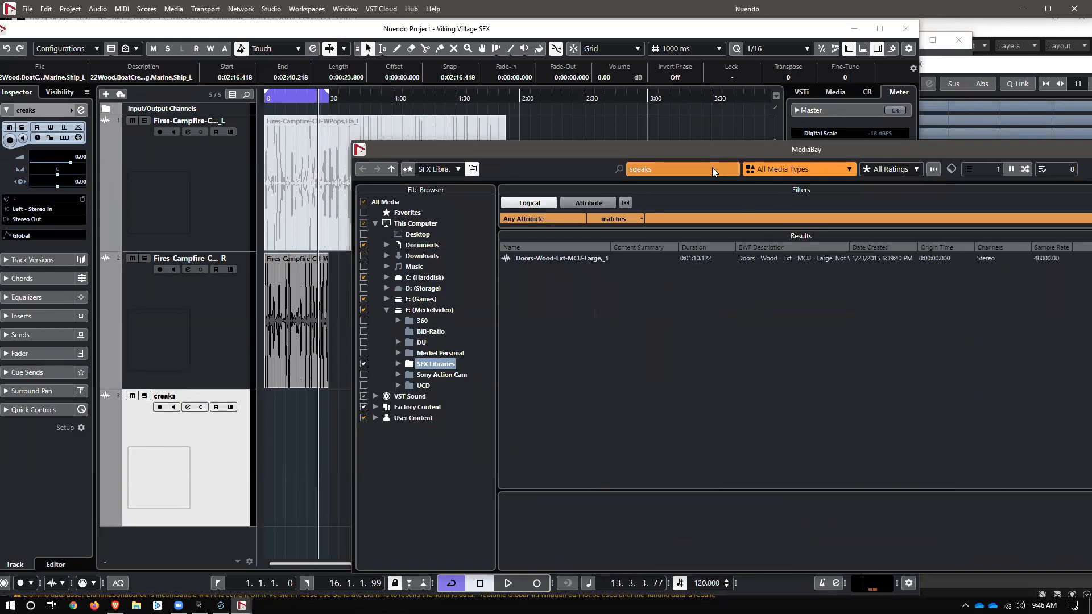
pyautogui.doubleClick(713, 168)
pyautogui.press('Home')
pyautogui.write('metea')
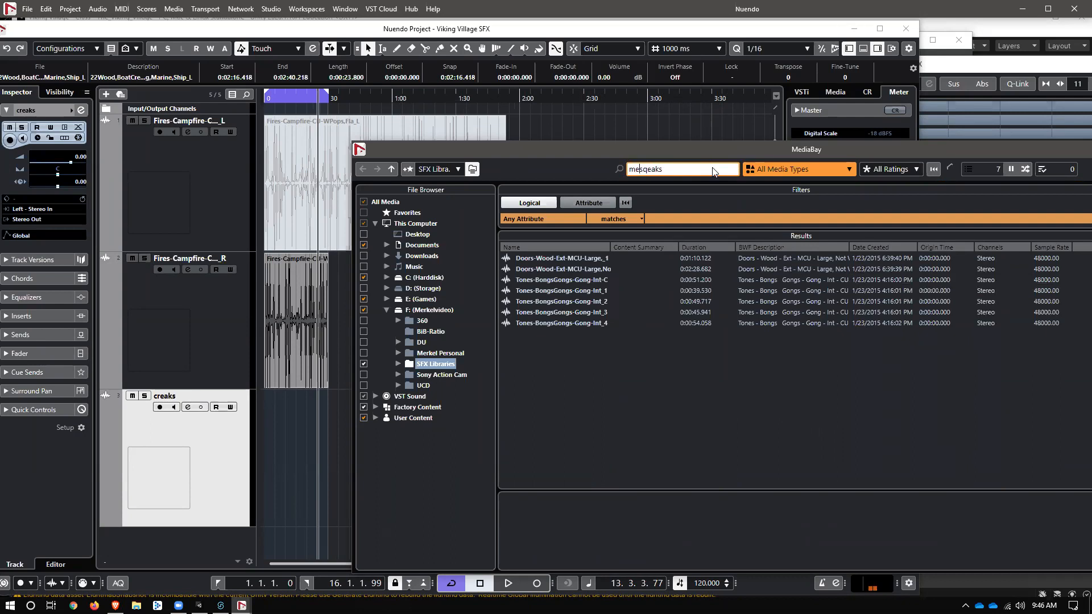
pyautogui.press('BackSpace')
pyautogui.press('BackSpace')
pyautogui.write('al')
pyautogui.press('Return')
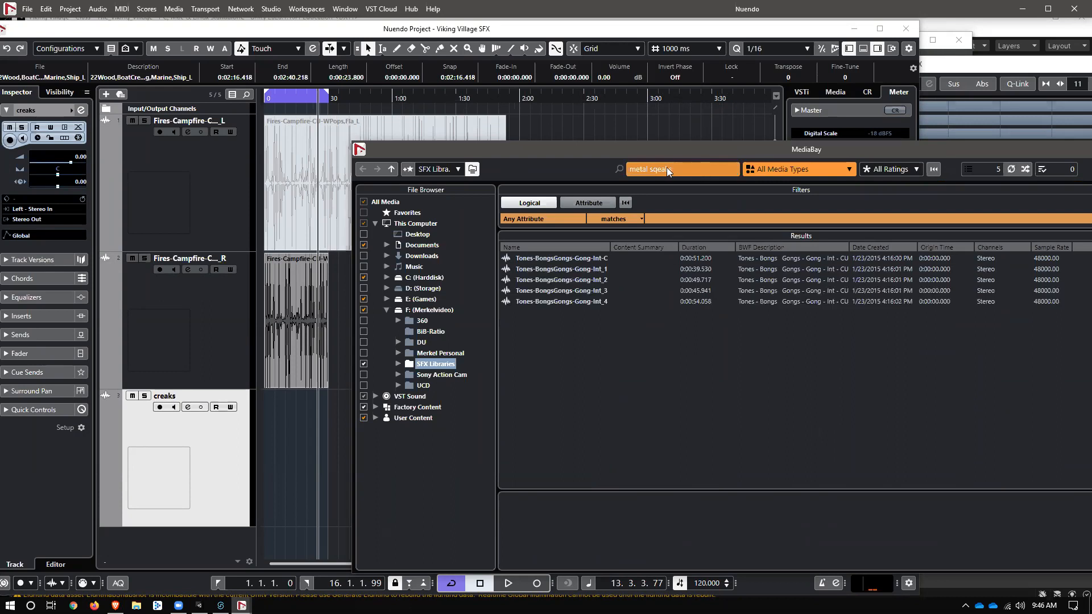
pyautogui.click(664, 169)
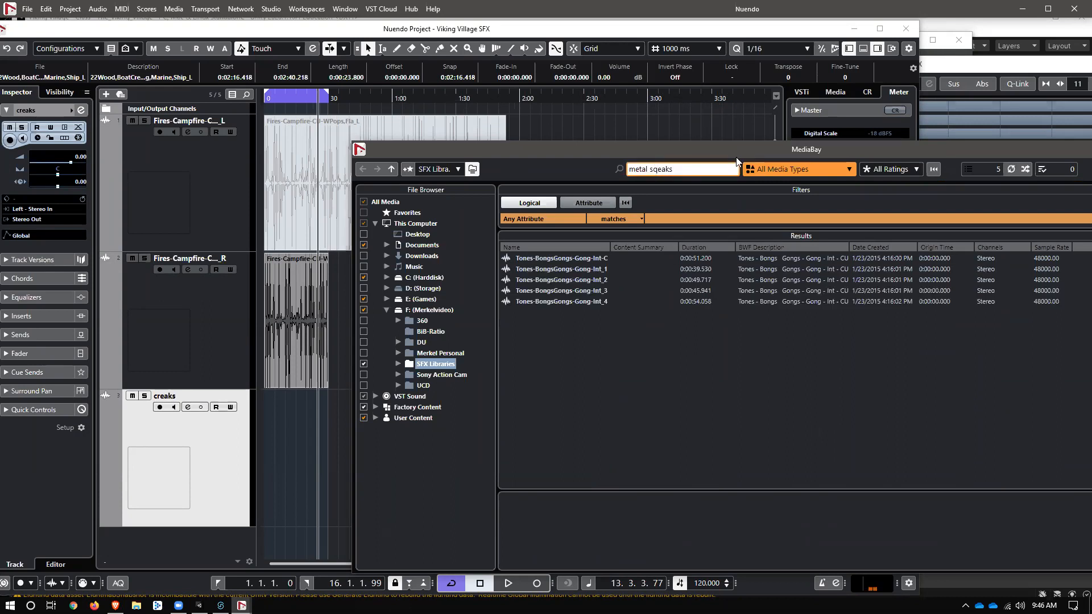
pyautogui.write('u')
pyautogui.press('Return')
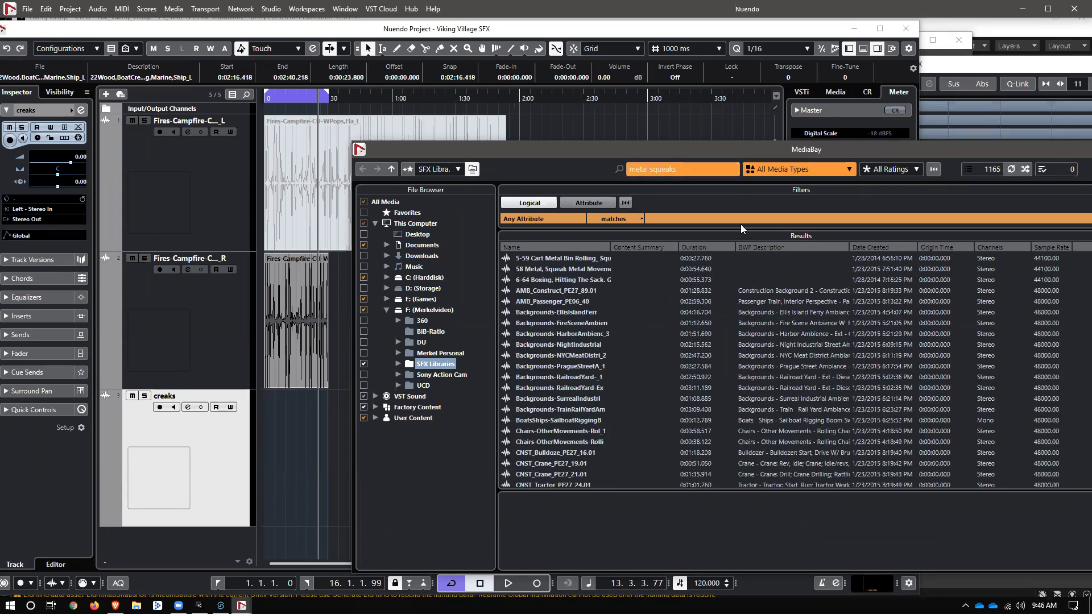
# Audition the CreaksSqueaks-Metal-Hing_10 and CreaksSqueaks-Metal-DoorH_8 recordings from the search results
pyautogui.scroll(-10, 580, 405)
pyautogui.scroll(-5, 580, 404)
pyautogui.click(591, 366)
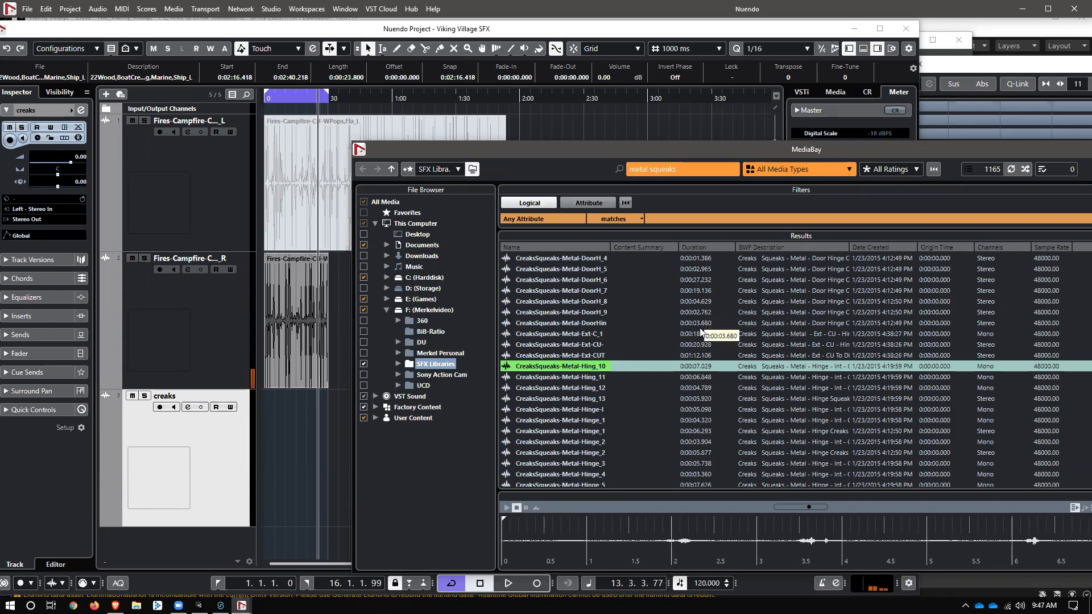
pyautogui.click(589, 301)
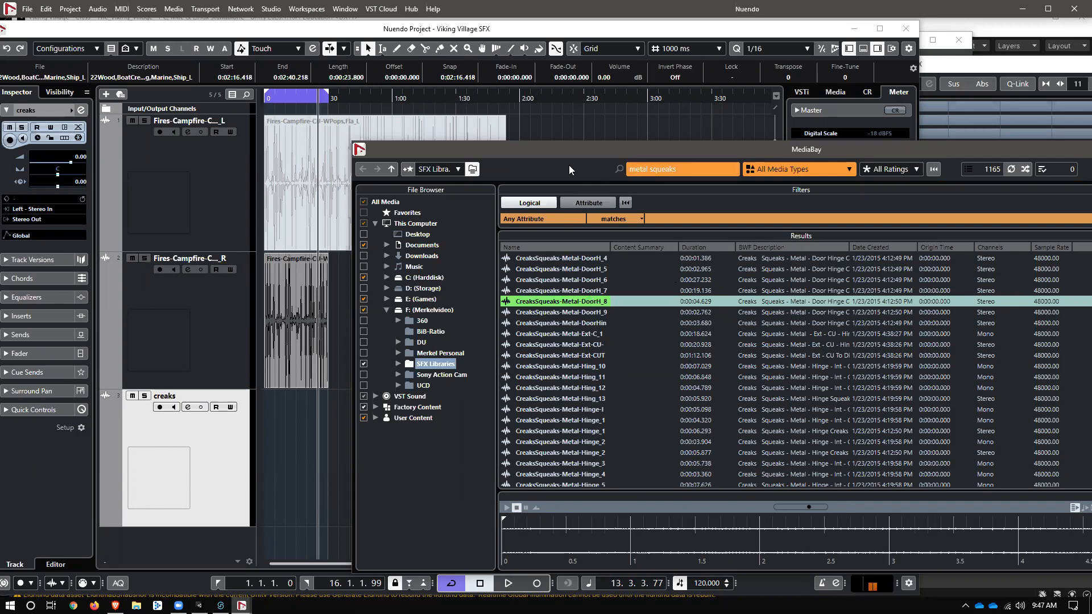
pyautogui.moveTo(562, 147); pyautogui.dragTo(487, 93)
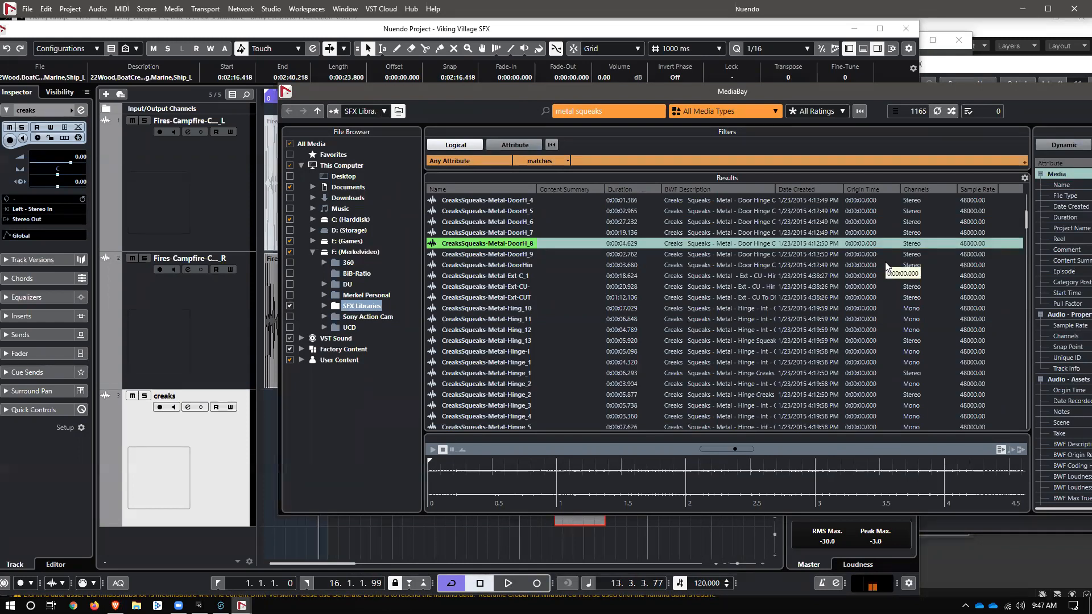
pyautogui.doubleClick(832, 92)
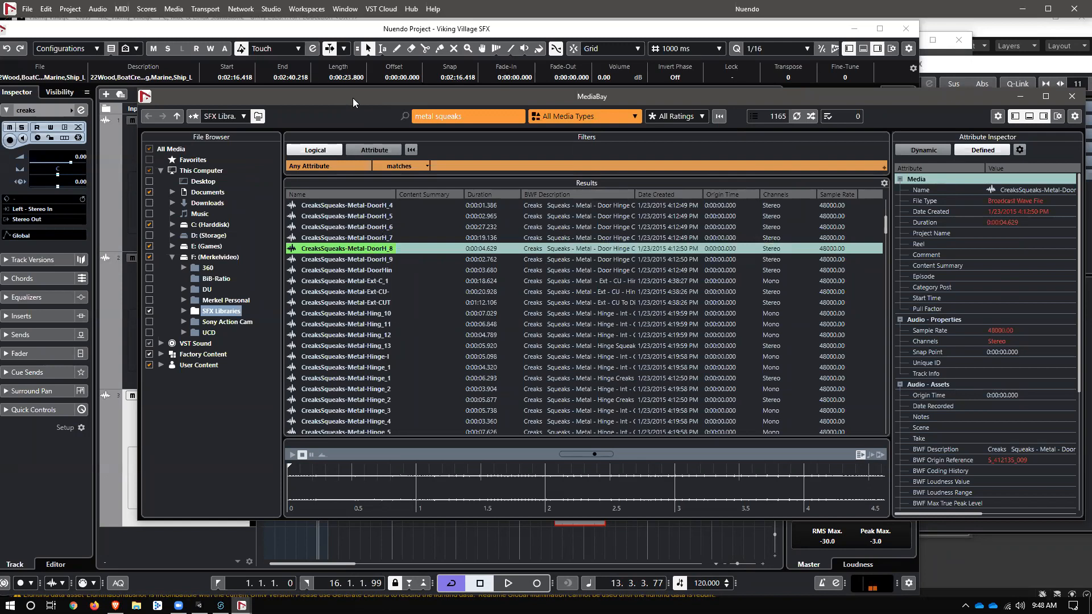
# Uncover the project timeline and audition the CreaksSqueaks-Metal-Hinge_3 and Hinge_1 recordings
pyautogui.moveTo(352, 97); pyautogui.dragTo(760, 87)
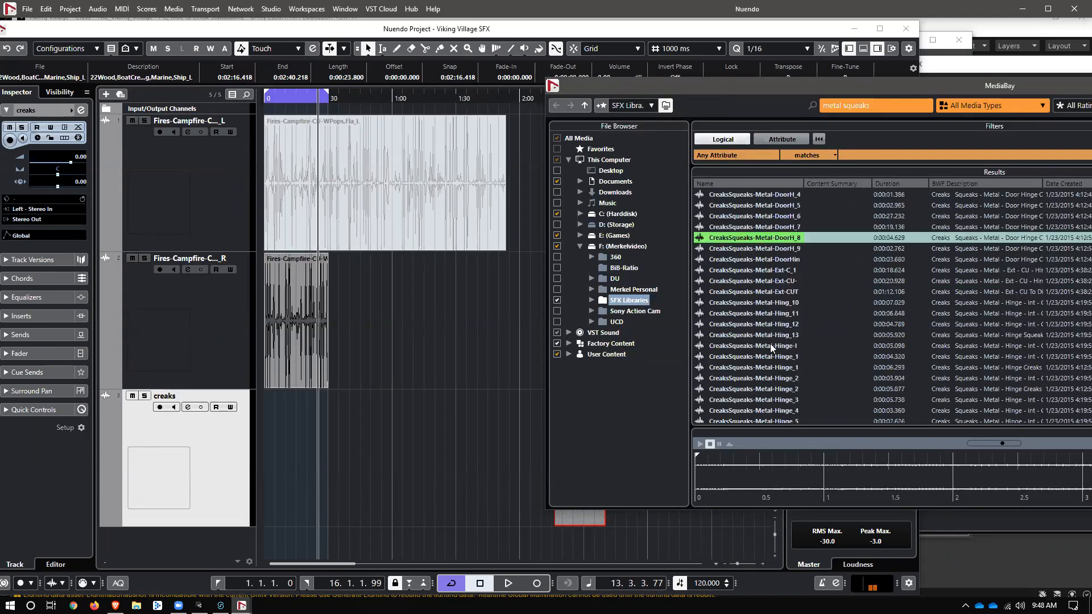
pyautogui.scroll(-3, 771, 305)
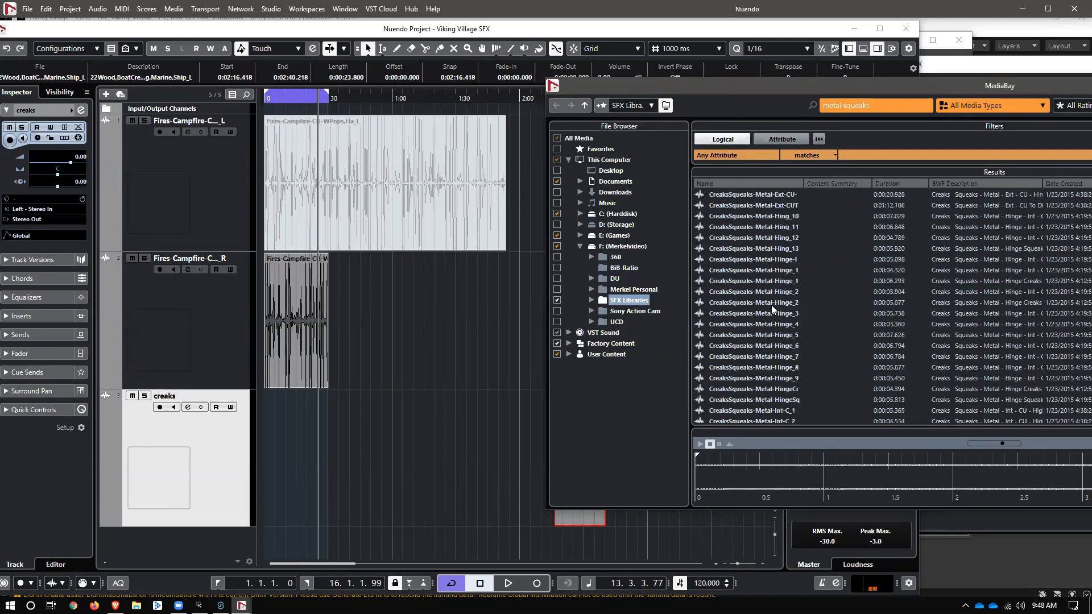
pyautogui.click(769, 314)
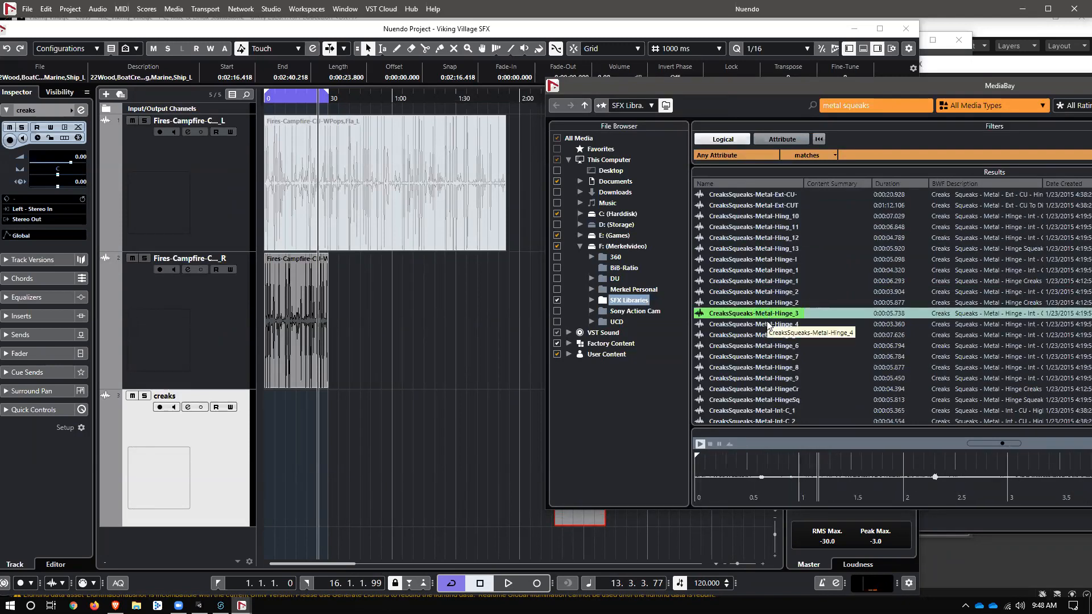
pyautogui.press('space')
pyautogui.click(782, 272)
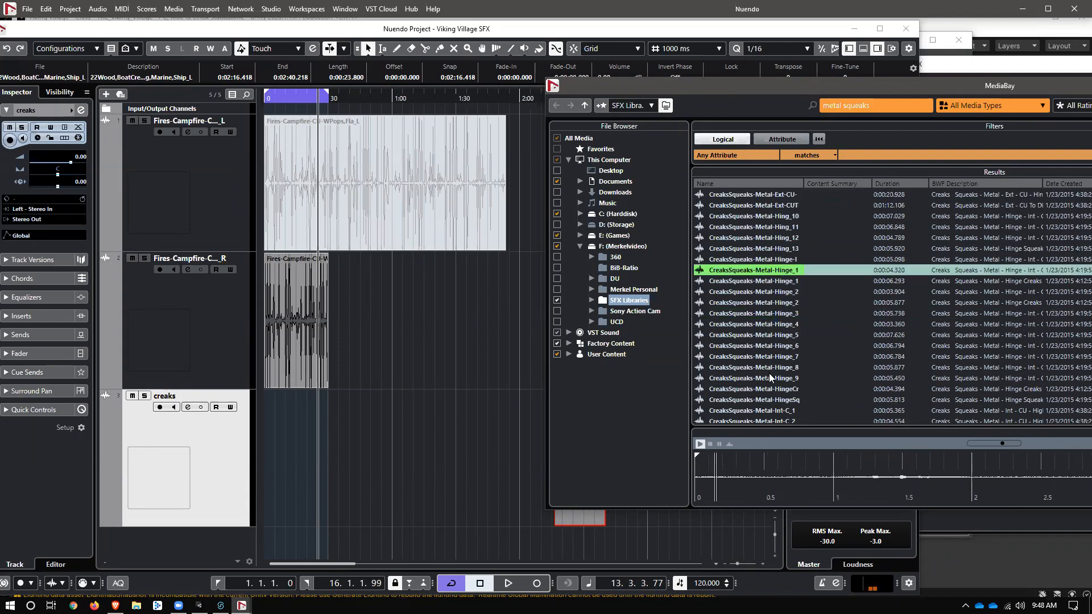
# Import CreaksSqueaks-Metal-Hing_11 through Hinge_9 below the creaks track at about 3:00, copied to the project folder, converted to project settings, with split channels
pyautogui.click(775, 226)
pyautogui.keyDown('shift'); pyautogui.click(772, 378); pyautogui.keyUp('shift')
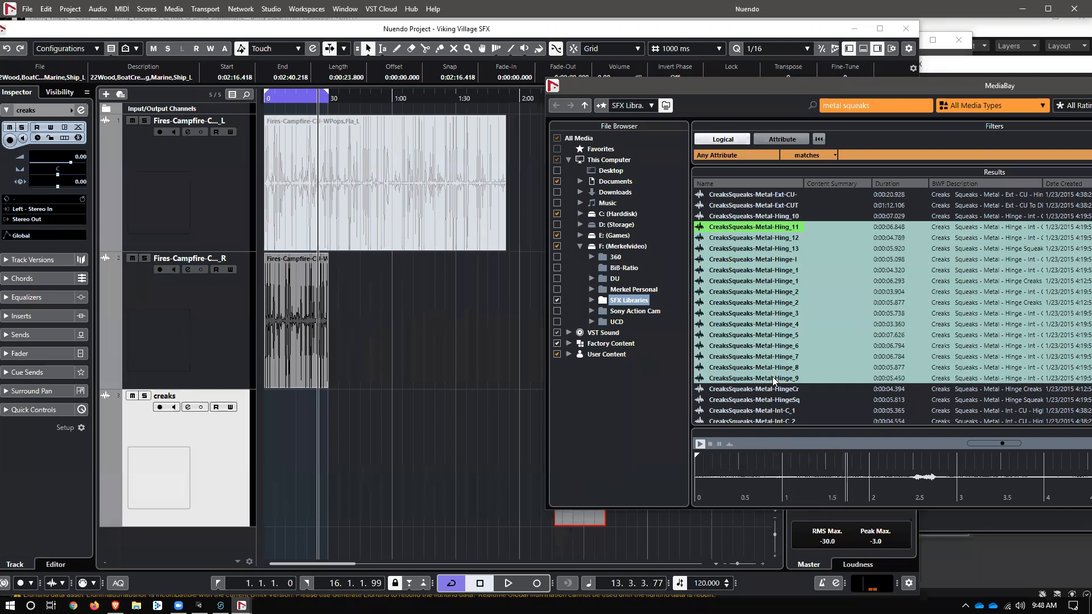
pyautogui.moveTo(764, 236); pyautogui.dragTo(667, 536)
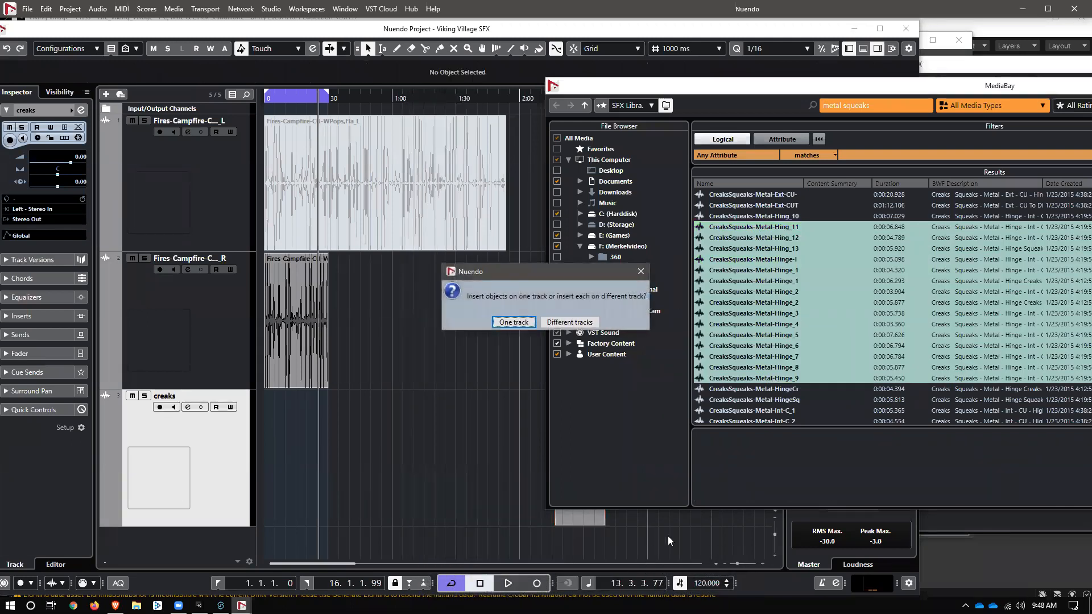
pyautogui.click(557, 323)
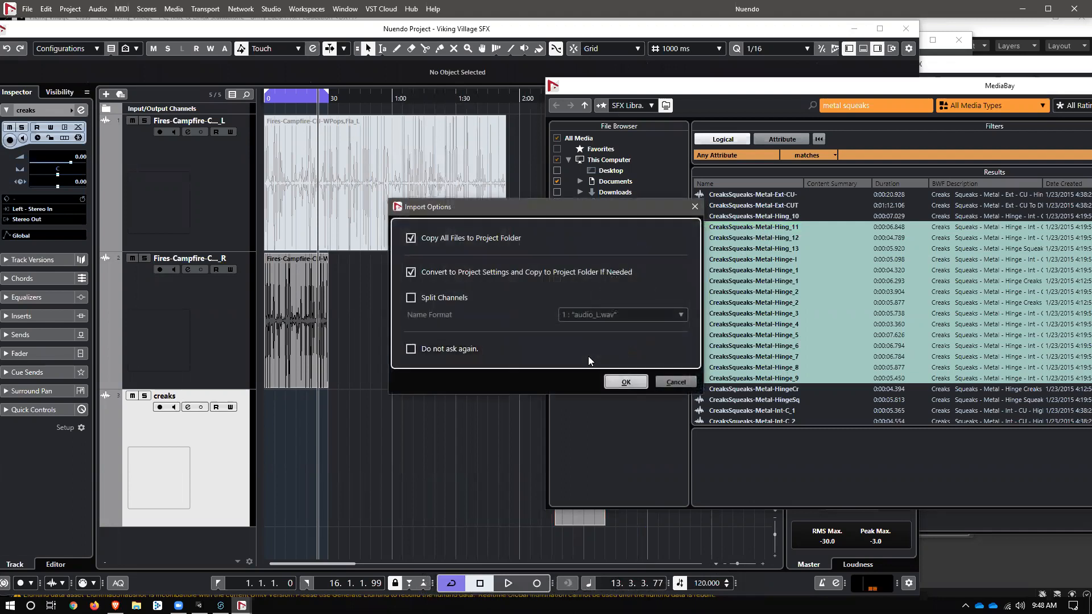
pyautogui.click(411, 297)
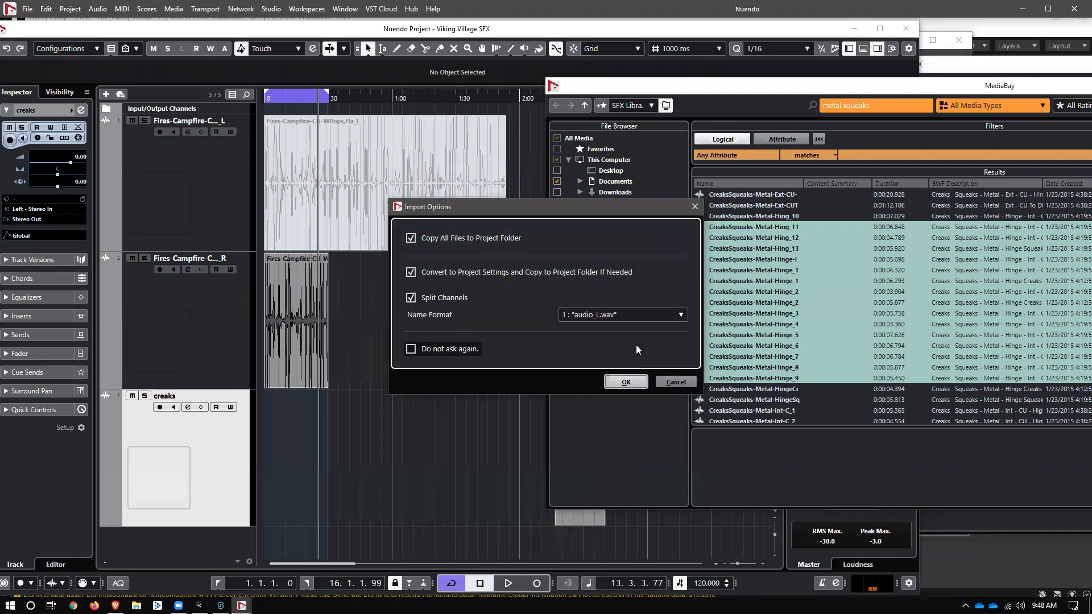
pyautogui.click(628, 380)
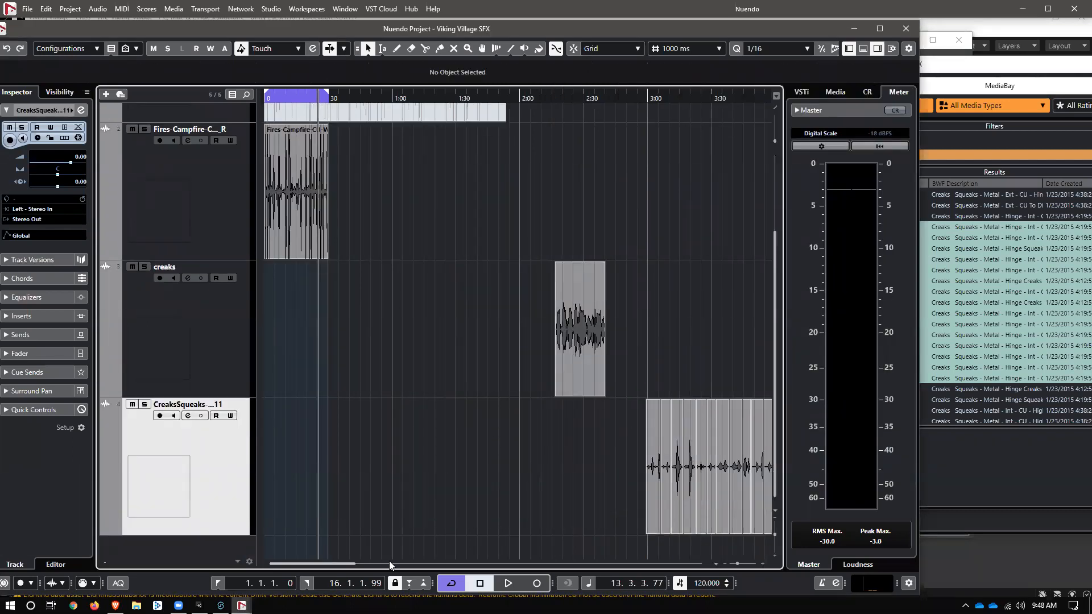
pyautogui.hscroll(5, 368, 563)
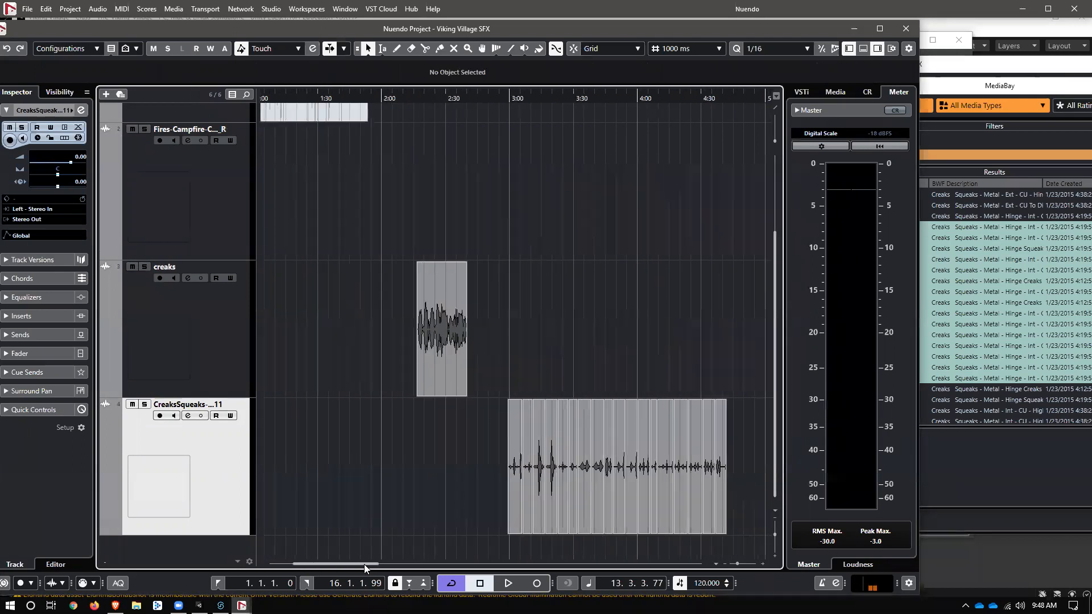
pyautogui.click(438, 328)
pyautogui.rightClick(208, 331)
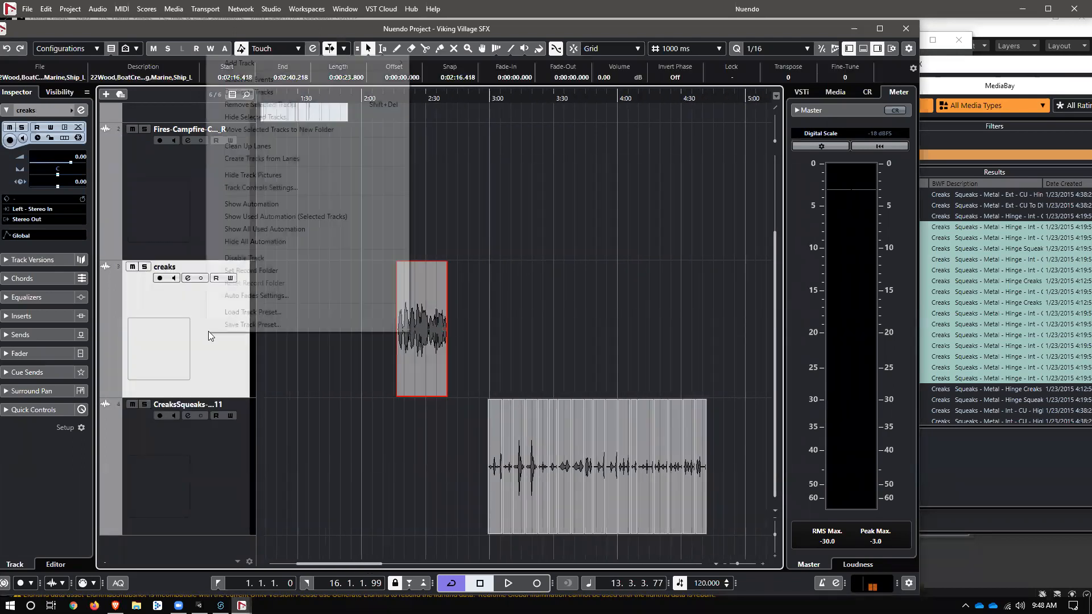
pyautogui.click(461, 195)
pyautogui.moveTo(433, 102); pyautogui.dragTo(452, 125)
pyautogui.scroll(3, 227, 341)
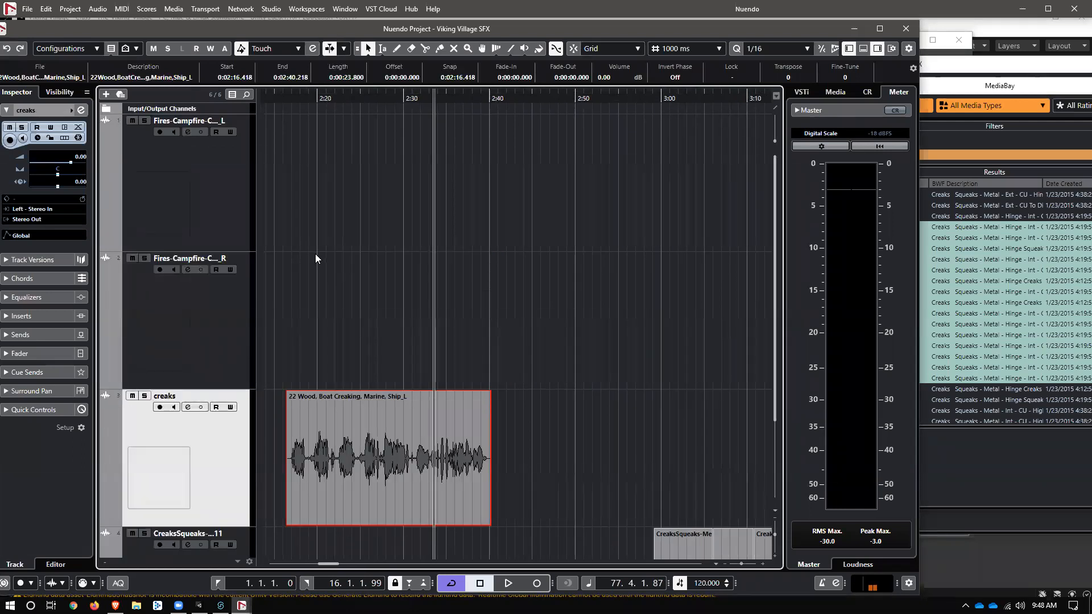
pyautogui.click(371, 202)
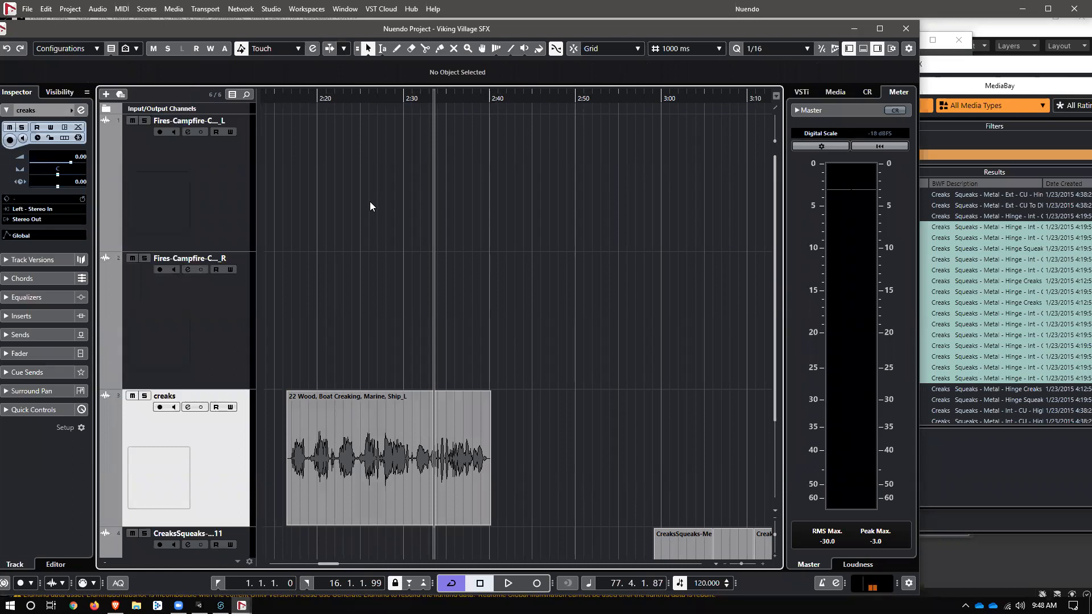
pyautogui.press('g')
pyautogui.press('g')
pyautogui.press('g')
pyautogui.press('g')
pyautogui.press('g')
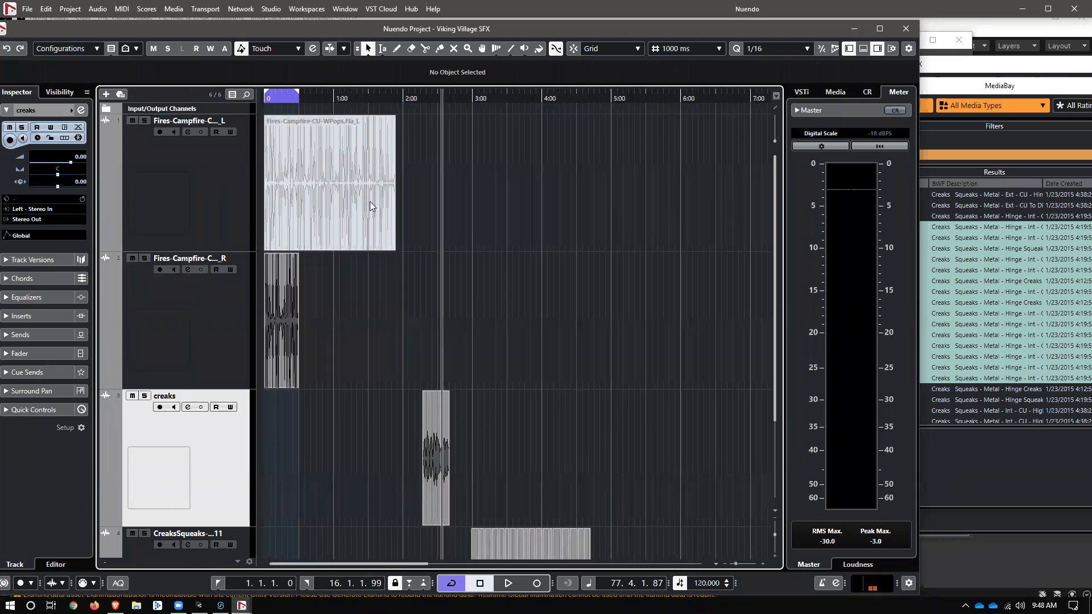
pyautogui.press('g')
# Add one folder track named crane below the creaks track
pyautogui.click(201, 317)
pyautogui.click(209, 431)
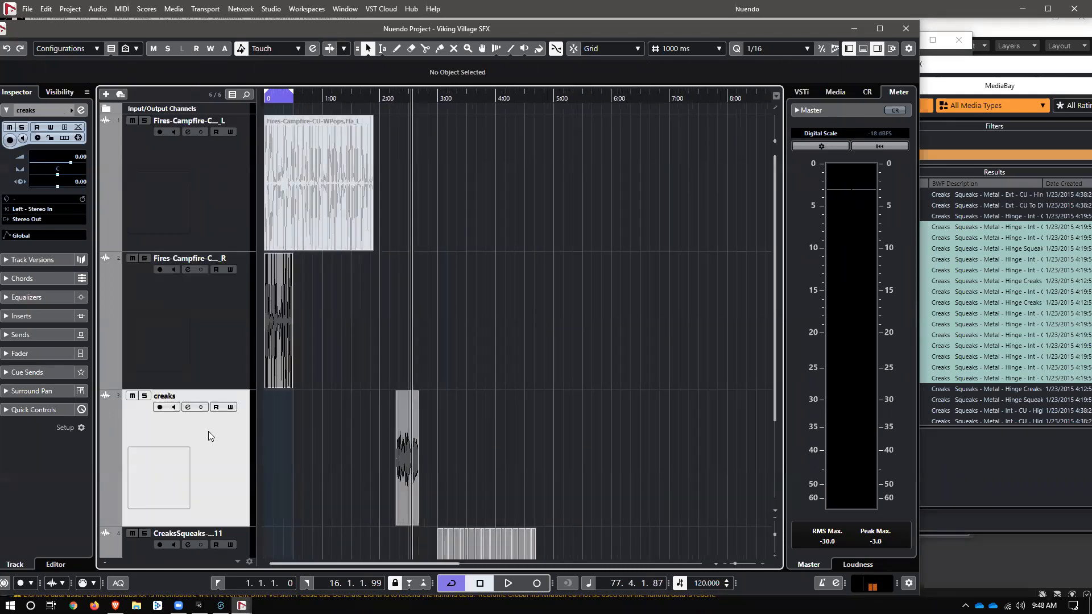
pyautogui.rightClick(213, 453)
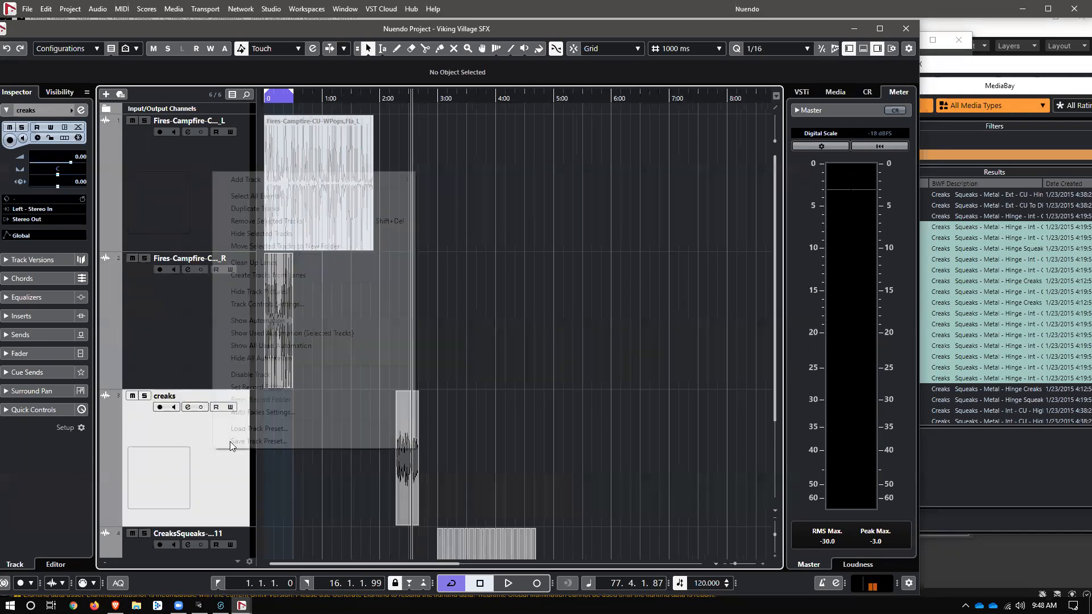
pyautogui.moveTo(408, 177)
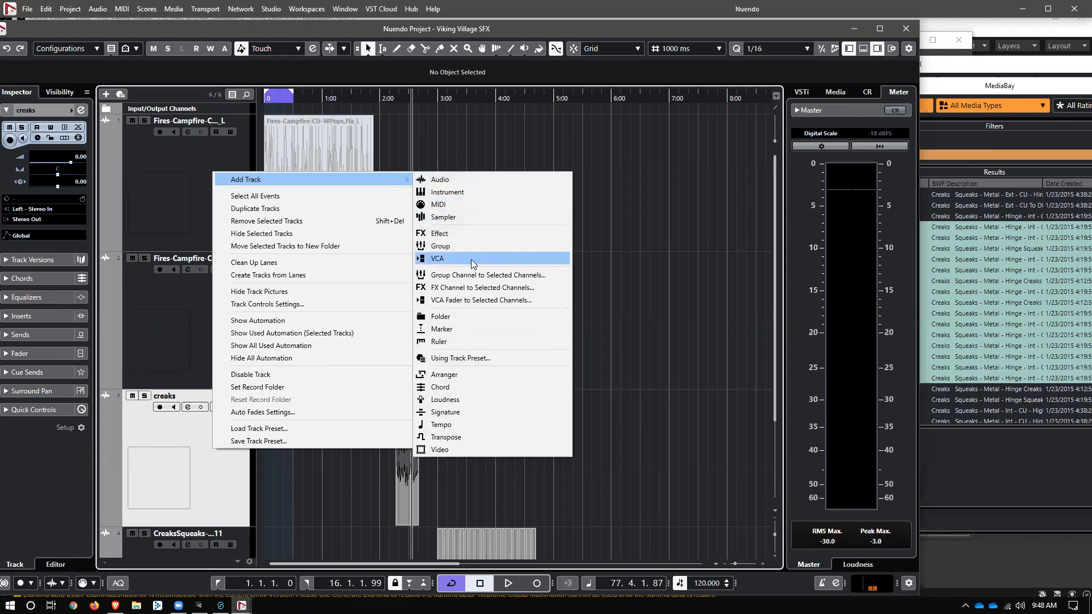
pyautogui.click(469, 317)
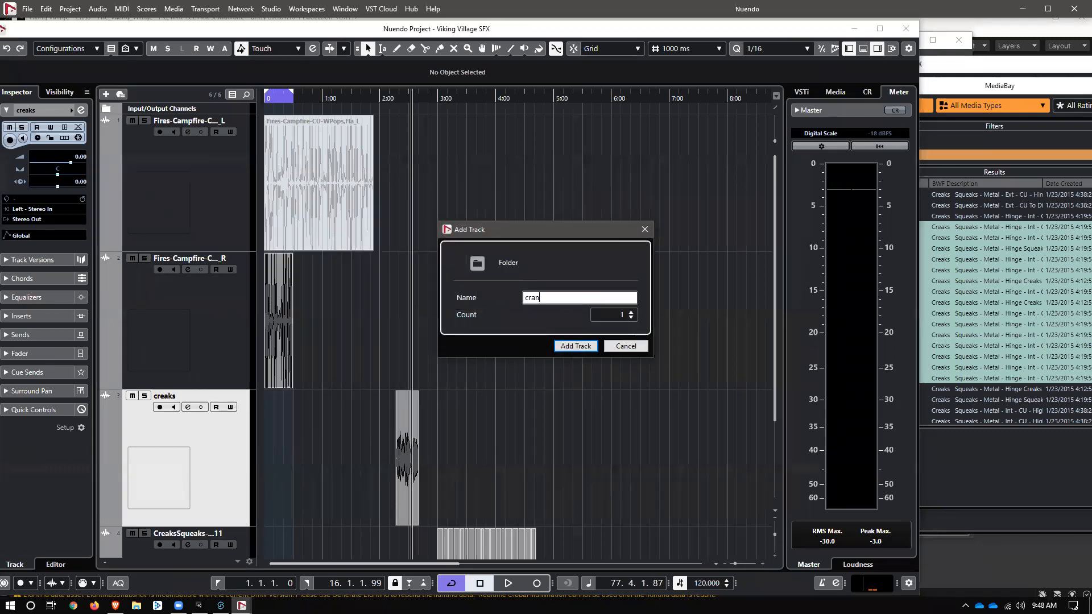
pyautogui.press('Return')
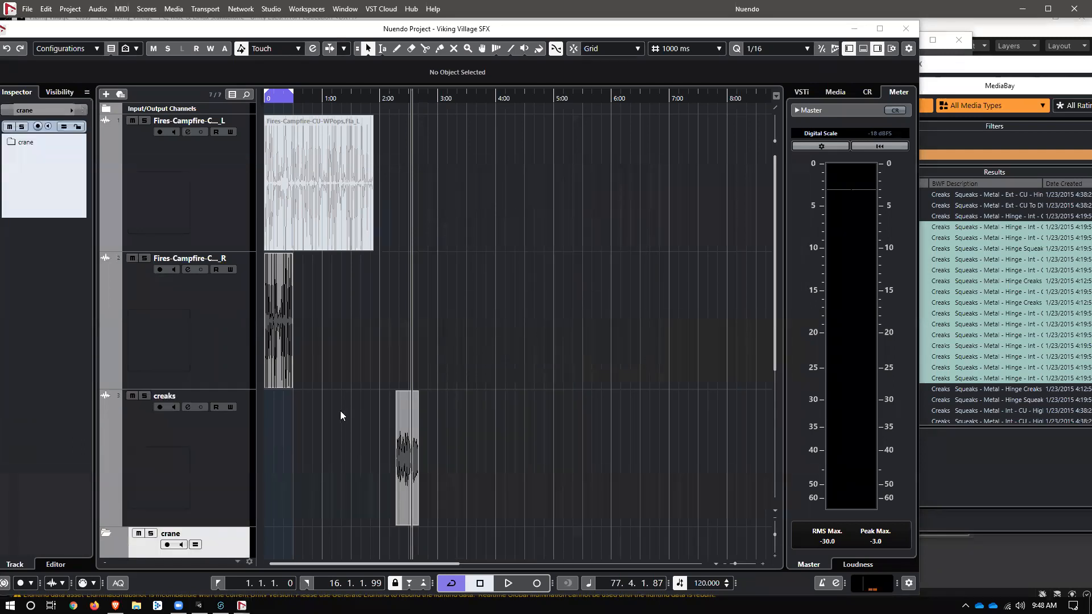
# Move the creaks and CreaksSqueaks metal hinge tracks into the crane folder, then select the folder
pyautogui.scroll(-4, 336, 409)
pyautogui.moveTo(152, 211); pyautogui.dragTo(204, 362)
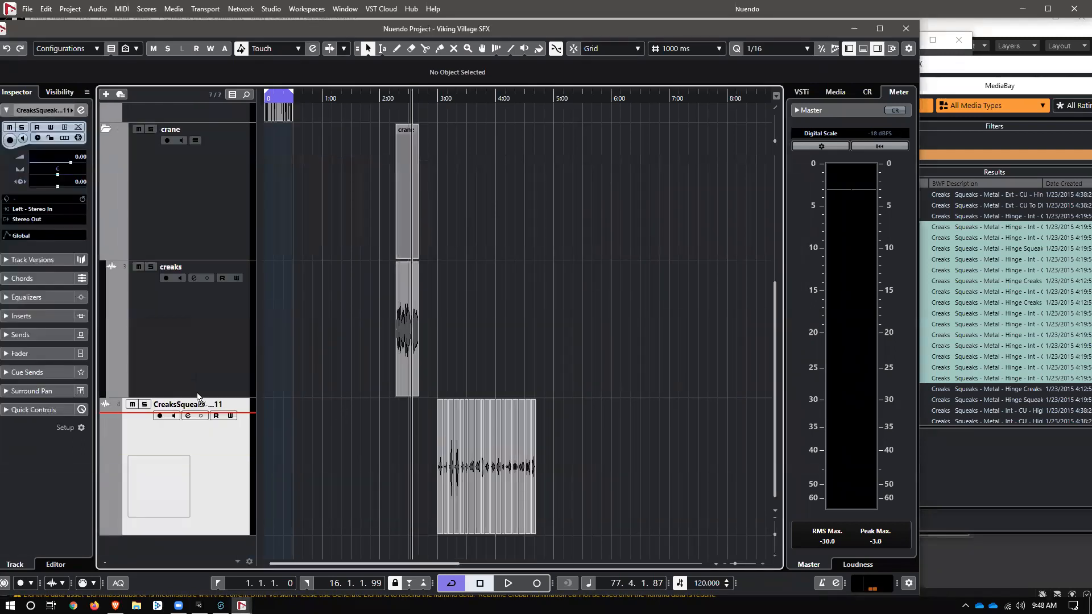
pyautogui.moveTo(209, 309); pyautogui.dragTo(251, 370)
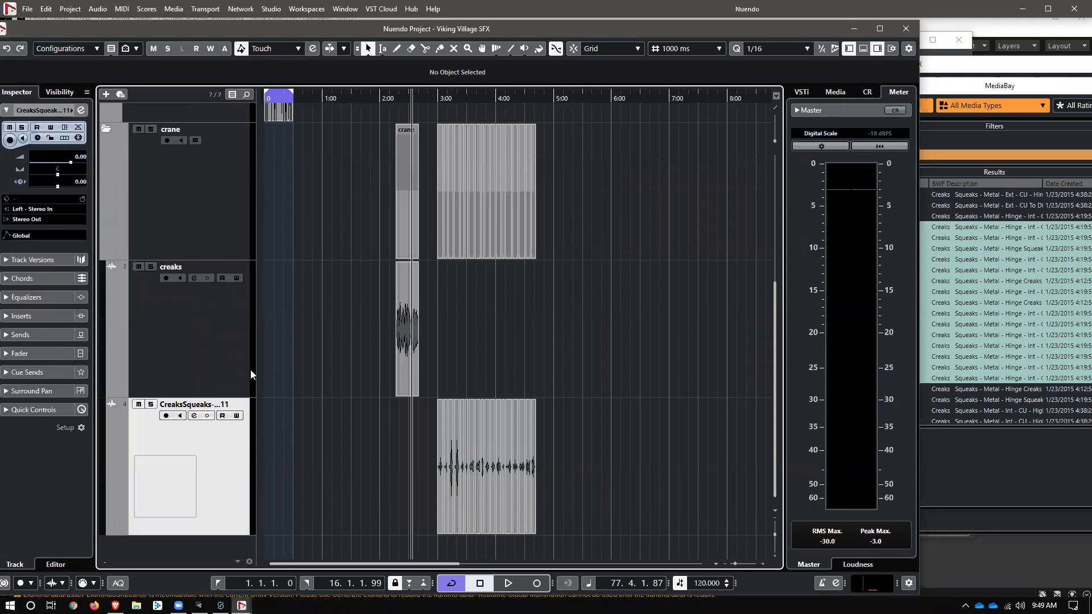
pyautogui.click(189, 195)
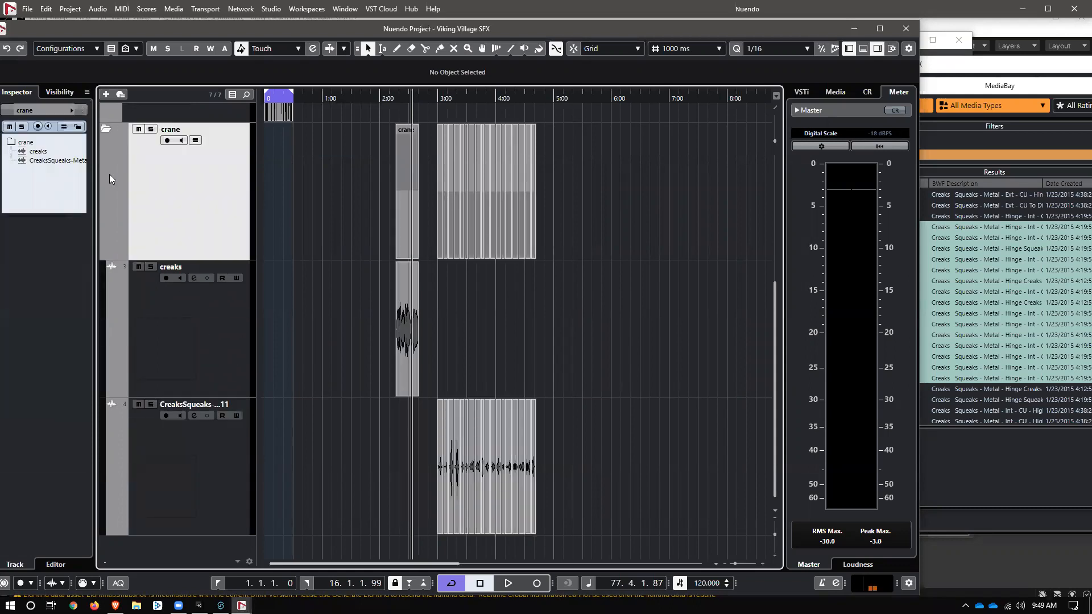
# Color the crane folder track, the creaks track and the CreaksSqueaks metal hinge track orange
pyautogui.click(110, 174)
pyautogui.click(128, 287)
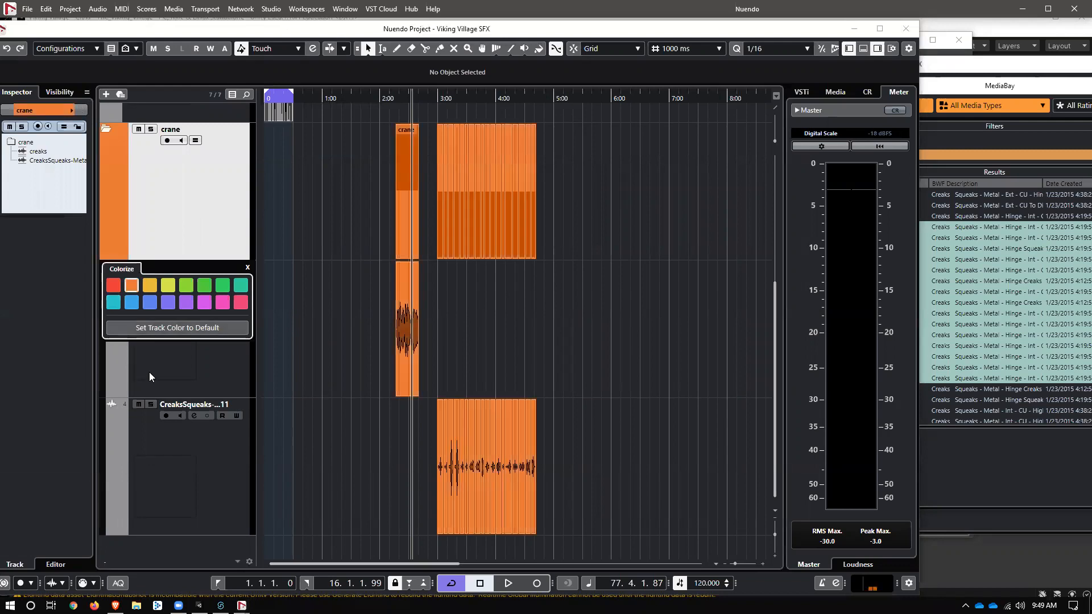
pyautogui.click(106, 331)
pyautogui.click(108, 331)
pyautogui.click(159, 513)
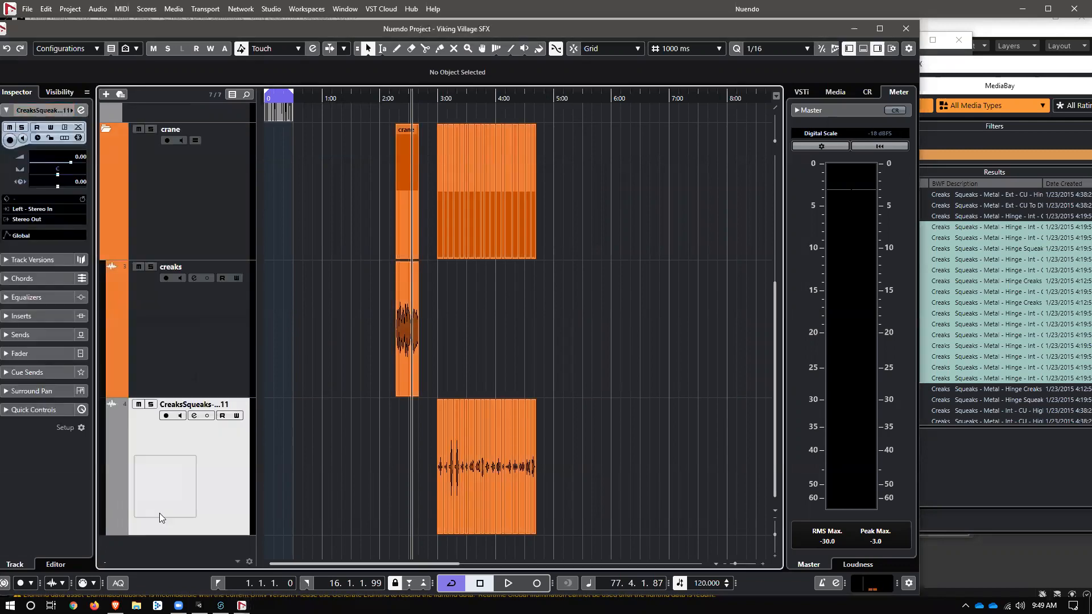
pyautogui.click(111, 489)
pyautogui.click(136, 479)
pyautogui.click(306, 358)
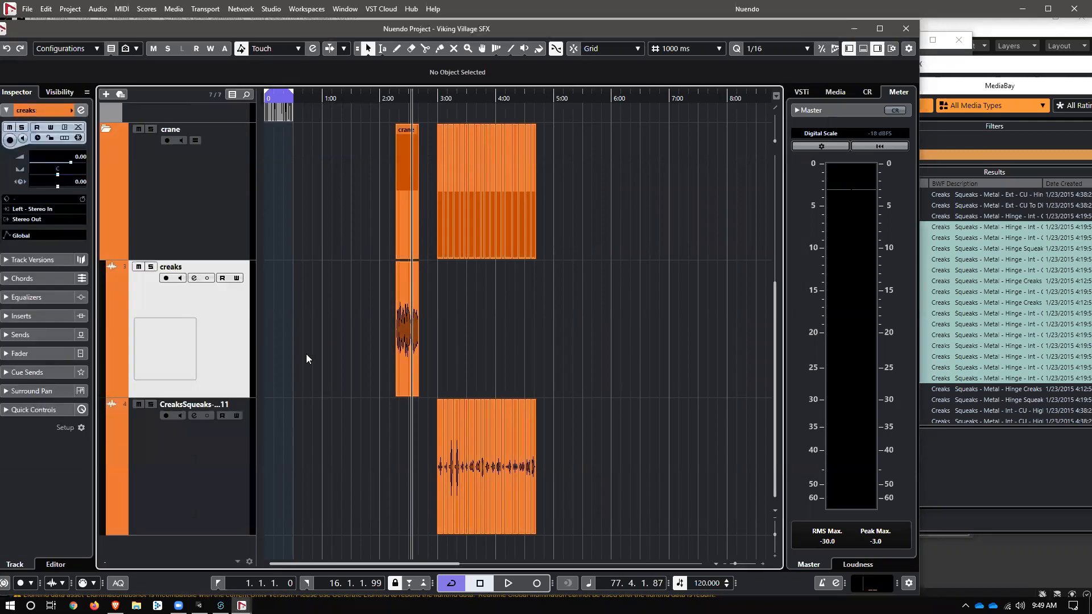
pyautogui.rightClick(223, 334)
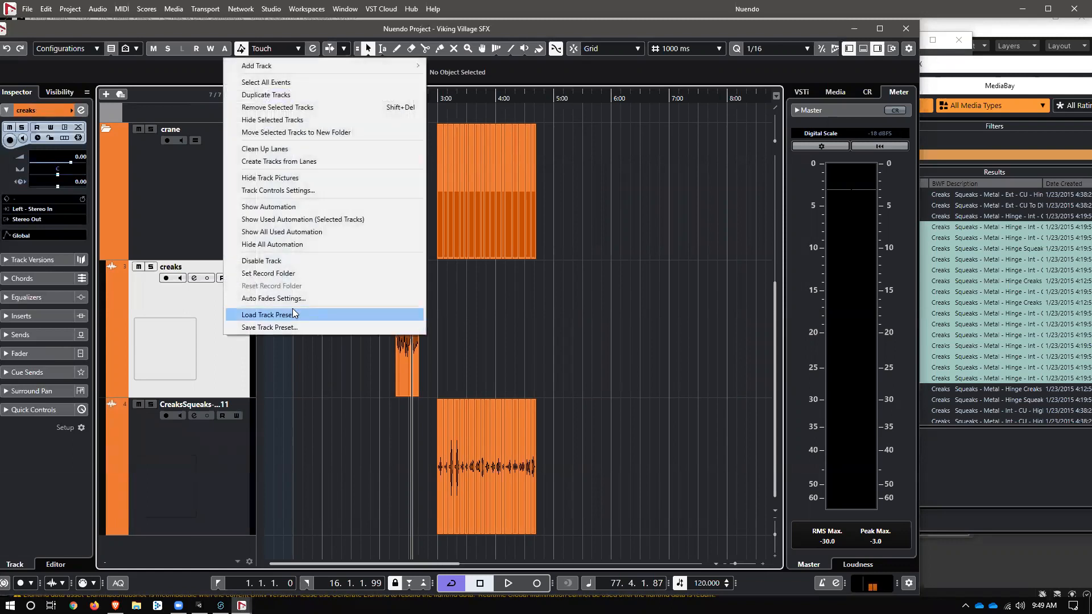
pyautogui.click(549, 280)
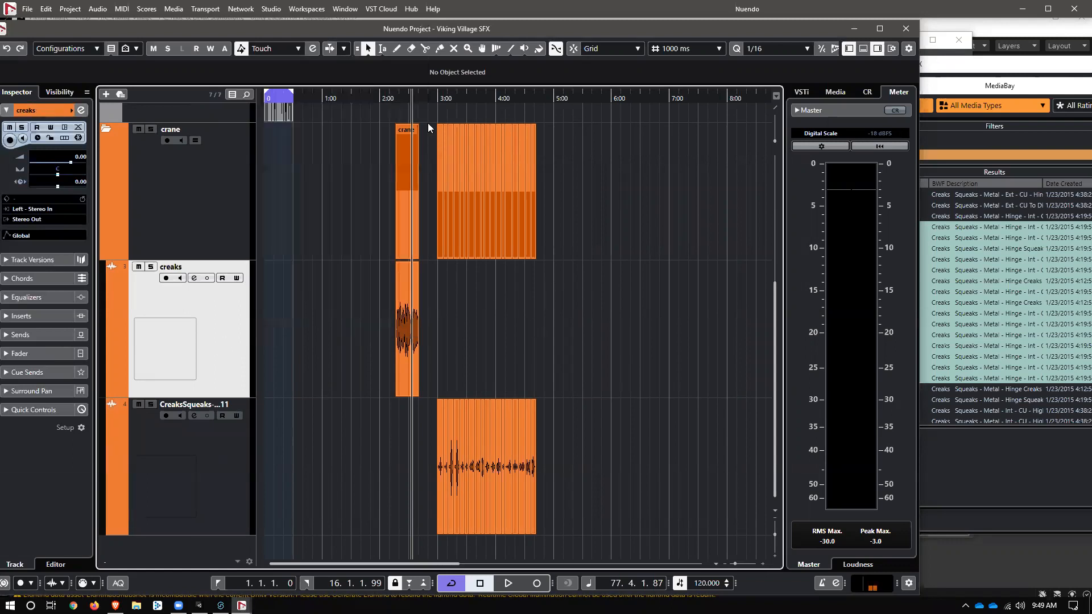
# Split the wood boat creaking event on the creaks track with five cuts in the gaps between creaks, from about 2:19 to 2:34
pyautogui.moveTo(403, 100); pyautogui.dragTo(411, 136)
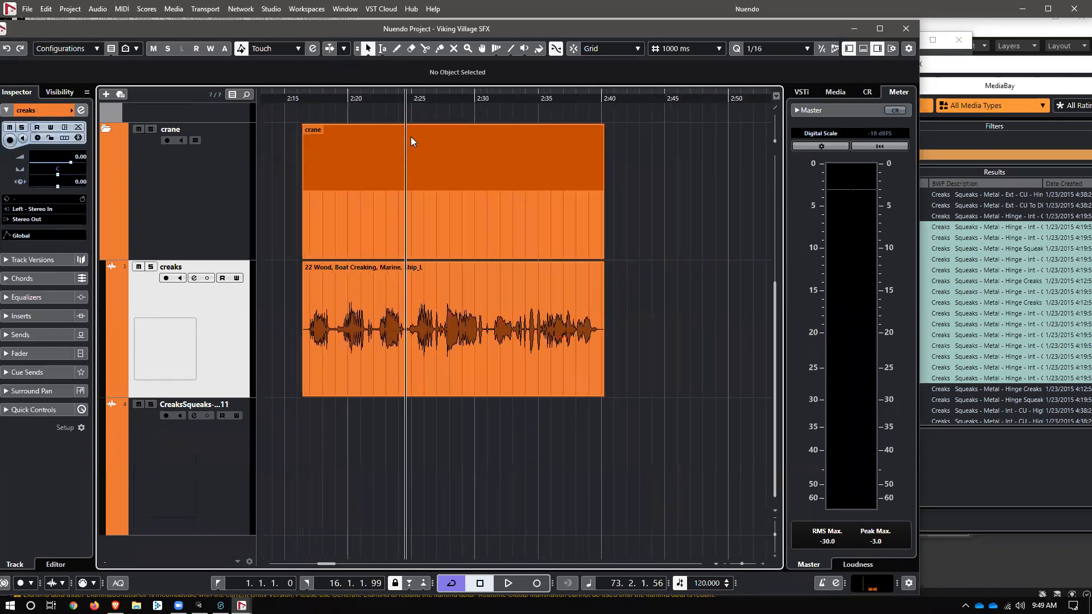
pyautogui.click(316, 99)
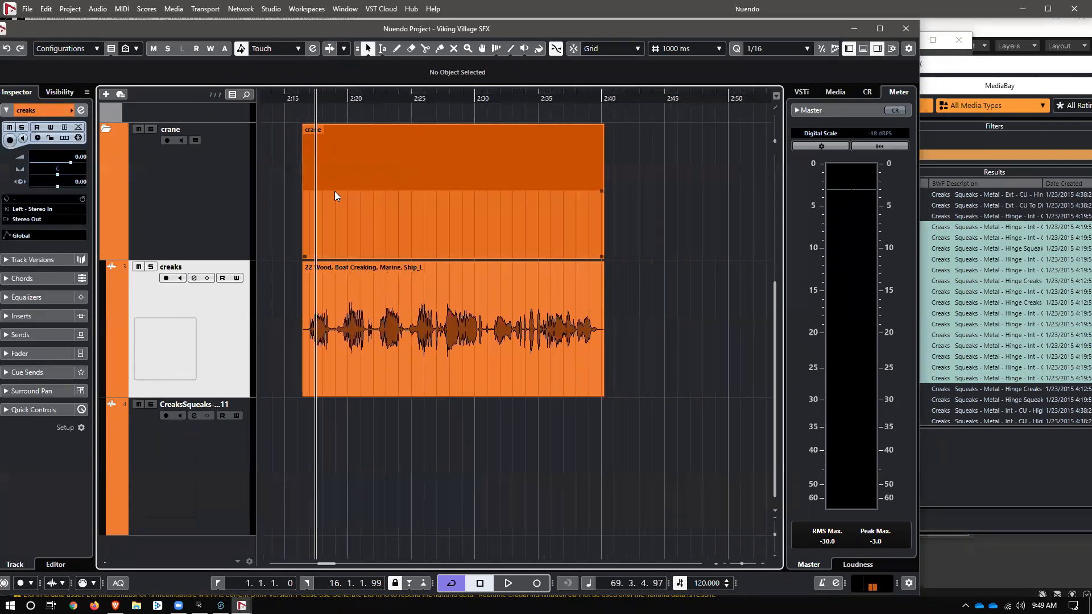
pyautogui.press('3')
pyautogui.click(333, 327)
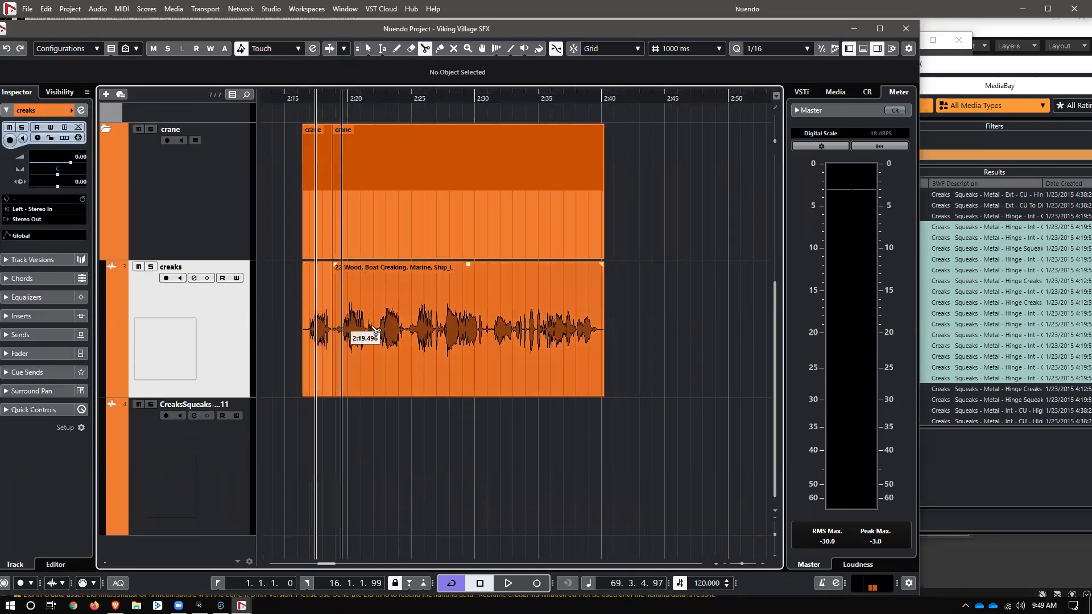
pyautogui.click(375, 331)
pyautogui.click(406, 334)
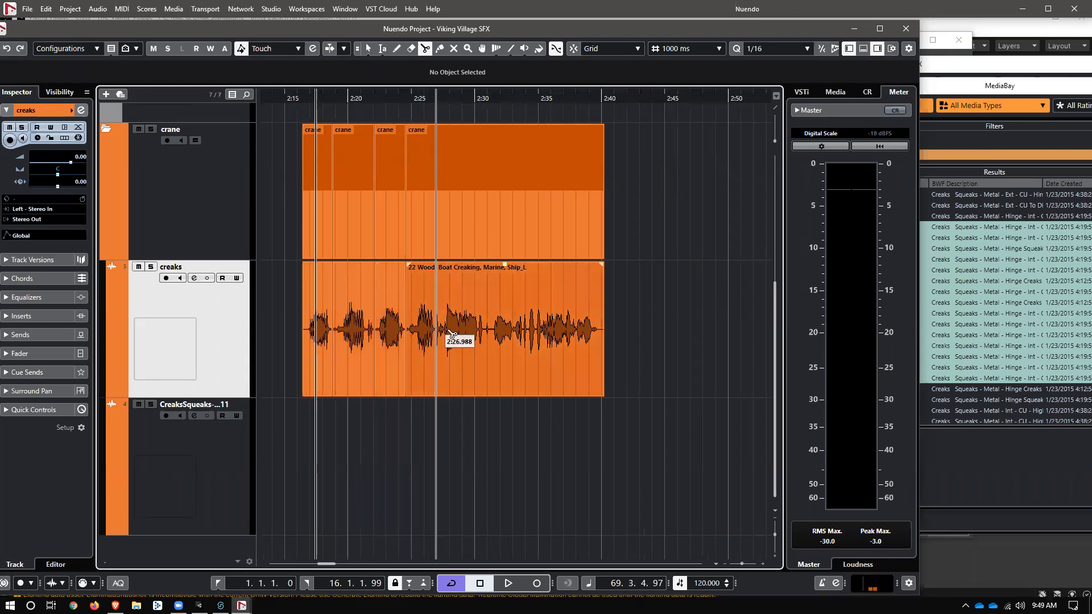
pyautogui.click(484, 344)
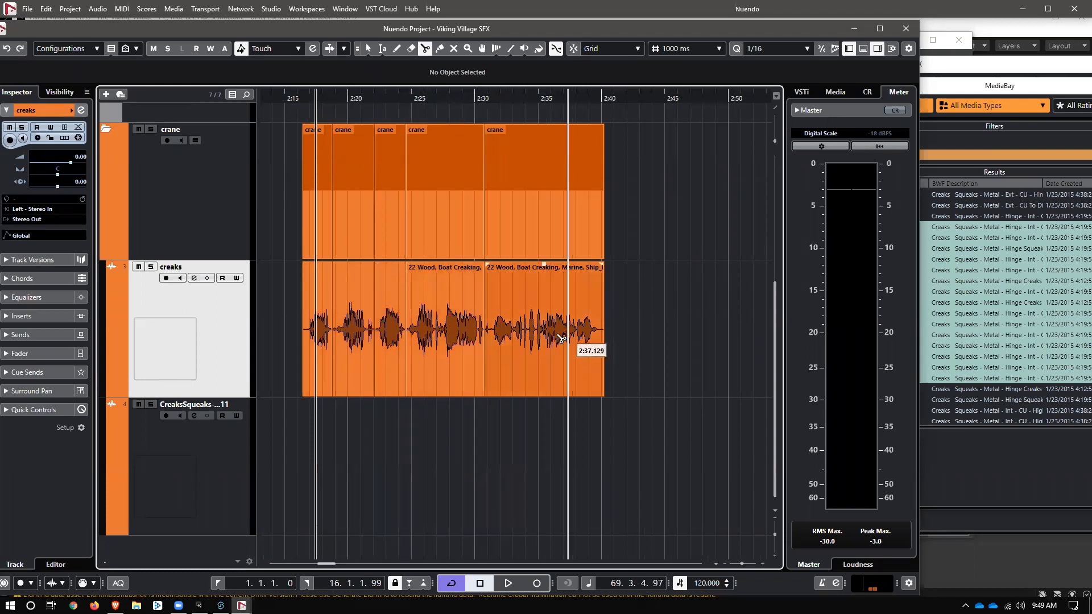
pyautogui.click(537, 344)
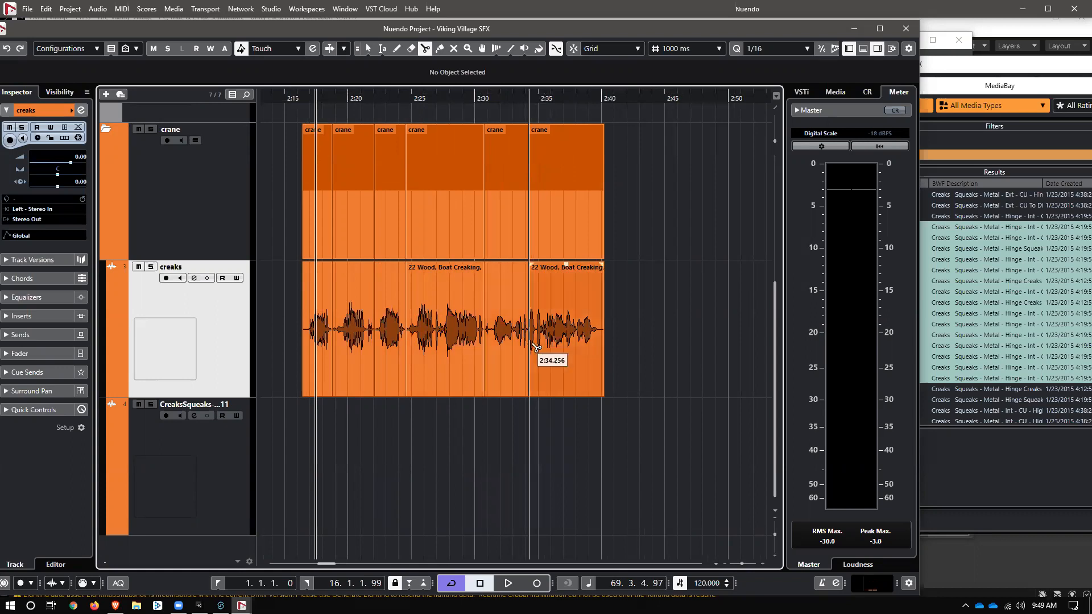
# Check the creak sections, then split the last part of the wood creaking recording at about 2:38 and 2:35
pyautogui.press('g')
pyautogui.press('g')
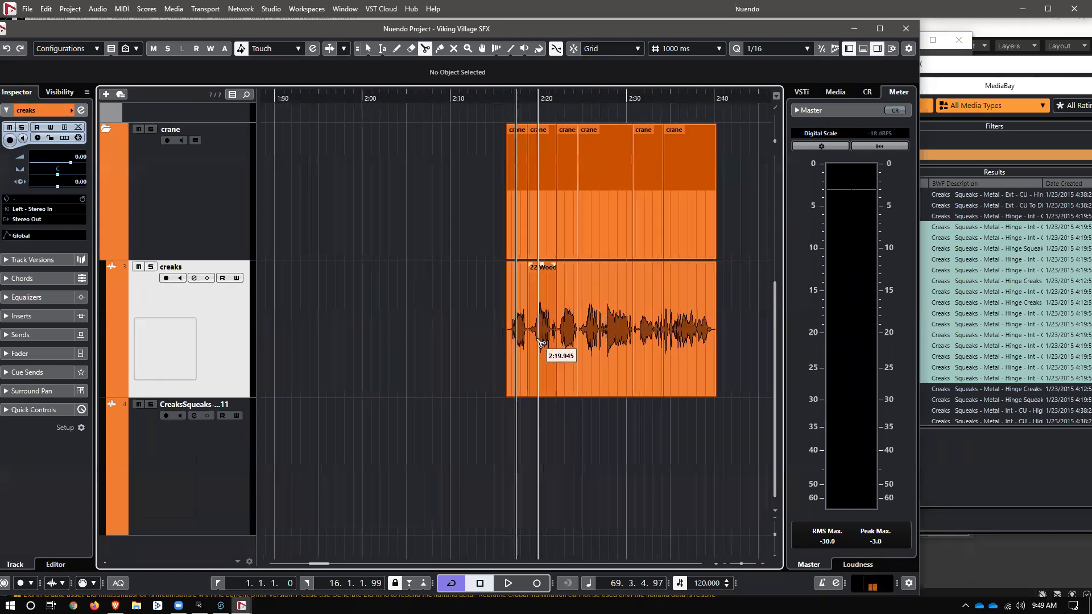
pyautogui.press('h')
pyautogui.press('h')
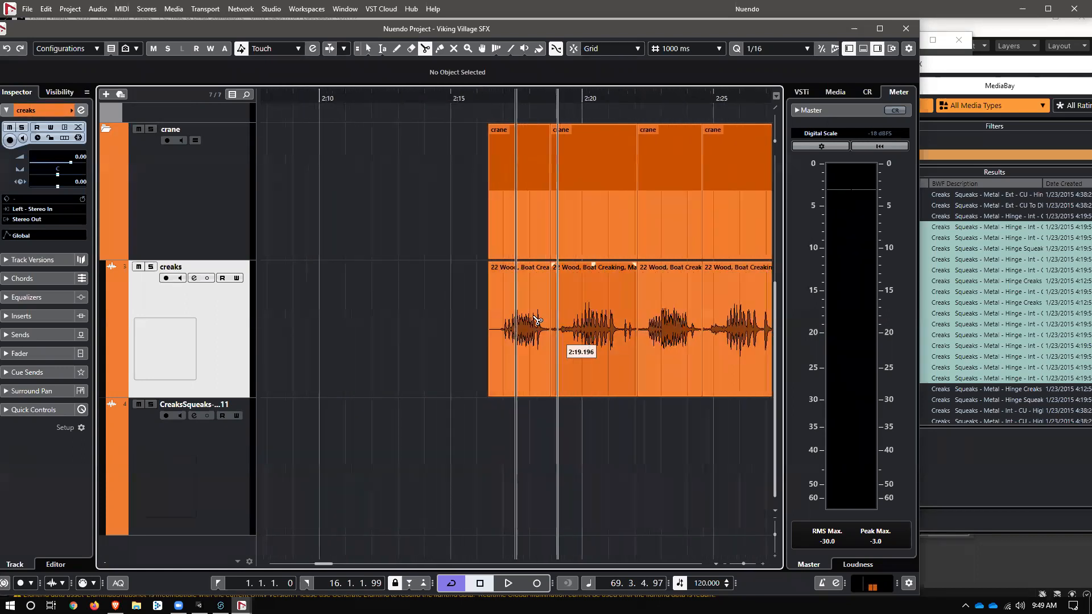
pyautogui.hscroll(4, 396, 311)
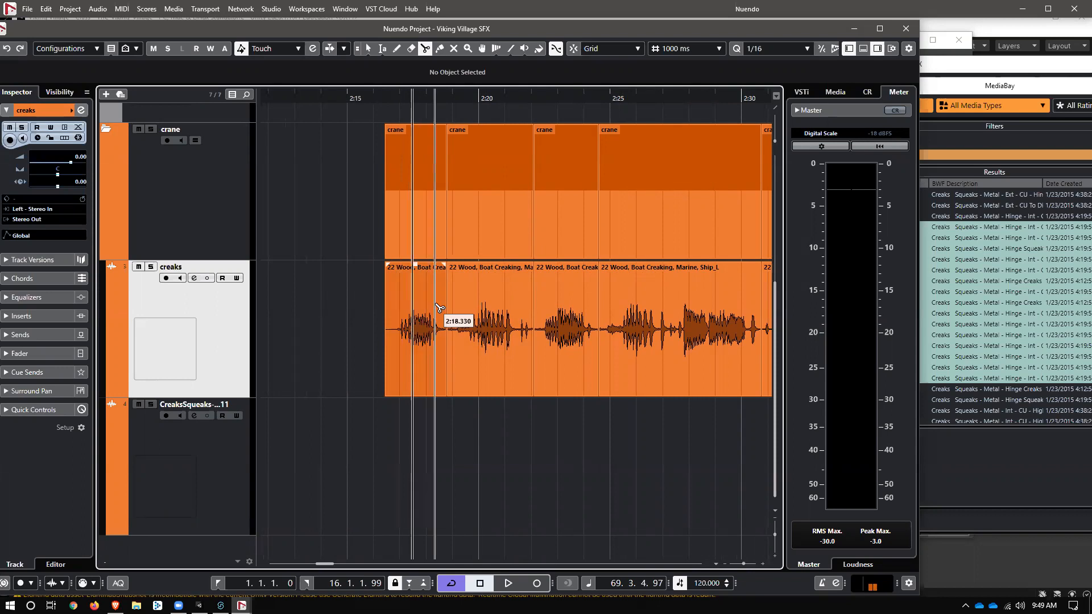
pyautogui.scroll(3, 417, 316)
pyautogui.scroll(-3, 417, 316)
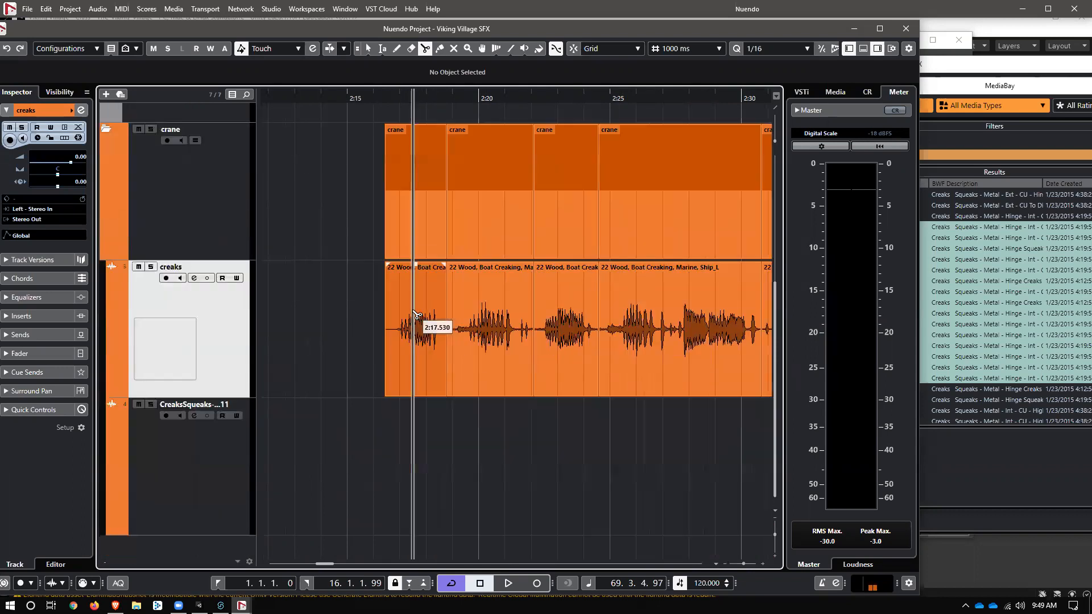
pyautogui.hscroll(8, 418, 318)
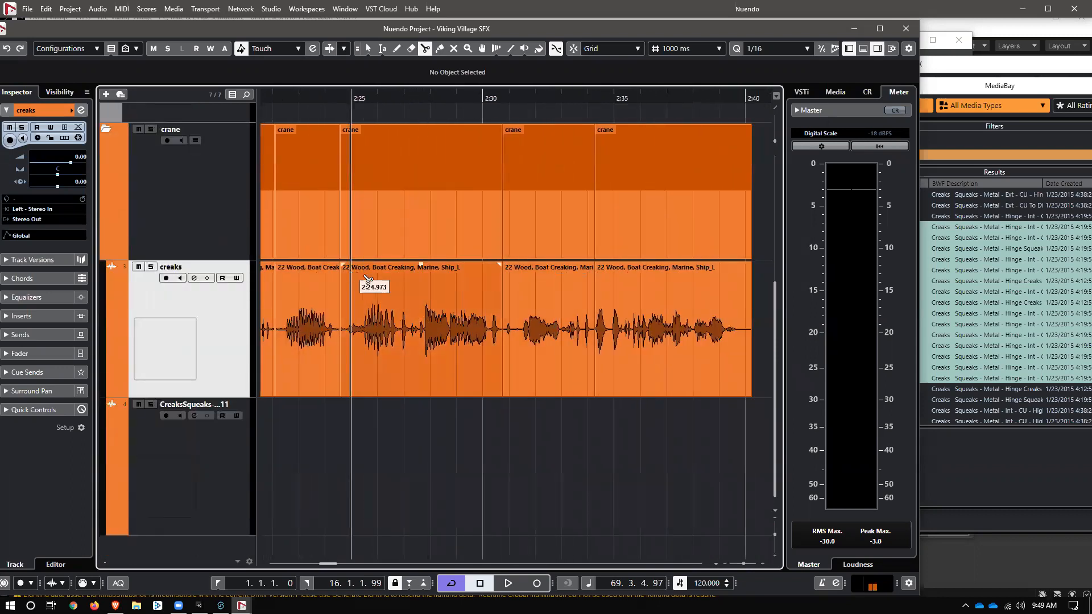
pyautogui.click(692, 317)
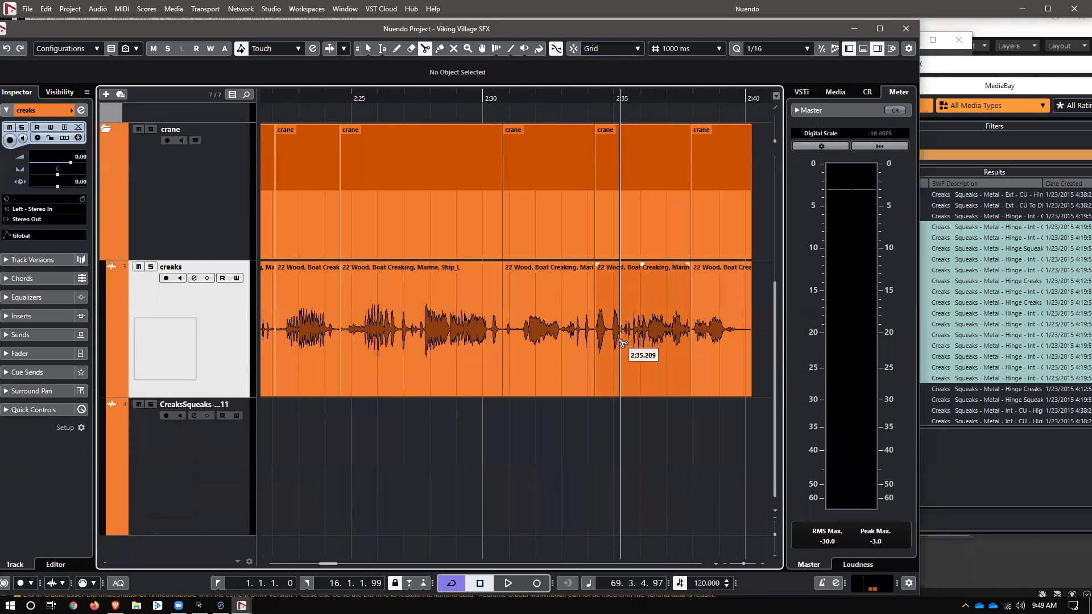
pyautogui.click(625, 342)
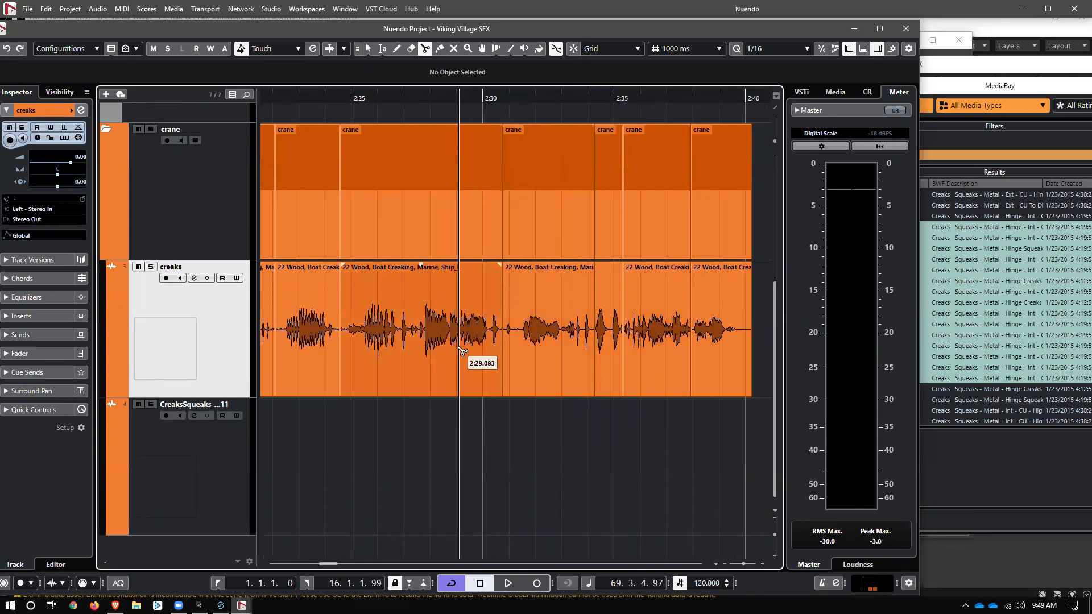
# Add one marker track named creaks and place it in the crane folder directly above the creaks audio track
pyautogui.press('1')
pyautogui.click(409, 360)
pyautogui.press('g')
pyautogui.press('g')
pyautogui.press('g')
pyautogui.press('g')
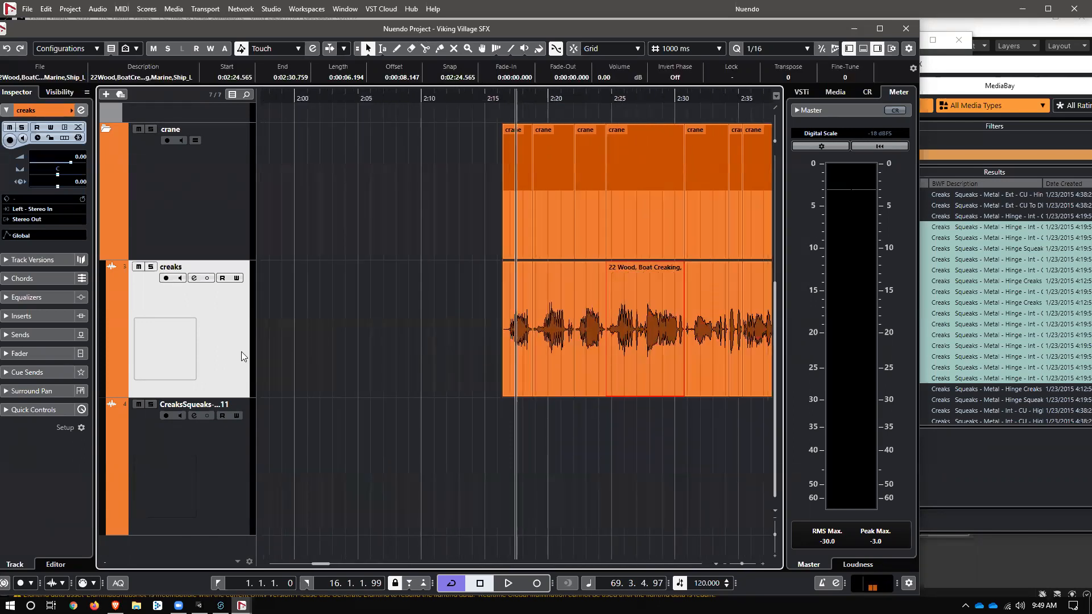
pyautogui.rightClick(241, 357)
pyautogui.moveTo(308, 83)
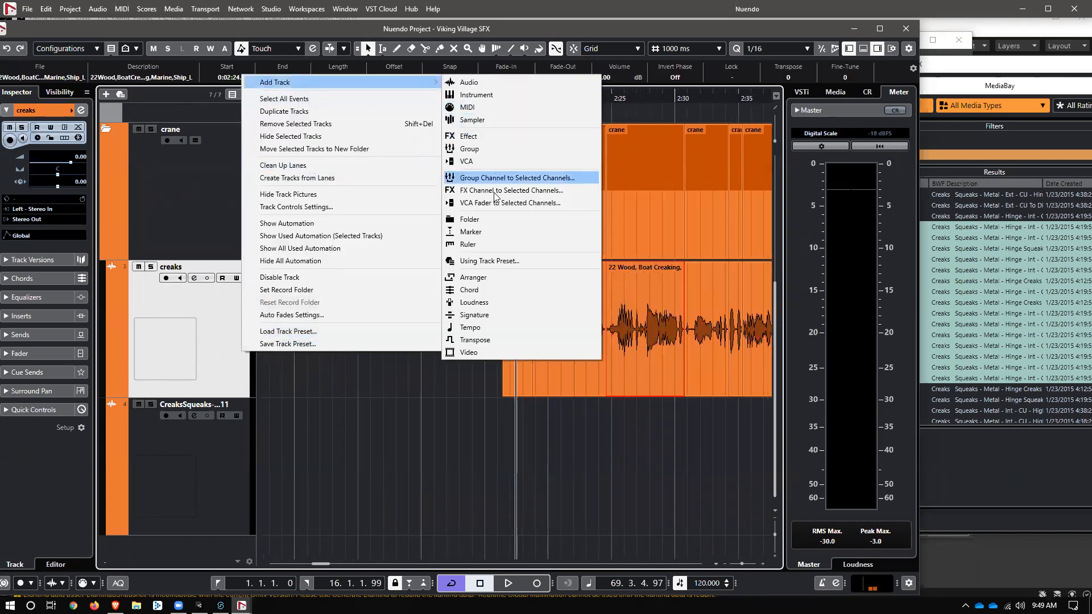
pyautogui.click(492, 231)
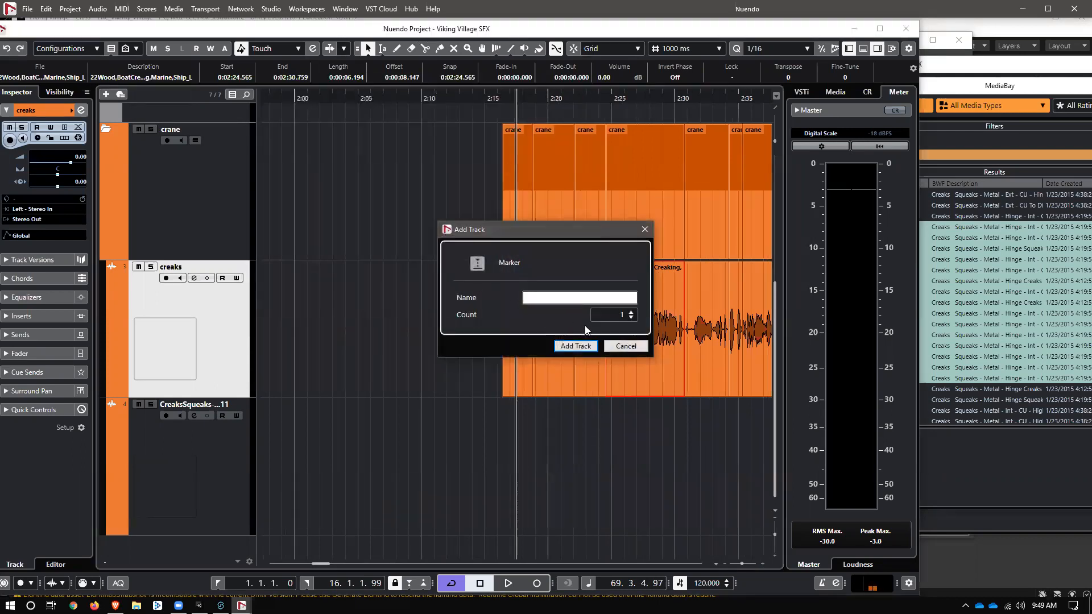
pyautogui.write('creaks')
pyautogui.press('Return')
pyautogui.moveTo(206, 478); pyautogui.dragTo(221, 336)
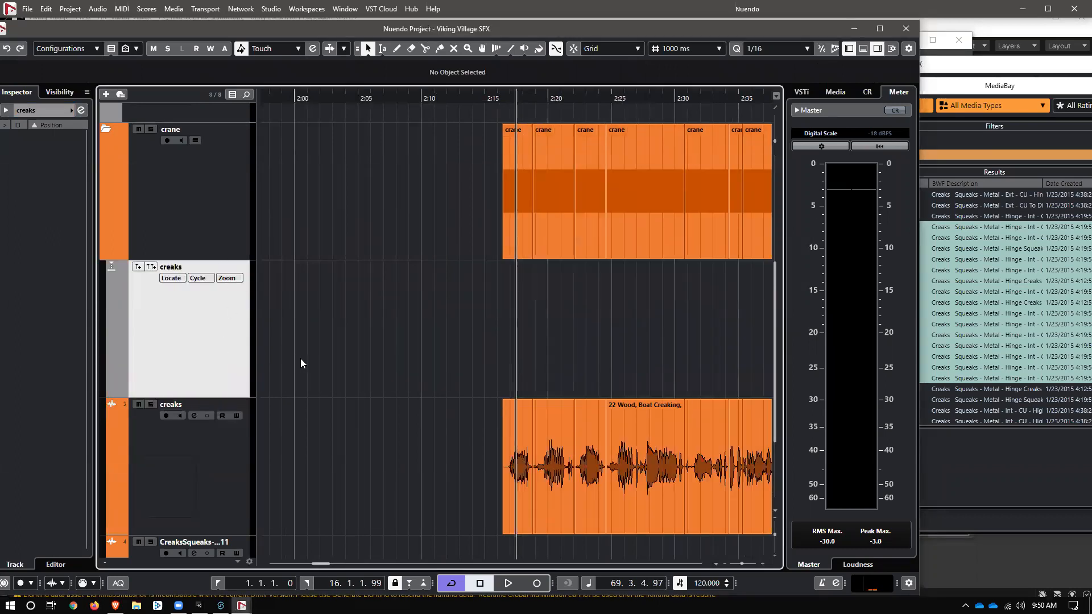
# Add cycle markers on the creaks marker track spanning the first and second creak sections, with the locators set to each event
pyautogui.click(527, 436)
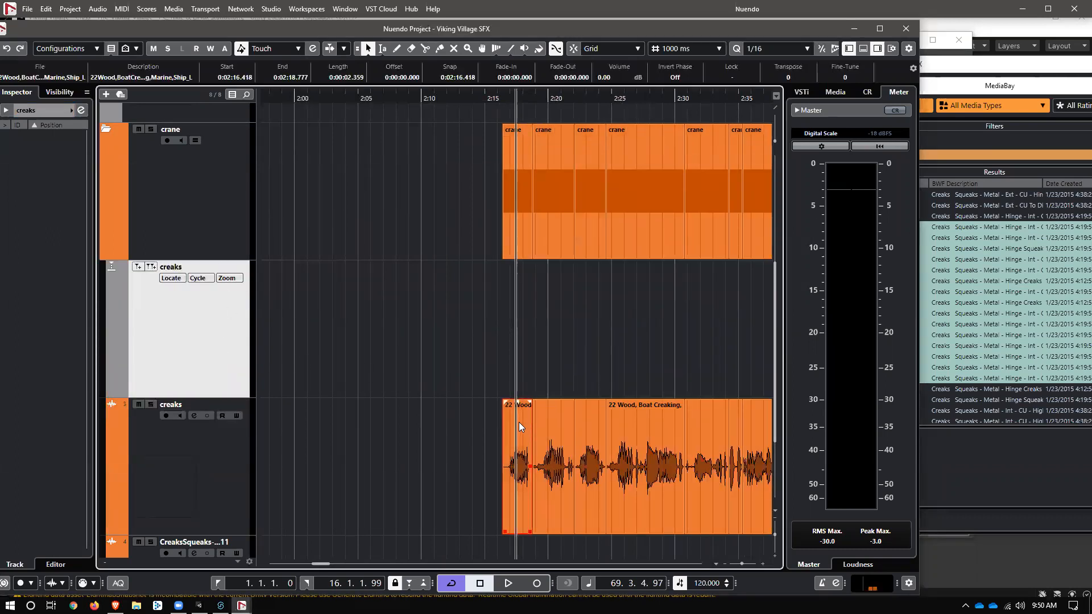
pyautogui.press('p')
pyautogui.click(150, 267)
pyautogui.click(551, 497)
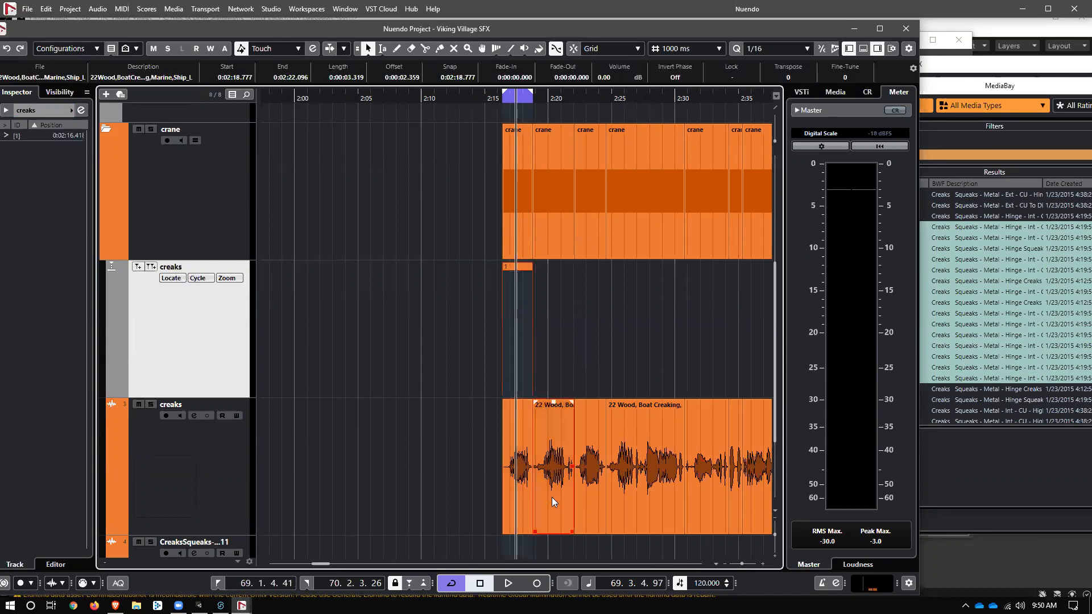
pyautogui.press('p')
pyautogui.click(151, 266)
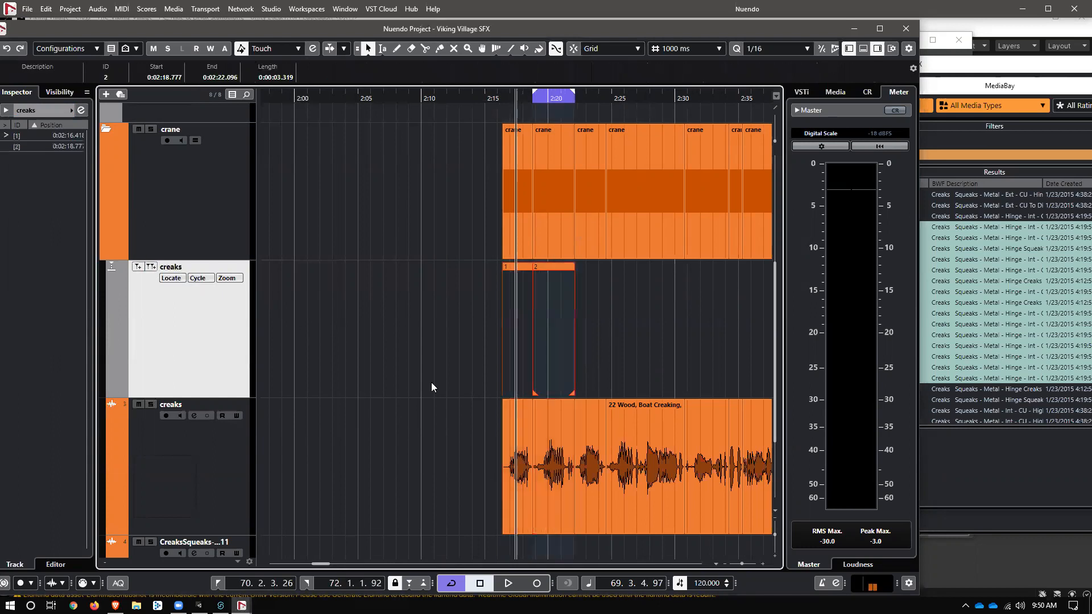
pyautogui.press('Right')
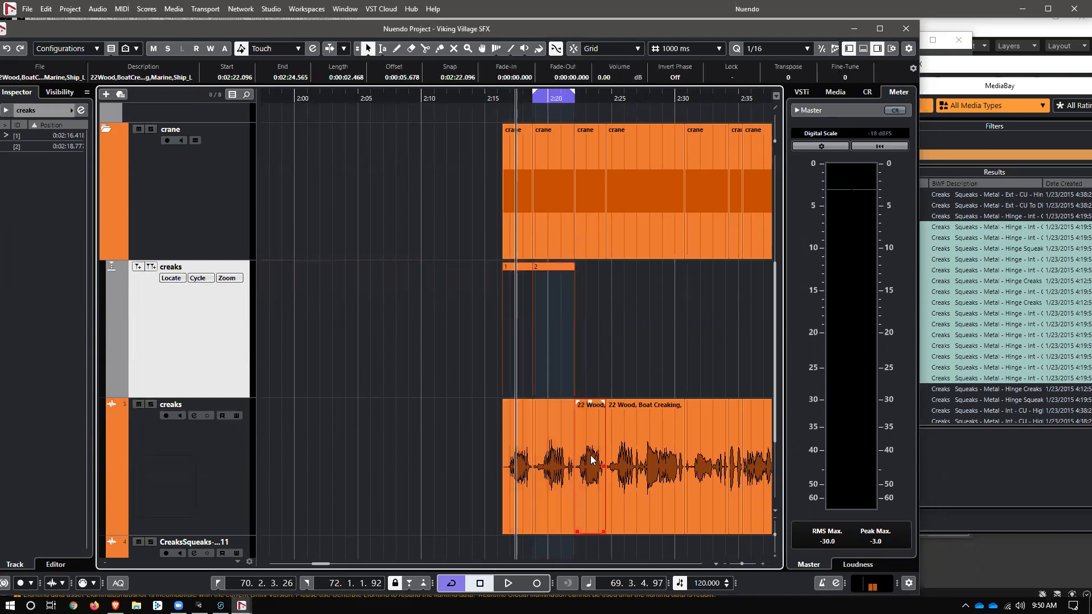
pyautogui.click(152, 267)
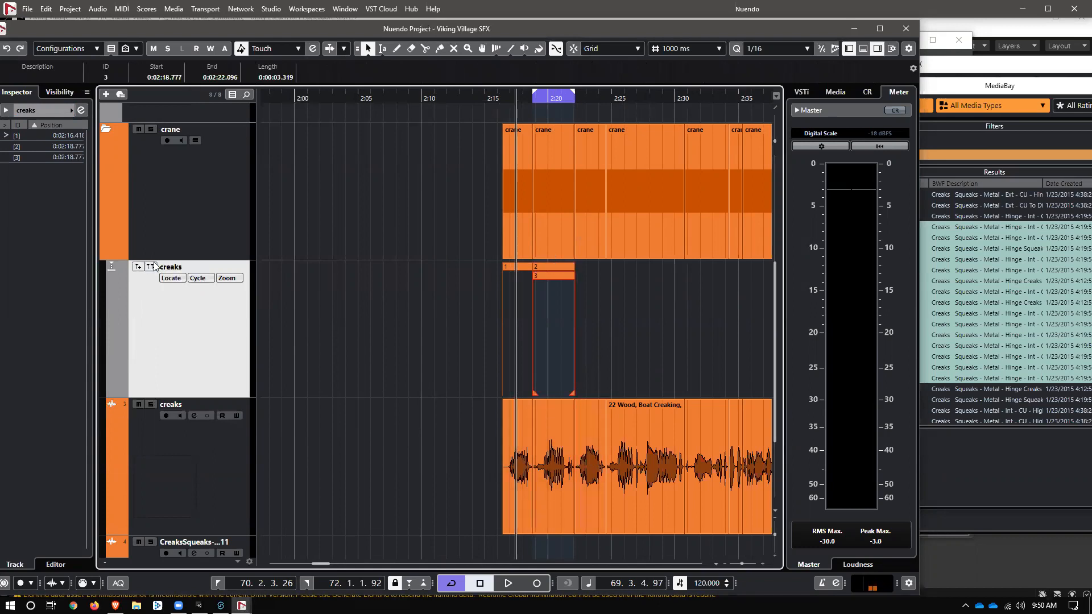
pyautogui.press('Delete')
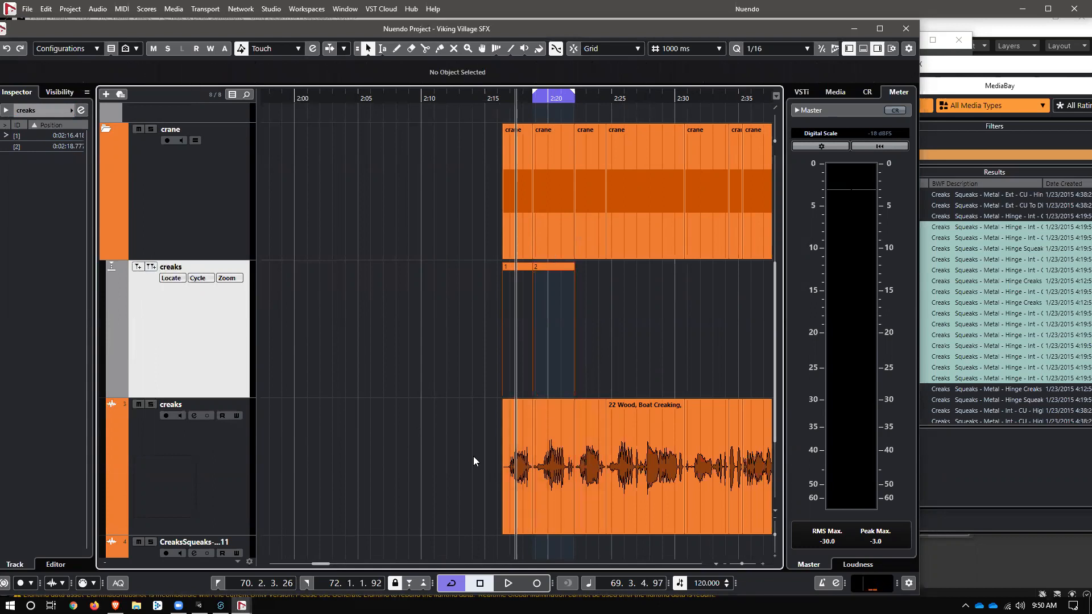
# Set the locators to the third creak section and add a cycle marker spanning it
pyautogui.click(593, 496)
pyautogui.press('p')
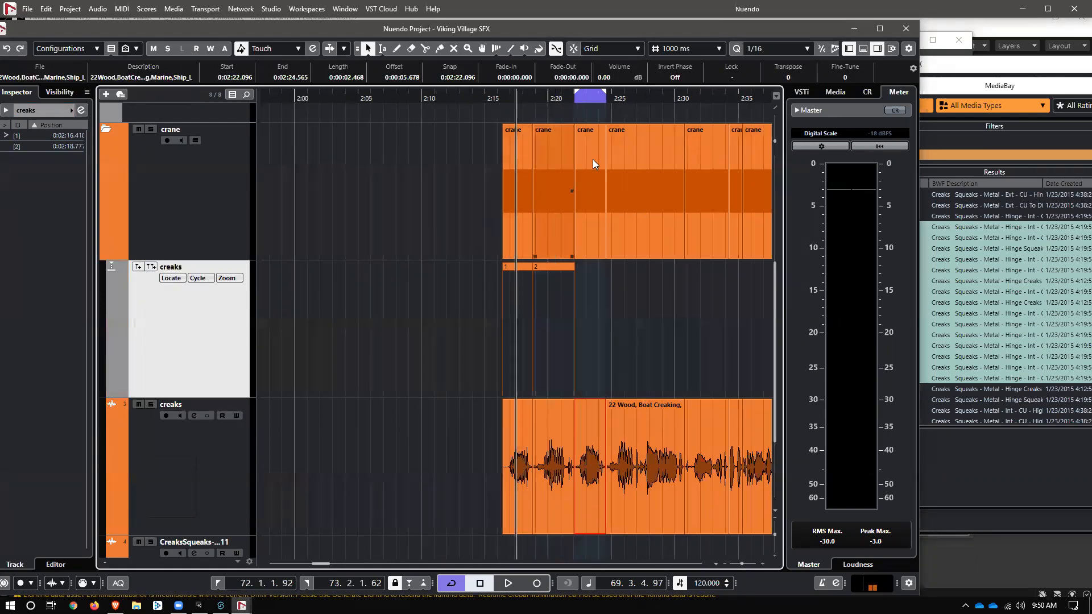
pyautogui.click(154, 270)
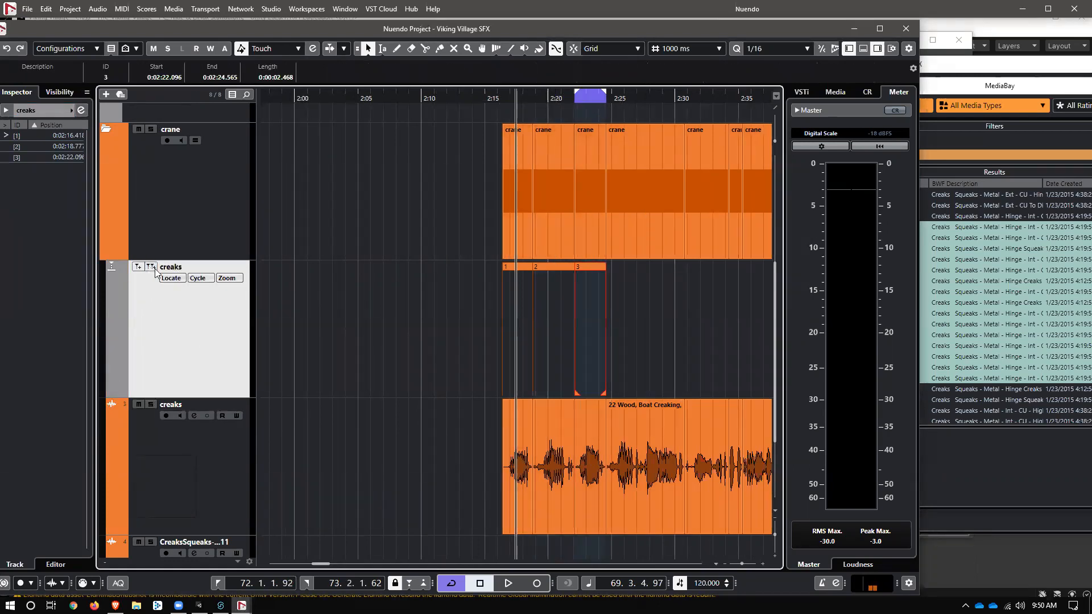
pyautogui.click(646, 489)
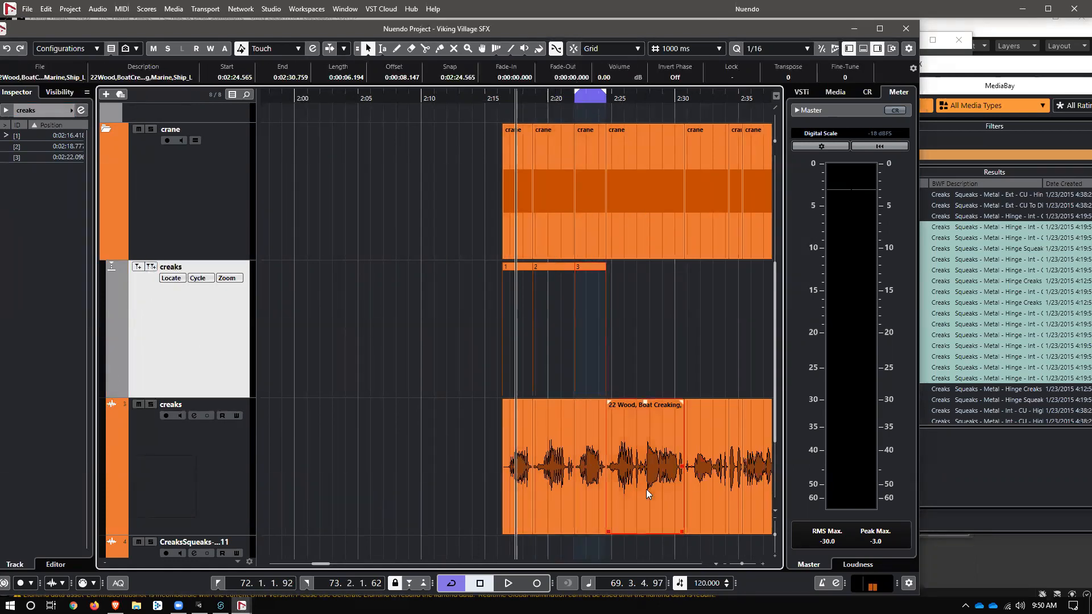
pyautogui.click(151, 266)
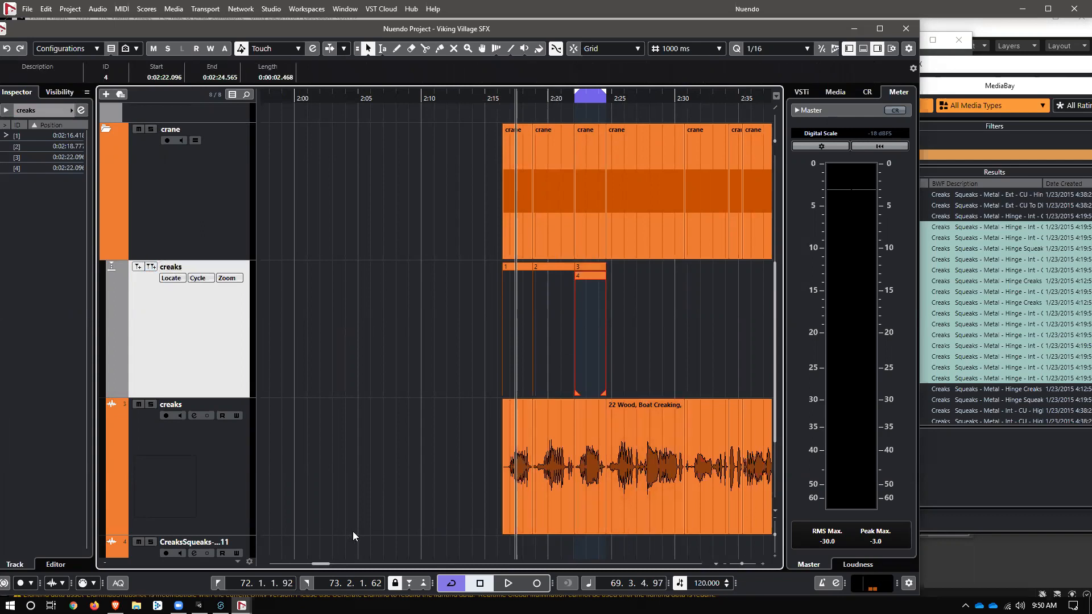
pyautogui.hotkey('ctrl', 'z')
# Set the locators to the fourth creak section, starting at about 2:24.6, and add a cycle marker spanning it
pyautogui.click(623, 505)
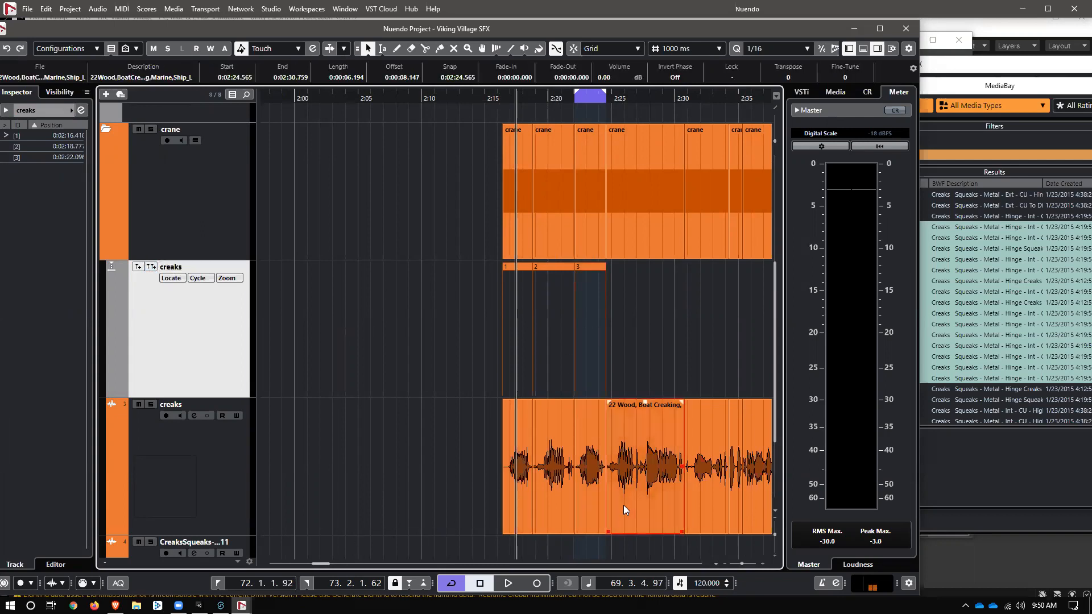
pyautogui.press('p')
pyautogui.click(154, 266)
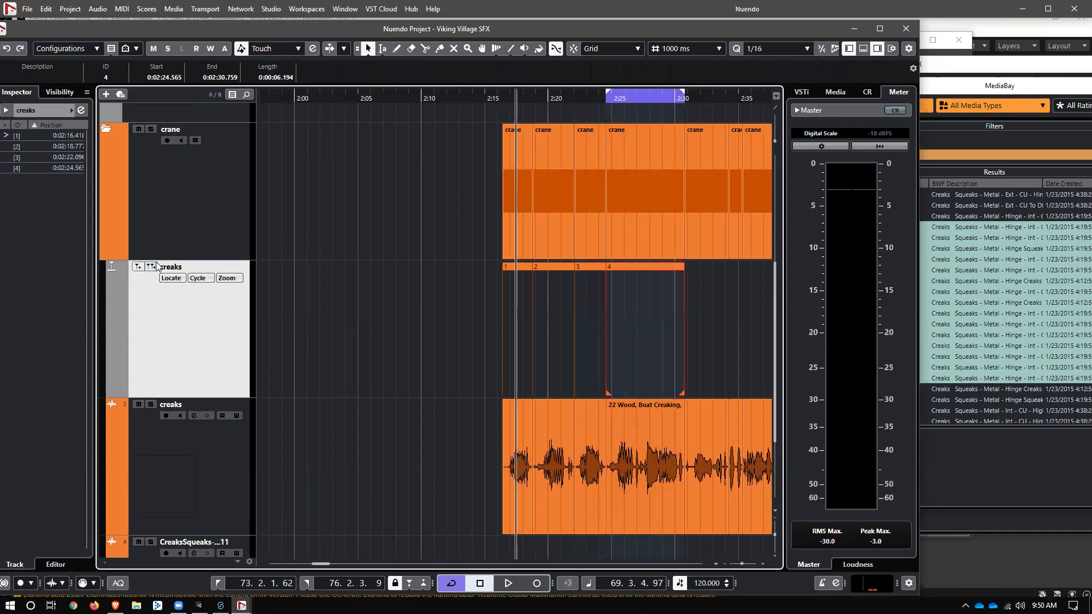
# Bring the remaining creak sections into view and move the MediaBay window lower to uncover the window behind it
pyautogui.moveTo(309, 565); pyautogui.dragTo(334, 566)
pyautogui.moveTo(1001, 86); pyautogui.dragTo(1091, 350)
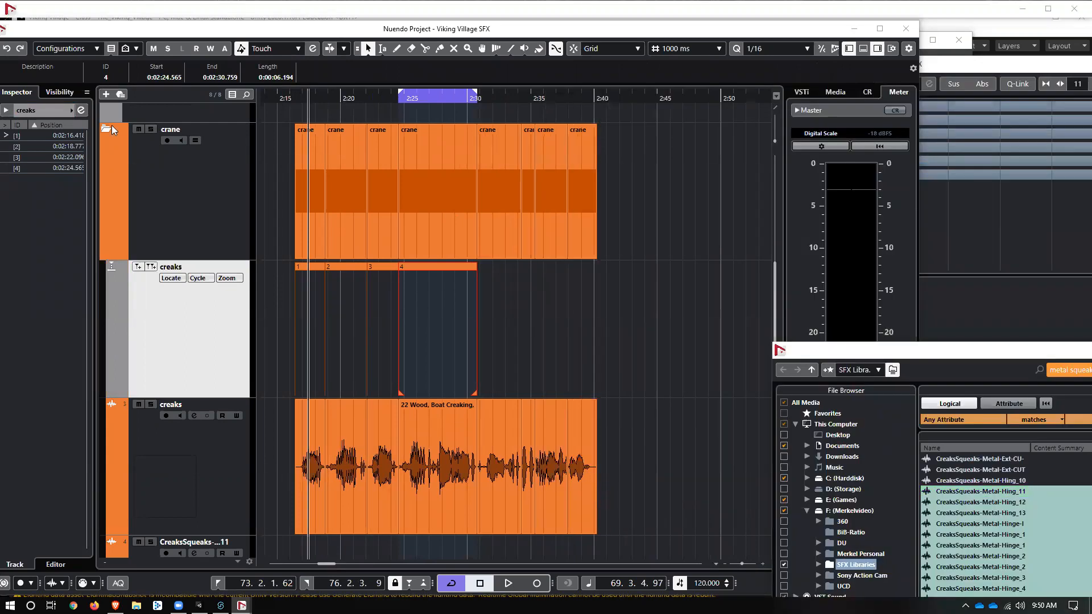
# Add cycle markers on the creaks marker track spanning the fifth and sixth creak sections, with the locators set to each event
pyautogui.click(494, 416)
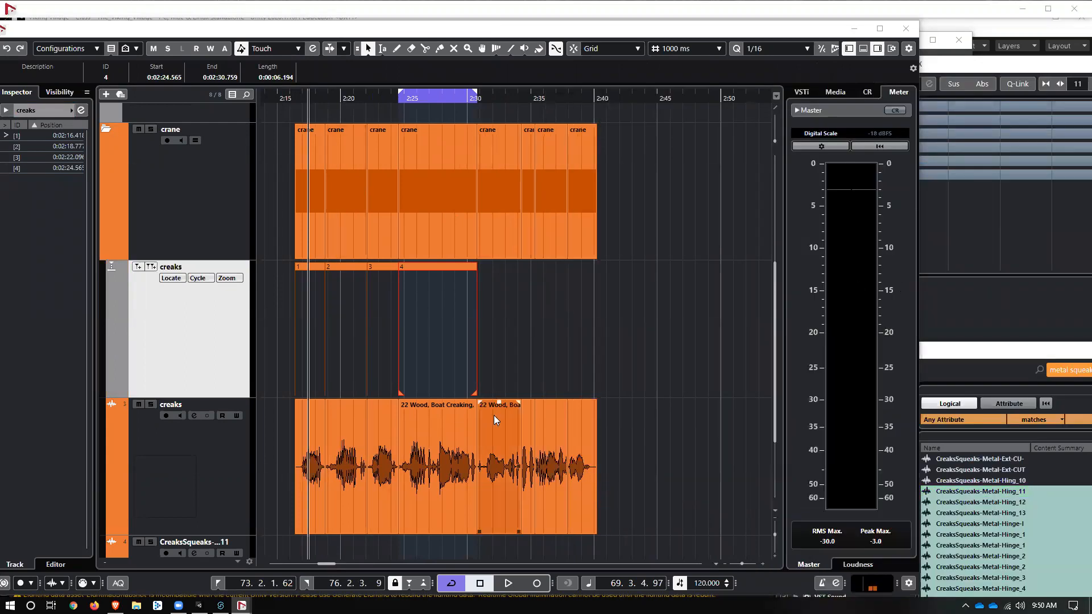
pyautogui.press('p')
pyautogui.click(149, 265)
pyautogui.click(529, 452)
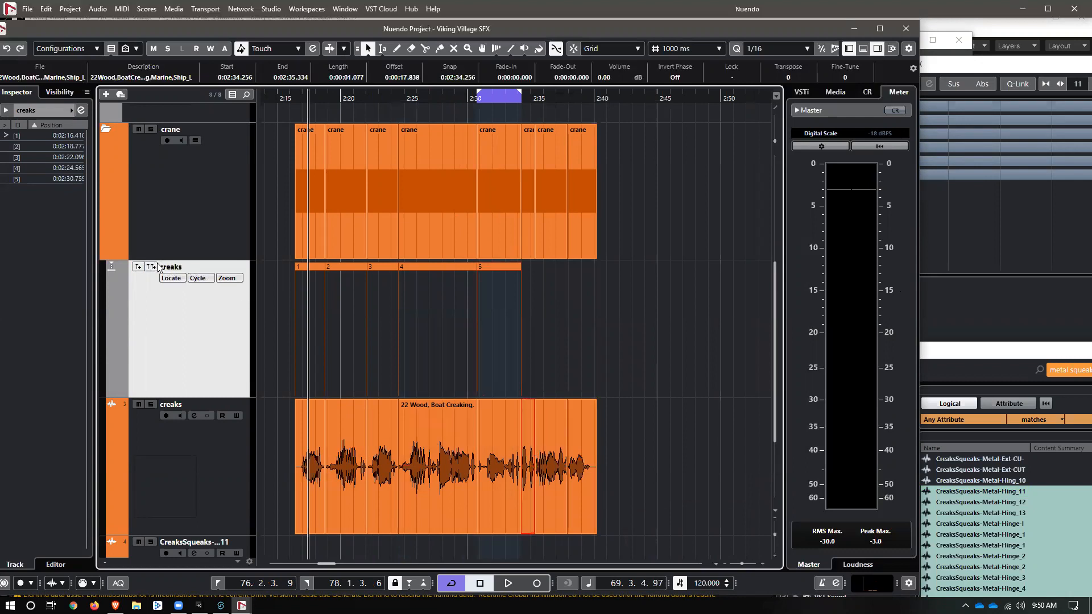
pyautogui.press('p')
pyautogui.click(158, 266)
# Add cycle markers on the creaks marker track spanning the seventh and eighth creak sections, with the locators set to each event
pyautogui.click(557, 454)
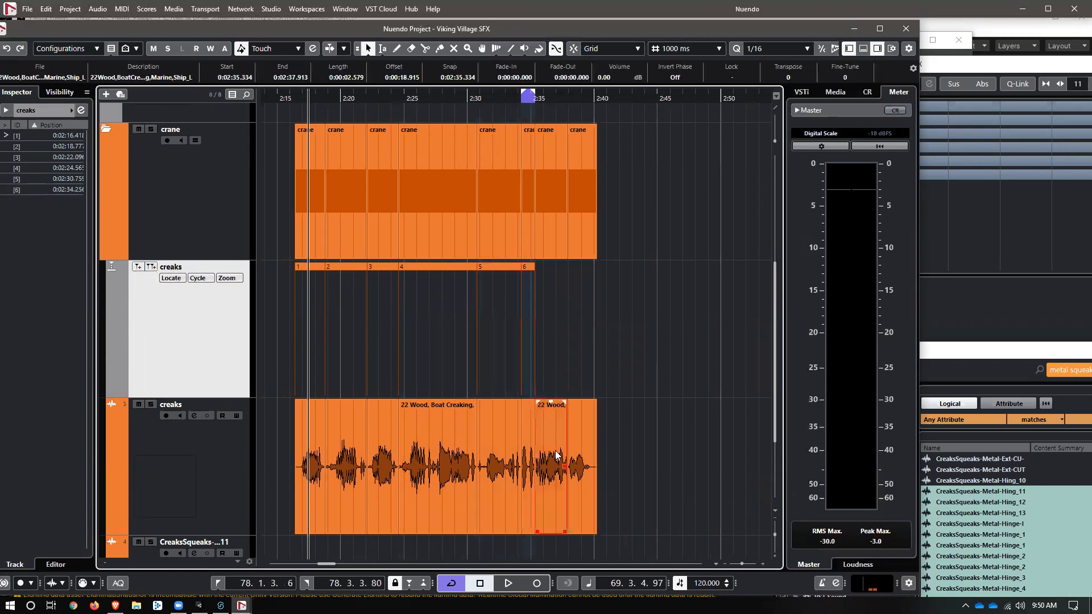
pyautogui.press('p')
pyautogui.click(151, 267)
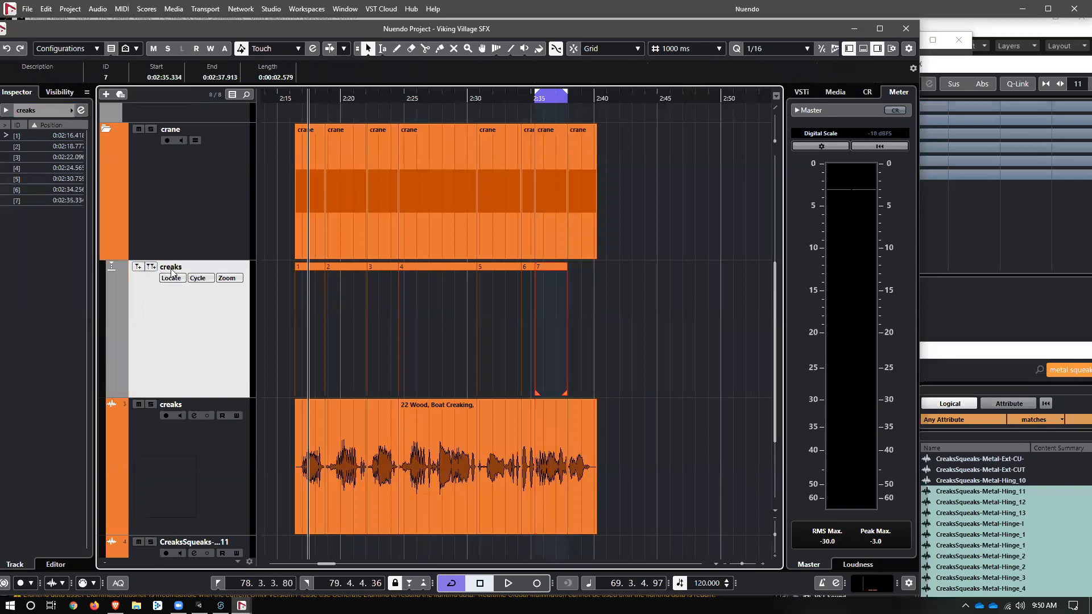
pyautogui.click(585, 453)
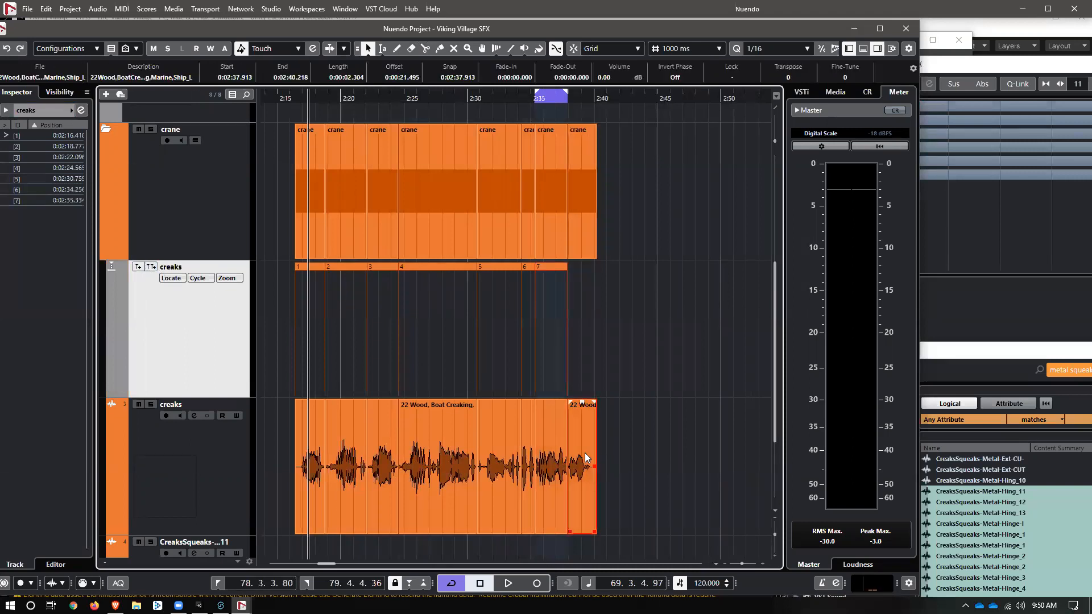
pyautogui.press('p')
pyautogui.click(150, 266)
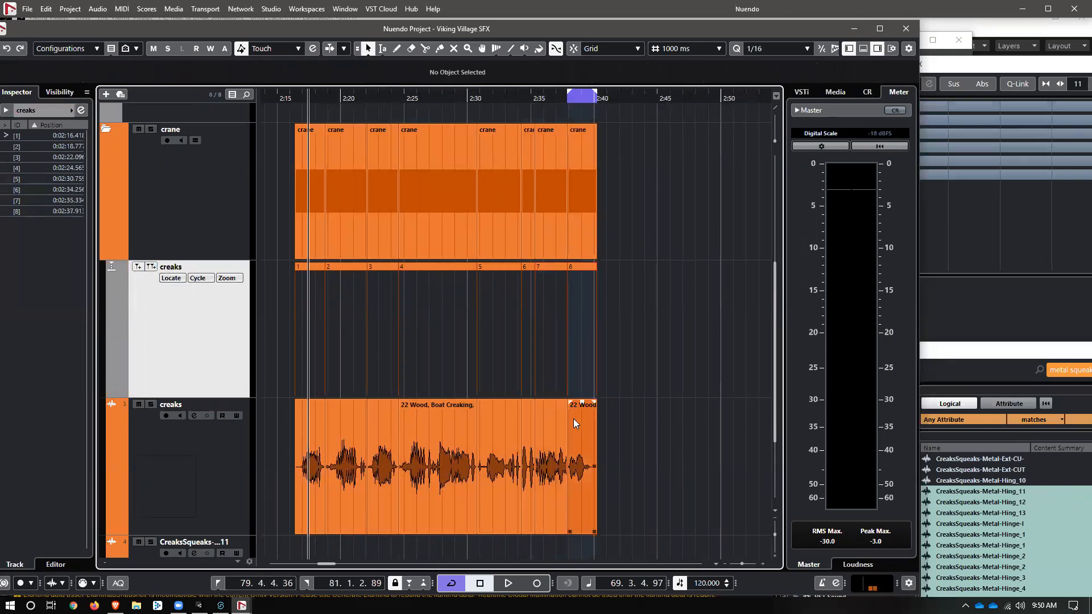
# Add one marker track named squeaks below the metal CreaksSqueaks audio track
pyautogui.scroll(-3, 574, 421)
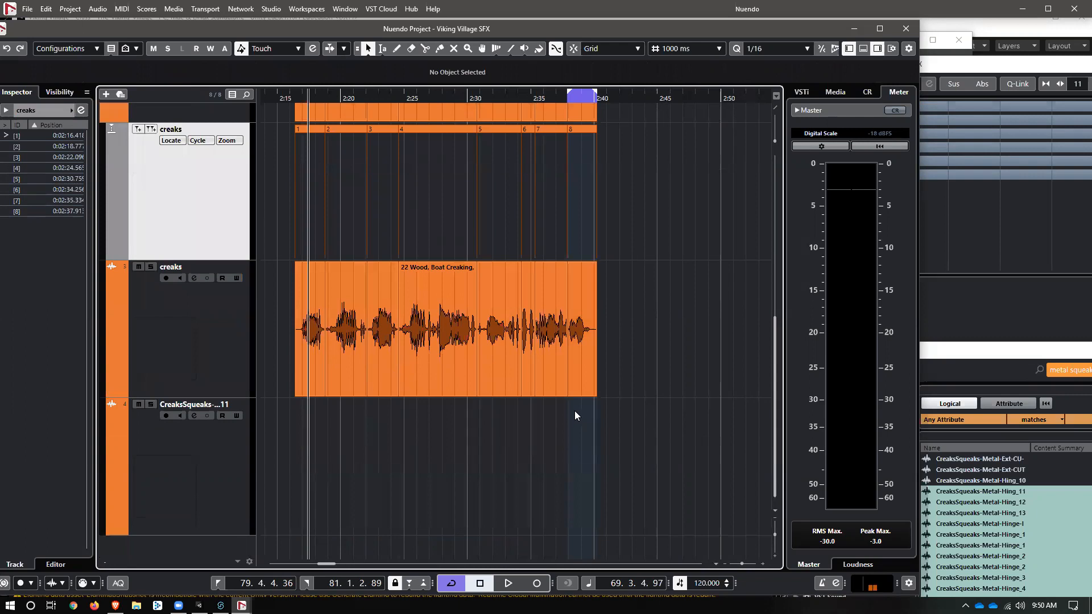
pyautogui.keyDown('ctrl'); pyautogui.scroll(-6, 575, 411); pyautogui.keyUp('ctrl')
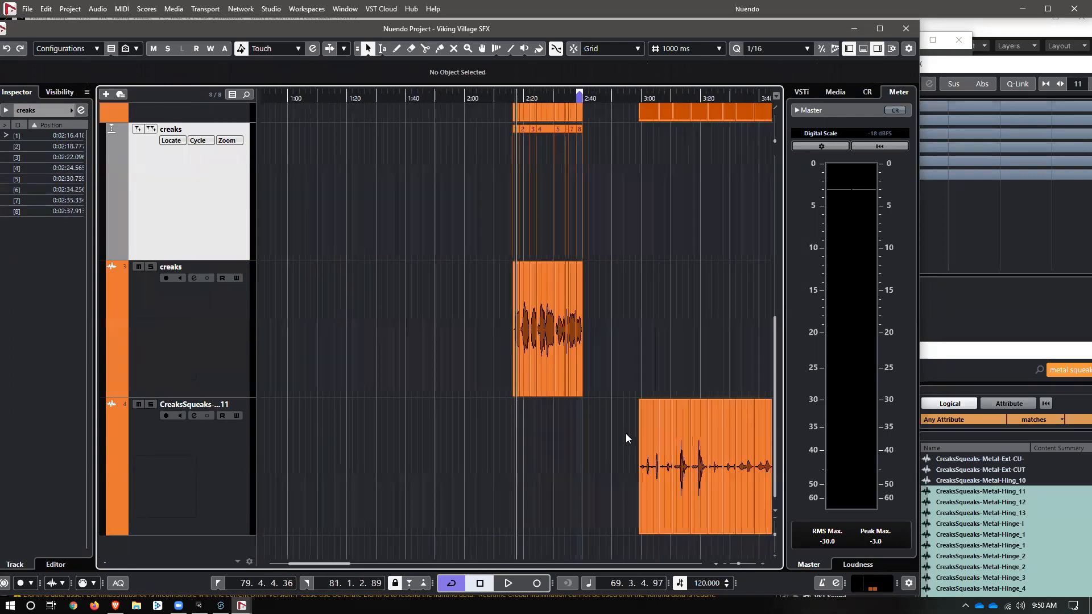
pyautogui.keyDown('ctrl'); pyautogui.scroll(-2, 625, 438); pyautogui.keyUp('ctrl')
pyautogui.moveTo(545, 448); pyautogui.dragTo(651, 492)
pyautogui.moveTo(459, 465); pyautogui.dragTo(448, 468)
pyautogui.click(188, 476)
pyautogui.rightClick(188, 475)
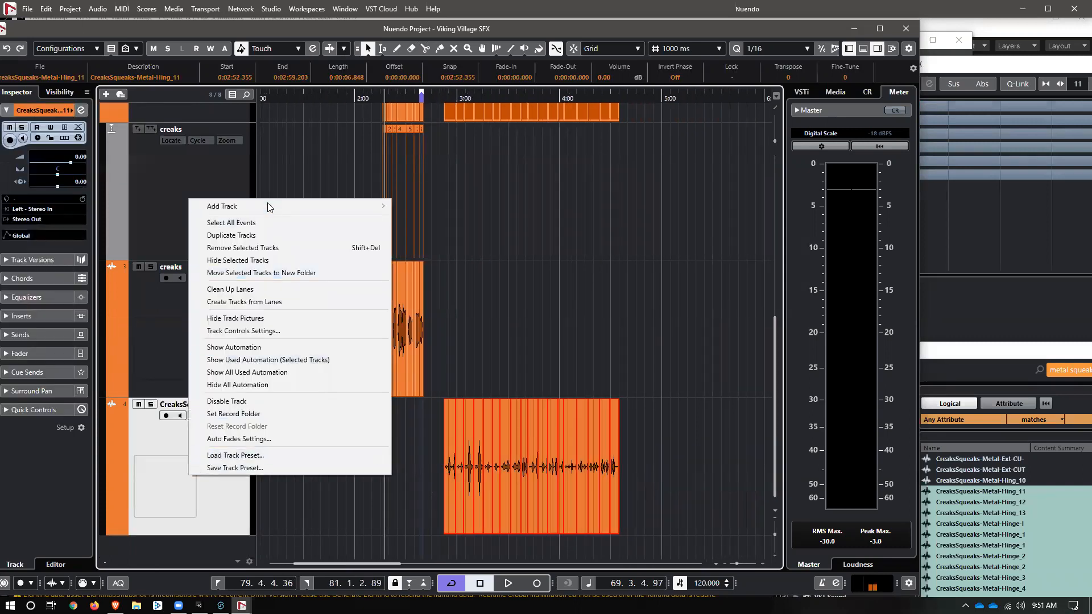
pyautogui.moveTo(284, 203)
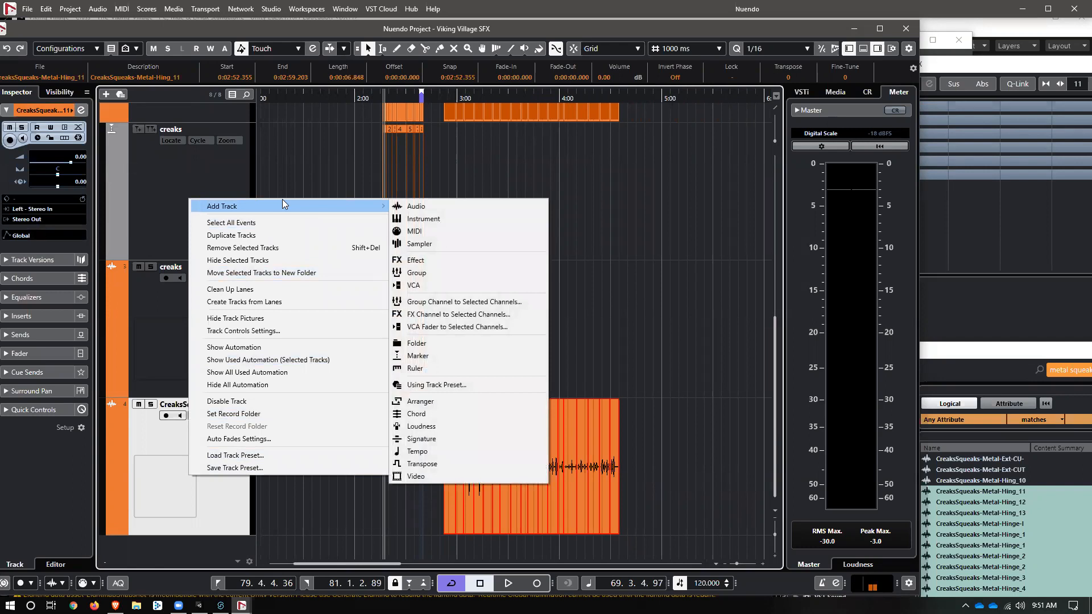
pyautogui.click(476, 354)
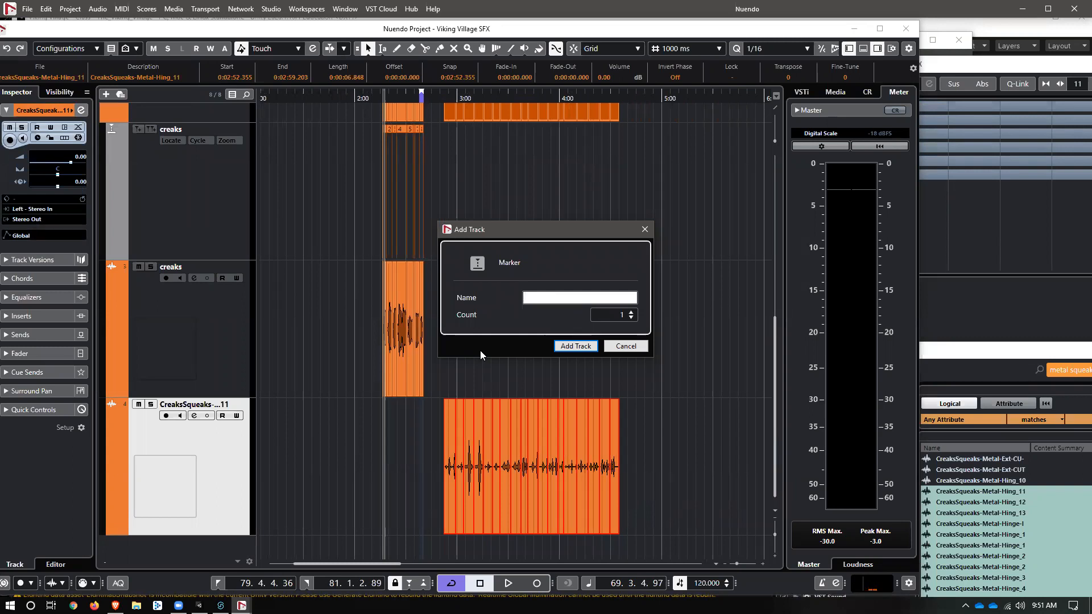
pyautogui.write('sp')
pyautogui.write('ueaks')
pyautogui.press('Return')
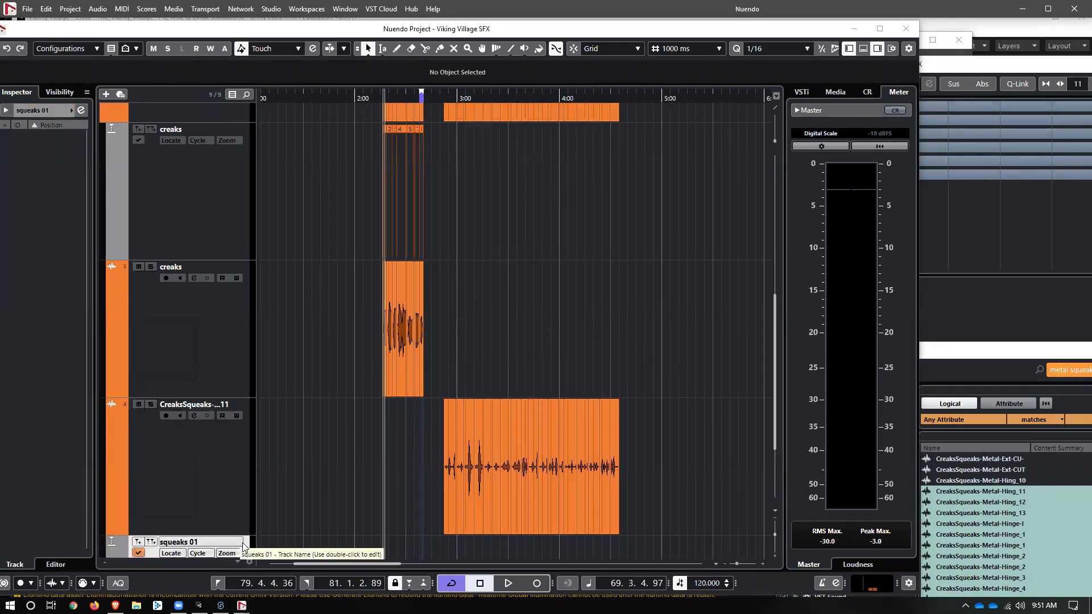
# Move the squeaks marker track directly above the CreaksSqueaks audio track and colour it orange
pyautogui.moveTo(130, 550); pyautogui.dragTo(147, 419)
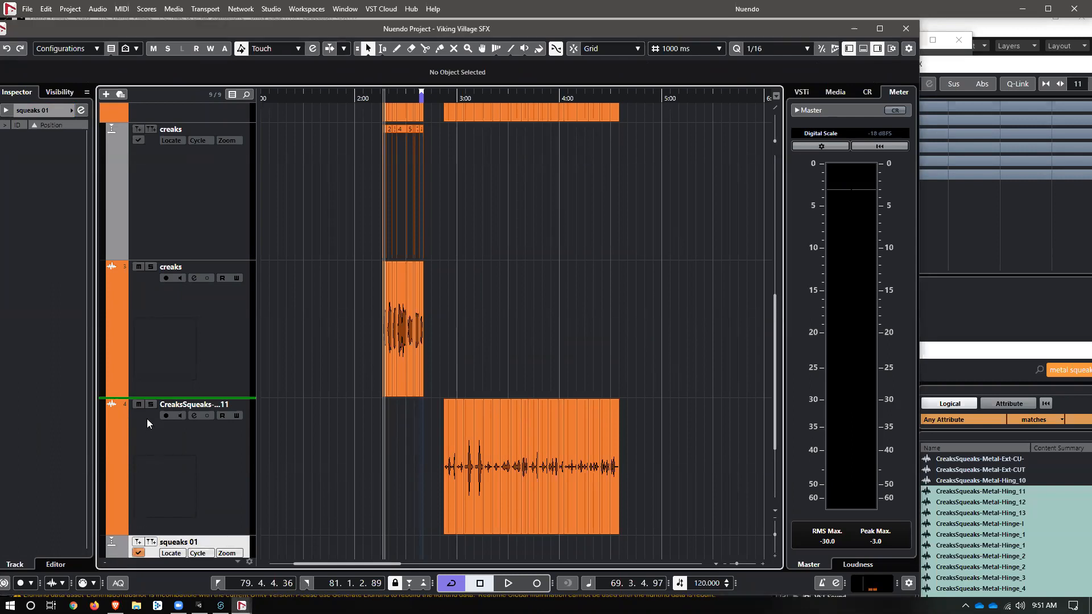
pyautogui.scroll(-1, 275, 417)
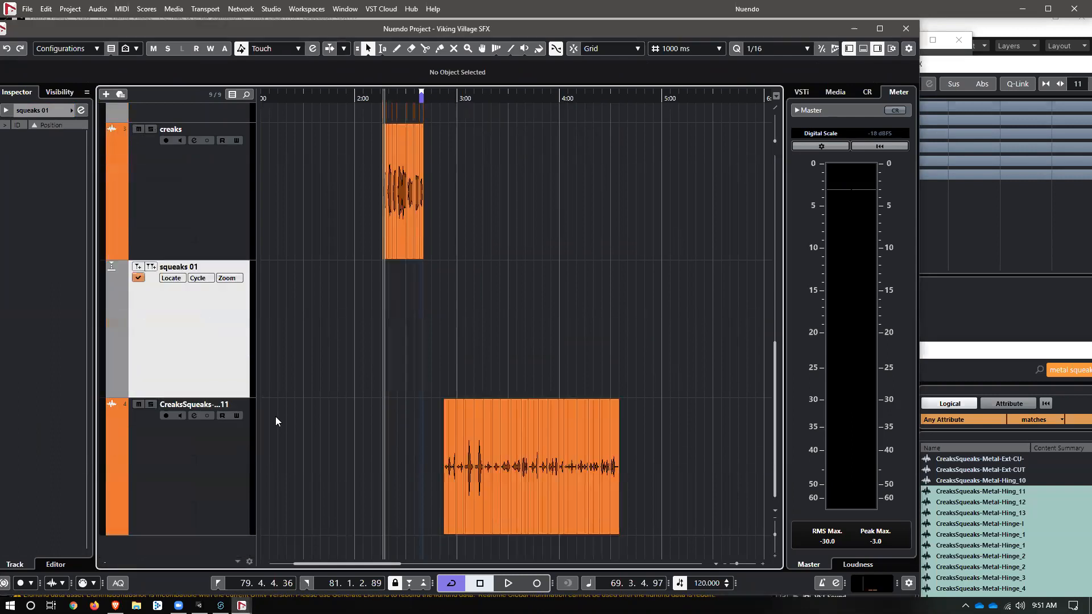
pyautogui.click(106, 322)
pyautogui.click(209, 424)
pyautogui.click(142, 424)
# Colour the creaks marker track orange to match the crane folder
pyautogui.scroll(4, 309, 368)
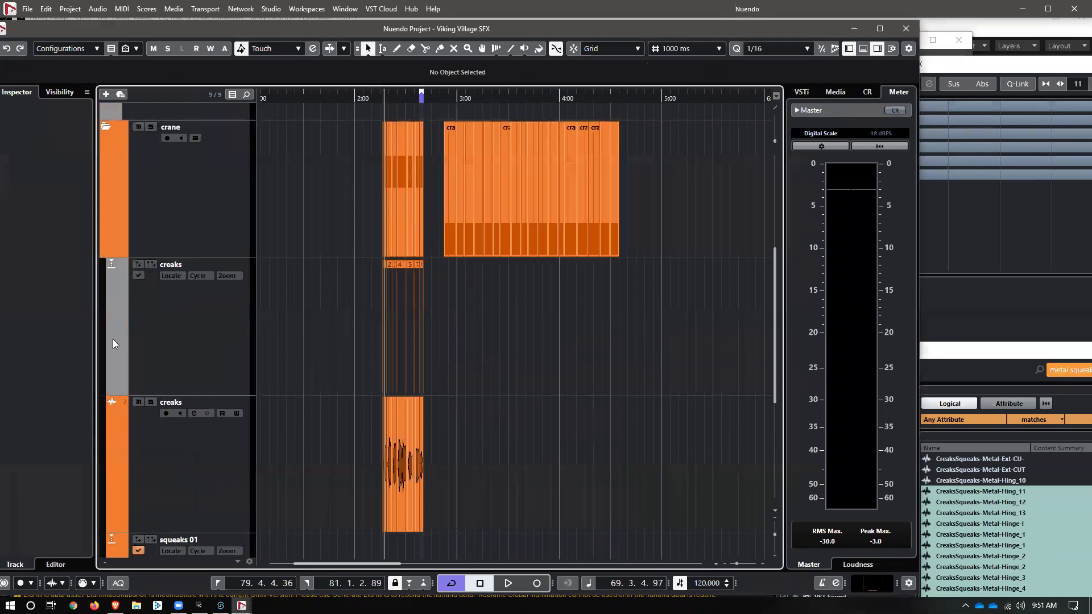
pyautogui.keyDown('ctrl'); pyautogui.click(120, 335); pyautogui.keyUp('ctrl')
pyautogui.click(139, 421)
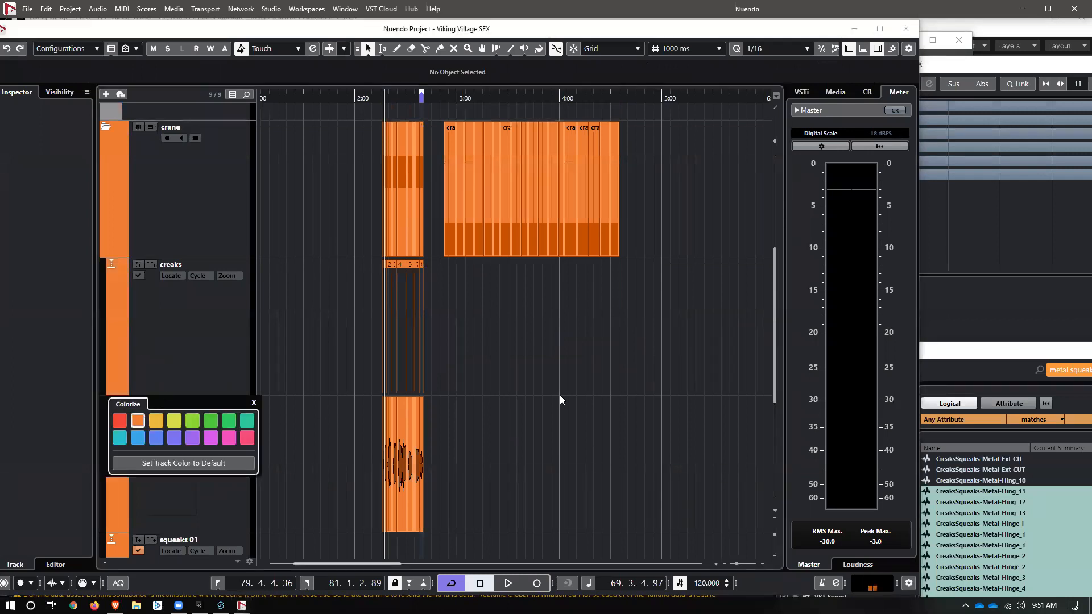
pyautogui.click(561, 397)
# Set the locators to the first metal squeak event, CreaksSqueaks-Metal-Hing_11, and add a cycle marker spanning it on the squeaks marker track
pyautogui.scroll(-4, 327, 320)
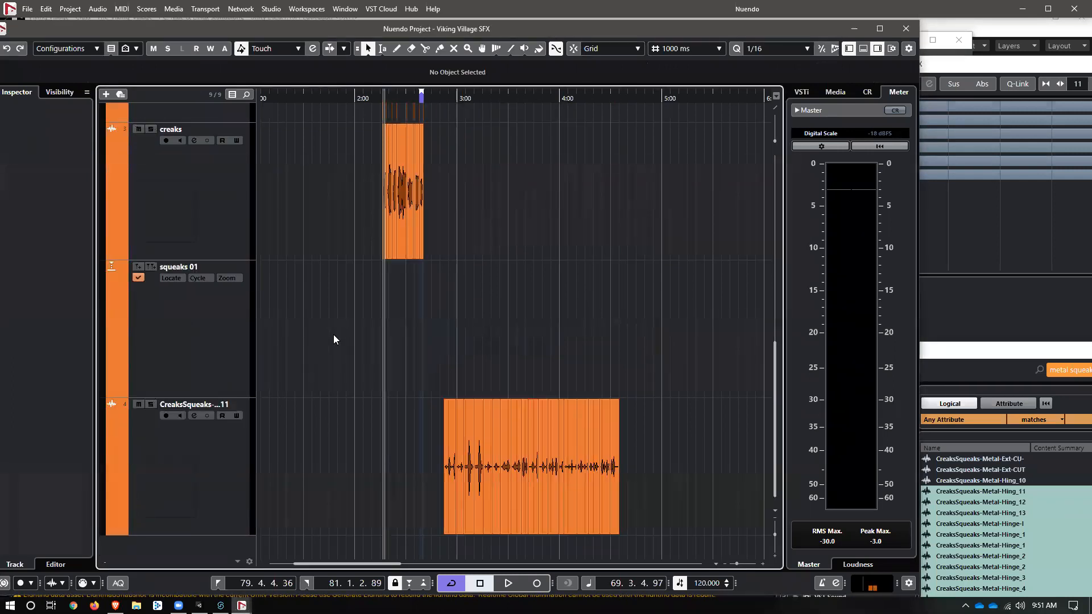
pyautogui.moveTo(453, 86)
pyautogui.mouseDown()
pyautogui.moveTo(450, 137)
pyautogui.moveTo(452, 105)
pyautogui.mouseUp()
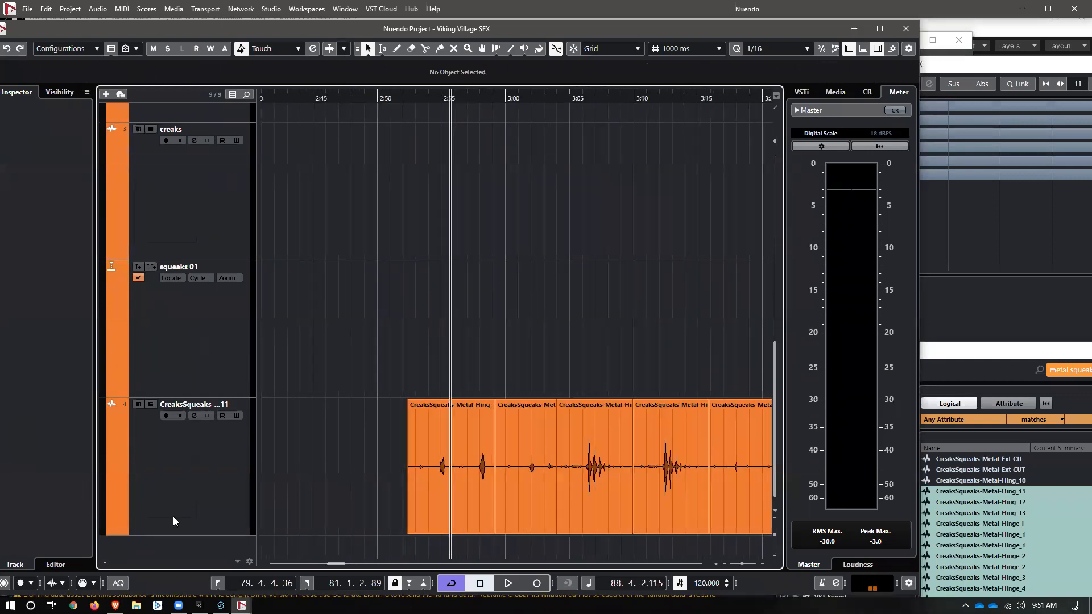
pyautogui.click(203, 492)
pyautogui.click(203, 337)
pyautogui.click(428, 471)
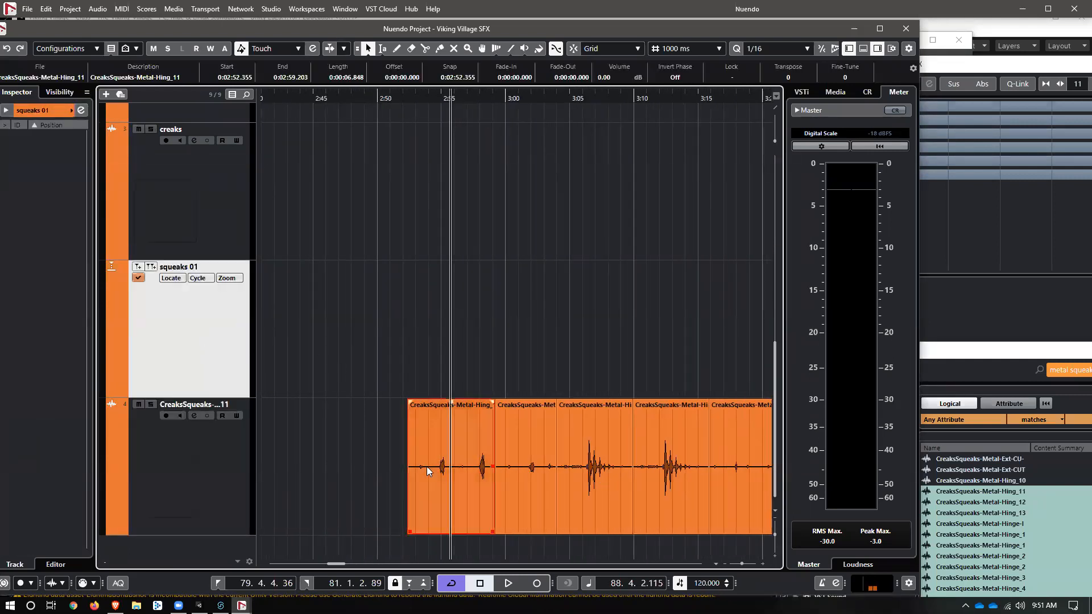
pyautogui.press('p')
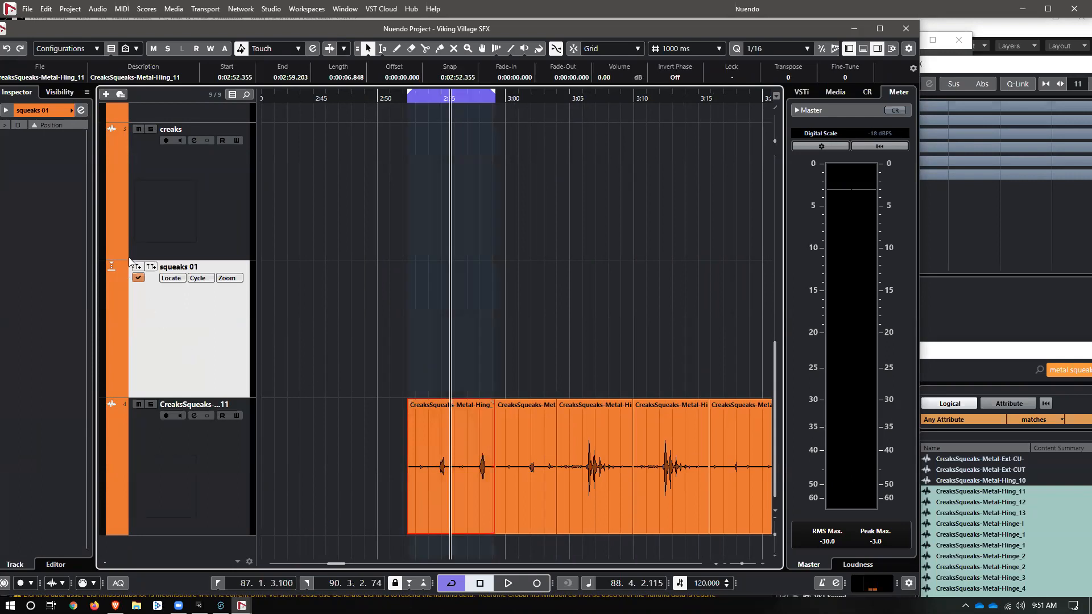
pyautogui.click(150, 266)
# Add cycle markers on the squeaks marker track spanning the Metal-Hing_12 and Metal-Hing_13_L events, with the locators set to each event
pyautogui.click(521, 472)
pyautogui.press('p')
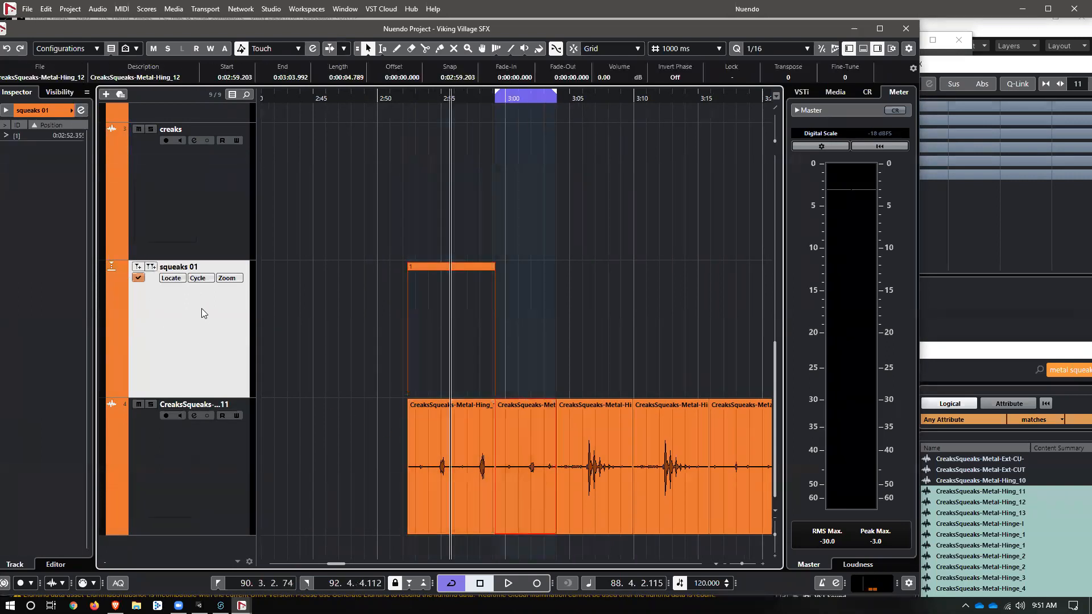
pyautogui.click(151, 266)
pyautogui.click(599, 471)
pyautogui.press('p')
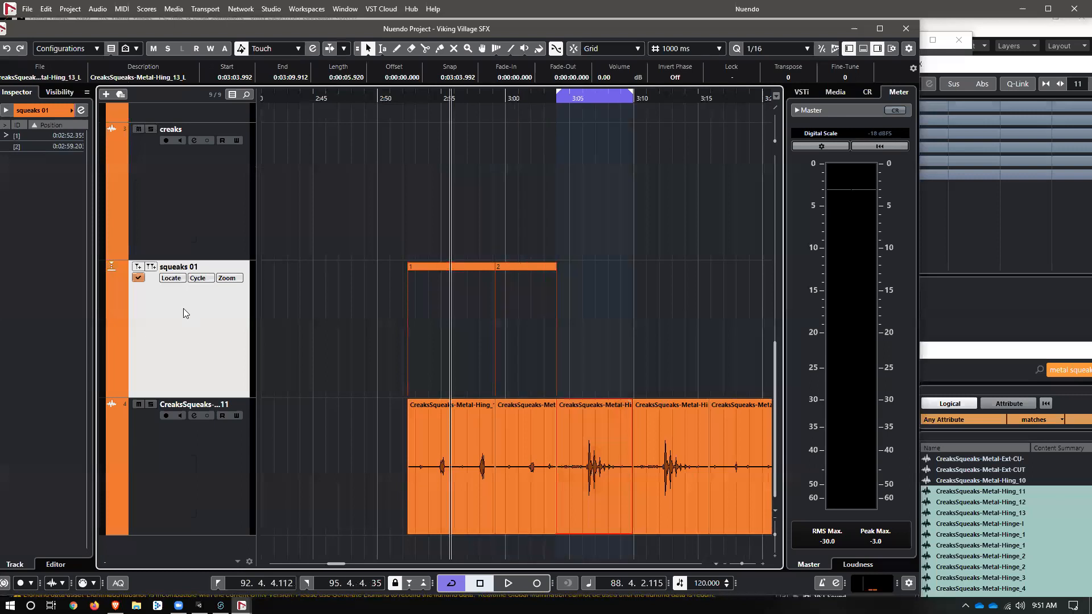
pyautogui.click(151, 266)
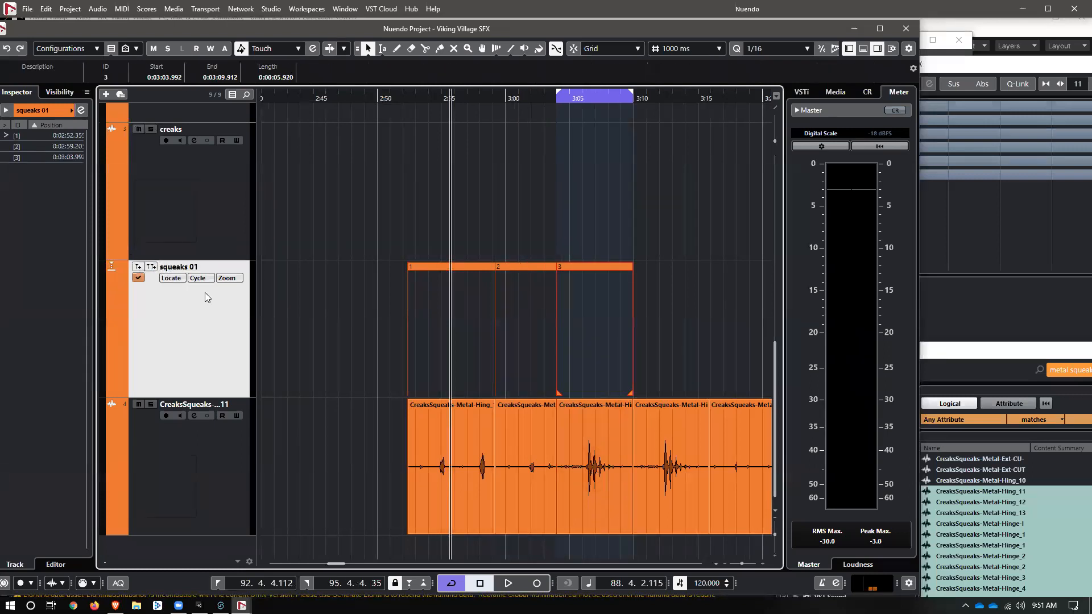
# Add cycle markers on the squeaks marker track spanning the fourth and fifth squeak events, with the locators set to each event
pyautogui.click(676, 473)
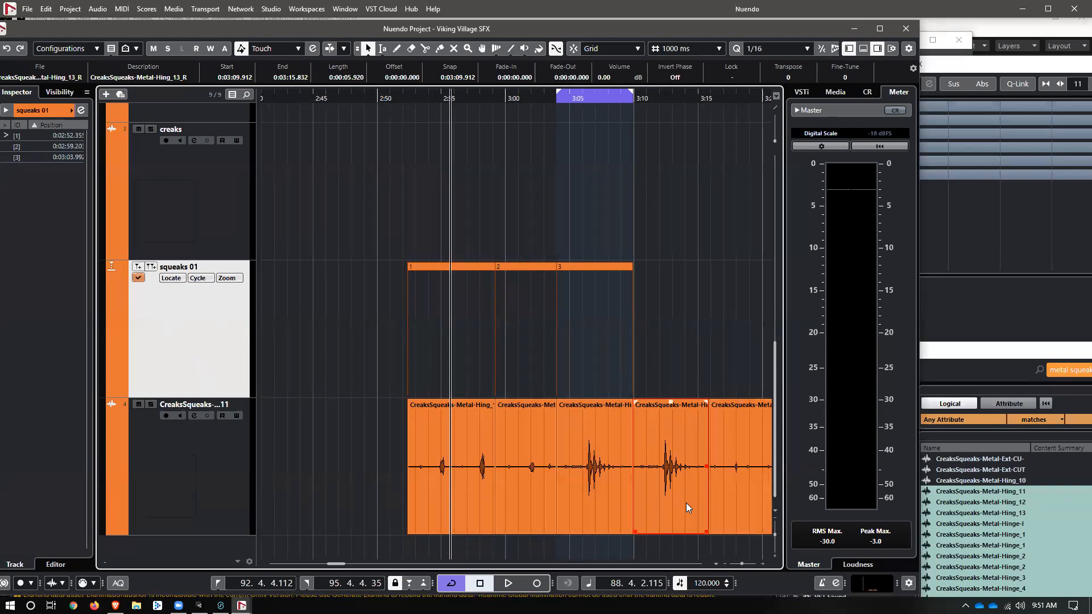
pyautogui.press('p')
pyautogui.click(139, 267)
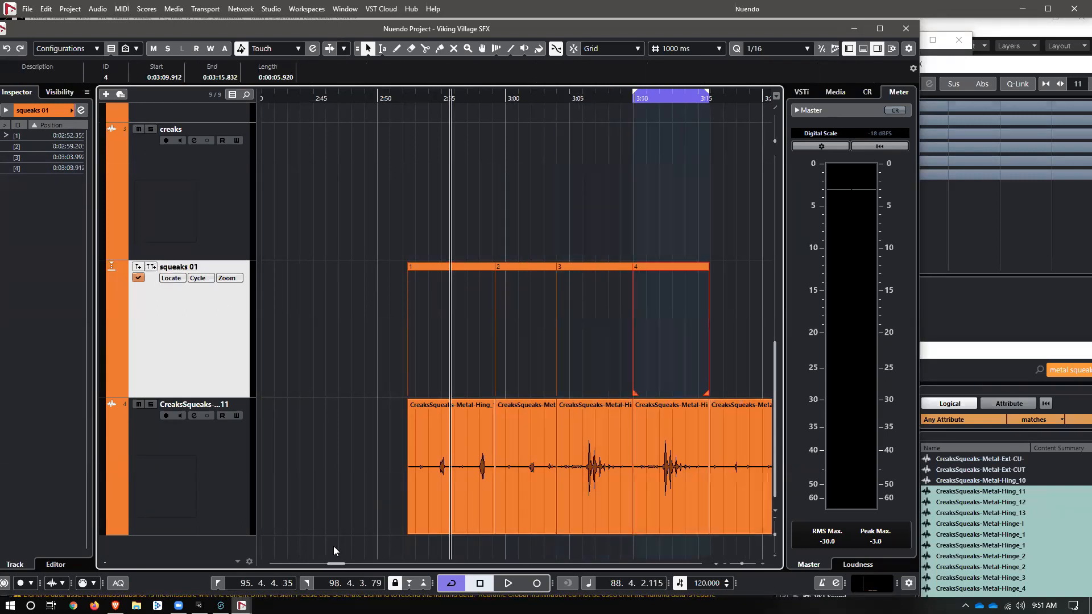
pyautogui.moveTo(340, 563)
pyautogui.mouseDown()
pyautogui.moveTo(359, 563)
pyautogui.moveTo(343, 564)
pyautogui.mouseUp()
pyautogui.click(459, 498)
pyautogui.press('p')
pyautogui.click(138, 267)
# Set the locators to the sixth squeak event, CreaksSqueaks-Metal-Hinge_1, and add a cycle marker spanning it
pyautogui.click(544, 470)
pyautogui.press('p')
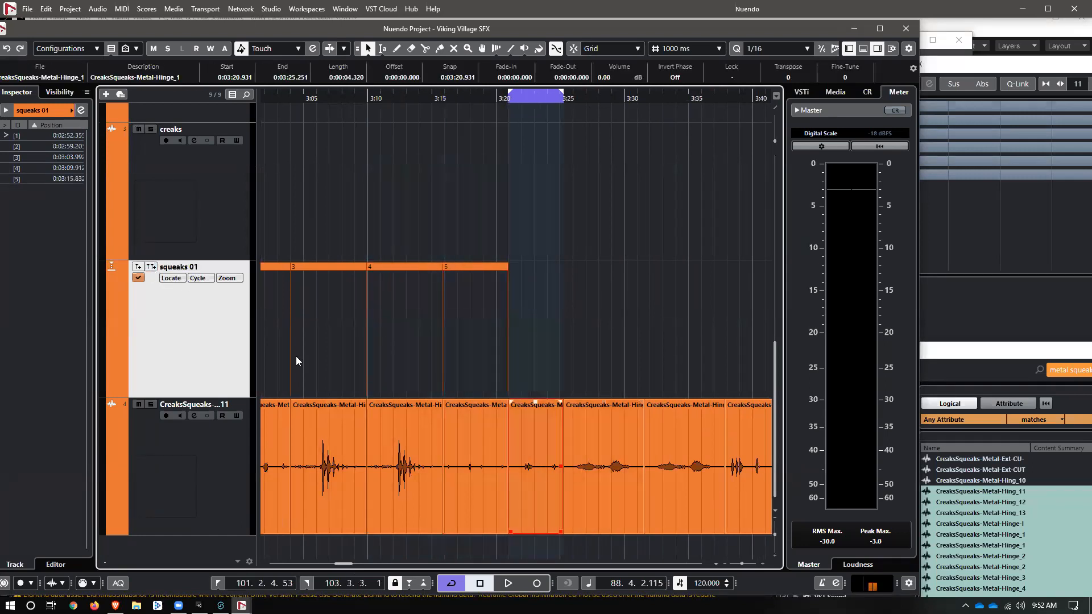
pyautogui.click(152, 268)
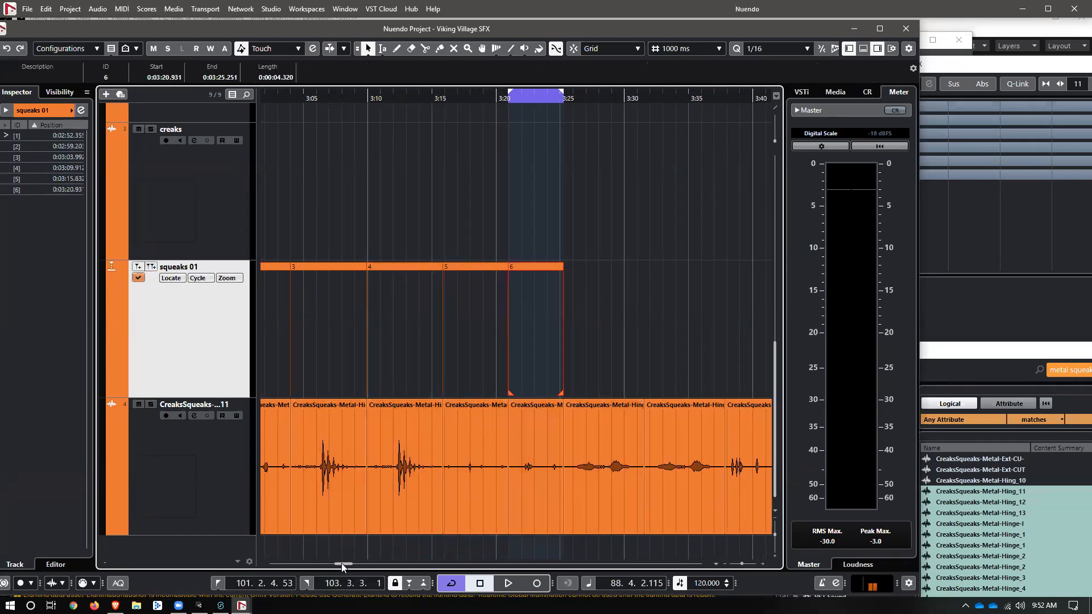
pyautogui.moveTo(342, 563); pyautogui.dragTo(349, 563)
pyautogui.click(302, 485)
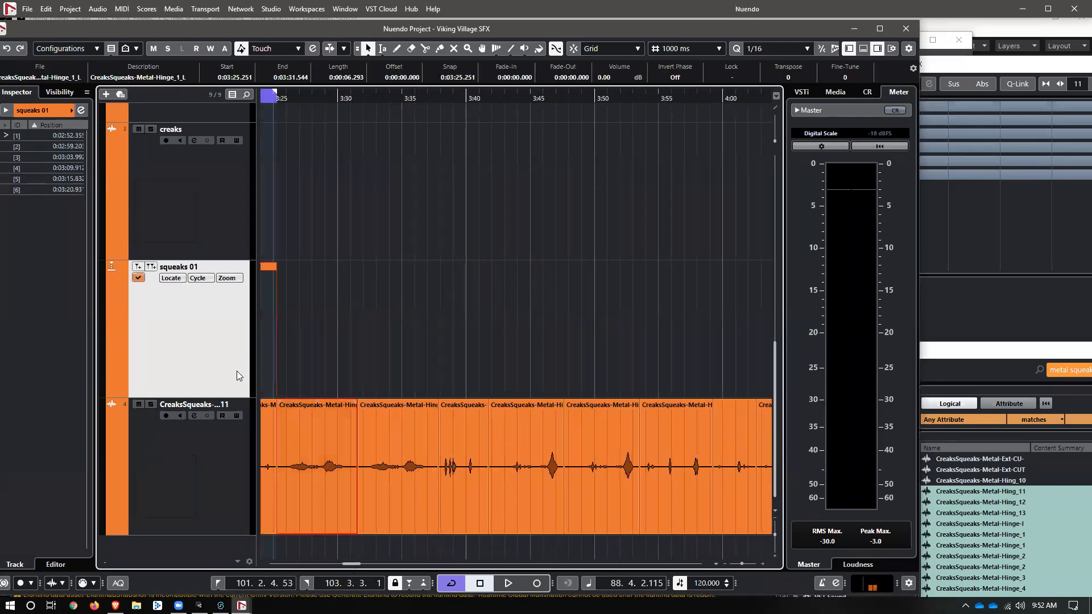
pyautogui.click(150, 267)
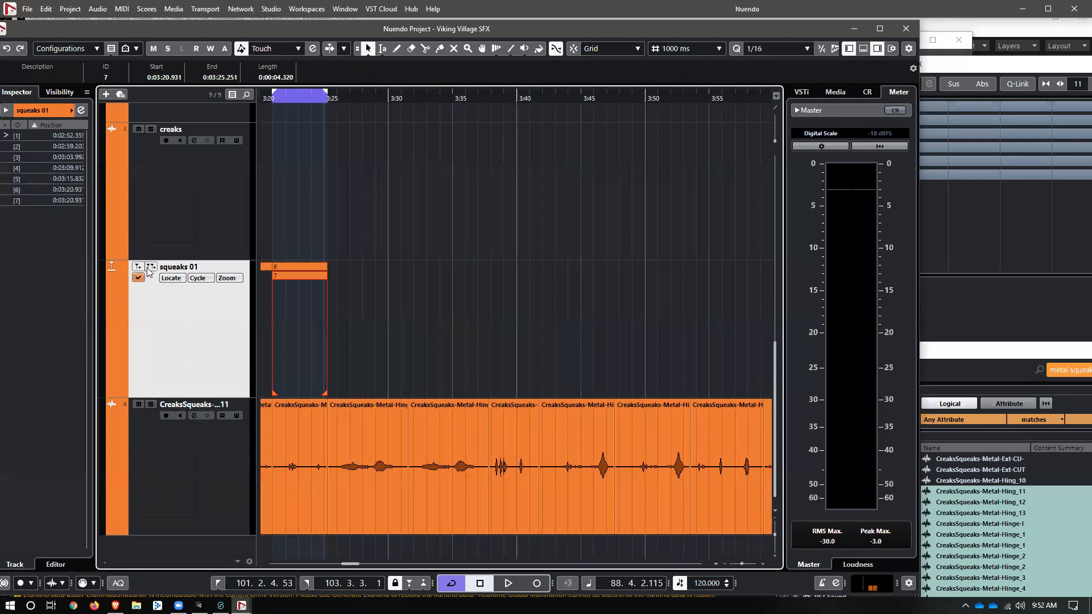
pyautogui.hotkey('ctrl', 'z')
# Set the locators to the seventh squeak event, CreaksSqueaks-Metal-Hinge_1_L, and add a cycle marker spanning it
pyautogui.click(335, 465)
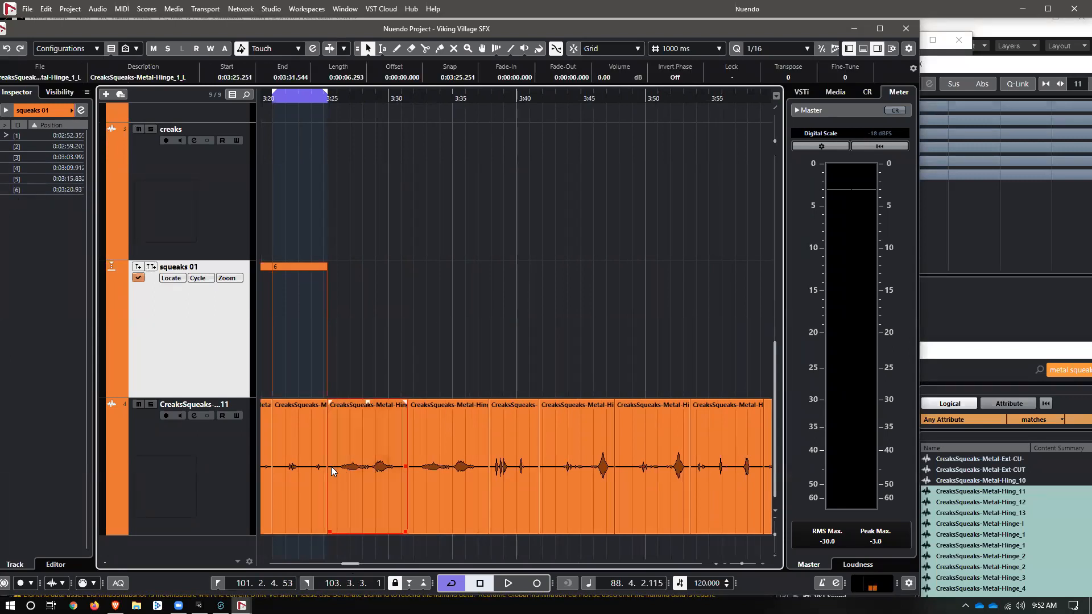
pyautogui.press('p')
pyautogui.click(150, 267)
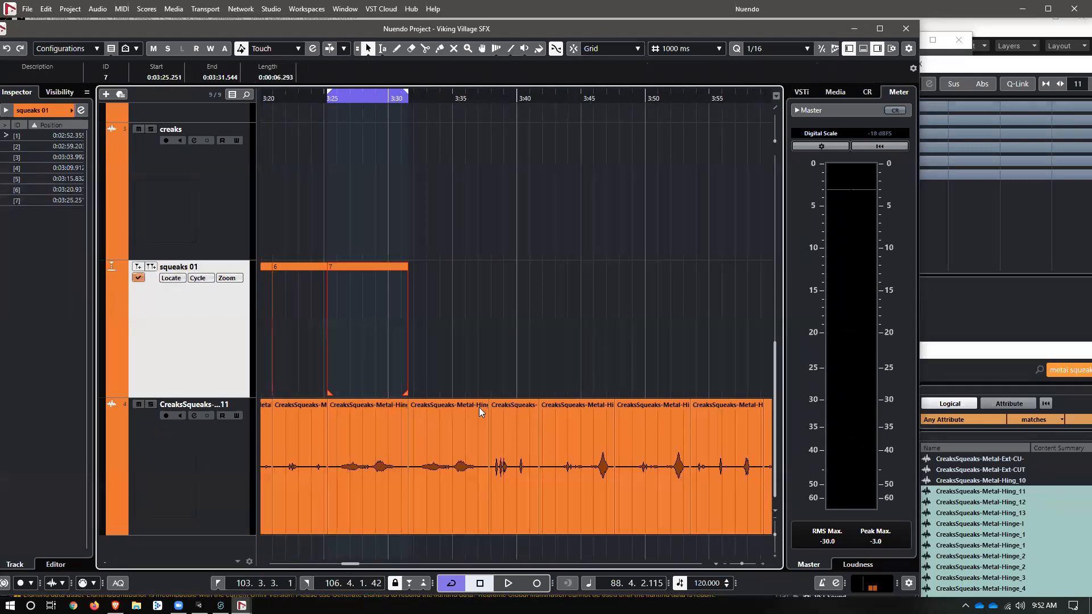
# Delete the first event, CreaksSqueaks-Metal-Hing_11, from the metal squeaks audio track
pyautogui.click(479, 408)
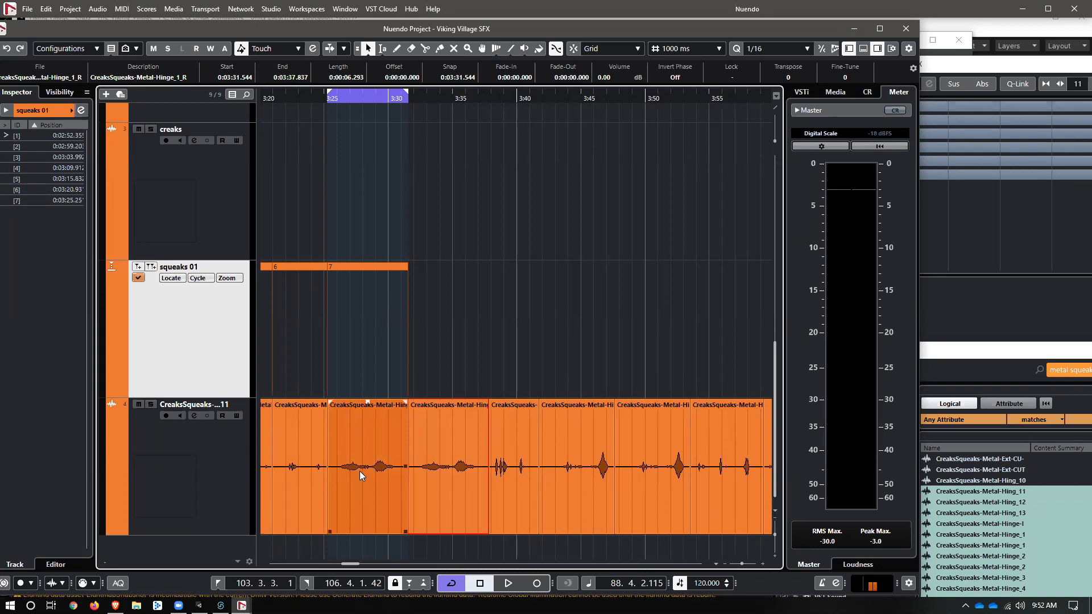
pyautogui.click(479, 346)
pyautogui.press('g')
pyautogui.press('g')
pyautogui.press('g')
pyautogui.press('g')
pyautogui.press('g')
pyautogui.press('g')
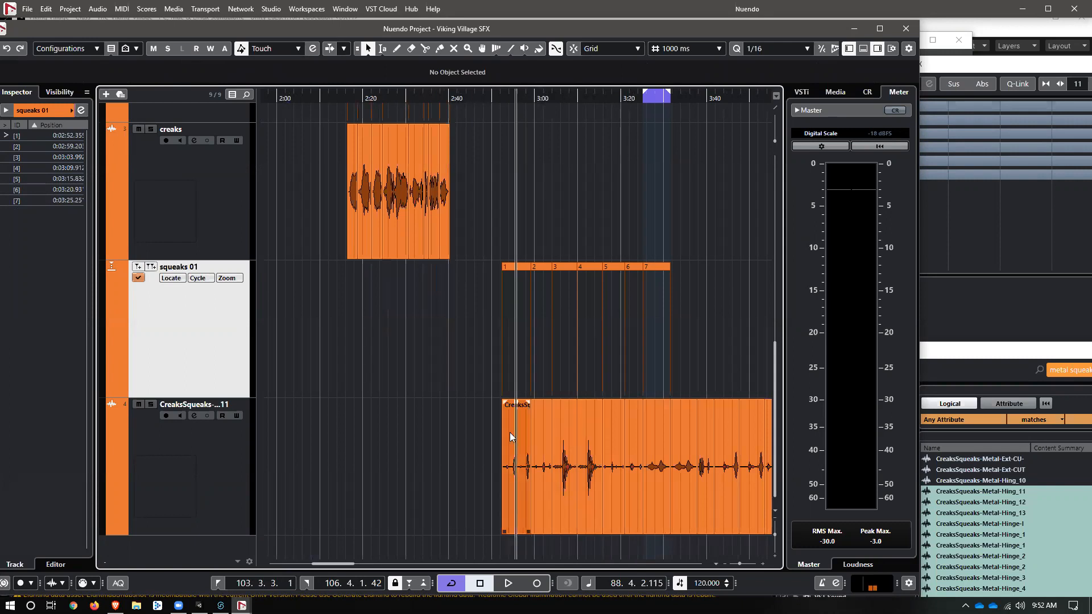
pyautogui.click(526, 475)
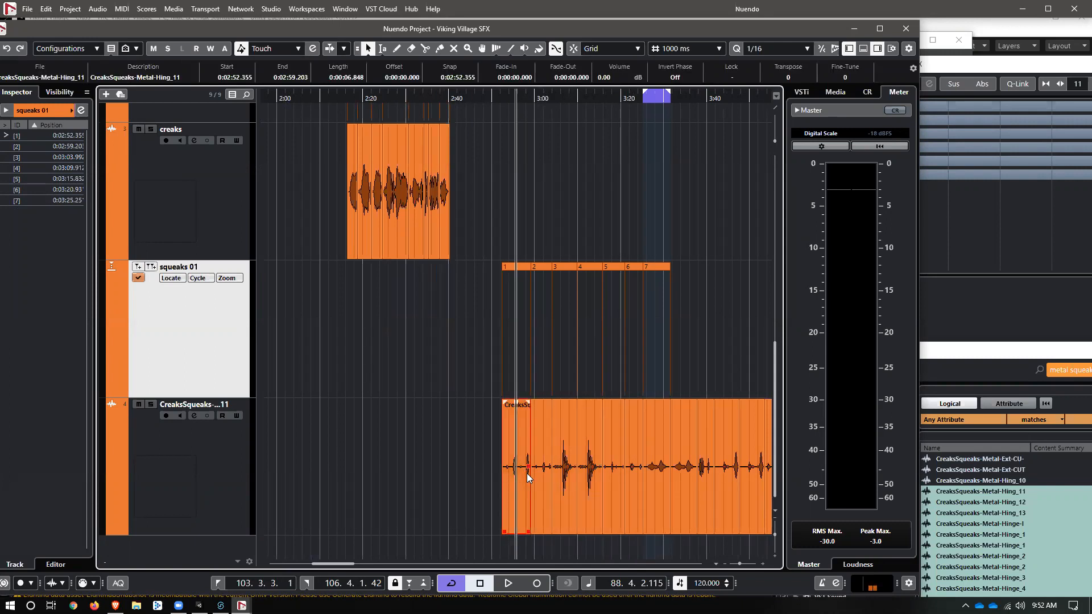
pyautogui.press('Delete')
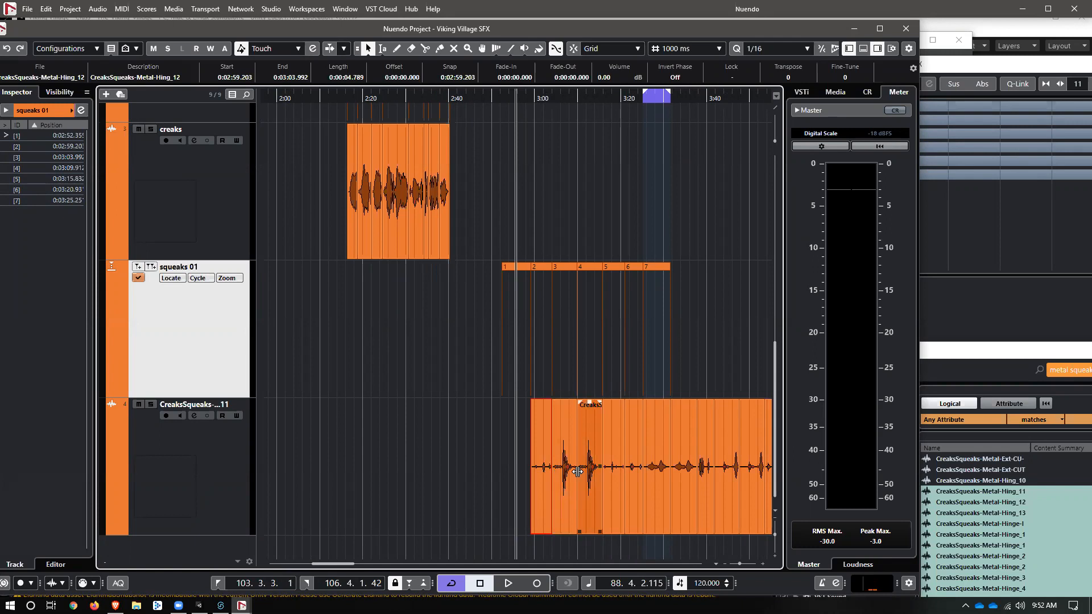
# Undo the deletion of the first metal squeak event and check the neighbouring events against their cycle markers
pyautogui.hotkey('ctrl', 'z')
pyautogui.click(555, 556)
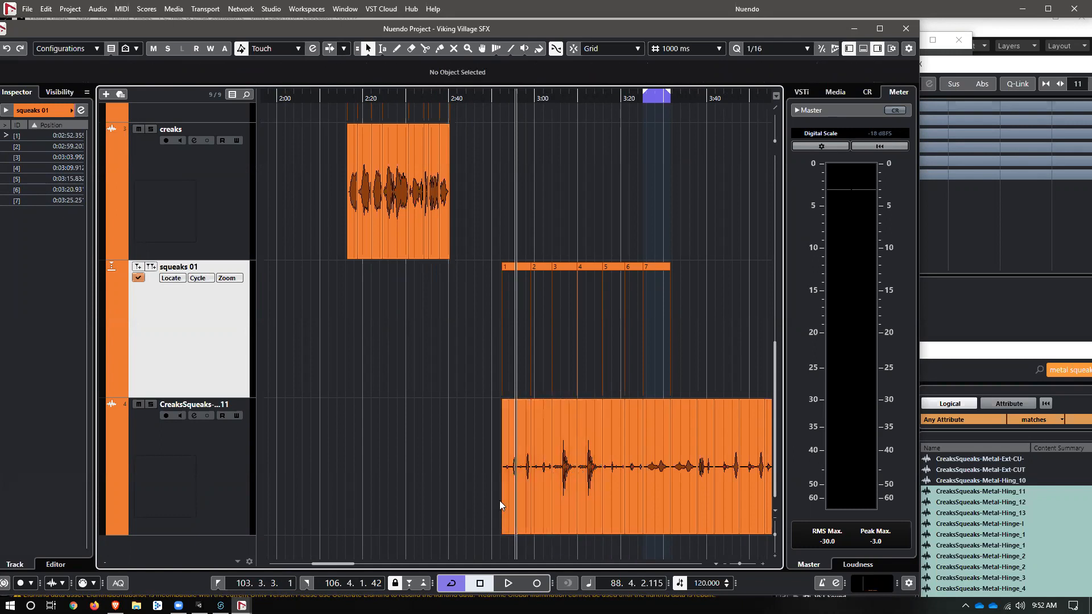
pyautogui.click(526, 502)
pyautogui.click(539, 500)
pyautogui.click(562, 494)
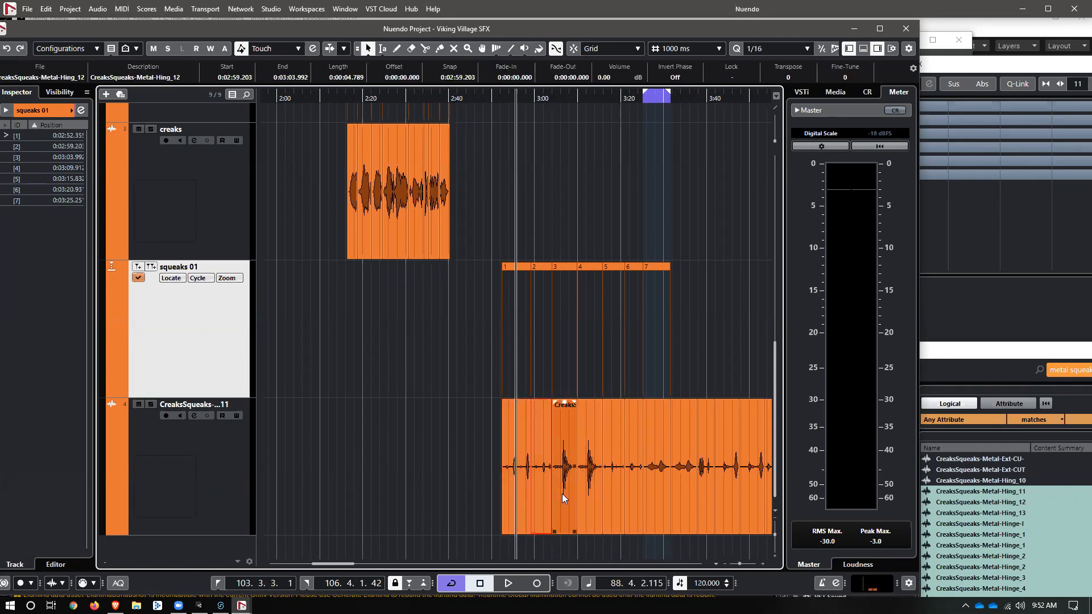
pyautogui.click(589, 496)
pyautogui.click(606, 494)
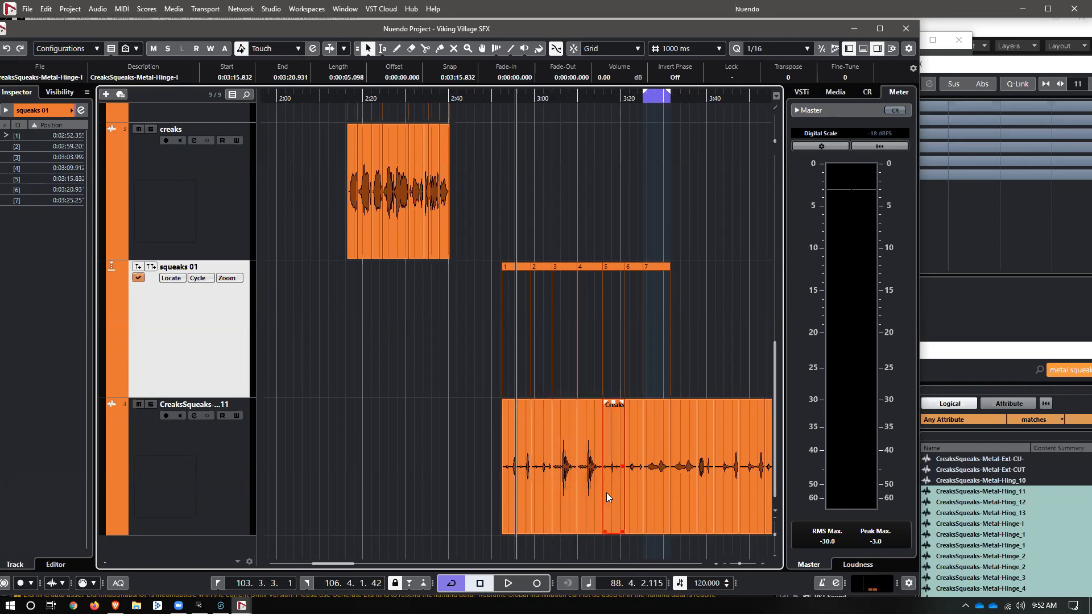
# Add cycle markers on the squeaks 01 track spanning CreaksSqueaks-Metal-Hinge_1_R and CreaksSqueaks-Metal-Hinge_2, with the locators set to each event
pyautogui.moveTo(694, 97); pyautogui.dragTo(690, 123)
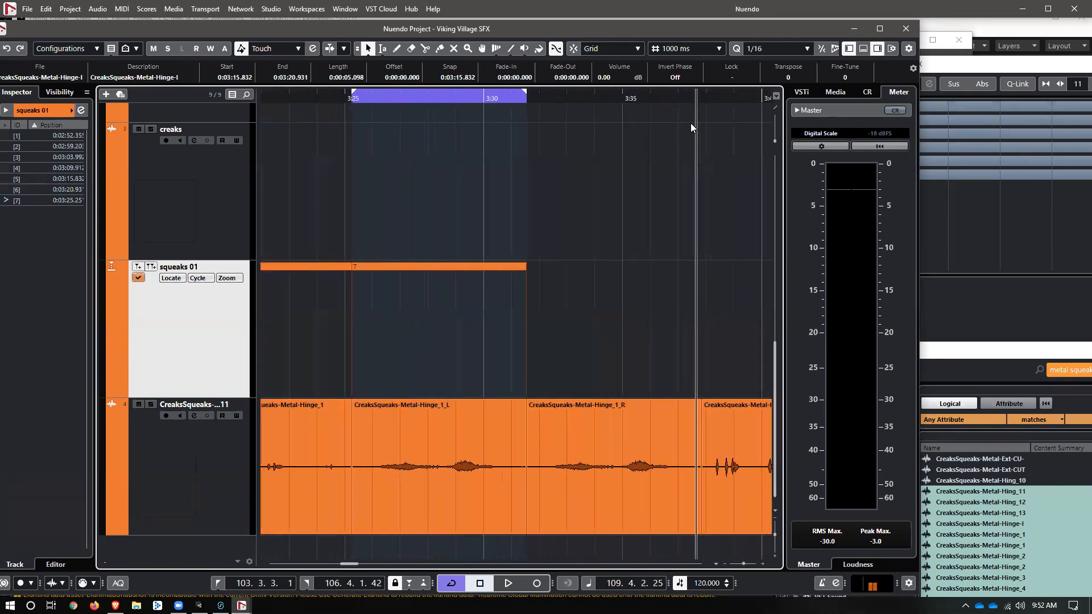
pyautogui.click(588, 436)
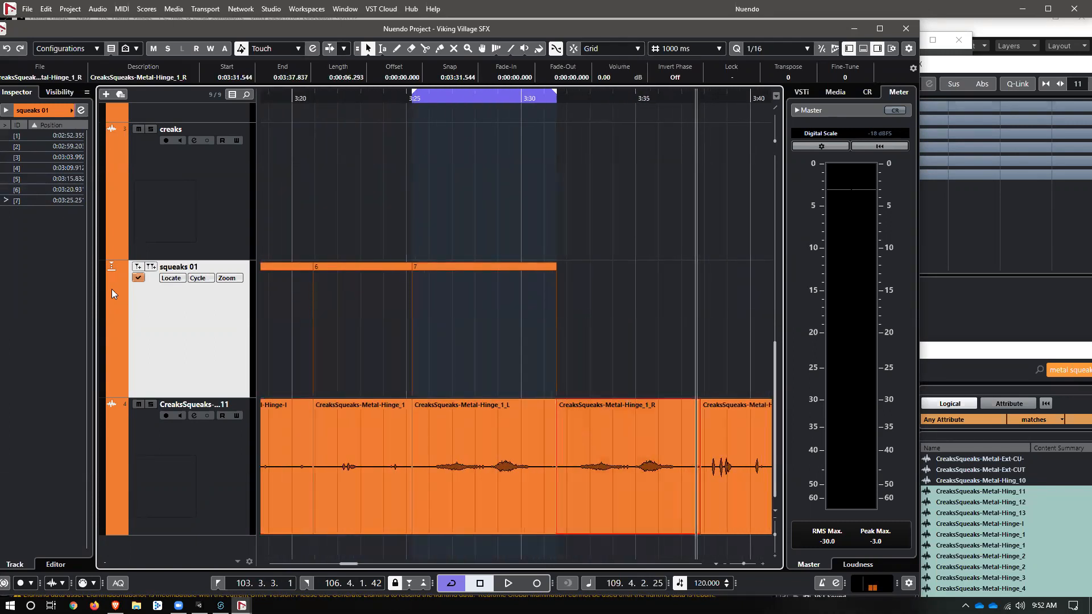
pyautogui.press('p')
pyautogui.click(151, 267)
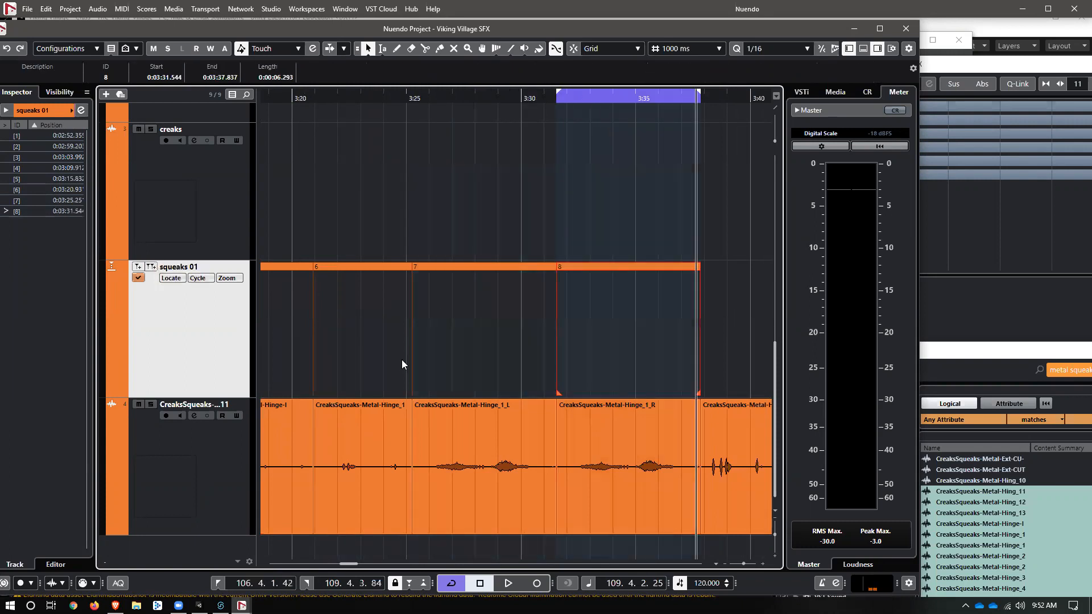
pyautogui.moveTo(354, 563); pyautogui.dragTo(356, 564)
pyautogui.click(568, 496)
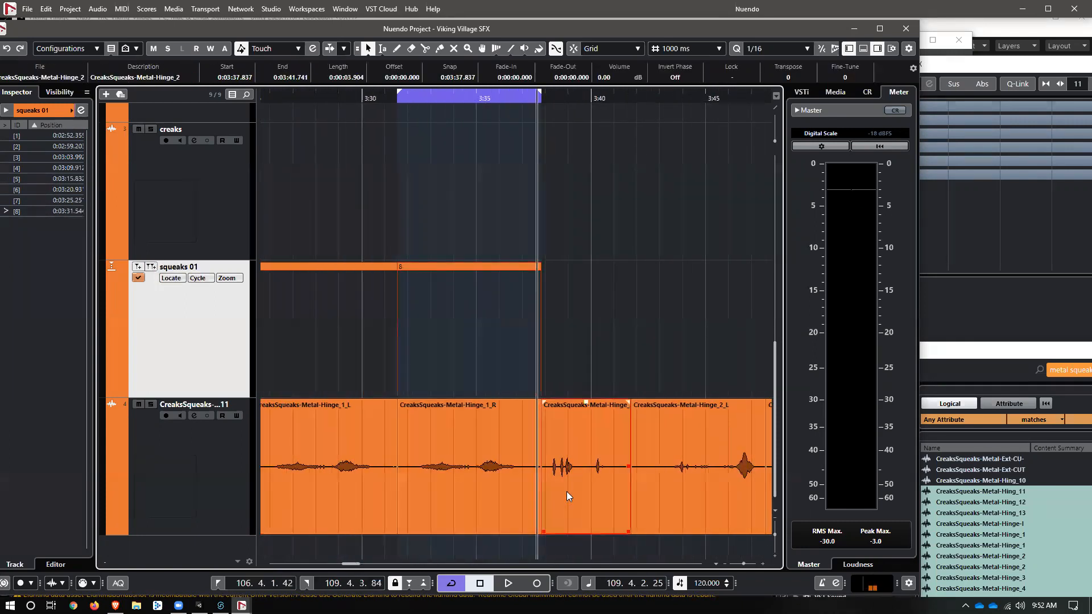
pyautogui.press('p')
pyautogui.click(151, 266)
# Add a cycle marker spanning CreaksSqueaks-Metal-Hinge_2_L with the locators set to it, and move the playhead to the event's end
pyautogui.click(649, 444)
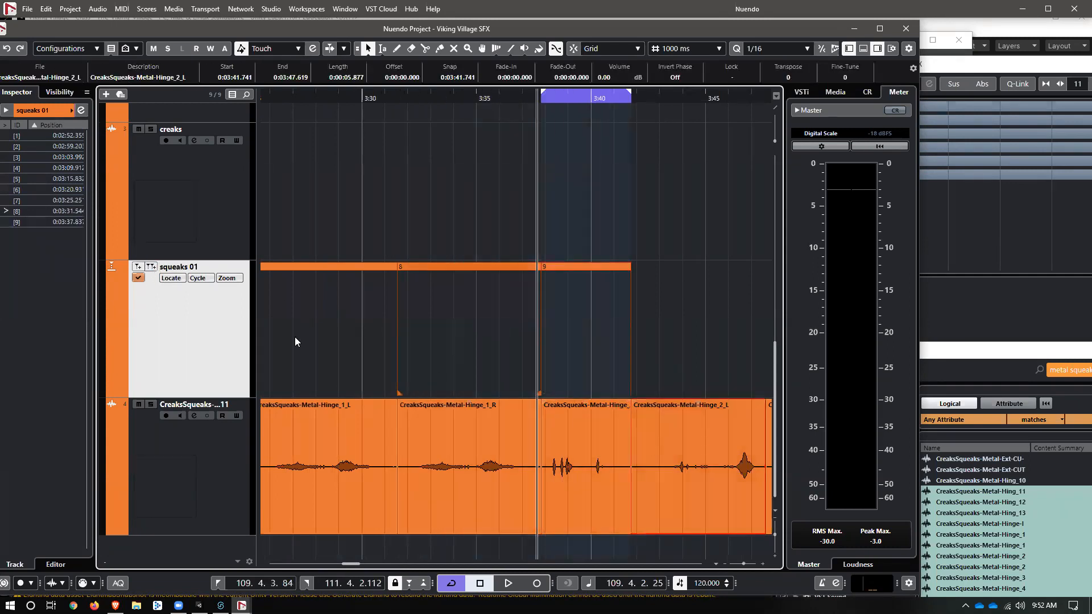
pyautogui.press('p')
pyautogui.click(150, 267)
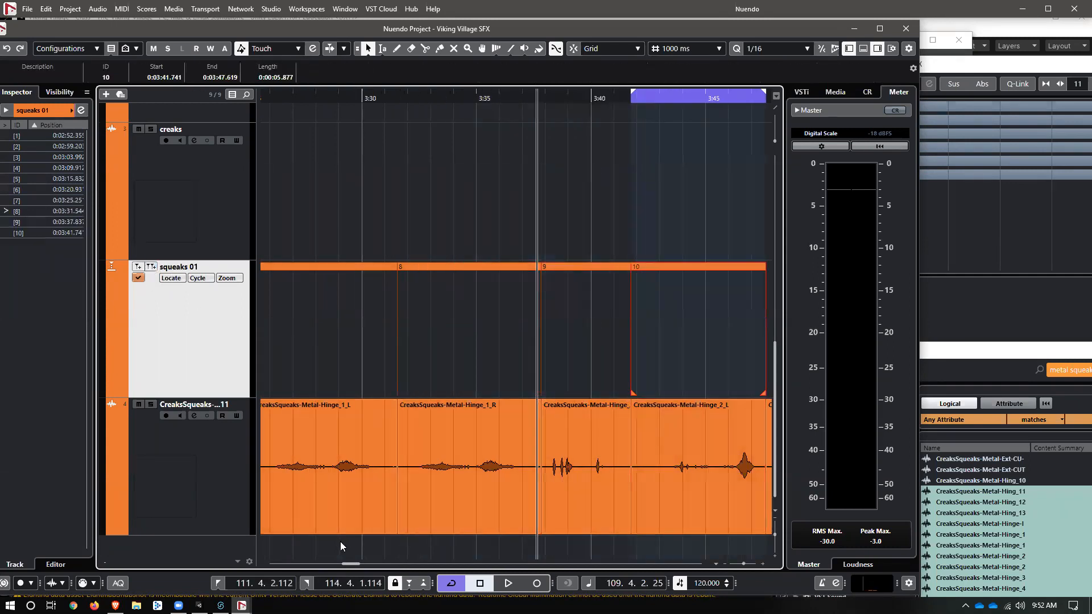
pyautogui.moveTo(350, 563); pyautogui.dragTo(359, 539)
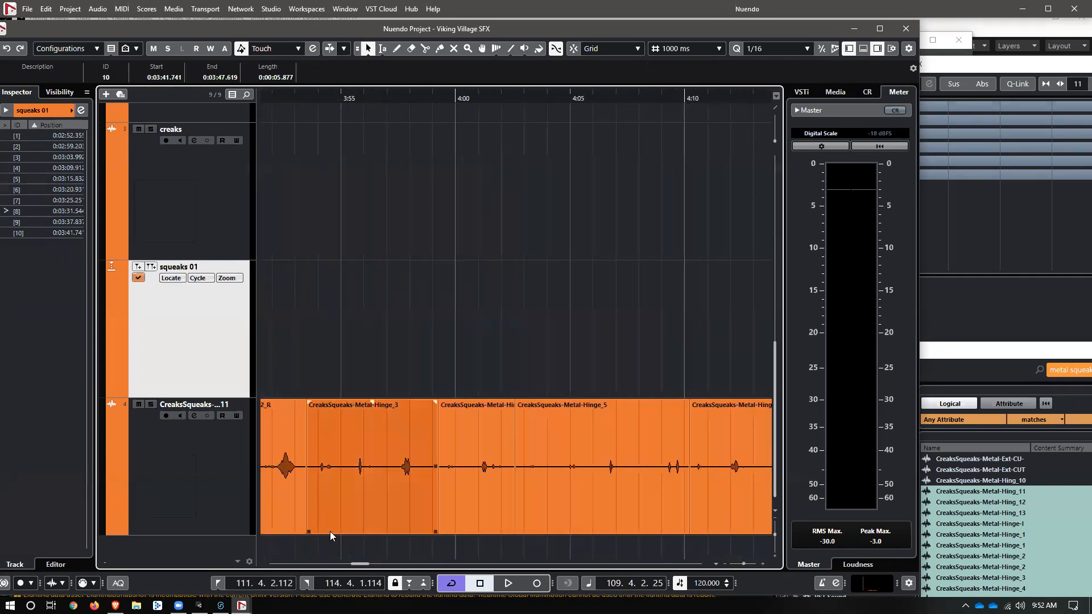
pyautogui.hscroll(-6, 376, 543)
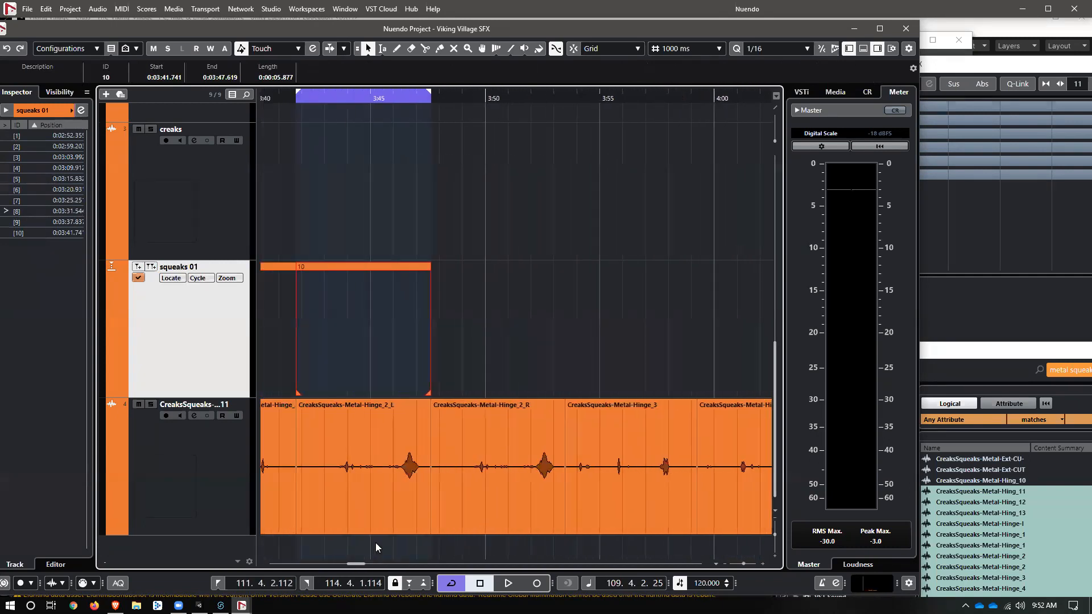
pyautogui.click(217, 475)
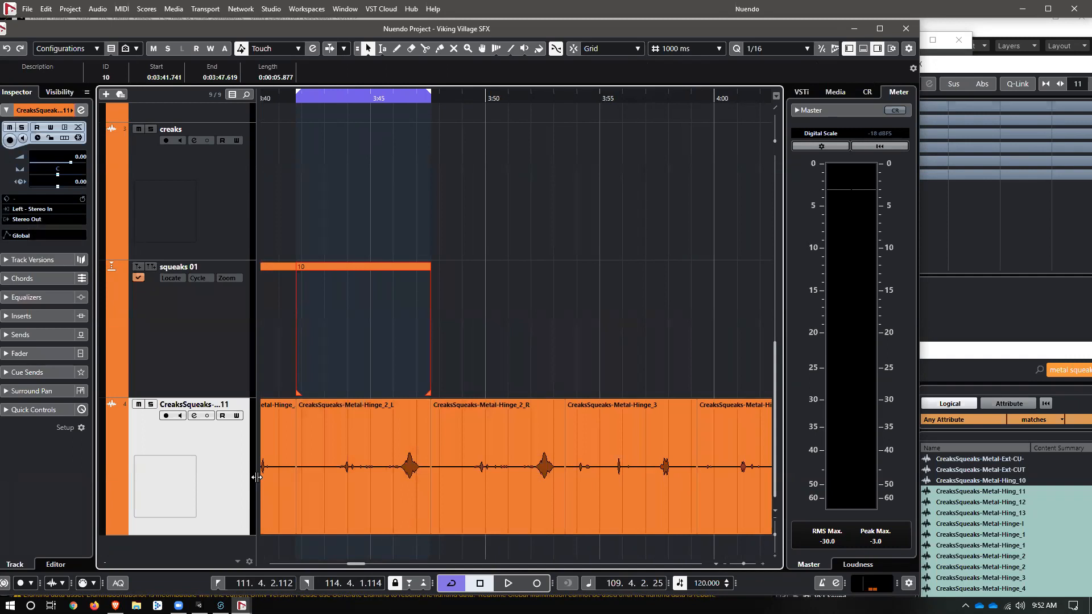
pyautogui.click(387, 473)
pyautogui.press('l')
pyautogui.press('n')
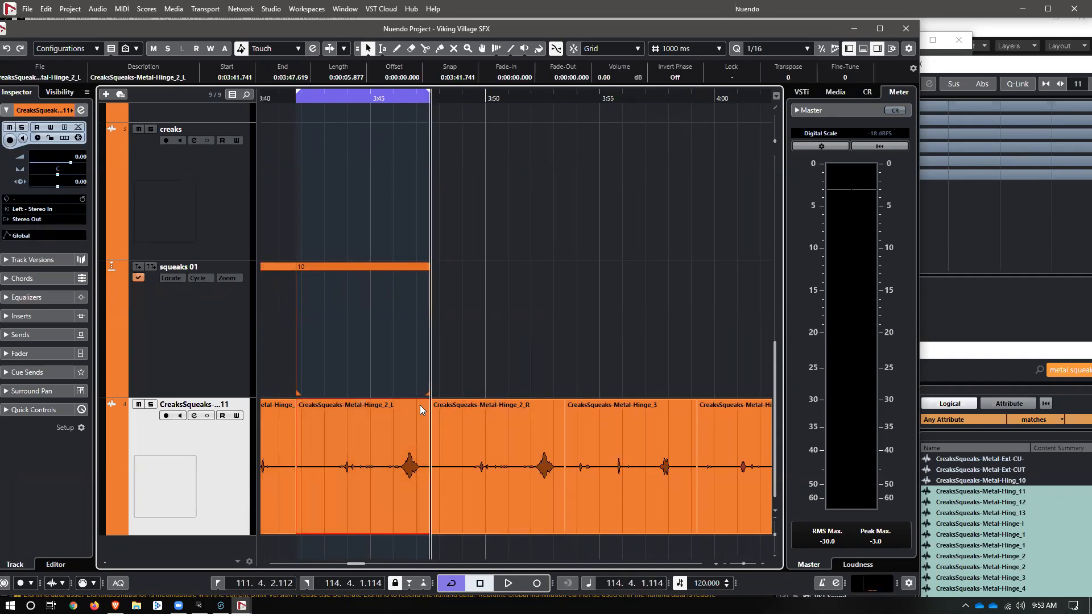
# Set the locators to CreaksSqueaks-Metal-Hinge_2_R and CreaksSqueaks-Metal-Hinge_3 in turn, adding a cycle marker on squeaks 01 for each
pyautogui.click(446, 429)
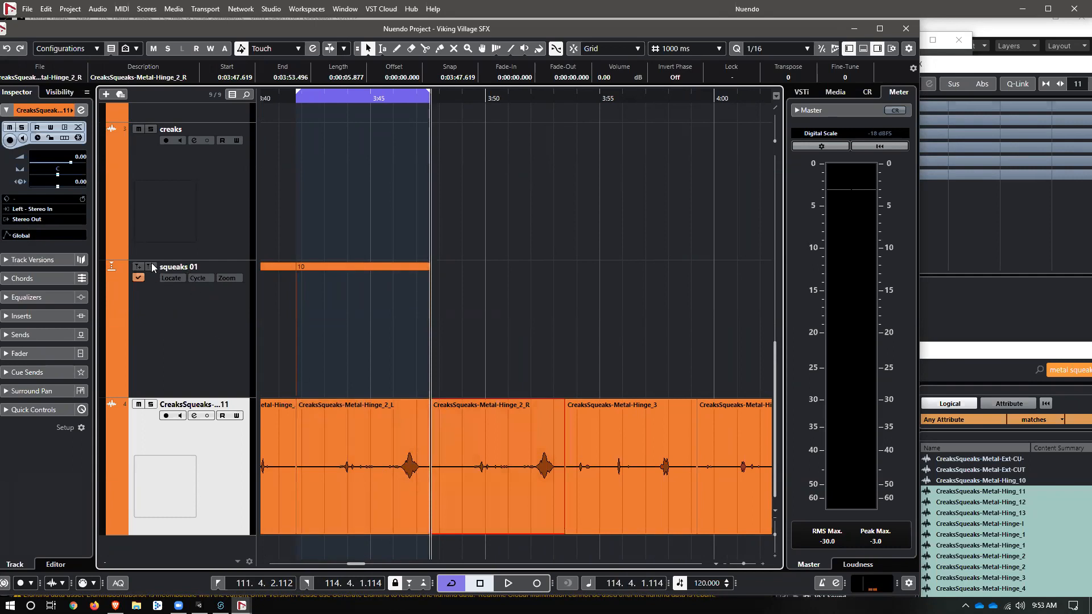
pyautogui.click(152, 299)
pyautogui.press('p')
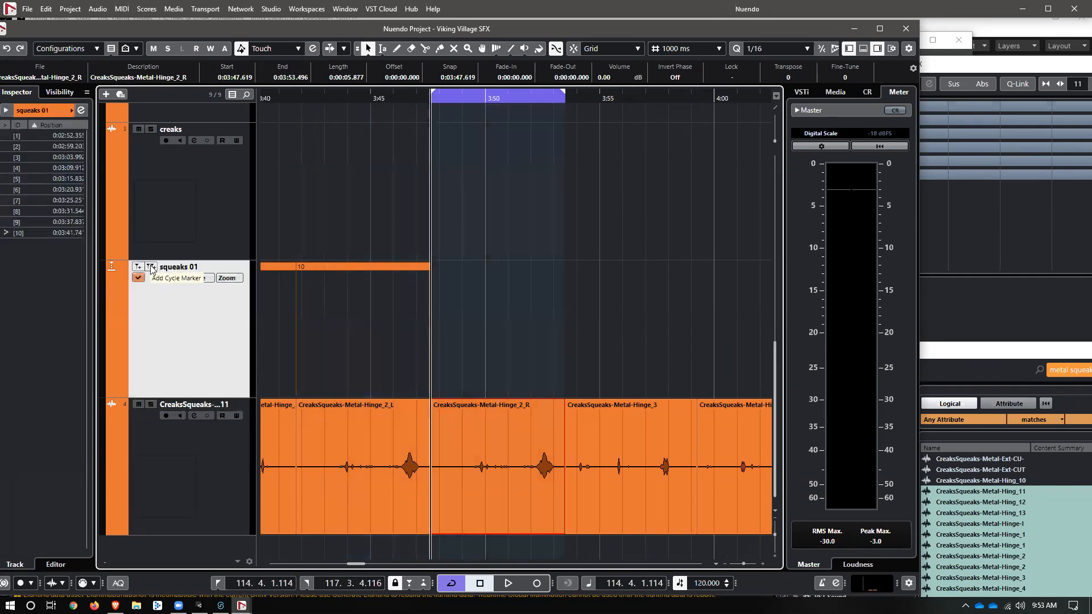
pyautogui.click(151, 267)
pyautogui.click(590, 462)
pyautogui.press('p')
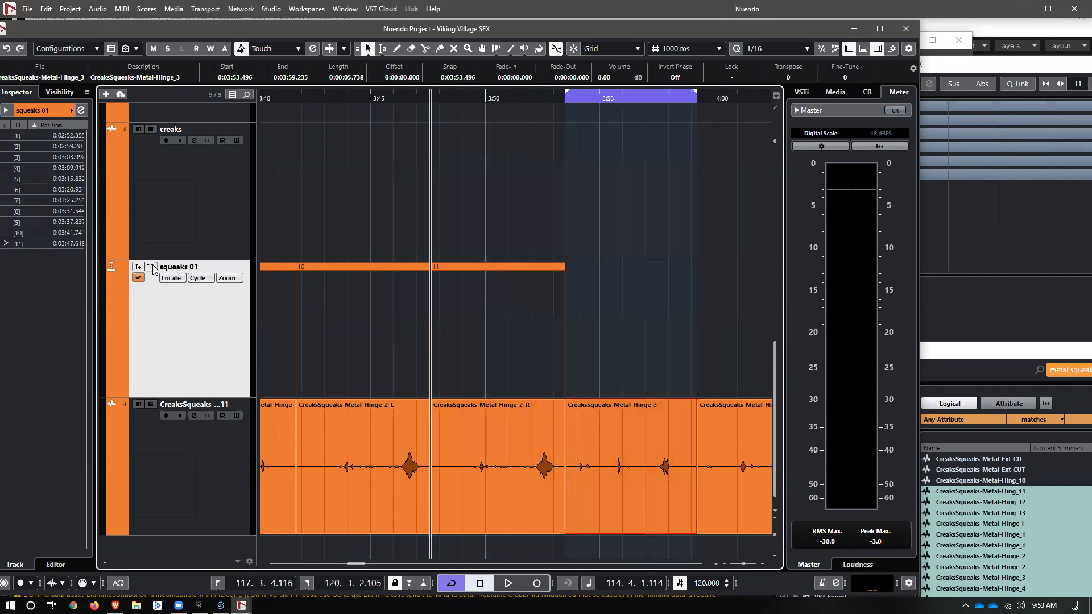
pyautogui.click(151, 267)
# Add cycle markers on squeaks 01 spanning CreaksSqueaks-Metal-Hinge_4 and CreaksSqueaks-Metal-Hinge_5, with the locators set to each event
pyautogui.click(717, 472)
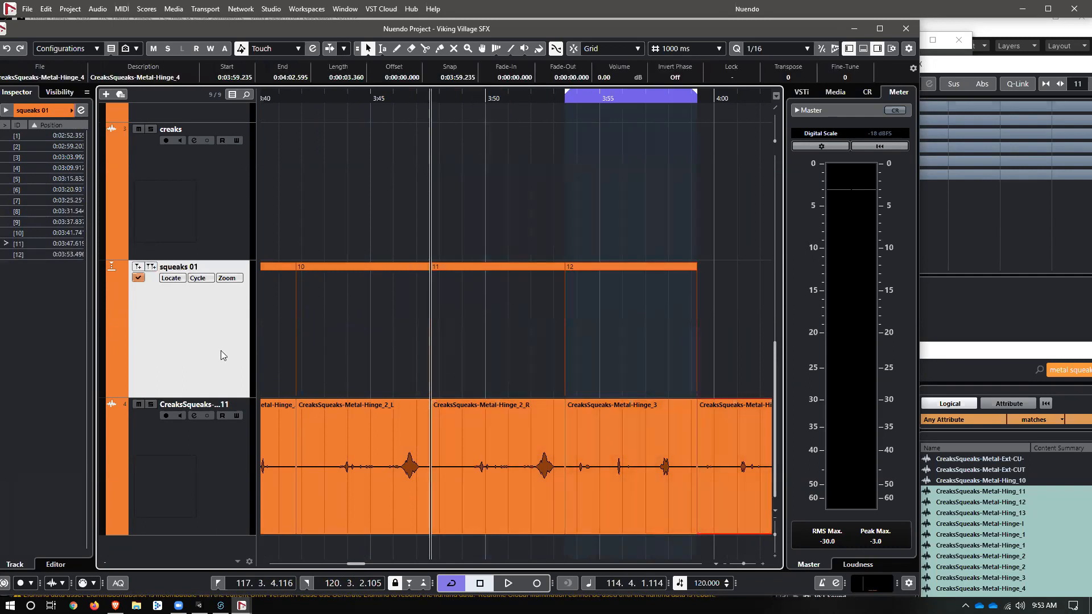
pyautogui.press('p')
pyautogui.click(151, 268)
pyautogui.click(421, 491)
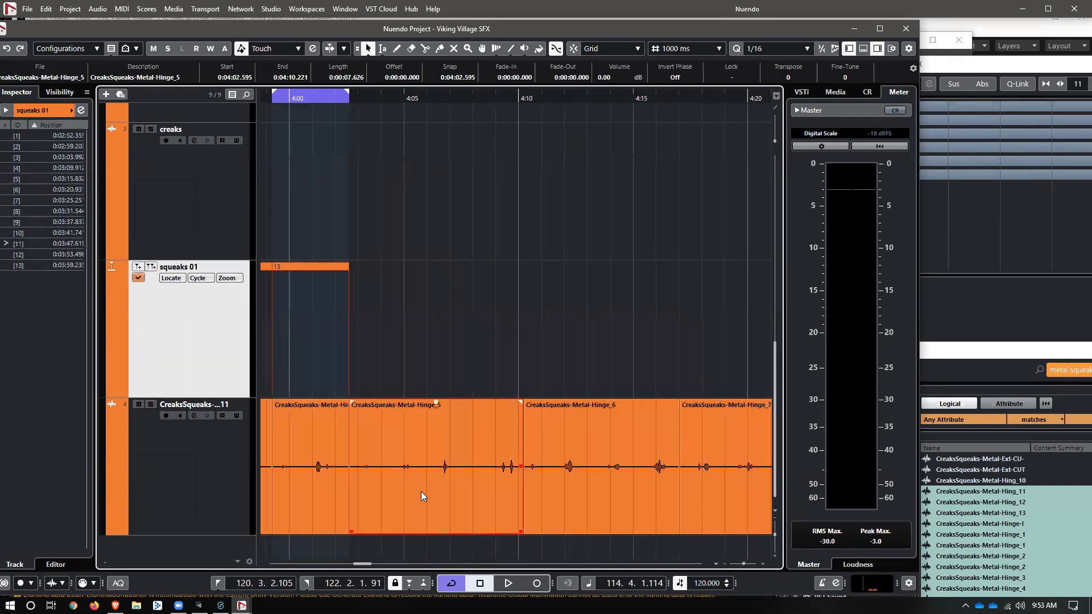
pyautogui.press('p')
pyautogui.click(151, 267)
# Set the locators to CreaksSqueaks-Metal-Hinge_6 and CreaksSqueaks-Metal-Hinge_7 in turn, adding a cycle marker on squeaks 01 for each
pyautogui.click(611, 478)
pyautogui.press('p')
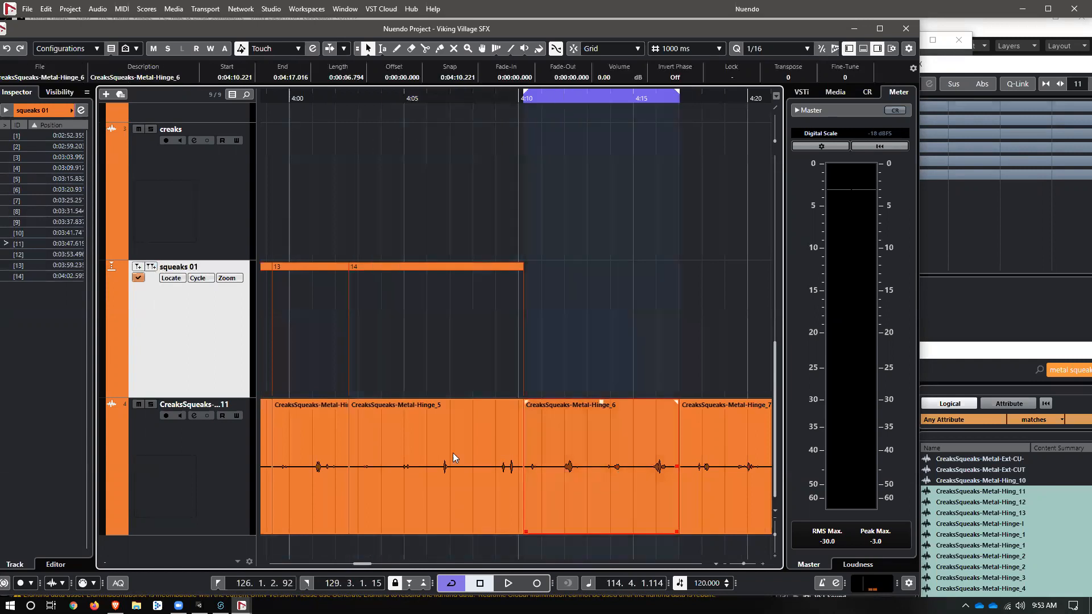
pyautogui.click(151, 268)
pyautogui.click(719, 482)
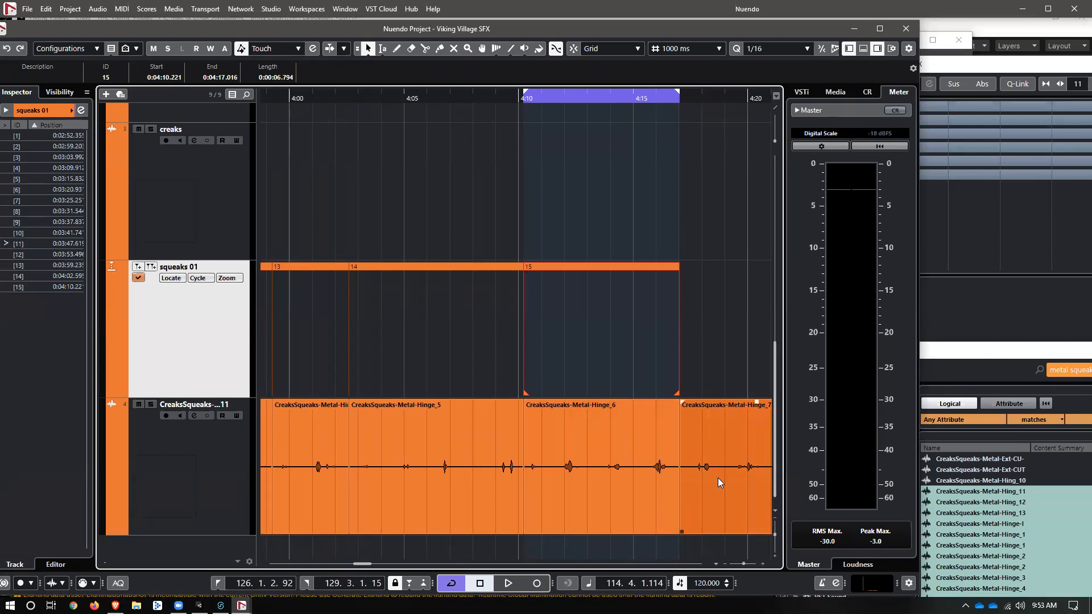
pyautogui.press('p')
pyautogui.click(151, 266)
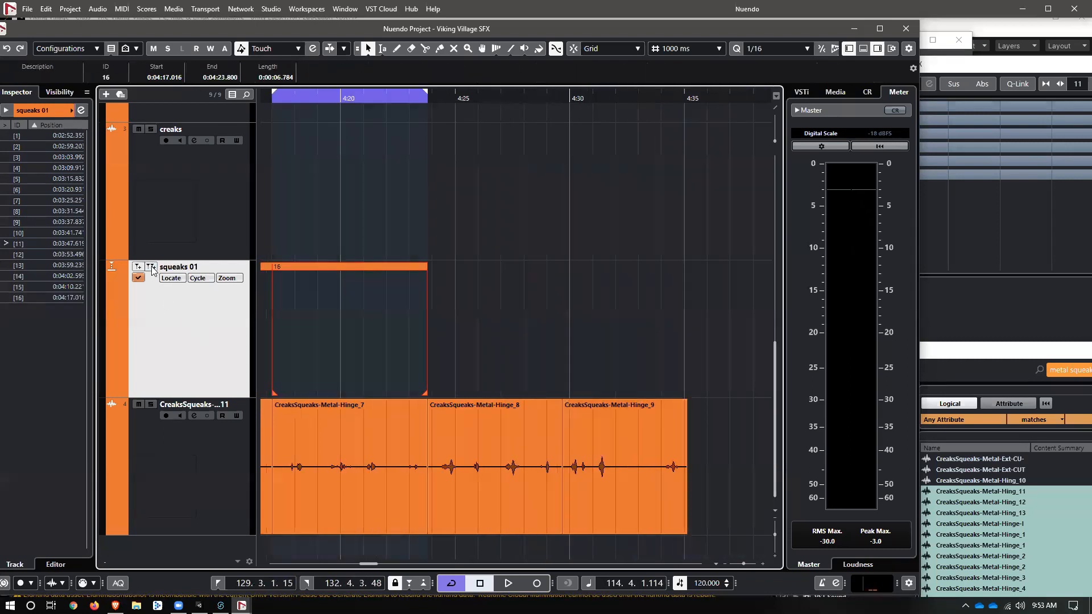
# Add cycle markers on squeaks 01 spanning the last two squeak events, CreaksSqueaks-Metal-Hinge_8 and CreaksSqueaks-Metal-Hinge_9, with the locators set to each
pyautogui.click(523, 475)
pyautogui.press('p')
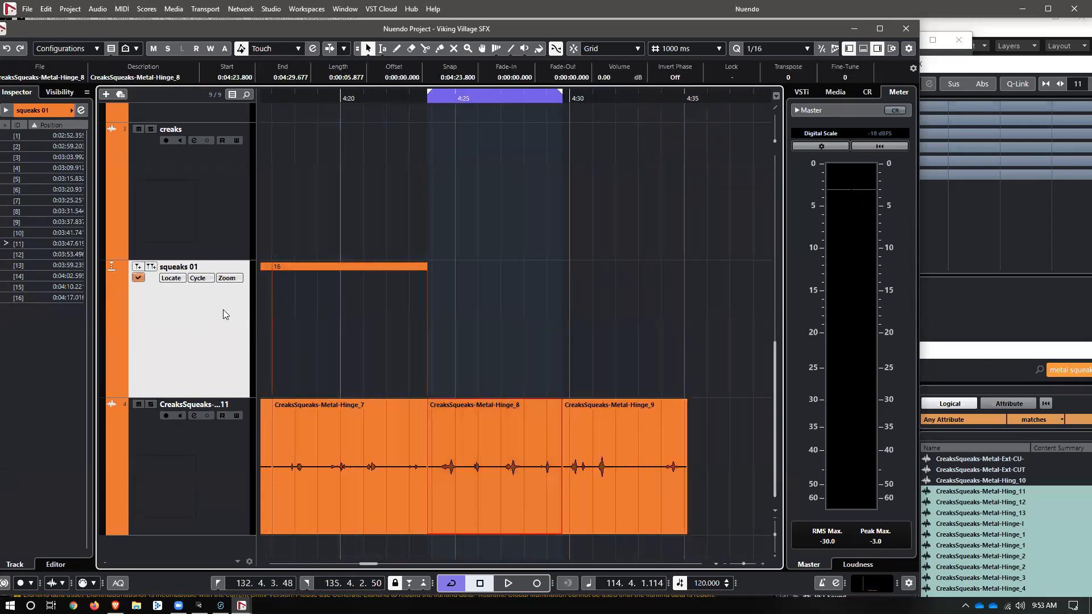
pyautogui.click(151, 267)
pyautogui.click(641, 462)
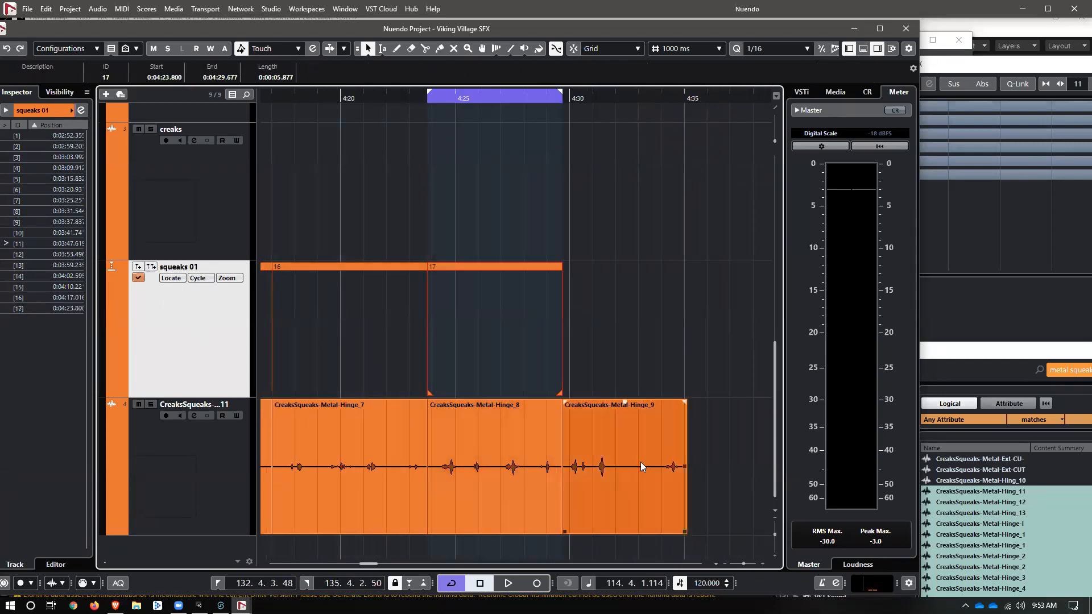
pyautogui.press('p')
pyautogui.click(151, 267)
pyautogui.click(699, 418)
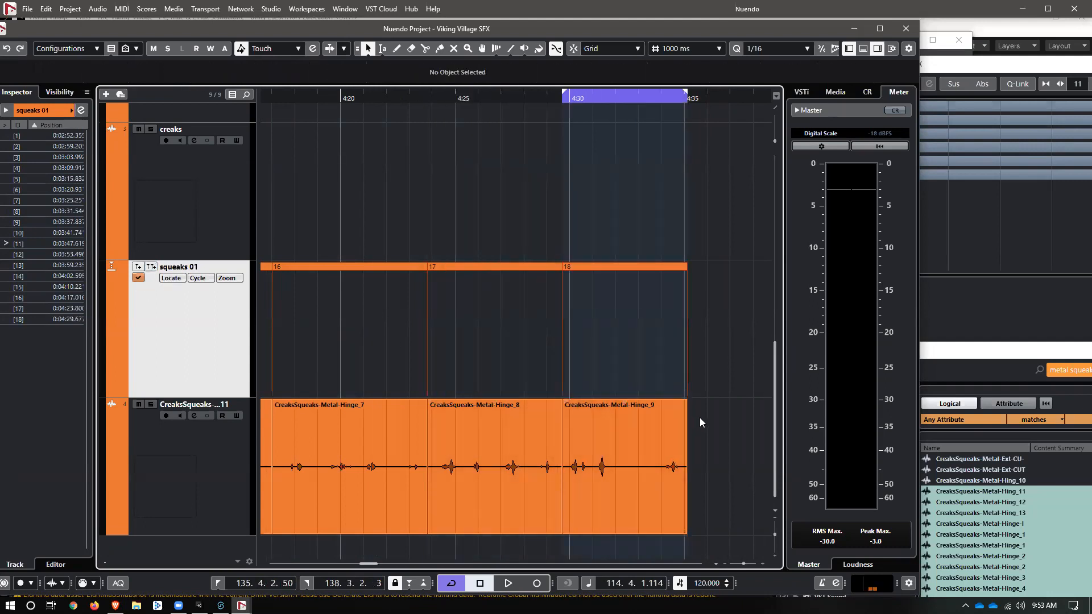
# Review the full run of squeak cycle markers against the audio events and return to the wood creak events
pyautogui.click(581, 427)
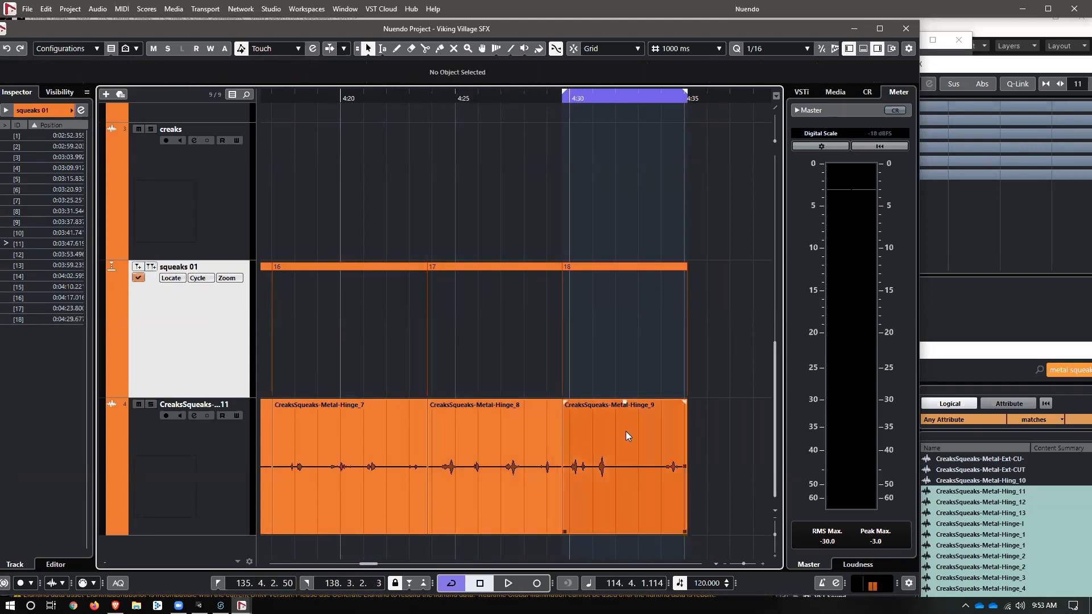
pyautogui.press('g')
pyautogui.press('g')
pyautogui.press('g')
pyautogui.press('g')
pyautogui.press('g')
pyautogui.press('g')
pyautogui.press('g')
pyautogui.press('g')
pyautogui.press('g')
pyautogui.press('g')
pyautogui.press('g')
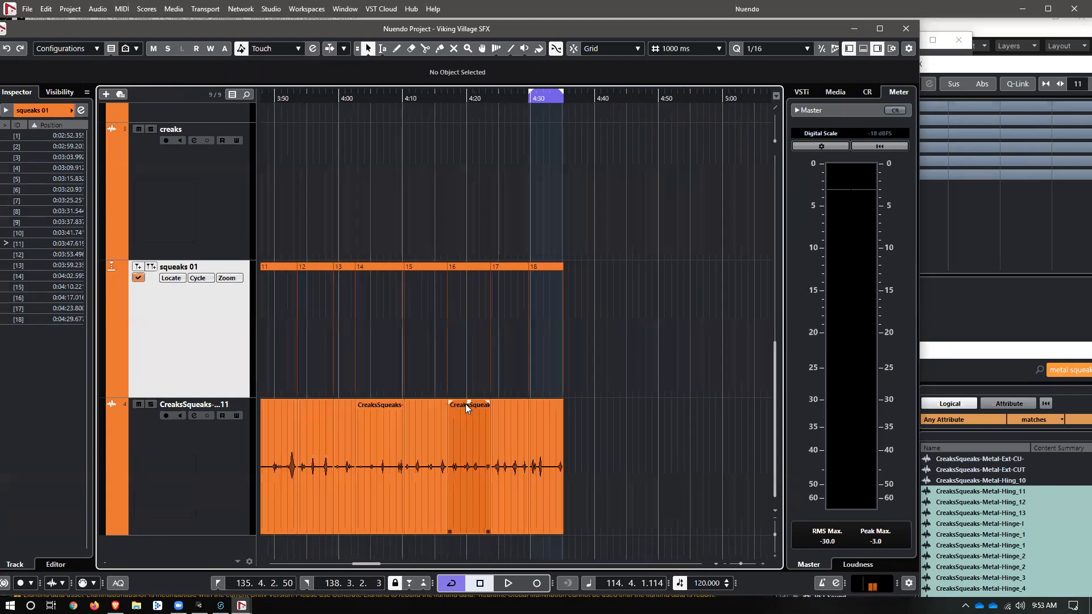
pyautogui.moveTo(286, 98); pyautogui.dragTo(285, 123)
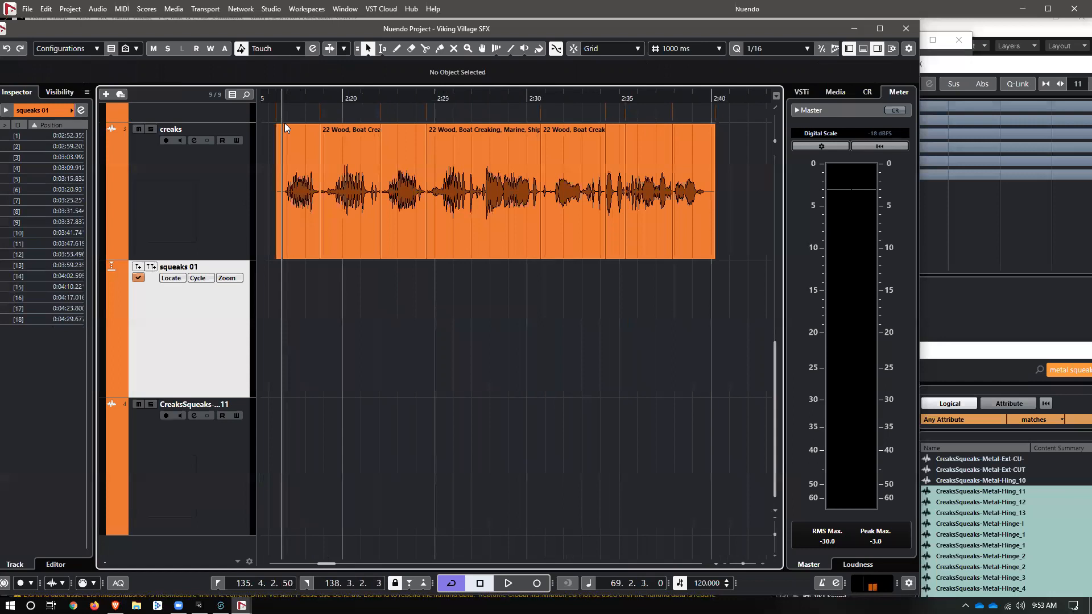
pyautogui.click(253, 209)
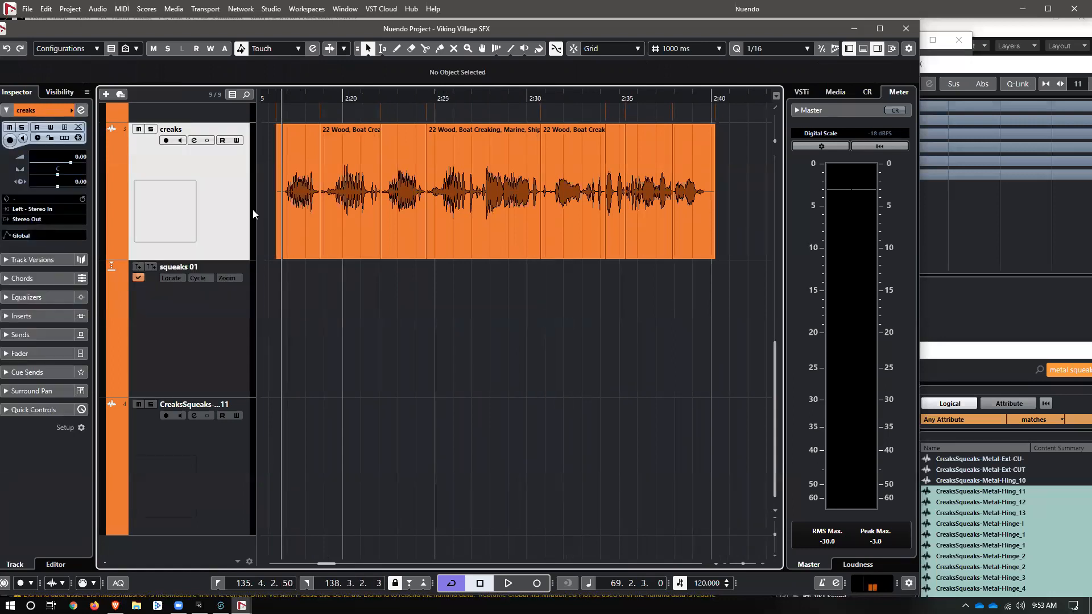
pyautogui.hotkey('ctrl', 'shift', 'e')
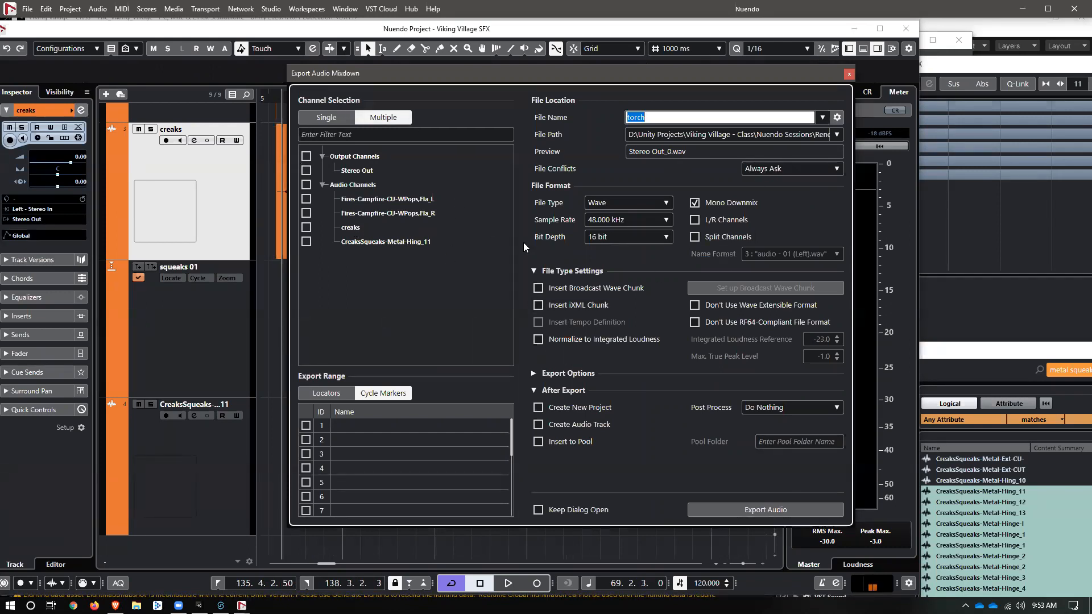
pyautogui.click(218, 443)
pyautogui.click(848, 74)
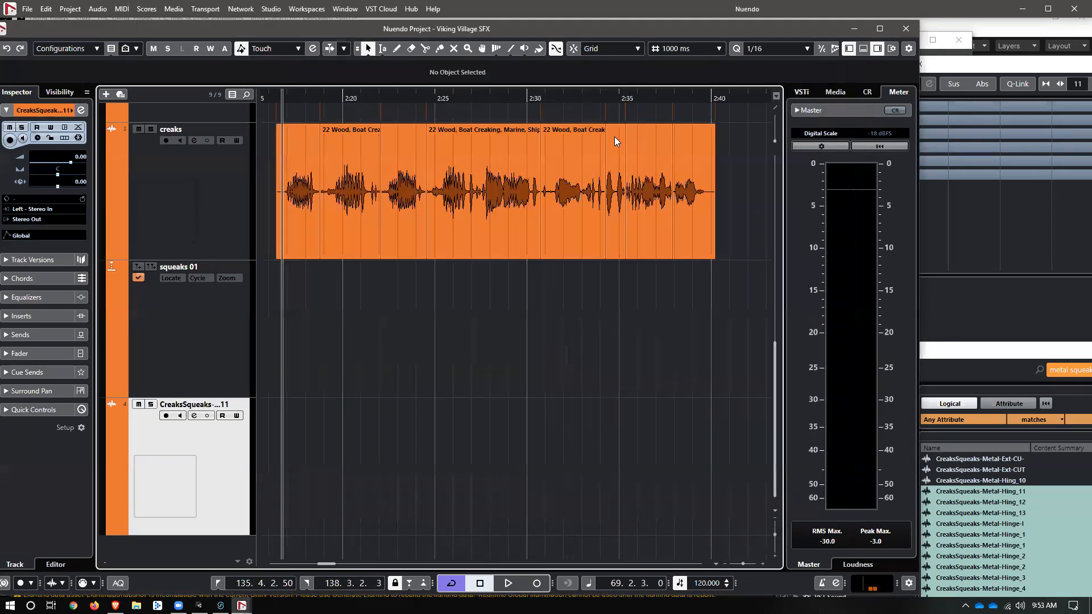
# Rename the metal squeak audio track as squeaks
pyautogui.rightClick(201, 404)
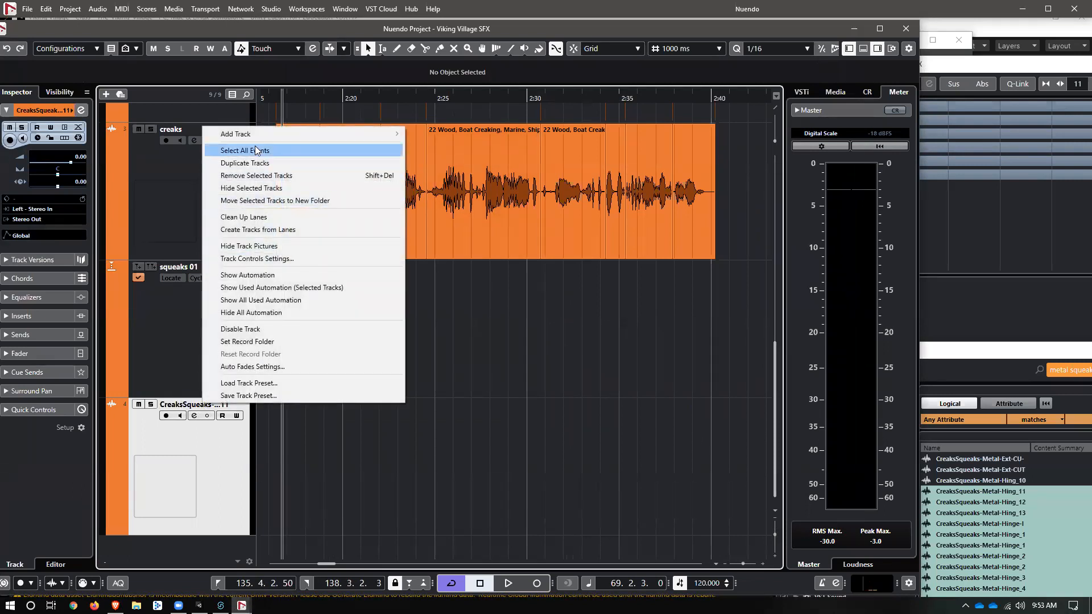
pyautogui.click(211, 508)
pyautogui.doubleClick(192, 404)
pyautogui.write('squ')
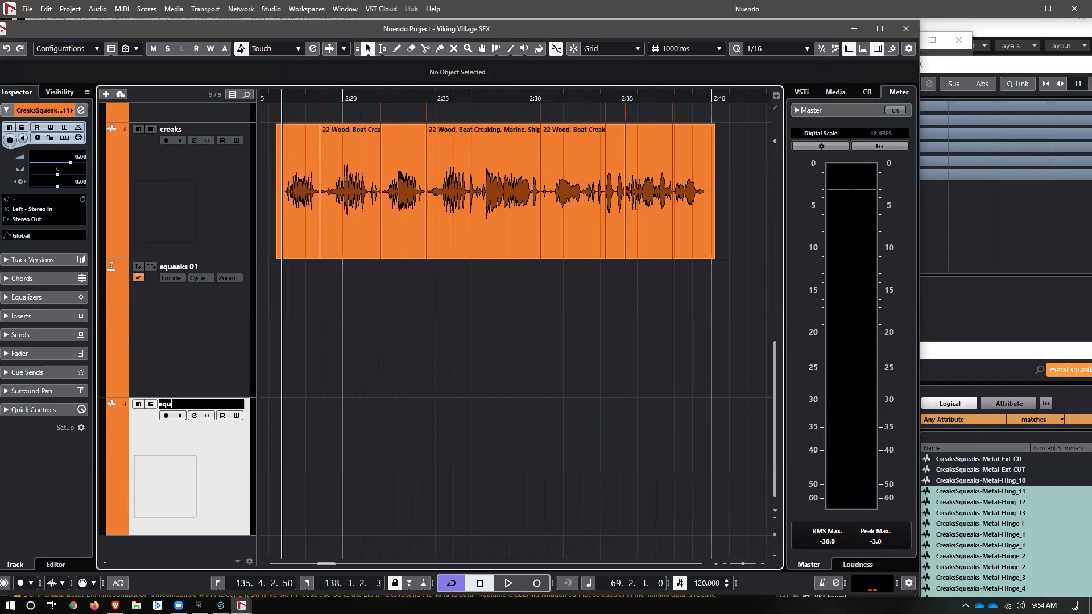
pyautogui.write('eaks')
pyautogui.press('Return')
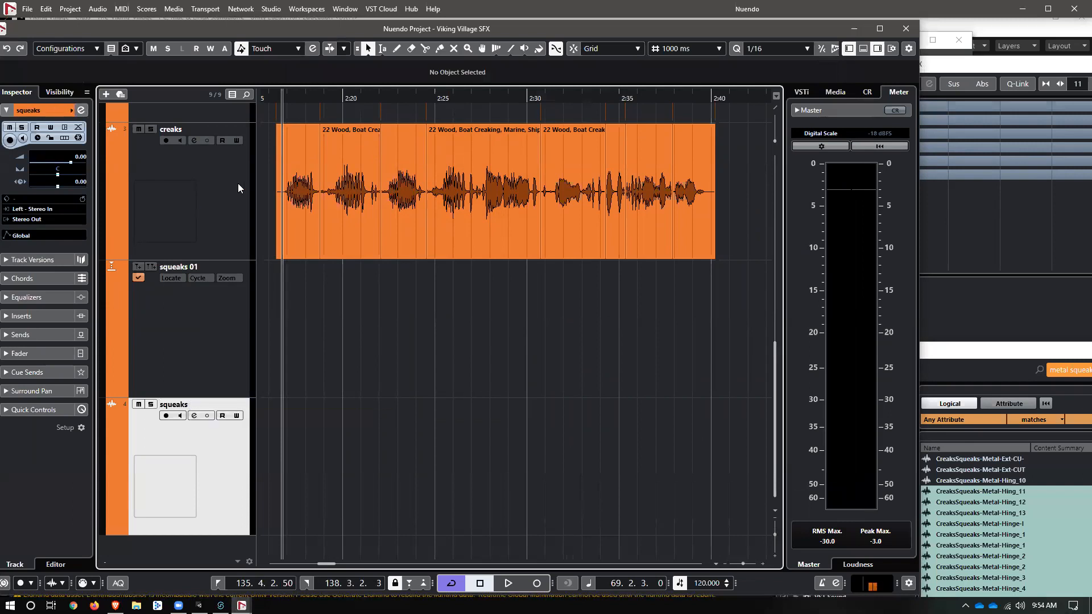
# Set up an audio mixdown export of the single creaks channel, with cycle markers as the export range
pyautogui.hotkey('ctrl', 'shift', 'e')
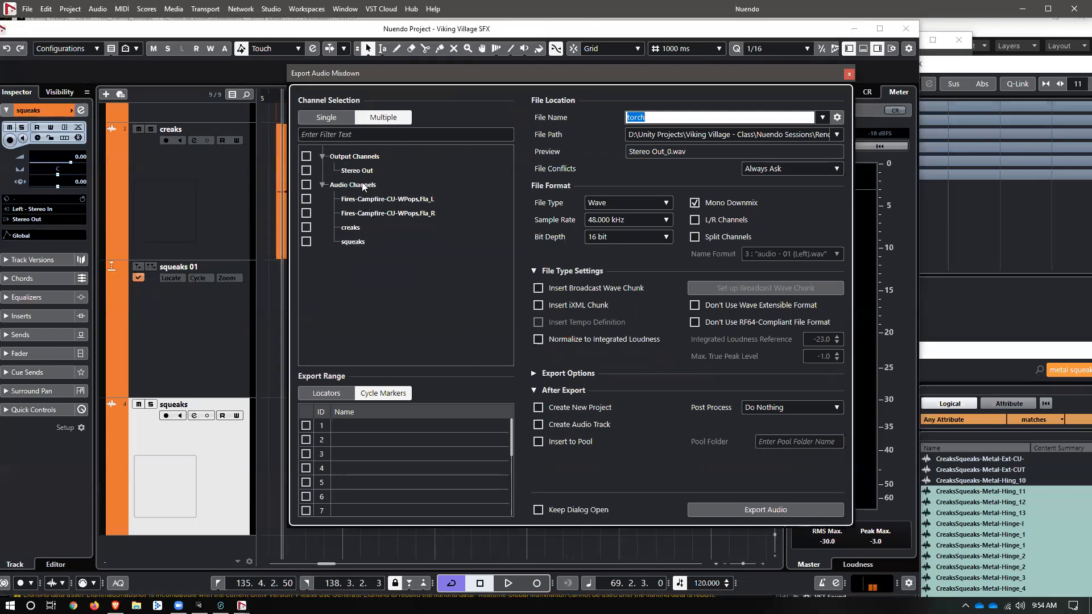
pyautogui.click(340, 118)
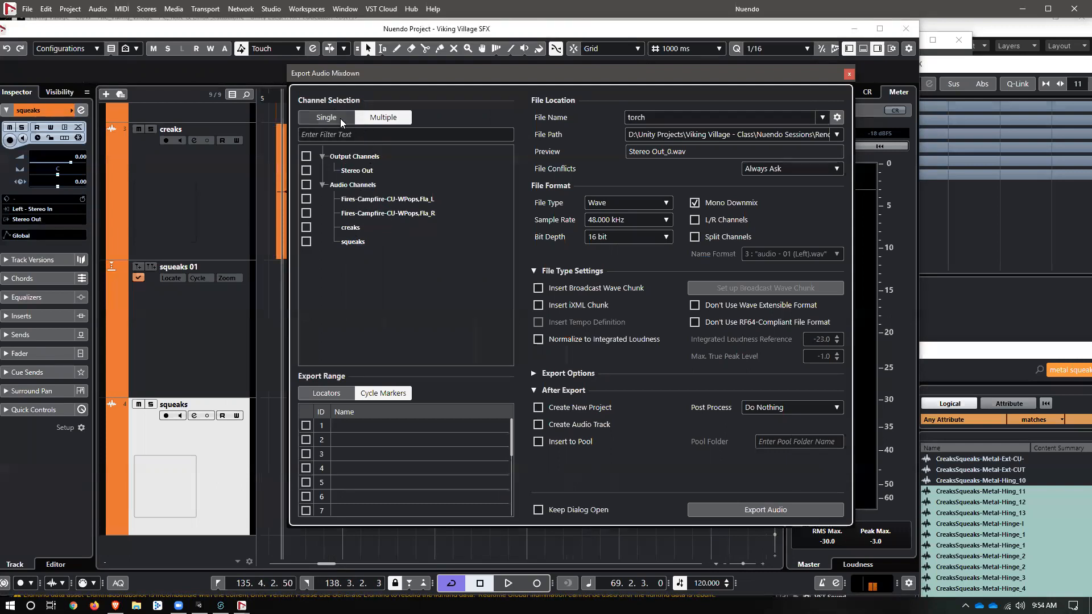
pyautogui.click(351, 117)
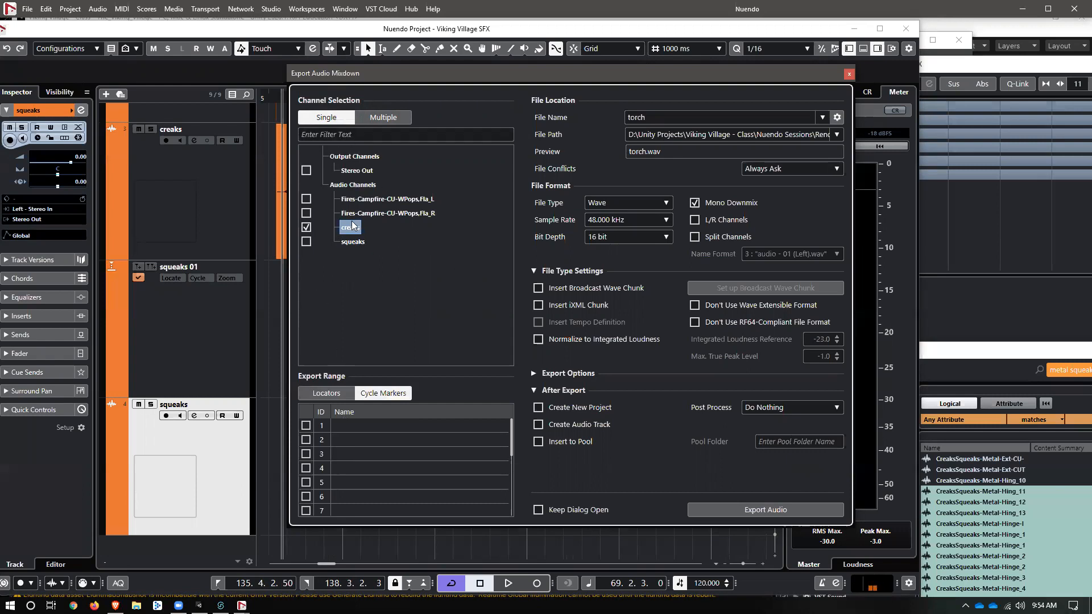
pyautogui.click(348, 392)
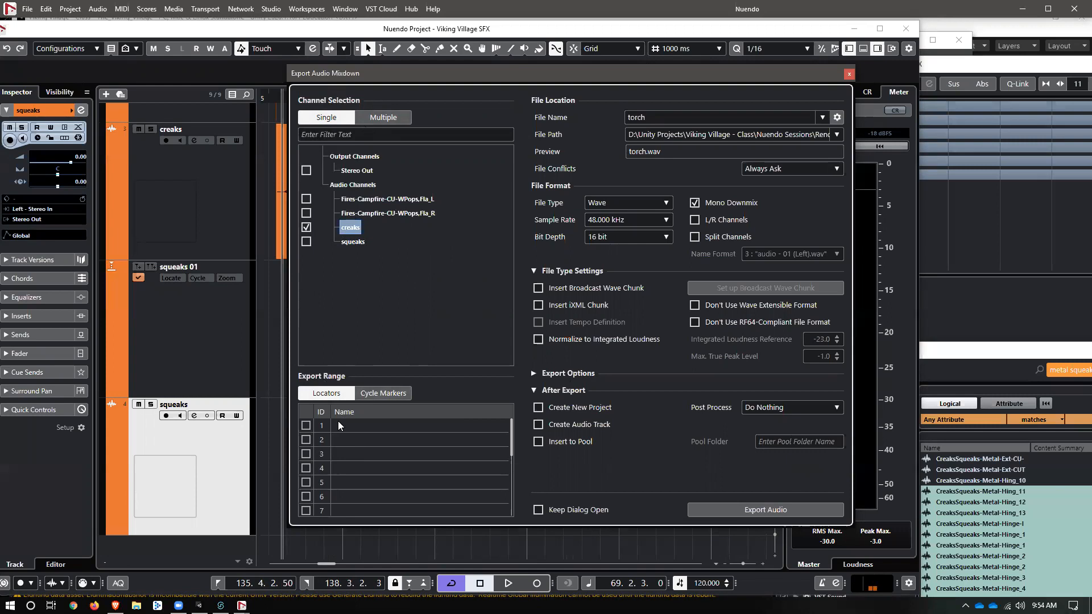
pyautogui.click(378, 392)
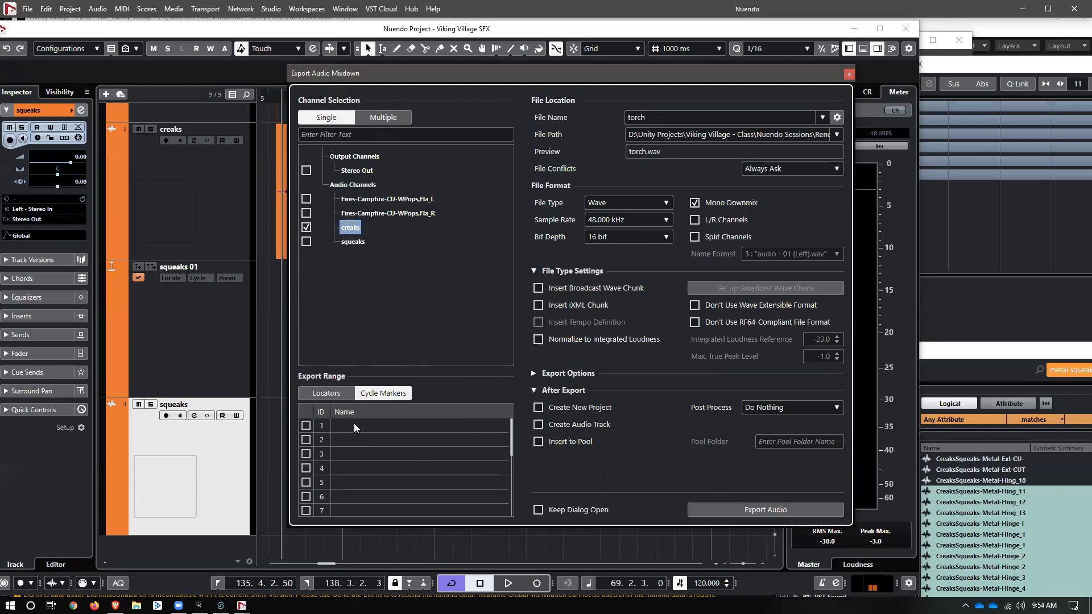
# Check which marker track the export's cycle marker list belongs to by selecting different tracks, and close the export settings
pyautogui.click(230, 221)
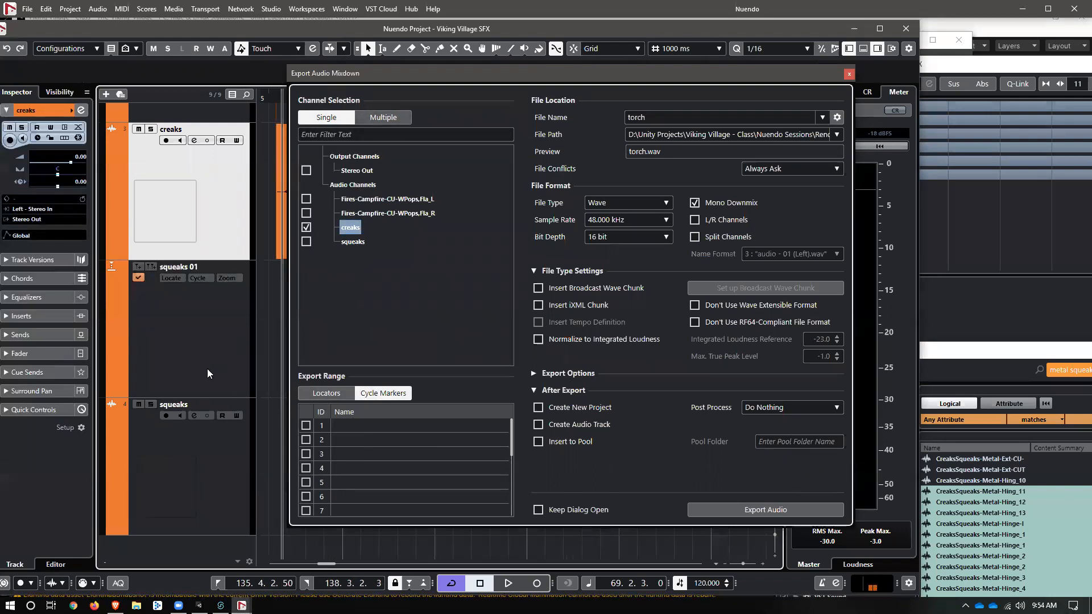
pyautogui.scroll(-4, 388, 461)
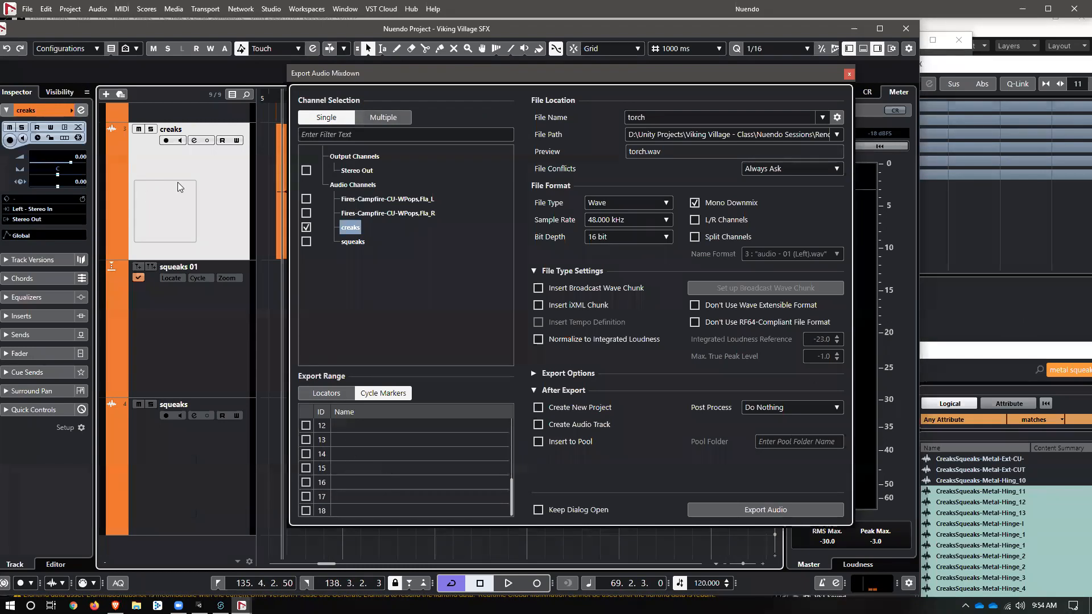
pyautogui.click(216, 330)
pyautogui.click(243, 198)
pyautogui.click(849, 74)
# Examine the cycle markers above the wood creak events and compare them with those on squeaks 01
pyautogui.scroll(3, 407, 425)
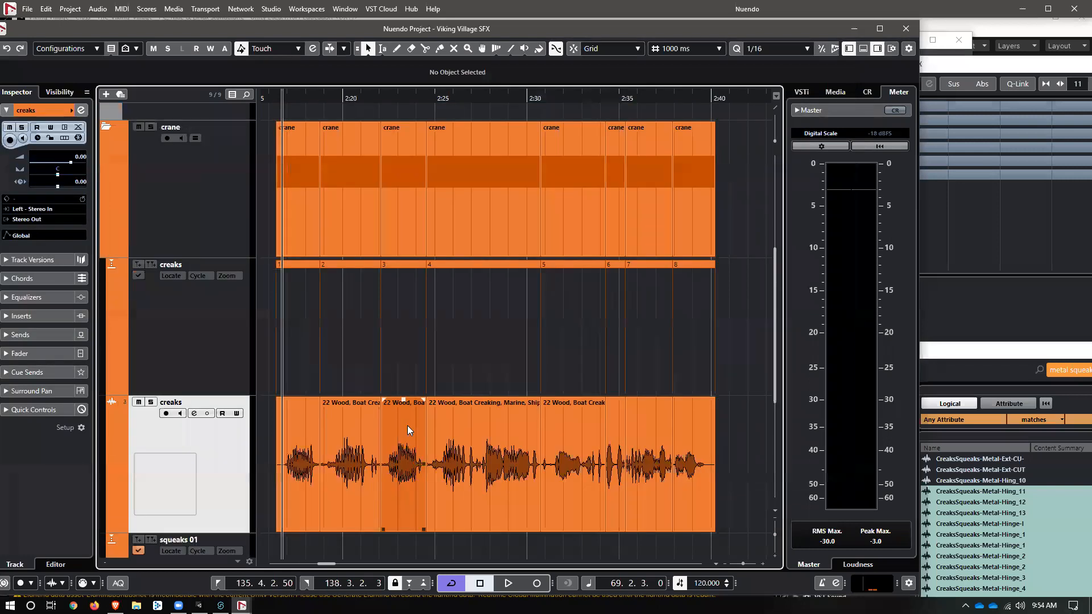
pyautogui.scroll(2, 408, 425)
pyautogui.press('g')
pyautogui.press('g')
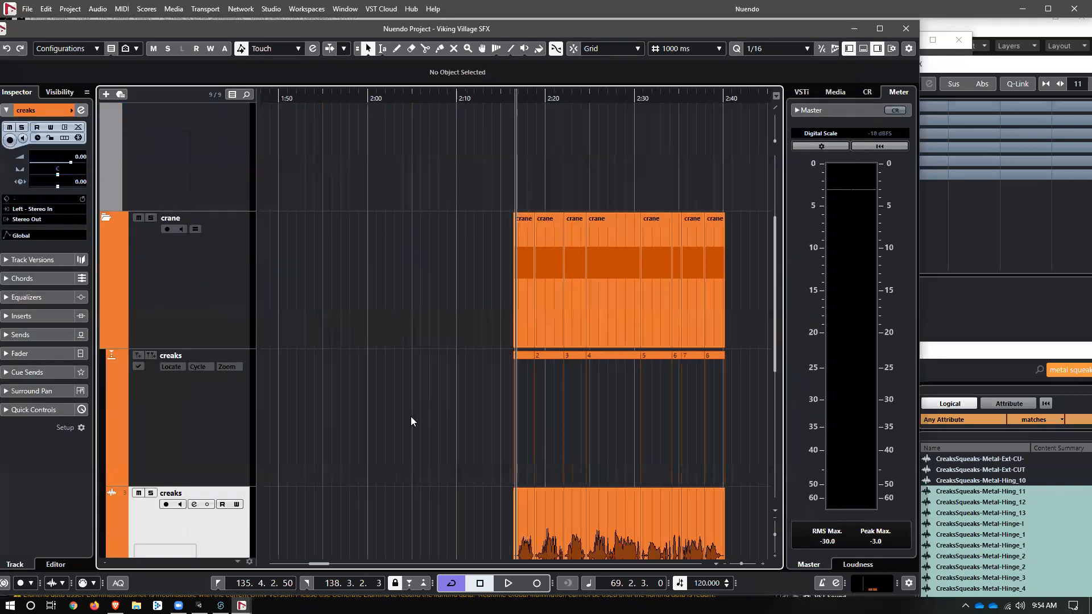
pyautogui.press('g')
pyautogui.press('g')
pyautogui.press('g')
pyautogui.press('g')
pyautogui.scroll(-5, 614, 421)
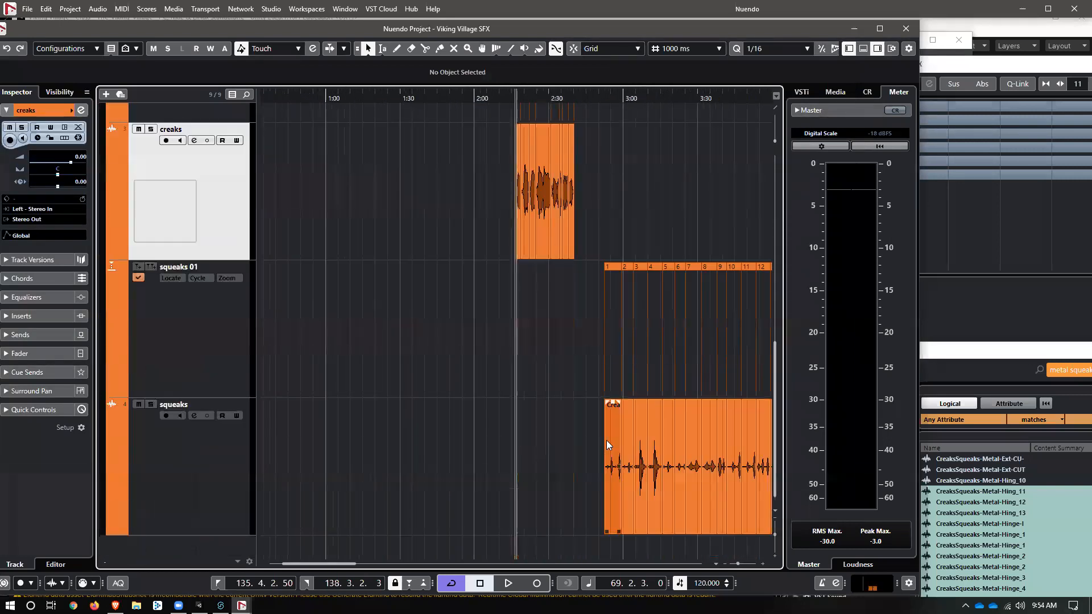
pyautogui.scroll(3, 606, 440)
pyautogui.press('h')
pyautogui.press('h')
pyautogui.press('h')
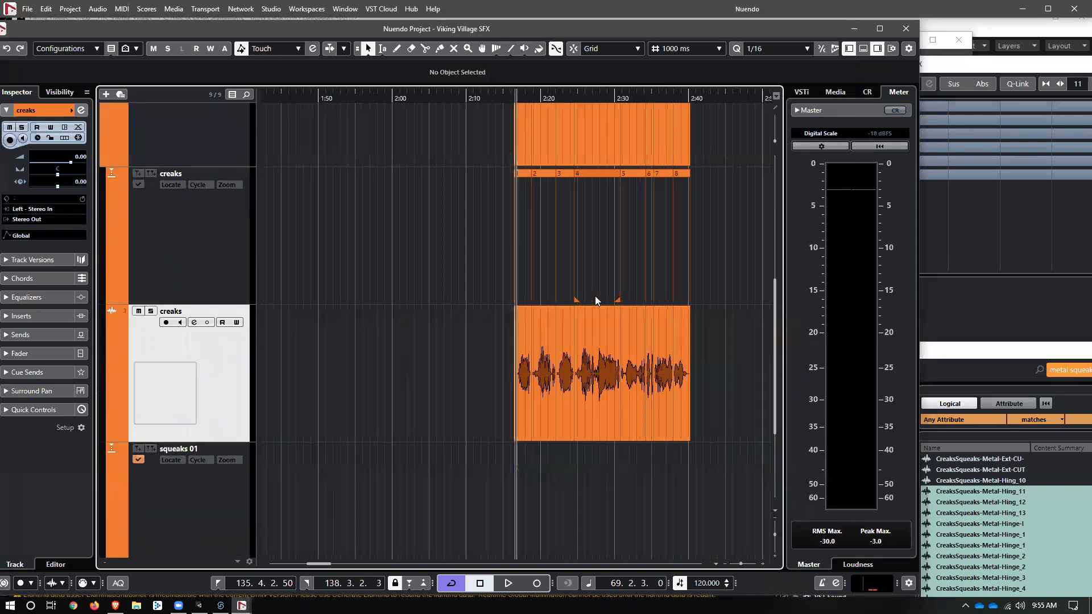
pyautogui.press('h')
pyautogui.press('h')
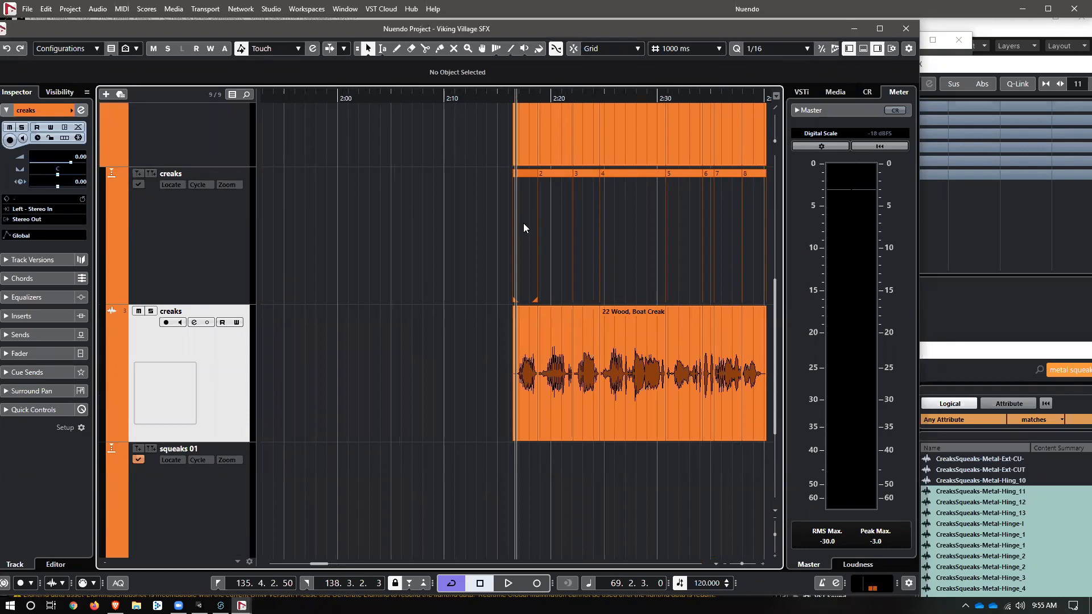
# Give the first cycle marker of the creaks marker track the description creak1 in the marker list
pyautogui.hotkey('ctrl', 'm')
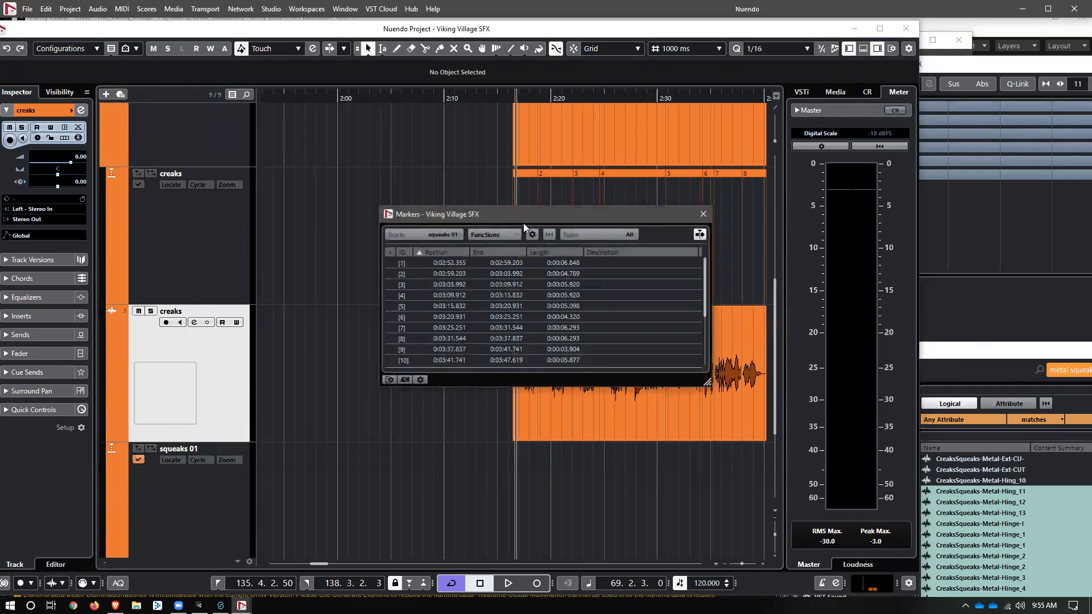
pyautogui.click(459, 235)
pyautogui.click(448, 245)
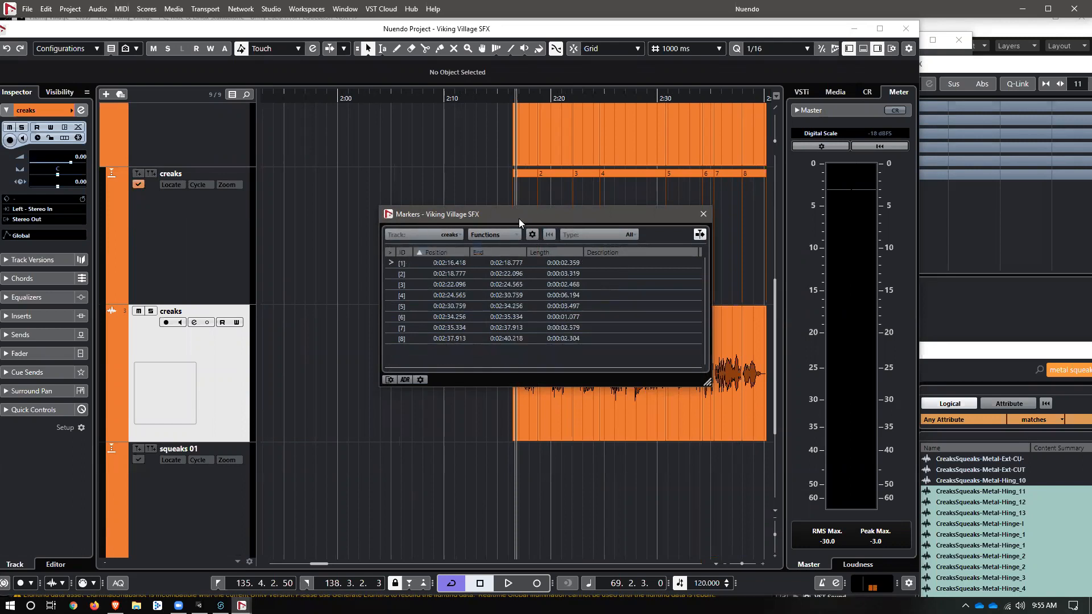
pyautogui.moveTo(520, 218); pyautogui.dragTo(524, 232)
pyautogui.doubleClick(615, 278)
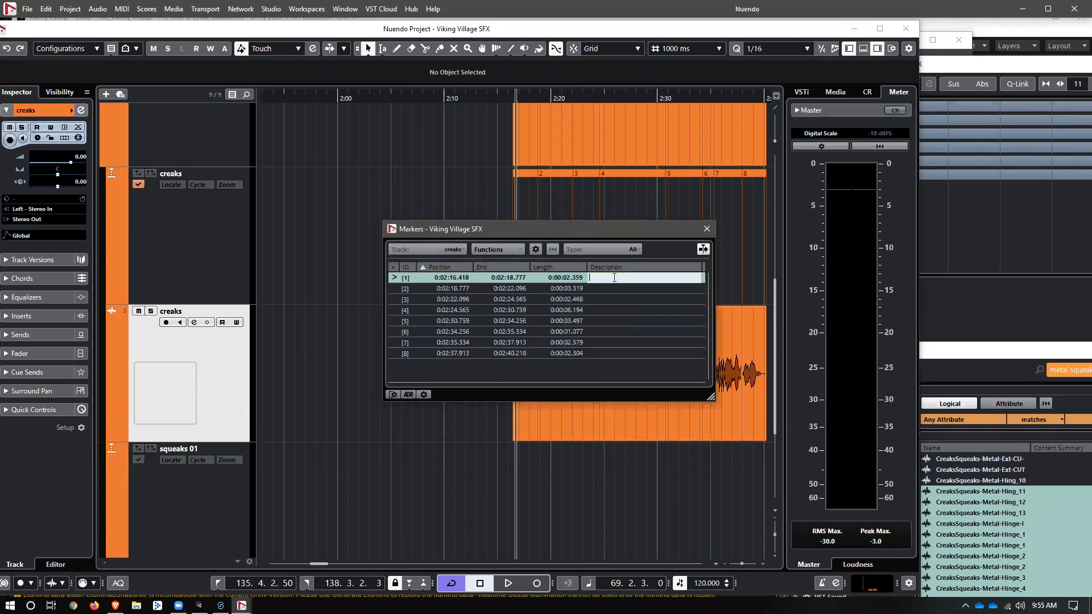
pyautogui.write('creak1')
pyautogui.press('Return')
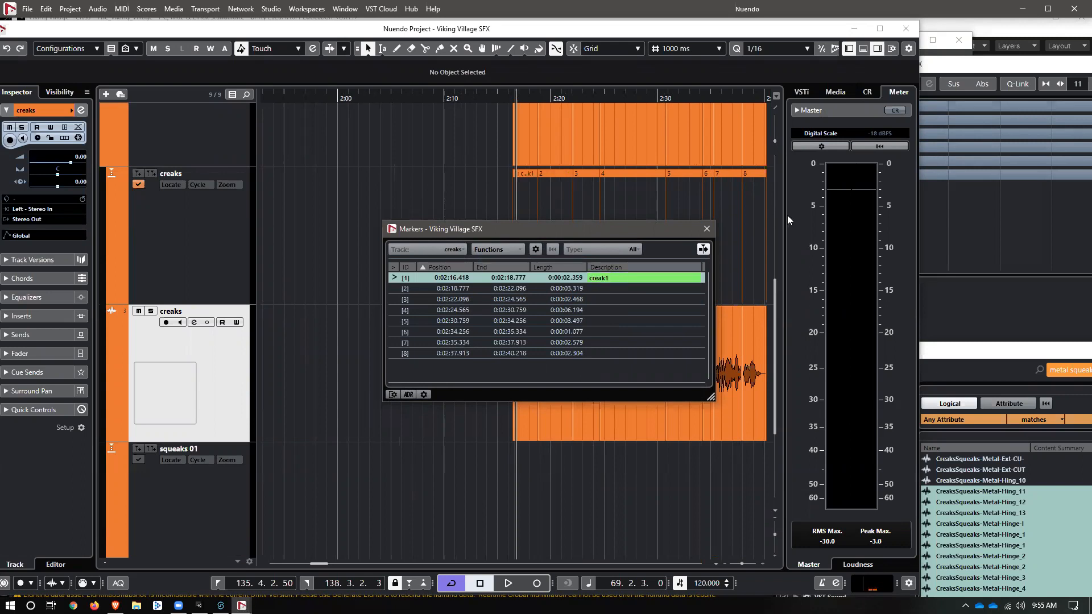
pyautogui.click(707, 229)
# Locate the first squeaks 01 cycle marker and show the squeaks 01 track in the marker list
pyautogui.scroll(-3, 518, 430)
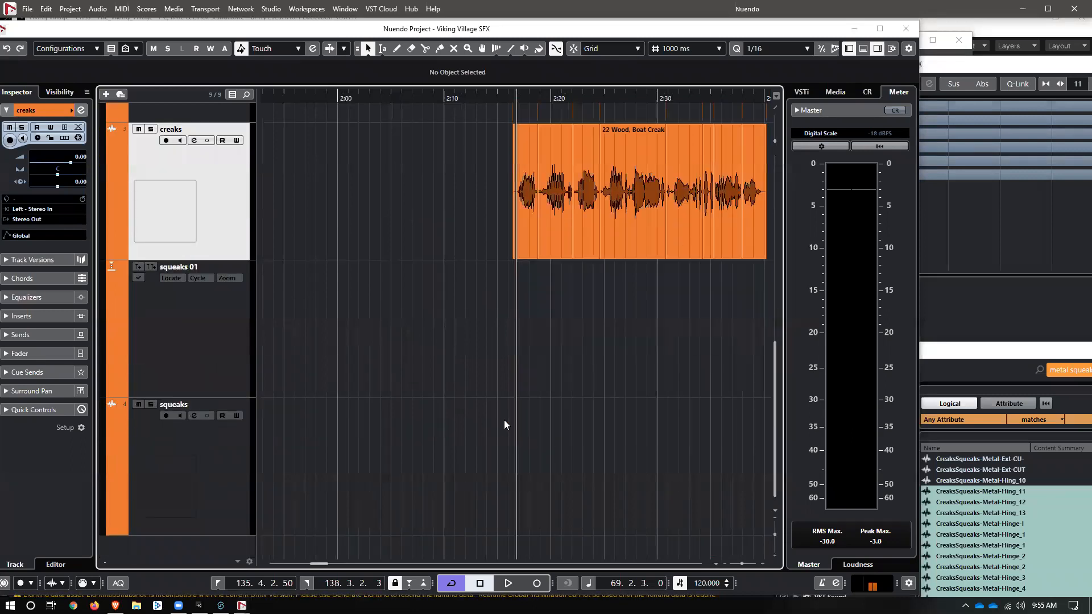
pyautogui.press('g')
pyautogui.press('g')
pyautogui.press('g')
pyautogui.click(684, 265)
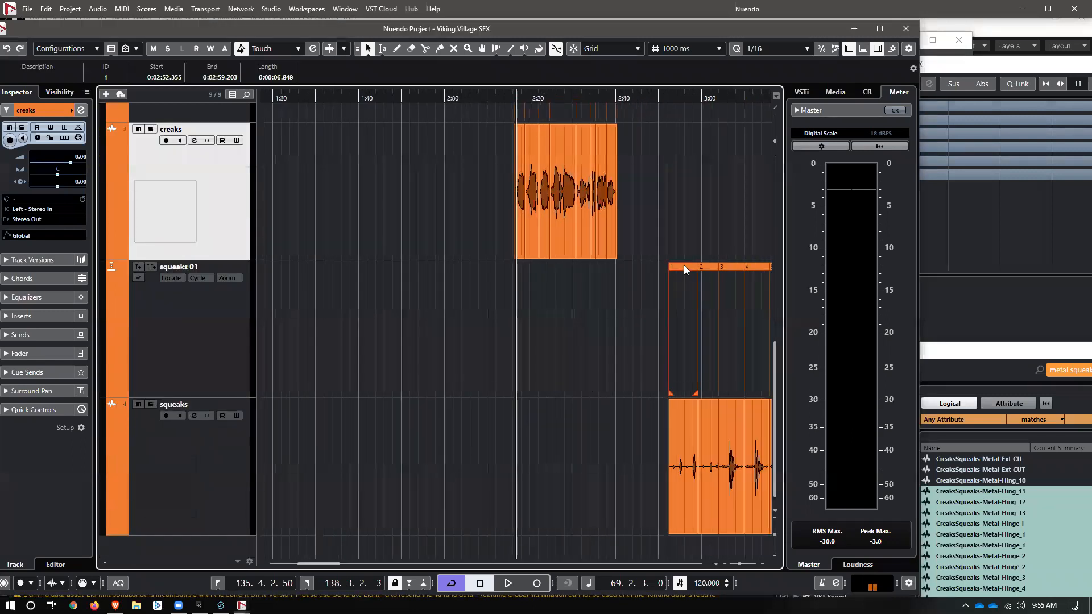
pyautogui.hotkey('ctrl', 'm')
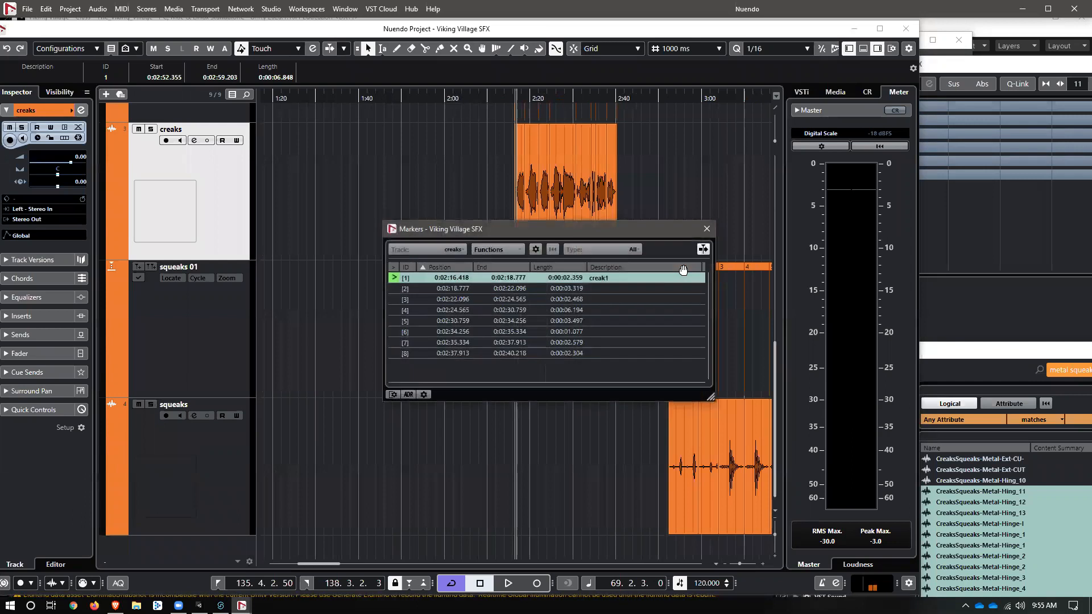
pyautogui.click(447, 255)
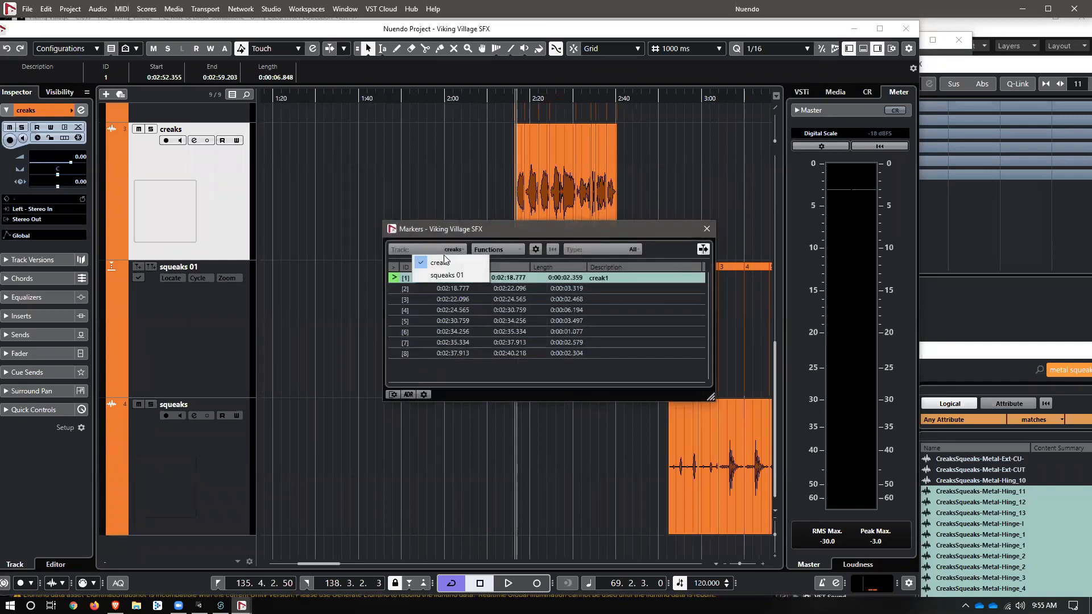
pyautogui.click(450, 276)
pyautogui.scroll(-3, 608, 296)
pyautogui.scroll(3, 606, 304)
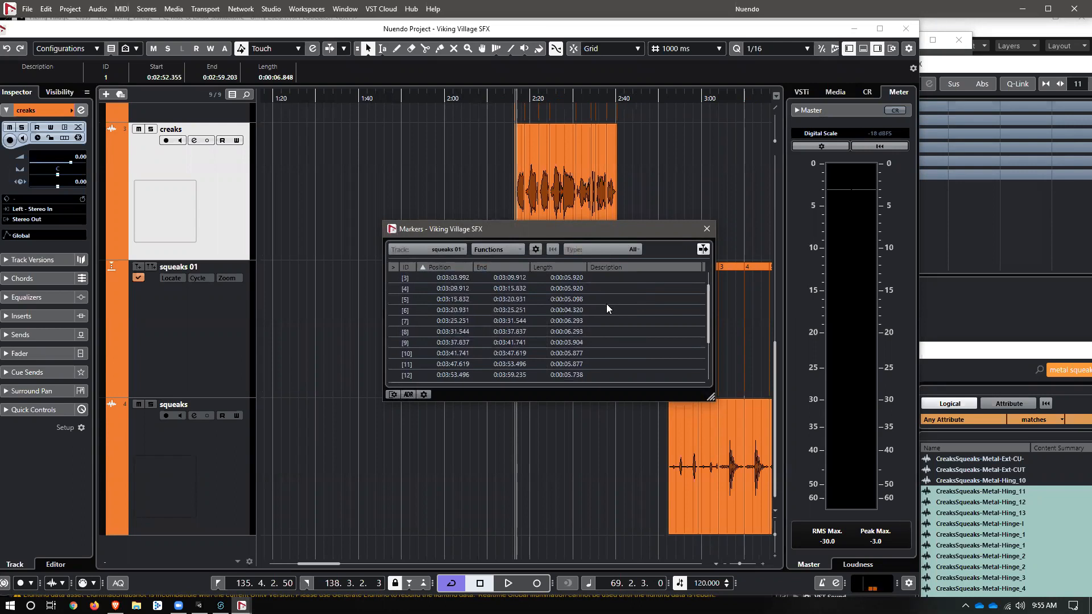
# Describe the first squeaks 01 cycle marker as squeak1 and close the marker list
pyautogui.click(611, 280)
pyautogui.click(611, 280)
pyautogui.write('squie')
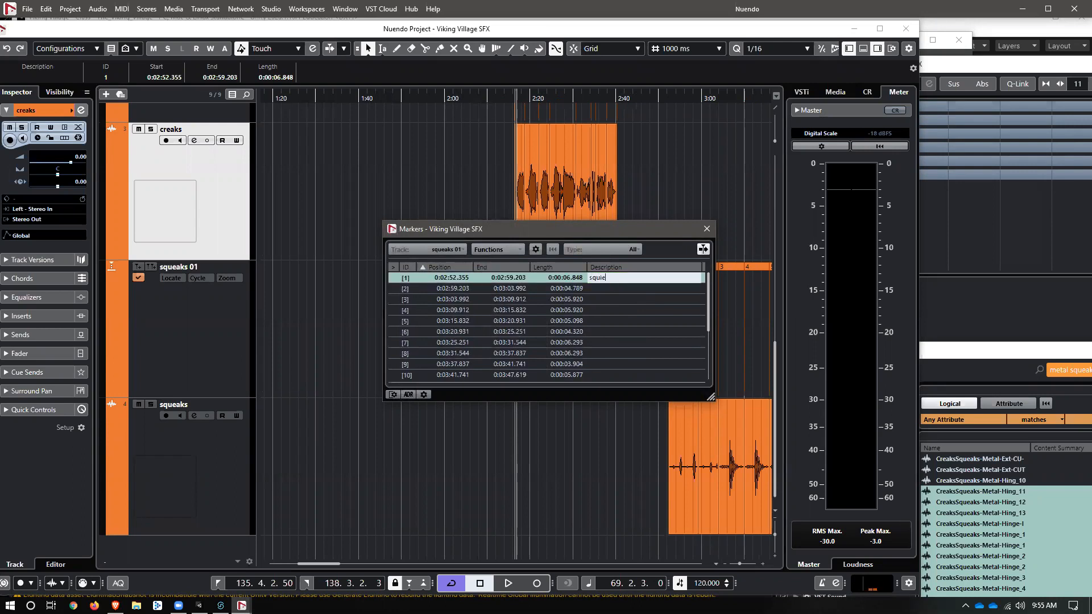
pyautogui.write('uak')
pyautogui.press('BackSpace')
pyautogui.press('BackSpace')
pyautogui.write('ak1')
pyautogui.press('Return')
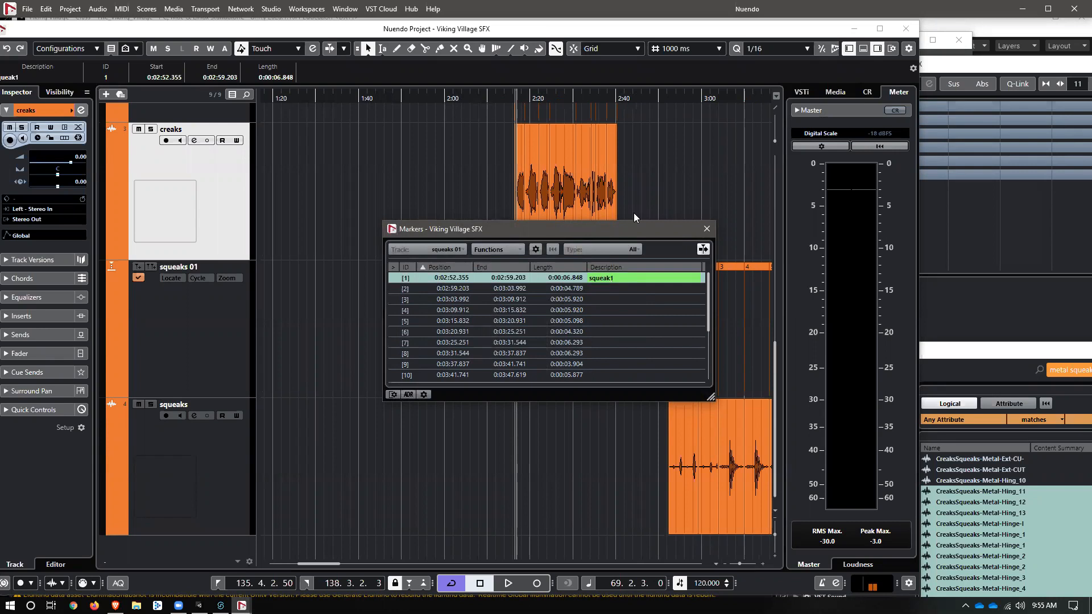
pyautogui.click(707, 229)
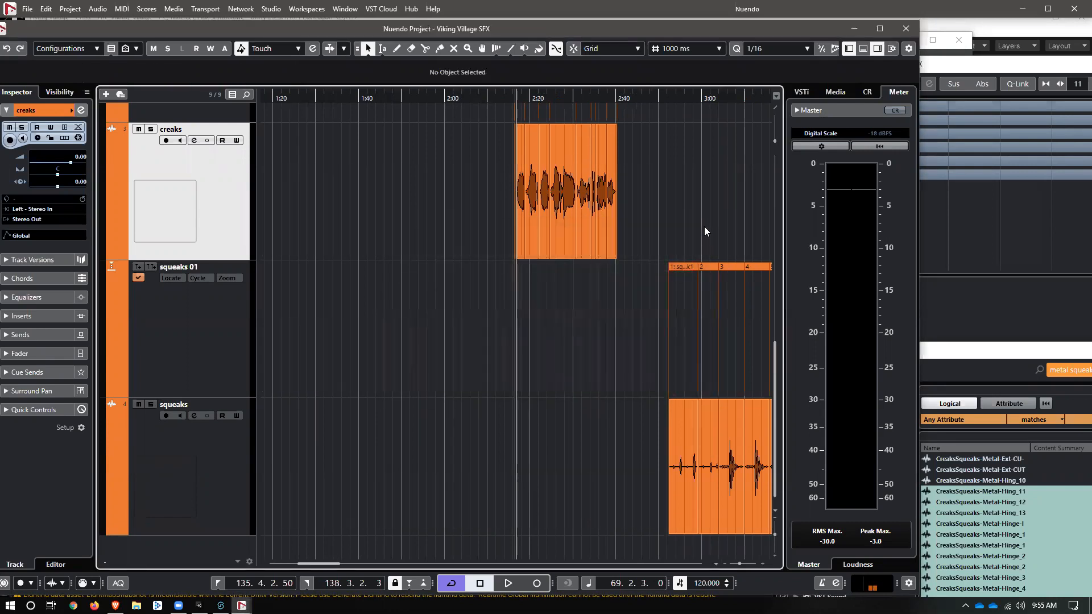
# Check which marker track's cycle markers the audio mixdown export offers, and close it without exporting
pyautogui.hotkey('ctrl', 'shift', 'e')
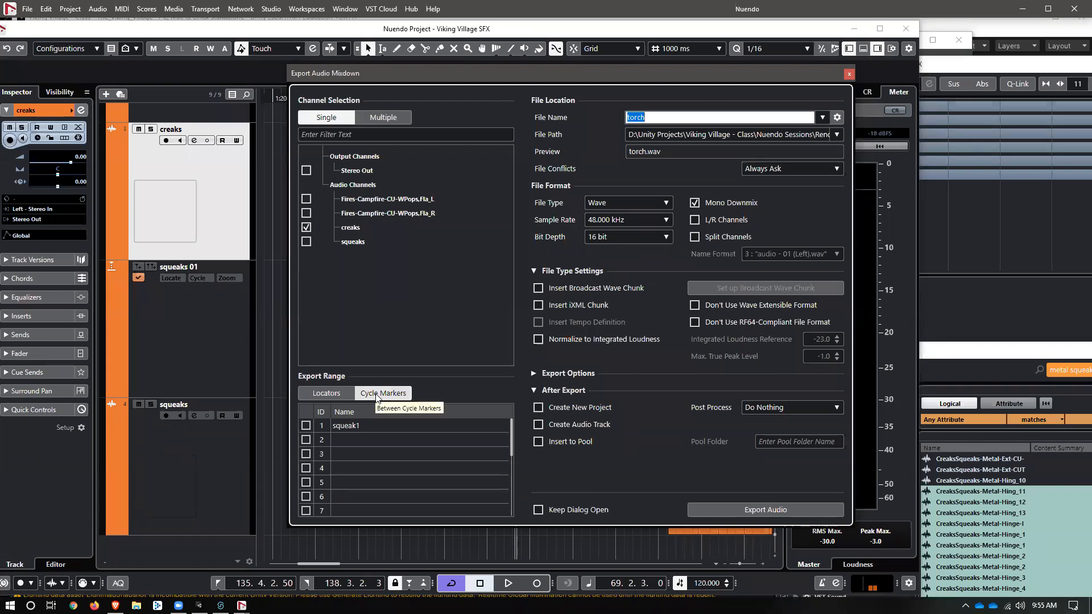
pyautogui.click(346, 395)
pyautogui.click(376, 396)
pyautogui.moveTo(511, 441)
pyautogui.mouseDown()
pyautogui.moveTo(509, 537)
pyautogui.moveTo(509, 434)
pyautogui.mouseUp()
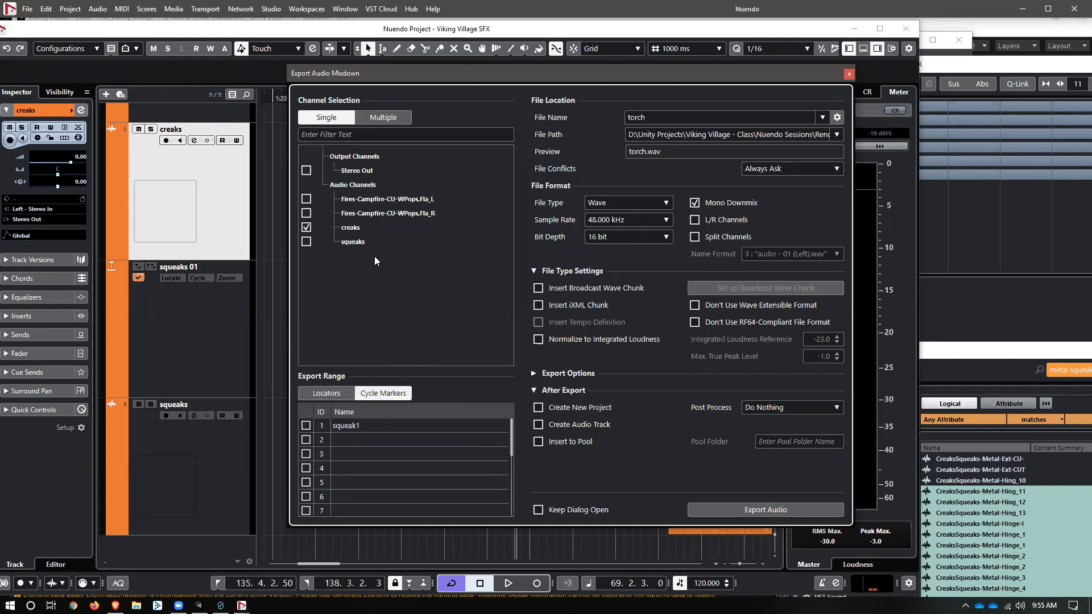
pyautogui.click(173, 317)
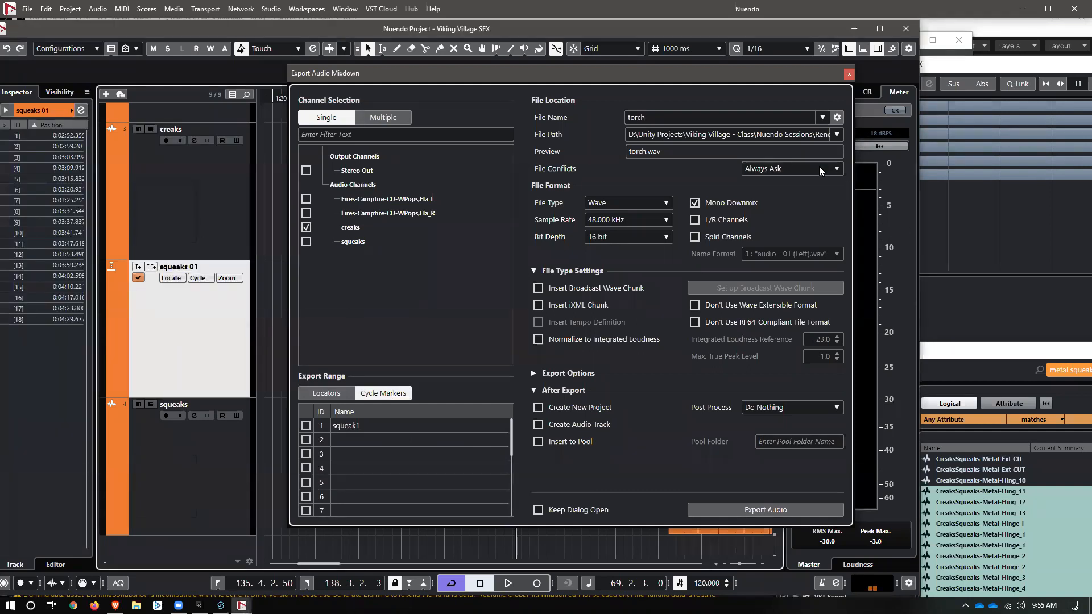
pyautogui.click(849, 74)
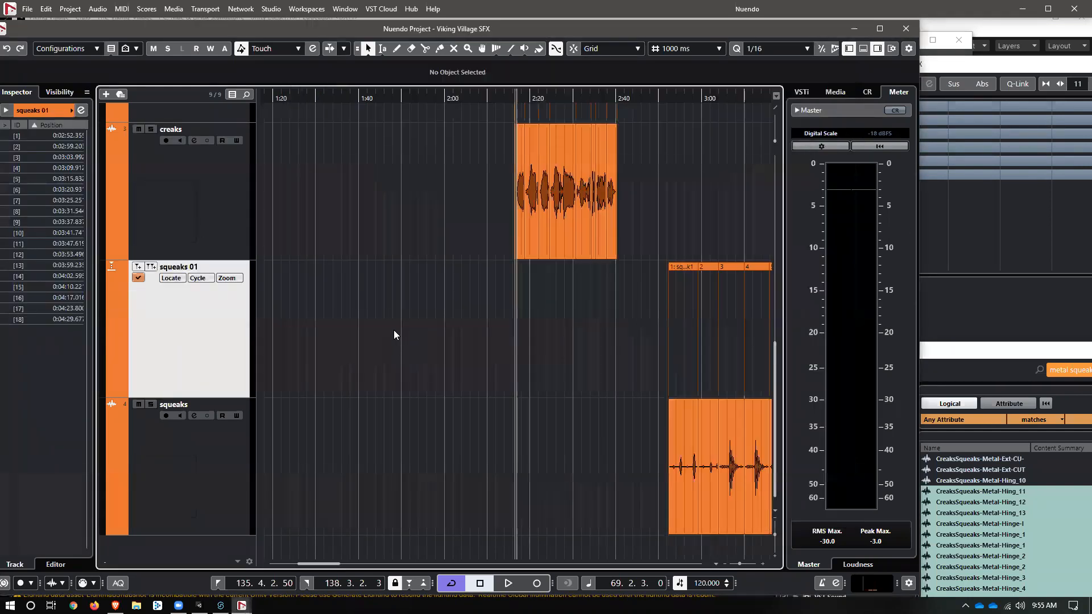
# Make the creaks marker track the active marker track
pyautogui.scroll(3, 208, 321)
pyautogui.click(186, 263)
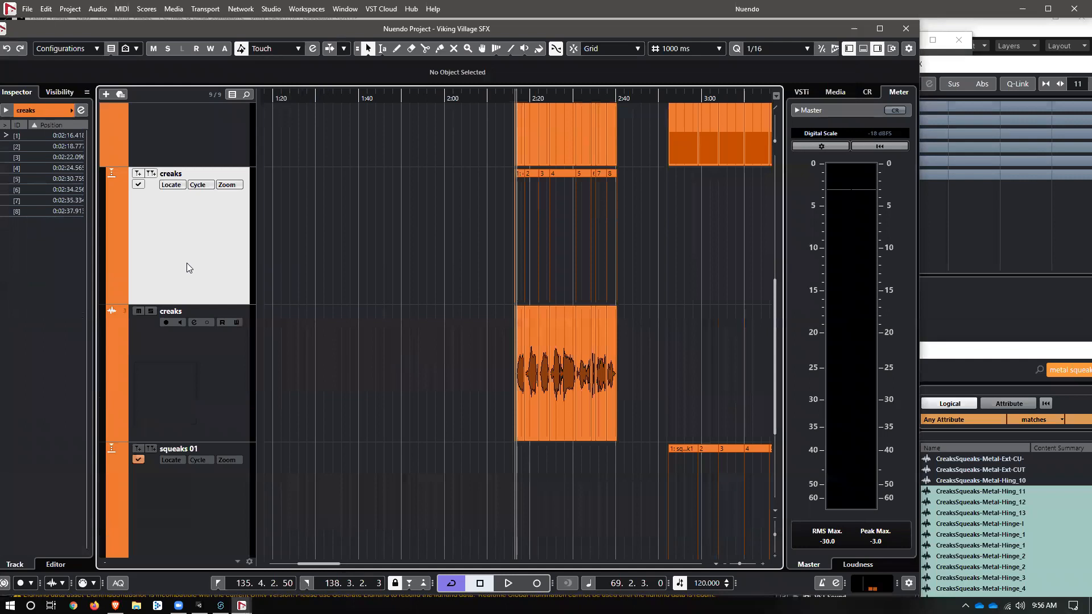
pyautogui.click(138, 184)
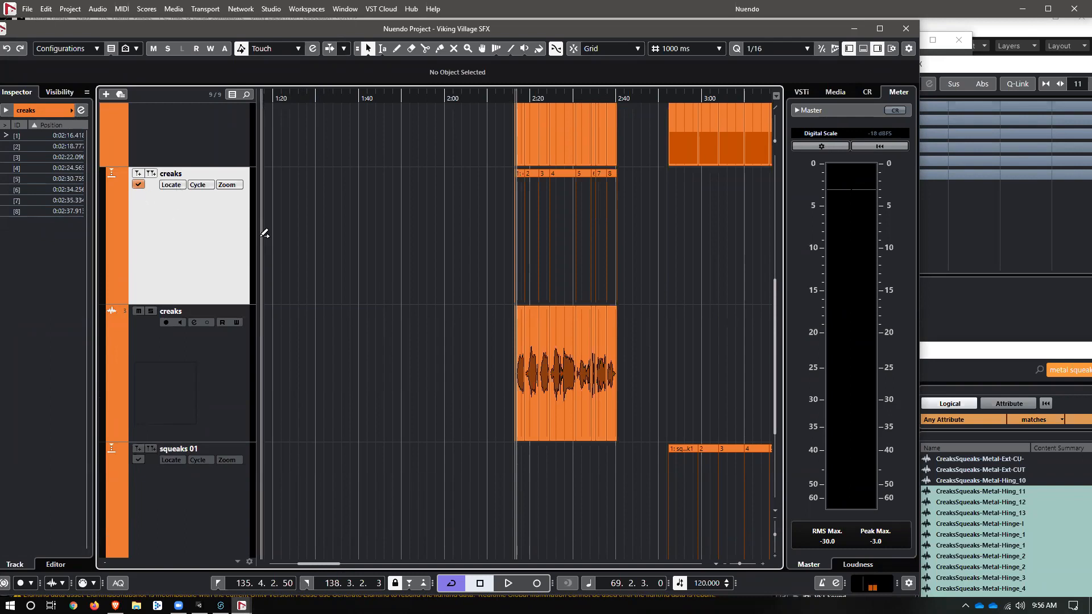
pyautogui.press('F1')
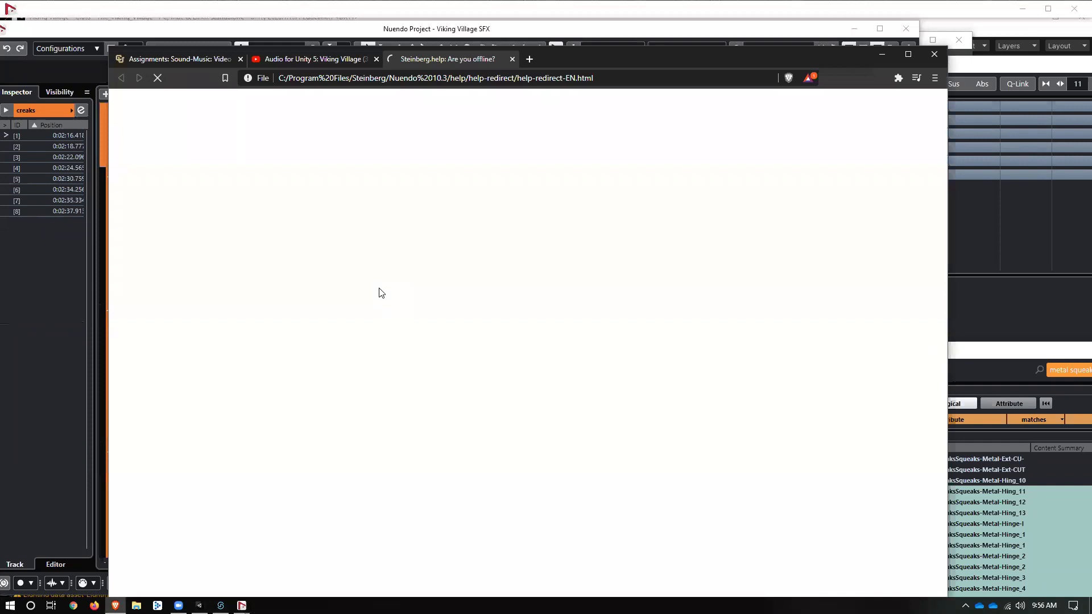
pyautogui.click(934, 53)
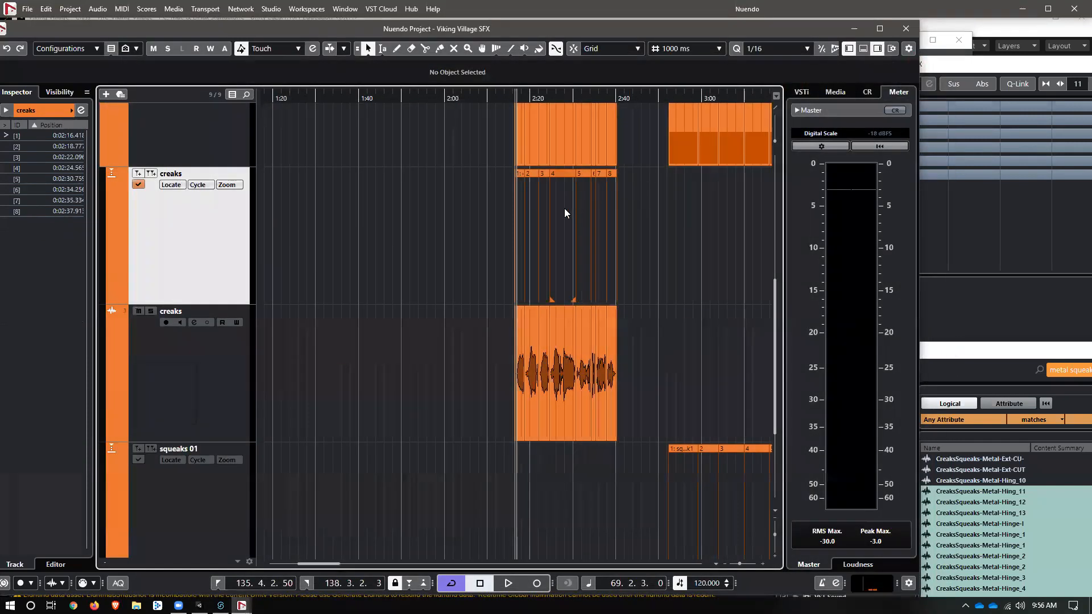
# Reopen the audio mixdown export and include all eight creaks cycle markers in the export range
pyautogui.press('F2')
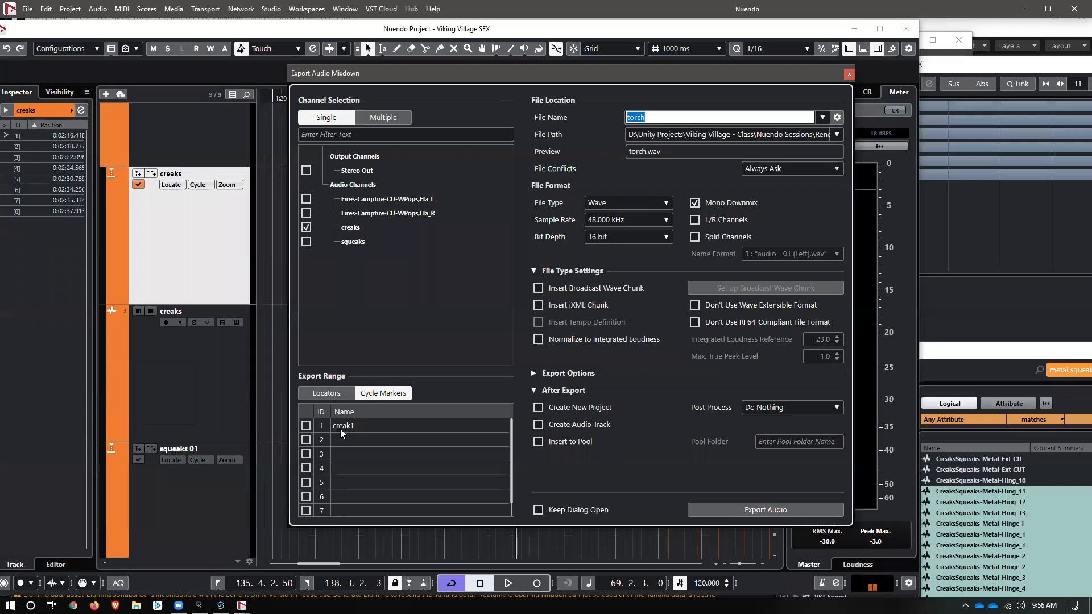
pyautogui.click(373, 396)
pyautogui.click(306, 426)
pyautogui.click(306, 439)
pyautogui.click(306, 454)
pyautogui.click(306, 468)
pyautogui.click(306, 482)
pyautogui.click(306, 497)
pyautogui.click(306, 511)
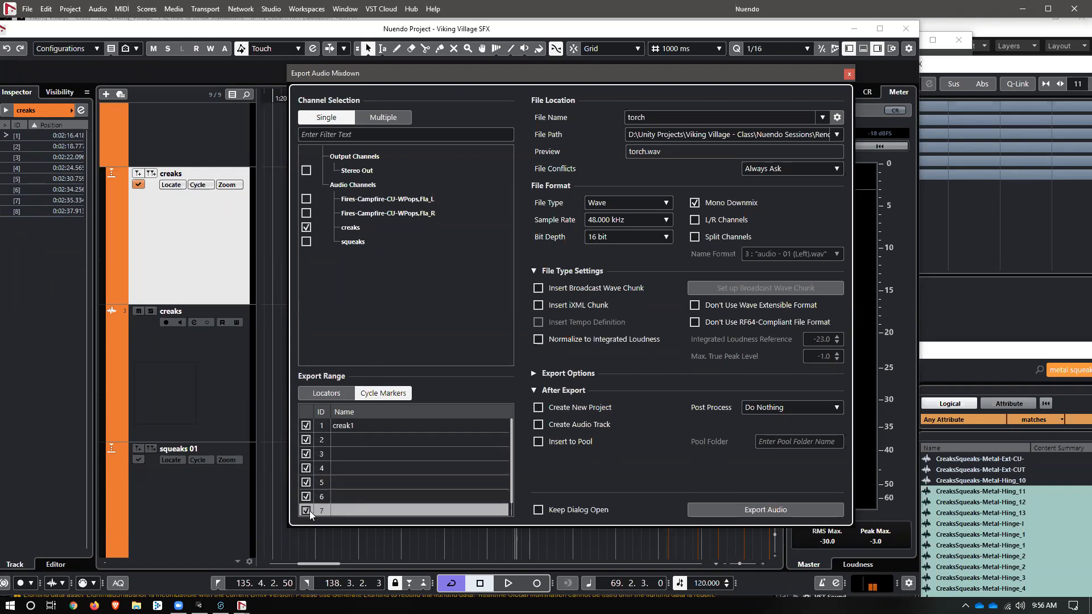
pyautogui.scroll(-1, 308, 512)
pyautogui.click(306, 511)
# Try placing the cycle marker name ahead of the file name in the mixdown's naming scheme
pyautogui.click(837, 117)
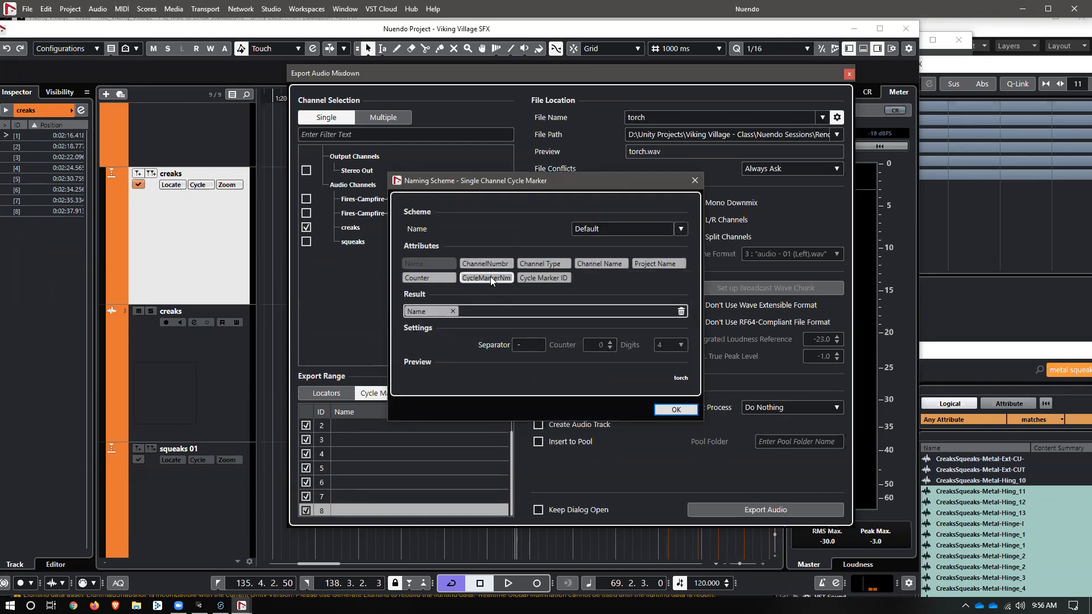
pyautogui.moveTo(478, 316); pyautogui.dragTo(413, 313)
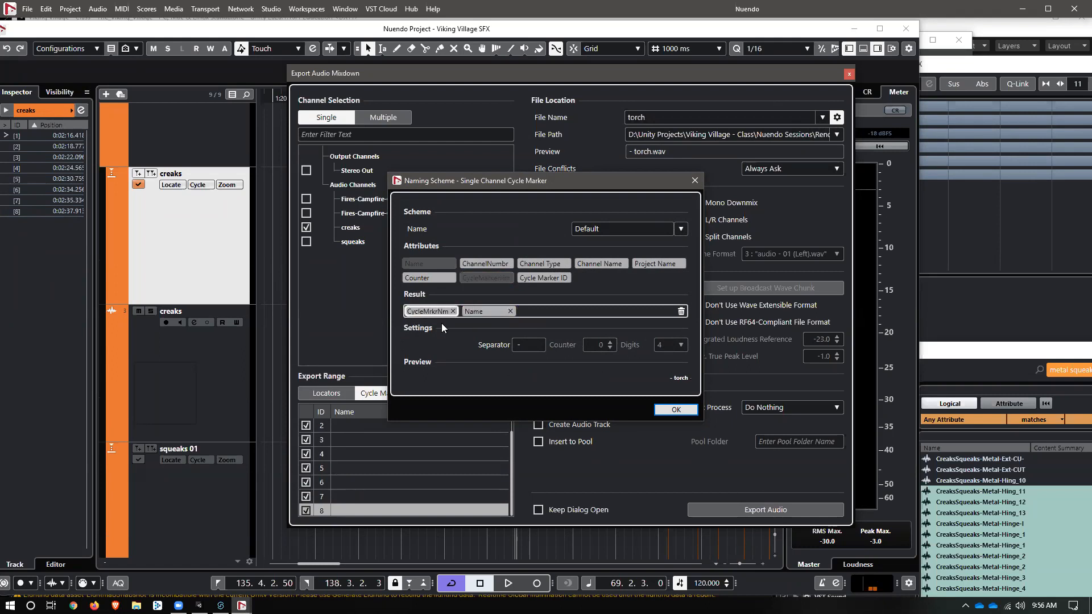
pyautogui.click(676, 409)
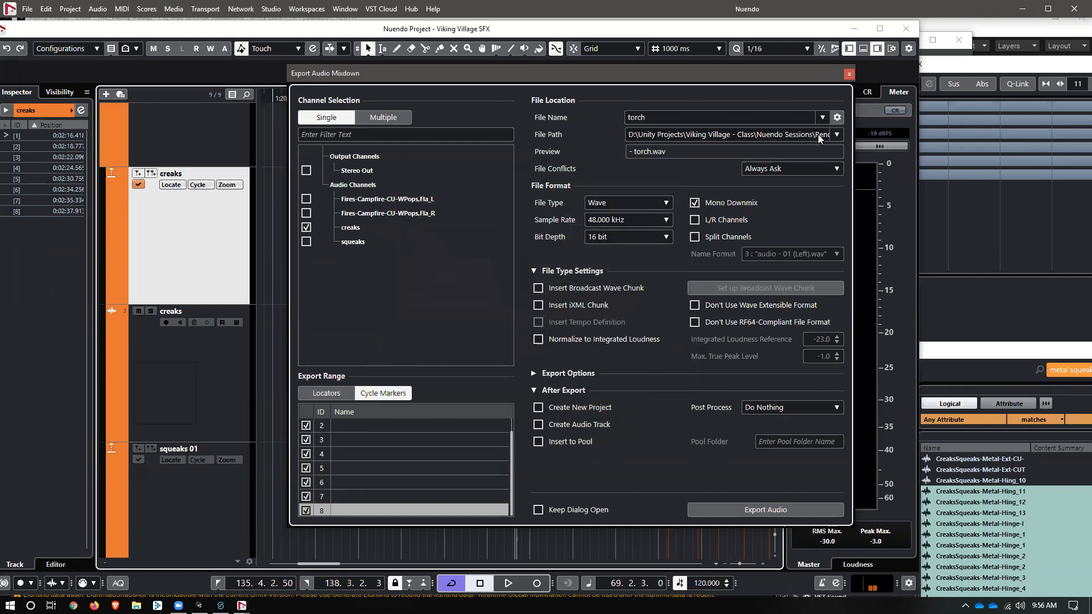
# Replace the Name attribute with Channel Name in the export naming scheme
pyautogui.click(841, 120)
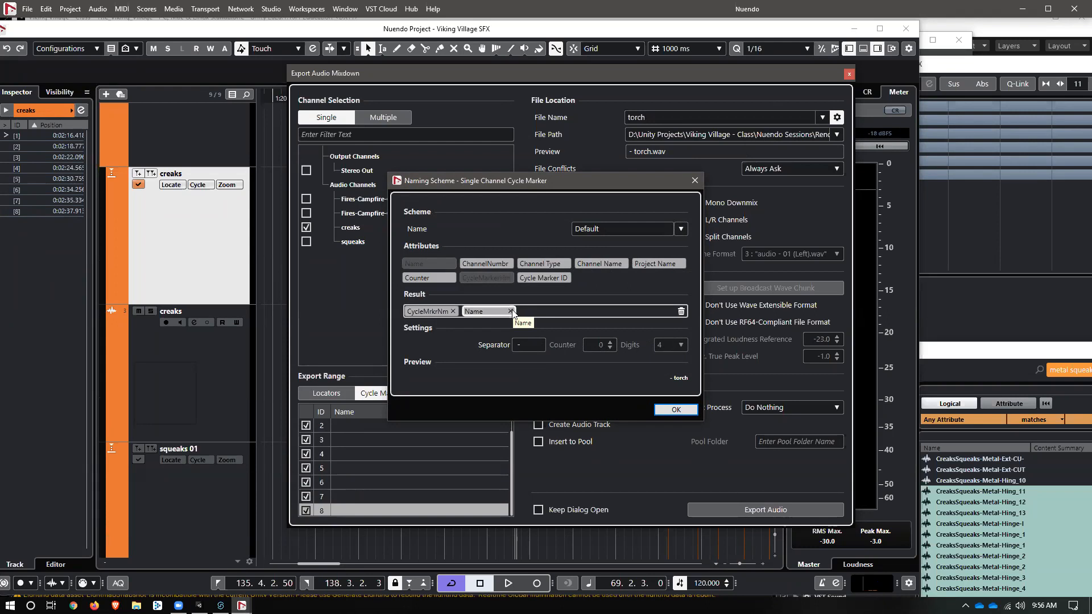
pyautogui.moveTo(592, 264); pyautogui.dragTo(546, 312)
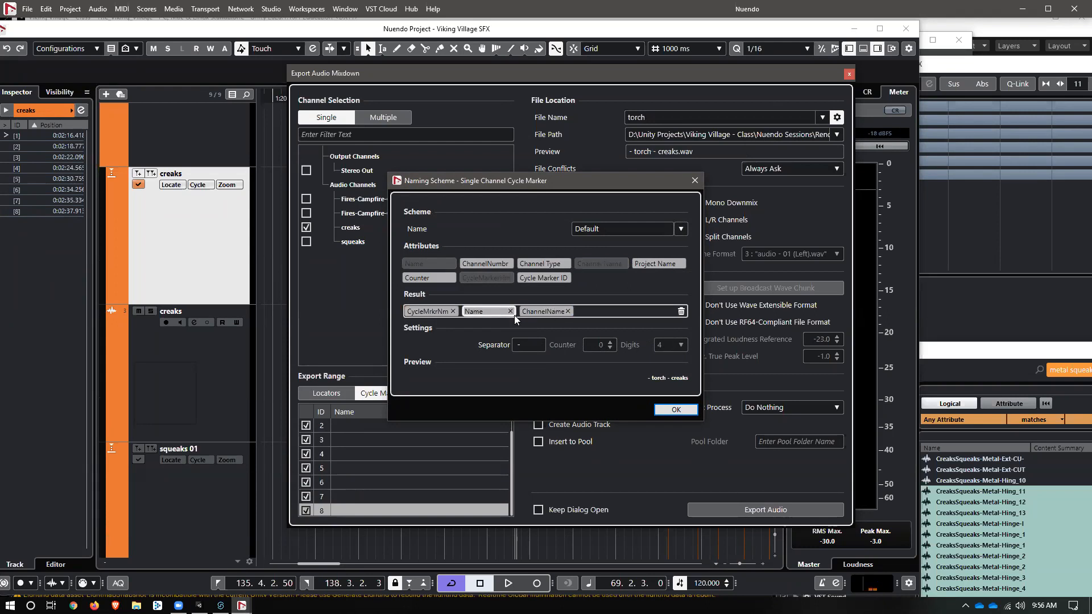
pyautogui.click(510, 311)
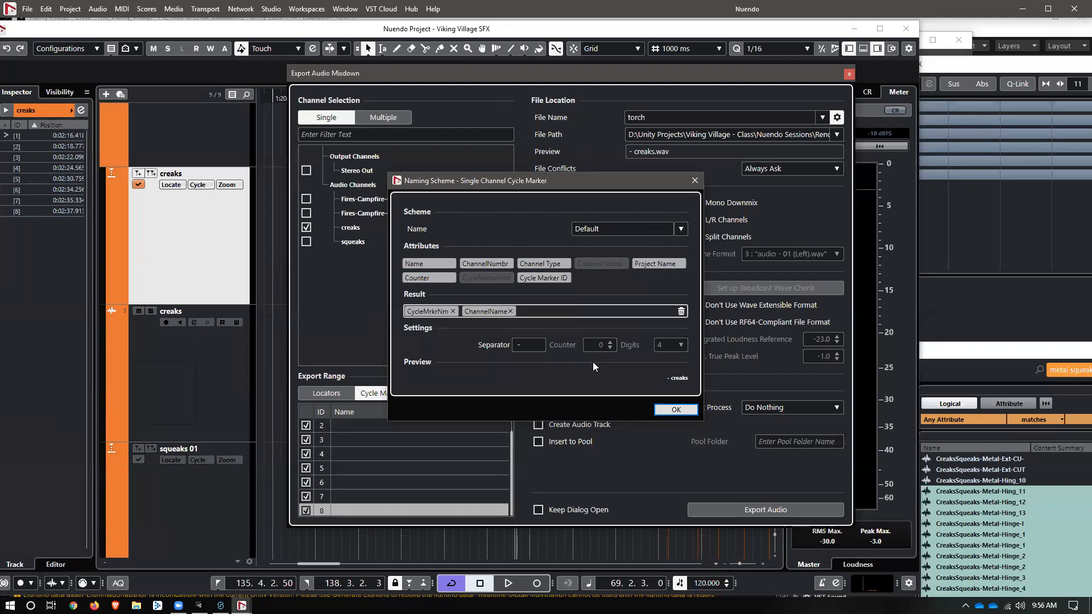
pyautogui.click(660, 409)
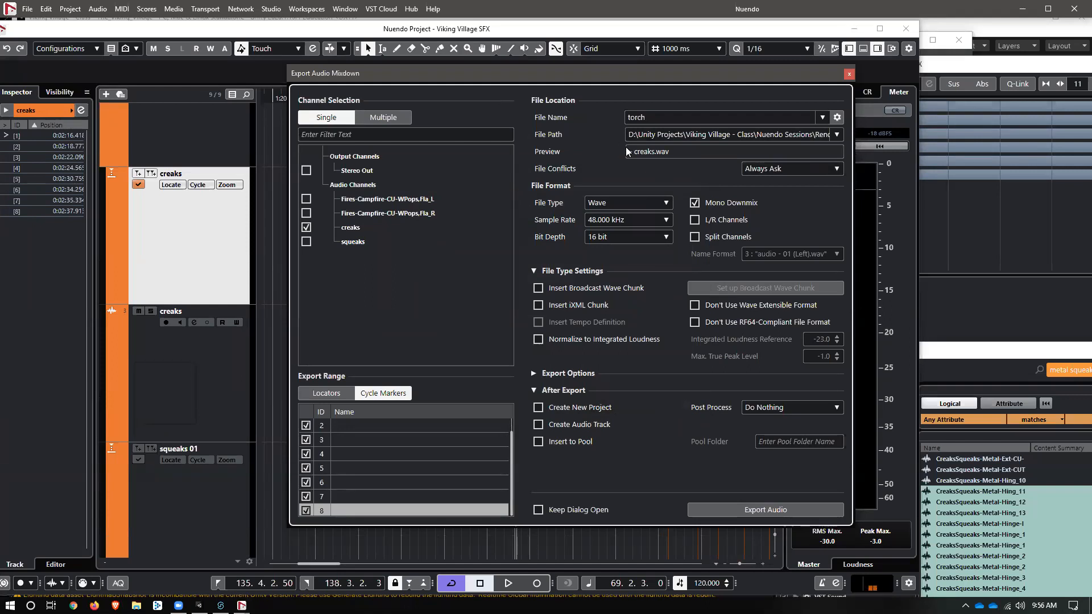
# Put a Counter before Channel Name in the naming scheme and remove the cycle marker name attribute
pyautogui.click(837, 118)
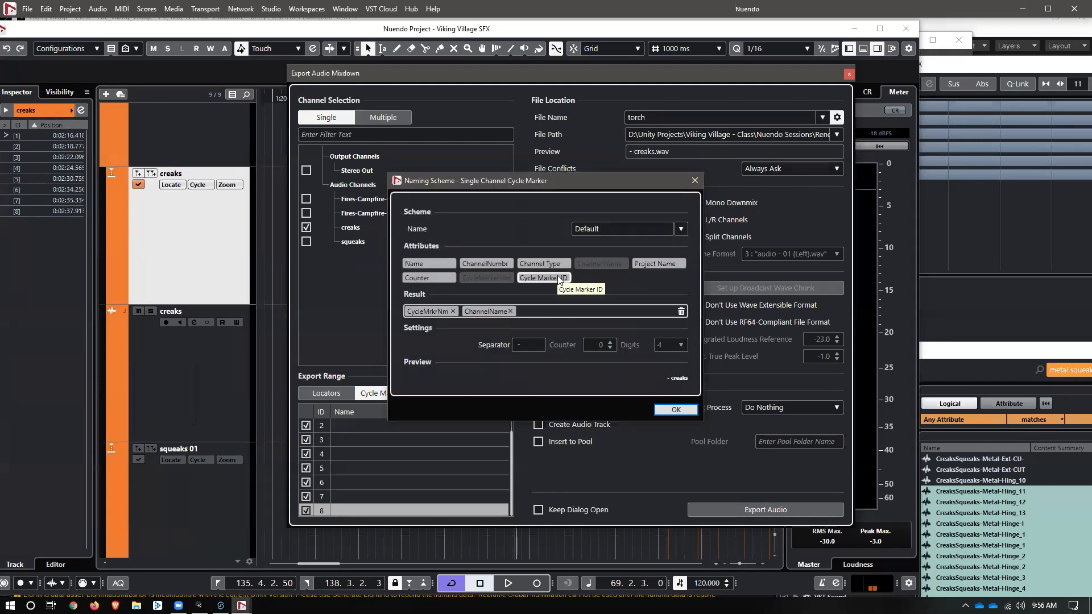
pyautogui.moveTo(440, 276); pyautogui.dragTo(445, 310)
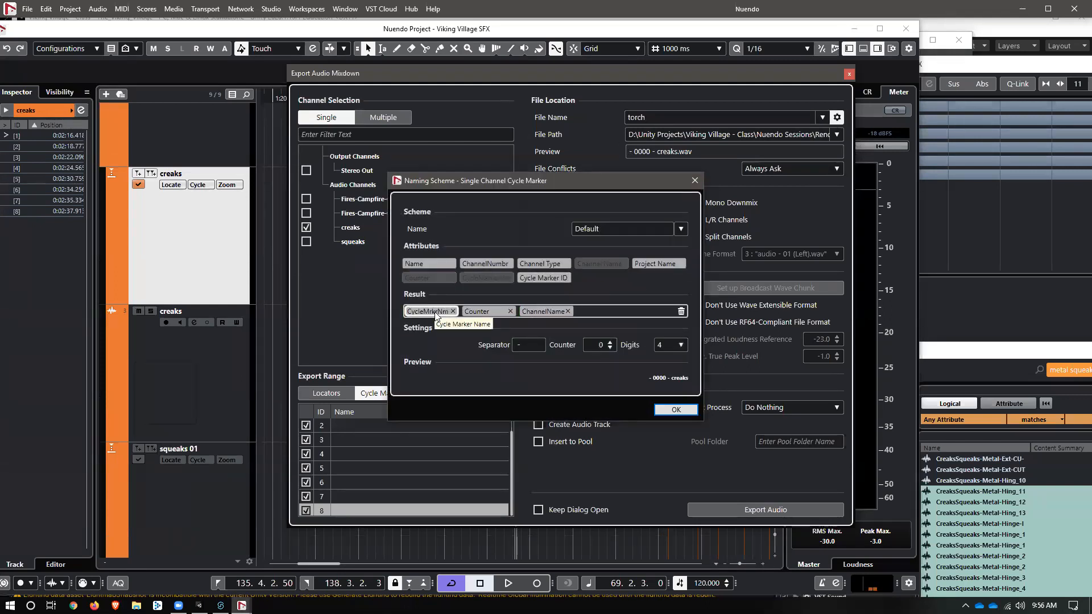
pyautogui.click(453, 312)
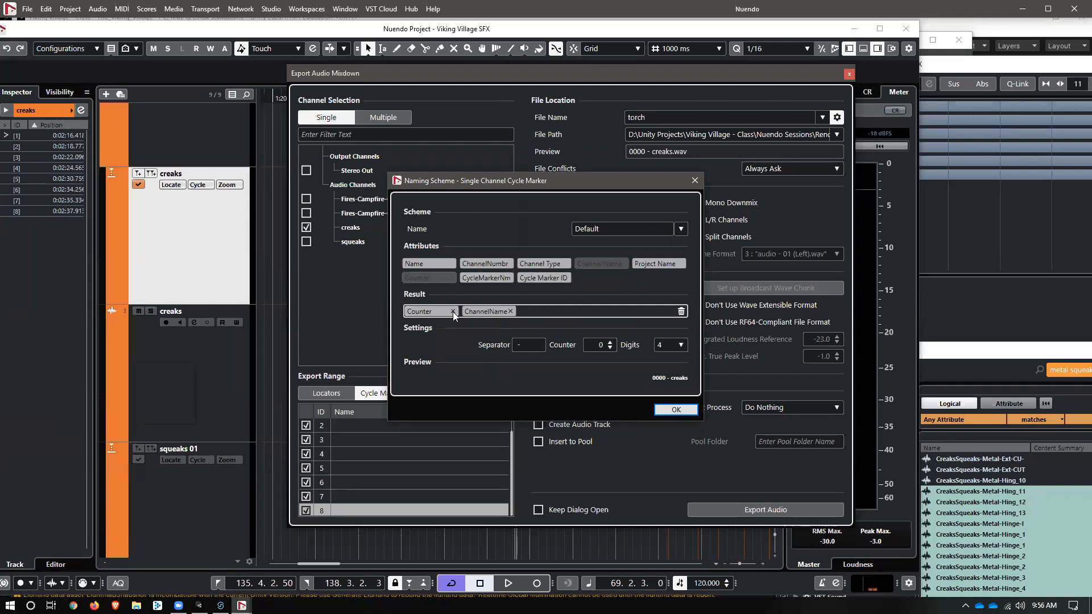
pyautogui.click(676, 410)
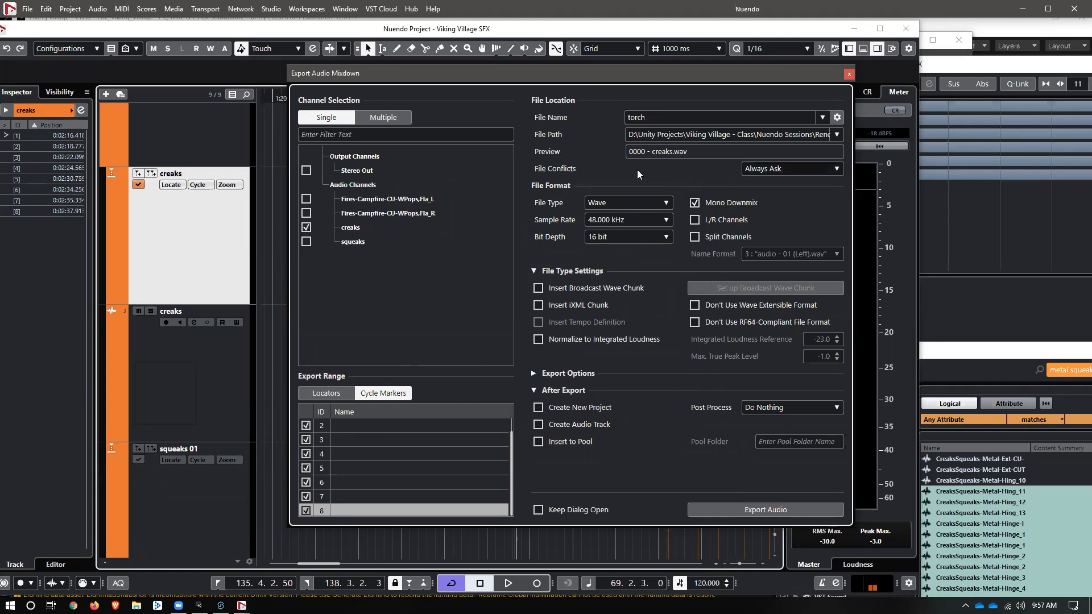
# Set the naming scheme's counter to 1 digit and export the creaks audio
pyautogui.click(837, 117)
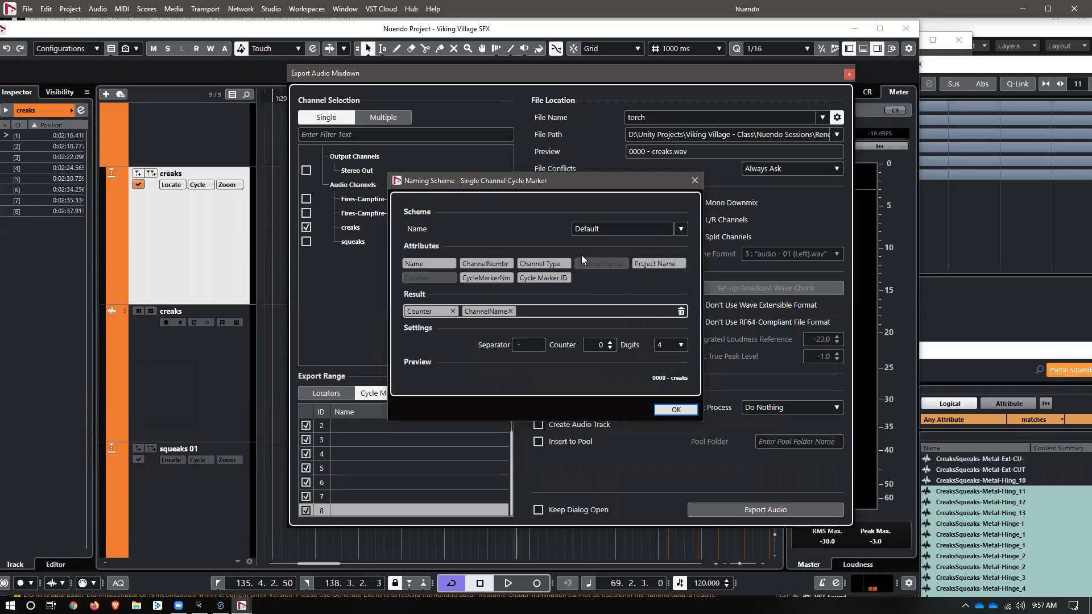
pyautogui.click(681, 347)
pyautogui.click(678, 360)
pyautogui.click(674, 410)
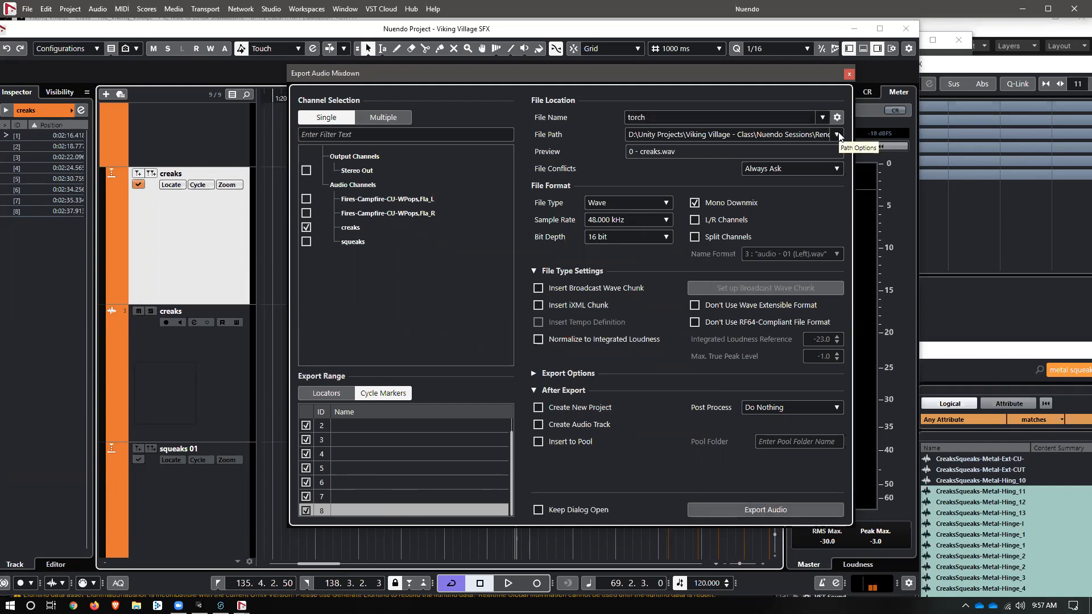
pyautogui.click(803, 507)
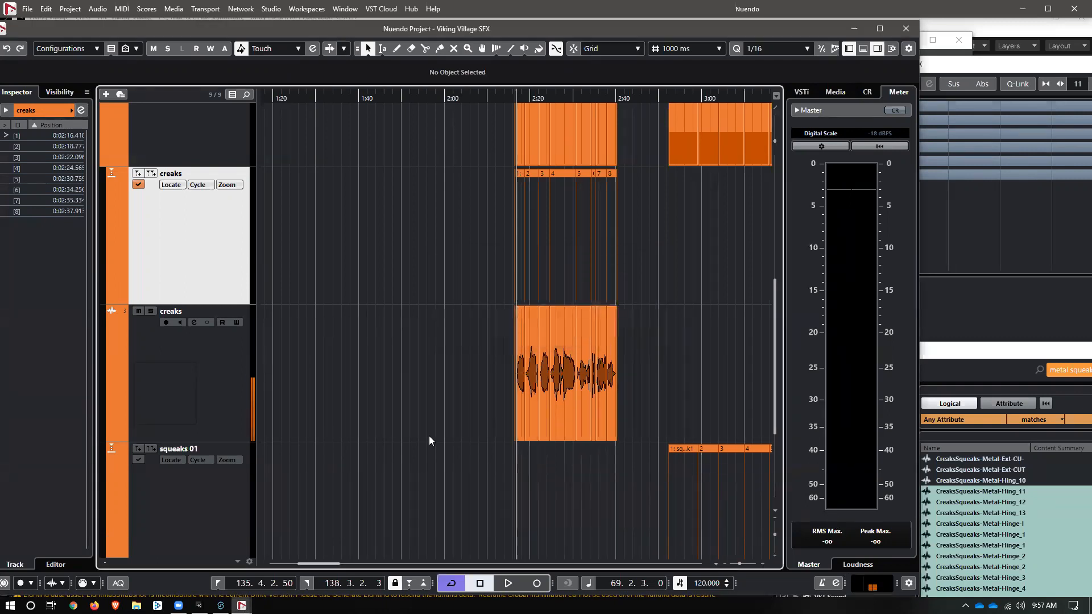
# Make squeaks 01 the active marker track and reopen the audio mixdown export with the squeaks channel as its source
pyautogui.click(163, 496)
pyautogui.click(138, 369)
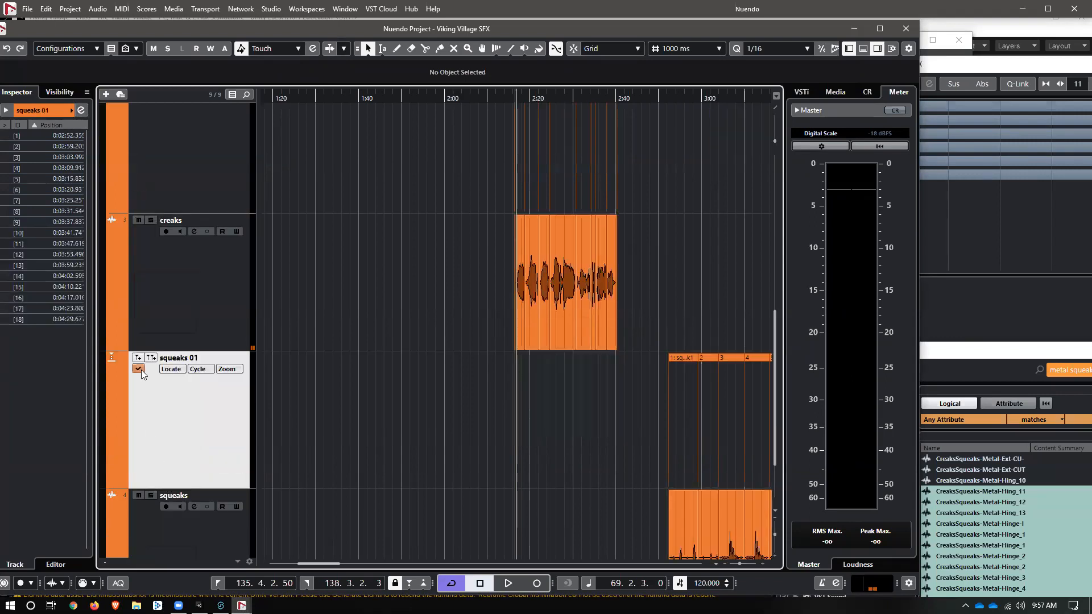
pyautogui.hotkey('ctrl', 'shift', 'e')
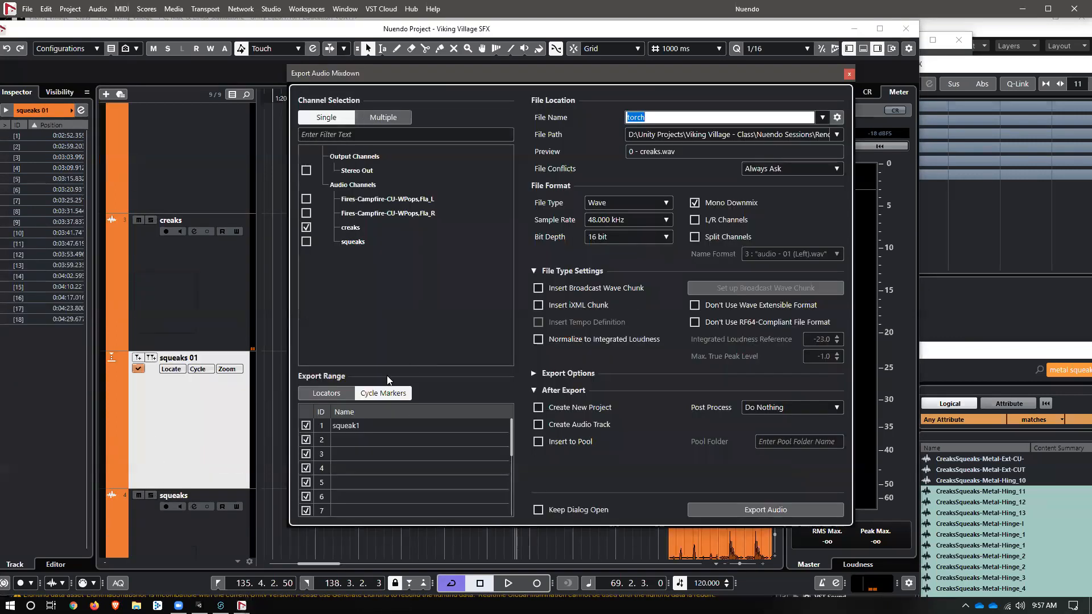
pyautogui.click(308, 243)
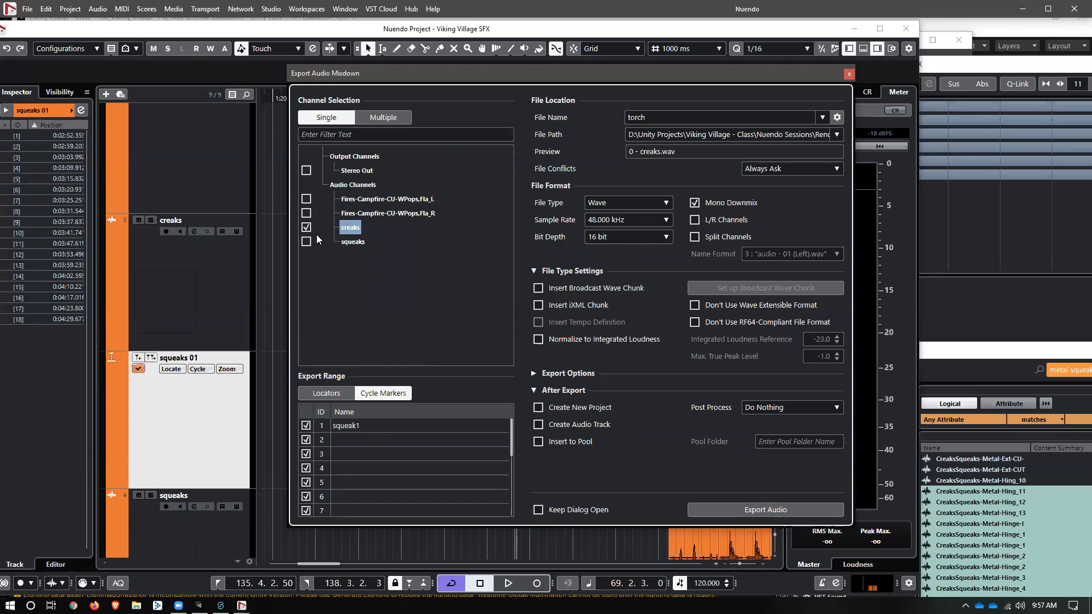
# Set the naming scheme's counter to 2 digits for the squeaks export
pyautogui.scroll(-3, 454, 434)
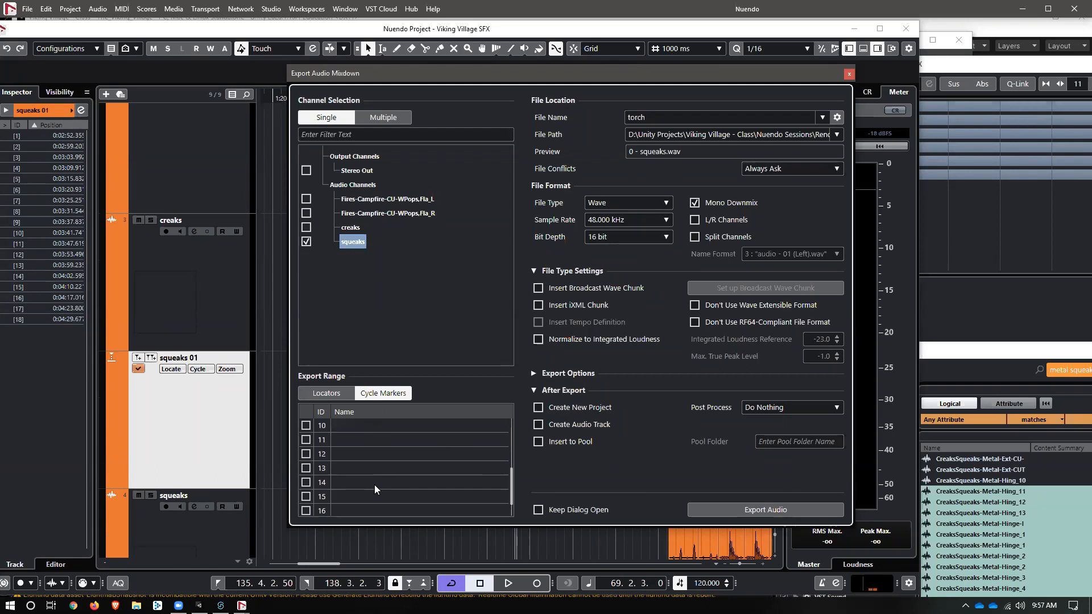
pyautogui.scroll(2, 368, 471)
pyautogui.click(837, 117)
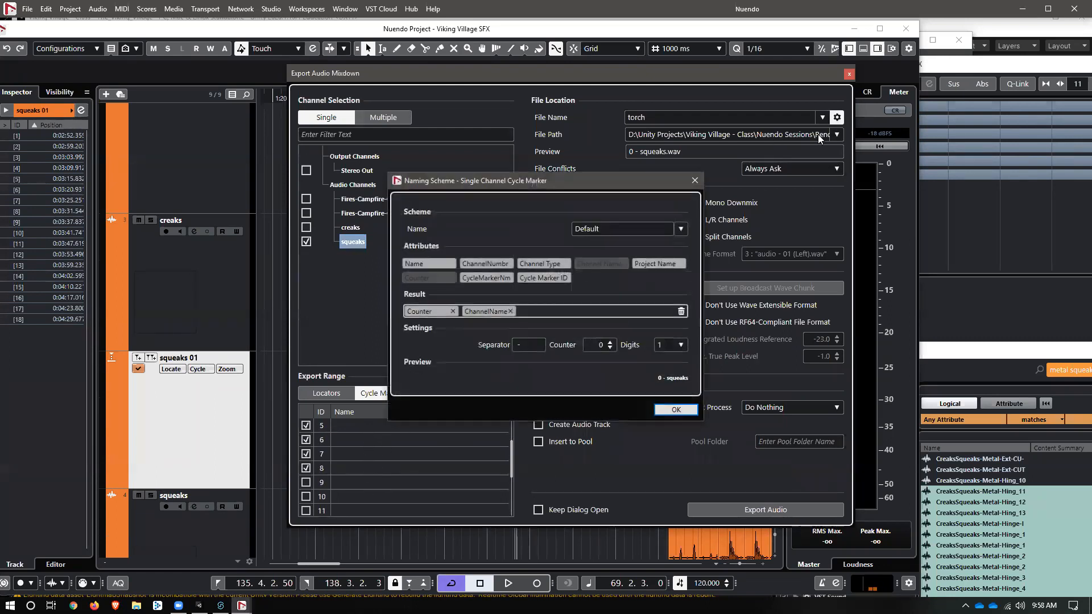
pyautogui.click(679, 341)
pyautogui.click(676, 371)
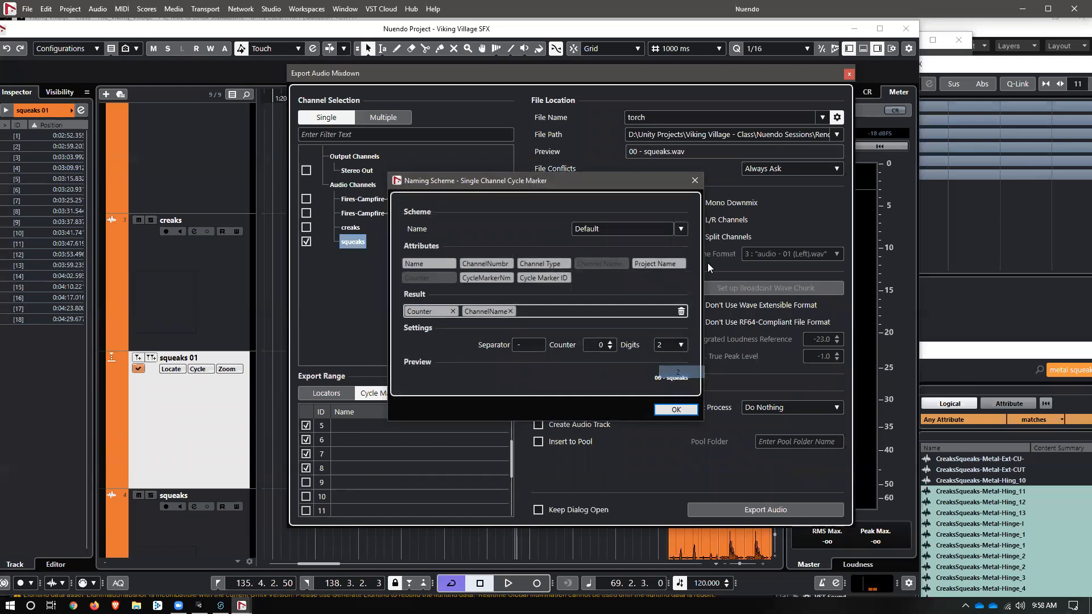
pyautogui.click(697, 182)
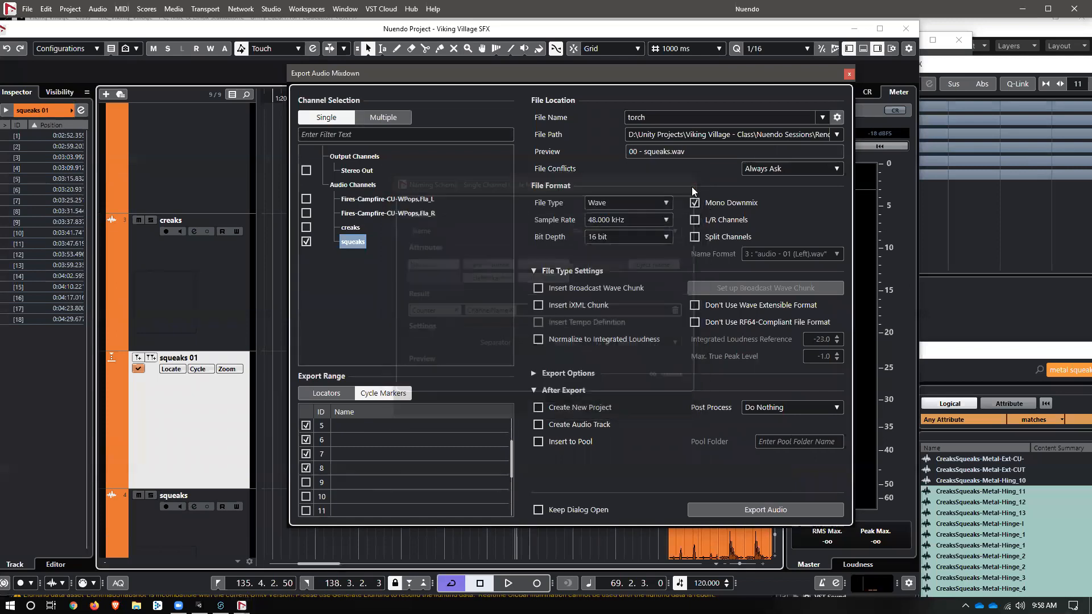
# Include squeaks cycle markers 9 to 18 in the export range and export the audio
pyautogui.scroll(-1, 364, 477)
pyautogui.click(306, 454)
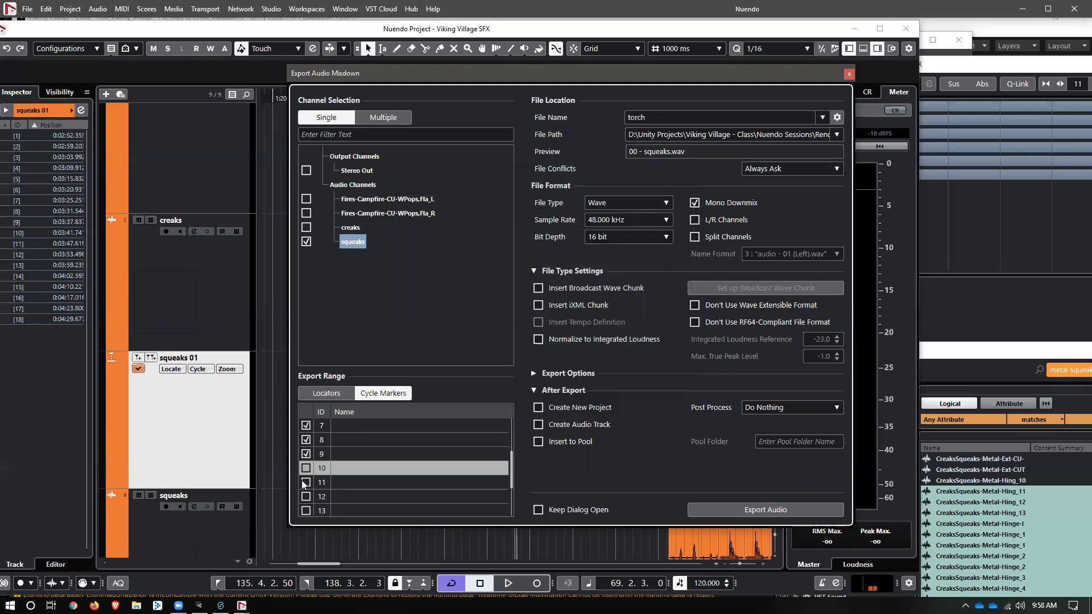
pyautogui.click(306, 469)
pyautogui.click(306, 483)
pyautogui.click(306, 510)
pyautogui.scroll(-2, 310, 503)
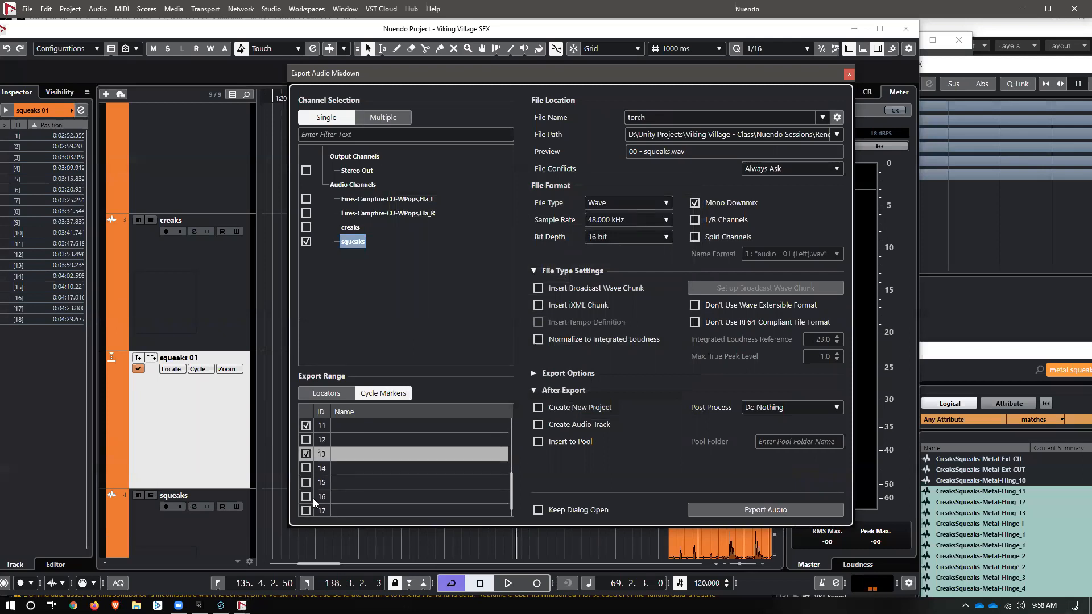
pyautogui.click(303, 468)
pyautogui.click(306, 439)
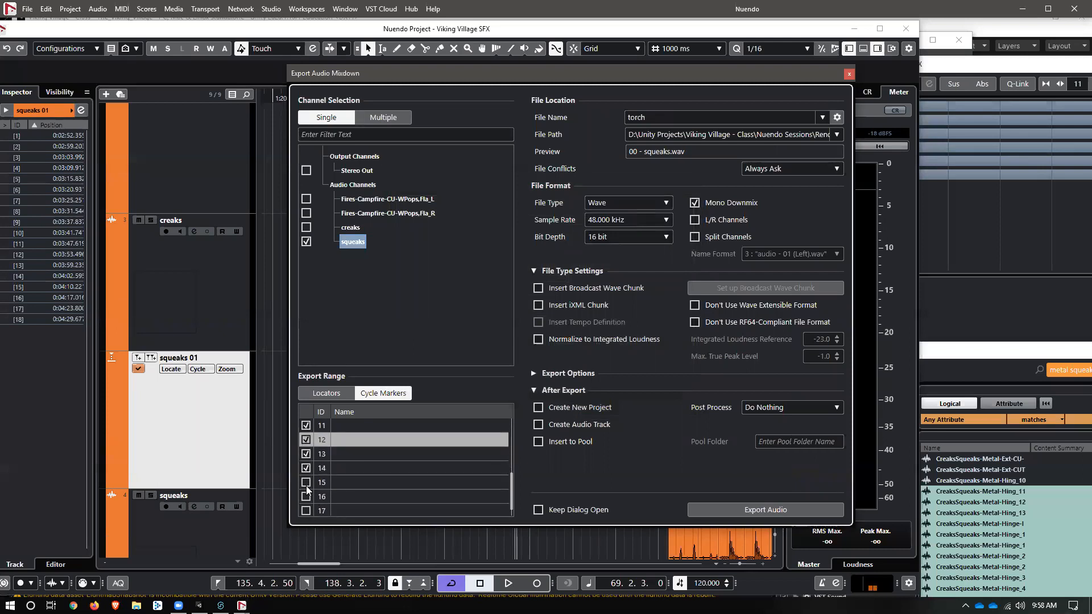
pyautogui.click(306, 483)
pyautogui.click(306, 497)
pyautogui.click(307, 511)
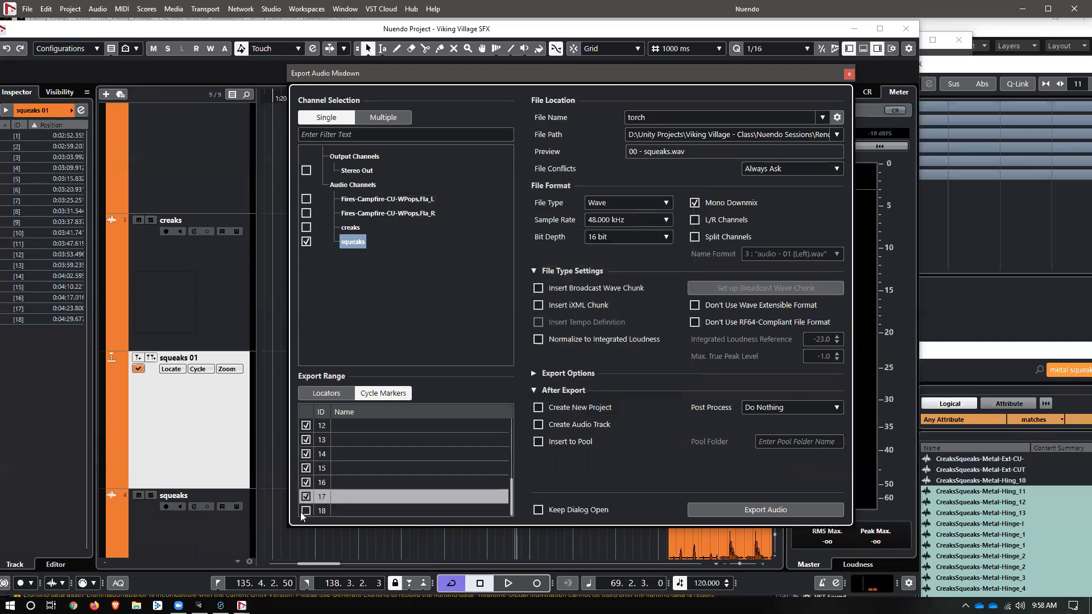
pyautogui.click(306, 511)
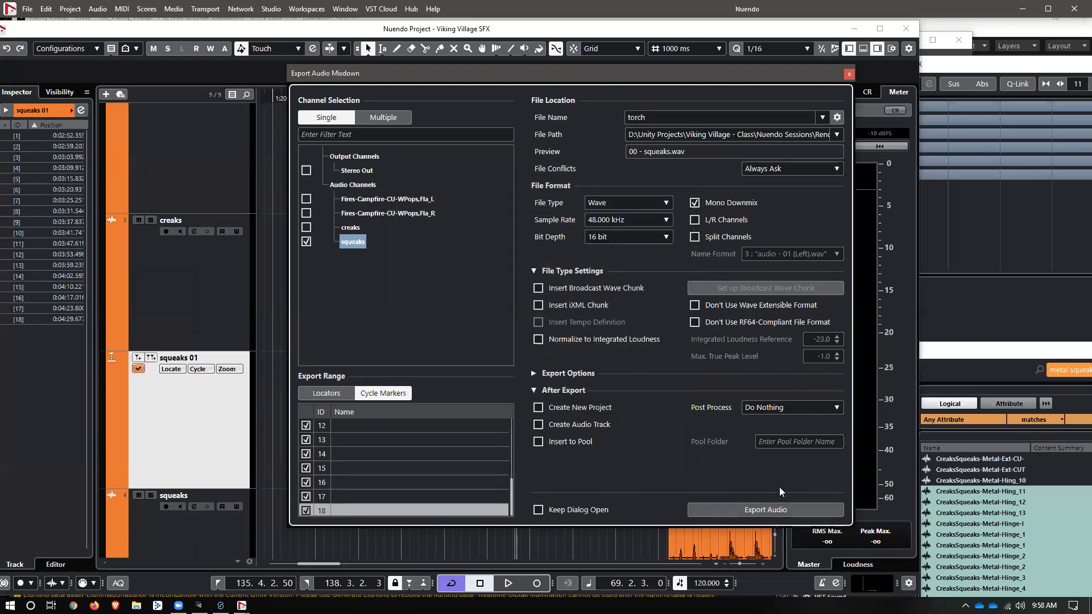
pyautogui.click(774, 508)
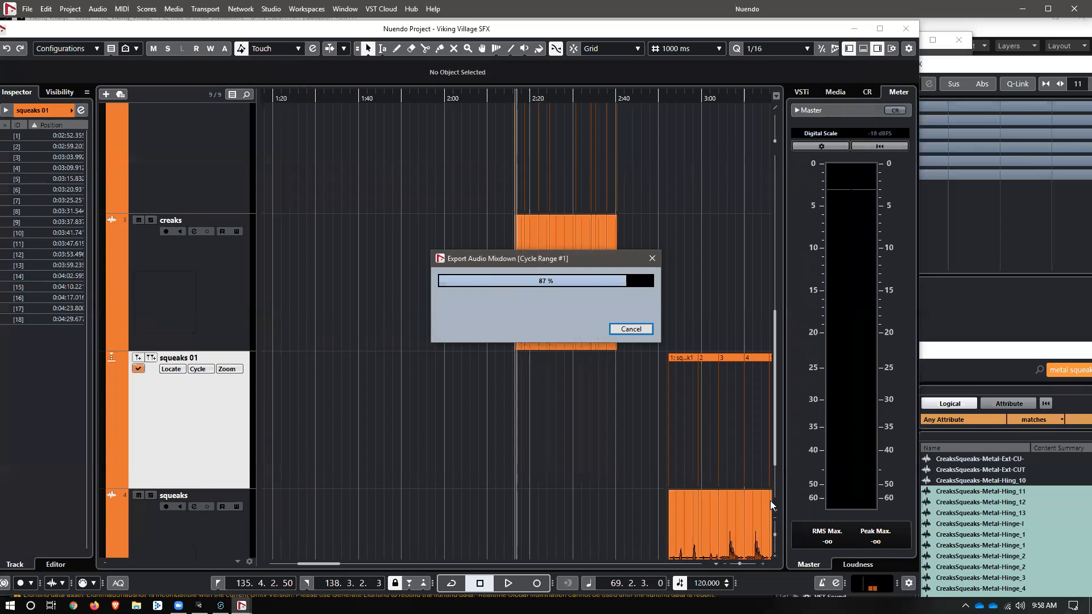
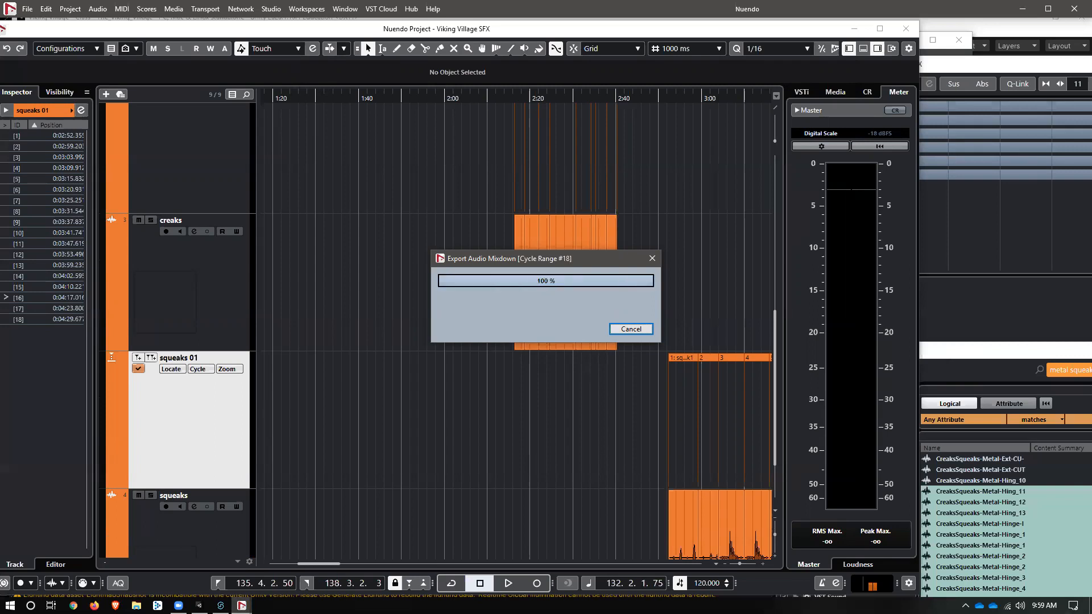
# Clear the MediaBay and MixConsole windows off the screen and minimize the Viking Village SFX project window
pyautogui.click(984, 374)
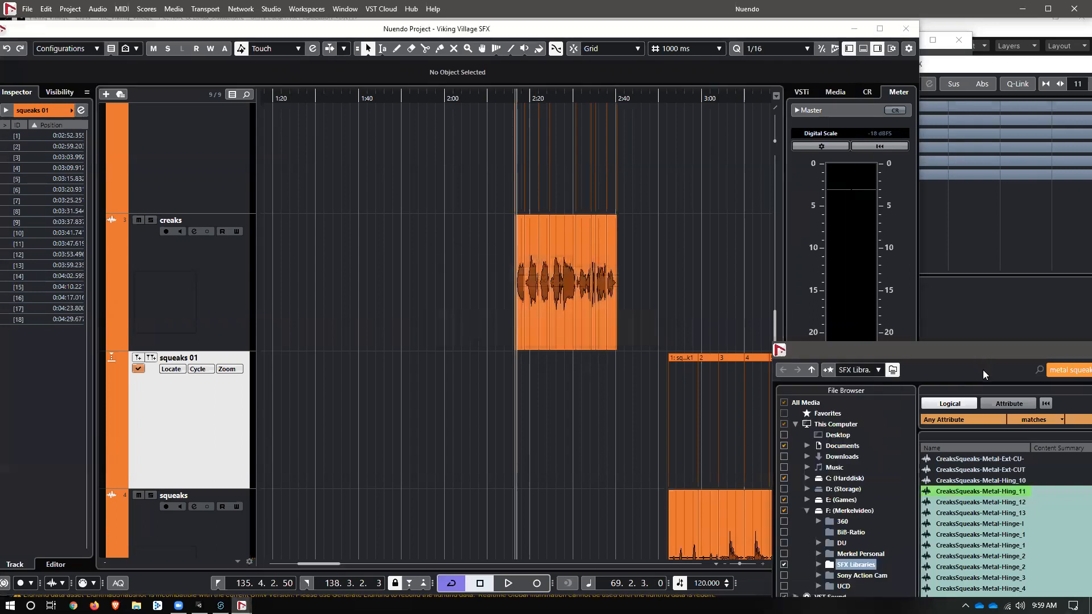
pyautogui.moveTo(982, 349); pyautogui.dragTo(341, 235)
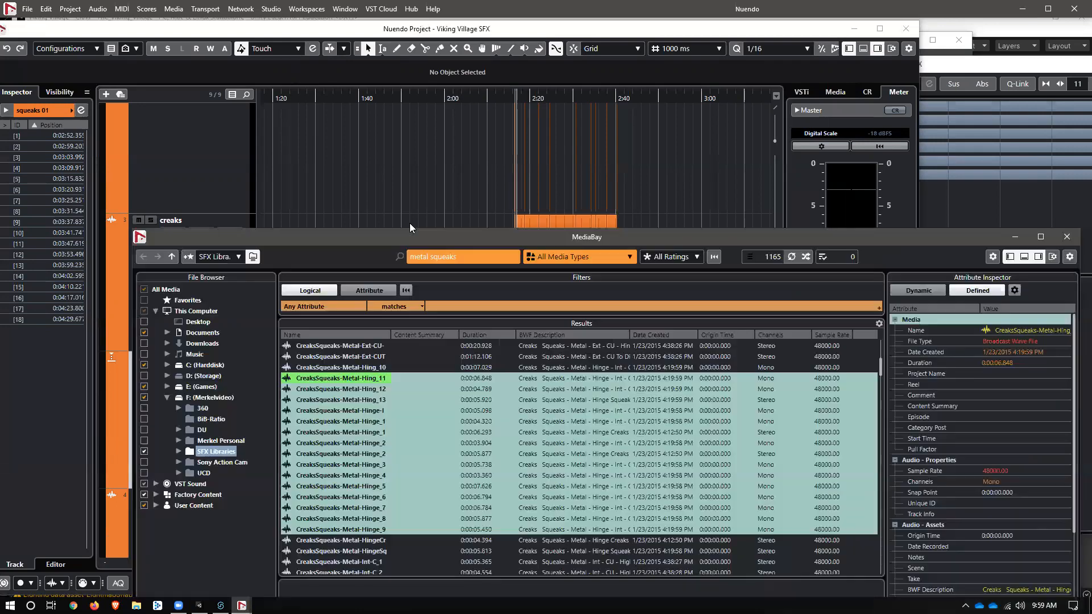
pyautogui.click(1068, 235)
pyautogui.click(1042, 257)
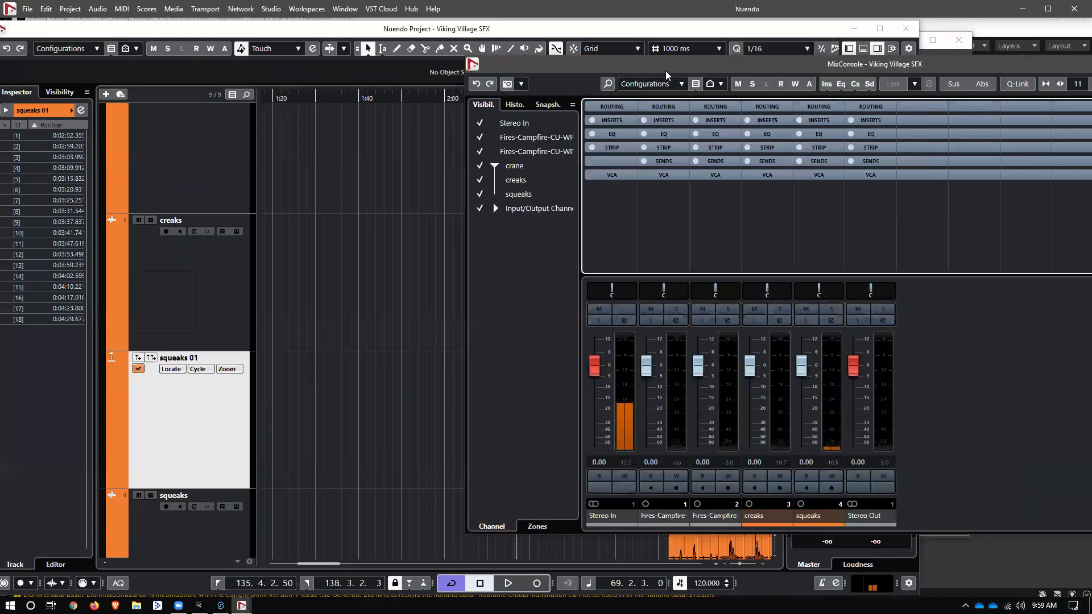
pyautogui.moveTo(654, 70); pyautogui.dragTo(292, 69)
pyautogui.click(895, 62)
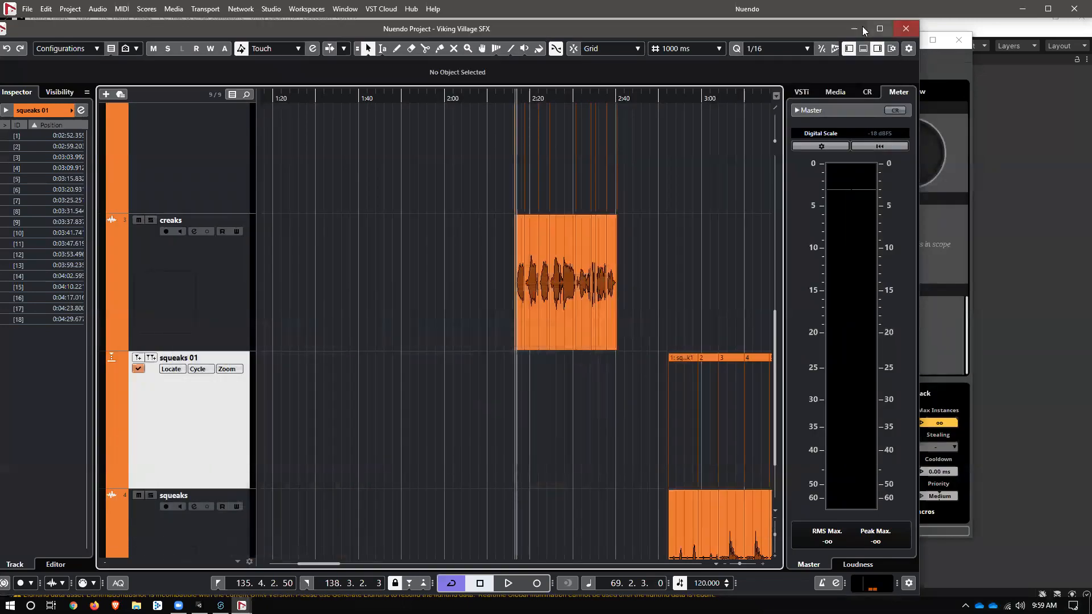
pyautogui.click(855, 29)
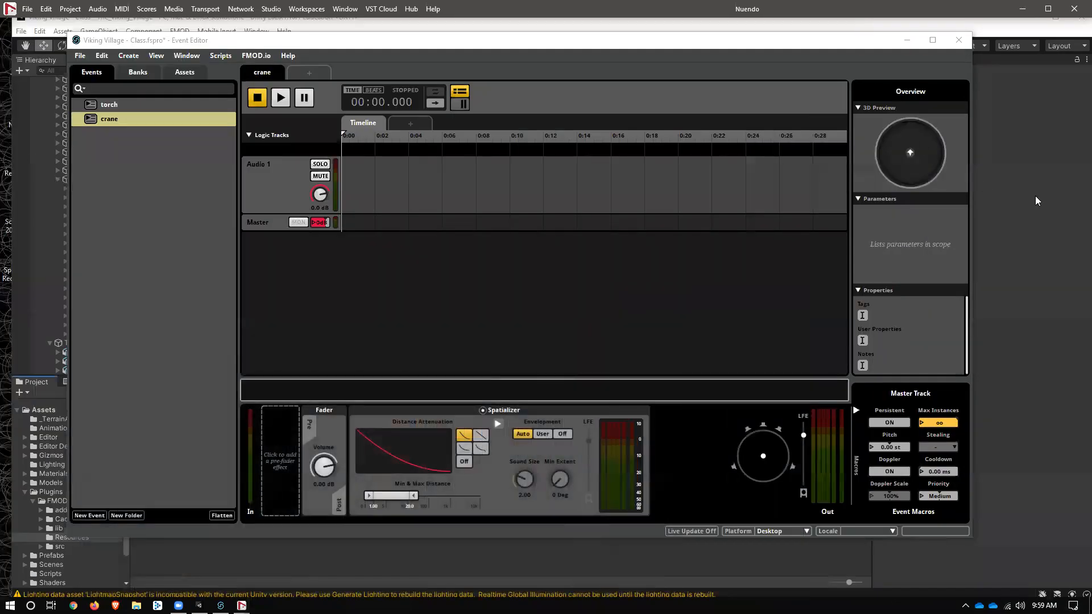
# Switch to FMOD Studio and open the crane event in the event editor
pyautogui.click(617, 310)
pyautogui.click(108, 150)
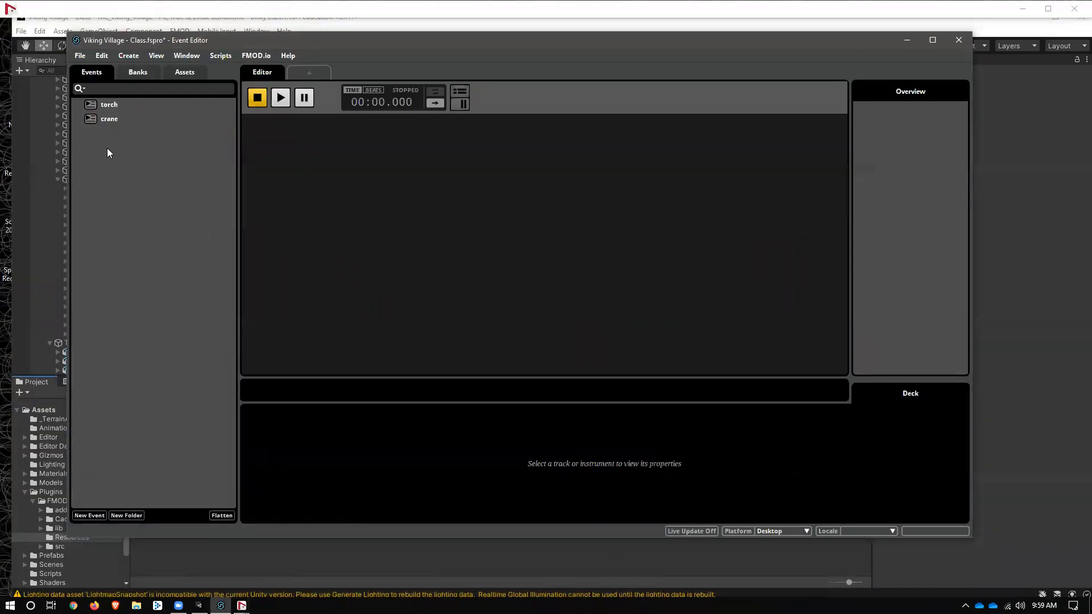
pyautogui.click(110, 119)
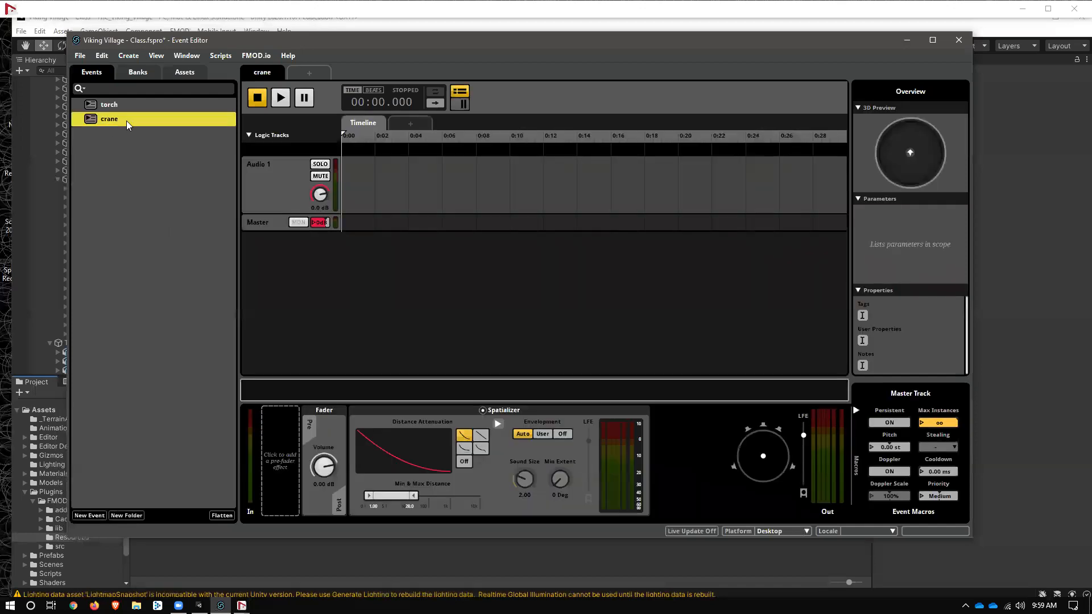
# Add a multi instrument to the crane event's Audio 1 track and move it to the start of the timeline
pyautogui.click(418, 176)
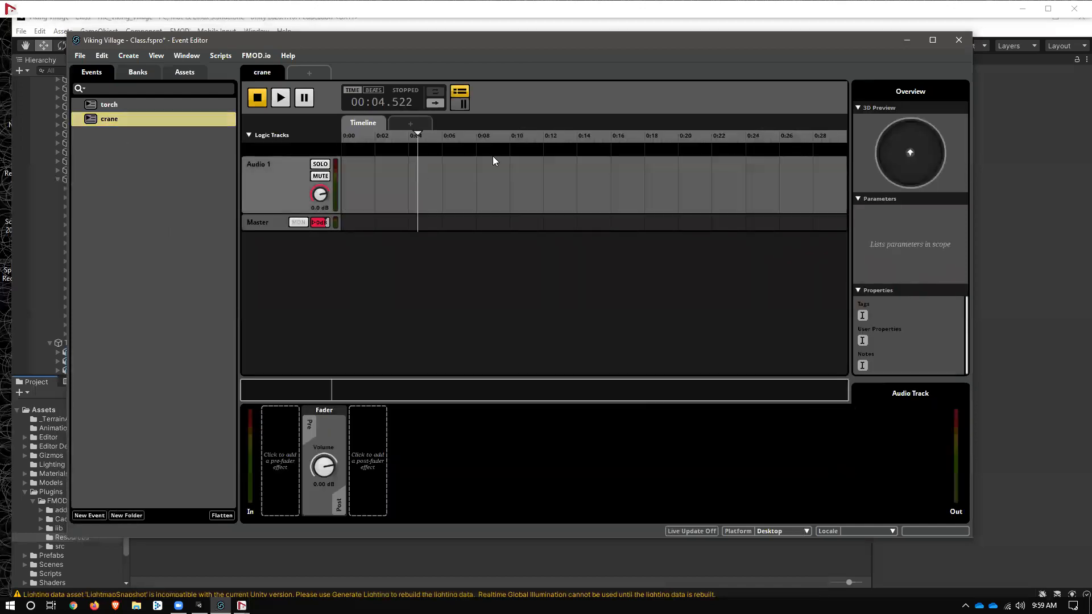
pyautogui.click(381, 182)
pyautogui.rightClick(381, 183)
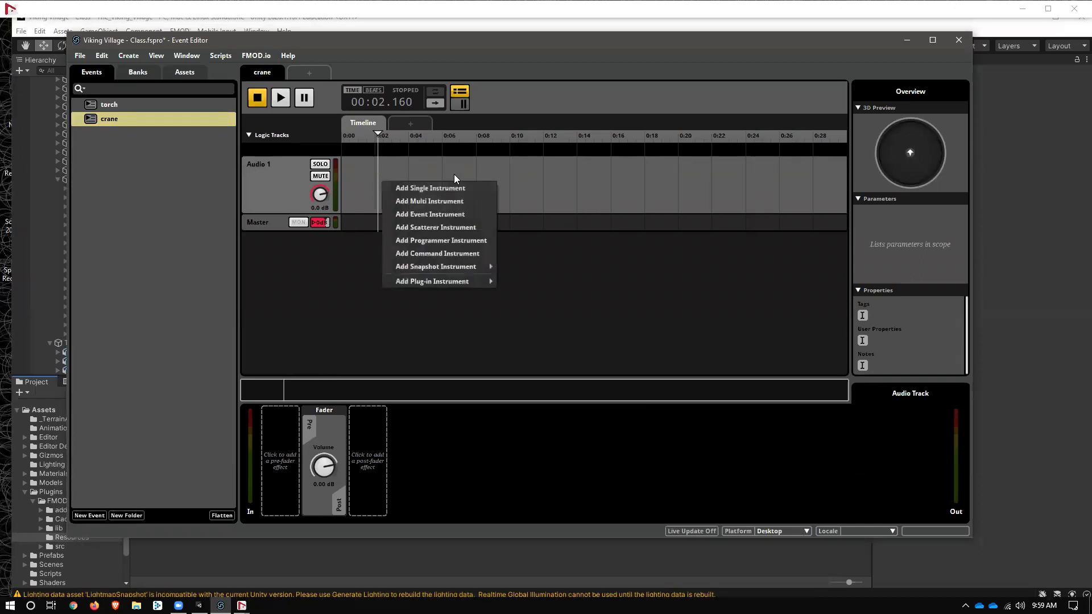
pyautogui.click(462, 200)
pyautogui.moveTo(412, 203); pyautogui.dragTo(363, 196)
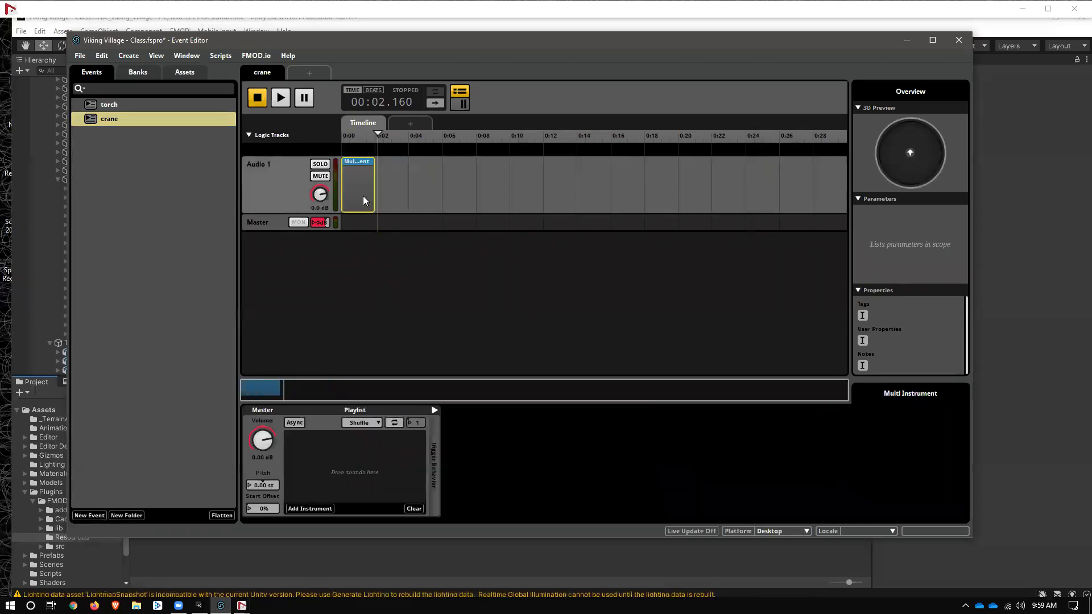
# Open the Audio Bin, and in File Explorer open D:\Unity Projects\Viking Village - Class\Nuendo Sessions\Rendered
pyautogui.click(188, 56)
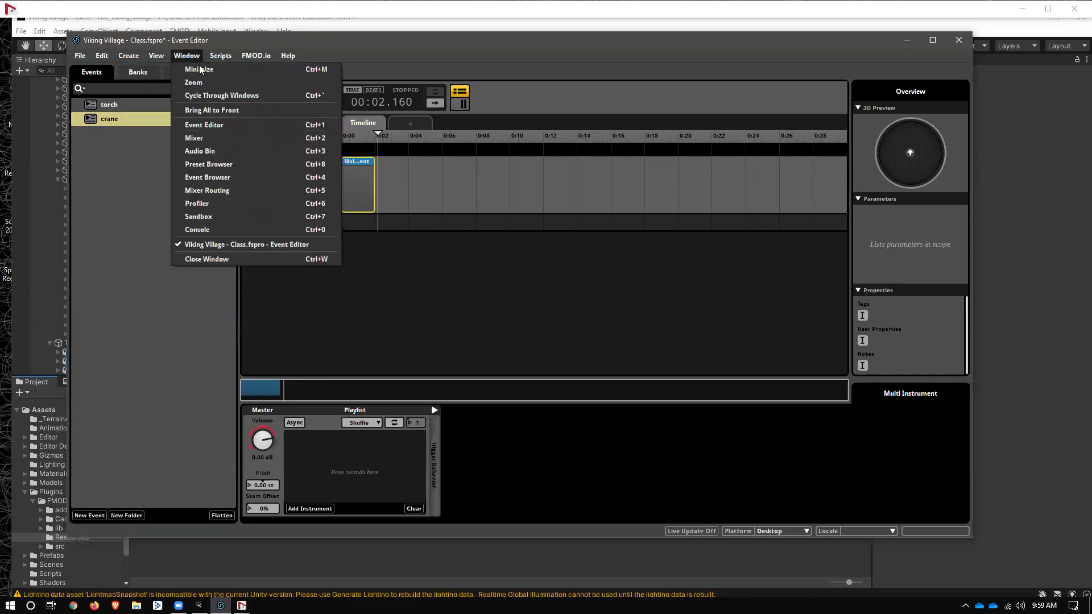
pyautogui.click(194, 151)
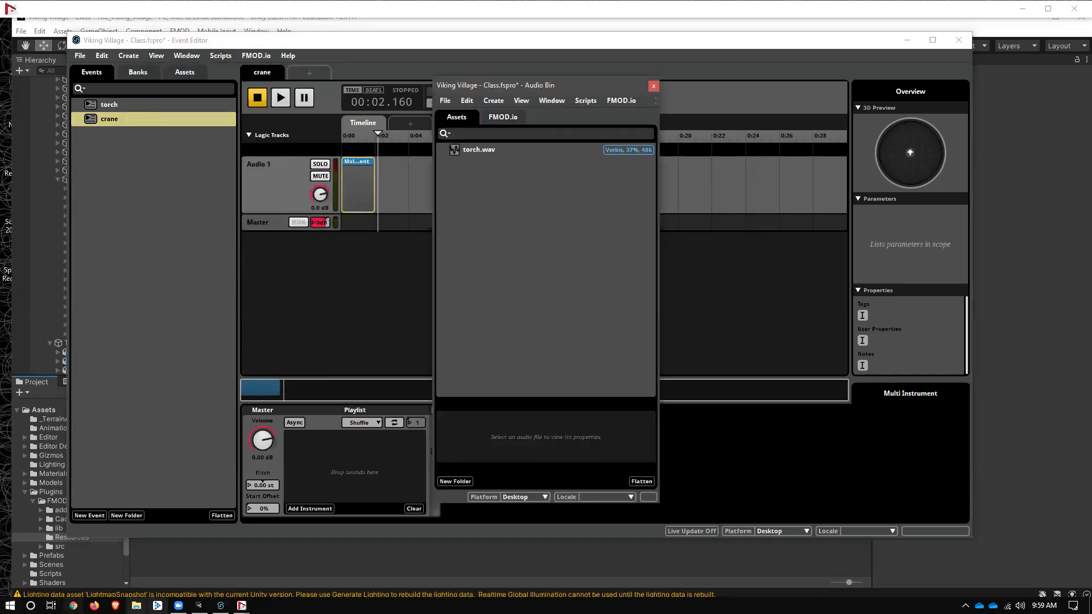
pyautogui.click(137, 606)
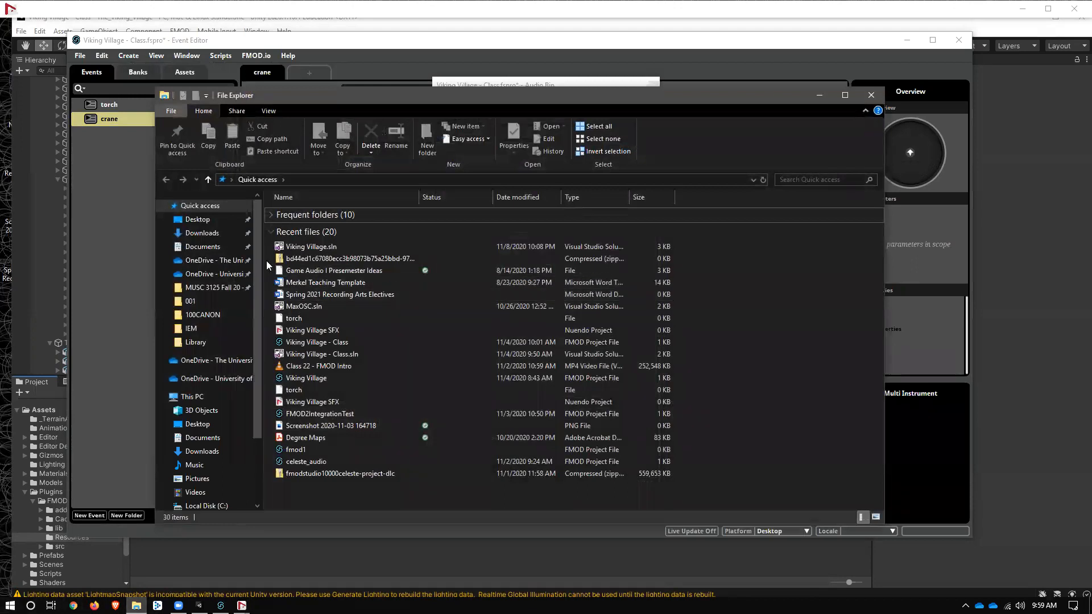
pyautogui.moveTo(255, 233)
pyautogui.mouseDown()
pyautogui.moveTo(260, 309)
pyautogui.moveTo(262, 245)
pyautogui.mouseUp()
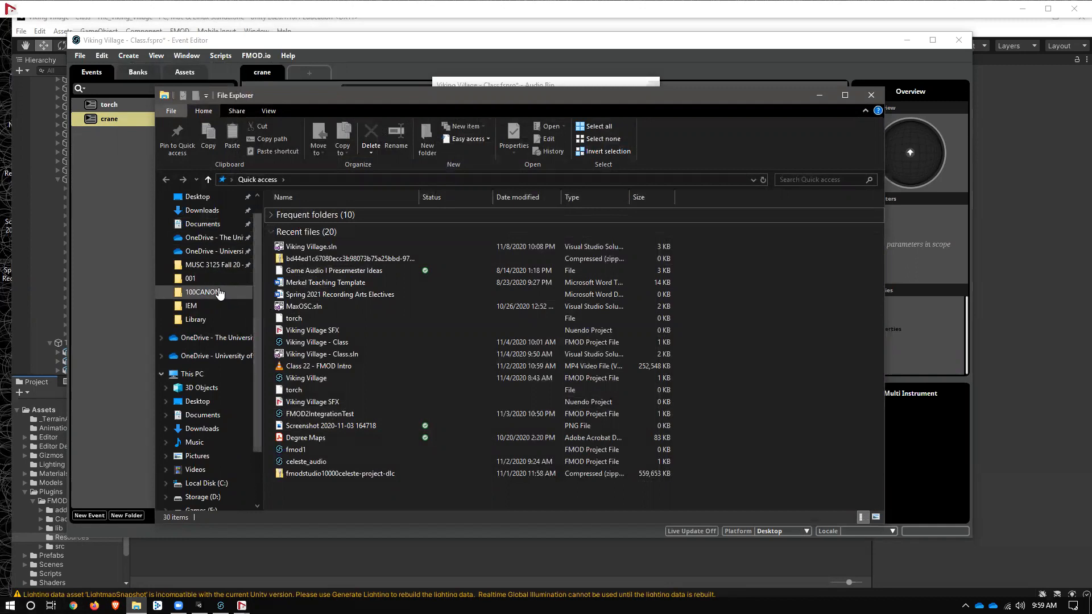
pyautogui.scroll(-2, 216, 442)
pyautogui.click(216, 443)
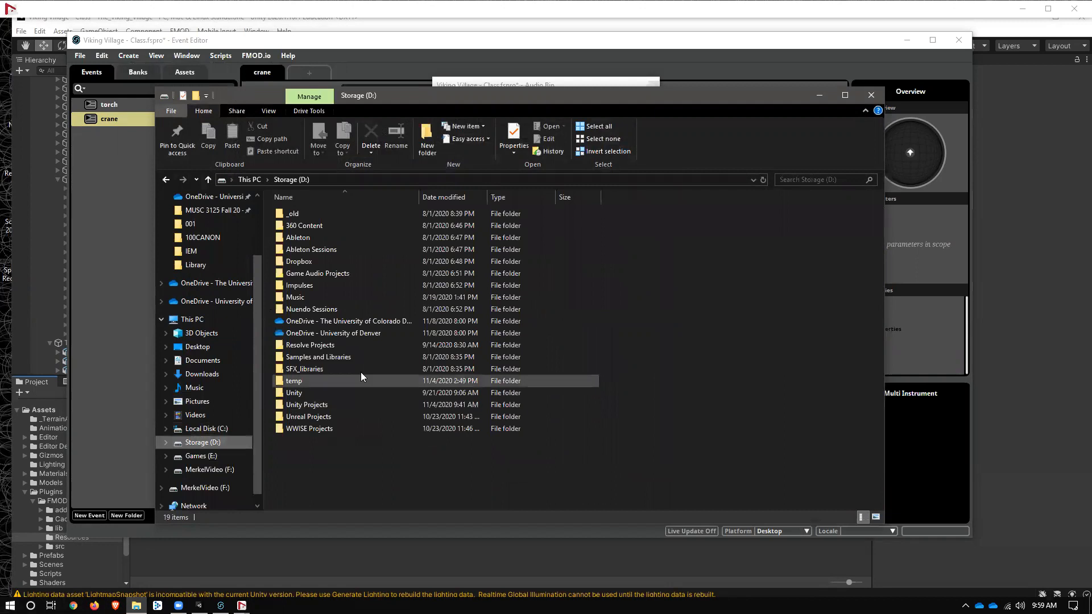
pyautogui.doubleClick(321, 405)
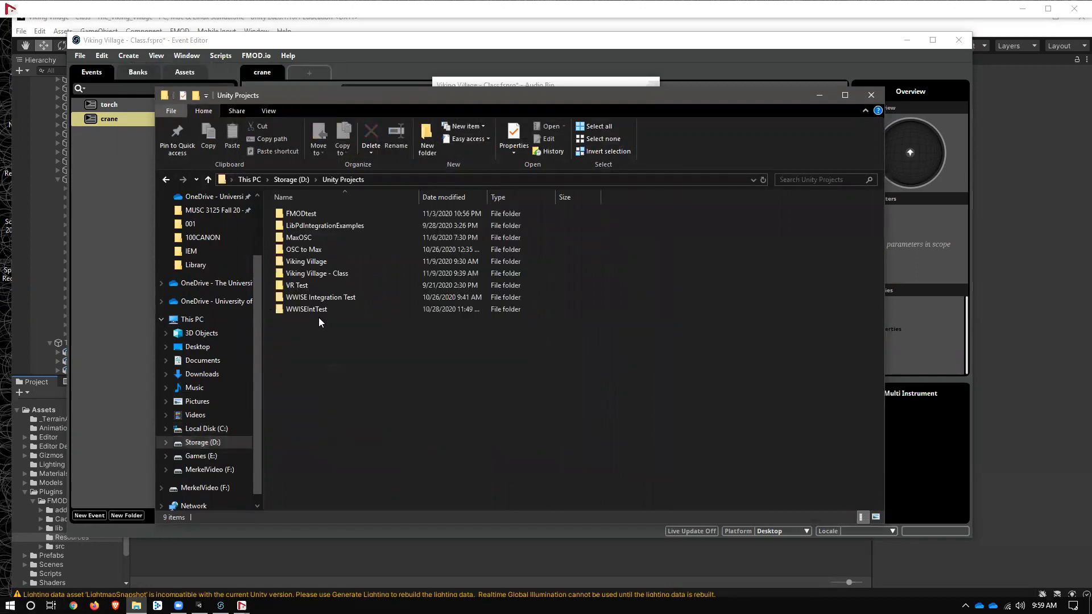
pyautogui.doubleClick(327, 273)
pyautogui.click(326, 263)
pyautogui.doubleClick(326, 263)
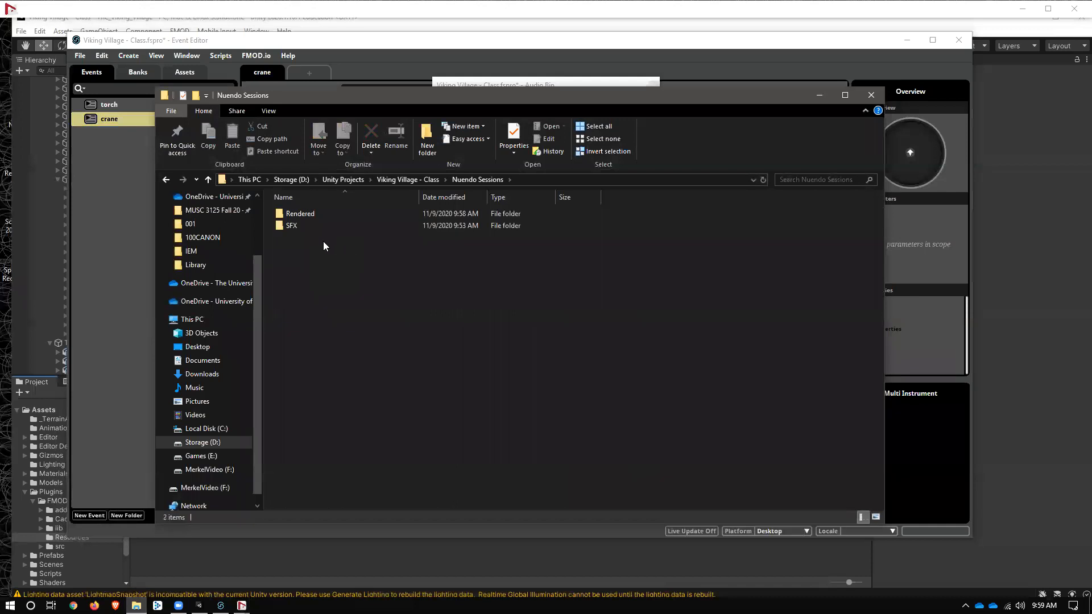
pyautogui.doubleClick(313, 212)
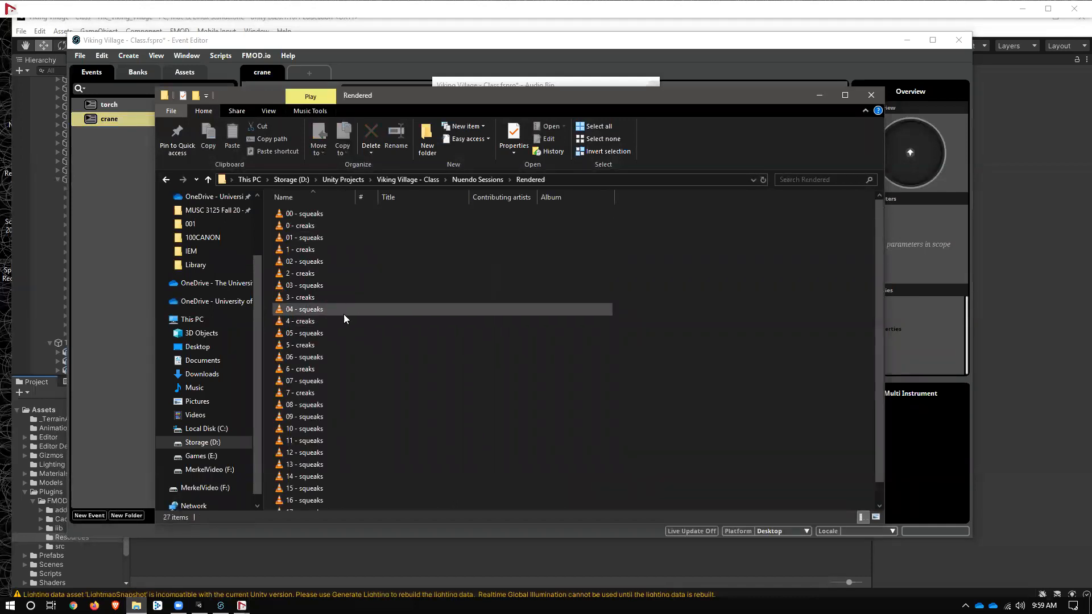
pyautogui.scroll(-1, 876, 273)
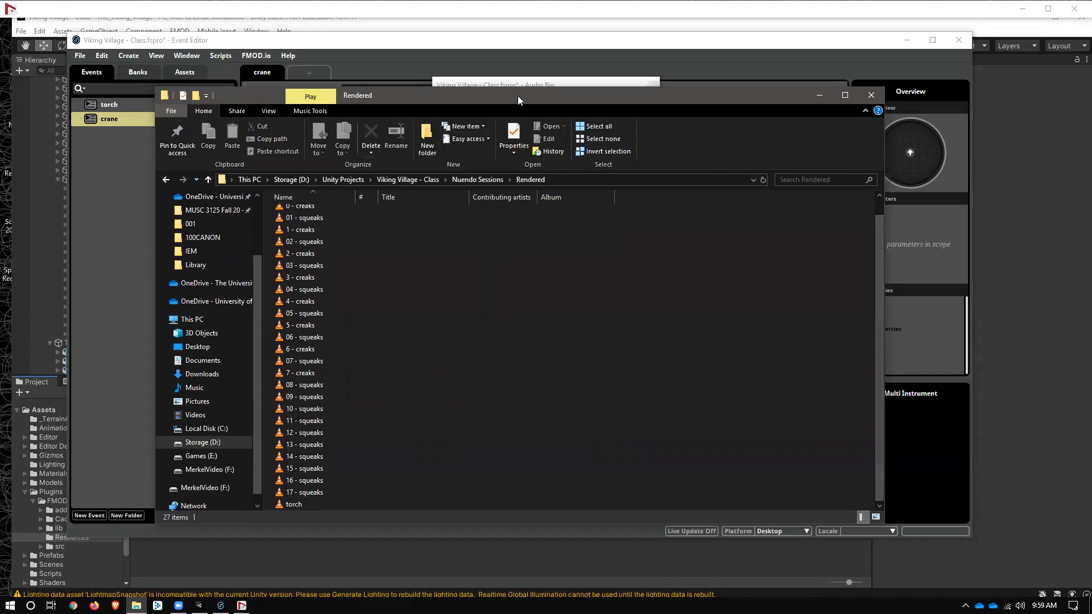
# Import all the rendered creaks and squeaks files into the Audio Bin, leaving out torch
pyautogui.moveTo(518, 95); pyautogui.dragTo(928, 76)
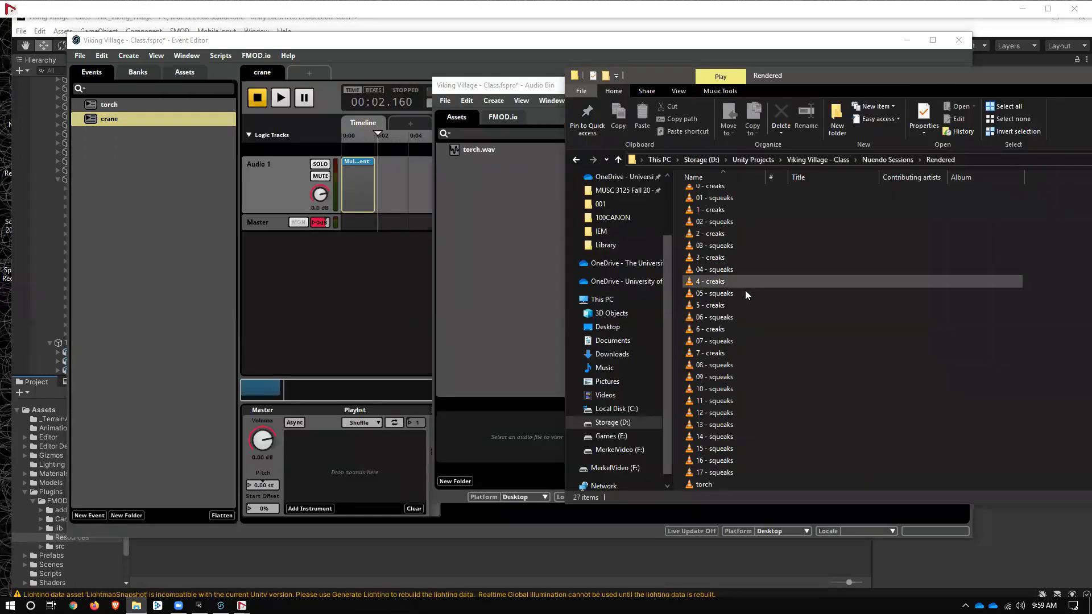
pyautogui.scroll(1, 745, 401)
pyautogui.click(694, 195)
pyautogui.keyDown('shift'); pyautogui.click(700, 196); pyautogui.keyUp('shift')
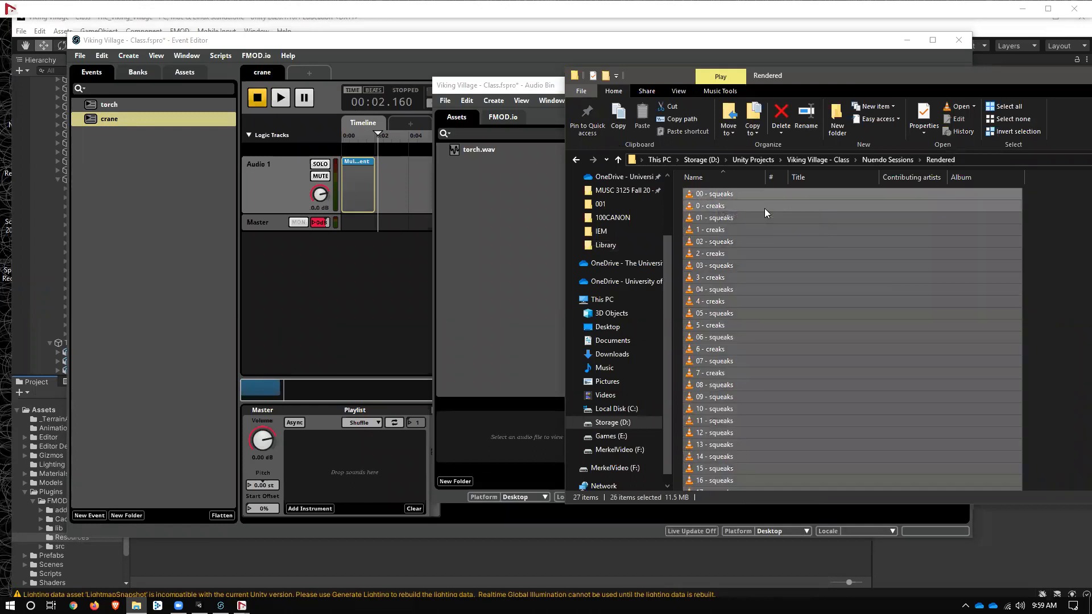
pyautogui.moveTo(764, 209); pyautogui.dragTo(542, 252)
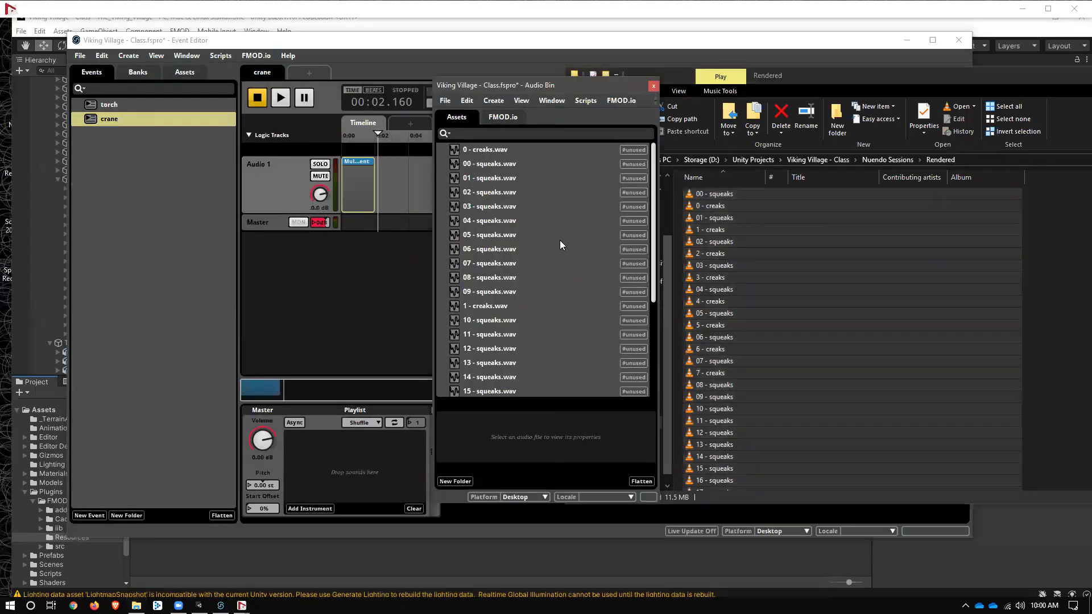
# Create a folder named creaks at the top level of the Audio Bin
pyautogui.rightClick(560, 240)
pyautogui.click(586, 194)
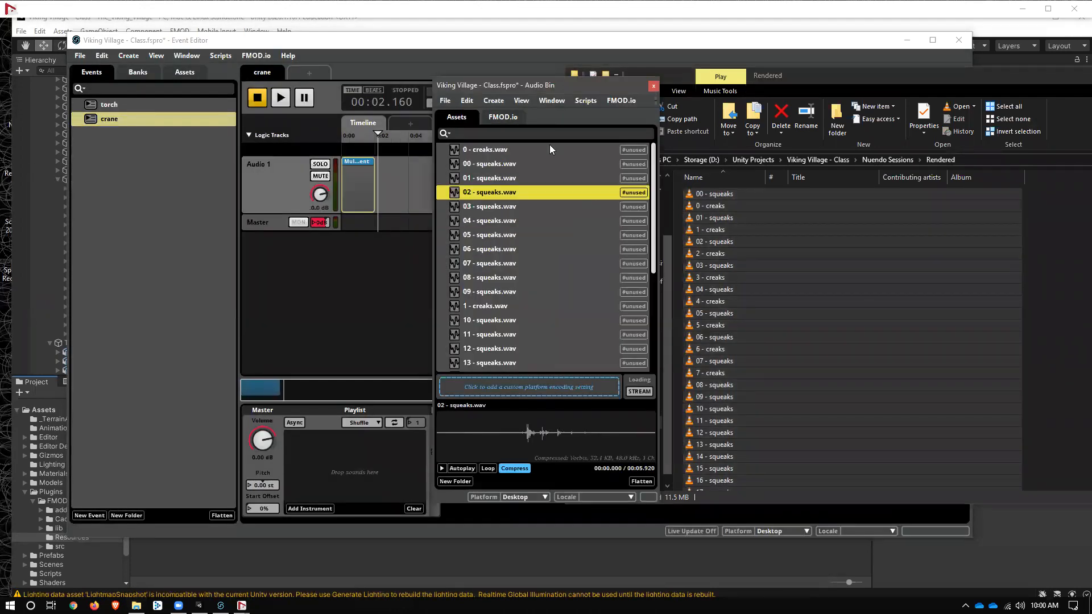
pyautogui.click(447, 101)
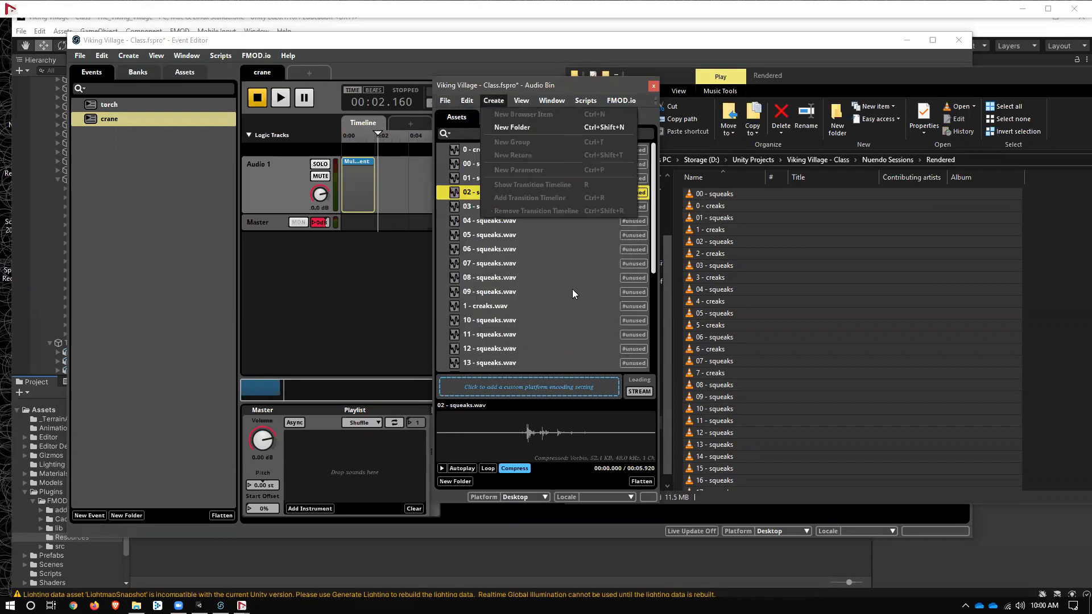
pyautogui.click(573, 292)
pyautogui.scroll(-4, 569, 304)
pyautogui.click(526, 349)
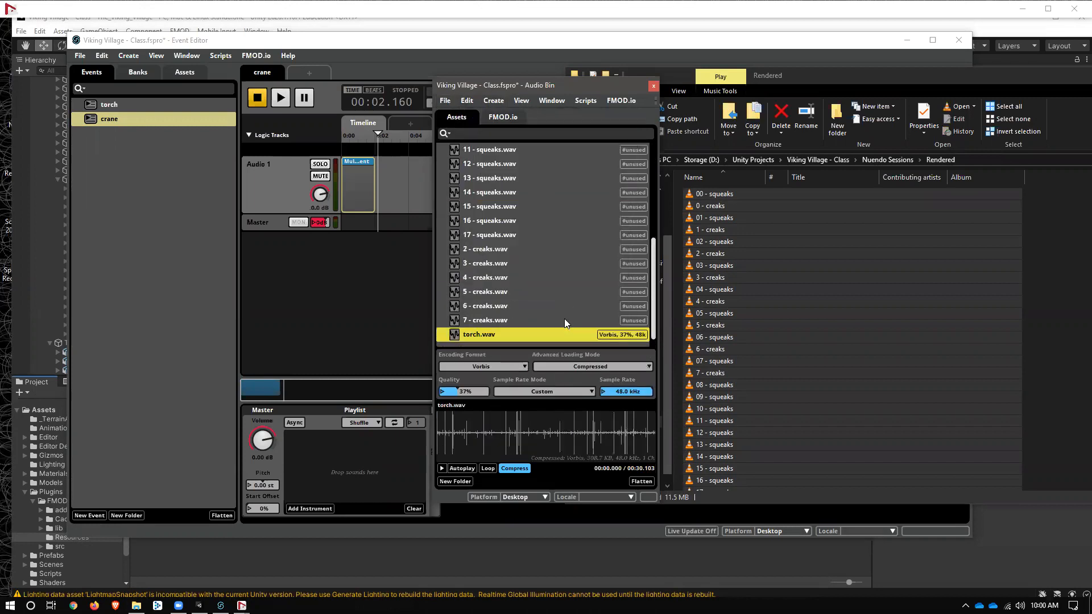
pyautogui.rightClick(552, 337)
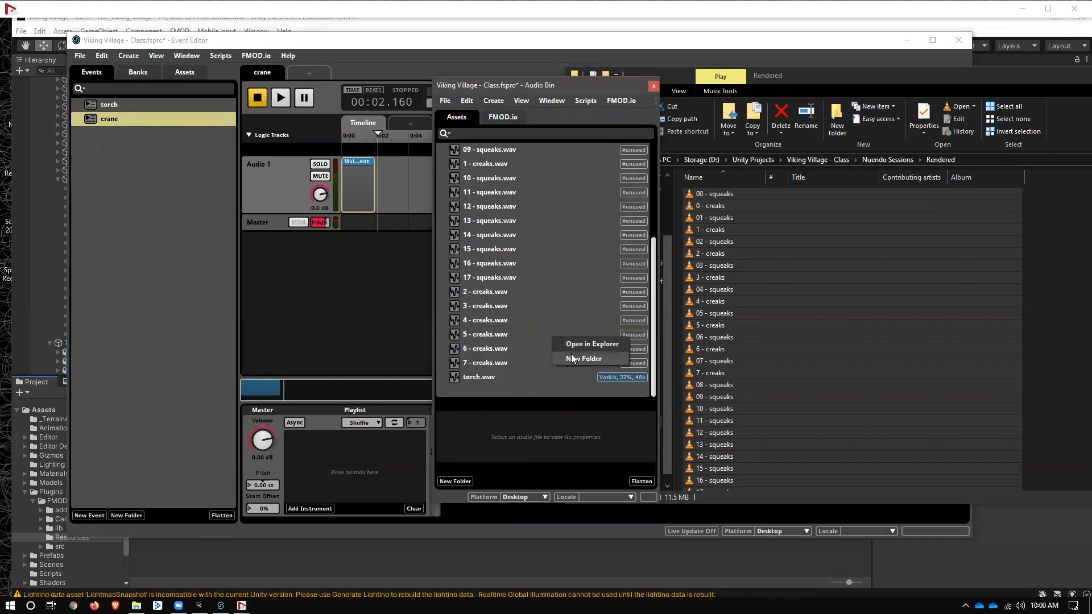
pyautogui.click(600, 359)
pyautogui.write('creaks')
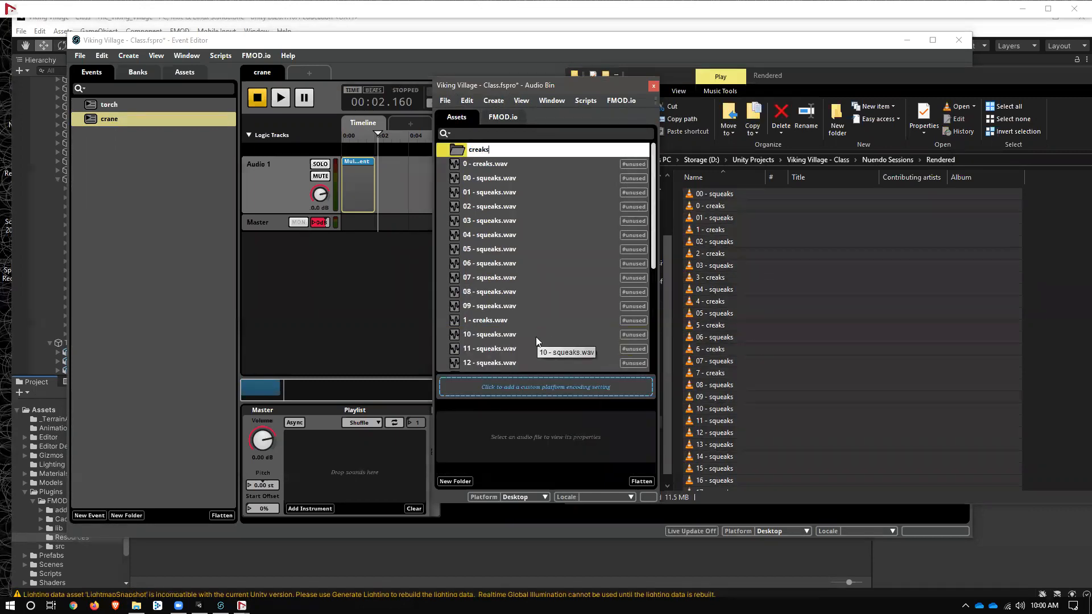
pyautogui.press('Return')
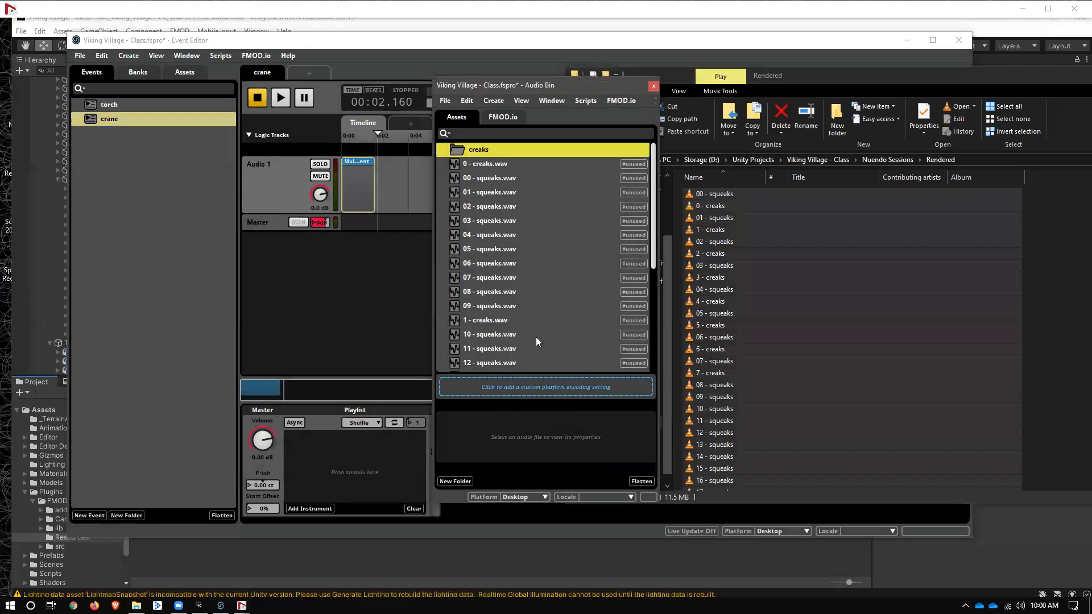
# Create a folder named squeaks at the top level of the Audio Bin
pyautogui.scroll(-4, 535, 291)
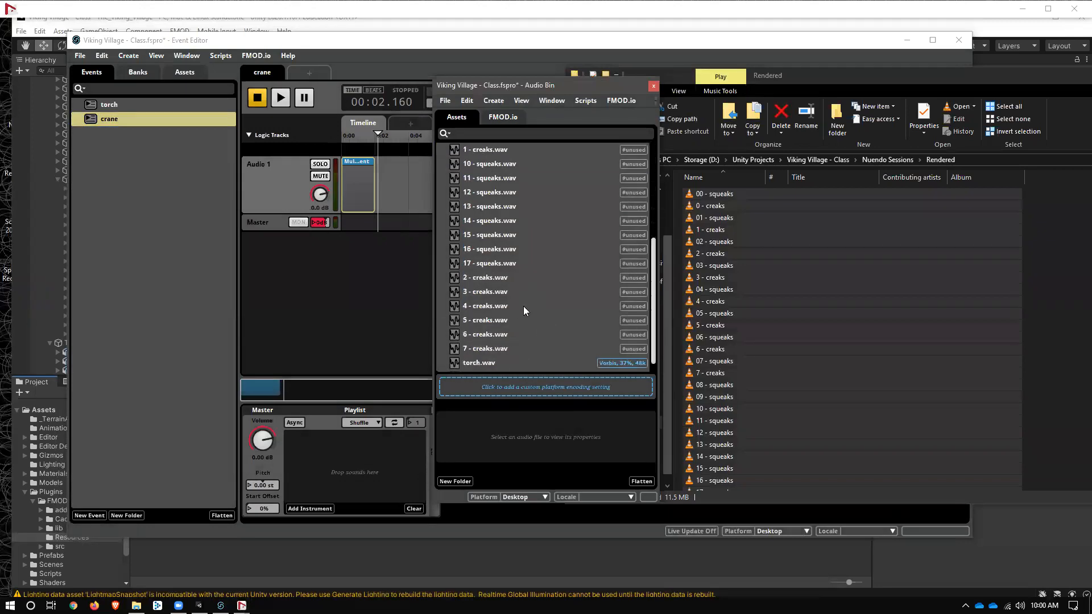
pyautogui.rightClick(480, 362)
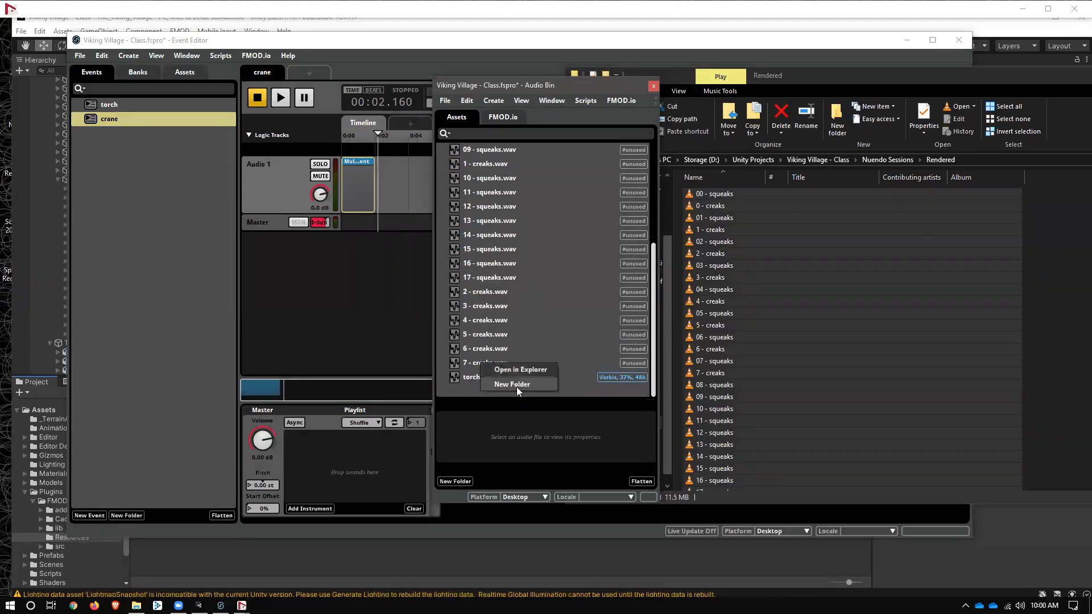
pyautogui.click(501, 380)
pyautogui.write('squ')
pyautogui.write('ee')
pyautogui.write('ks')
pyautogui.press('Return')
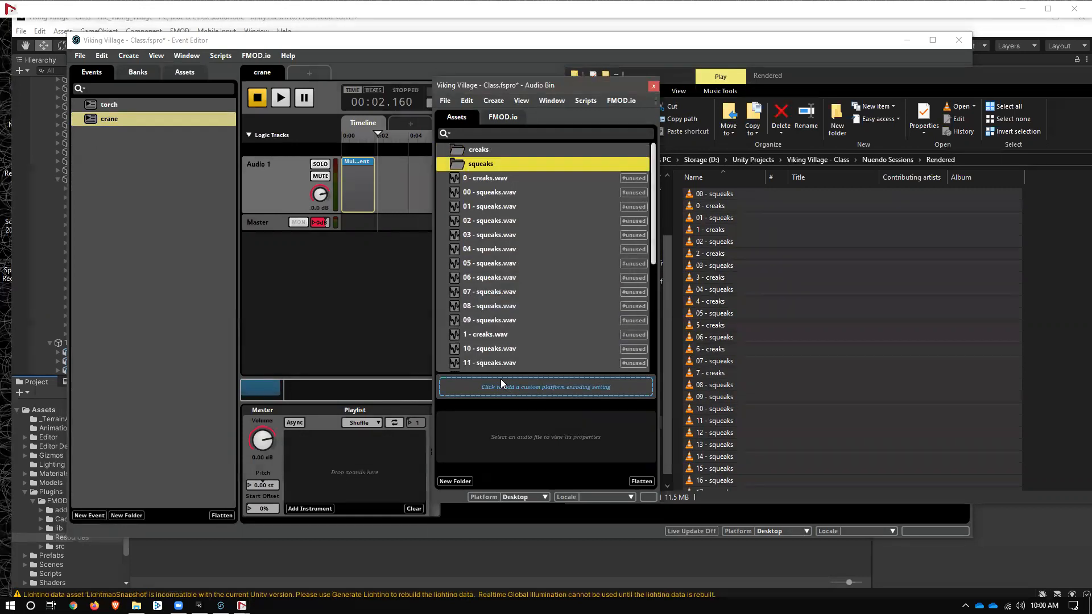
# Move 00 - squeaks.wav through 09 - squeaks.wav into the squeaks folder and 0 - creaks.wav into the creaks folder
pyautogui.click(473, 180)
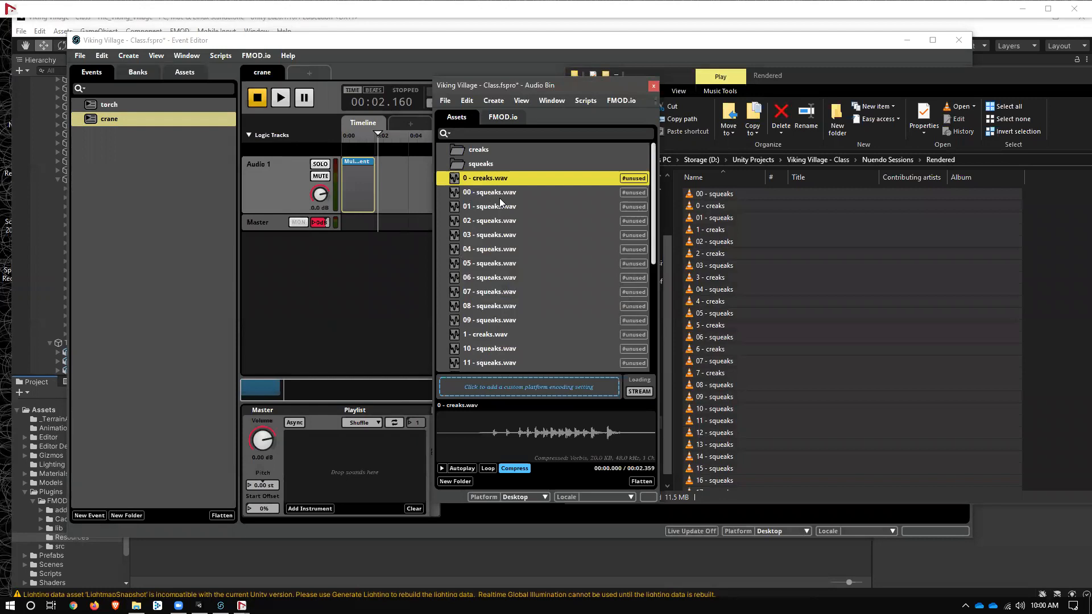
pyautogui.click(496, 194)
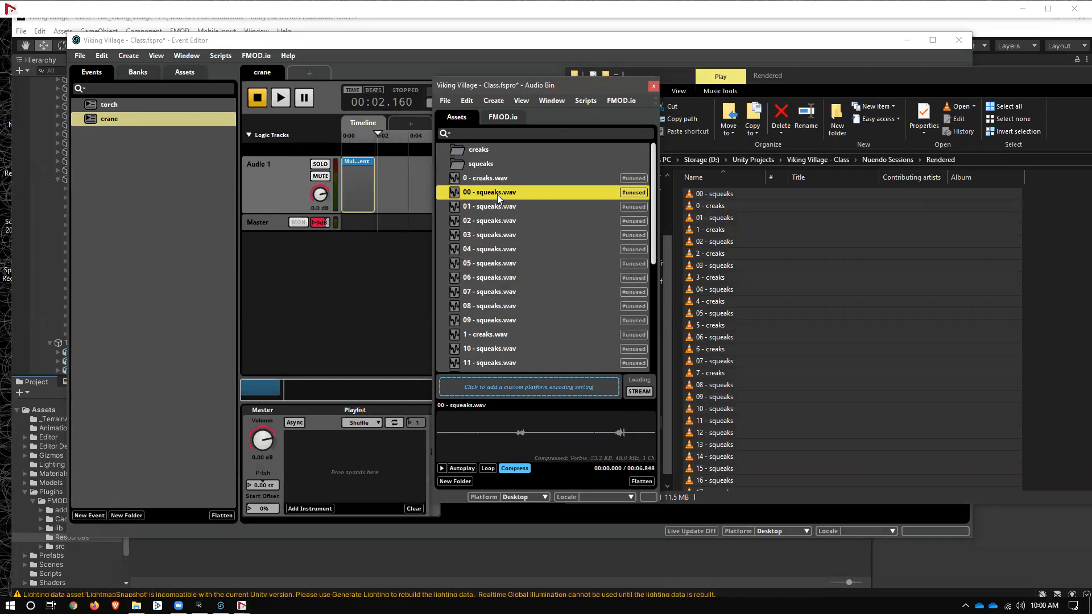
pyautogui.keyDown('shift'); pyautogui.click(496, 319); pyautogui.keyUp('shift')
pyautogui.moveTo(496, 319); pyautogui.dragTo(481, 162)
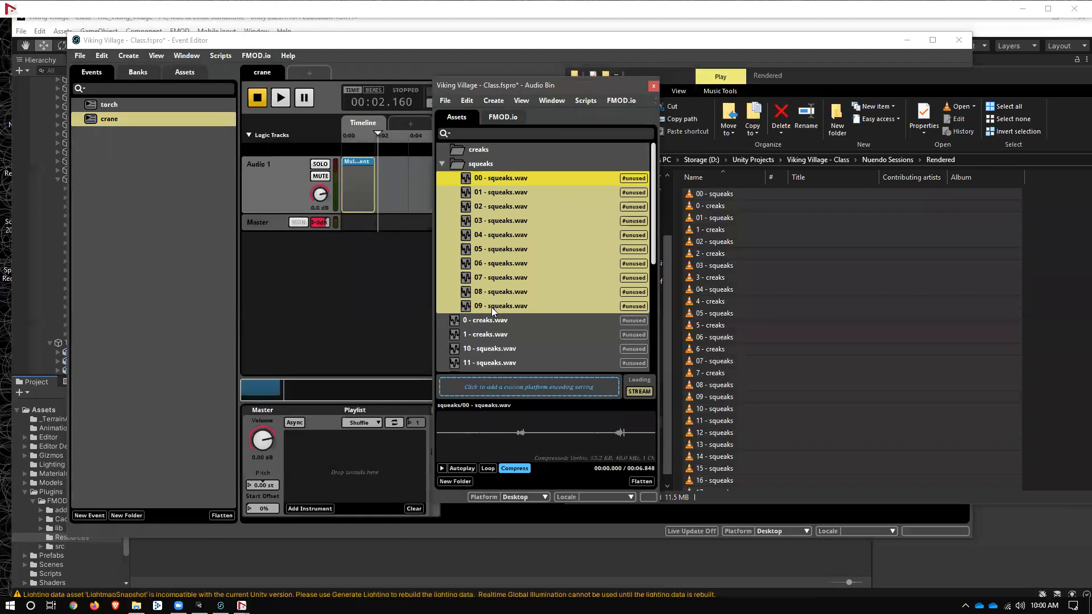
pyautogui.moveTo(492, 320); pyautogui.dragTo(480, 151)
# Move 10 - squeaks.wav through 17 - squeaks.wav into the squeaks folder
pyautogui.scroll(-3, 471, 268)
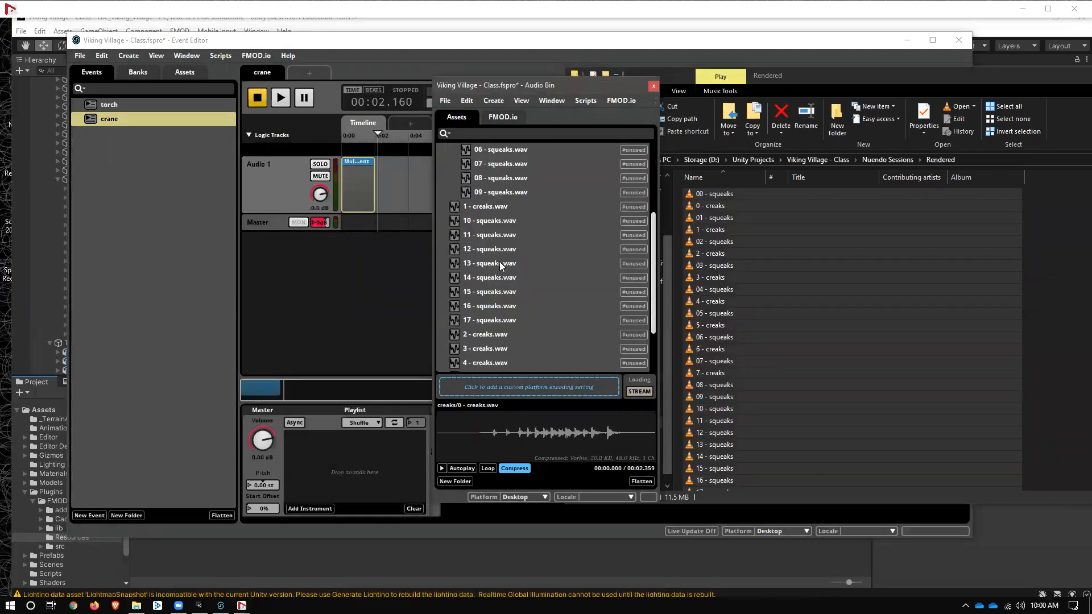
pyautogui.click(483, 225)
pyautogui.keyDown('shift'); pyautogui.click(485, 320); pyautogui.keyUp('shift')
pyautogui.scroll(-2, 481, 316)
pyautogui.scroll(5, 482, 315)
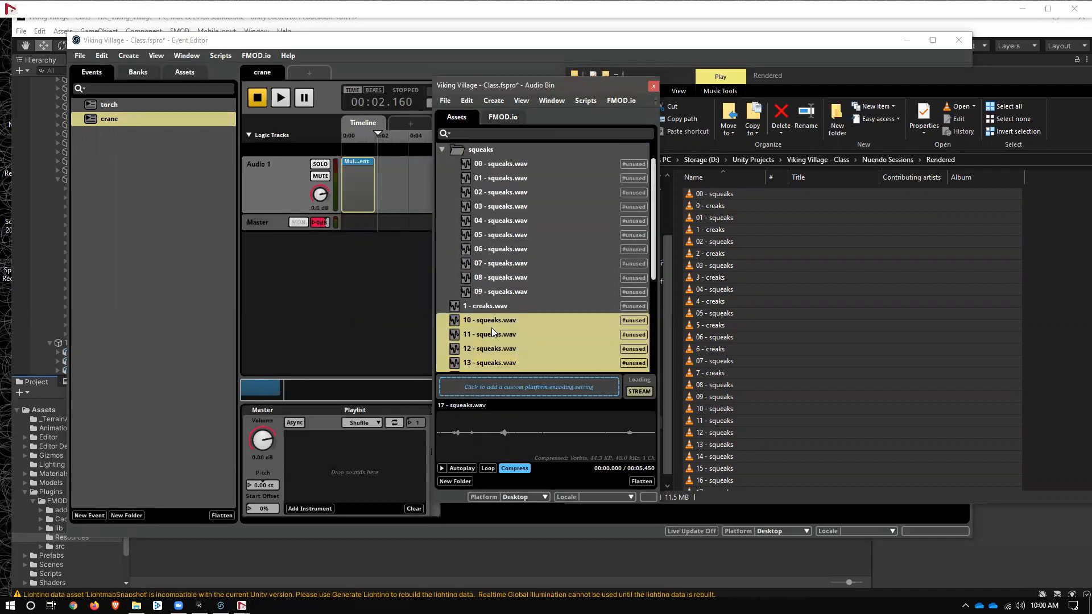
pyautogui.moveTo(489, 321); pyautogui.dragTo(495, 147)
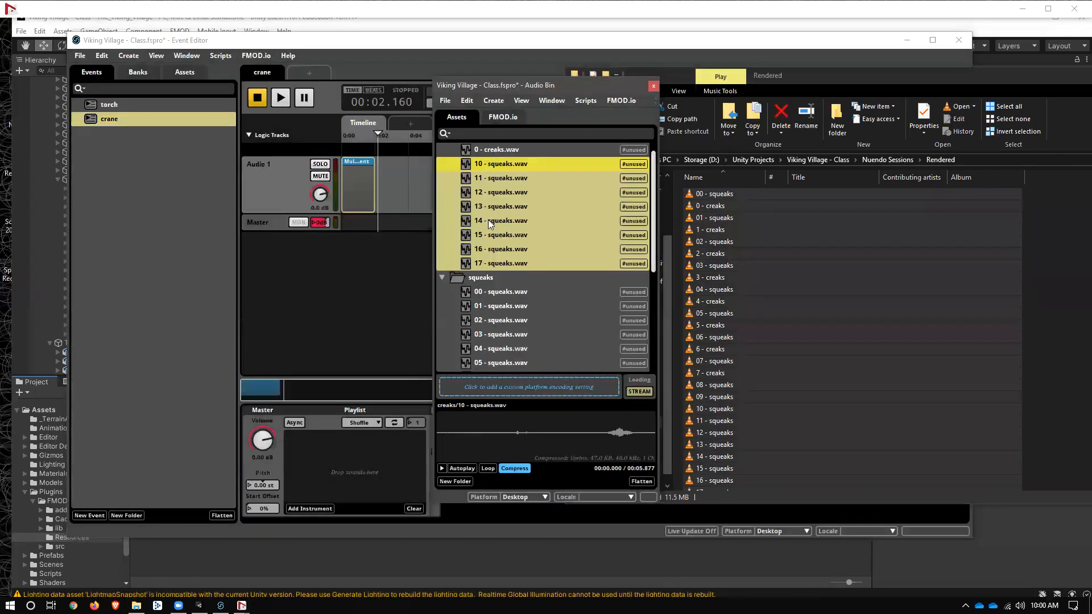
pyautogui.scroll(-3, 488, 223)
pyautogui.scroll(3, 488, 223)
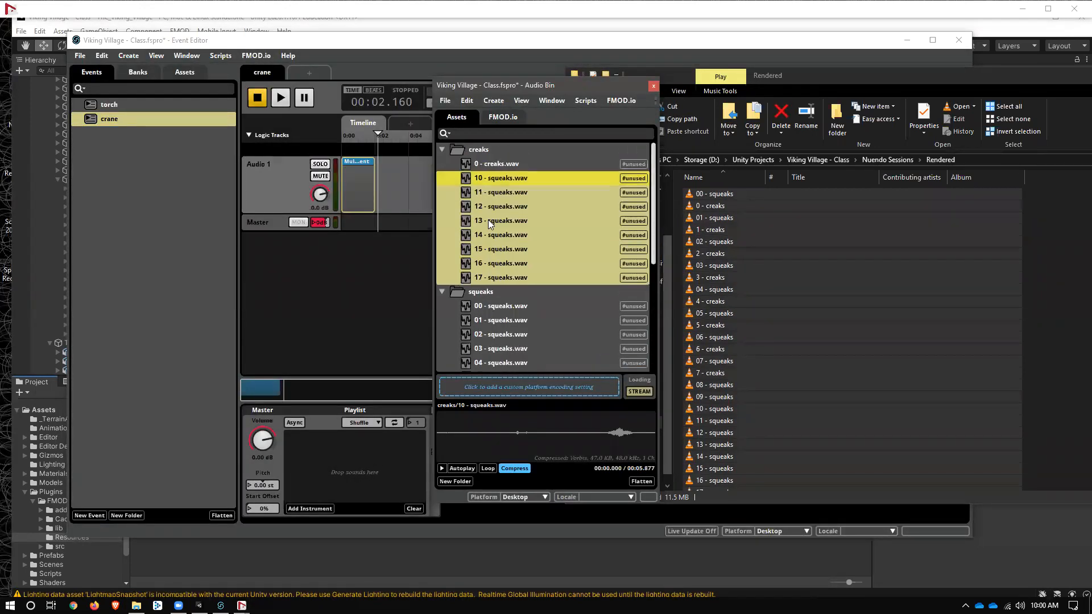
pyautogui.moveTo(488, 223); pyautogui.dragTo(487, 290)
# Collapse the squeaks folder and move 1 - creaks.wav through 7 - creaks.wav into the creaks folder
pyautogui.scroll(-3, 493, 279)
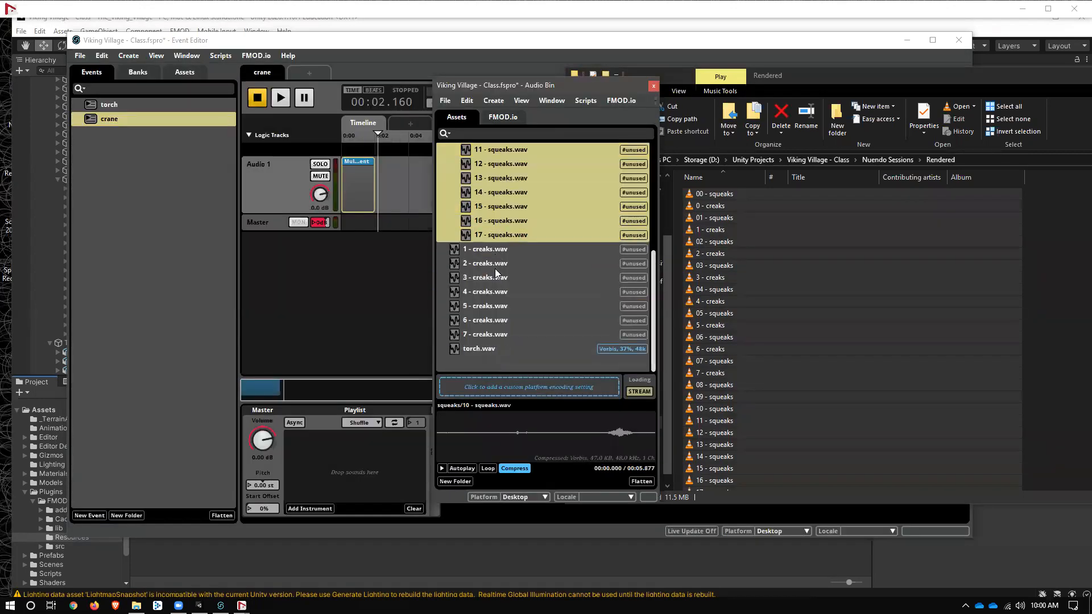
pyautogui.scroll(5, 489, 267)
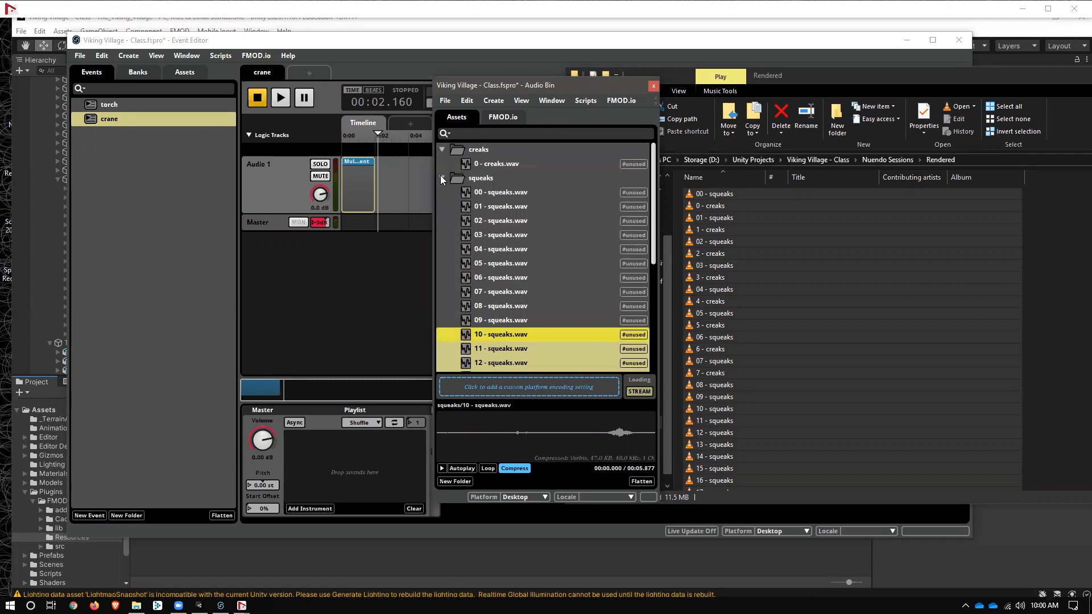
pyautogui.click(442, 178)
pyautogui.click(478, 196)
pyautogui.keyDown('shift'); pyautogui.click(482, 277); pyautogui.keyUp('shift')
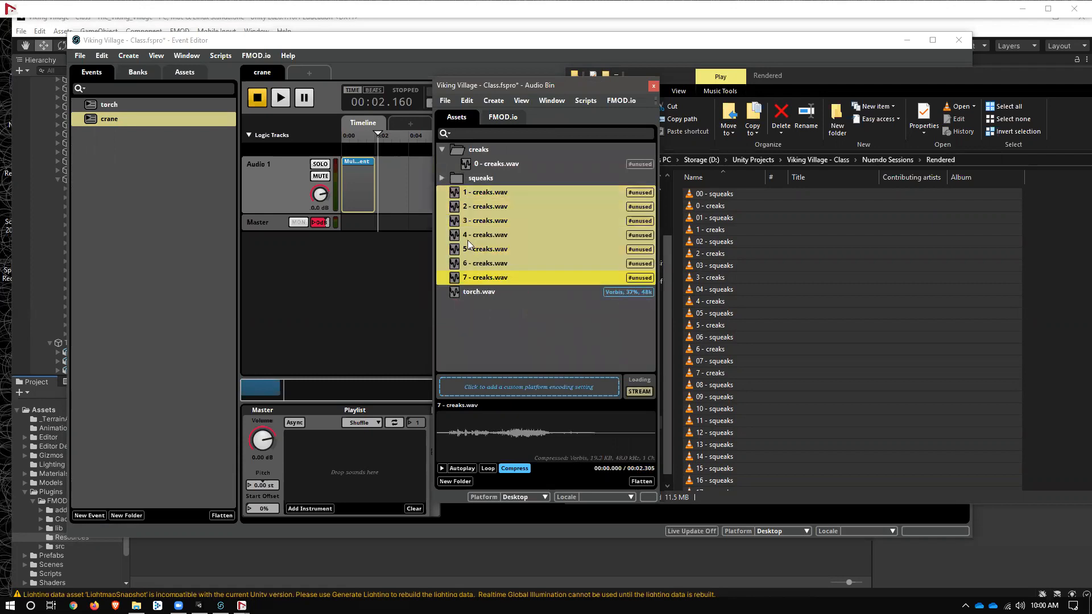
pyautogui.moveTo(477, 203); pyautogui.dragTo(483, 152)
# Create a folder named crane at the top level of the Audio Bin
pyautogui.click(498, 323)
pyautogui.rightClick(497, 323)
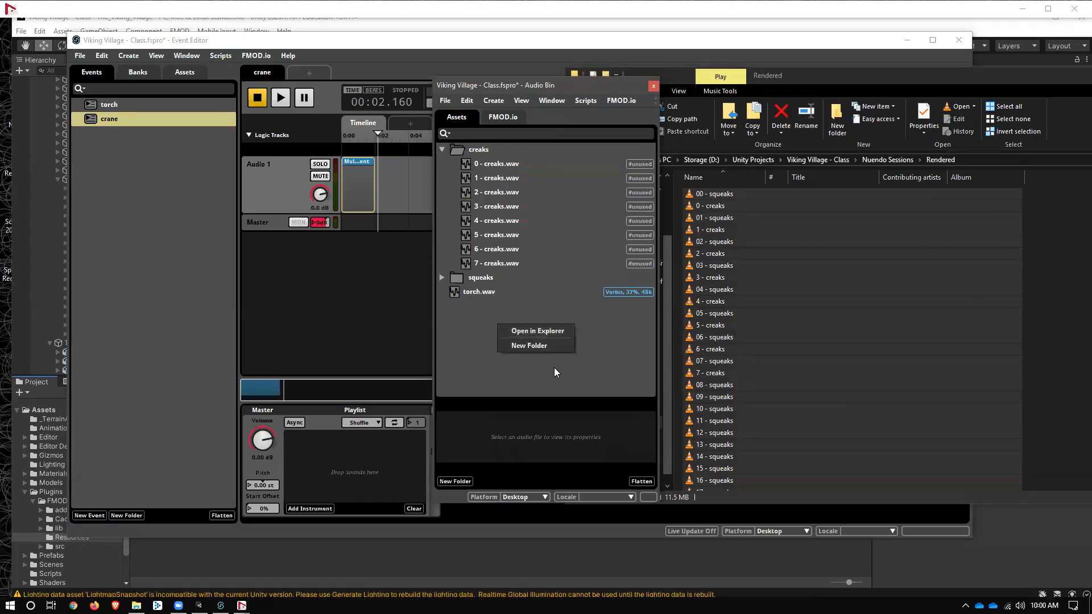
pyautogui.click(555, 348)
pyautogui.write('cran')
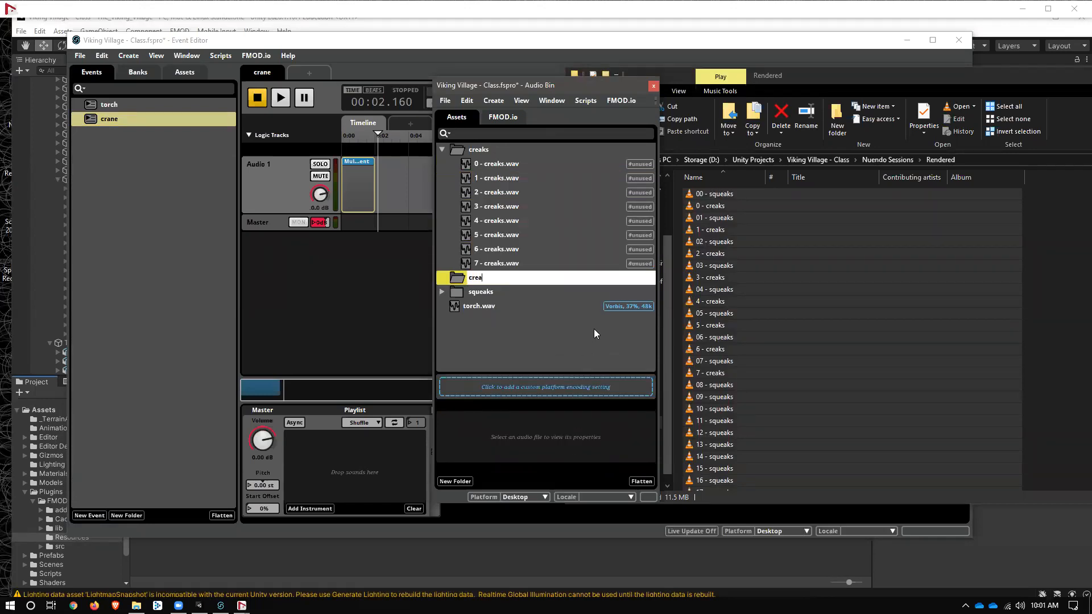
pyautogui.write('e')
pyautogui.press('Return')
# Collapse the creaks folder and move the creaks and squeaks folders into the crane folder
pyautogui.click(440, 165)
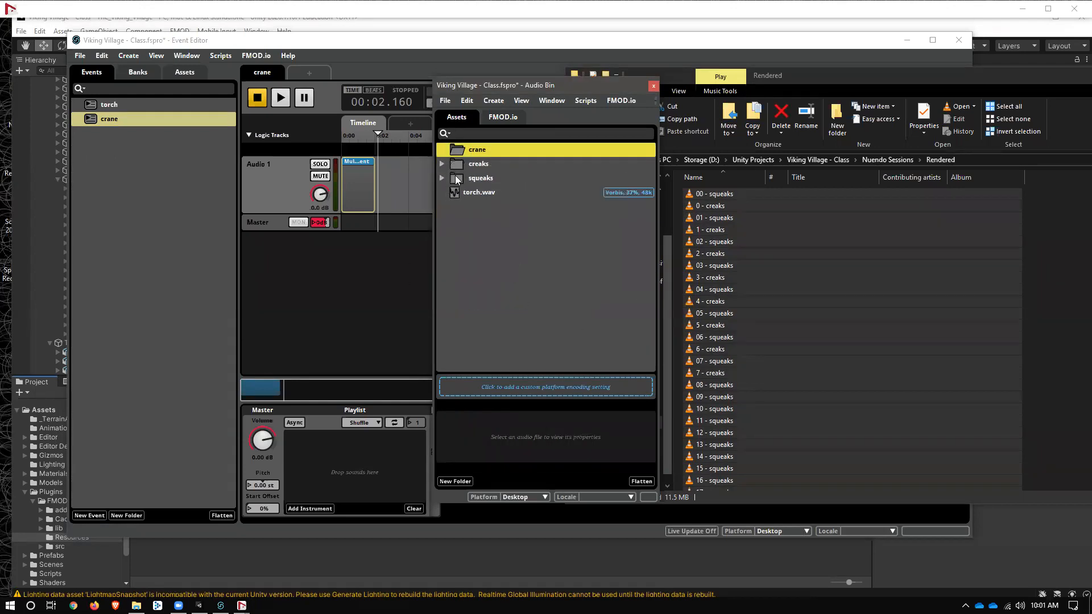
pyautogui.click(452, 201)
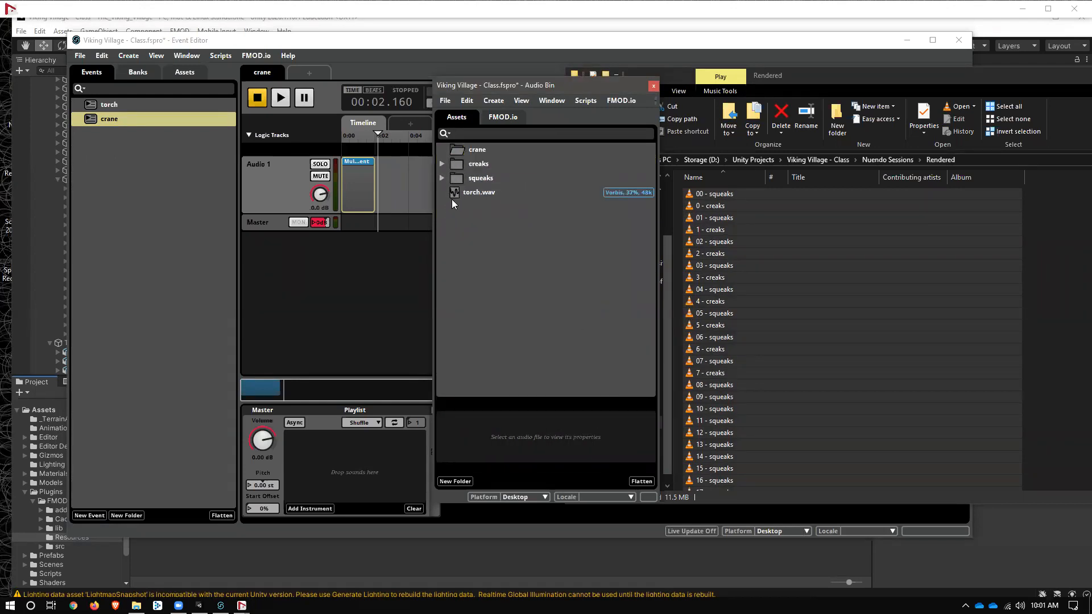
pyautogui.click(455, 165)
pyautogui.keyDown('shift'); pyautogui.click(472, 179); pyautogui.keyUp('shift')
pyautogui.moveTo(472, 178); pyautogui.dragTo(463, 149)
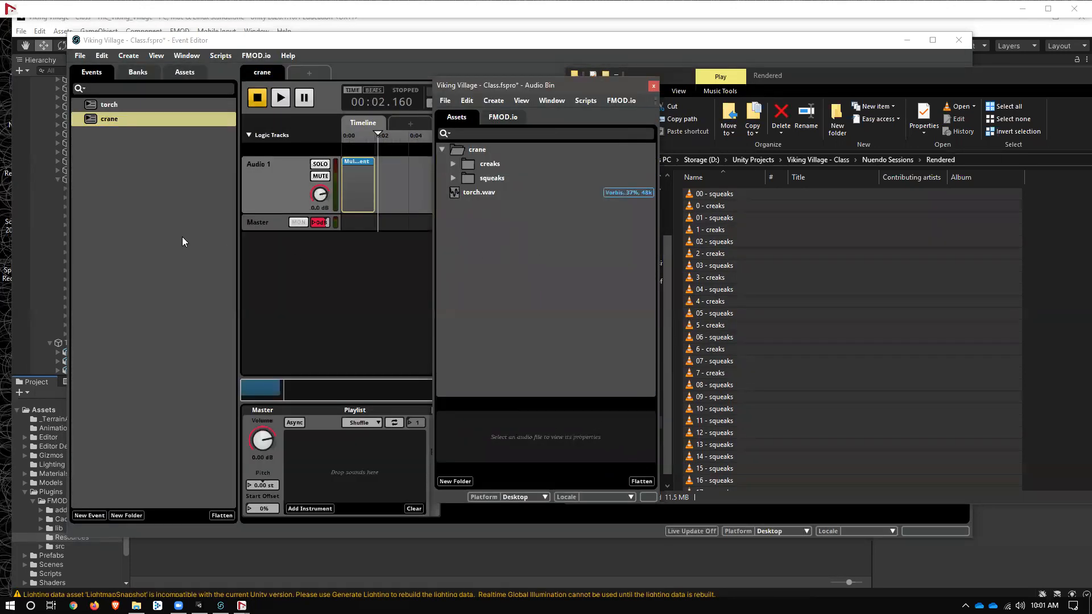
# Bring up the crane event and move the Audio Bin window clear of its timeline
pyautogui.click(129, 223)
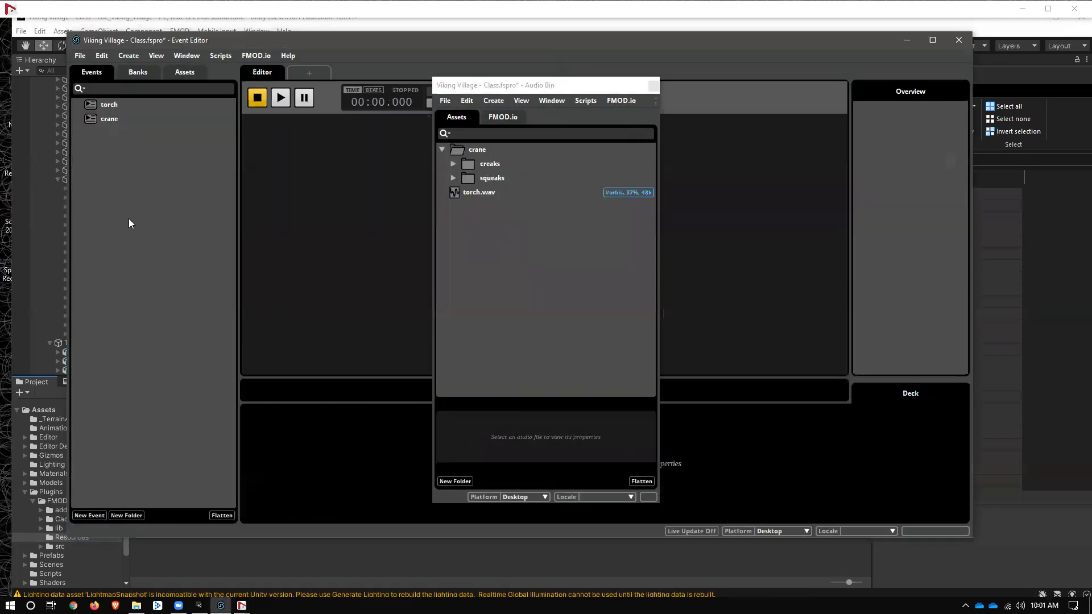
pyautogui.click(132, 119)
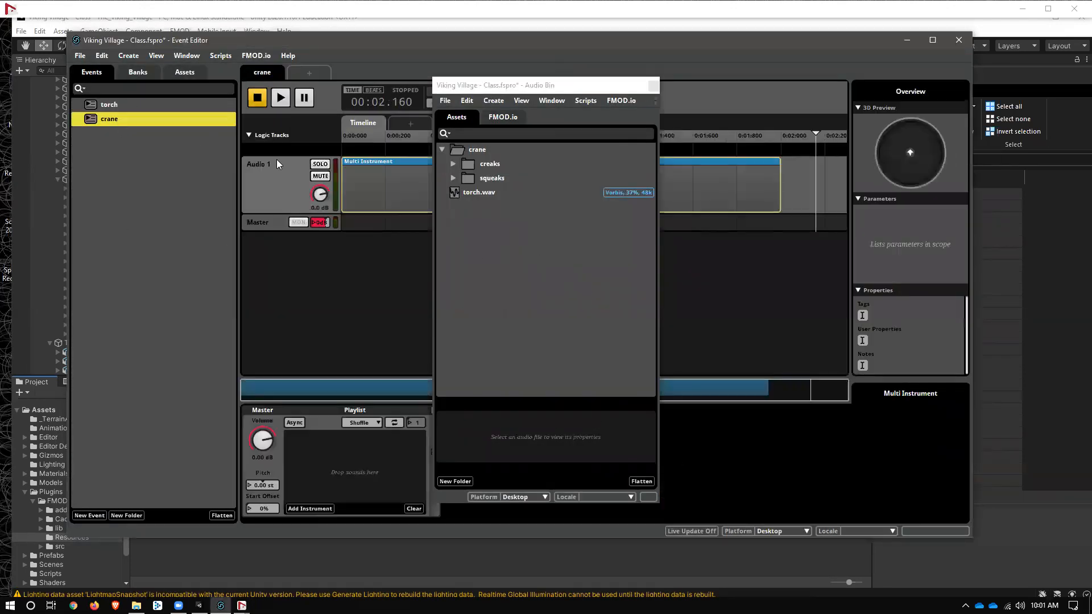
pyautogui.click(629, 92)
pyautogui.moveTo(629, 92); pyautogui.dragTo(1091, 111)
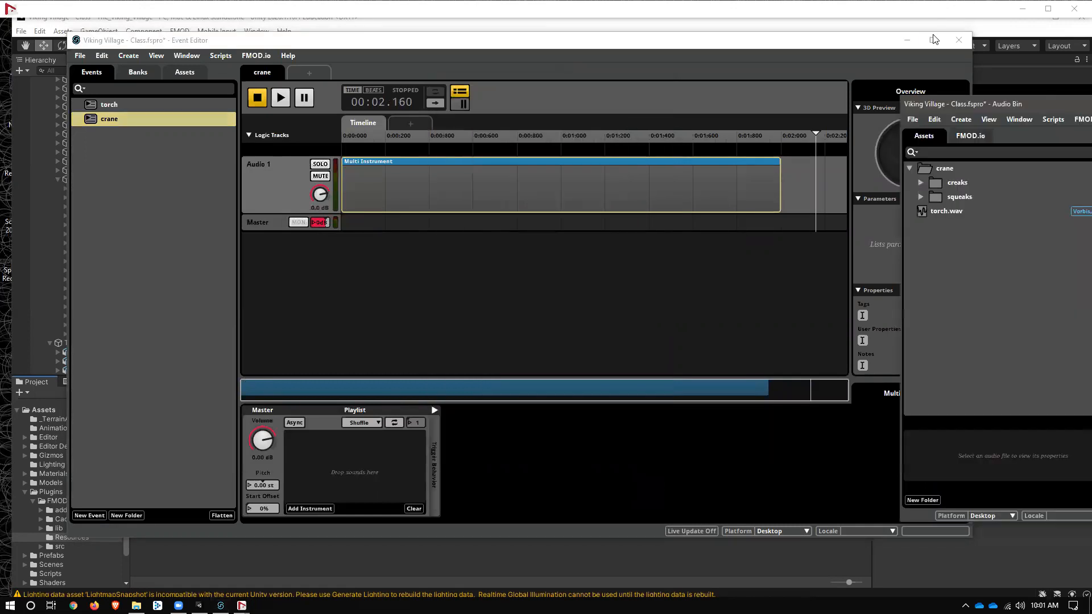
pyautogui.moveTo(847, 35); pyautogui.dragTo(847, 53)
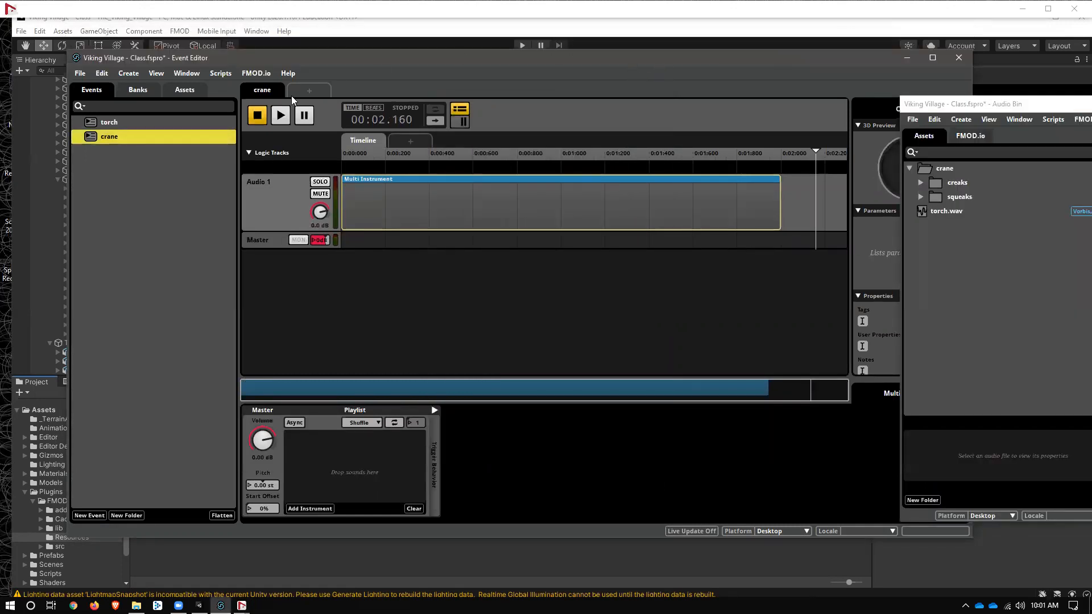
# Rename the Audio 1 track of the crane event as creaks
pyautogui.doubleClick(264, 185)
pyautogui.write('c')
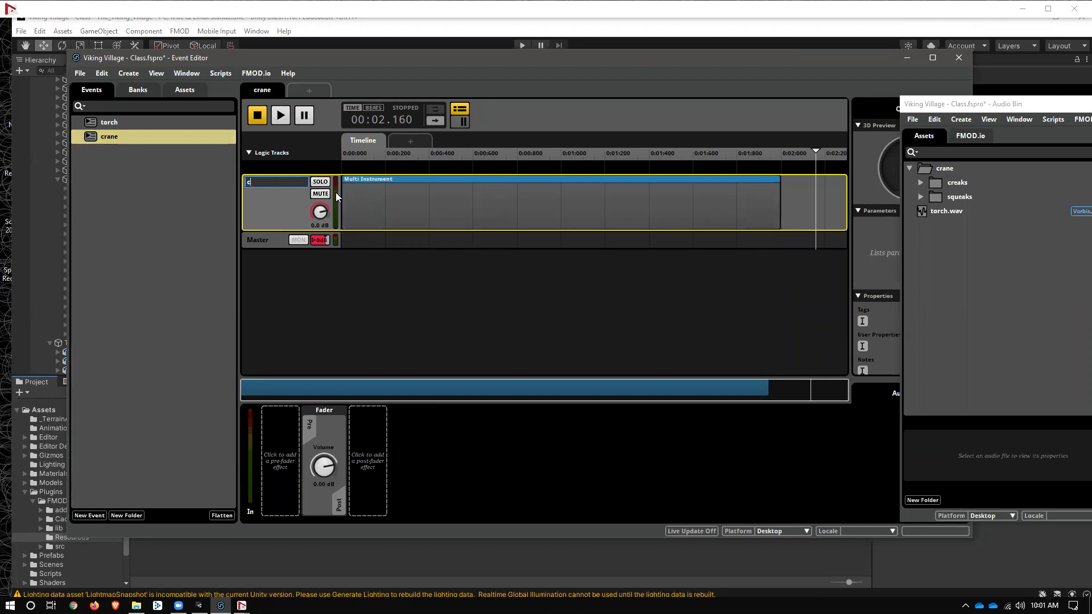
pyautogui.write('reaks')
pyautogui.press('Return')
# Add 0 - creaks.wav through 7 - creaks.wav to the playlist of the creaks track's multi instrument
pyautogui.click(921, 182)
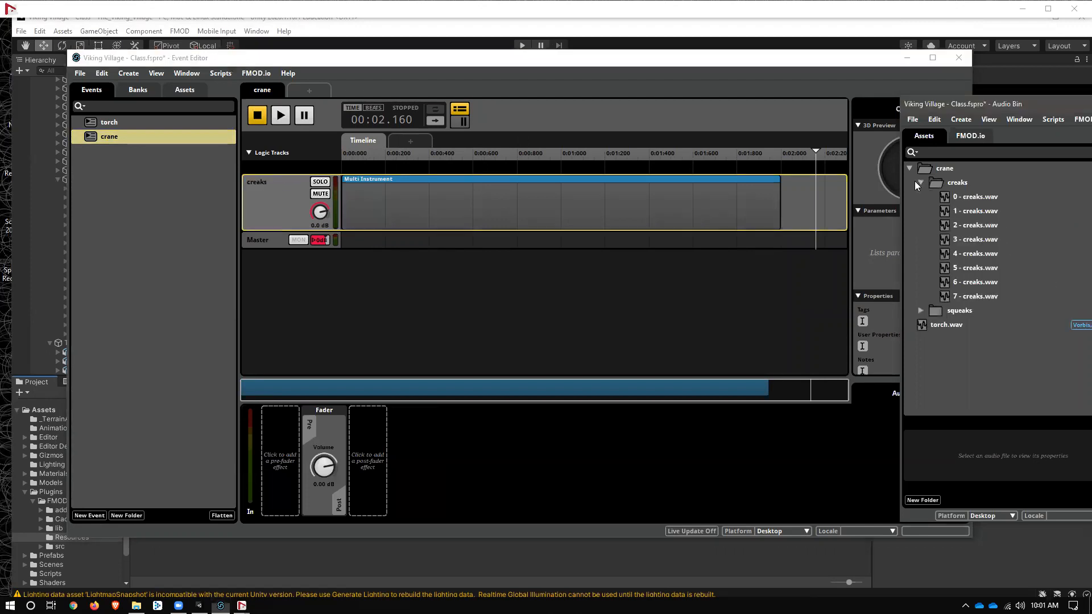
pyautogui.click(407, 205)
pyautogui.click(973, 198)
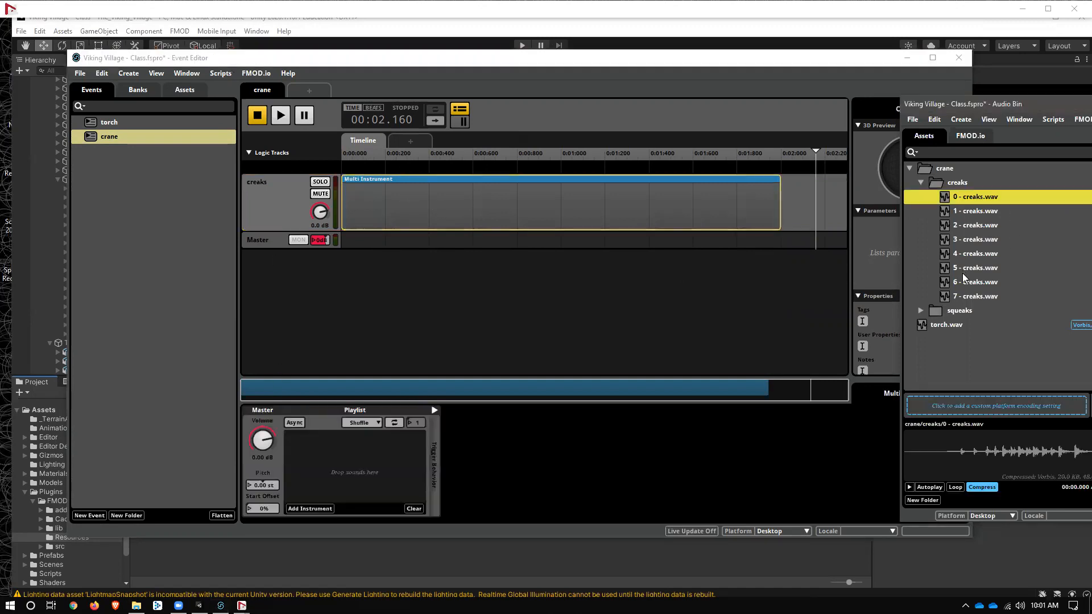
pyautogui.keyDown('shift'); pyautogui.click(976, 296); pyautogui.keyUp('shift')
pyautogui.moveTo(434, 380); pyautogui.dragTo(330, 455)
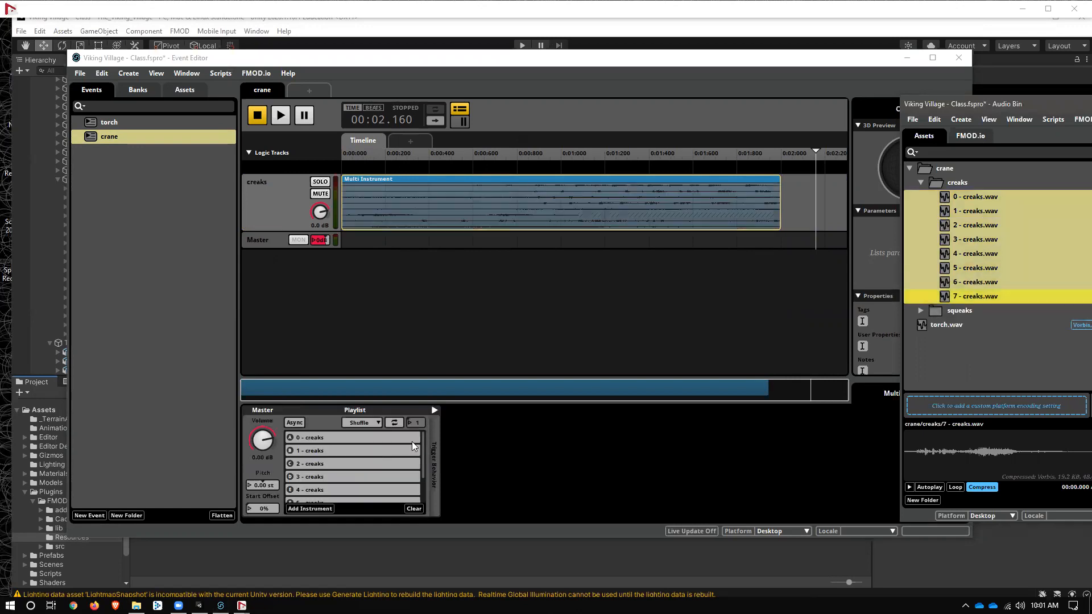
# Add a second audio track below the creaks track and name it squeaks
pyautogui.rightClick(255, 215)
pyautogui.click(294, 220)
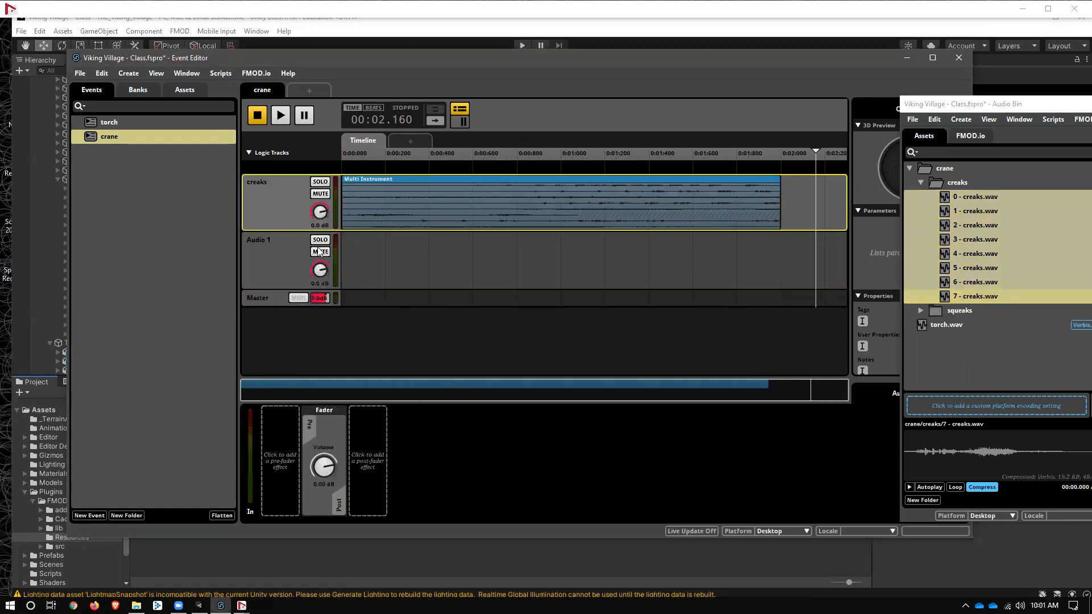
pyautogui.doubleClick(255, 240)
pyautogui.write('sqee')
pyautogui.write('ueaks')
pyautogui.press('Return')
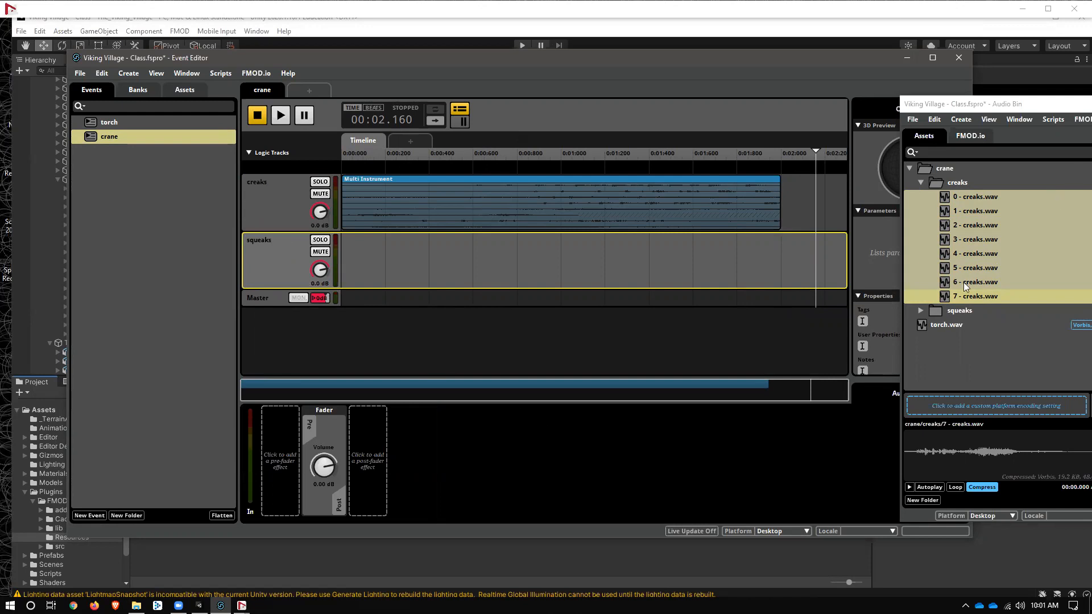
# Expand the squeaks folder in the Audio Bin and add a multi instrument to the squeaks track at about 0.74 seconds
pyautogui.click(921, 311)
pyautogui.click(946, 326)
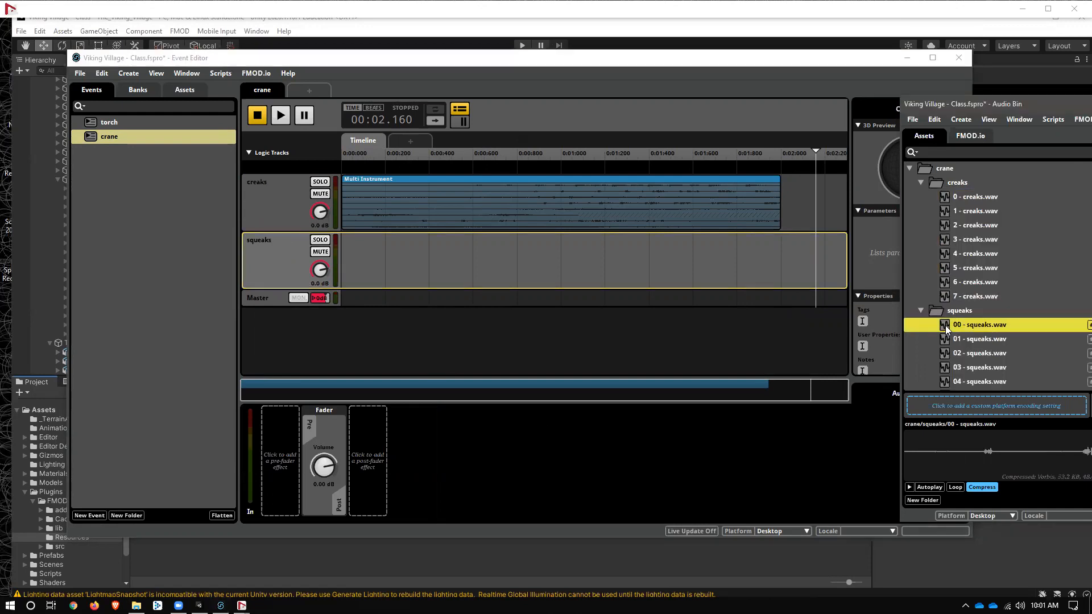
pyautogui.click(504, 258)
pyautogui.rightClick(504, 259)
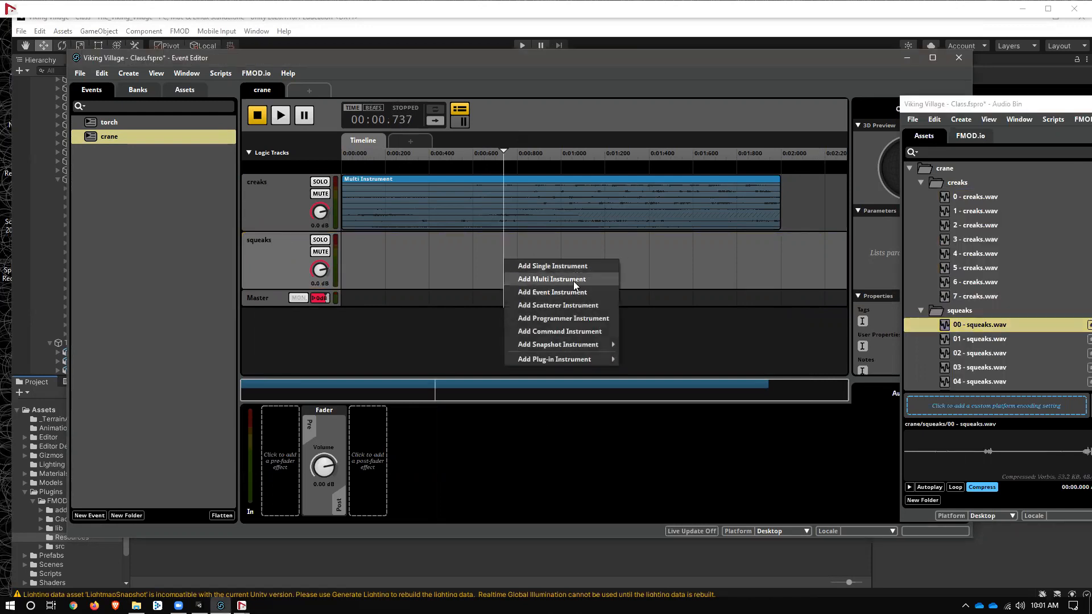
pyautogui.click(573, 279)
# Add 00 - squeaks.wav through 17 - squeaks.wav to the playlist of the squeaks track's multi instrument
pyautogui.scroll(-3, 964, 361)
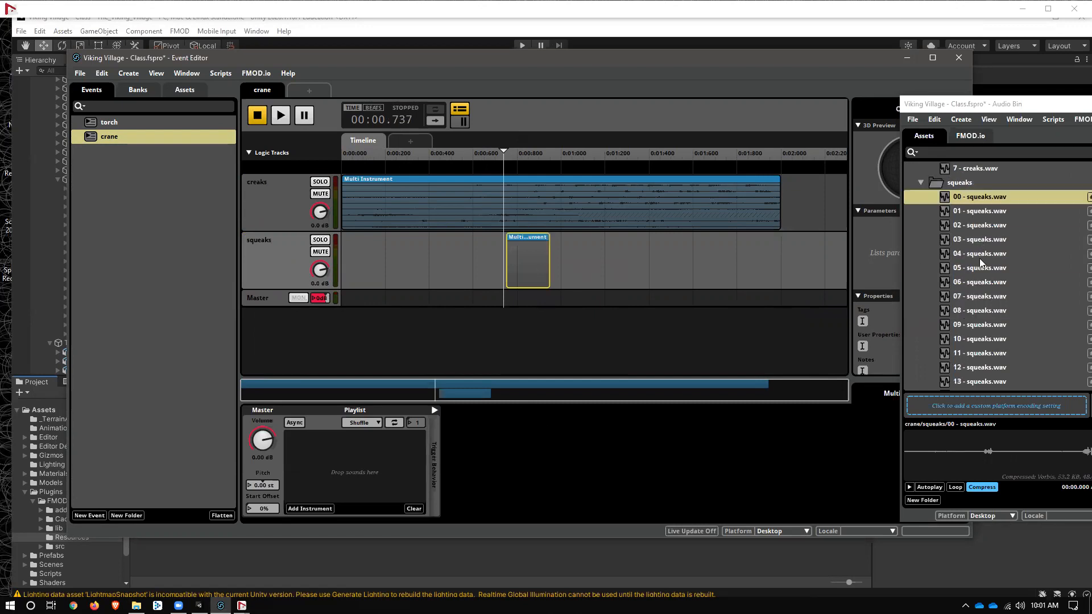
pyautogui.scroll(-2, 979, 258)
pyautogui.keyDown('shift'); pyautogui.click(965, 349); pyautogui.keyUp('shift')
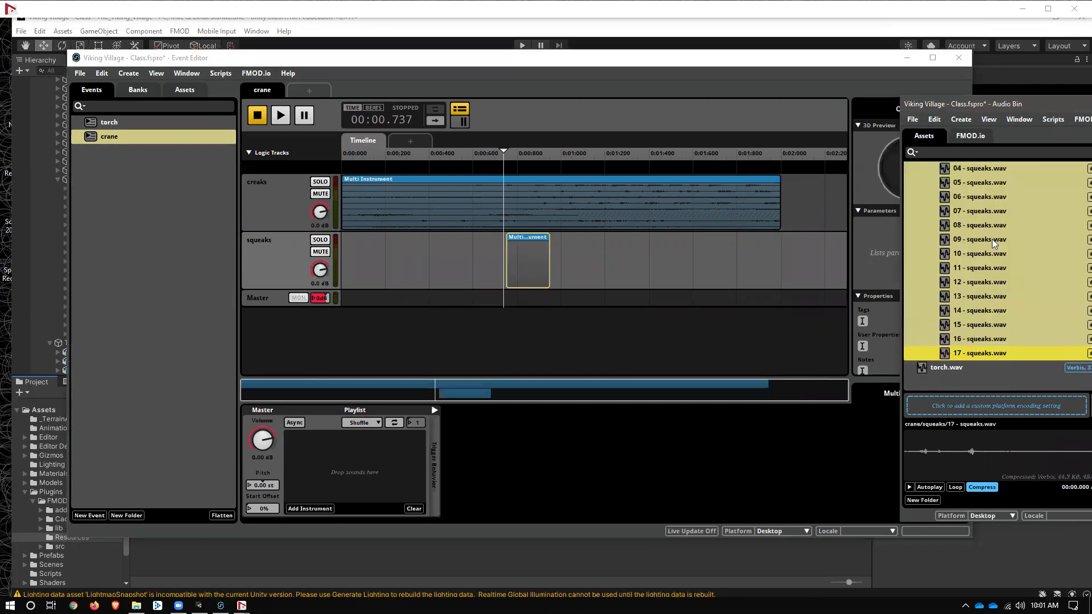
pyautogui.moveTo(526, 262); pyautogui.dragTo(525, 262)
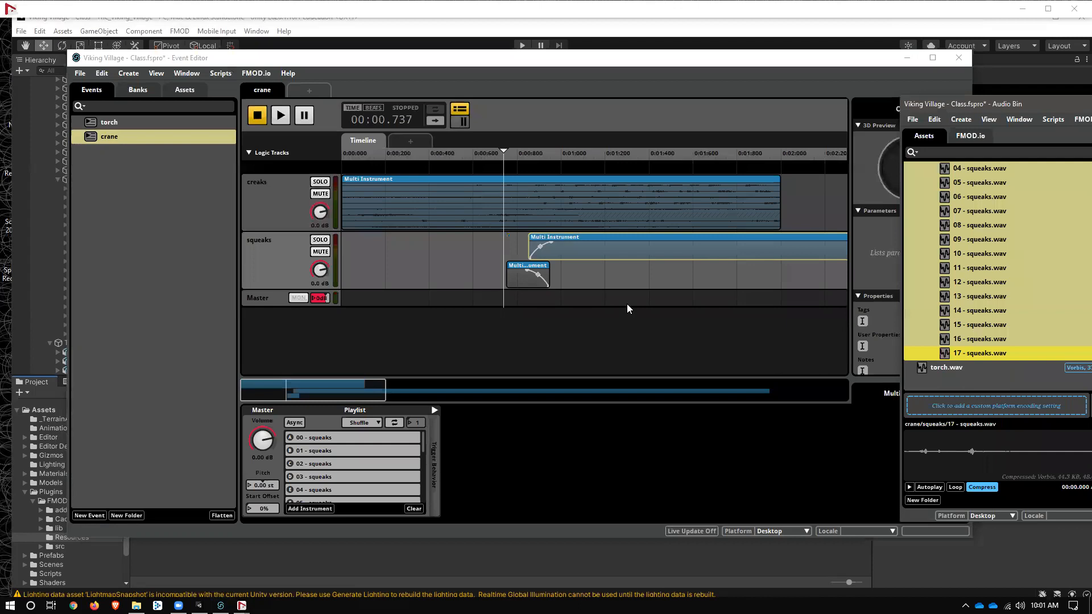
pyautogui.press('Delete')
pyautogui.click(530, 279)
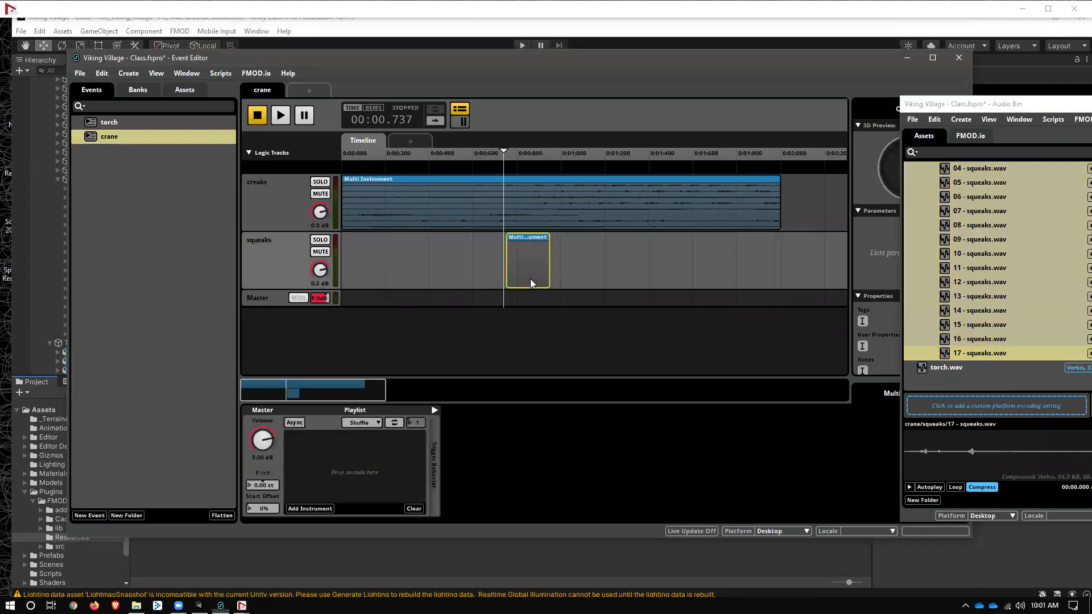
pyautogui.moveTo(981, 170); pyautogui.dragTo(387, 459)
# Stretch the squeaks multi instrument from the timeline start to about 1.9 seconds and make the squeaks track taller
pyautogui.click(603, 261)
pyautogui.moveTo(528, 265); pyautogui.dragTo(757, 285)
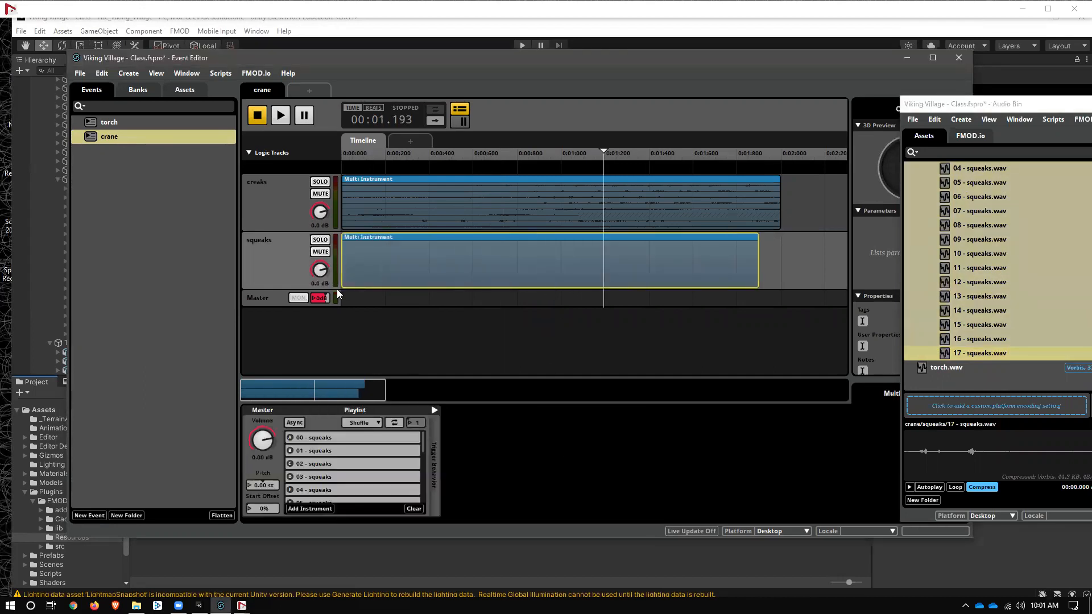
pyautogui.moveTo(333, 288); pyautogui.dragTo(331, 345)
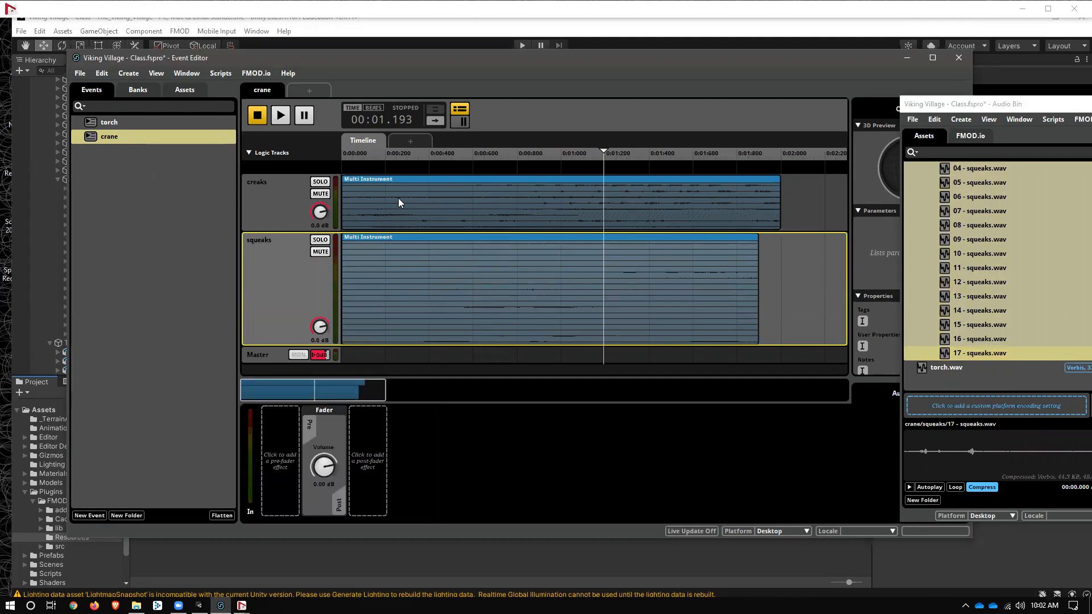
# Mute the squeaks track and play the crane event to audition the creaks alone
pyautogui.click(316, 252)
pyautogui.press('Return')
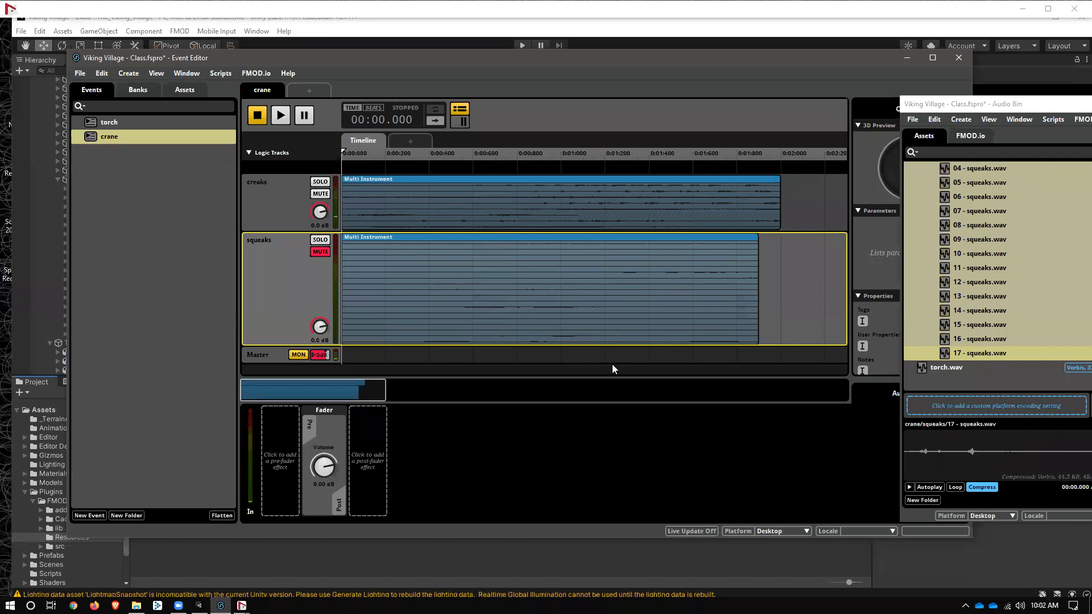
pyautogui.press('space')
# Extend the creaks multi instrument to about 6.2 seconds and make the creaks track taller to show each waveform
pyautogui.moveTo(780, 206); pyautogui.dragTo(583, 217)
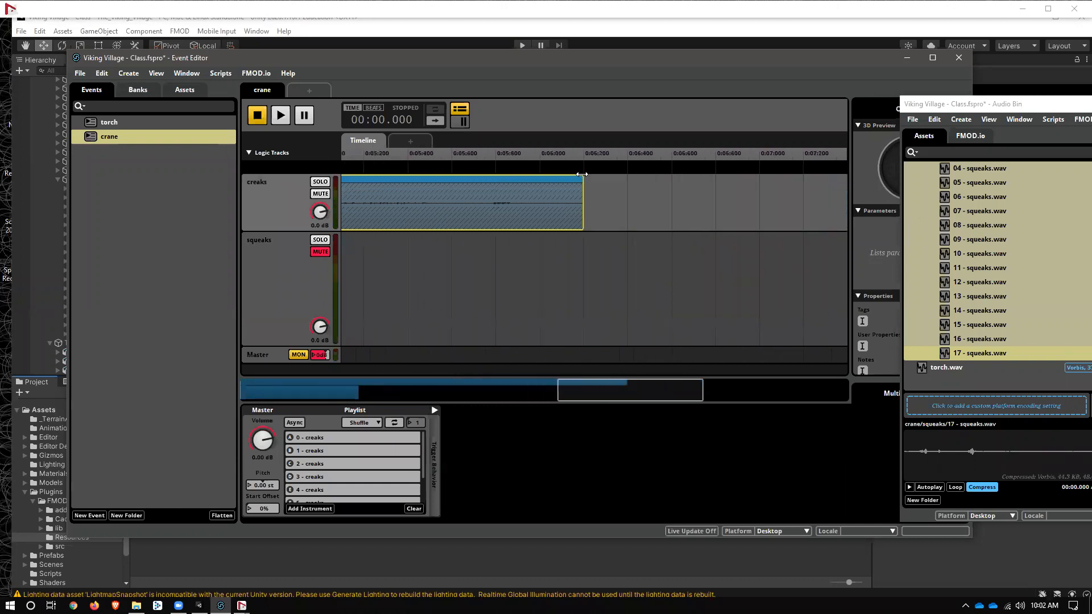
pyautogui.moveTo(296, 233); pyautogui.dragTo(323, 344)
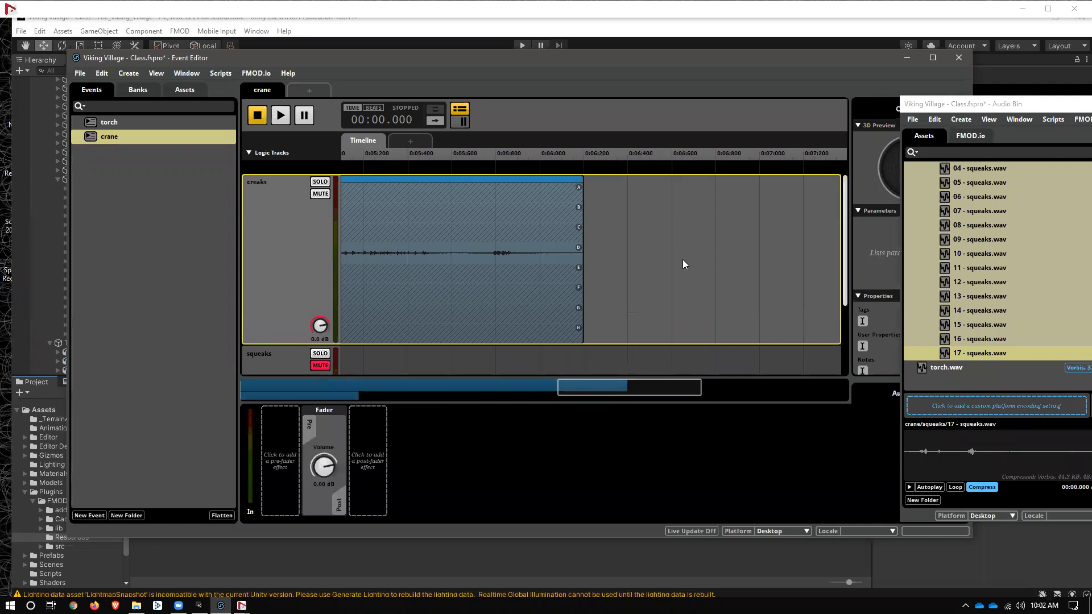
pyautogui.scroll(-5, 683, 260)
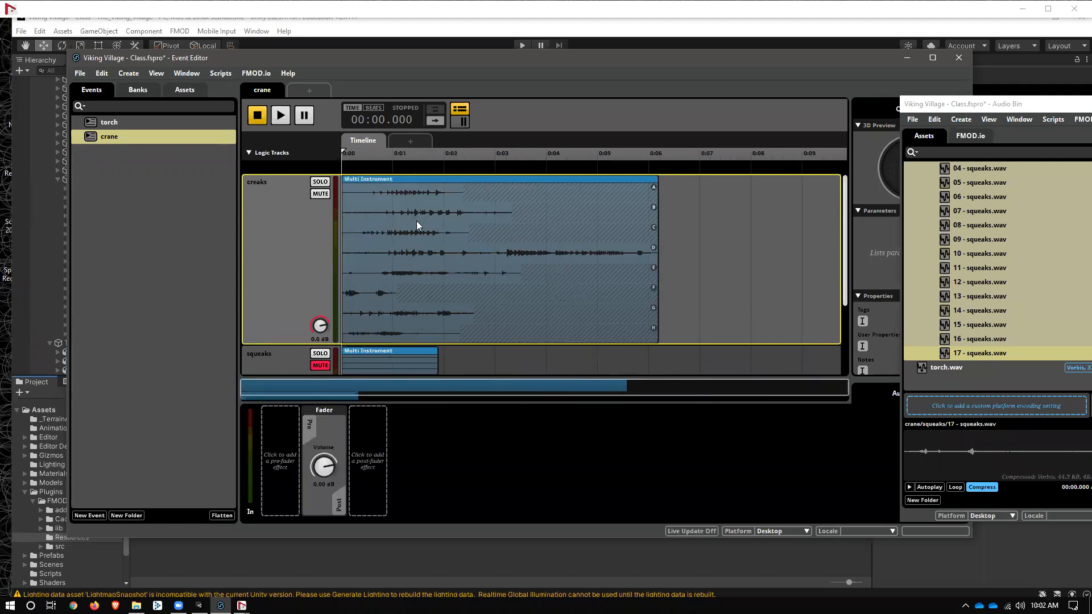
# Lengthen the creaks multi instrument to about 9.4 seconds and trim it back to the end of the longest creak
pyautogui.click(633, 248)
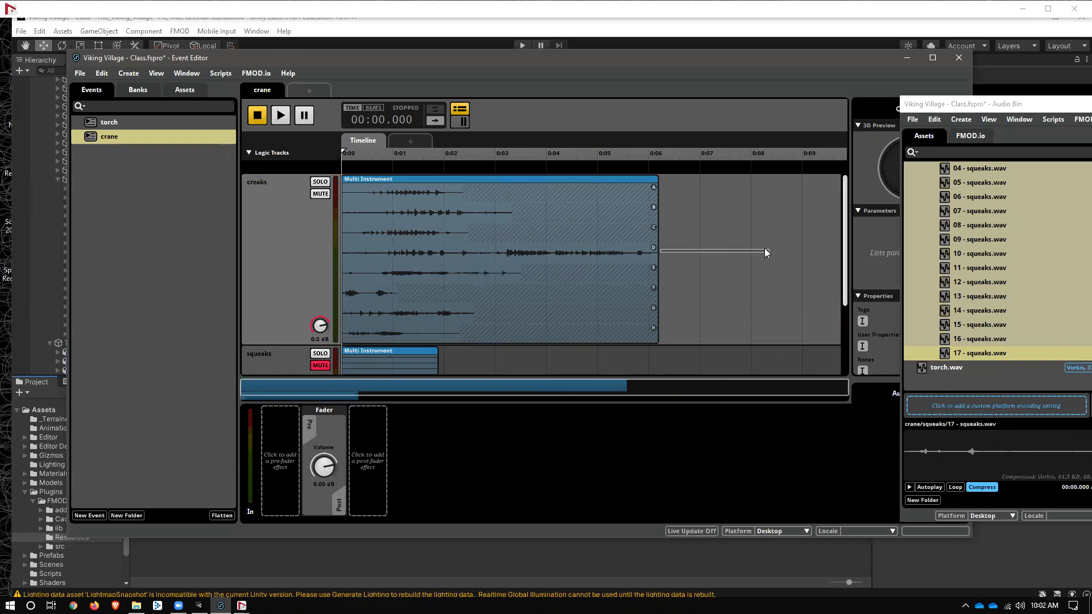
pyautogui.moveTo(781, 245); pyautogui.dragTo(822, 244)
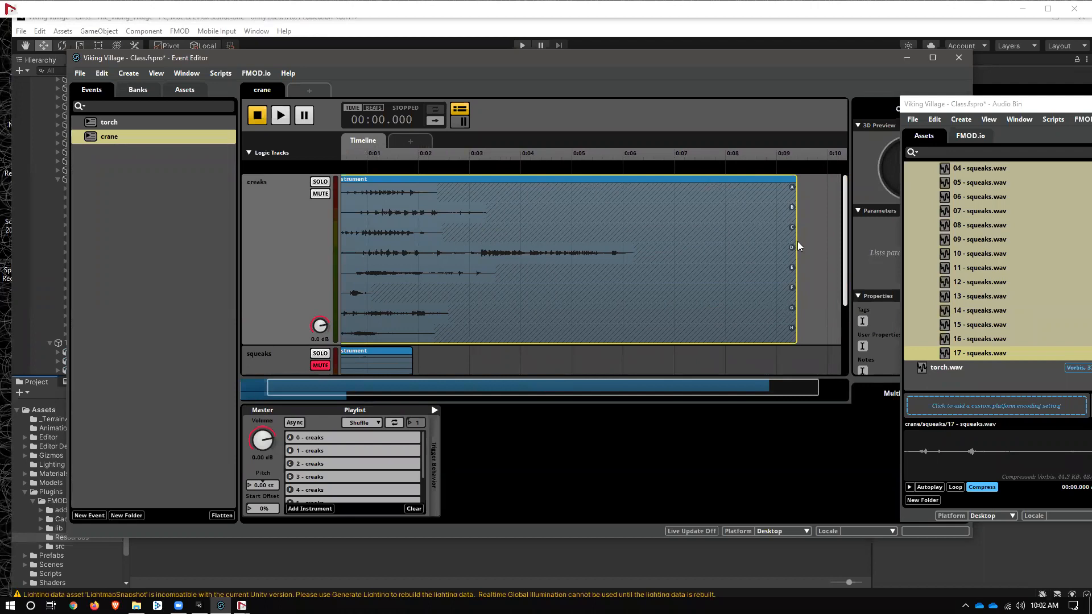
pyautogui.moveTo(796, 245); pyautogui.dragTo(674, 249)
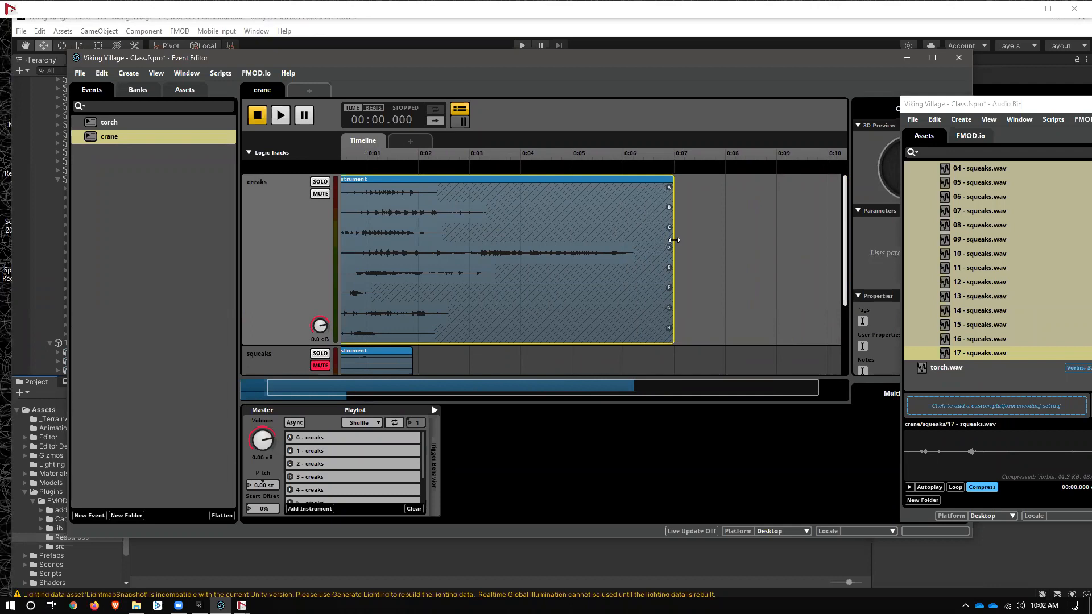
pyautogui.moveTo(673, 246); pyautogui.dragTo(633, 247)
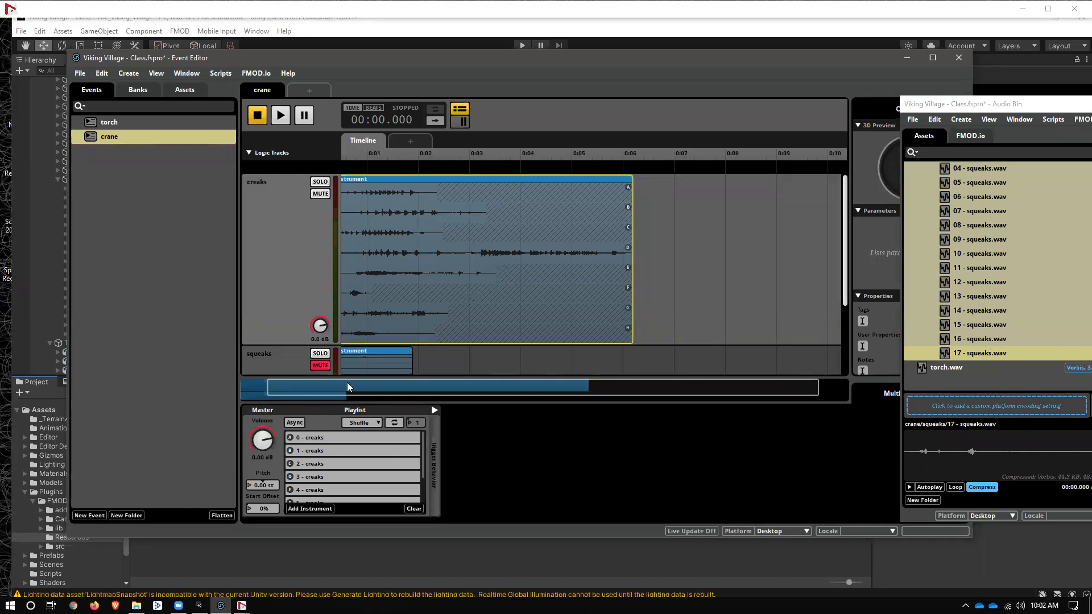
# Switch the creaks playlist mode to Randomize and back to Shuffle
pyautogui.click(367, 420)
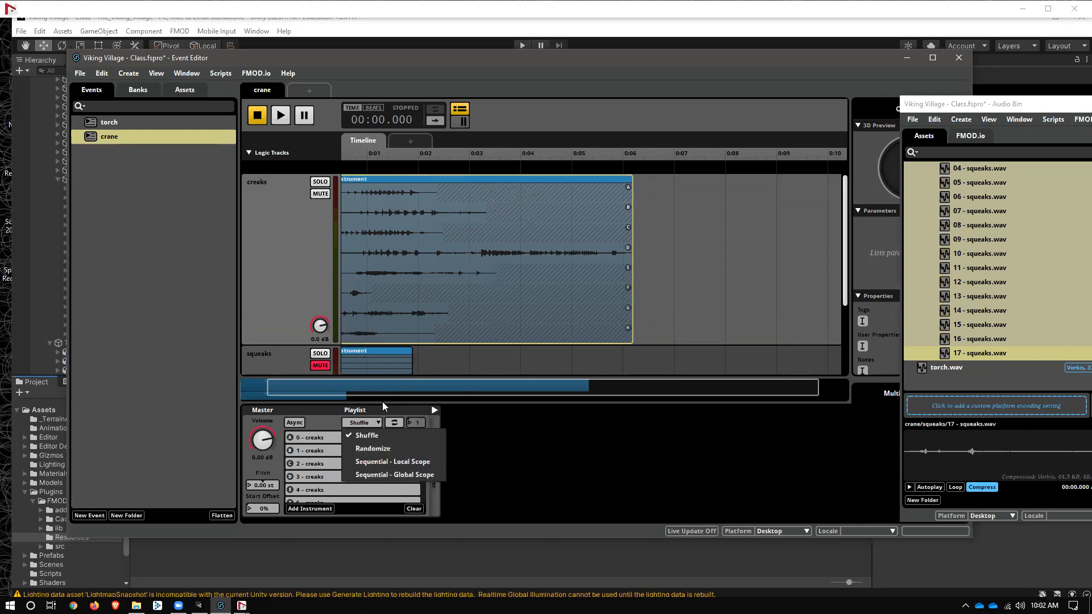
pyautogui.click(352, 420)
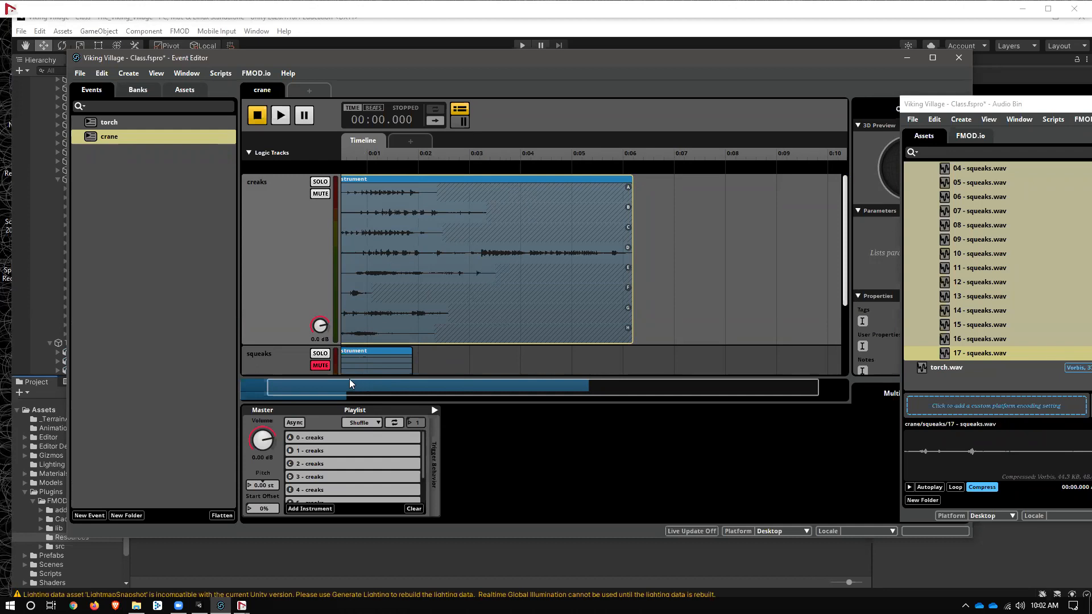
pyautogui.click(359, 424)
pyautogui.click(360, 448)
pyautogui.click(360, 422)
pyautogui.click(370, 437)
# Enable looping for the creaks playlist and play the crane event to hear it
pyautogui.click(394, 422)
pyautogui.press('space')
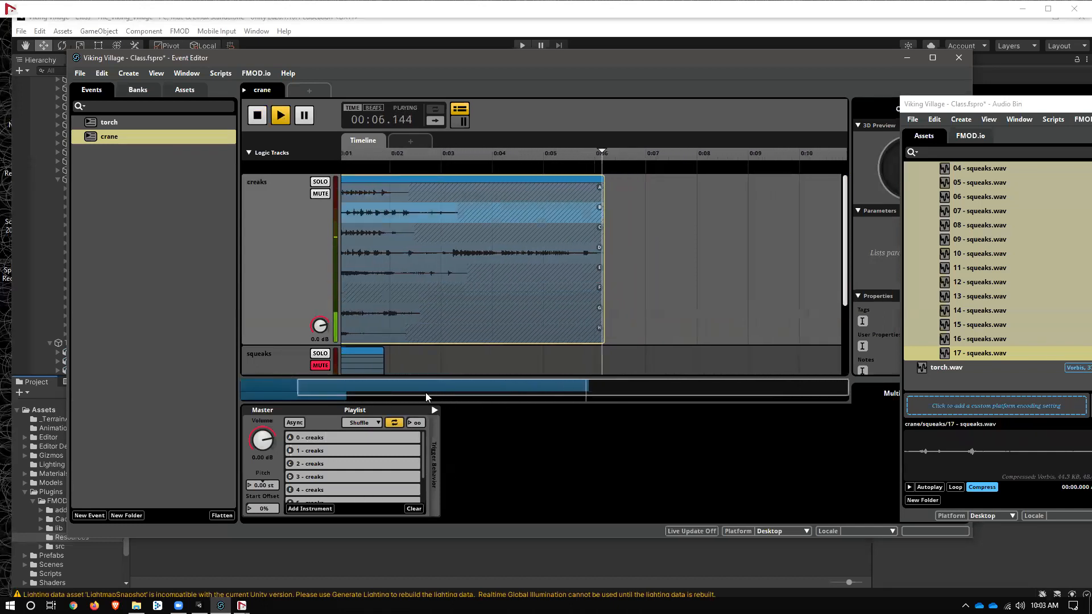
pyautogui.press('space')
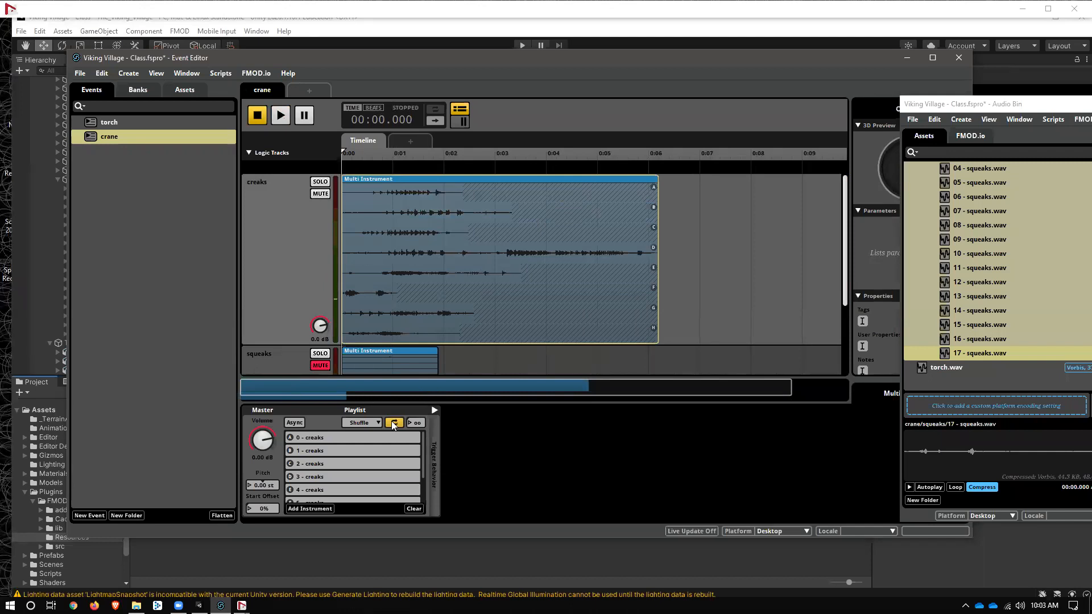
# Turn off looping for the creaks playlist and play the crane event repeatedly to audition the shuffled creaks
pyautogui.press('space')
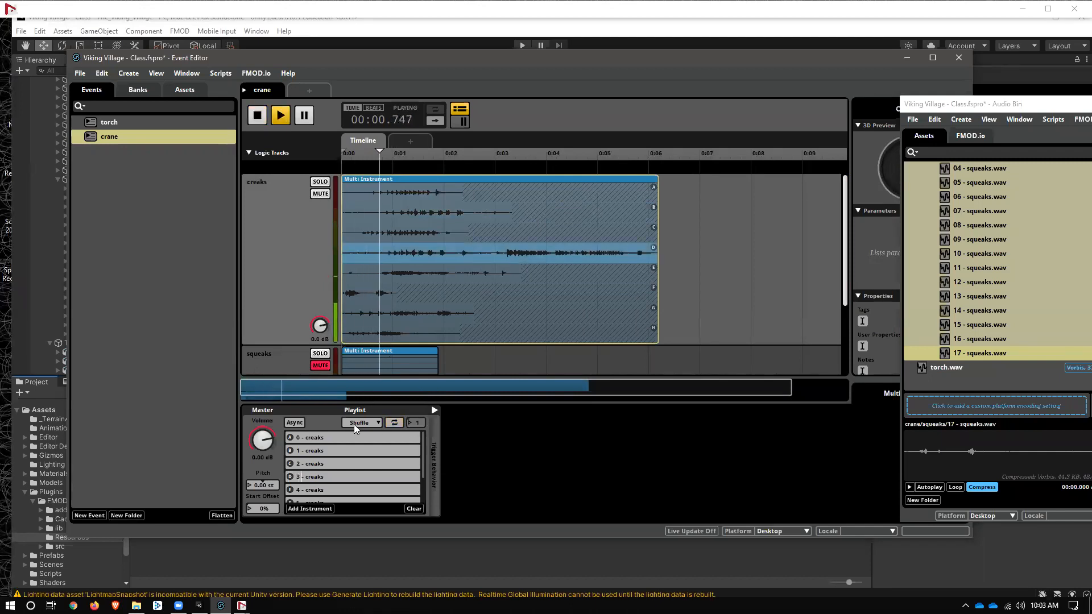
pyautogui.press('space')
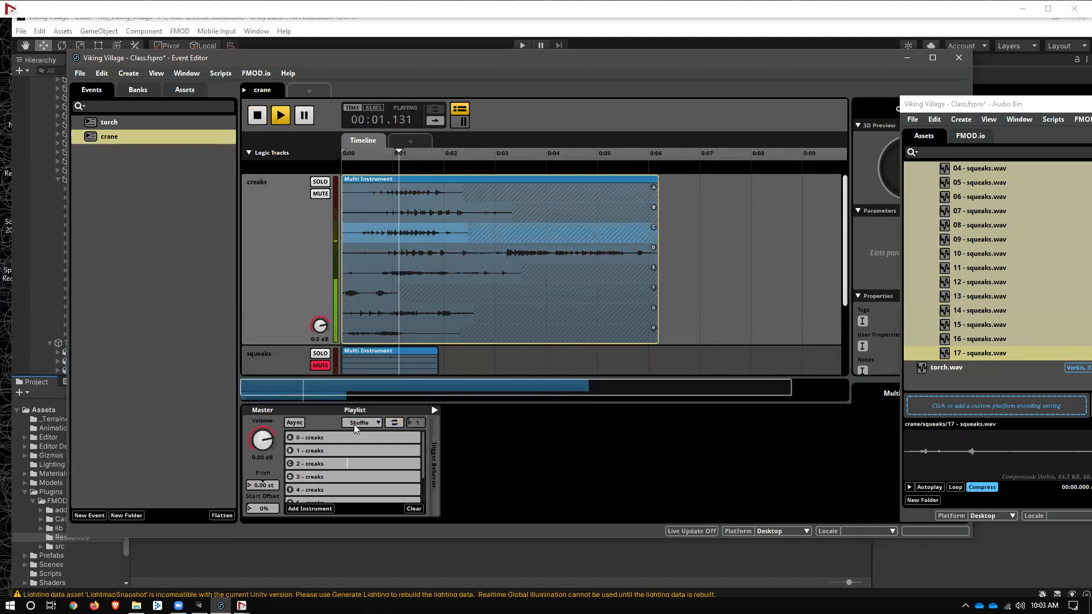
pyautogui.press('space')
pyautogui.press('space')
pyautogui.press('space')
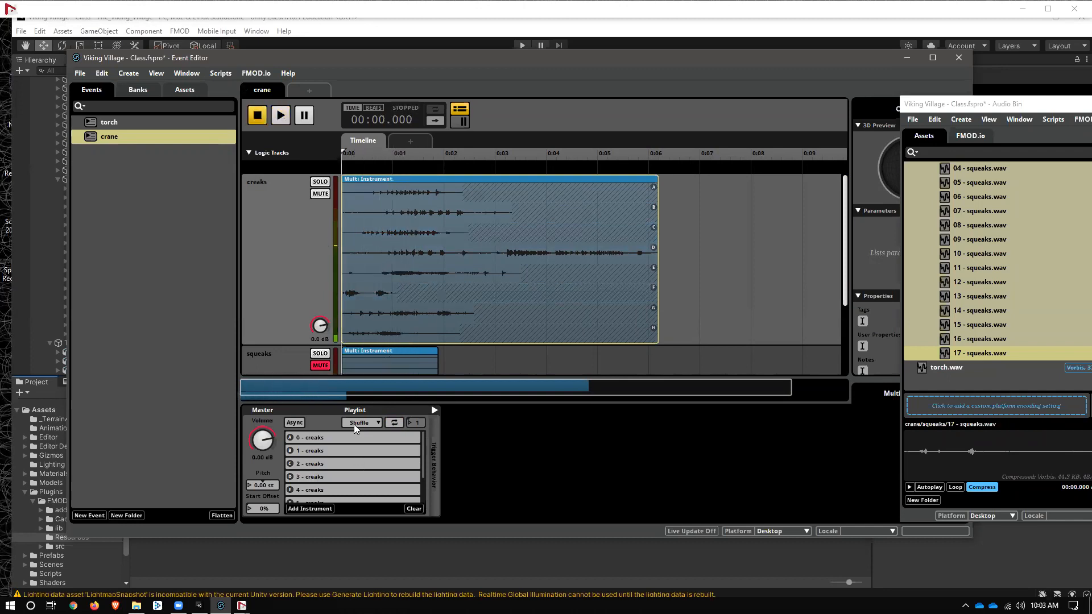
pyautogui.press('space')
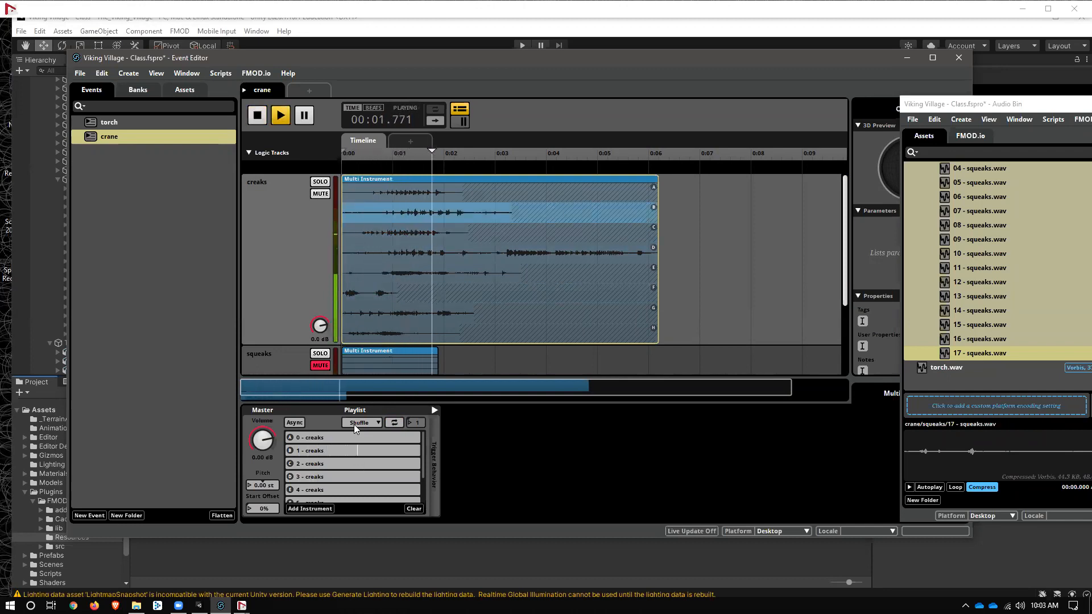
pyautogui.press('space')
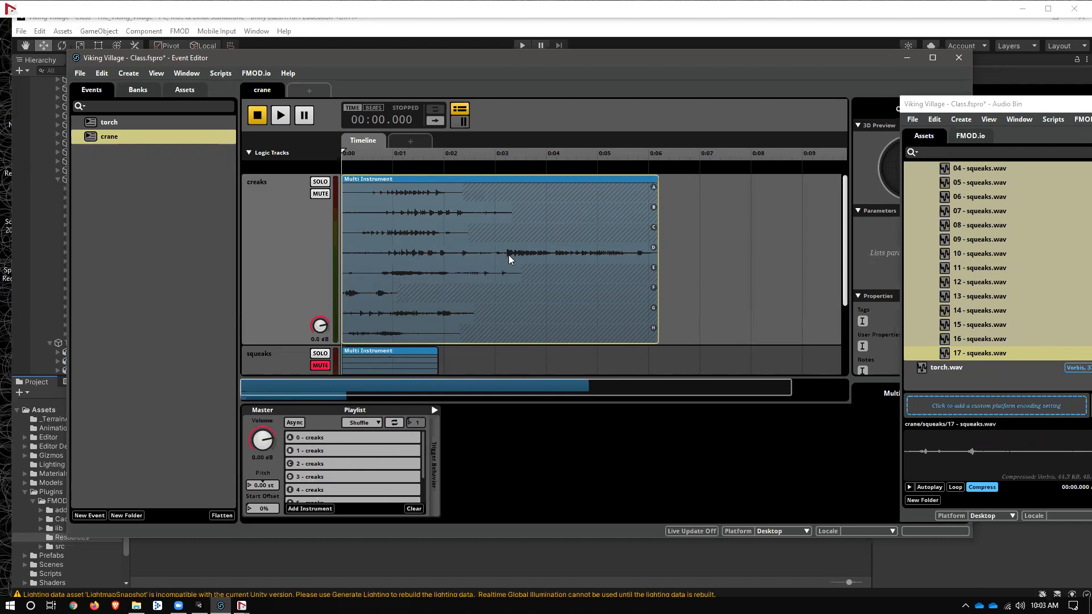
# Make the squeaks track taller to show the waveforms of its multi instrument
pyautogui.scroll(-2, 521, 301)
pyautogui.scroll(-5, 417, 347)
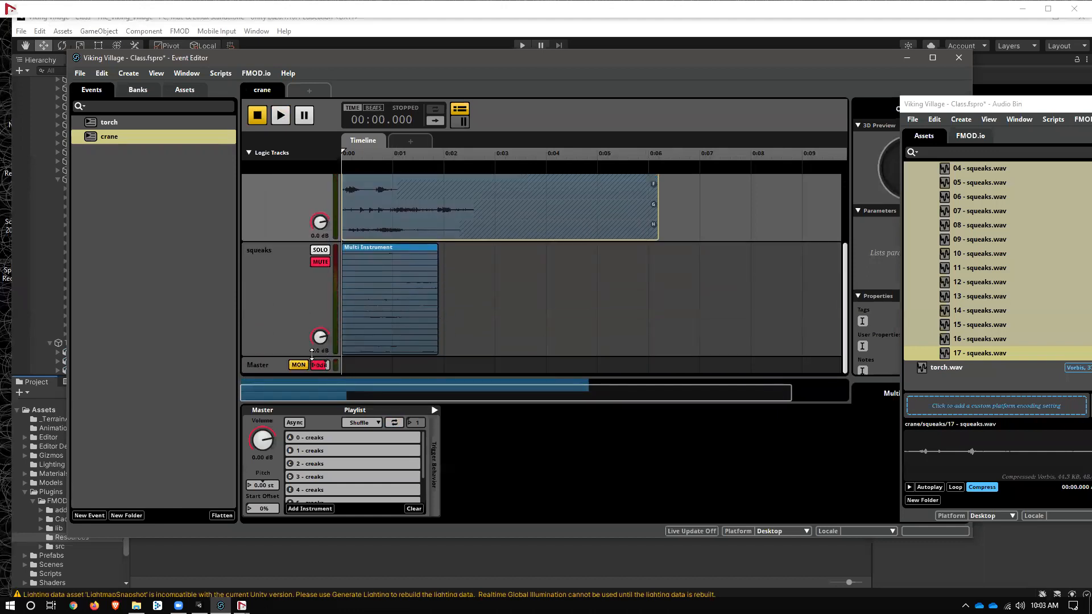
pyautogui.moveTo(310, 357); pyautogui.dragTo(301, 402)
# Close the Audio Bin window, then move and enlarge the Event Editor window to fill most of the screen
pyautogui.moveTo(413, 53); pyautogui.dragTo(376, 8)
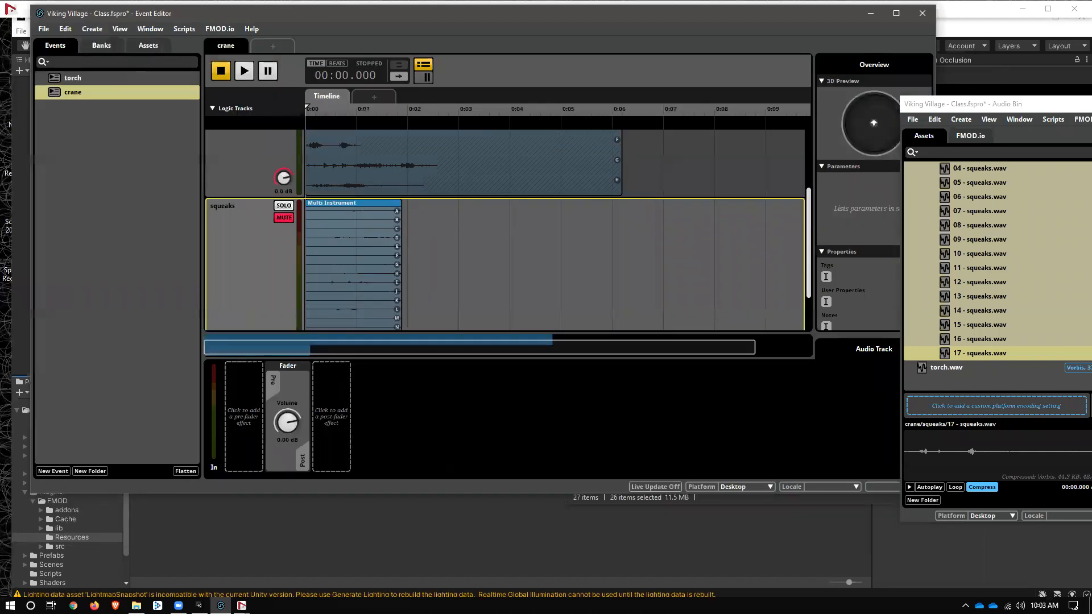
pyautogui.moveTo(971, 108); pyautogui.dragTo(696, 139)
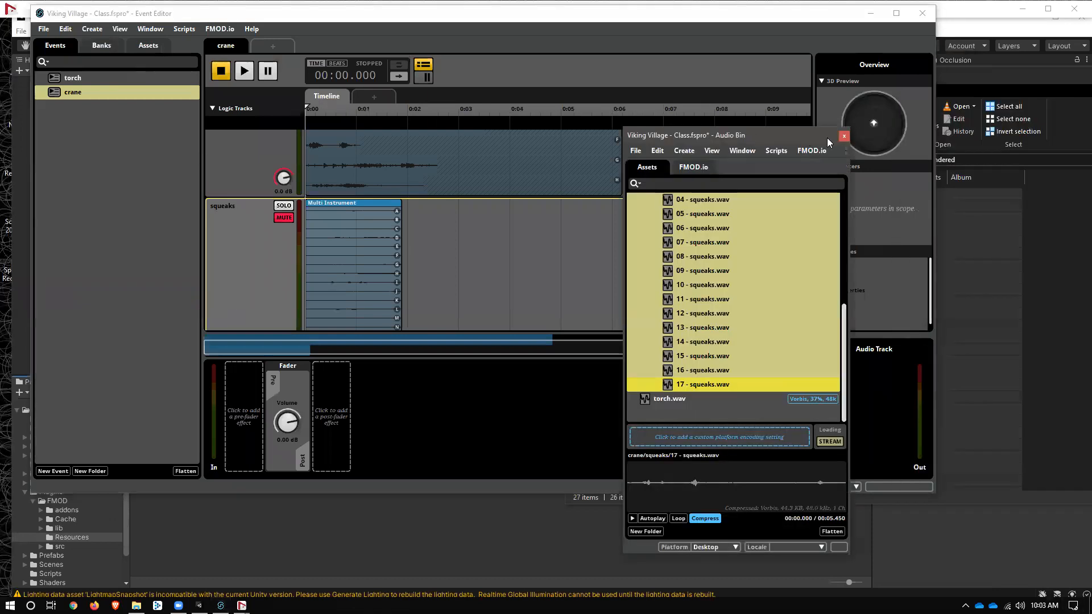
pyautogui.click(831, 138)
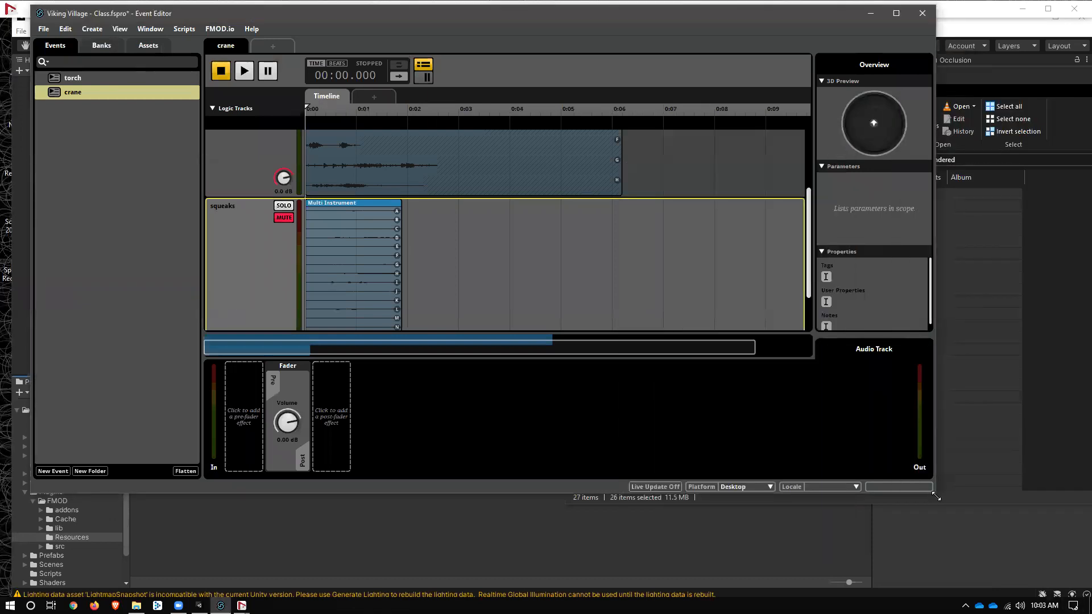
pyautogui.moveTo(935, 497); pyautogui.dragTo(1089, 593)
pyautogui.scroll(-1, 355, 404)
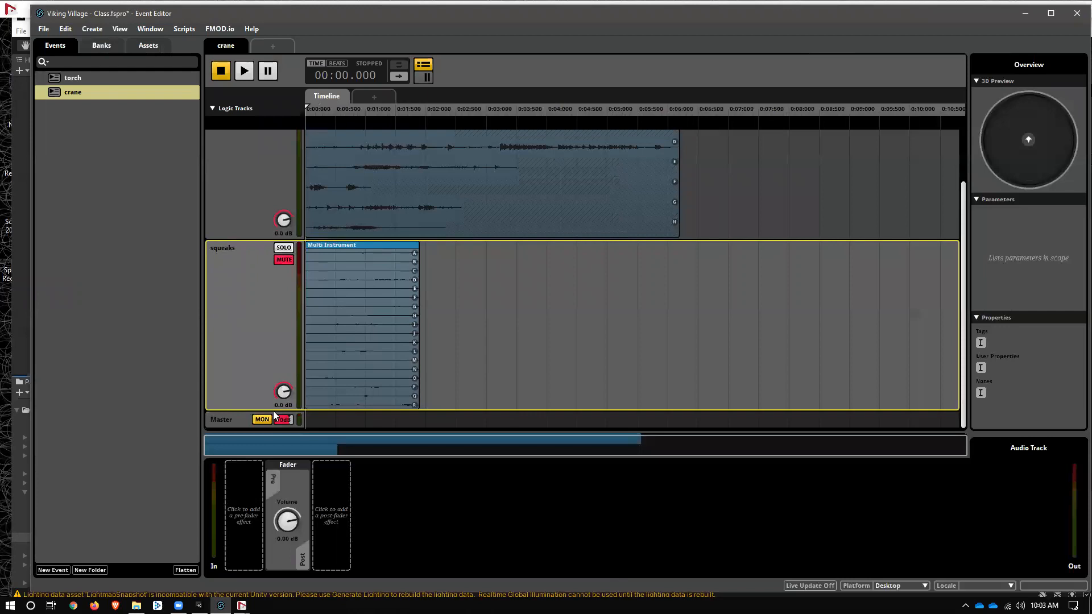
# Unmute and solo the squeaks track, and play the crane event to audition its multi instrument
pyautogui.click(372, 327)
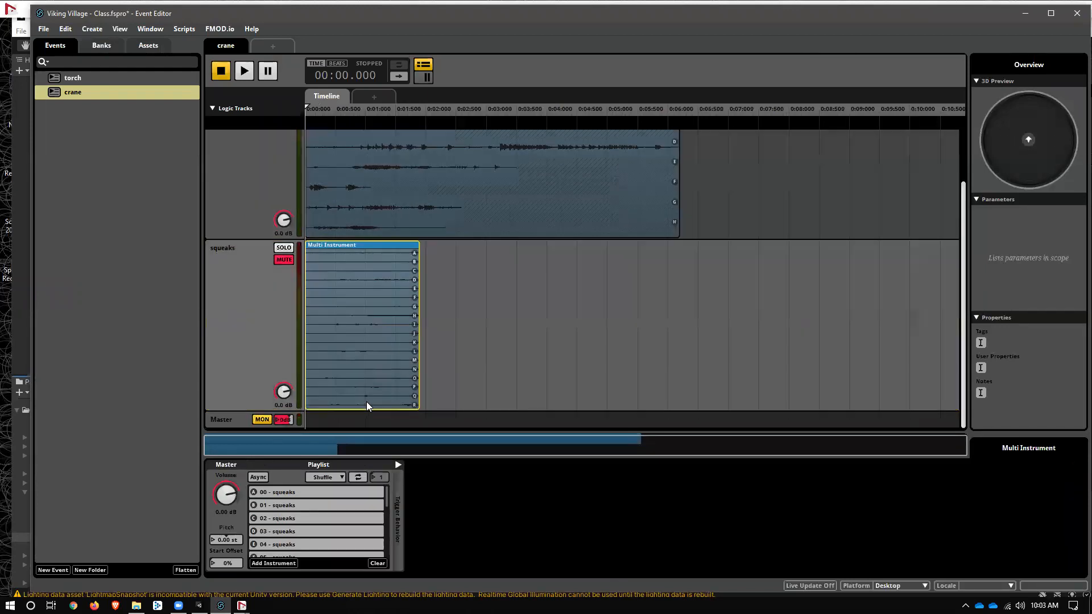
pyautogui.click(284, 259)
pyautogui.click(284, 248)
pyautogui.press('space')
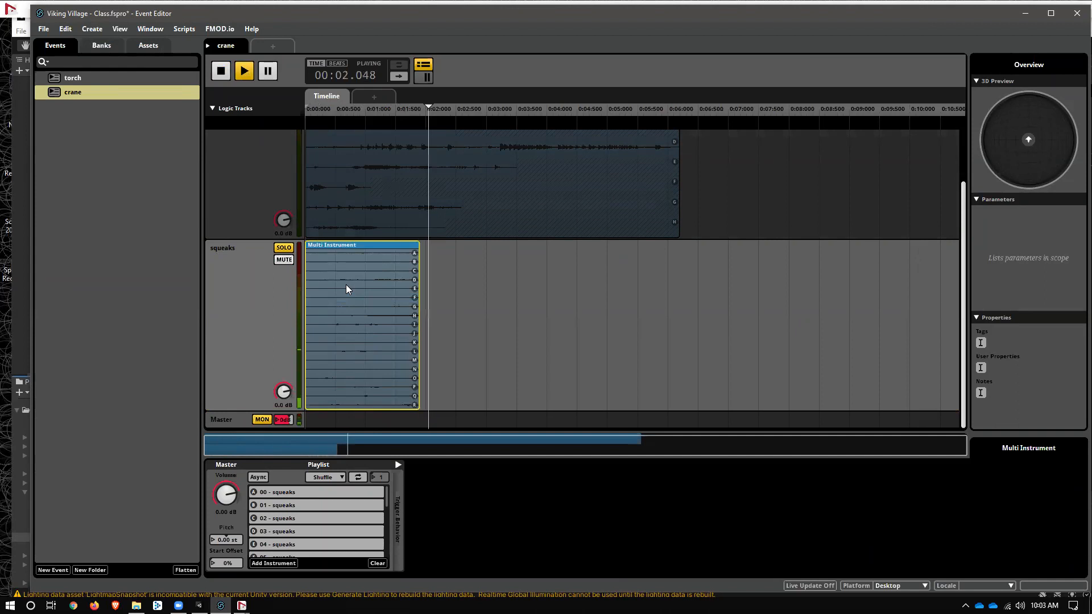
pyautogui.press('space')
pyautogui.press('space')
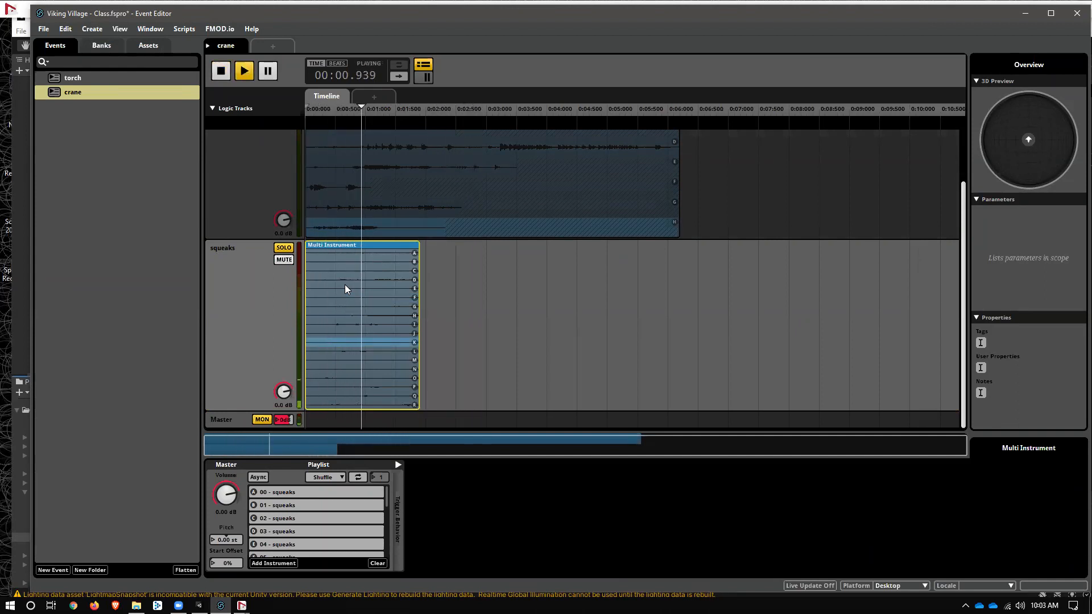
pyautogui.press('space')
# Lengthen the squeaks multi instrument to about 7.8 seconds and play it soloed
pyautogui.moveTo(420, 274); pyautogui.dragTo(776, 279)
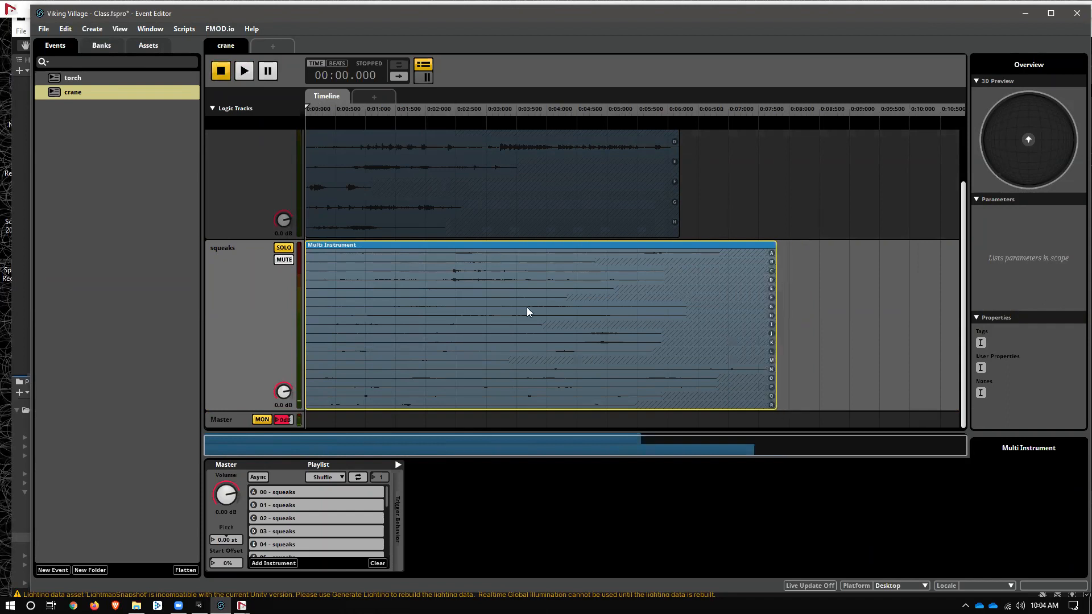
pyautogui.press('space')
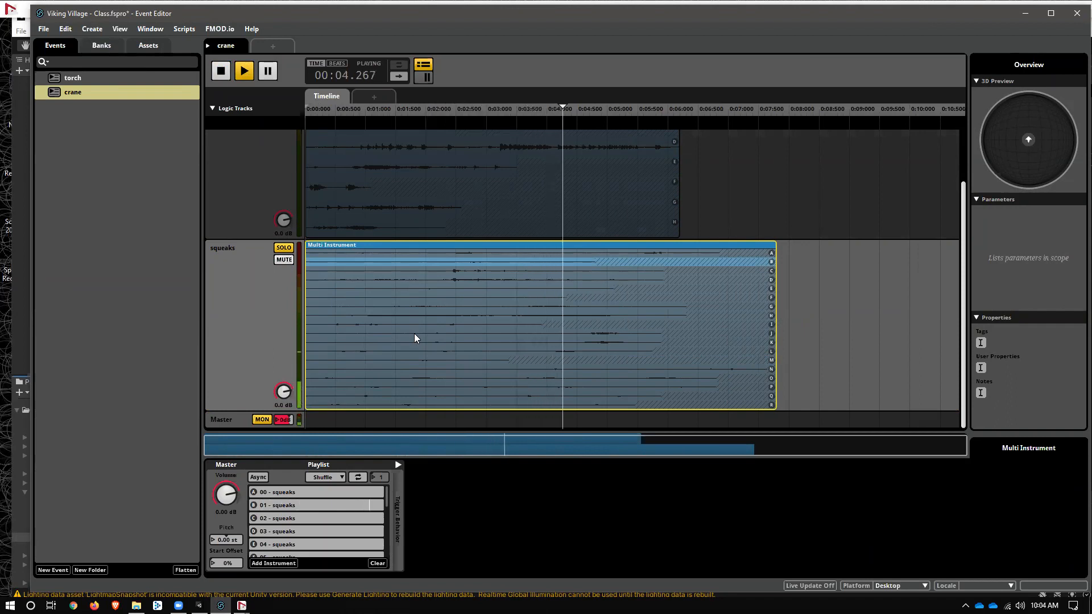
pyautogui.press('space')
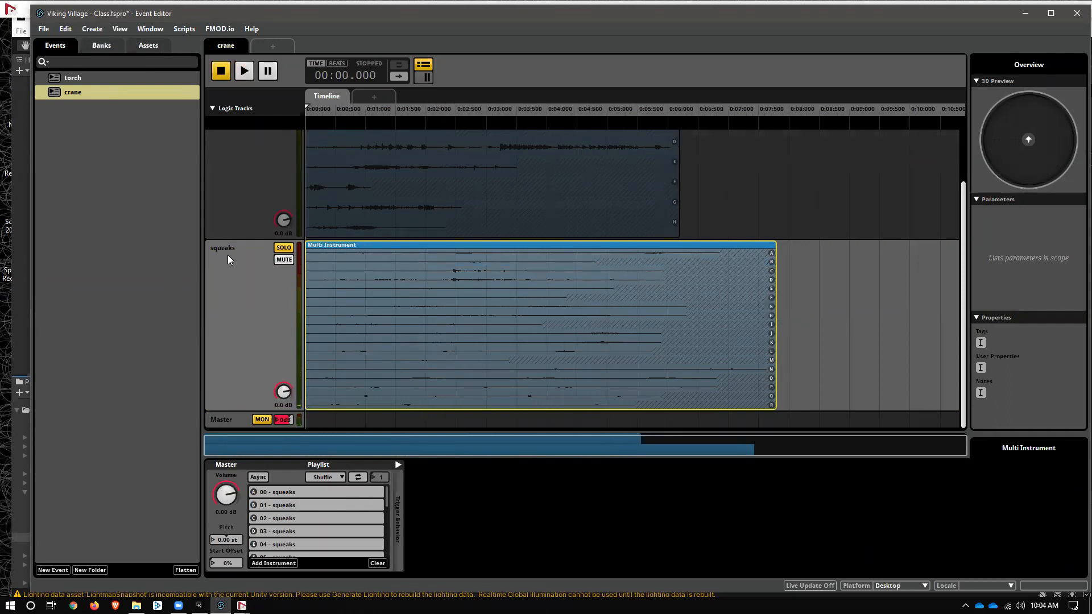
# Turn off the squeaks solo and lengthen the creaks multi instrument to about 6.7 seconds
pyautogui.click(291, 249)
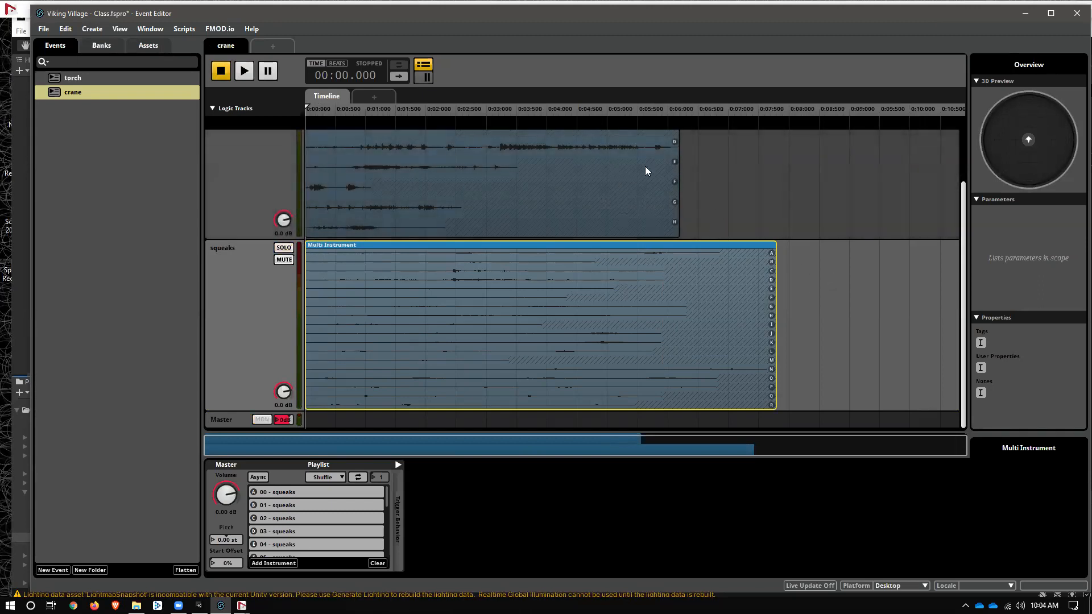
pyautogui.scroll(1, 684, 219)
pyautogui.moveTo(678, 228); pyautogui.dragTo(709, 252)
pyautogui.click(808, 252)
pyautogui.click(557, 293)
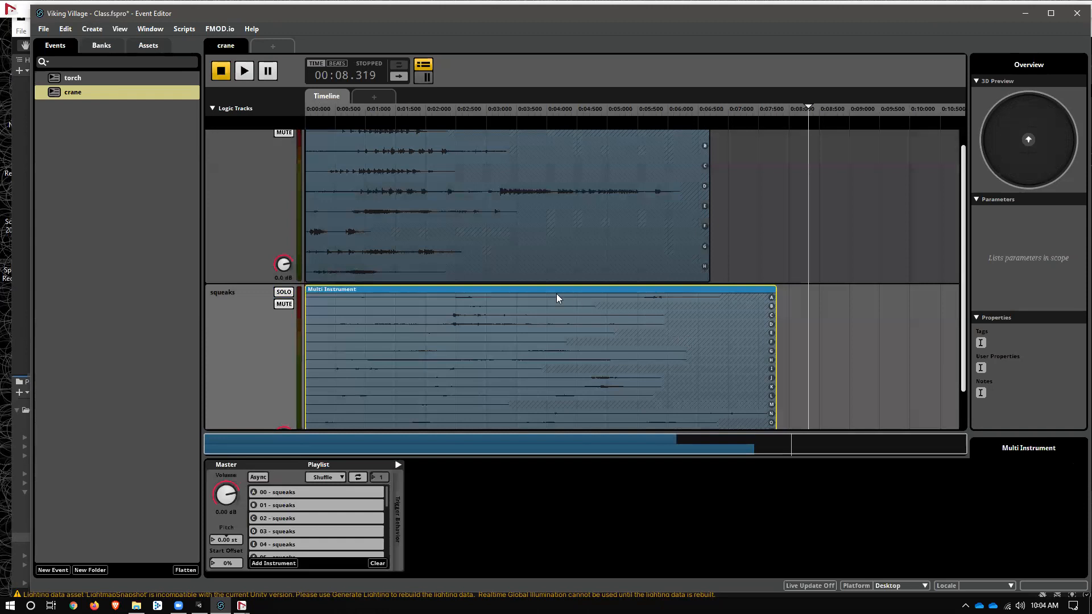
# Add a loop region to the crane timeline, spanning from the start to about 8.7 seconds
pyautogui.rightClick(452, 122)
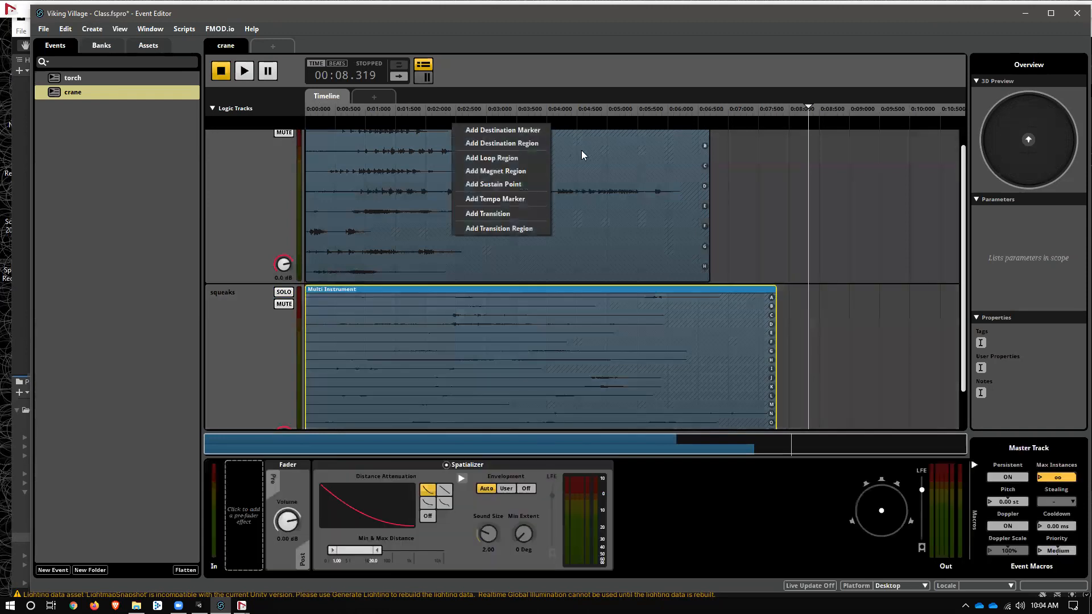
pyautogui.click(528, 158)
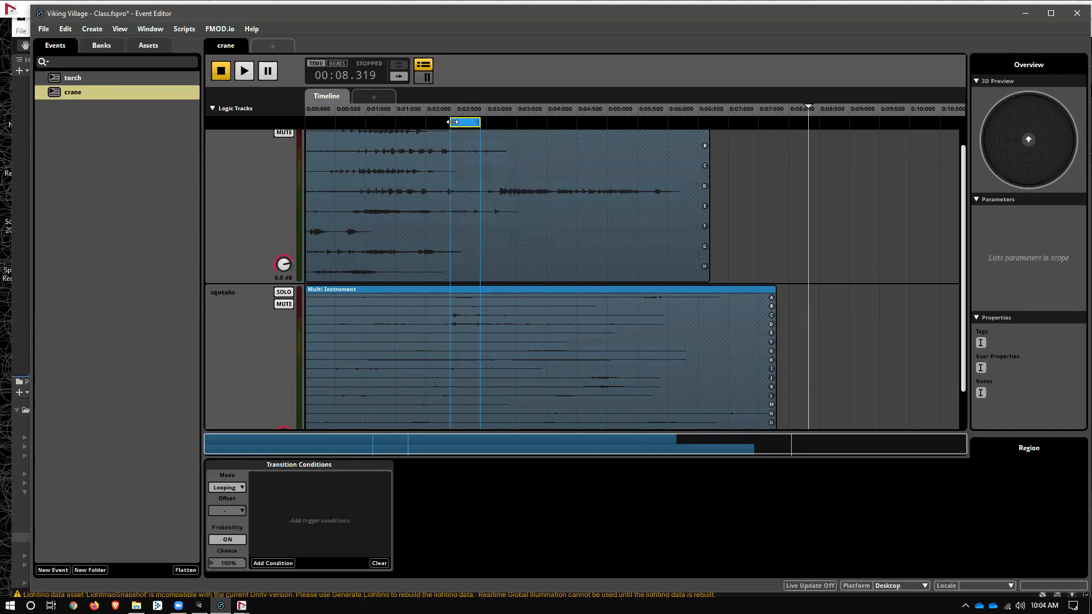
pyautogui.moveTo(451, 123); pyautogui.dragTo(307, 123)
pyautogui.moveTo(481, 123); pyautogui.dragTo(831, 165)
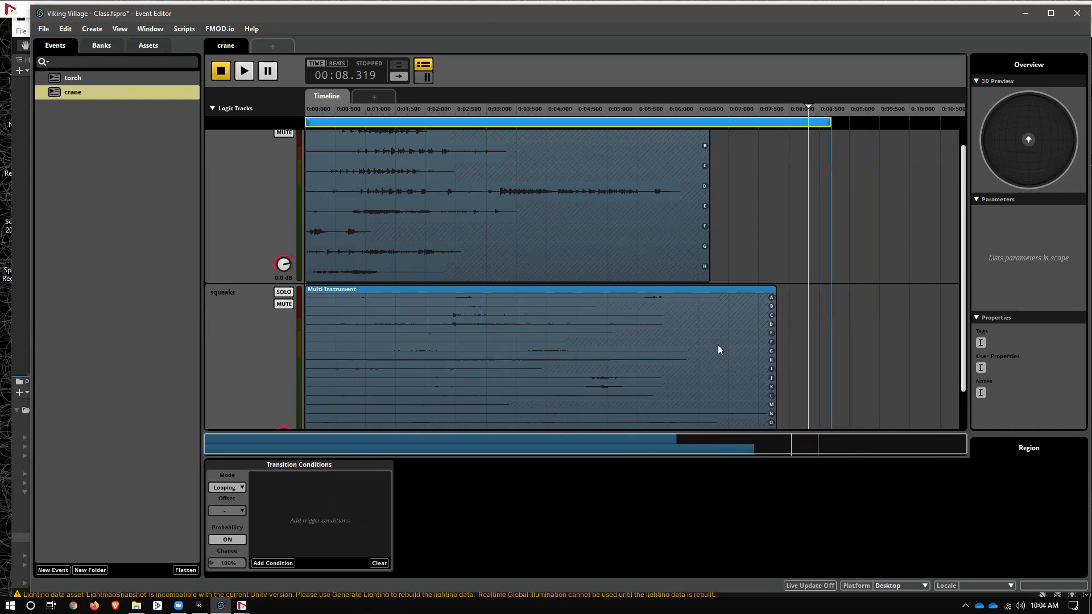
# Shift the creaks multi instrument to about 0.4 seconds and back to the start, and extend the loop region to about 12.2 seconds
pyautogui.moveTo(588, 215); pyautogui.dragTo(579, 210)
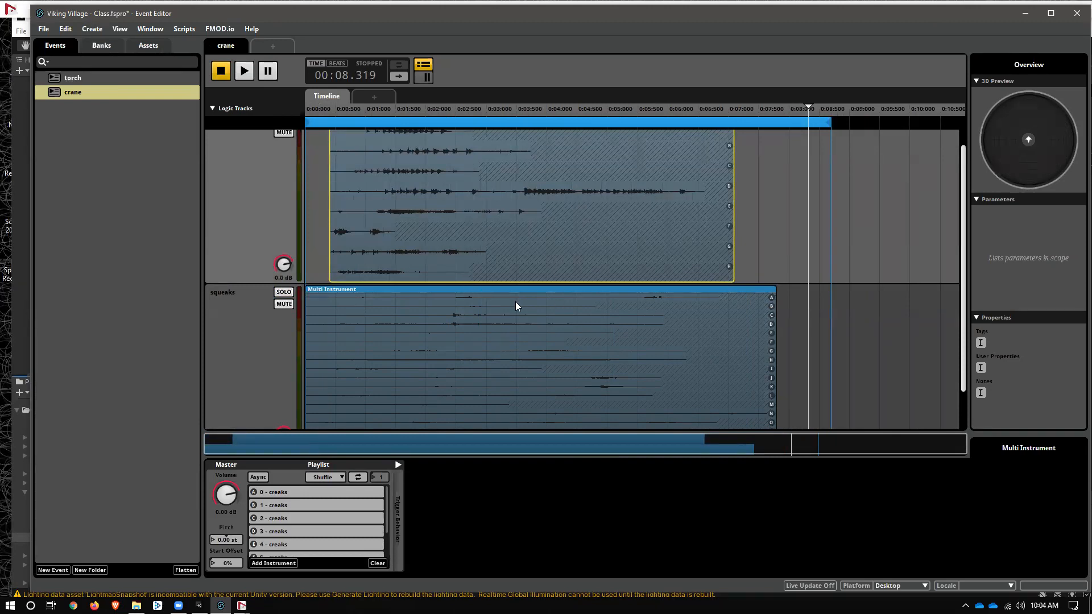
pyautogui.moveTo(829, 120); pyautogui.dragTo(917, 121)
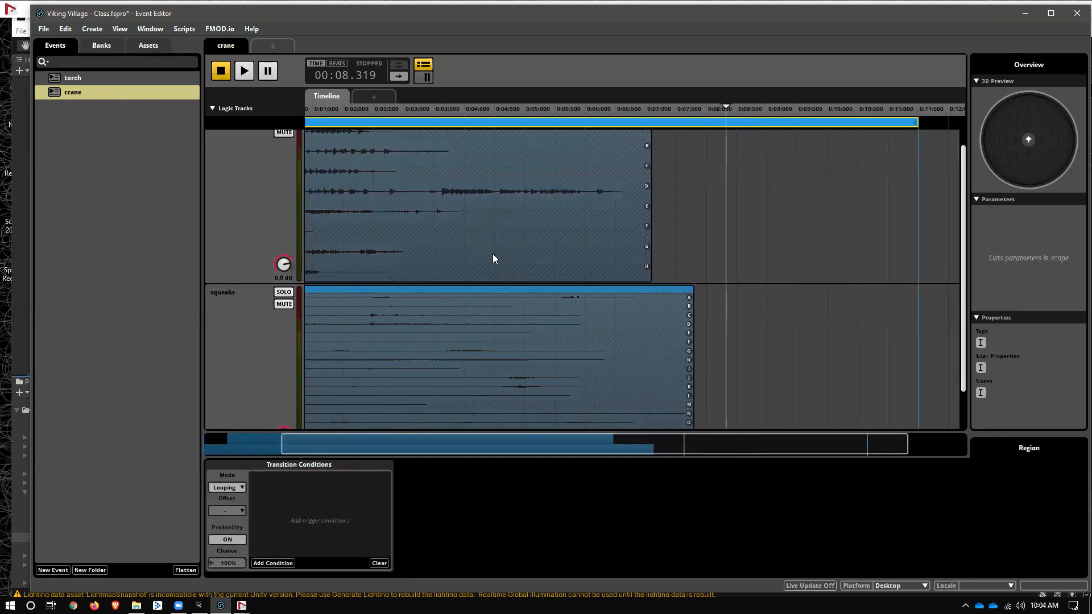
pyautogui.moveTo(532, 247); pyautogui.dragTo(400, 200)
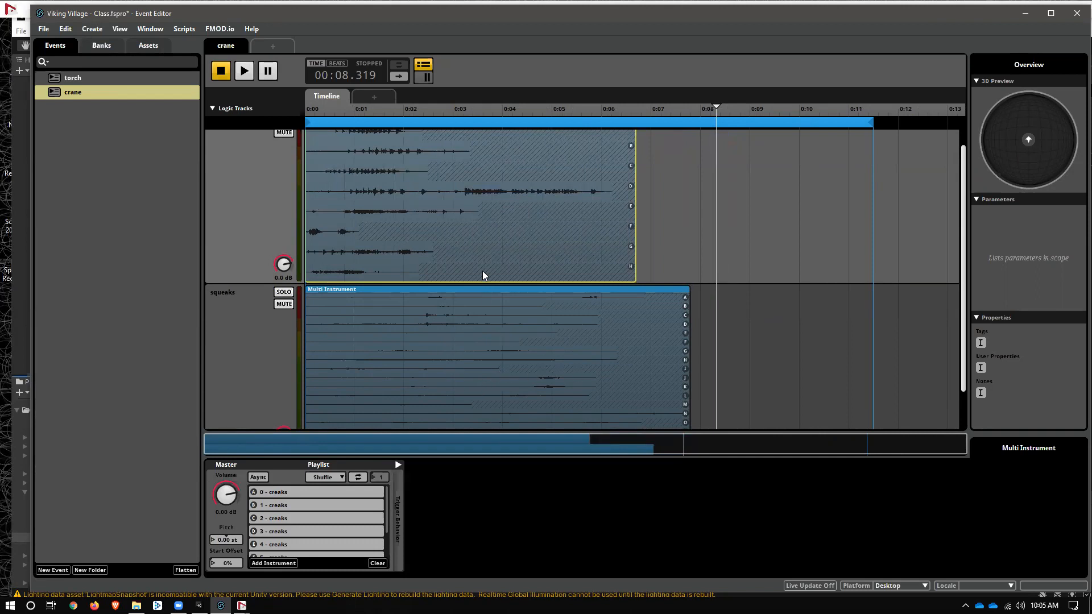
pyautogui.scroll(1, 331, 189)
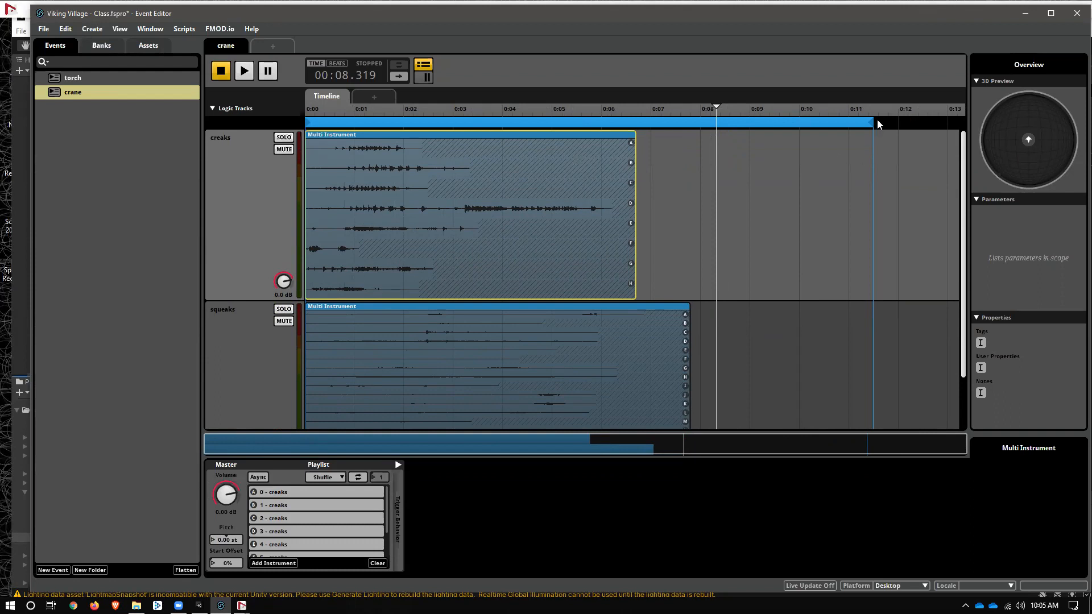
pyautogui.moveTo(874, 123); pyautogui.dragTo(911, 128)
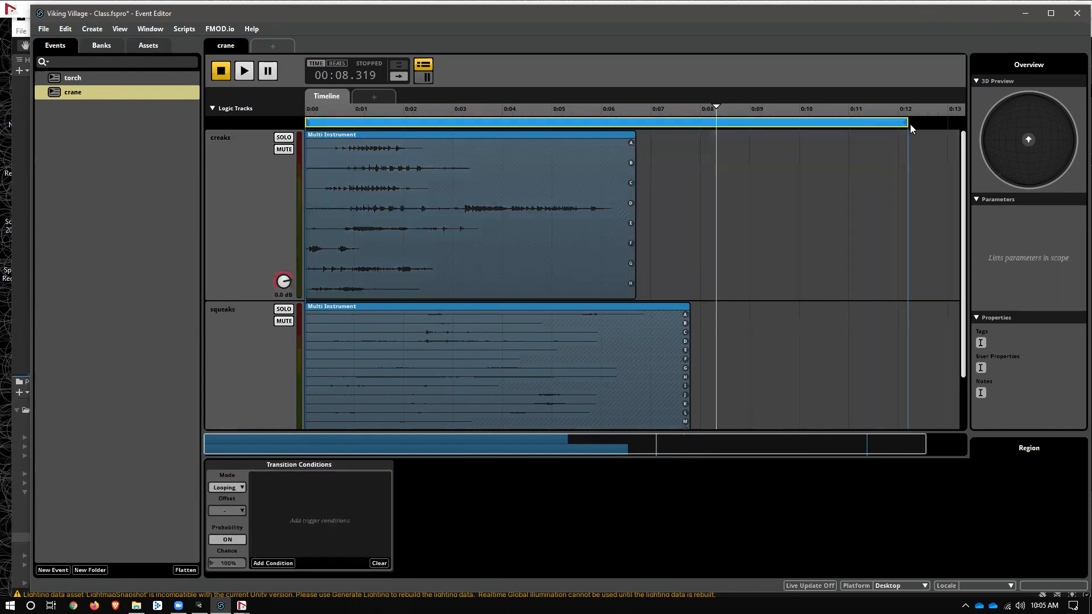
# Give the creaks multi instrument a time-based delay interval from 0 to about 840 ms in its trigger behavior
pyautogui.click(475, 193)
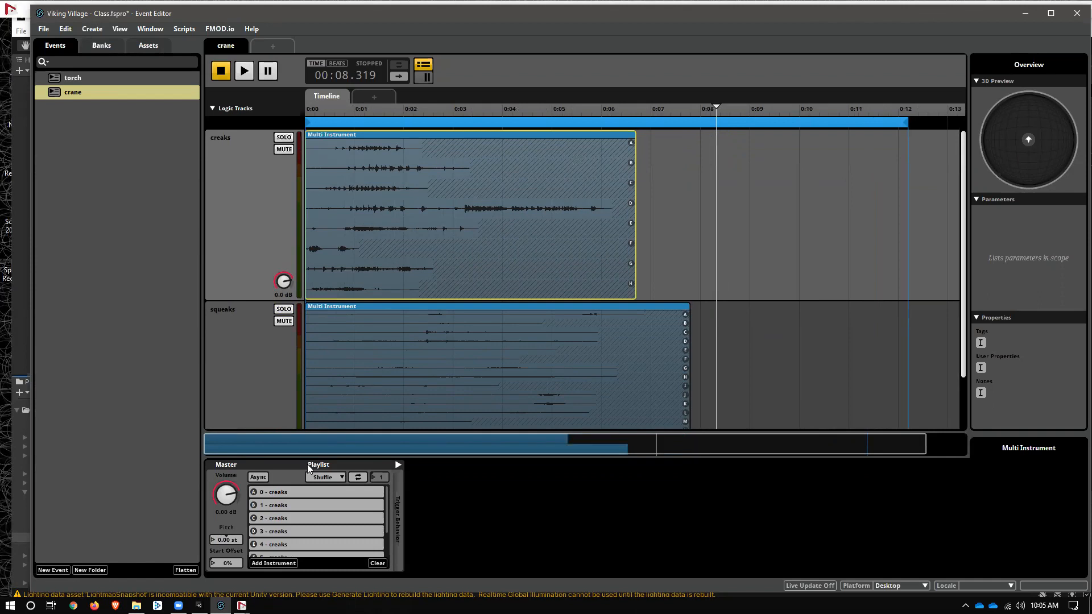
pyautogui.click(402, 520)
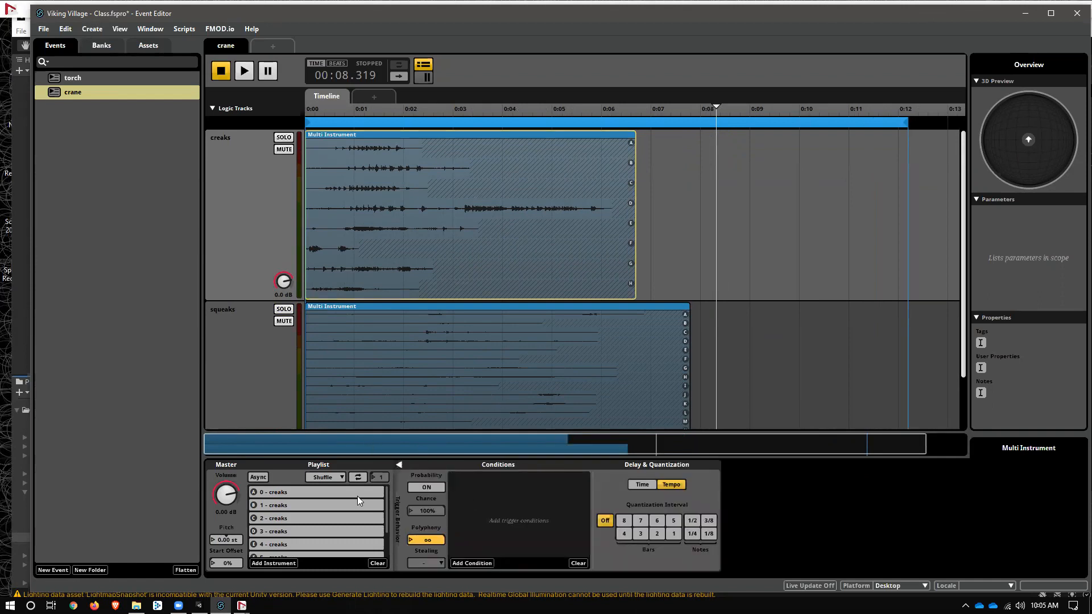
pyautogui.click(641, 487)
pyautogui.moveTo(611, 518); pyautogui.dragTo(649, 519)
pyautogui.moveTo(641, 519); pyautogui.dragTo(646, 519)
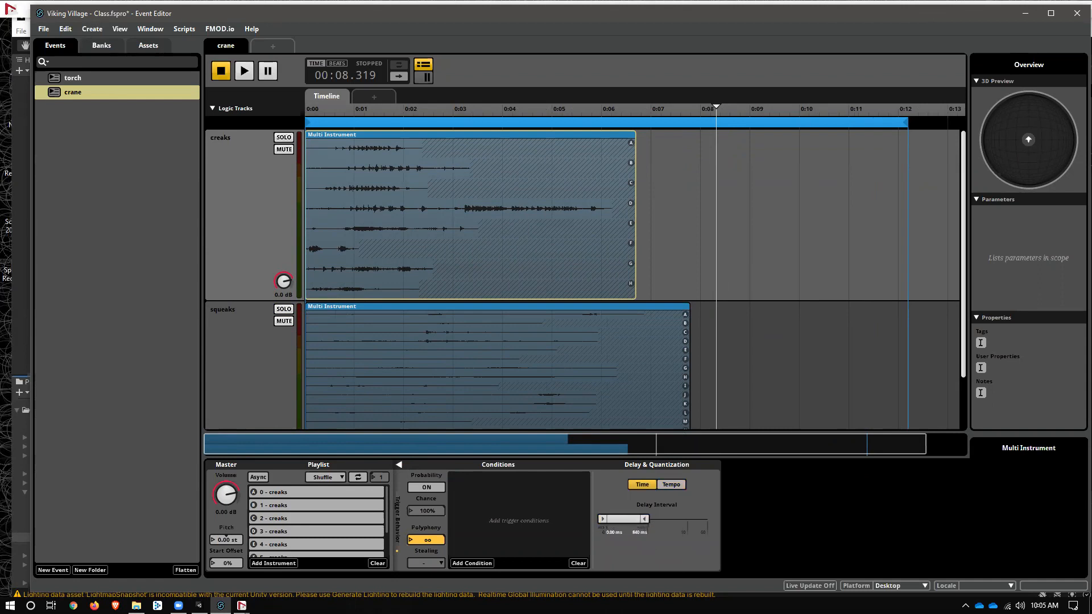
# Shorten the maximum of the creaks multi instrument's delay interval
pyautogui.rightClick(643, 518)
pyautogui.click(599, 519)
pyautogui.rightClick(615, 520)
pyautogui.click(626, 504)
pyautogui.click(408, 396)
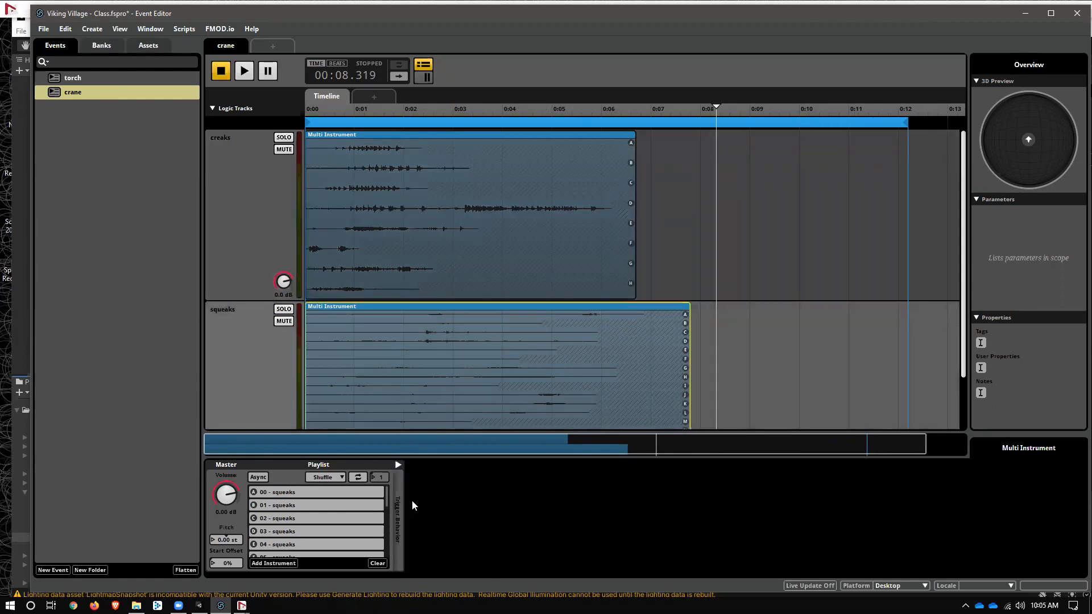
pyautogui.click(430, 181)
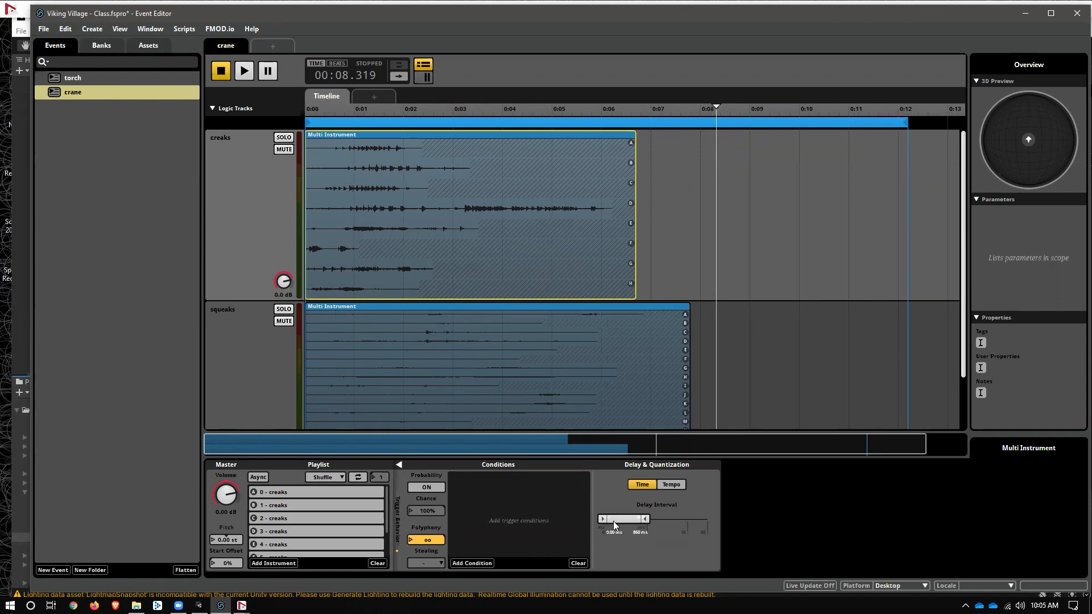
pyautogui.moveTo(647, 519); pyautogui.dragTo(633, 519)
# Give the squeaks multi instrument a time-based delay interval from 0 to about 360 ms
pyautogui.click(373, 341)
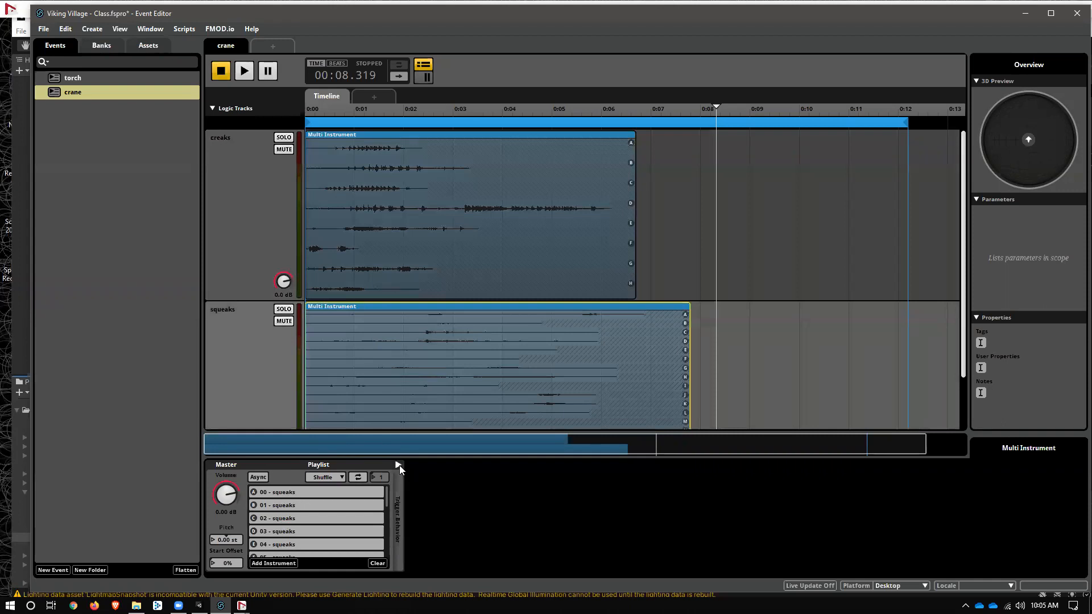
pyautogui.click(398, 465)
pyautogui.click(643, 486)
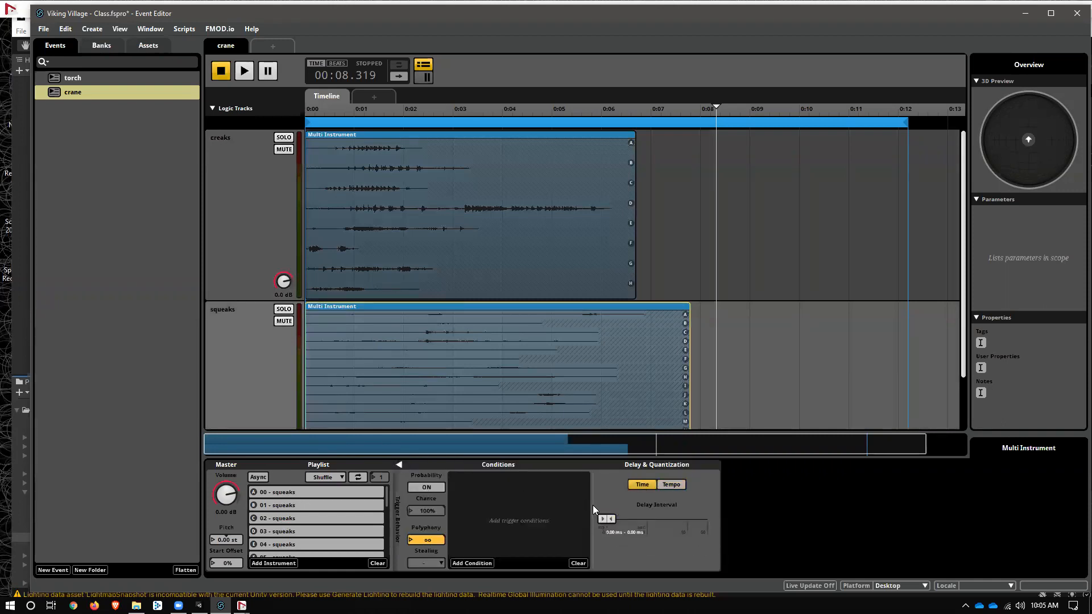
pyautogui.moveTo(611, 519); pyautogui.dragTo(625, 519)
pyautogui.click(743, 343)
pyautogui.click(567, 349)
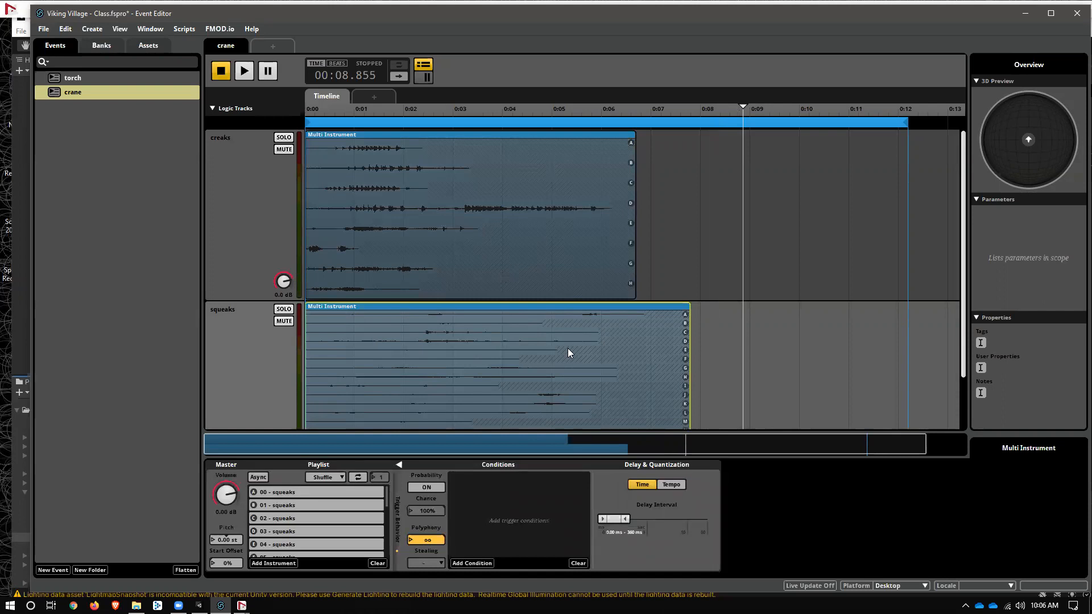
pyautogui.click(254, 507)
pyautogui.rightClick(253, 506)
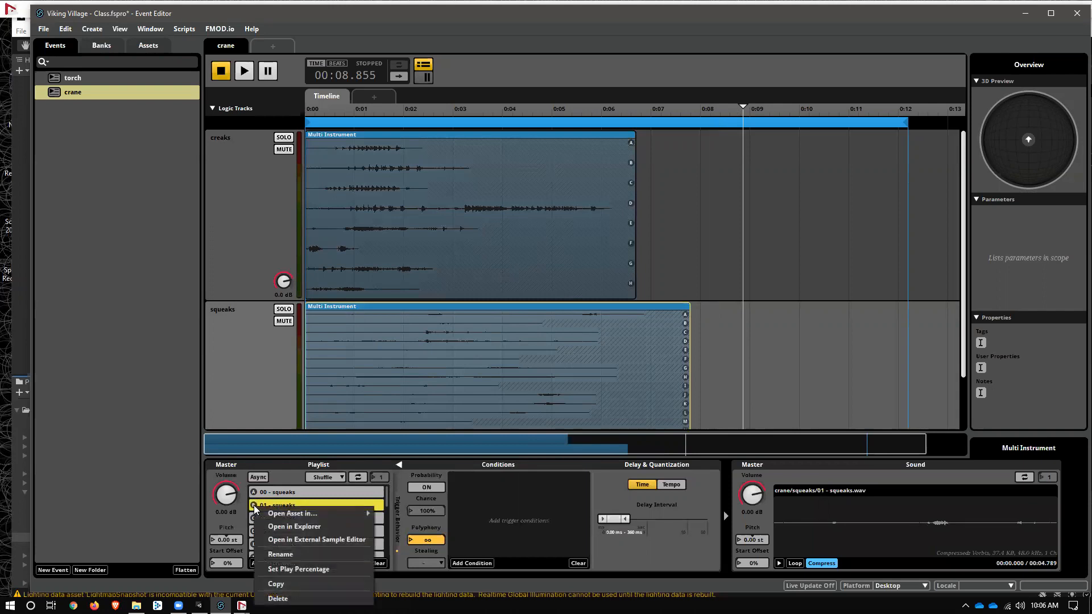
pyautogui.click(137, 489)
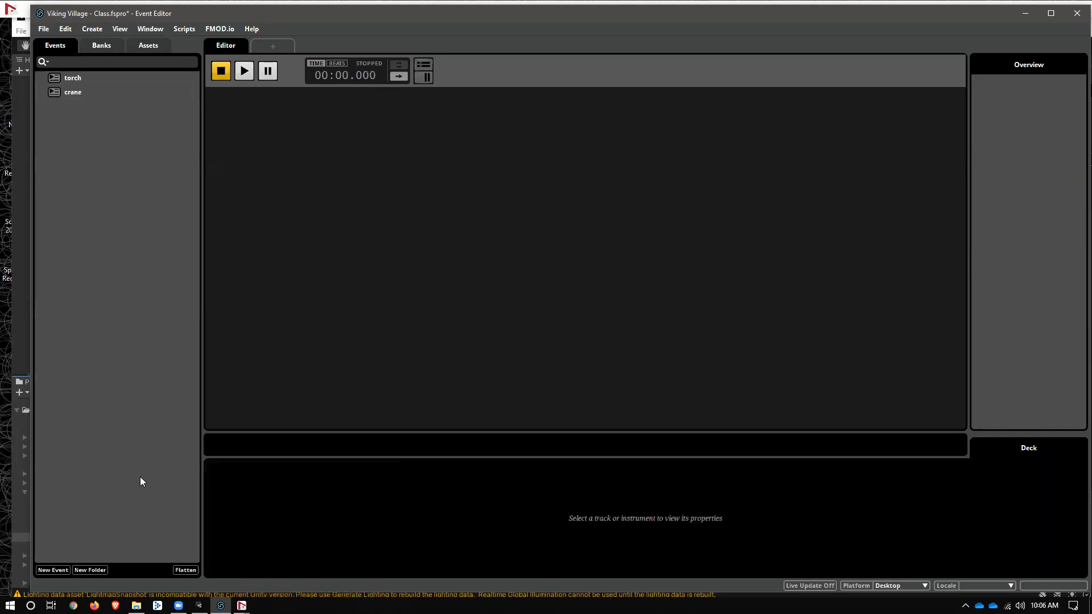
pyautogui.click(77, 98)
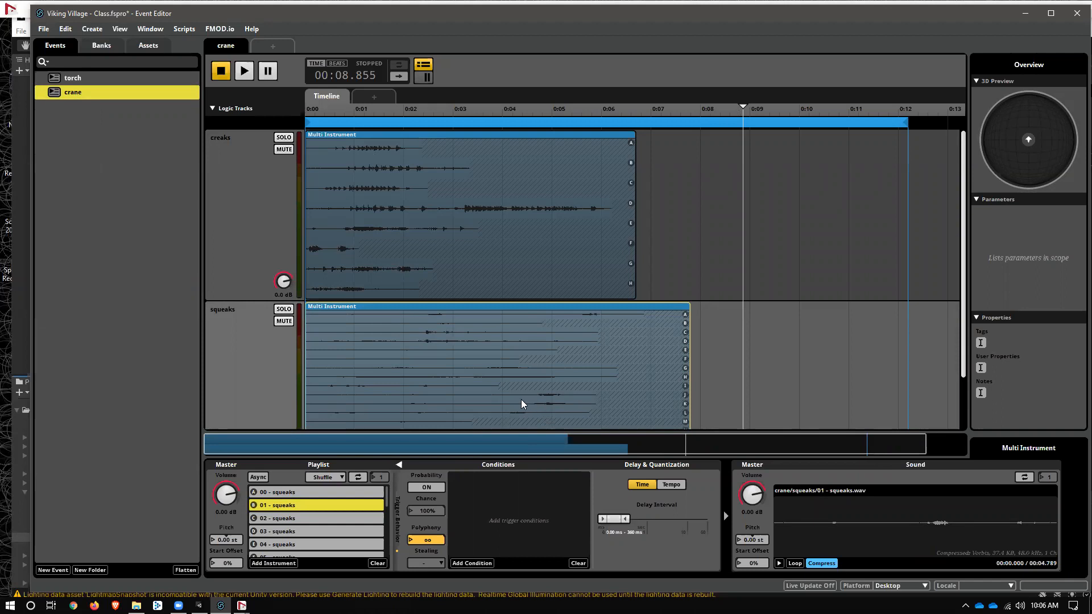
# Select the 02 - squeaks sound in the squeaks playlist and audition the crane event from the start several times
pyautogui.scroll(-2, 519, 398)
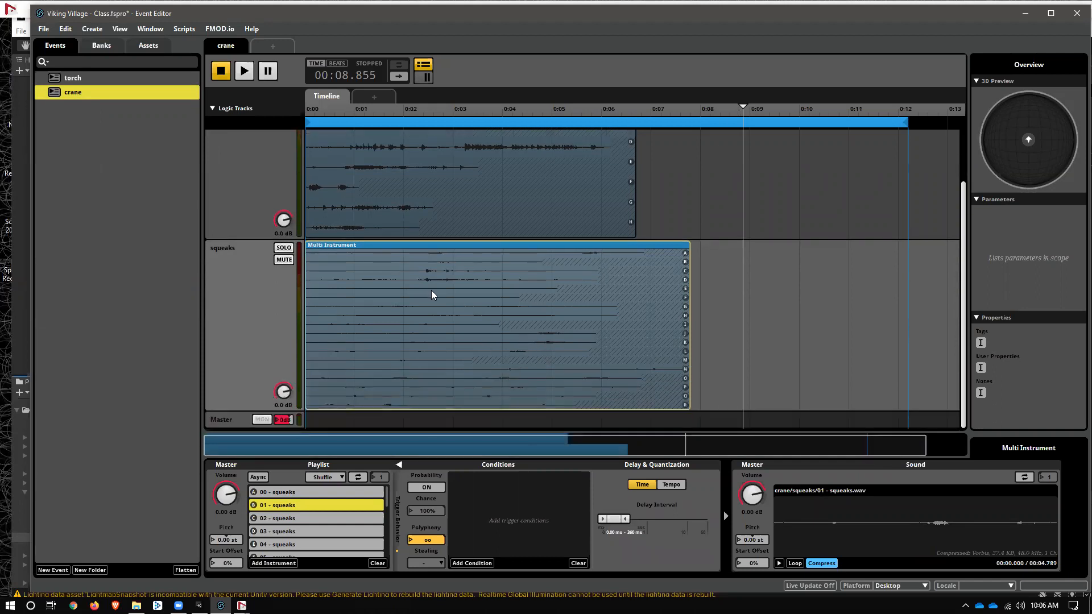
pyautogui.click(321, 518)
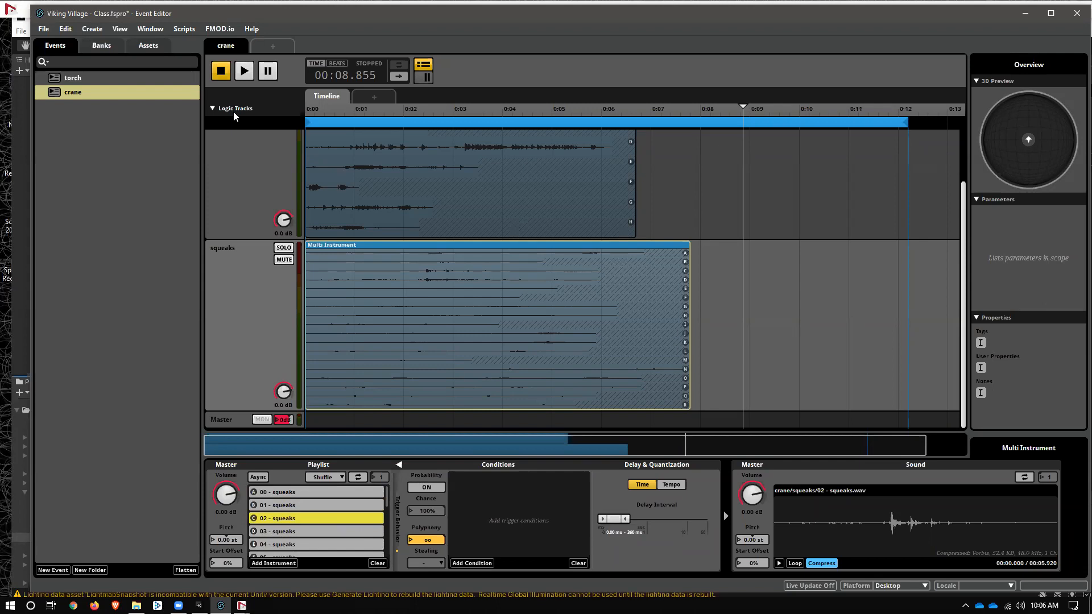
pyautogui.press('space')
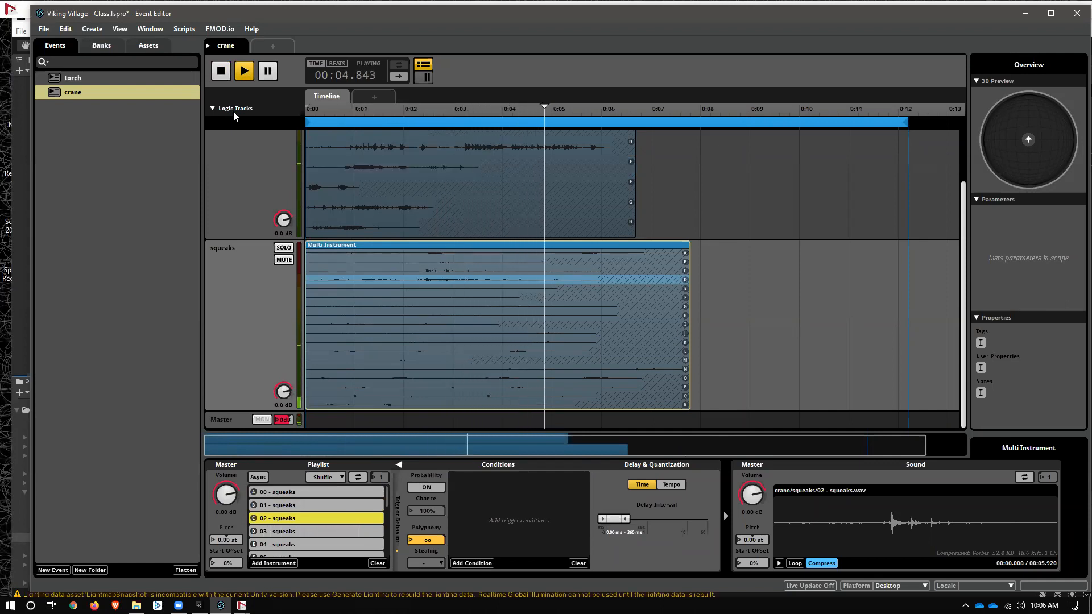
pyautogui.press('space')
pyautogui.press('space')
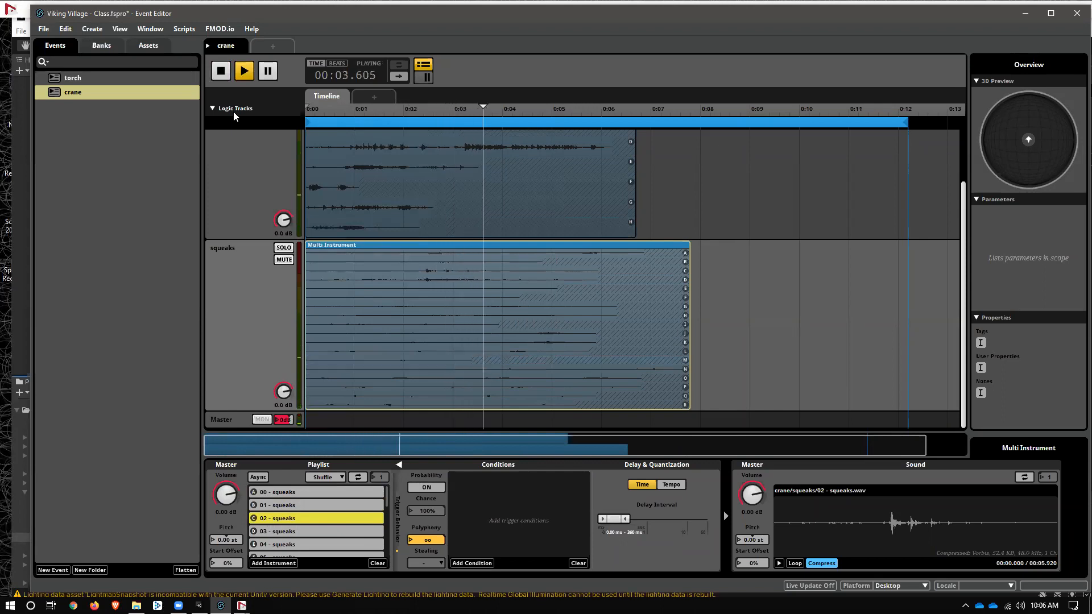
pyautogui.press('space')
pyautogui.press('space')
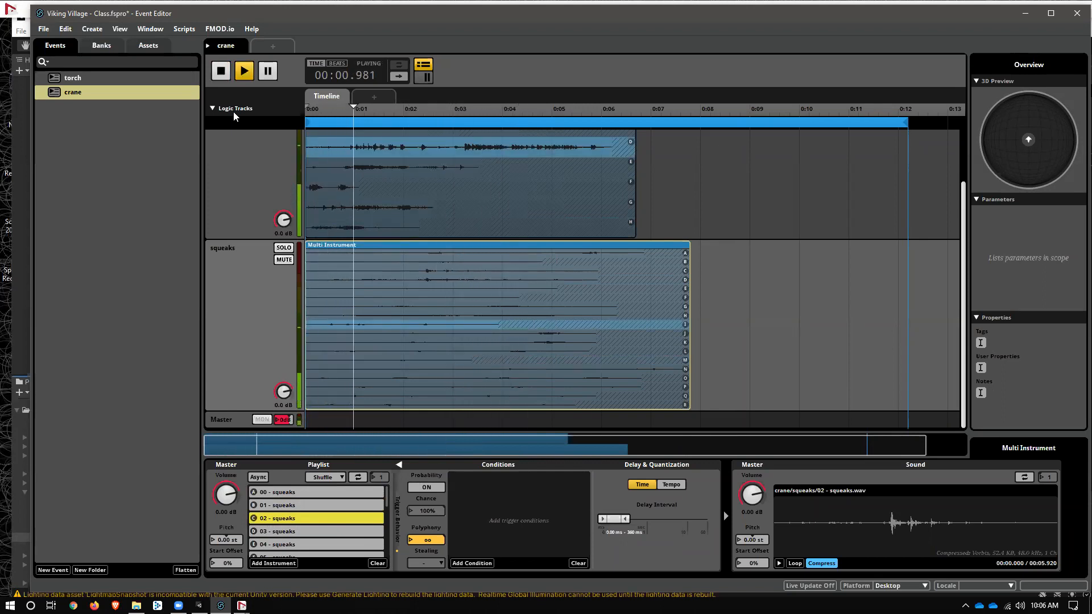
pyautogui.press('space')
# Shift the squeaks multi instrument to start at about 1.2 seconds, audition the event, and nudge the start to about 1.4 seconds
pyautogui.moveTo(485, 299); pyautogui.dragTo(543, 286)
pyautogui.press('space')
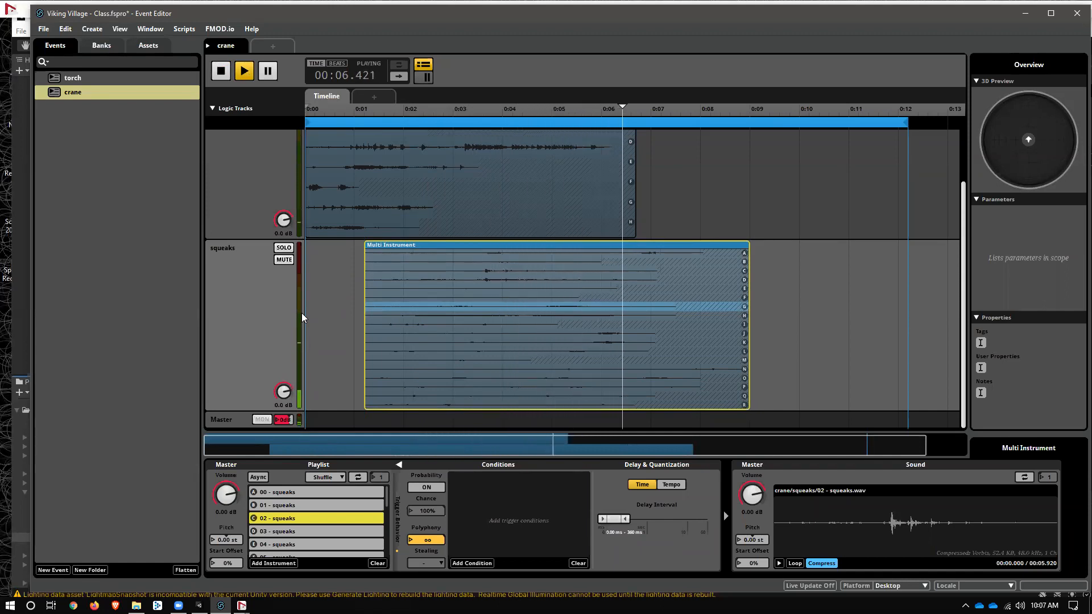
pyautogui.press('space')
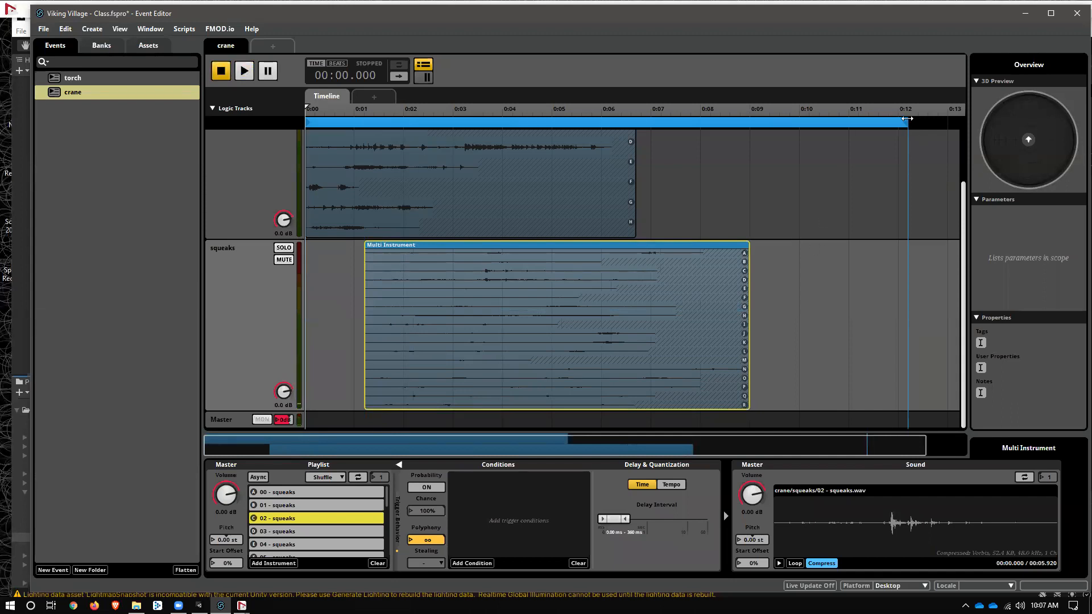
pyautogui.moveTo(453, 359); pyautogui.dragTo(463, 357)
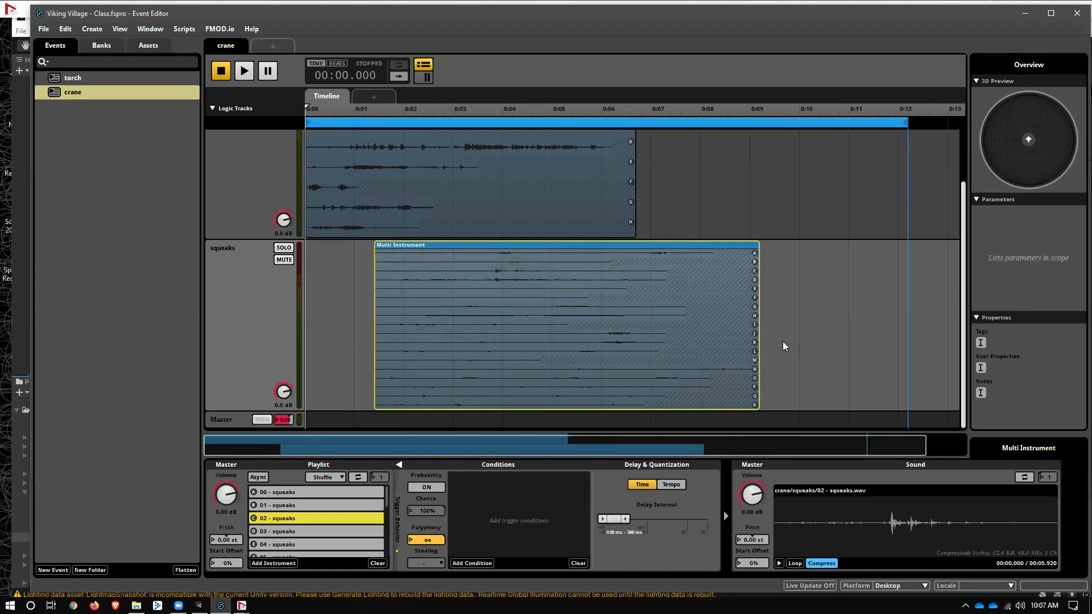
pyautogui.click(807, 281)
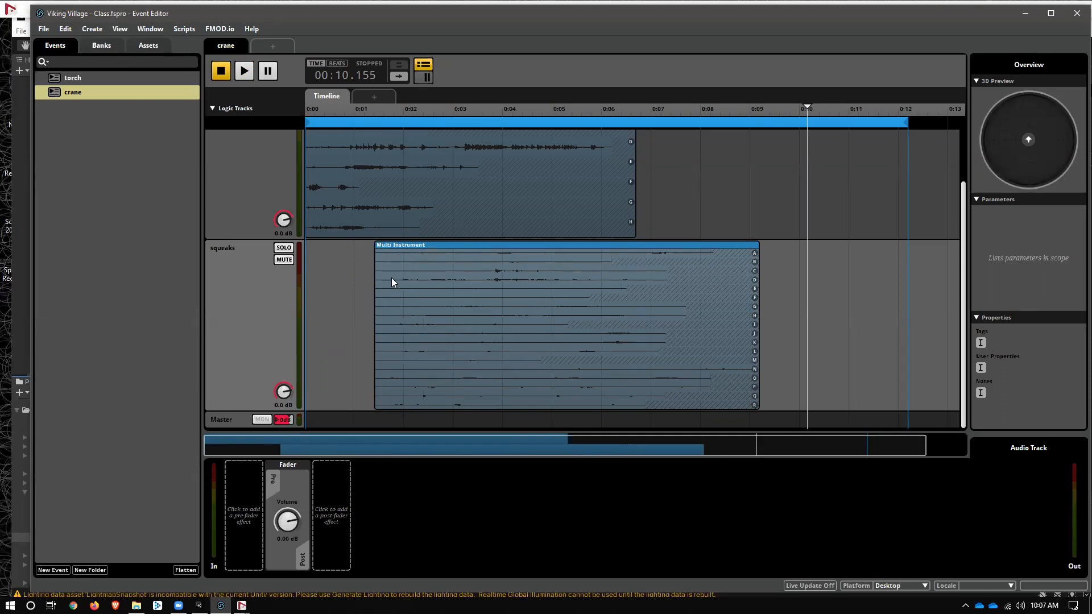
# Reselect the crane event, move the FMOD Studio window aside and switch to the Viking Village scene in Unity
pyautogui.click(145, 343)
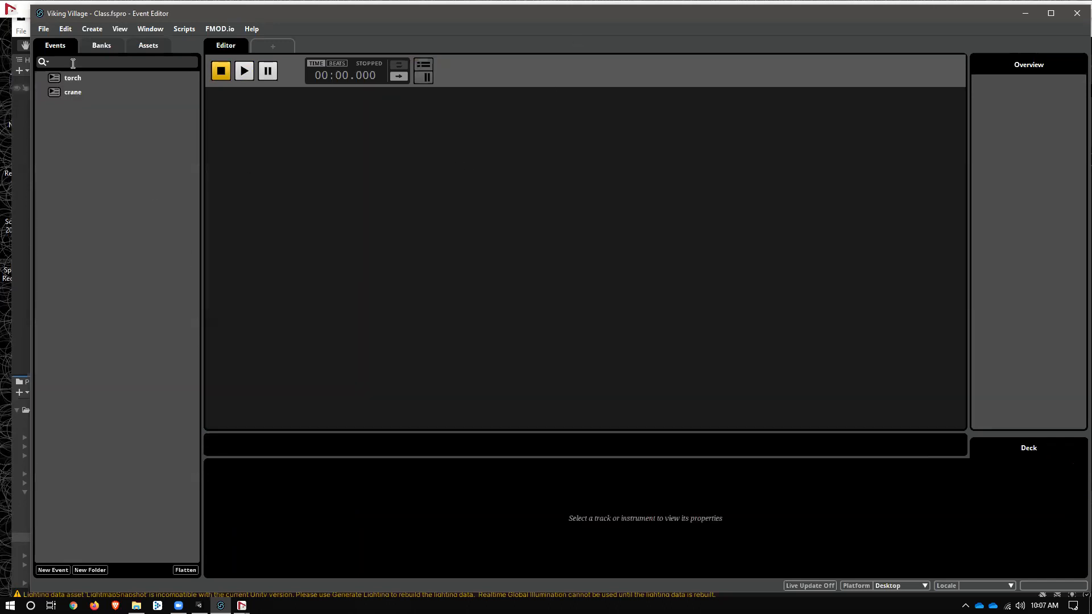
pyautogui.click(66, 93)
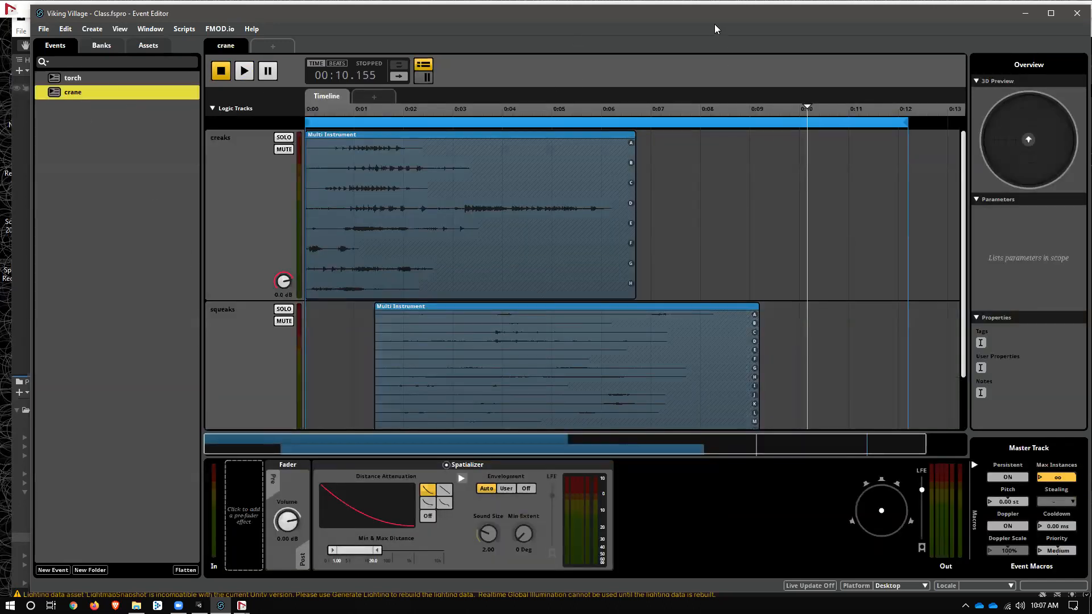
pyautogui.moveTo(675, 17); pyautogui.dragTo(548, 312)
pyautogui.click(543, 241)
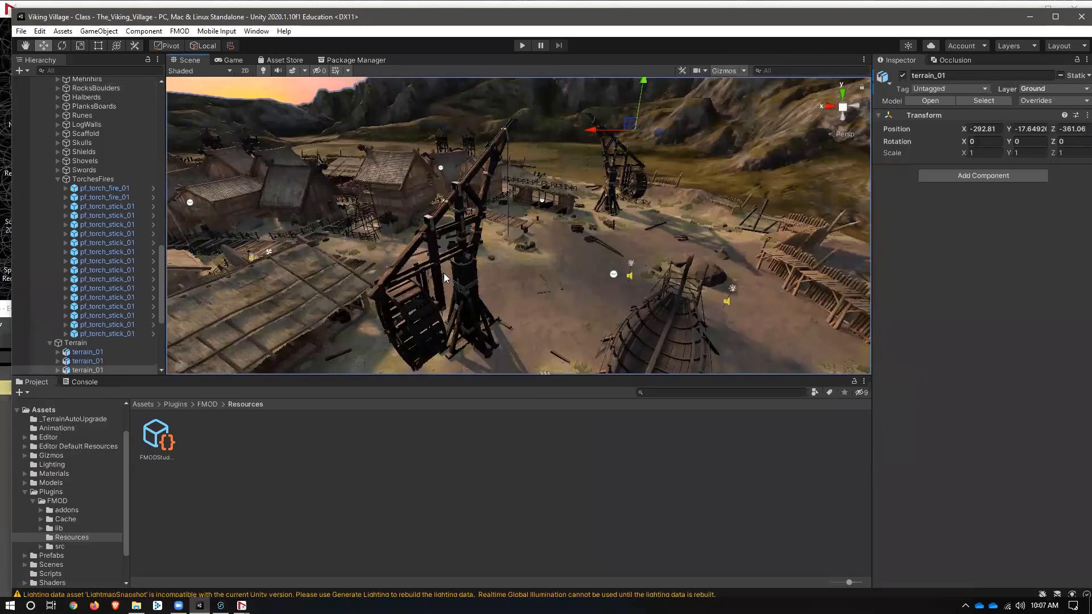
# Add an FMOD Studio Event Emitter to the distant crane and set its Play Event to Object Start
pyautogui.click(641, 193)
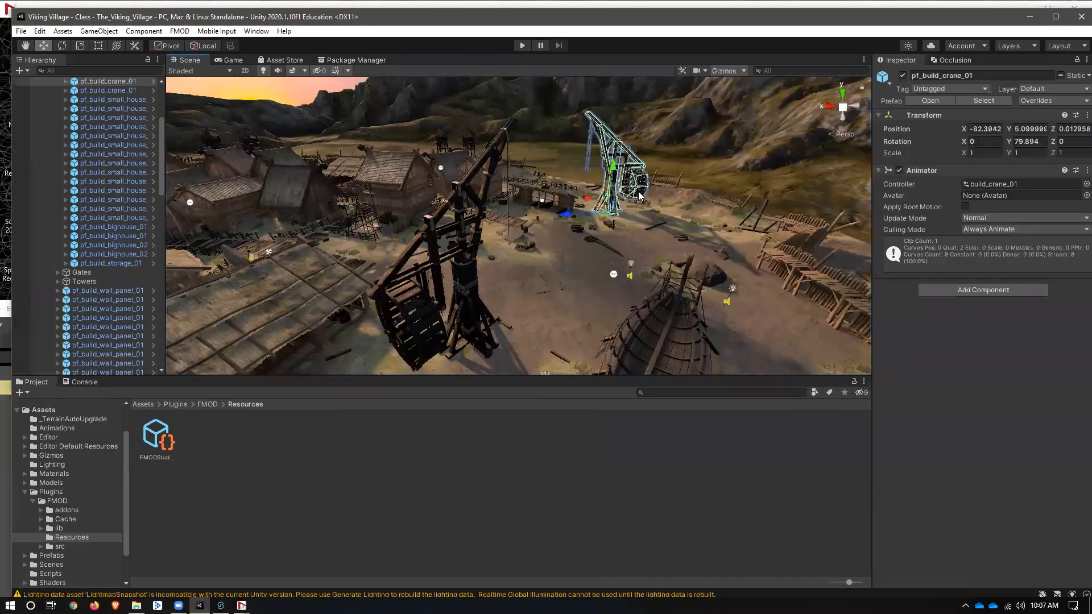
pyautogui.click(987, 292)
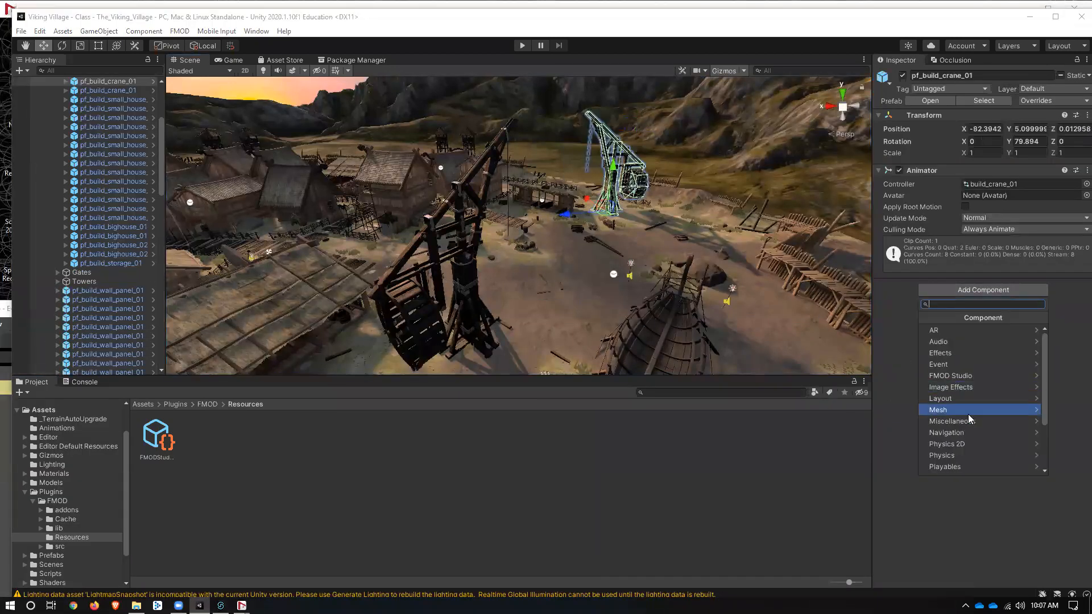
pyautogui.click(980, 376)
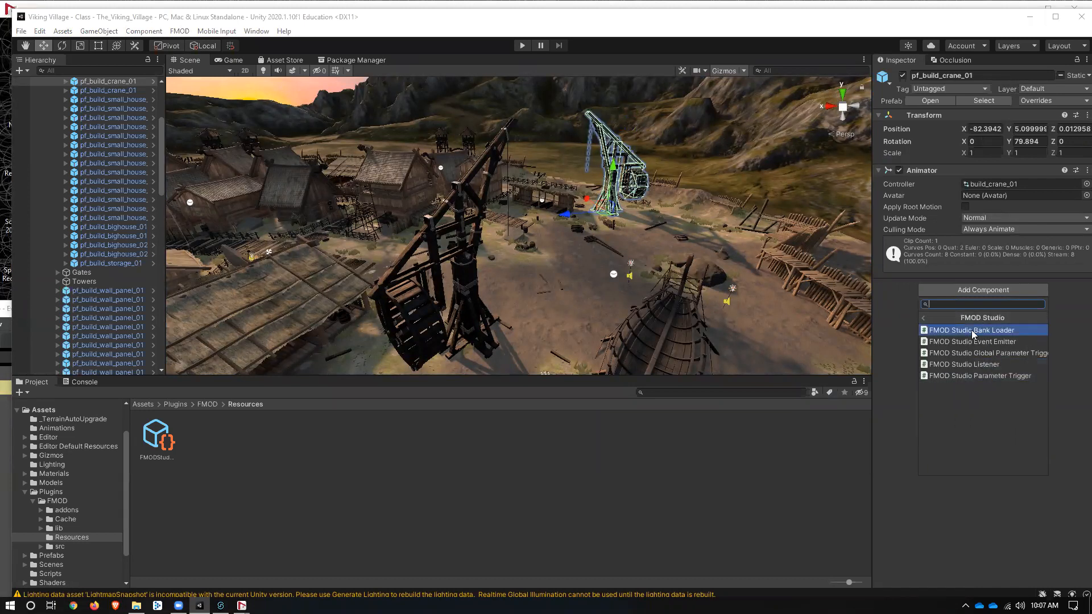
pyautogui.click(967, 347)
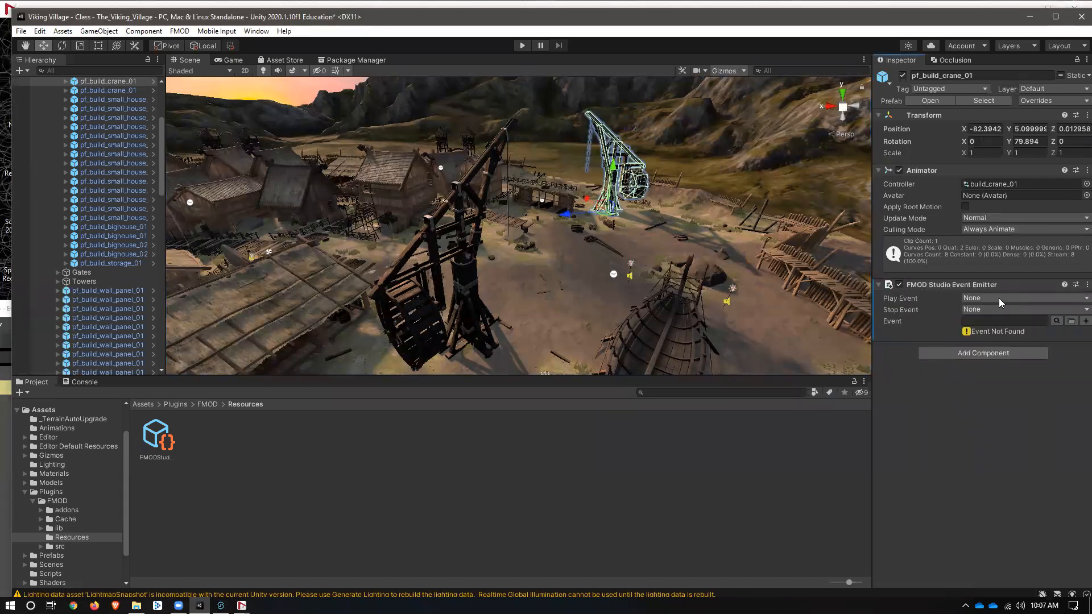
pyautogui.click(999, 298)
pyautogui.click(992, 325)
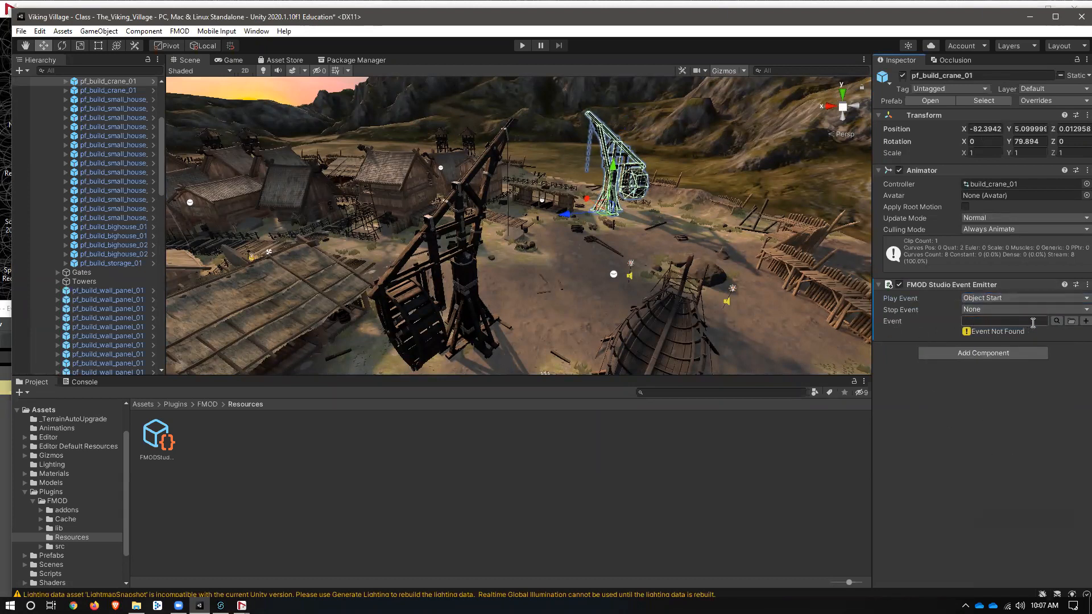
# Check the emitter's event list for the crane event, then build the banks in FMOD Studio and return to Unity
pyautogui.click(1055, 321)
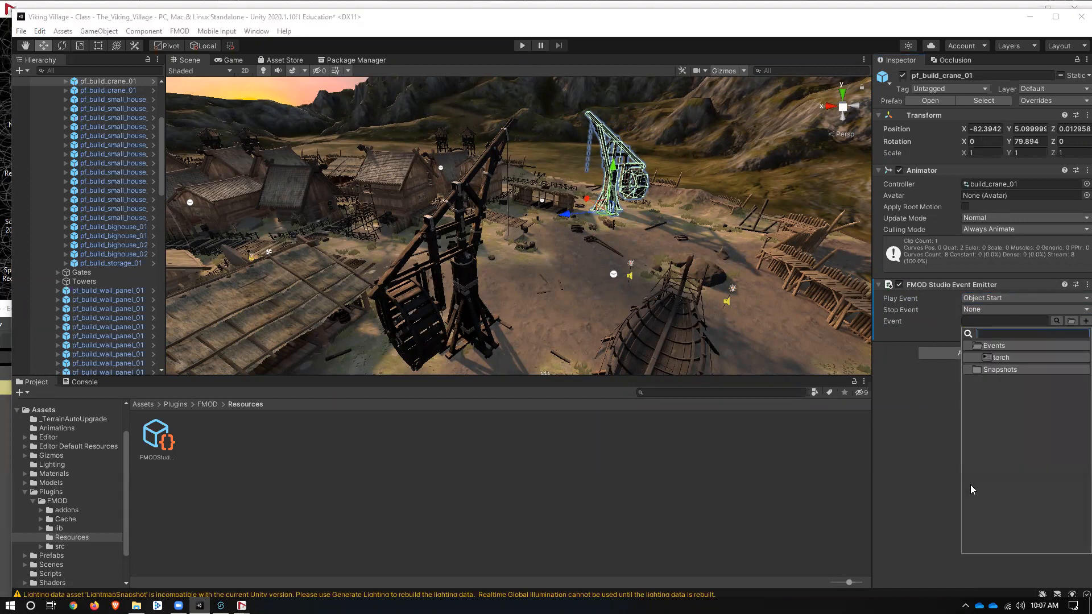
pyautogui.click(453, 562)
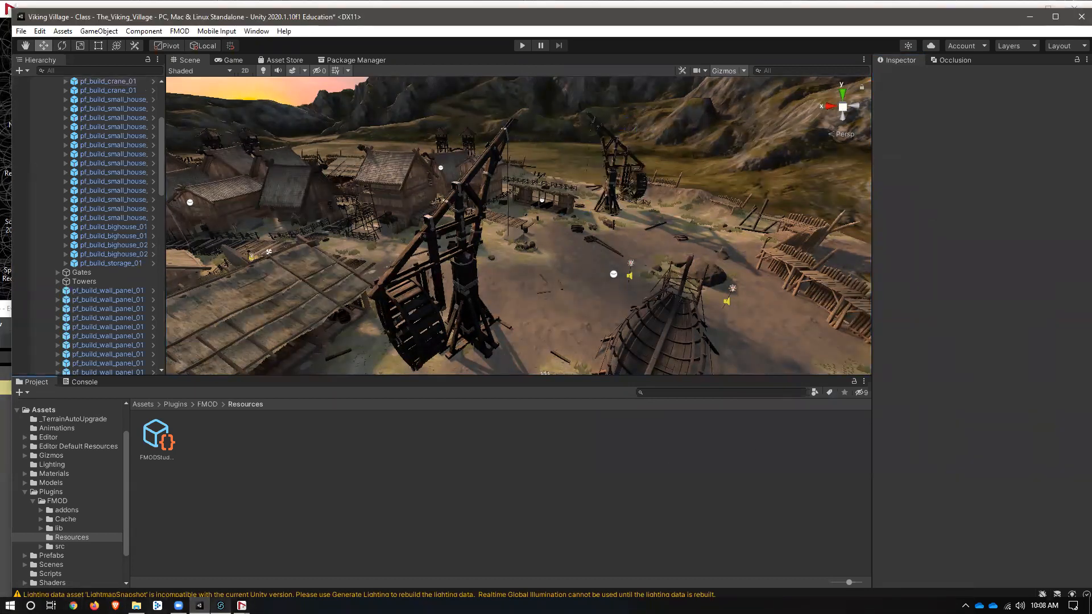
pyautogui.click(221, 605)
pyautogui.hotkey('ctrl', 'b')
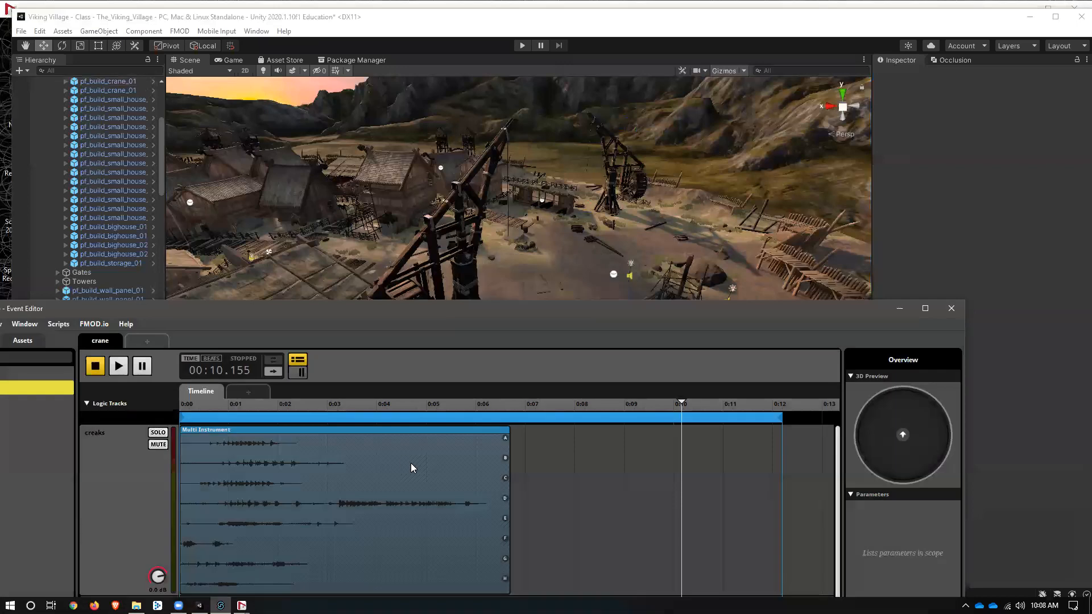
pyautogui.hotkey('alt', 'Tab')
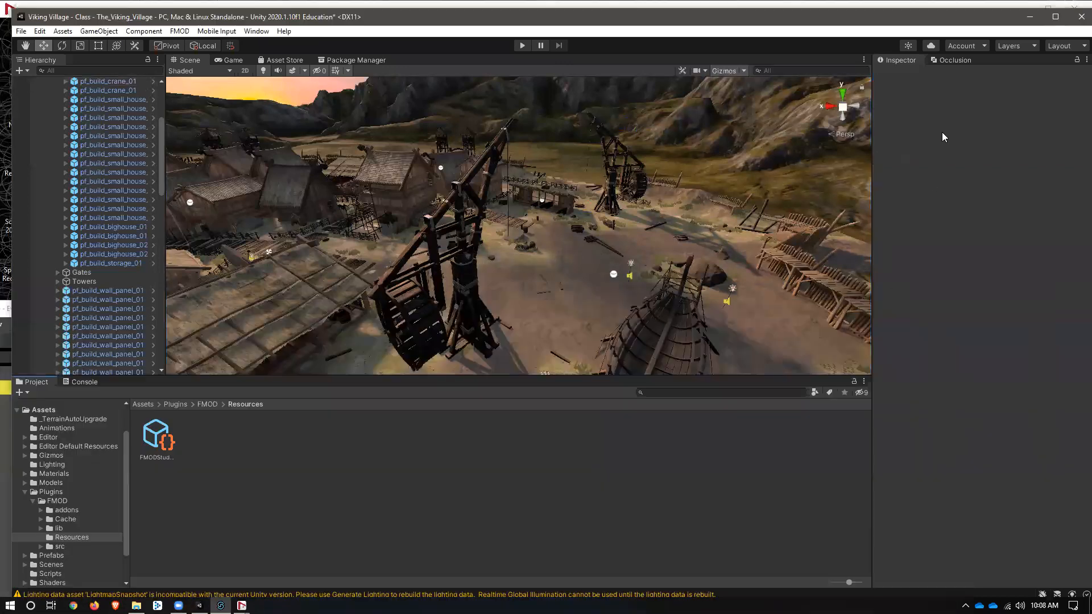
# Assign the event:/crane event to the distant crane's emitter and save the scene
pyautogui.click(616, 178)
pyautogui.click(1057, 322)
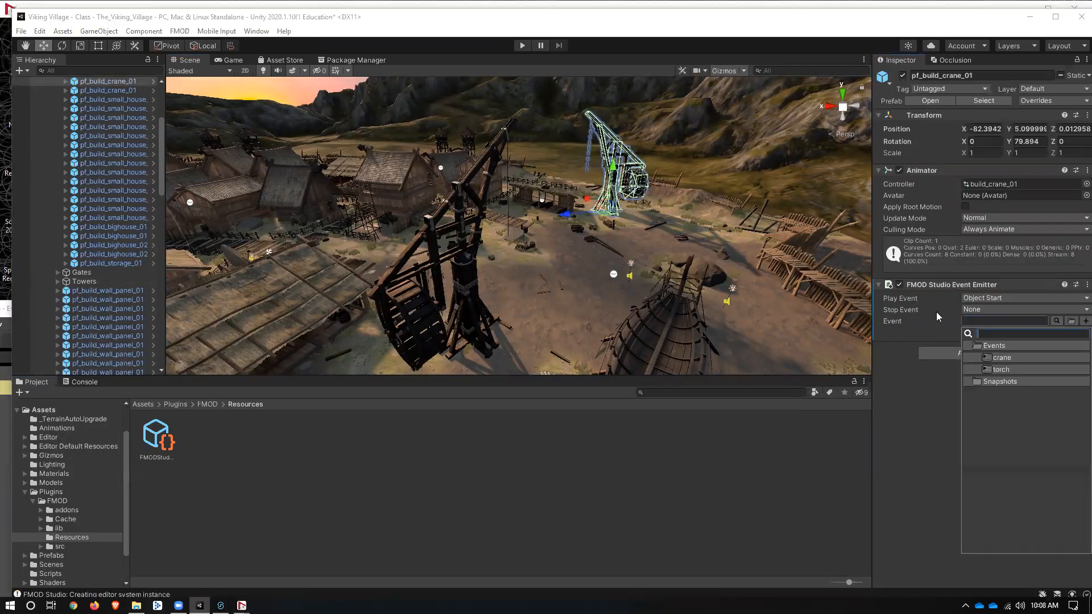
pyautogui.click(1013, 361)
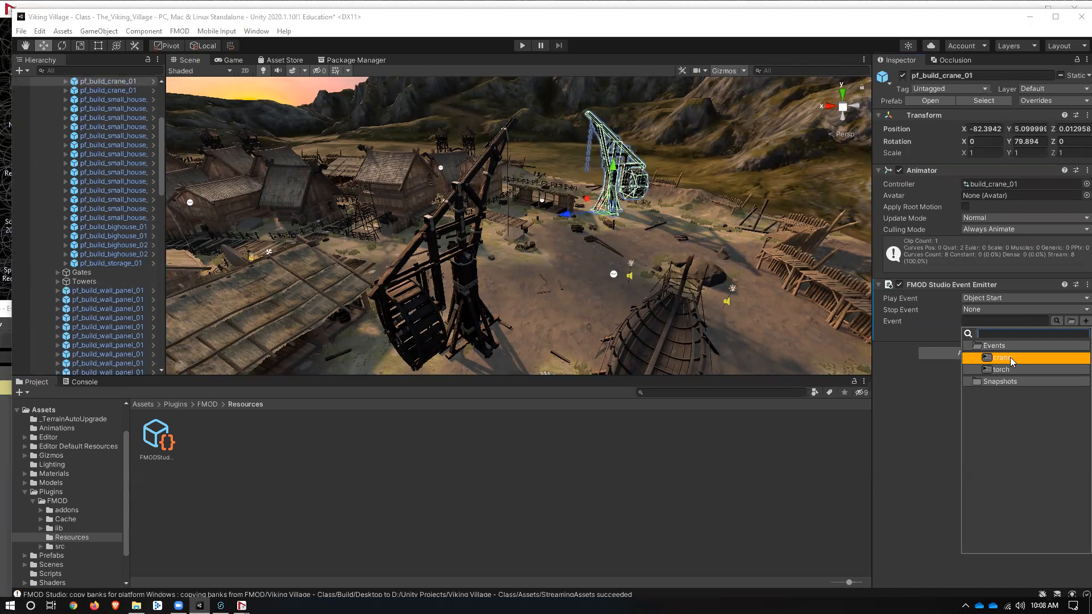
pyautogui.click(1010, 358)
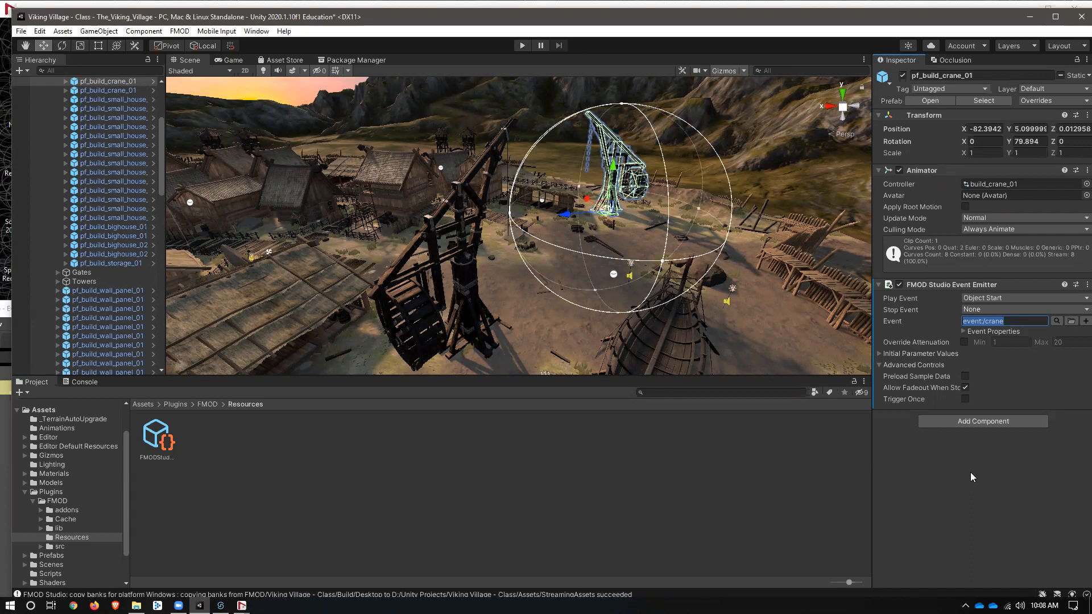
pyautogui.click(943, 463)
pyautogui.hotkey('ctrl', 's')
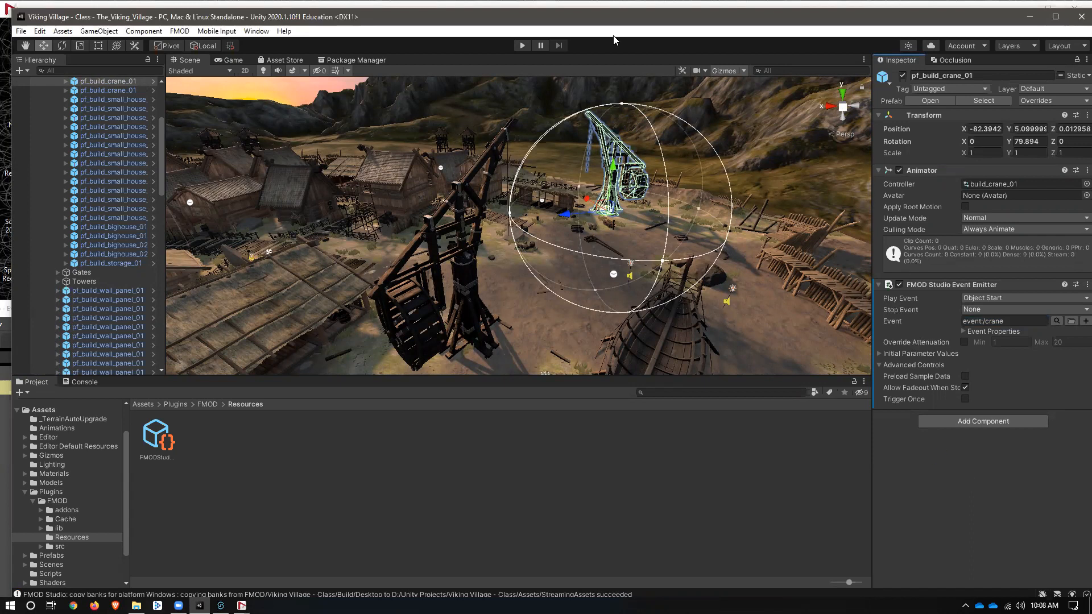
# Run the game, walk through the village to the crane to listen to its sound, and stop playback
pyautogui.hotkey('ctrl', 'p')
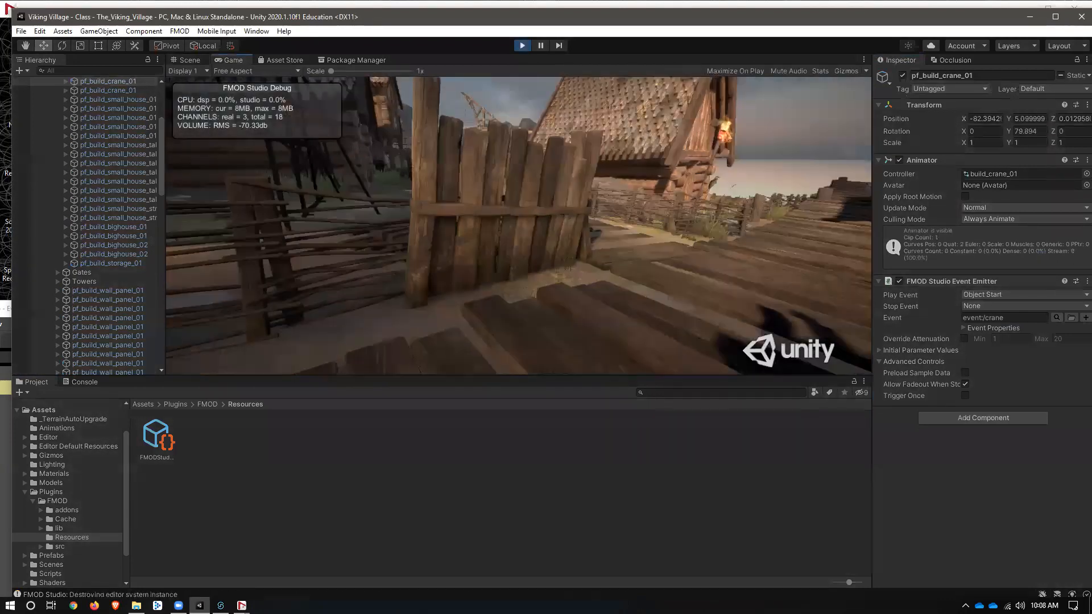
pyautogui.press('w')
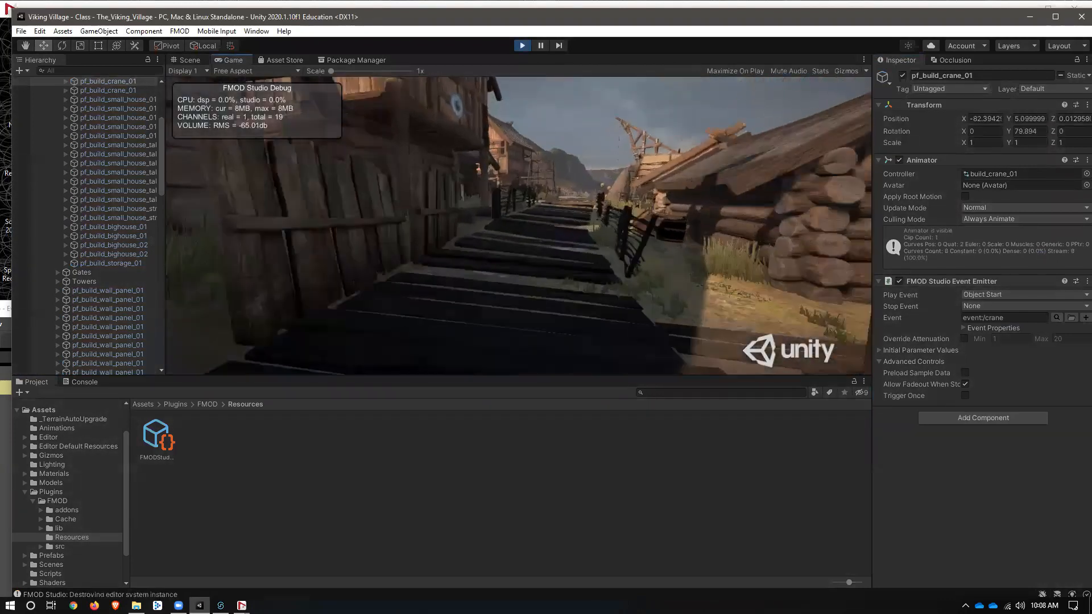
pyautogui.press('w')
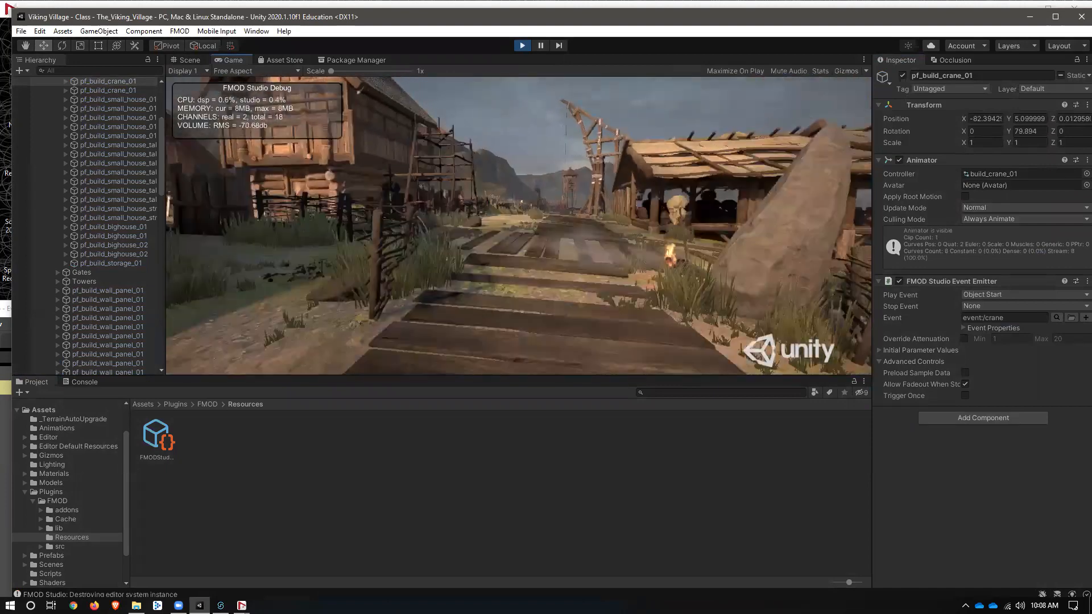
pyautogui.press('w')
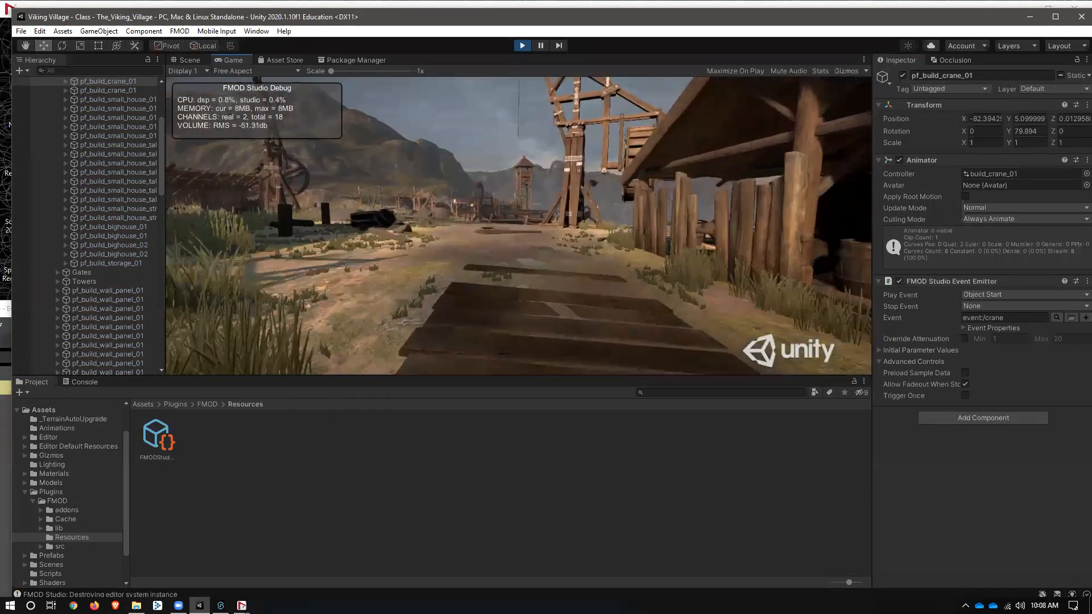
pyautogui.press('w')
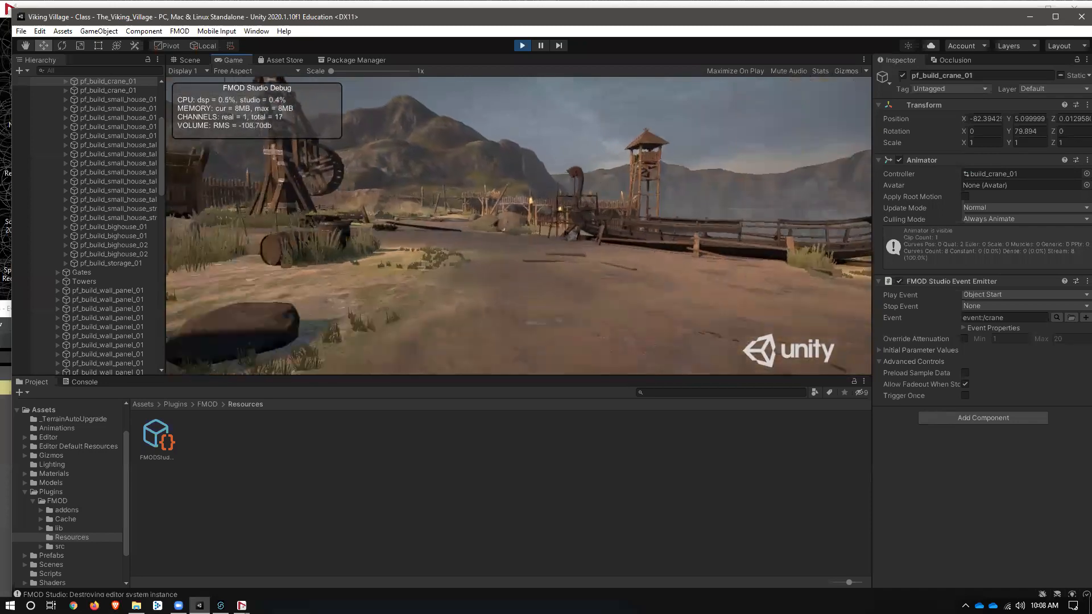
pyautogui.press('w')
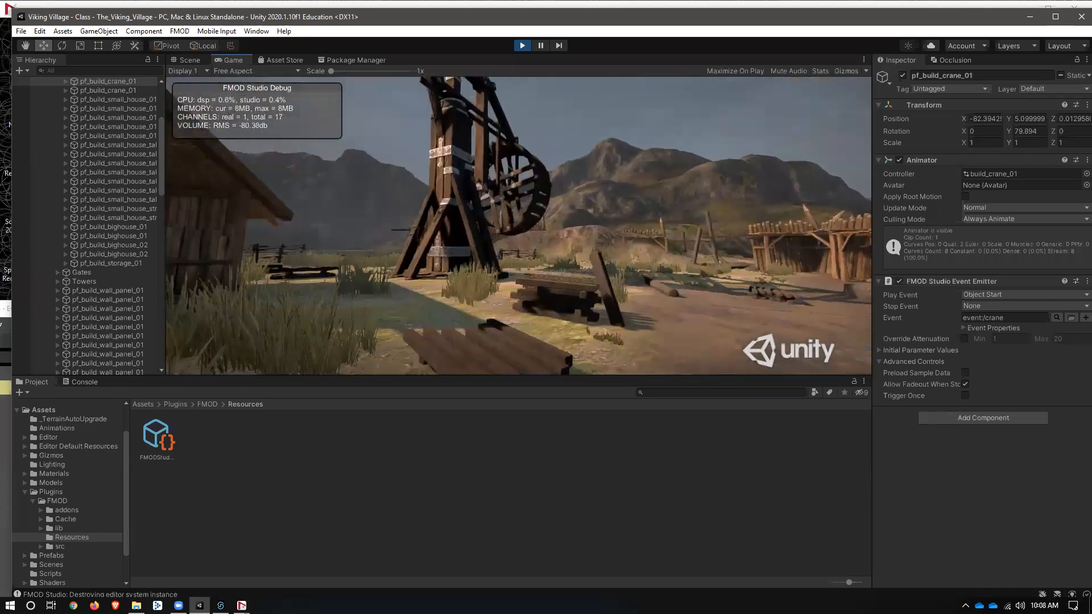
pyautogui.moveTo(519, 226)
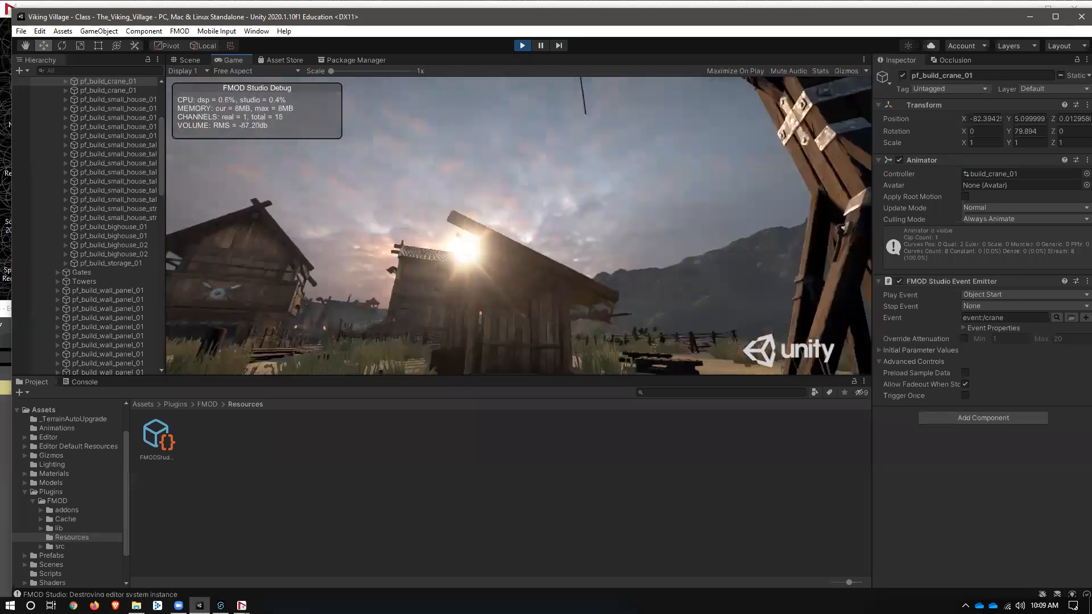
pyautogui.hotkey('ctrl', 'p')
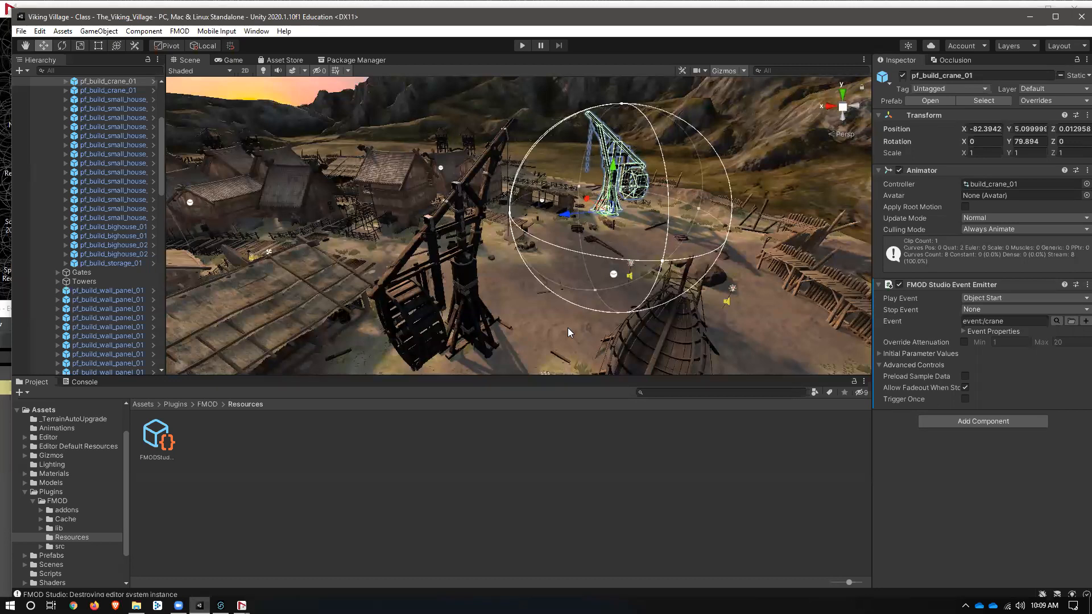
# Reselect the distant crane and switch to FMOD Studio, moving its window up until the crane event's Spatializer is in view
pyautogui.click(794, 190)
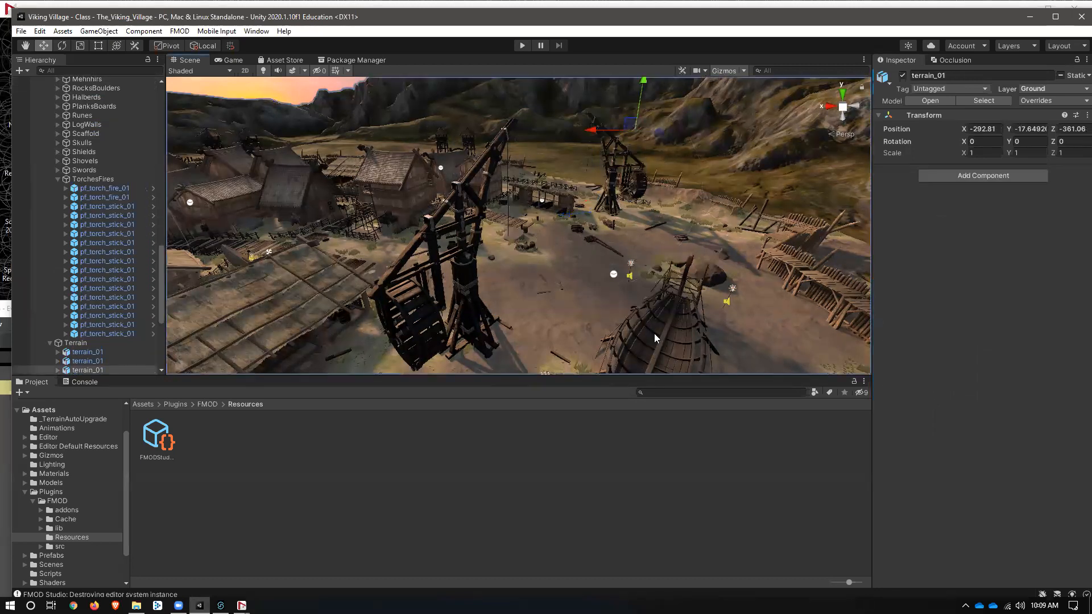
pyautogui.click(630, 169)
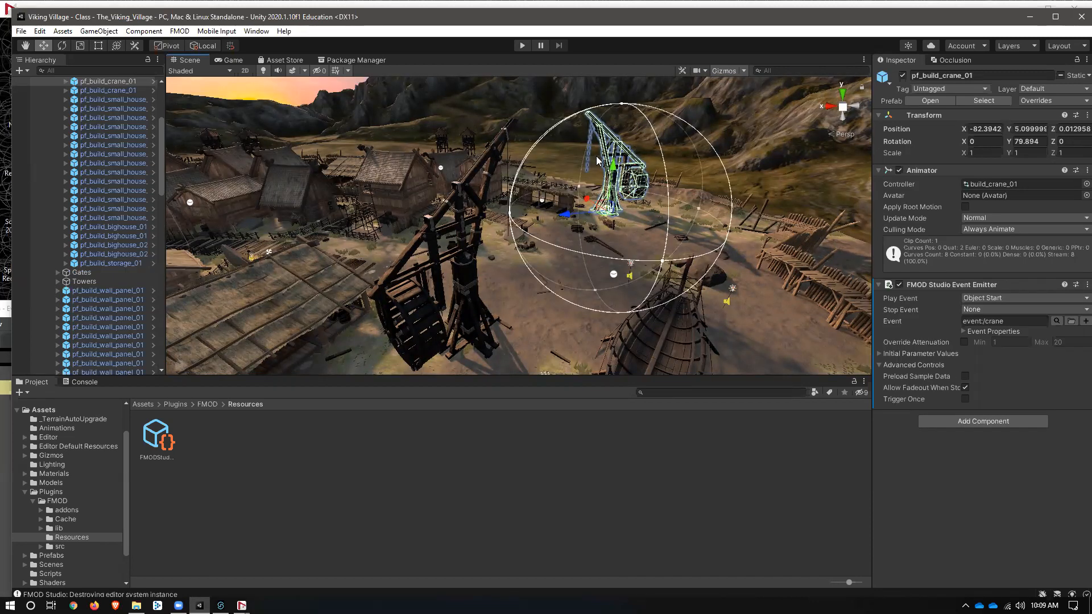
pyautogui.click(220, 605)
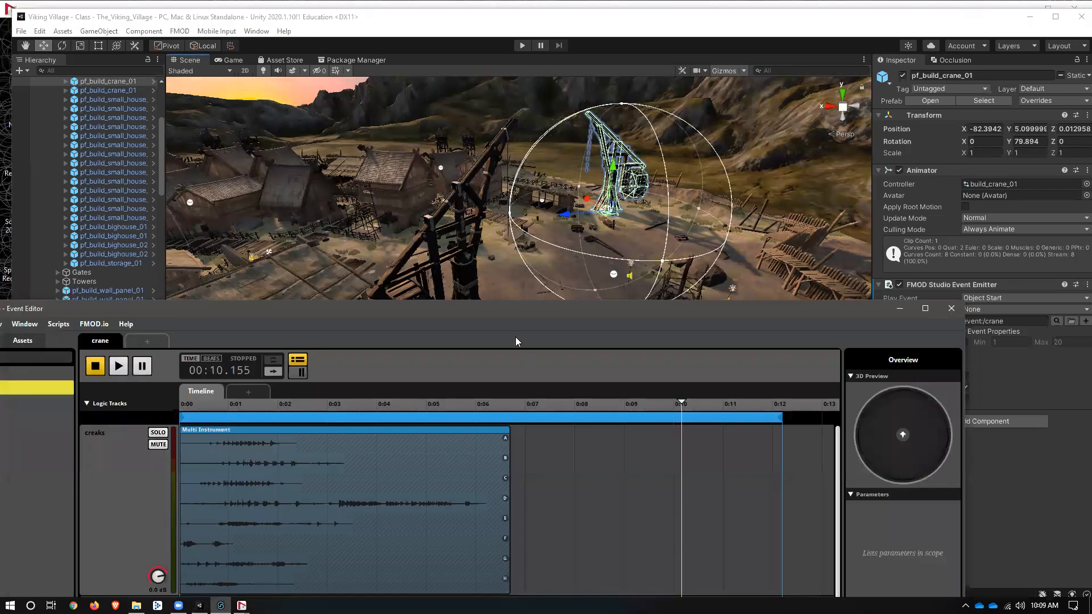
pyautogui.moveTo(547, 306); pyautogui.dragTo(684, 78)
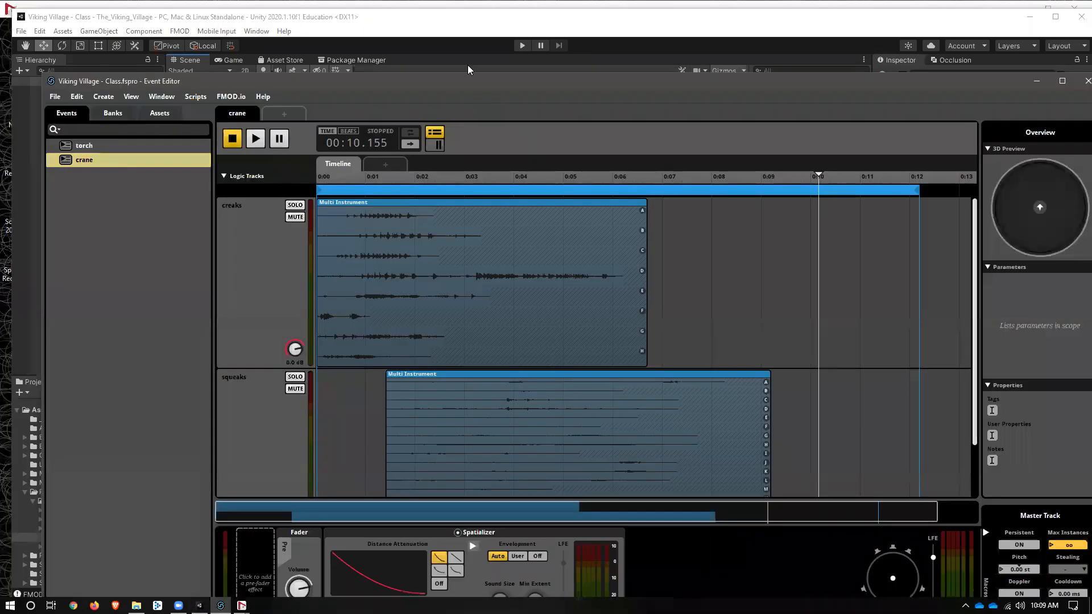
pyautogui.moveTo(449, 78); pyautogui.dragTo(466, 19)
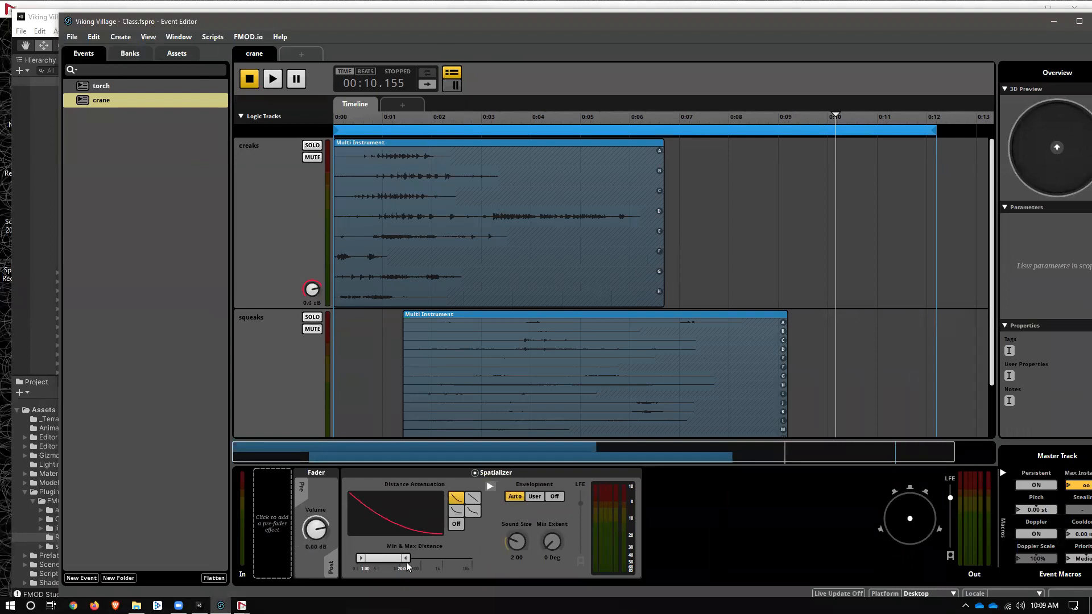
# Set the crane event's Spatializer maximum distance to 40, rebuild the banks and check the attenuation sphere in Unity
pyautogui.moveTo(406, 559); pyautogui.dragTo(411, 558)
pyautogui.press('F7')
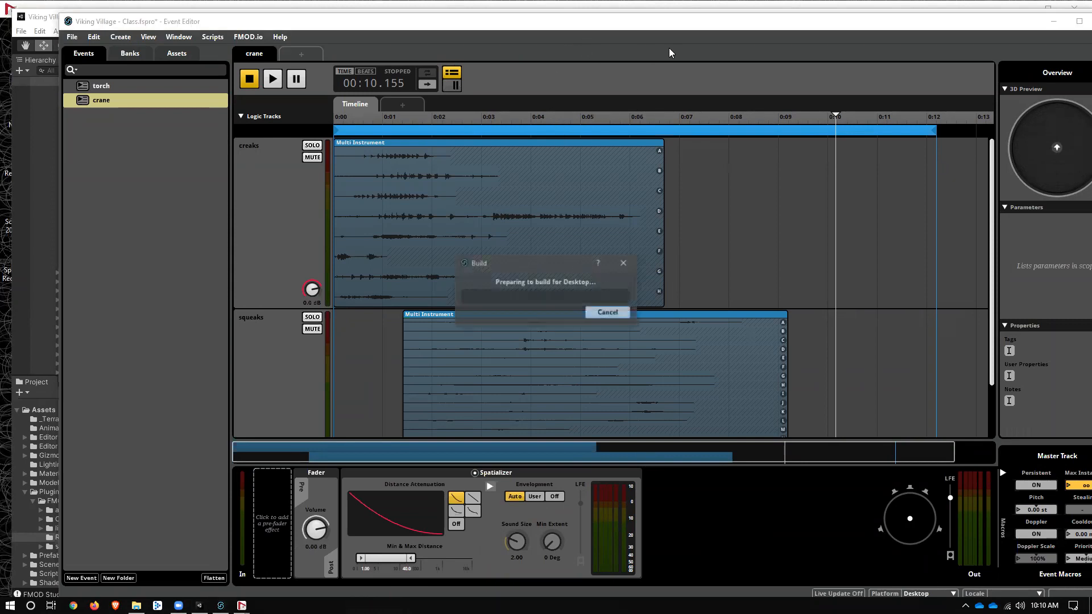
pyautogui.click(199, 605)
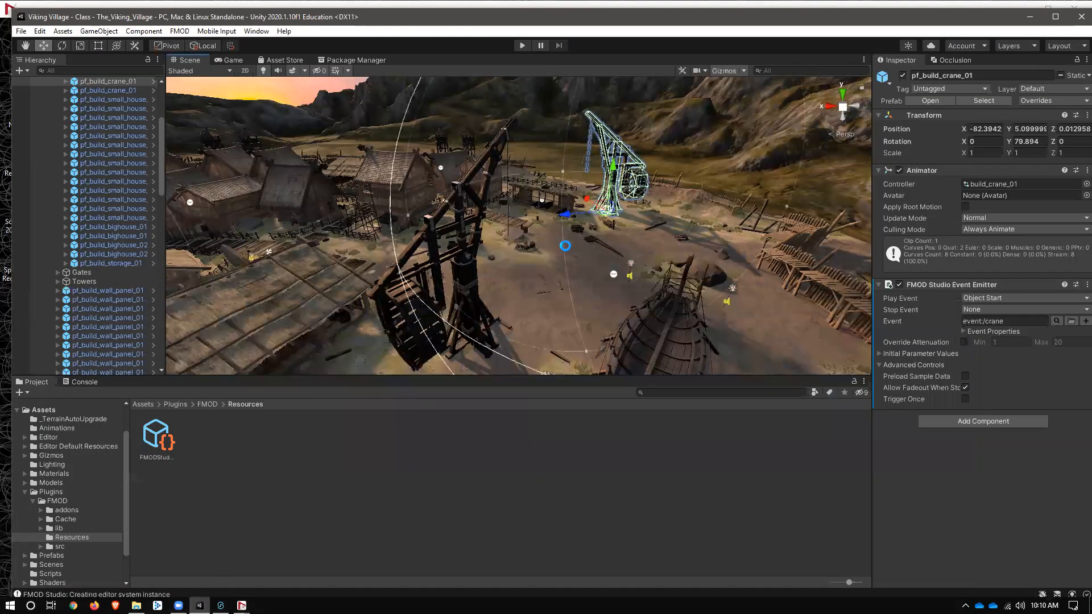
pyautogui.scroll(-5, 446, 226)
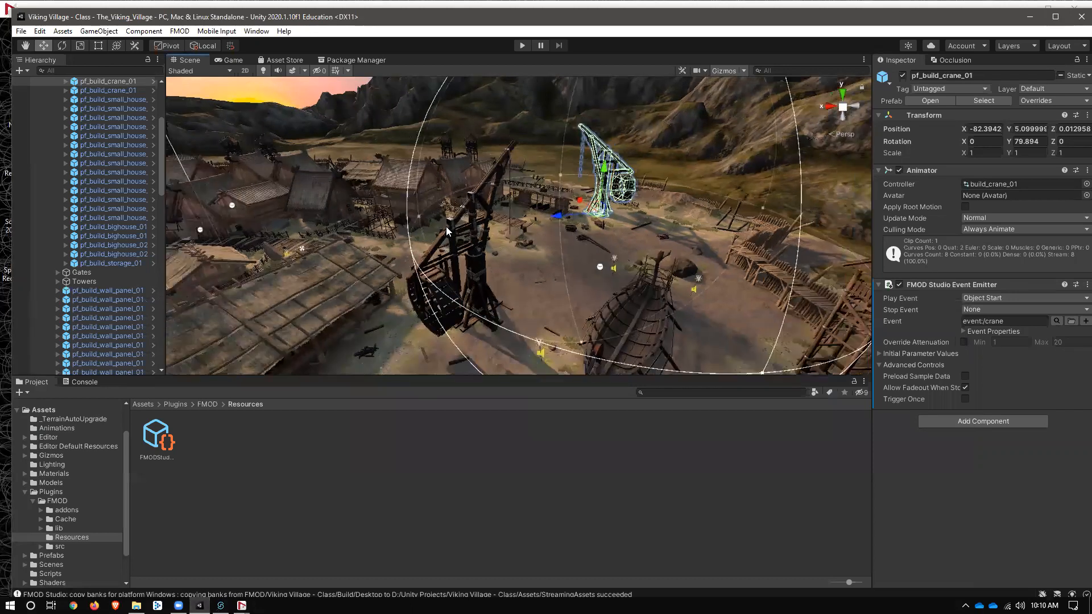
pyautogui.scroll(4, 442, 229)
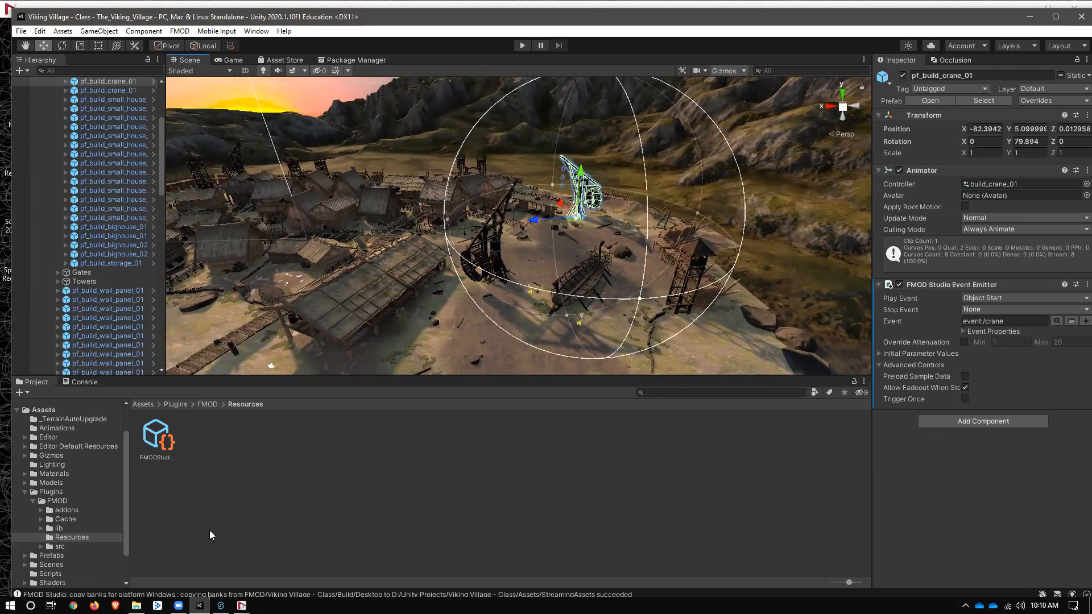
# Reduce the crane event's Spatializer maximum distance in FMOD Studio and check the smaller attenuation sphere around the crane in Unity
pyautogui.click(220, 566)
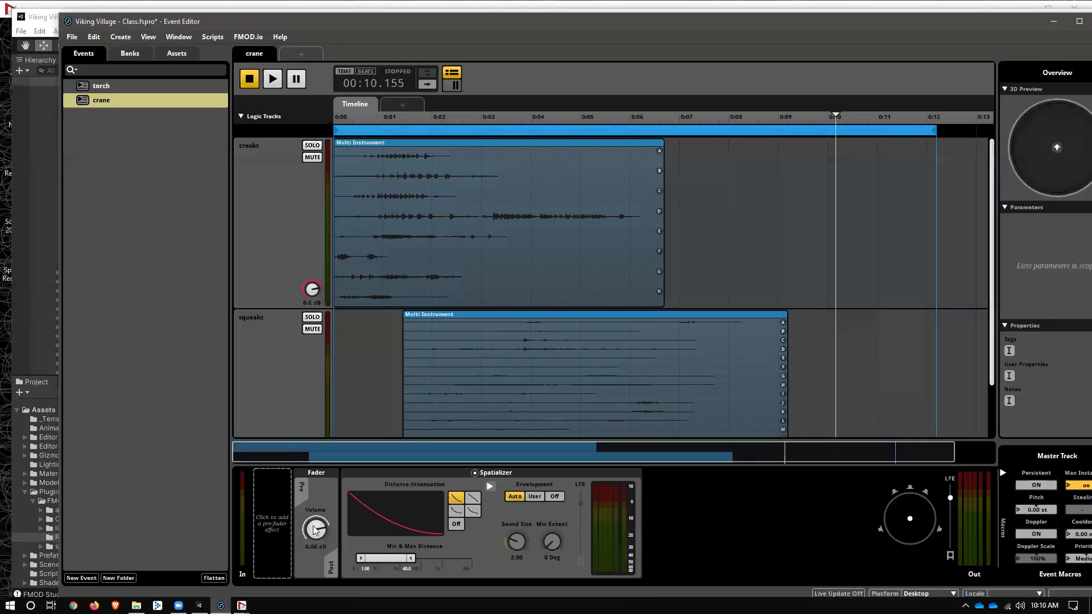
pyautogui.click(397, 503)
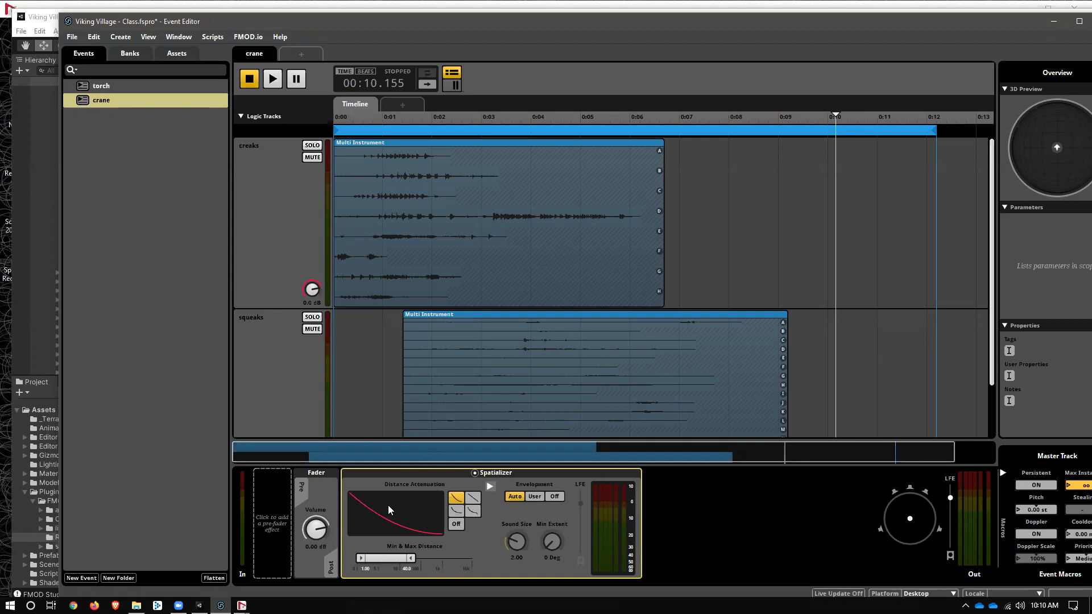
pyautogui.moveTo(412, 557); pyautogui.dragTo(407, 558)
pyautogui.press('super+Tab')
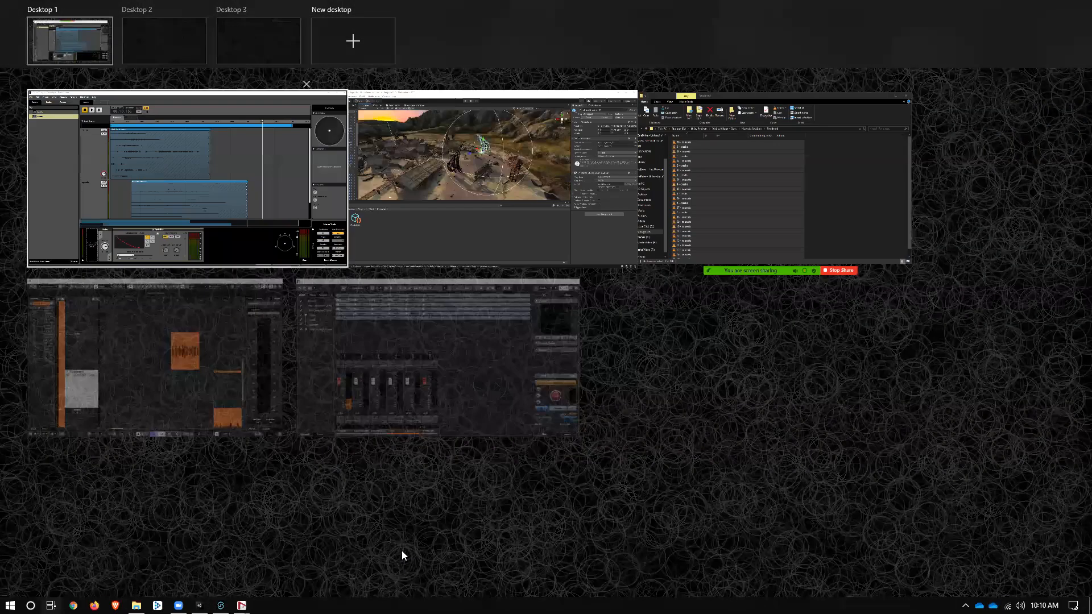
pyautogui.click(505, 256)
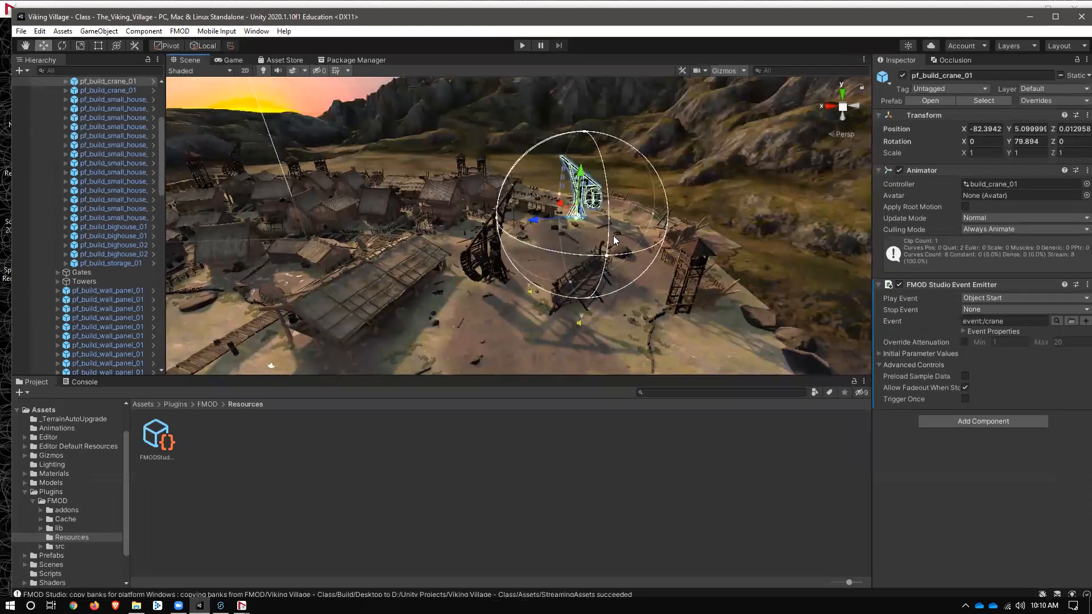
pyautogui.scroll(5, 589, 219)
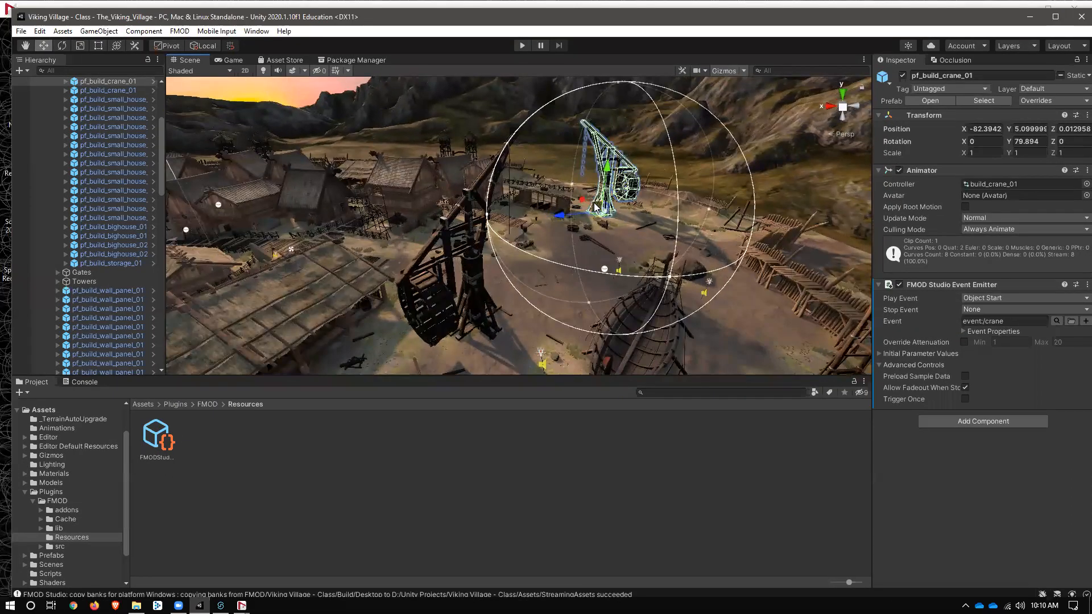
# Clear the selection in Unity, switch to FMOD Studio and open its Profiler window
pyautogui.click(462, 473)
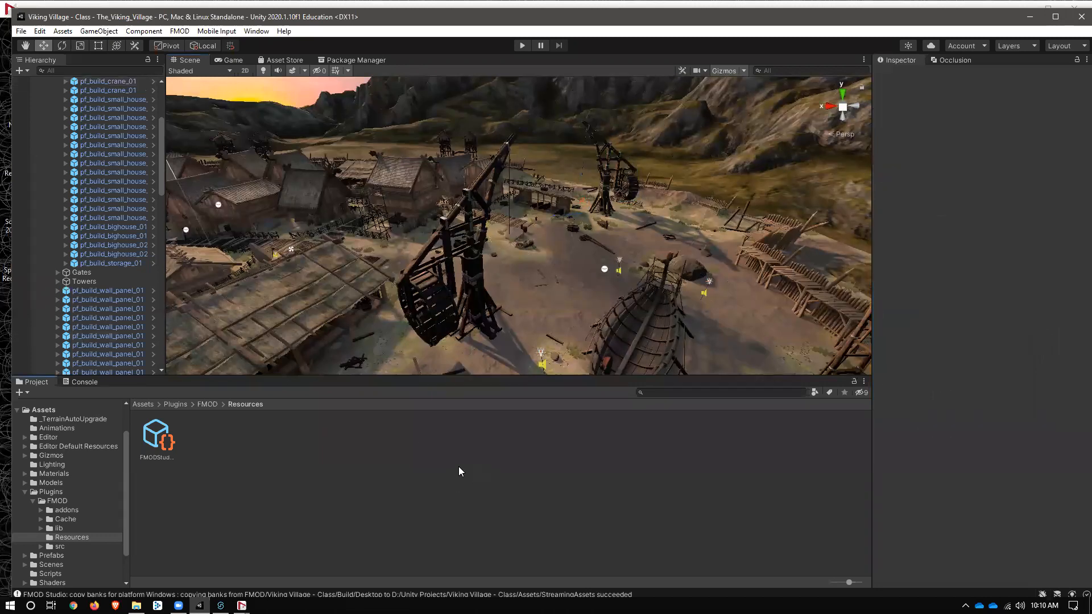
pyautogui.click(221, 605)
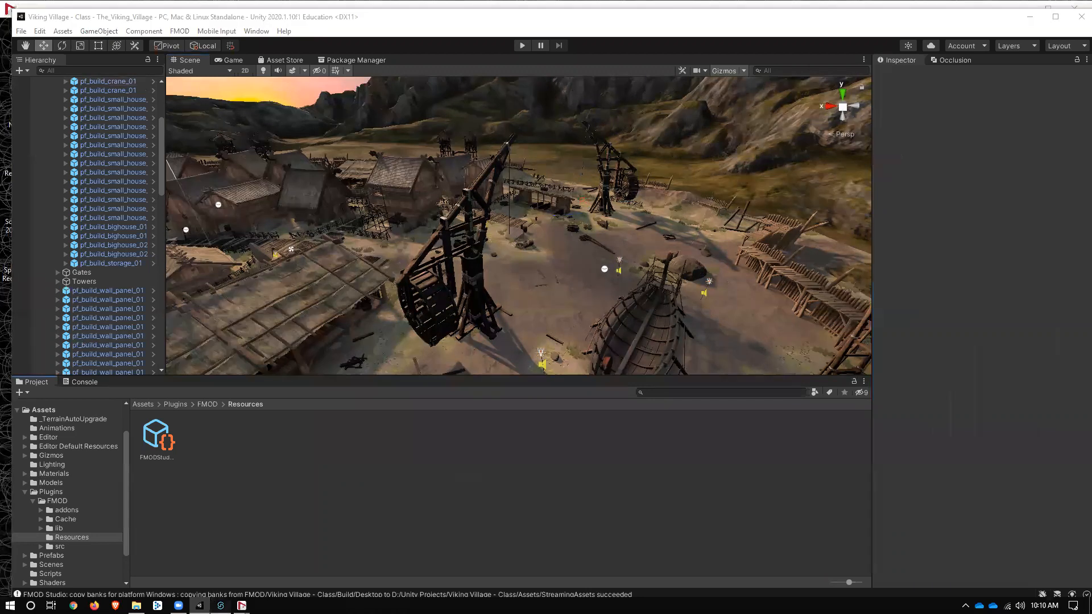
pyautogui.click(183, 285)
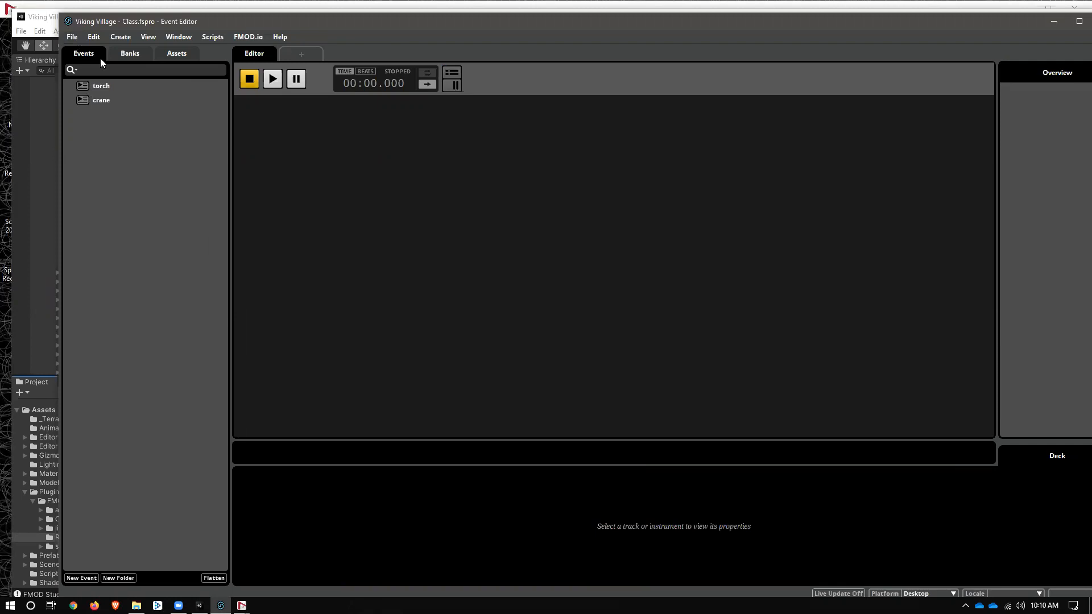
pyautogui.click(148, 36)
pyautogui.moveTo(180, 36)
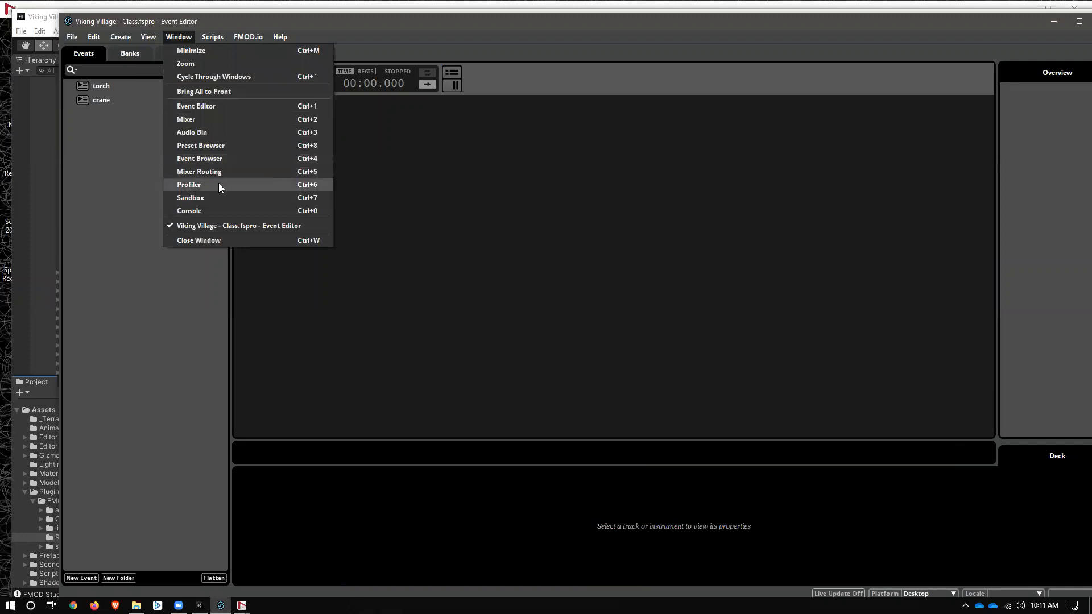
pyautogui.click(243, 185)
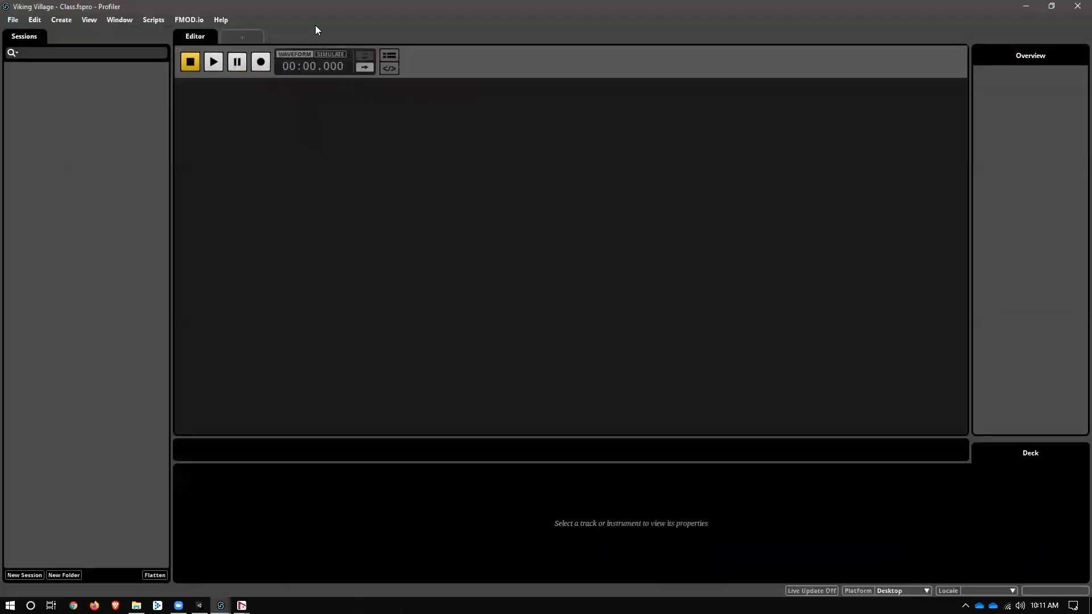
# Restore the Profiler from full screen, enlarge the floating window and place it over the Event Editor
pyautogui.moveTo(326, 8); pyautogui.dragTo(736, 172)
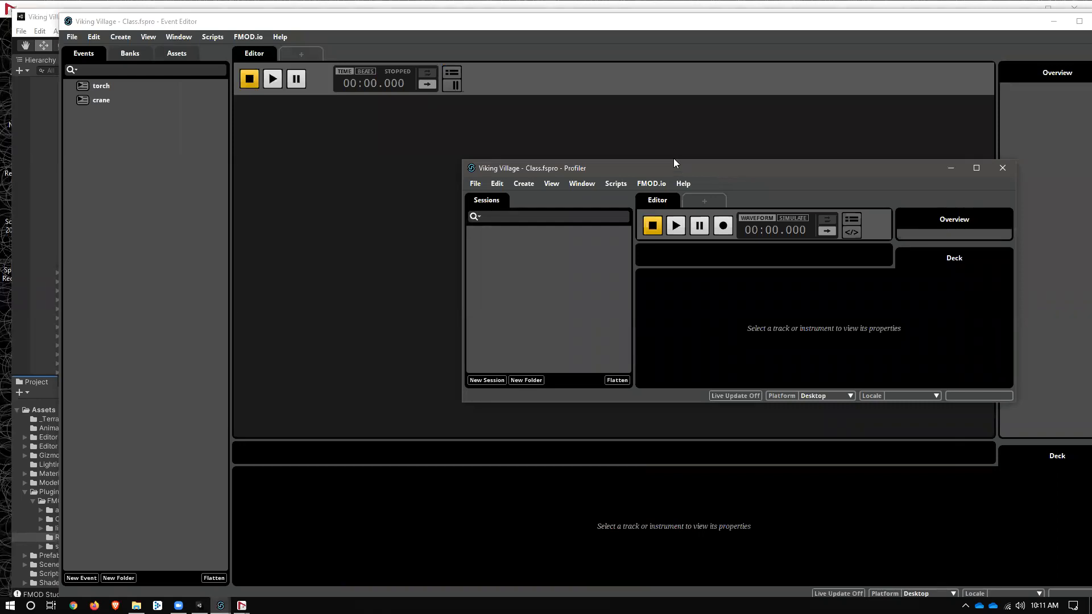
pyautogui.moveTo(674, 163); pyautogui.dragTo(403, 84)
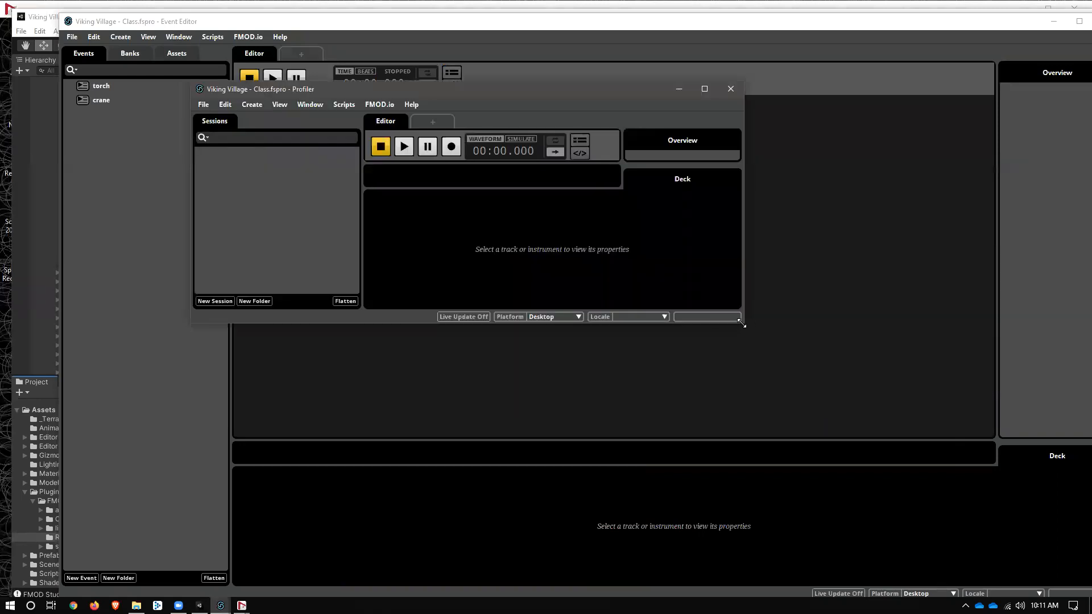
pyautogui.moveTo(742, 324); pyautogui.dragTo(1068, 595)
pyautogui.moveTo(593, 84); pyautogui.dragTo(444, 37)
# Create a profiler session named Session1 and collapse its System track
pyautogui.rightClick(182, 145)
pyautogui.click(188, 149)
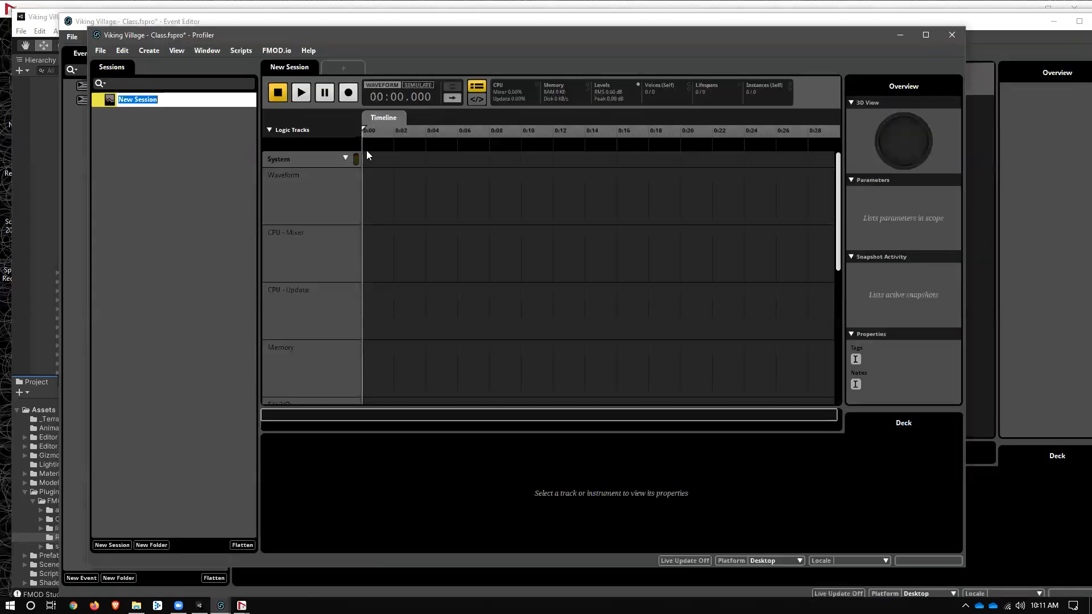
pyautogui.write('Session1')
pyautogui.press('Return')
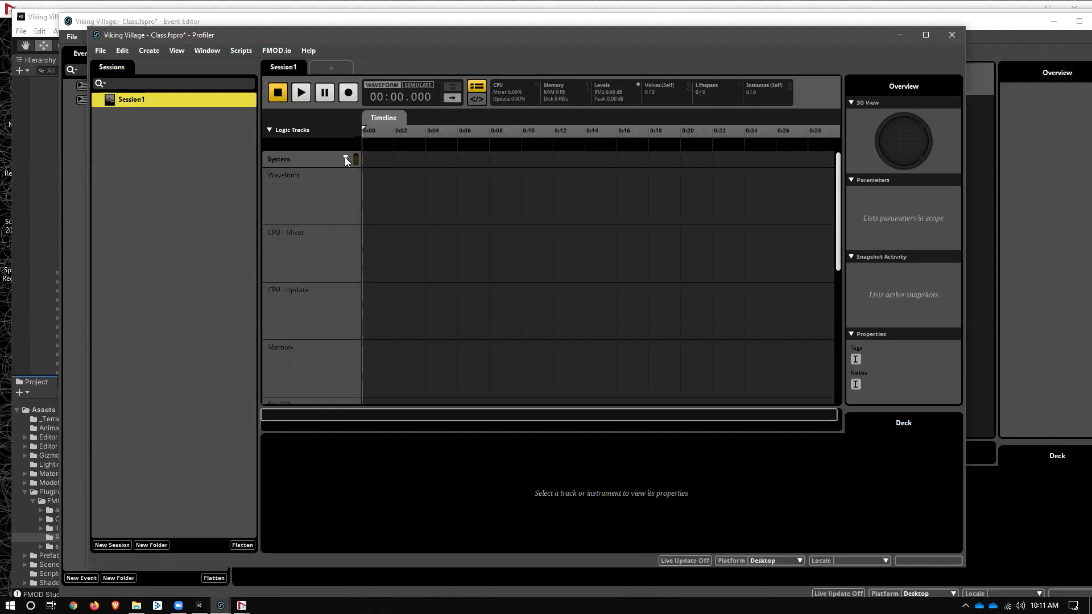
pyautogui.click(344, 159)
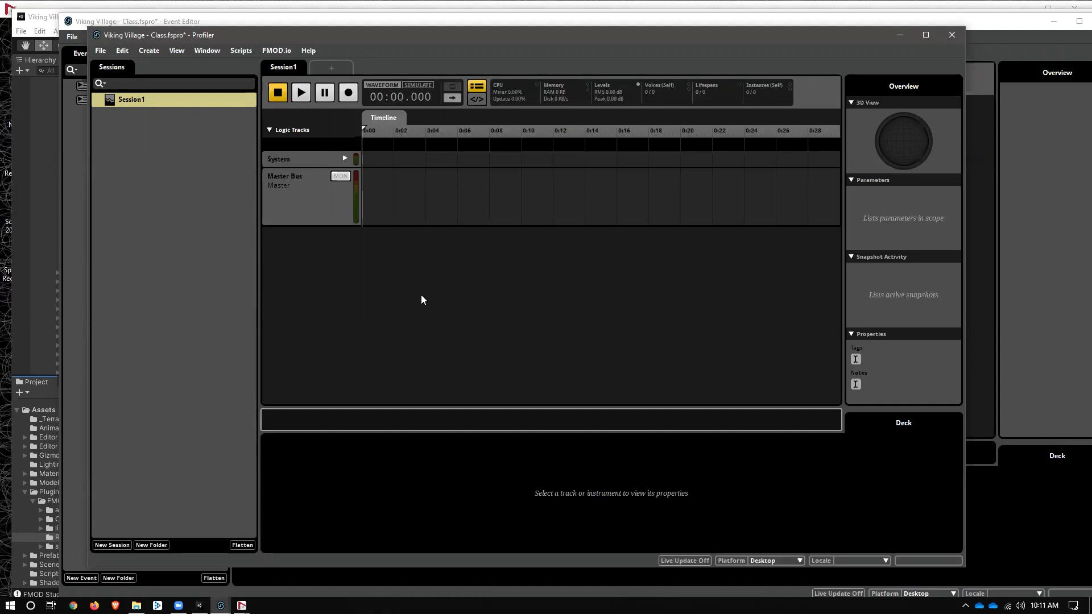
pyautogui.click(171, 100)
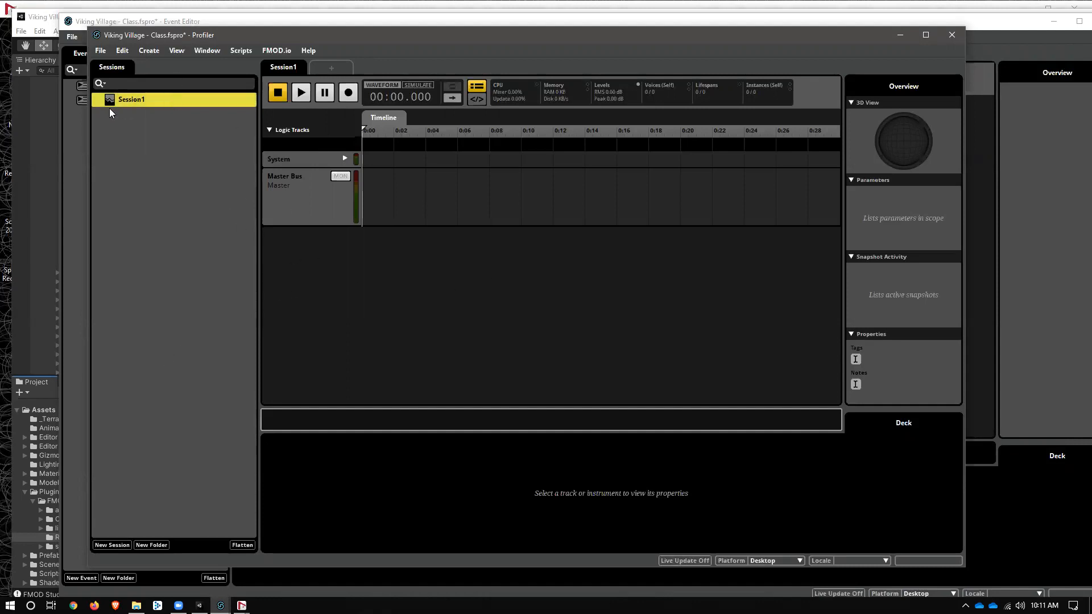
pyautogui.rightClick(121, 100)
pyautogui.click(248, 244)
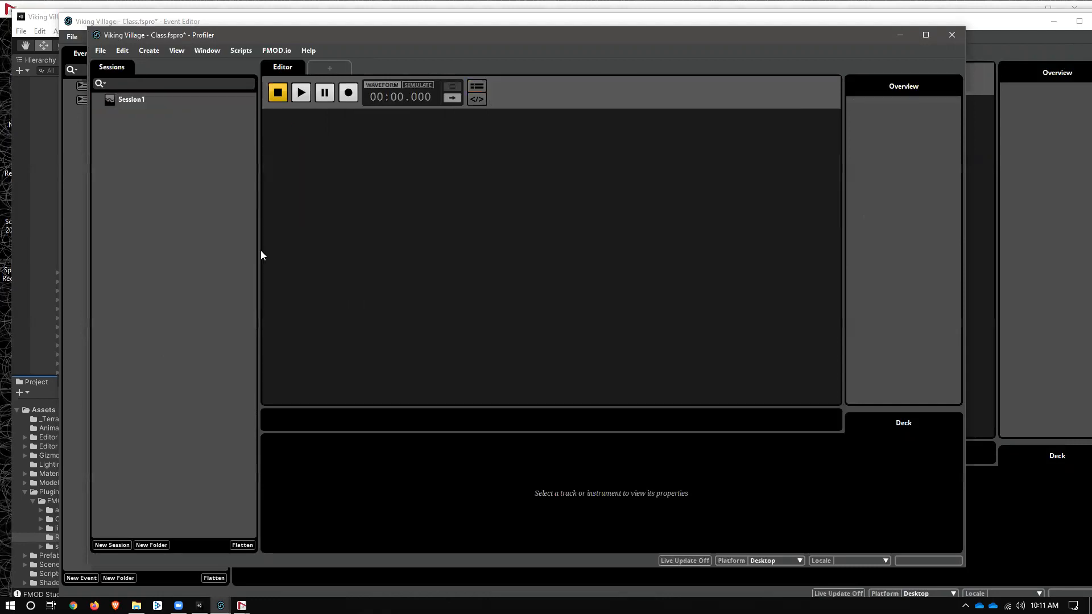
# Reopen Session1, move the Event Editor aside and add the crane event to the session as a track
pyautogui.click(115, 102)
pyautogui.moveTo(186, 19); pyautogui.dragTo(838, 95)
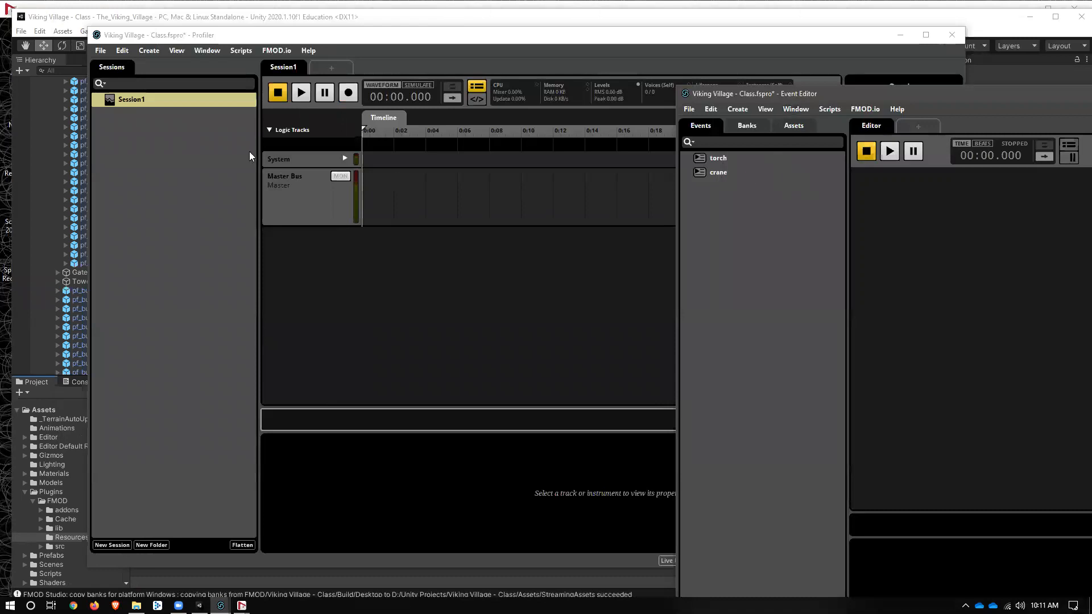
pyautogui.moveTo(428, 203); pyautogui.dragTo(432, 221)
pyautogui.click(518, 315)
pyautogui.click(302, 178)
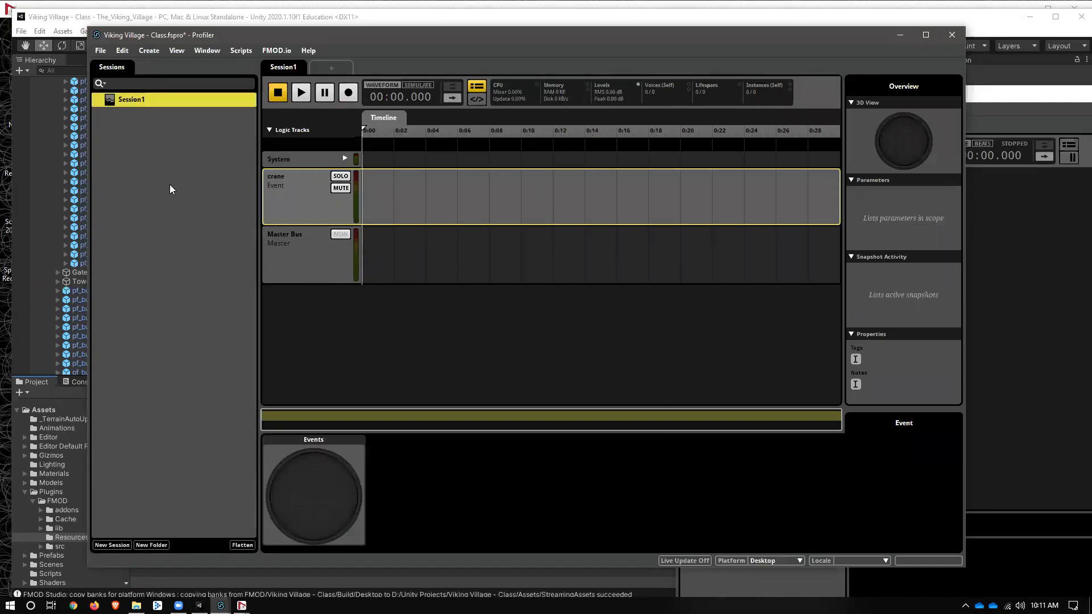
pyautogui.click(120, 116)
pyautogui.click(125, 100)
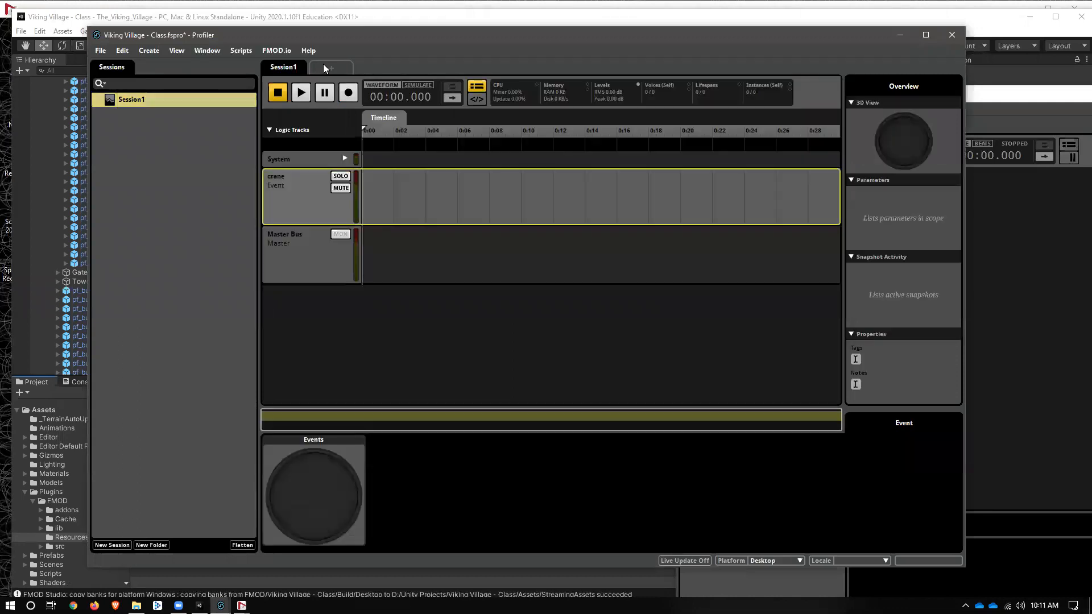
pyautogui.click(323, 64)
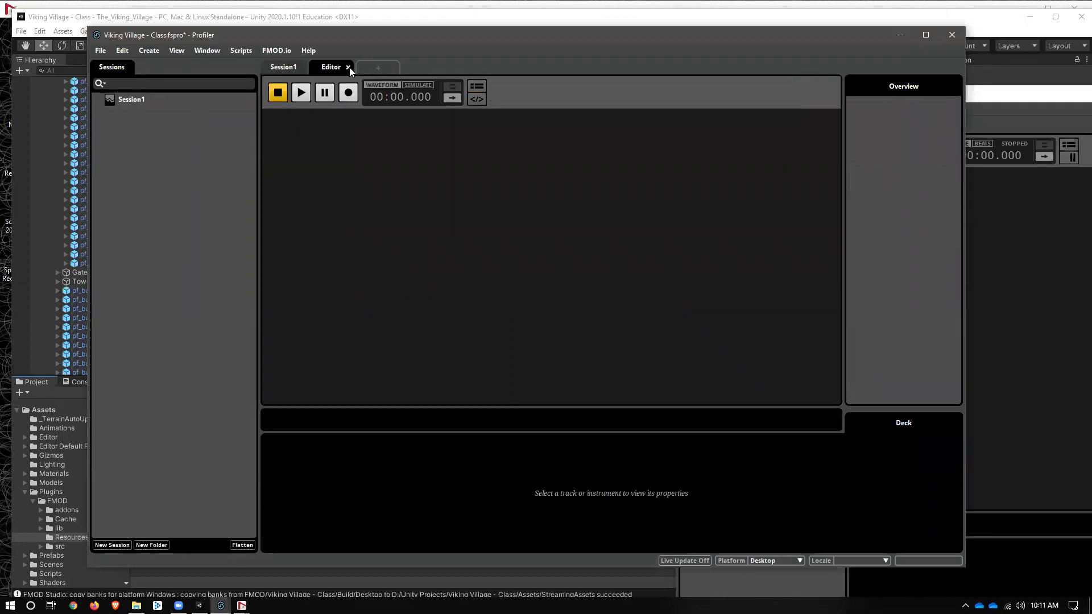
pyautogui.click(349, 67)
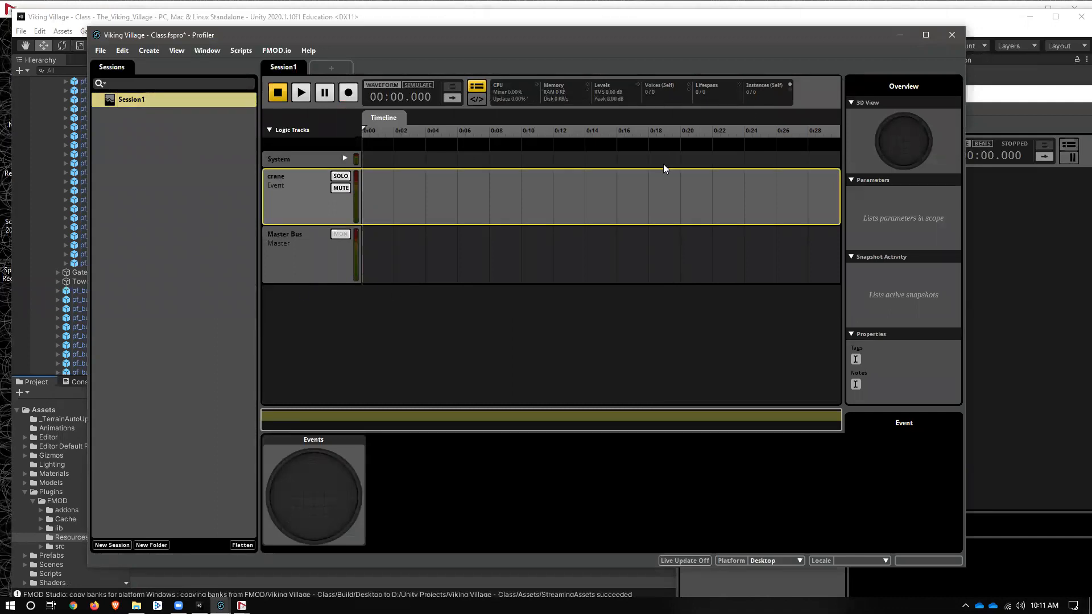
# Show the Instances (Self) and CPU - Mixer data graphs for the crane track in Session1
pyautogui.rightClick(292, 195)
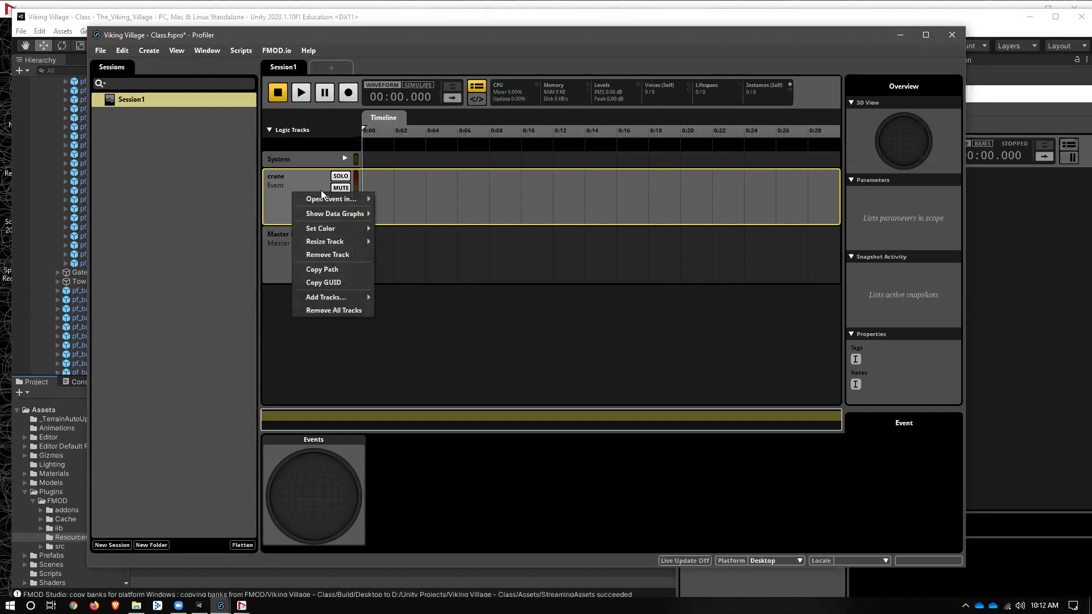
pyautogui.moveTo(323, 214)
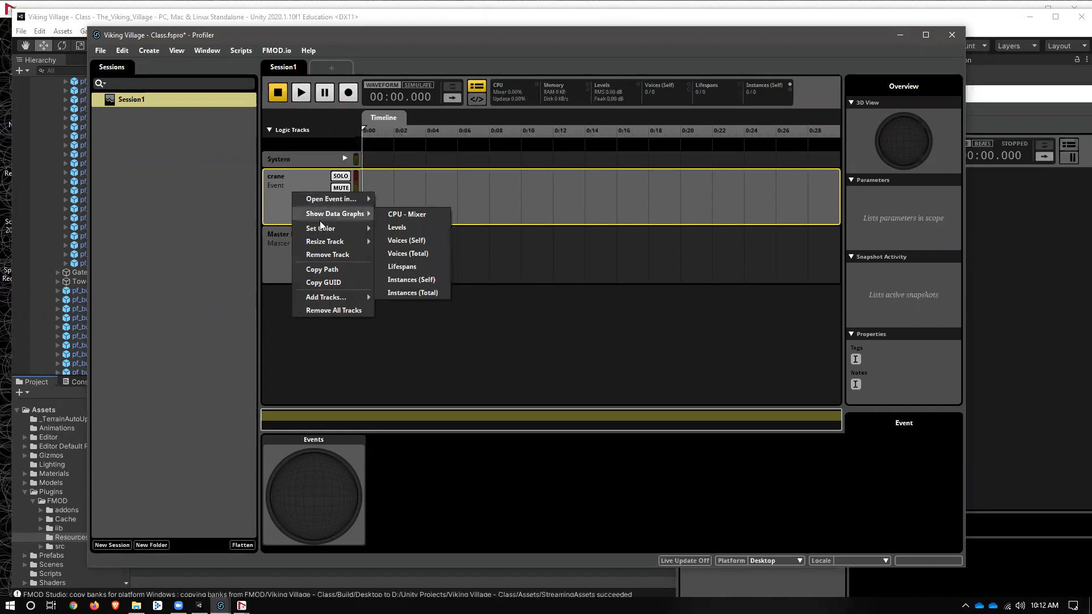
pyautogui.click(394, 280)
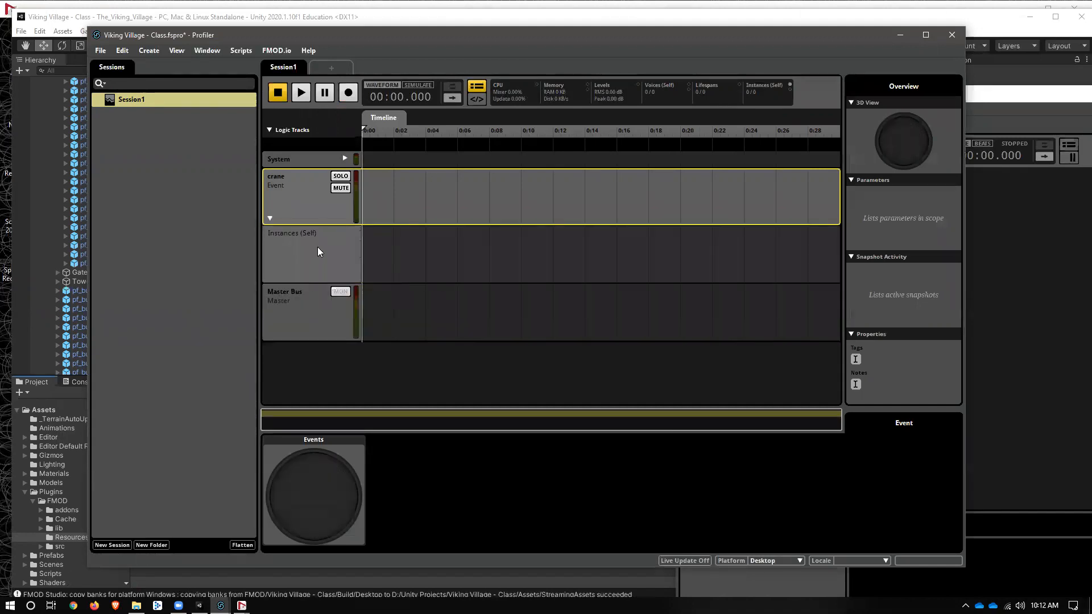
pyautogui.click(327, 305)
pyautogui.click(333, 250)
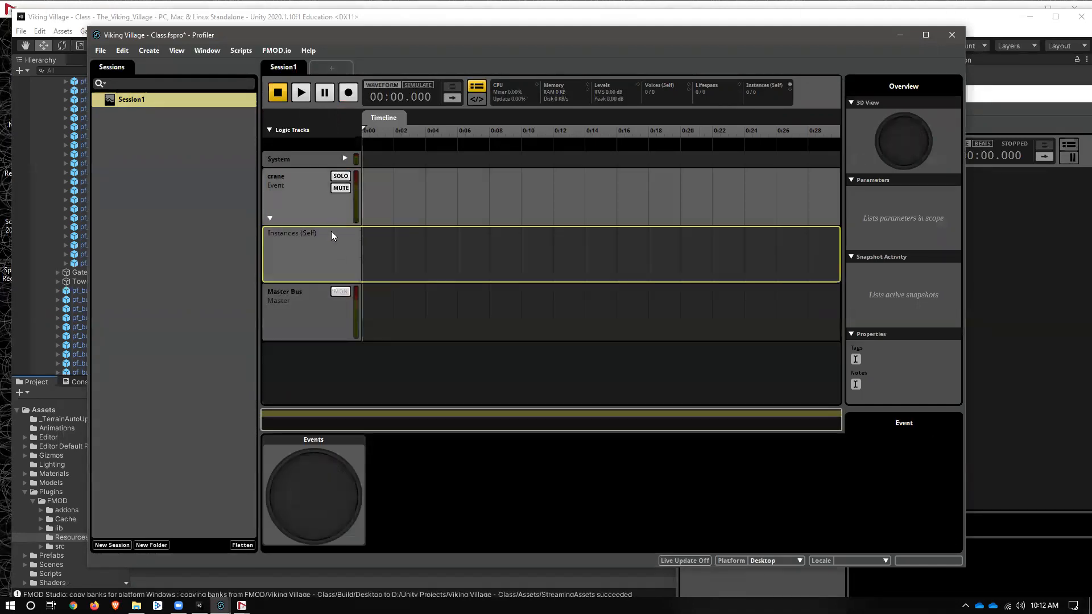
pyautogui.rightClick(327, 209)
pyautogui.moveTo(380, 234)
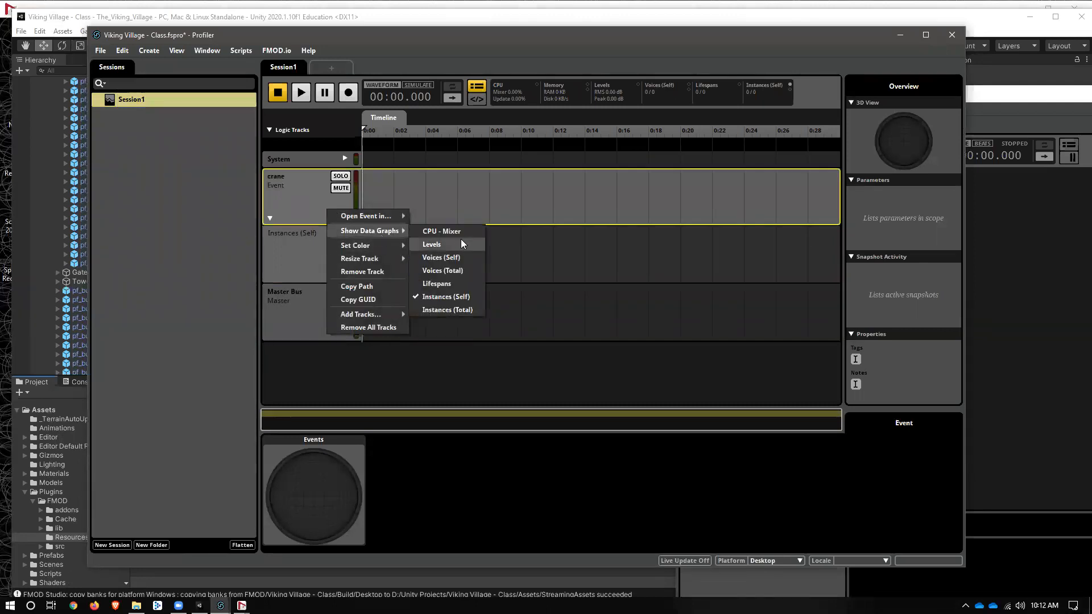
pyautogui.click(438, 231)
# Add the Levels data graph to the crane track
pyautogui.rightClick(307, 205)
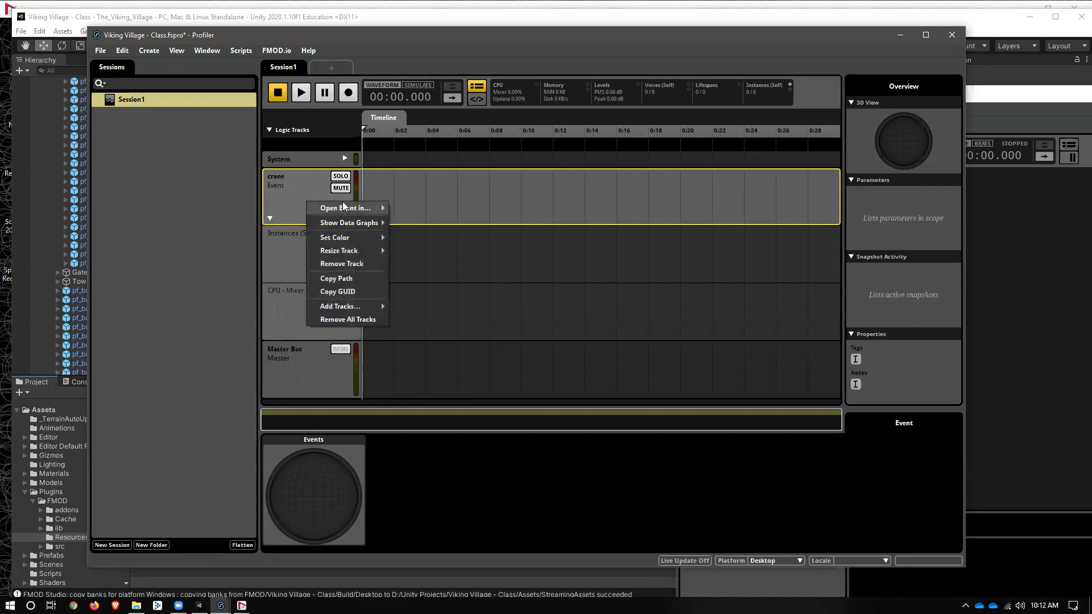
pyautogui.moveTo(343, 213)
pyautogui.moveTo(345, 237)
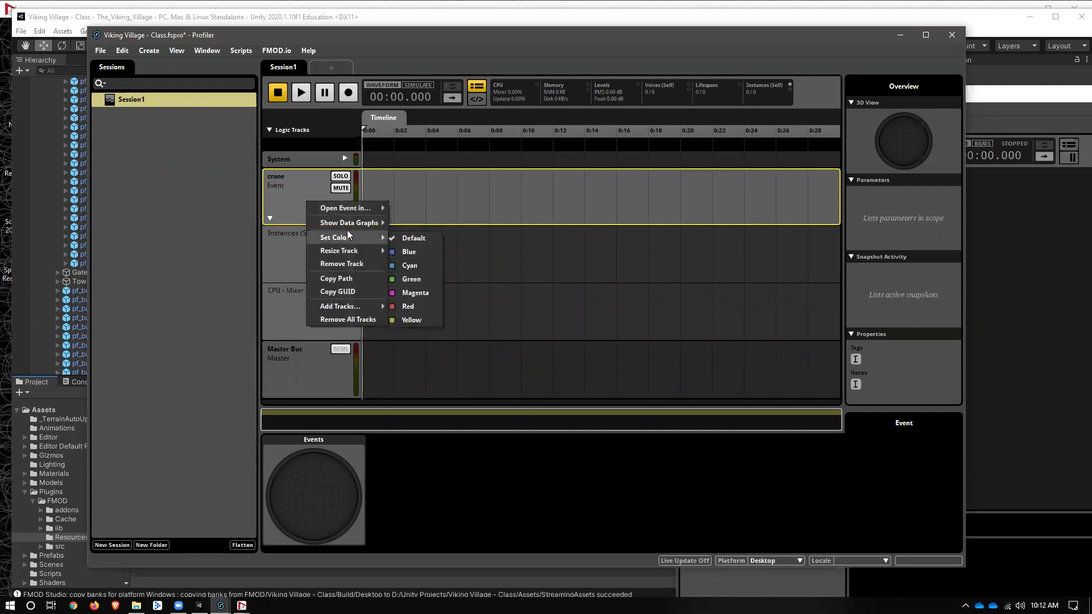
pyautogui.moveTo(370, 254)
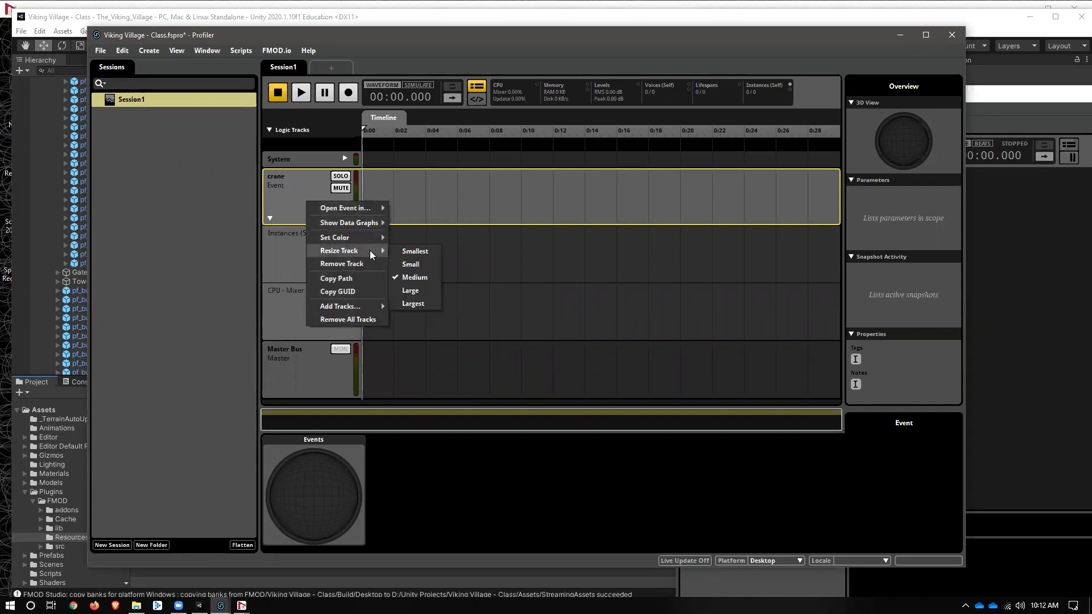
pyautogui.moveTo(380, 228)
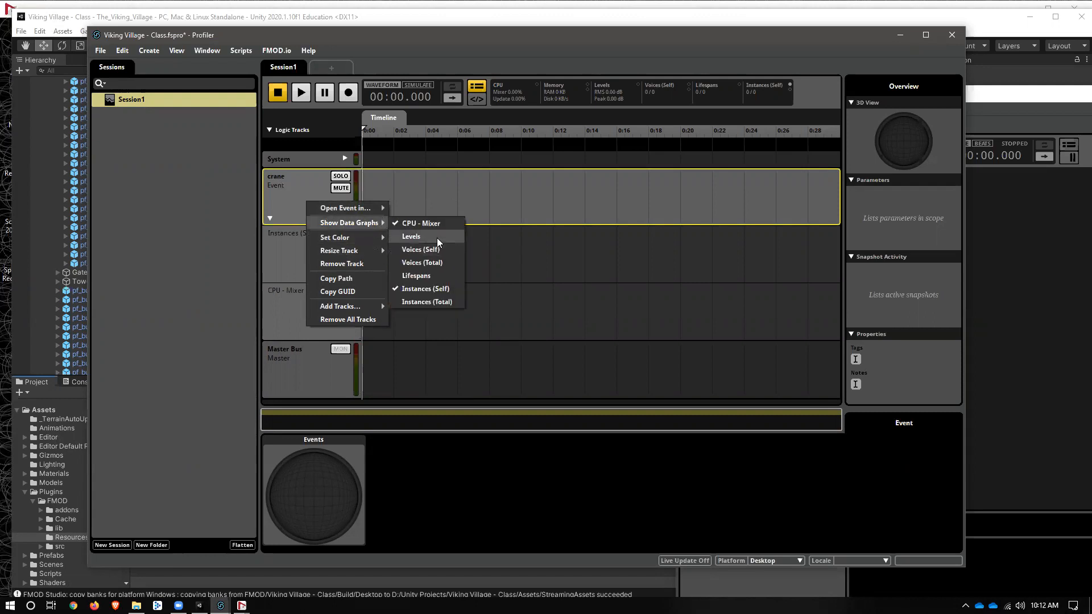
pyautogui.click(421, 237)
pyautogui.scroll(-1, 312, 208)
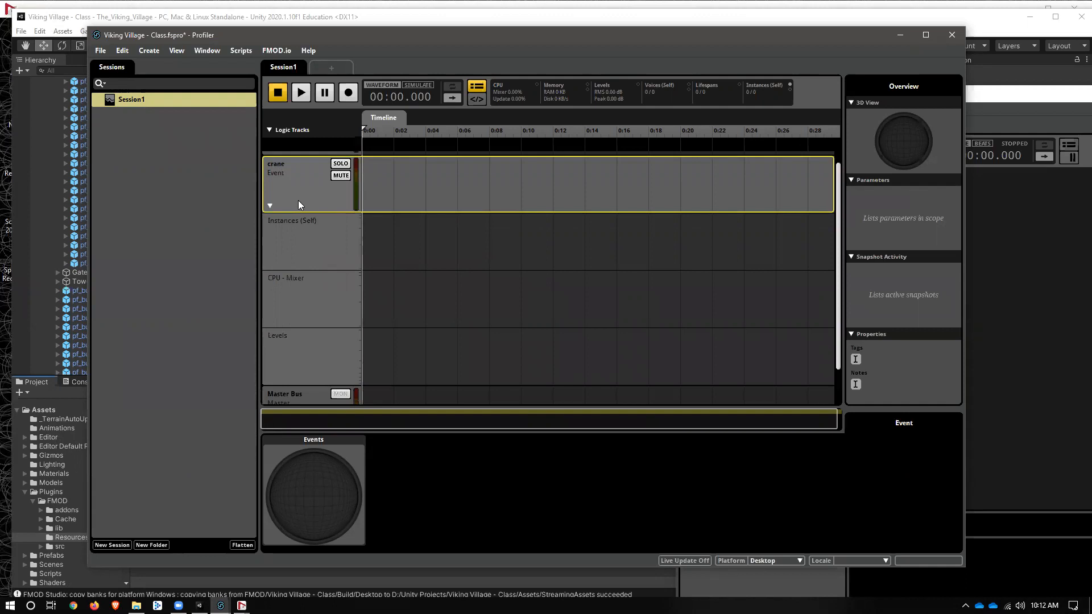
pyautogui.scroll(1, 295, 228)
# Expand the System track and look through its data graphs down to the crane track
pyautogui.click(343, 160)
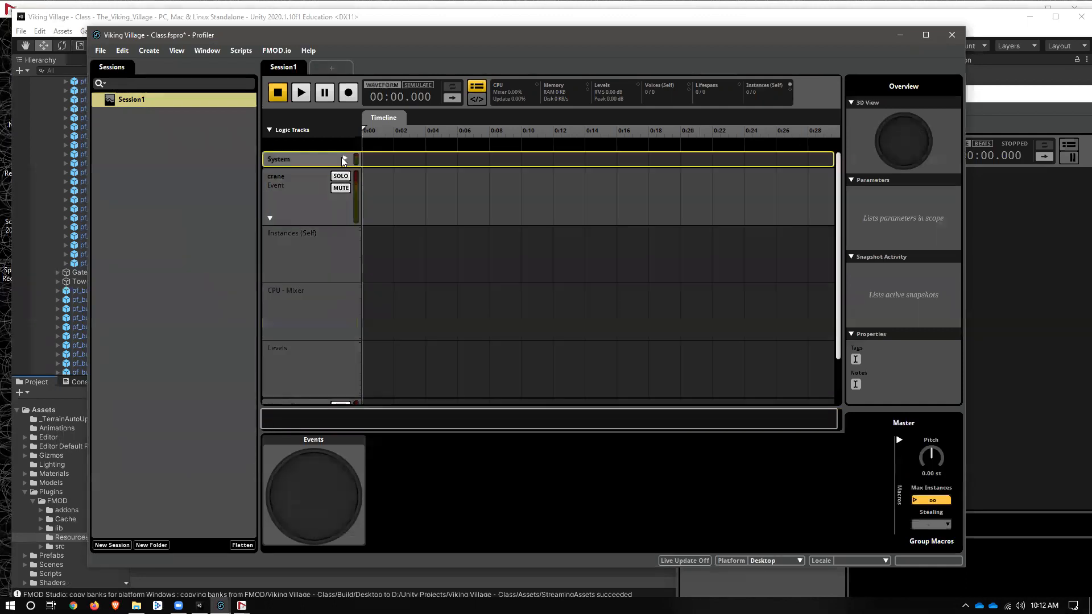
pyautogui.click(344, 158)
pyautogui.scroll(-5, 301, 242)
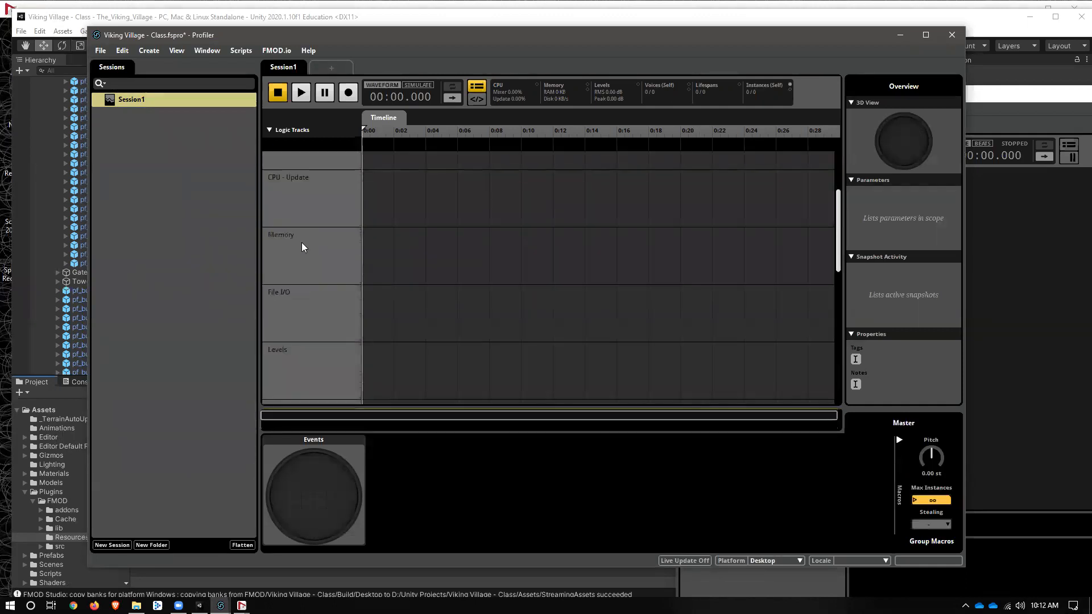
pyautogui.scroll(3, 297, 260)
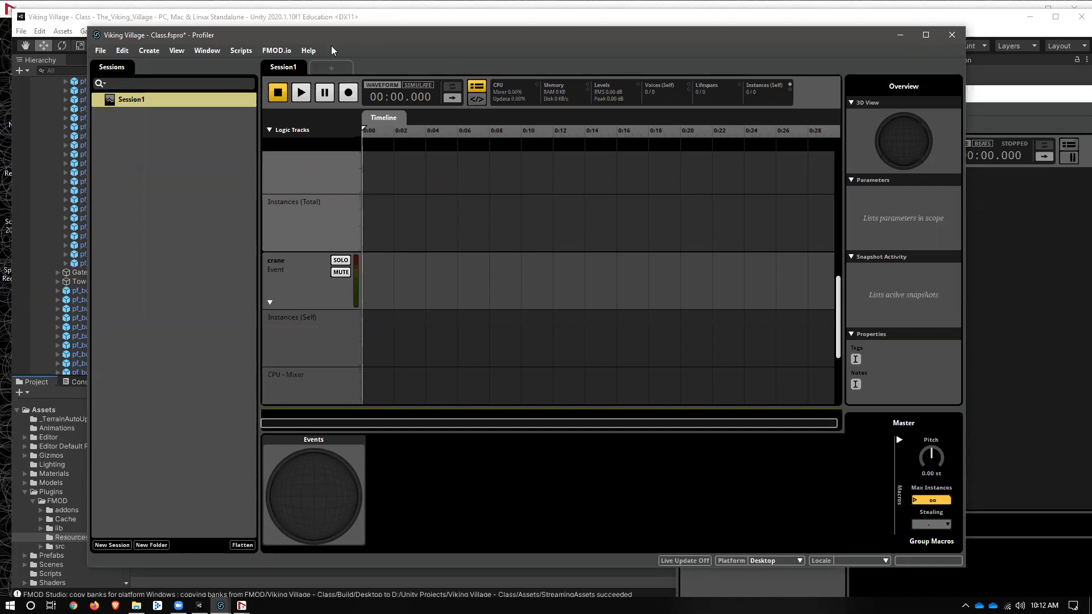
# Reposition the Profiler window and start a live update connection to localhost with auto-reconnect, letting it retry in the background
pyautogui.moveTo(331, 46); pyautogui.dragTo(464, 121)
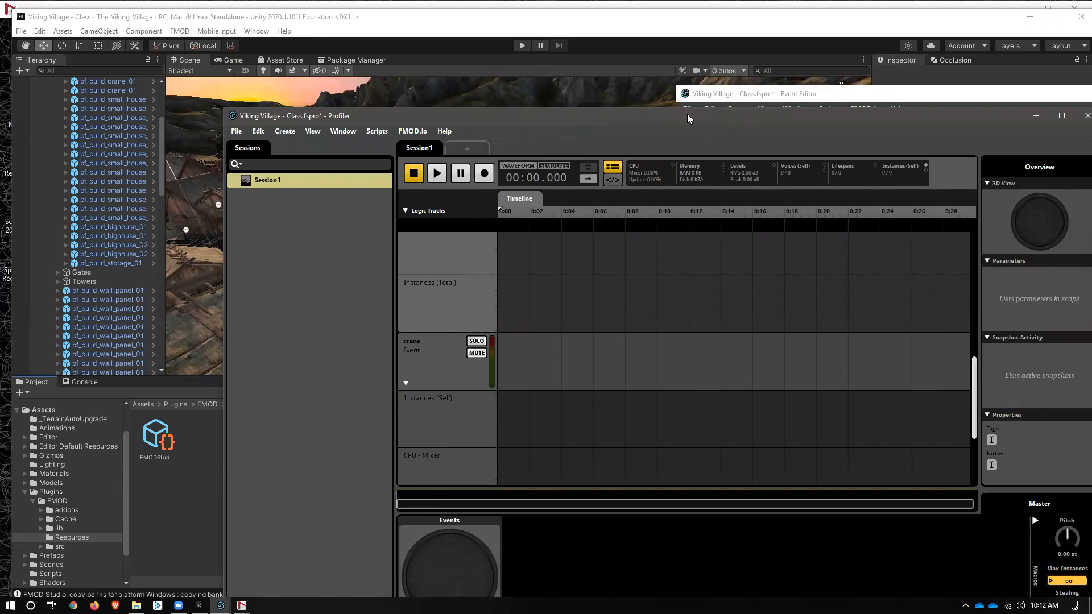
pyautogui.moveTo(684, 120); pyautogui.dragTo(585, 34)
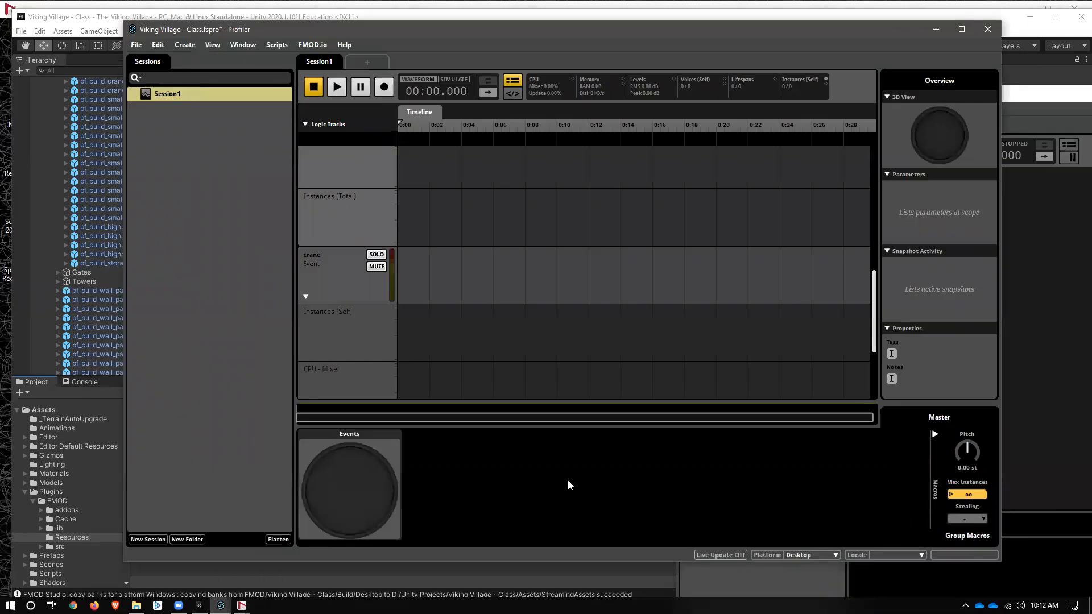
pyautogui.click(137, 44)
pyautogui.click(174, 251)
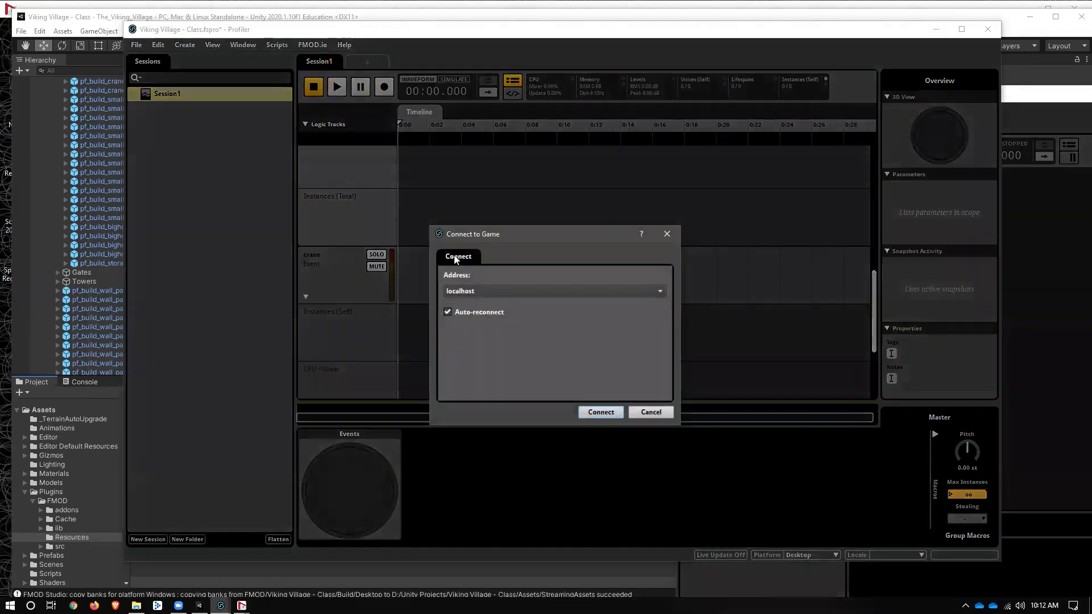
pyautogui.click(609, 411)
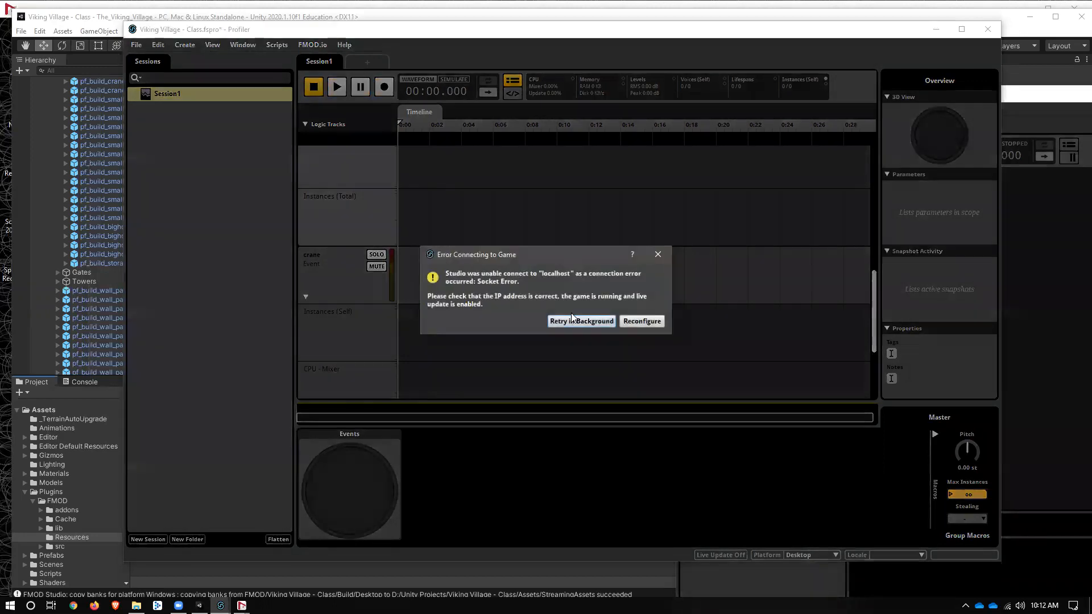
pyautogui.click(573, 321)
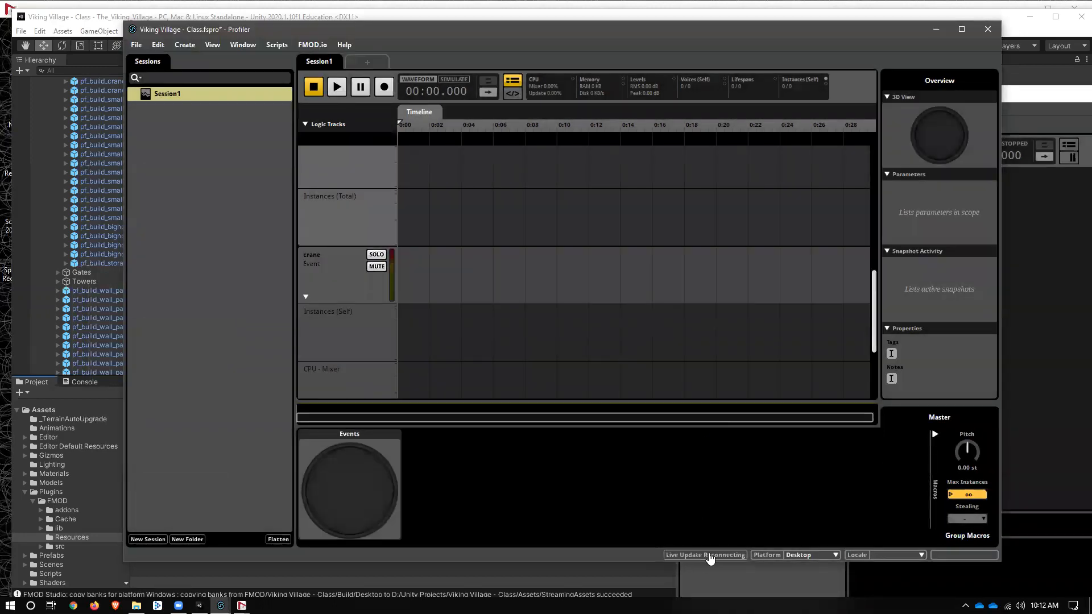
# Move the Profiler window aside, start recording Session1, and run the Viking Village scene in Unity's play mode
pyautogui.moveTo(486, 42); pyautogui.dragTo(652, 72)
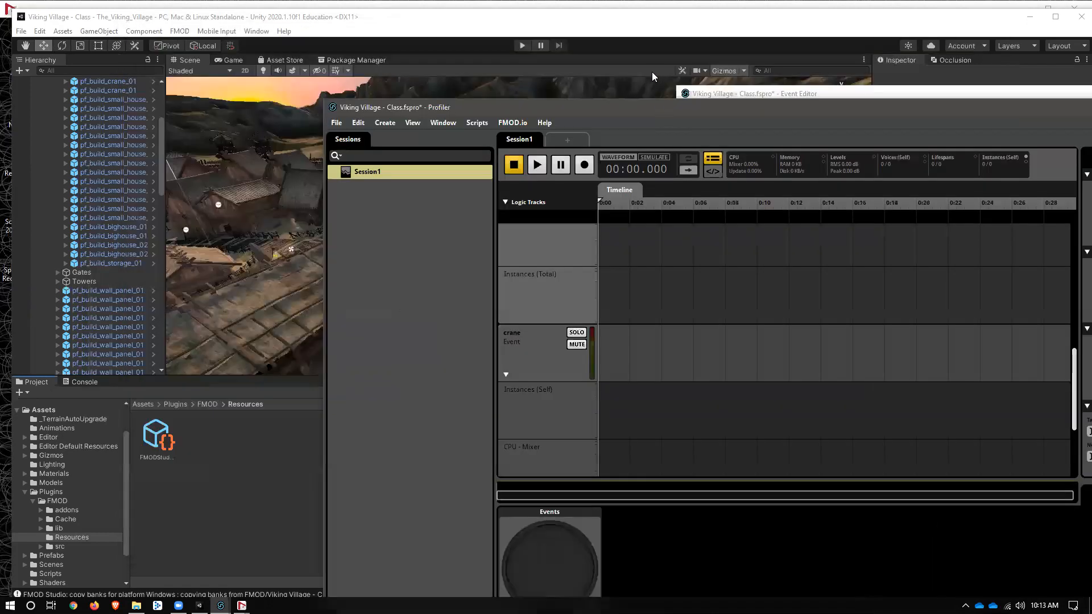
pyautogui.click(585, 165)
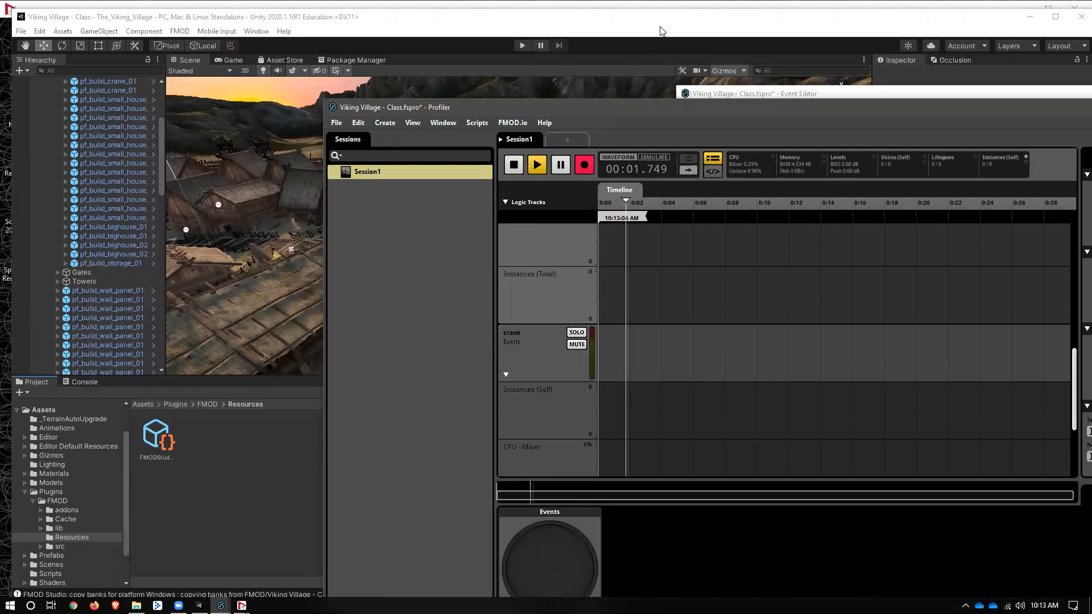
pyautogui.click(522, 46)
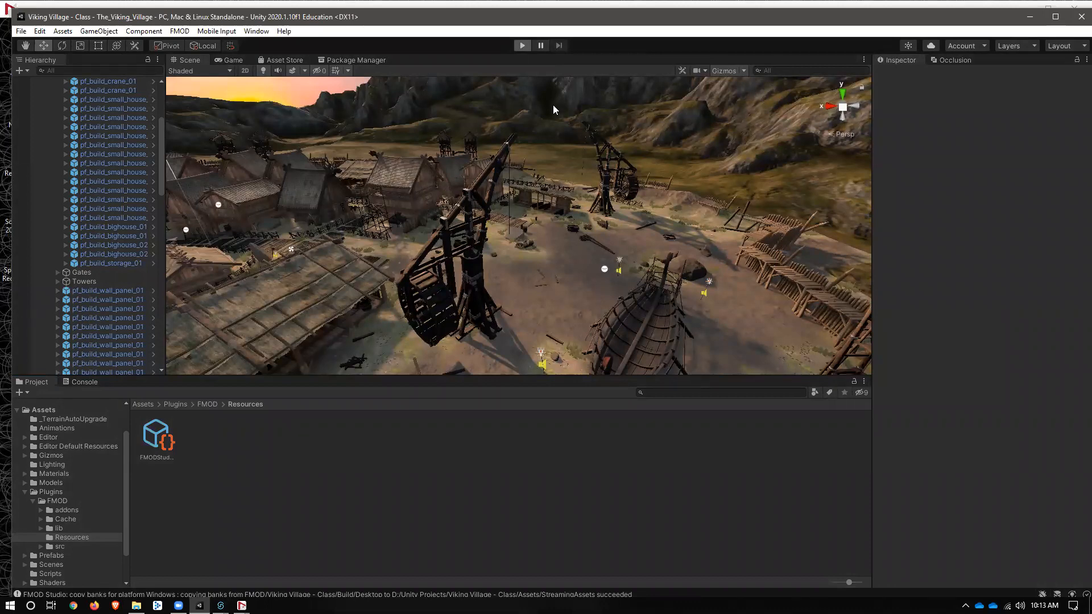
# Walk the player along the village path and across the open ground up to the wooden crane
pyautogui.press('w')
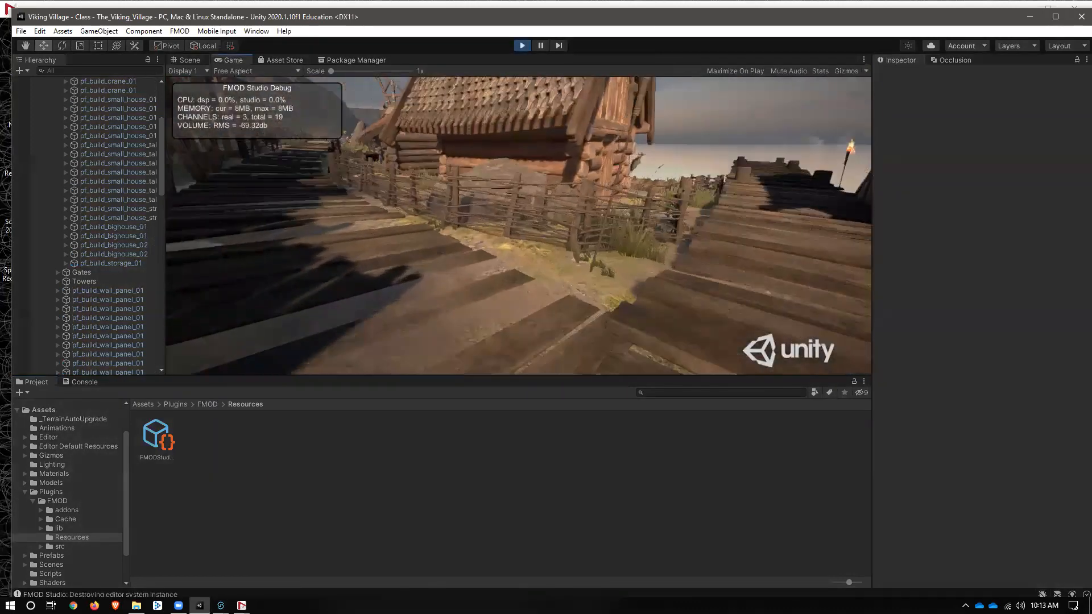
pyautogui.press('w')
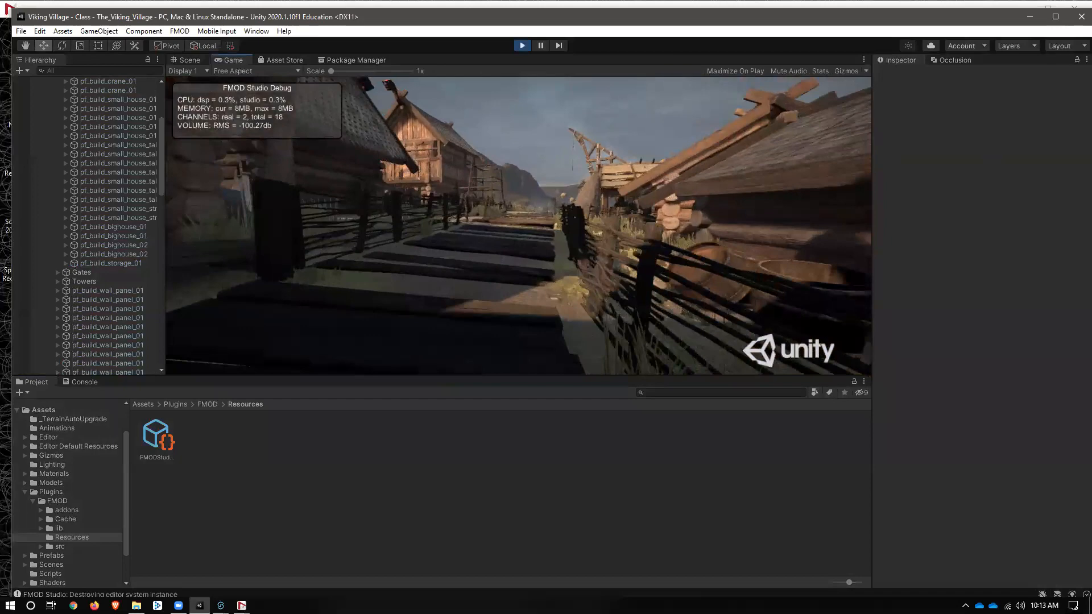
pyautogui.press('w')
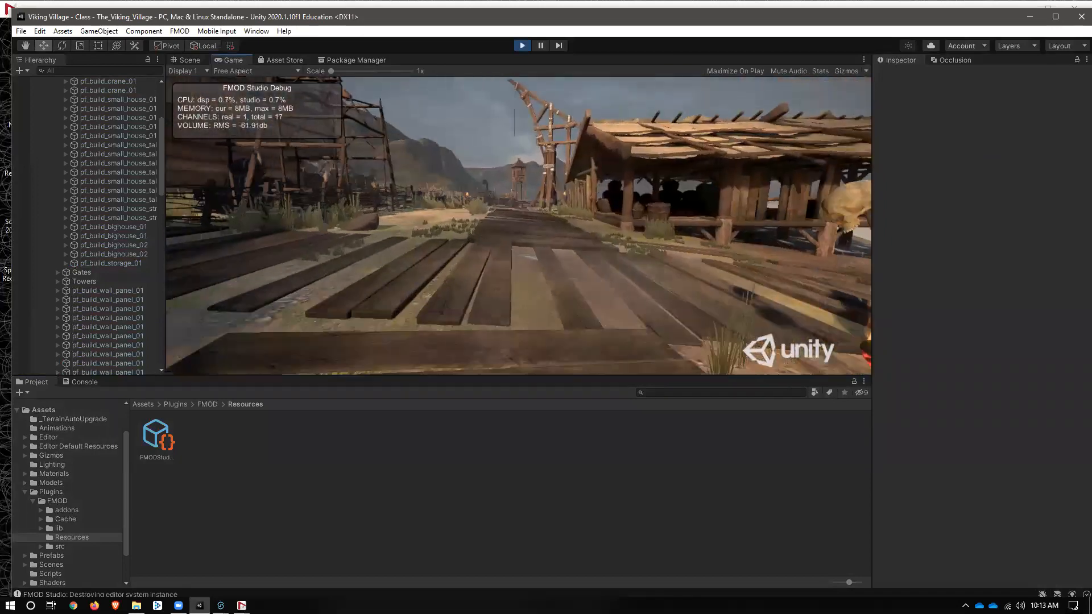
pyautogui.press('w')
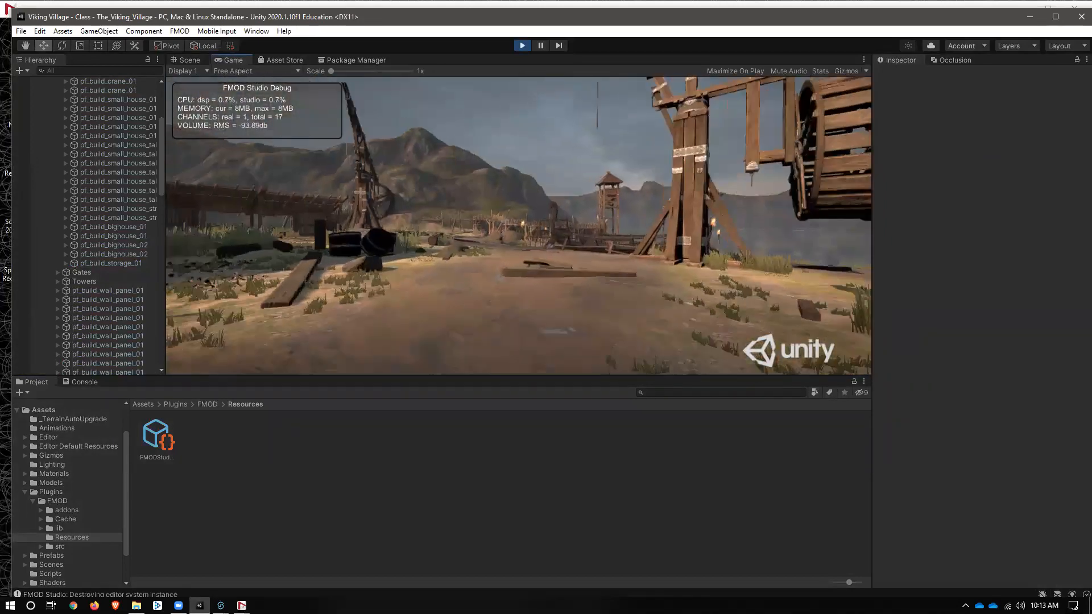
pyautogui.press('w')
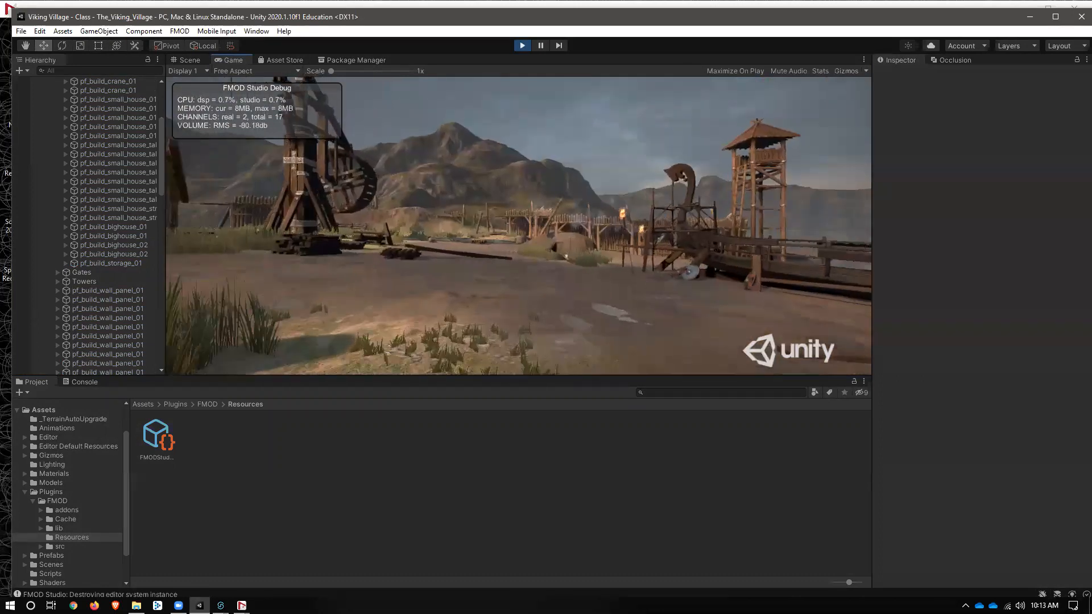
pyautogui.press('w')
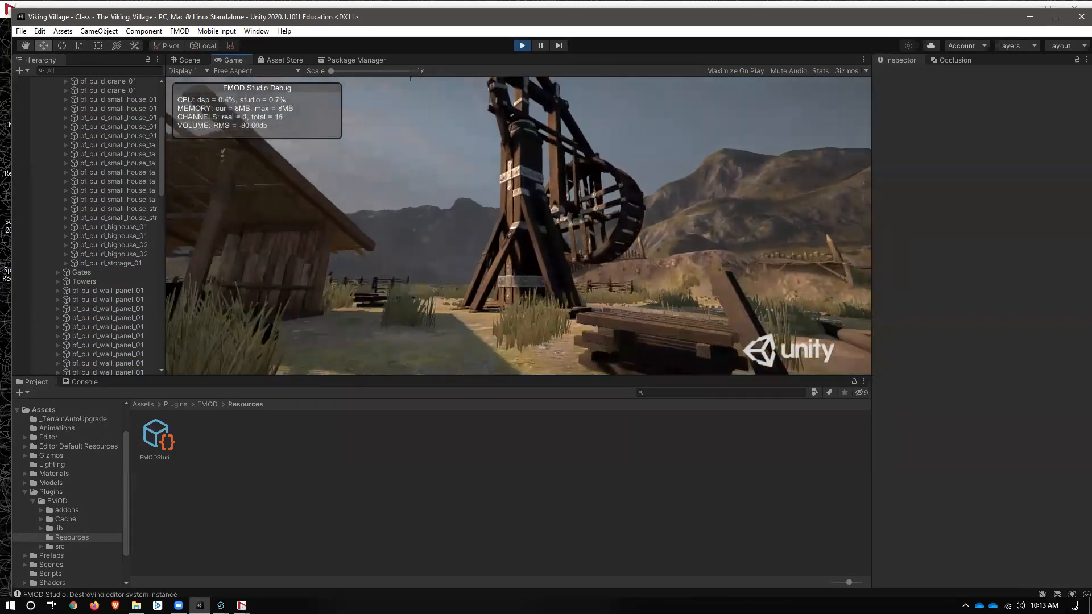
# Switch back to the FMOD Profiler, reposition its window, and restart recording in Session1 while the game runs
pyautogui.hotkey('alt', 'Tab')
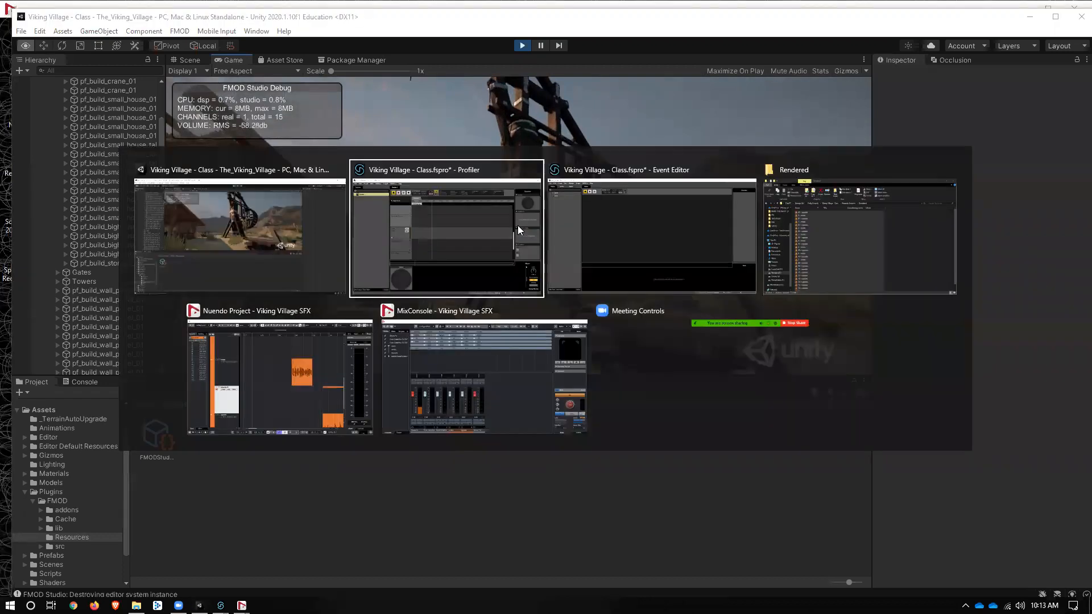
pyautogui.click(517, 228)
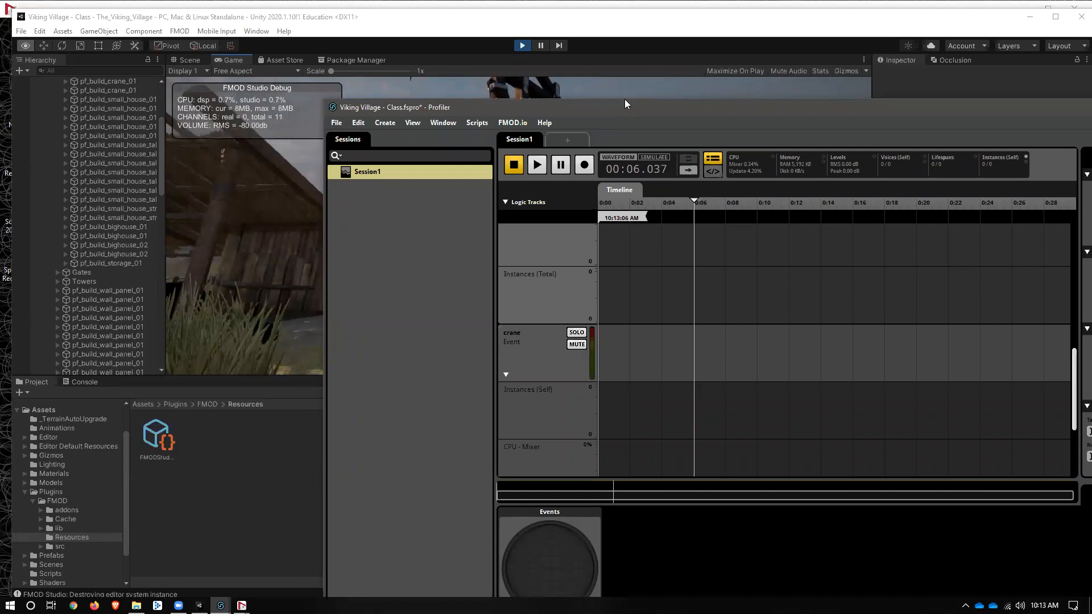
pyautogui.moveTo(625, 101); pyautogui.dragTo(456, 20)
pyautogui.click(416, 82)
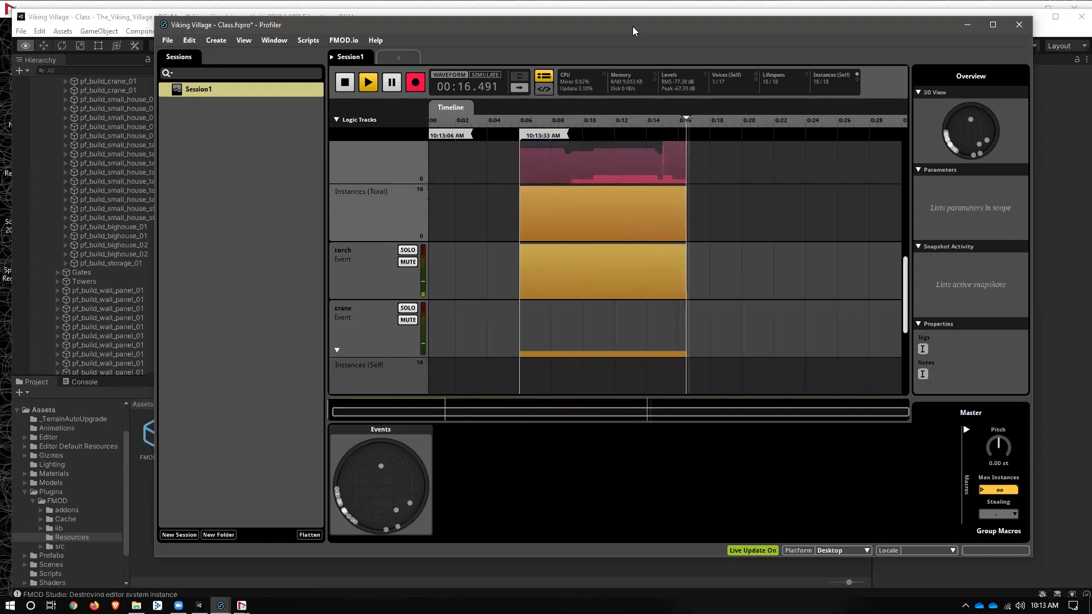
# Examine the live System graphs, the torch track, and the crane's Instances (Self), CPU - Mixer and Levels graphs down to the Master Bus
pyautogui.scroll(8, 490, 297)
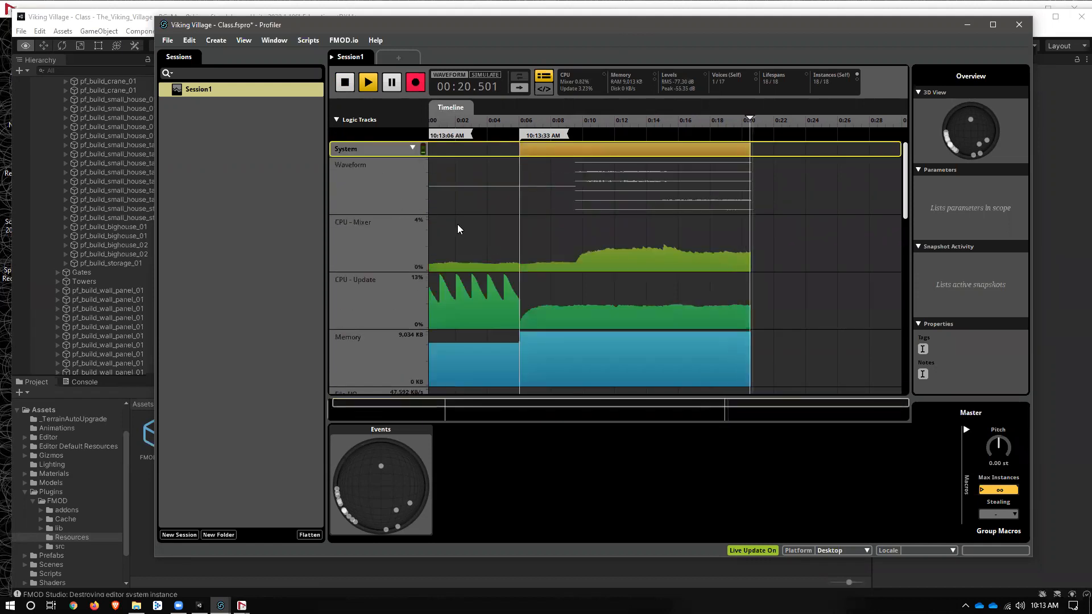
pyautogui.scroll(-1, 668, 187)
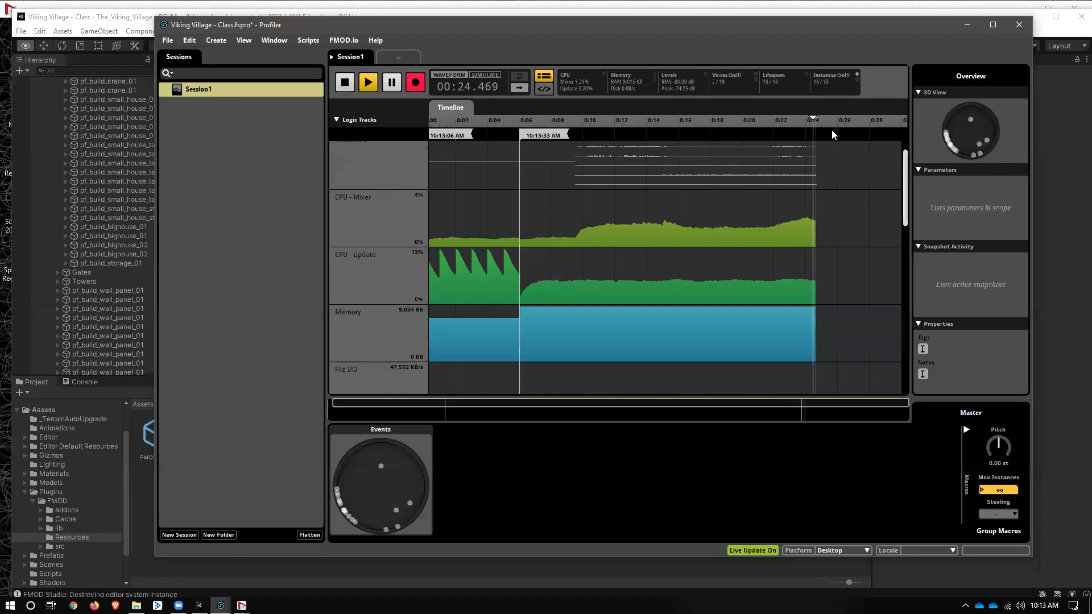
pyautogui.scroll(1, 723, 257)
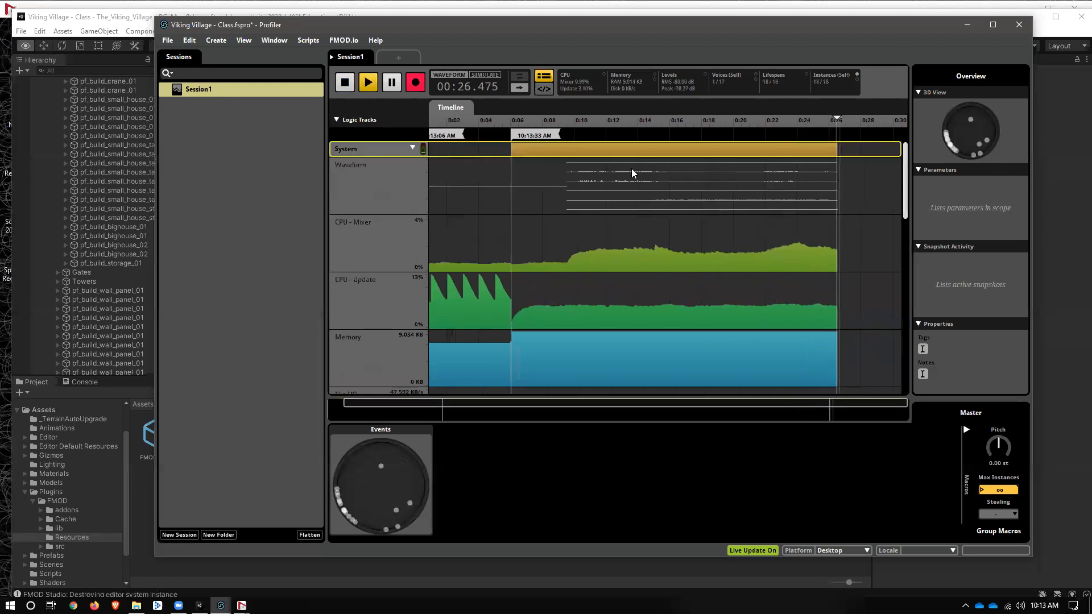
pyautogui.scroll(-1, 617, 287)
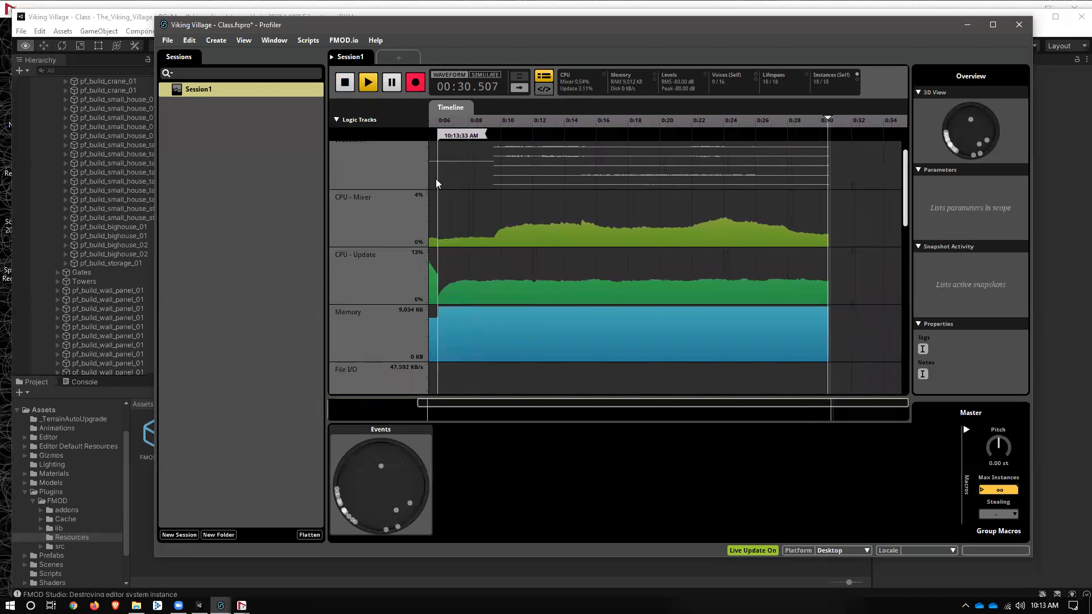
pyautogui.scroll(-1, 472, 276)
pyautogui.scroll(-10, 475, 271)
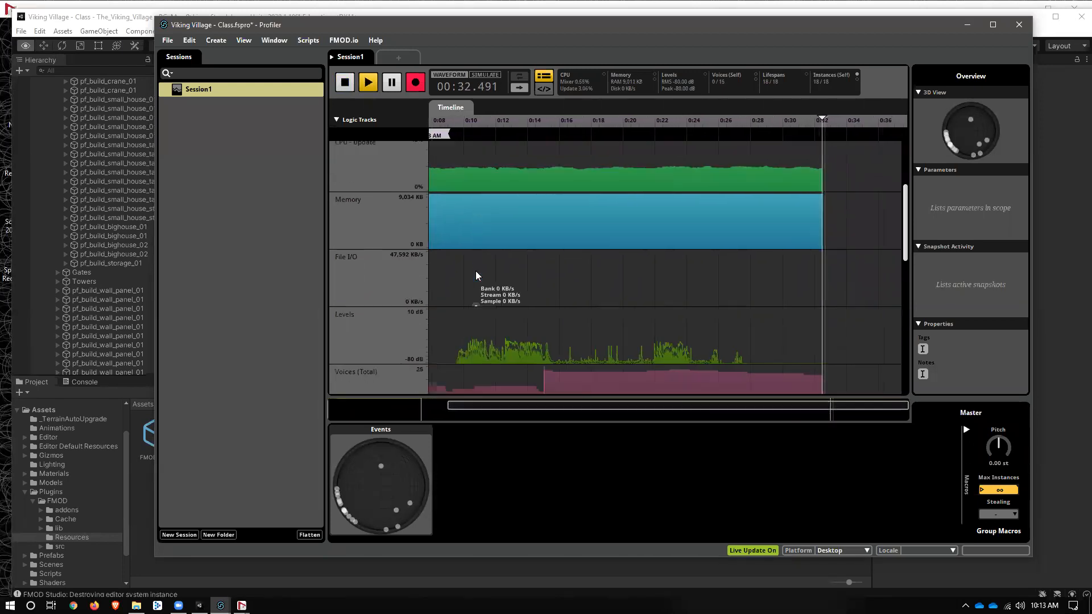
pyautogui.scroll(-5, 478, 267)
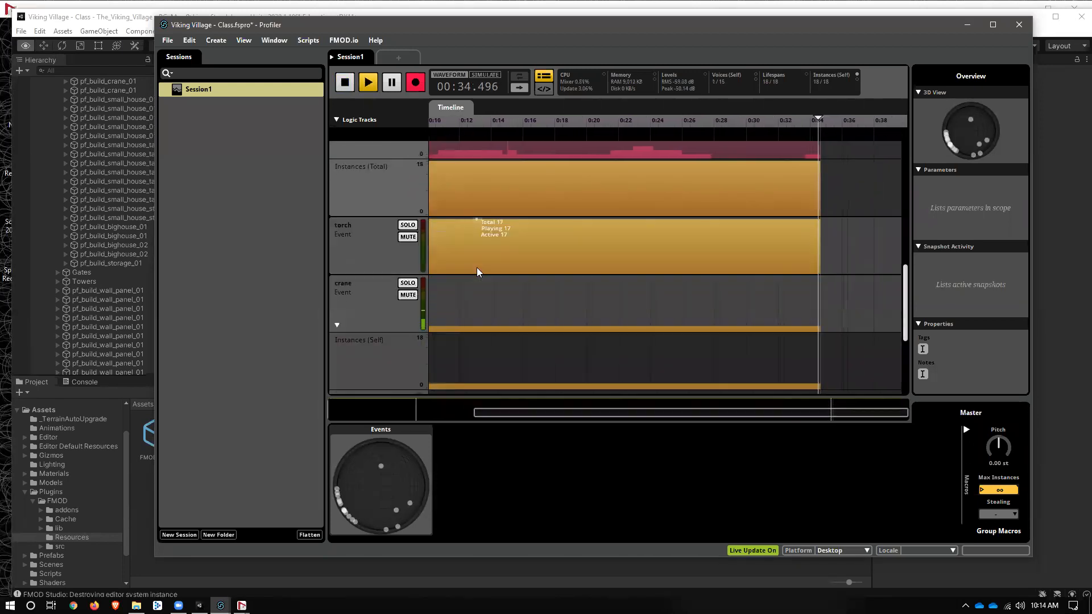
pyautogui.scroll(-5, 488, 314)
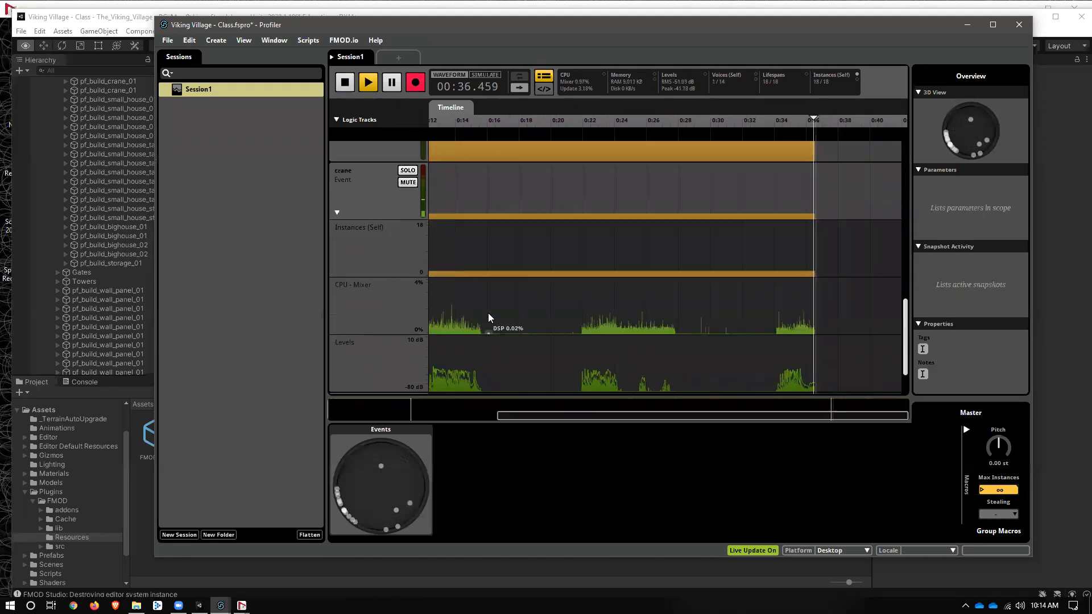
pyautogui.scroll(-3, 490, 314)
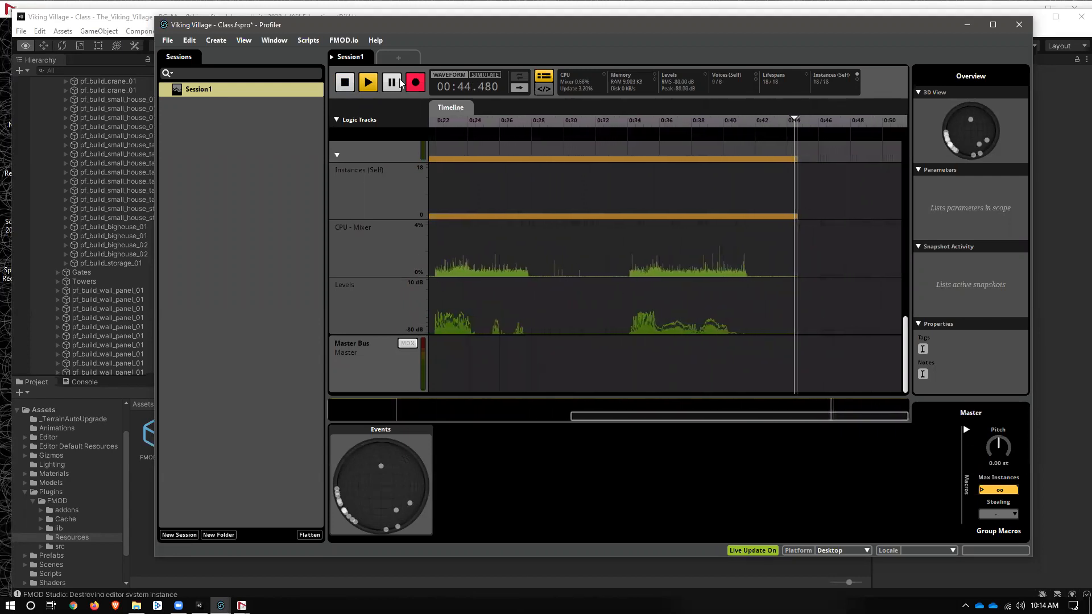
# Stop the Session1 recording, switch to Unity, and exit play mode
pyautogui.click(344, 82)
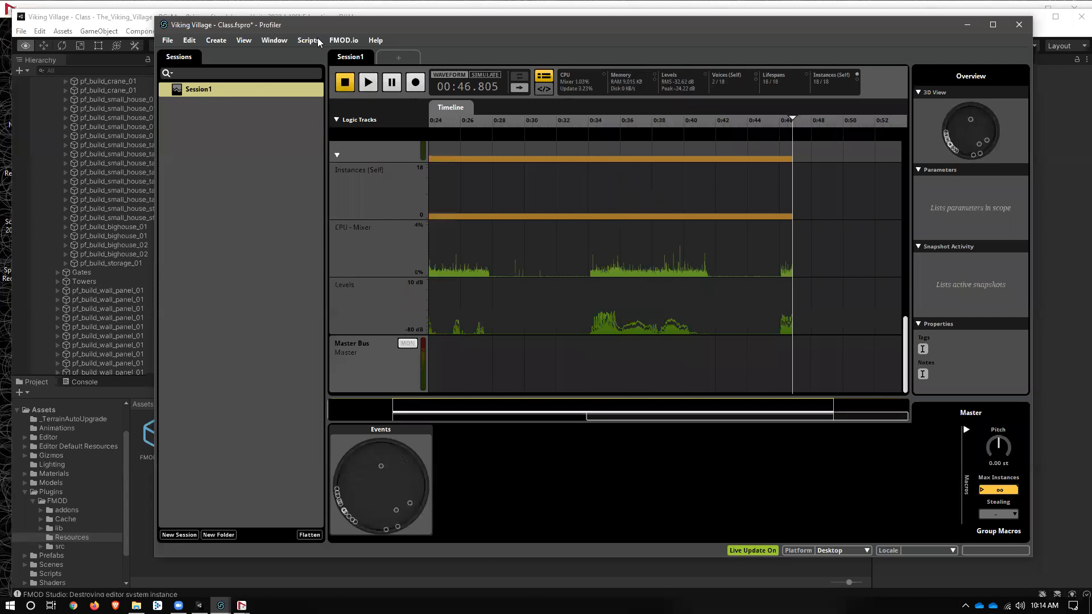
pyautogui.moveTo(428, 38); pyautogui.dragTo(538, 270)
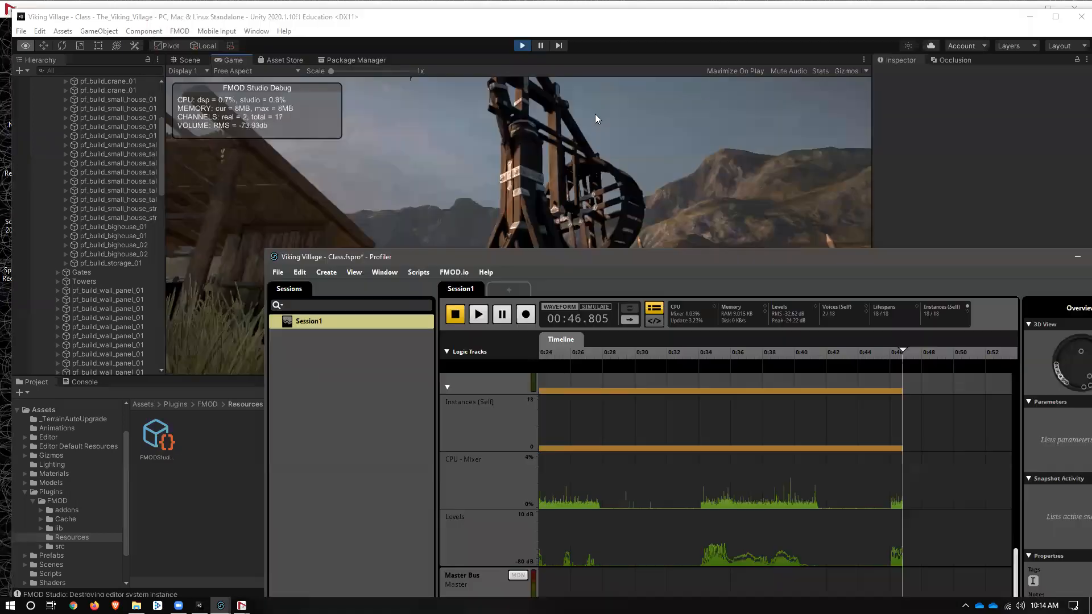
pyautogui.click(667, 21)
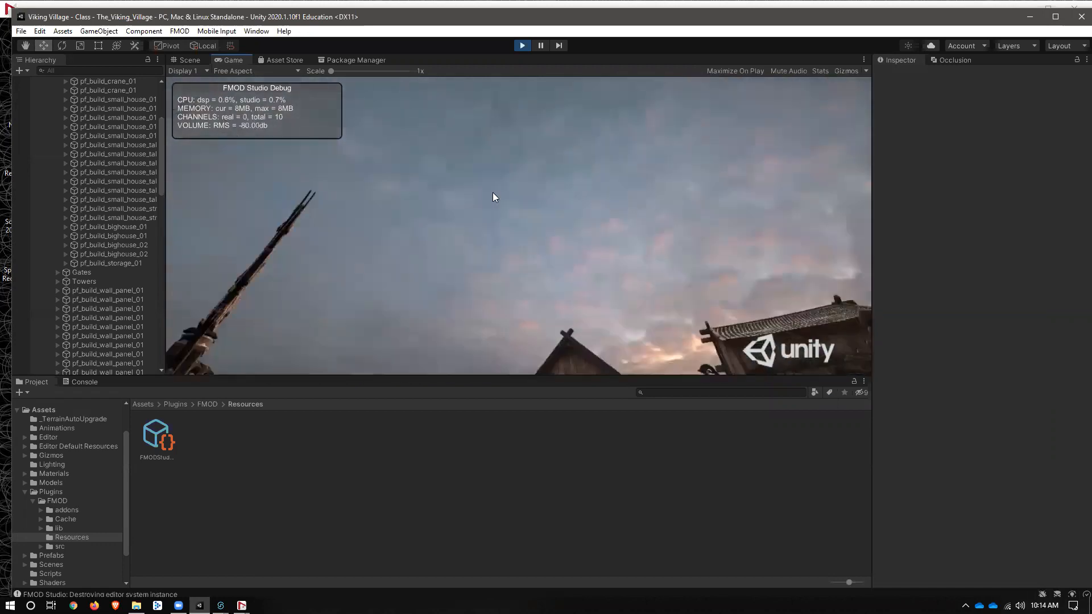
pyautogui.click(521, 46)
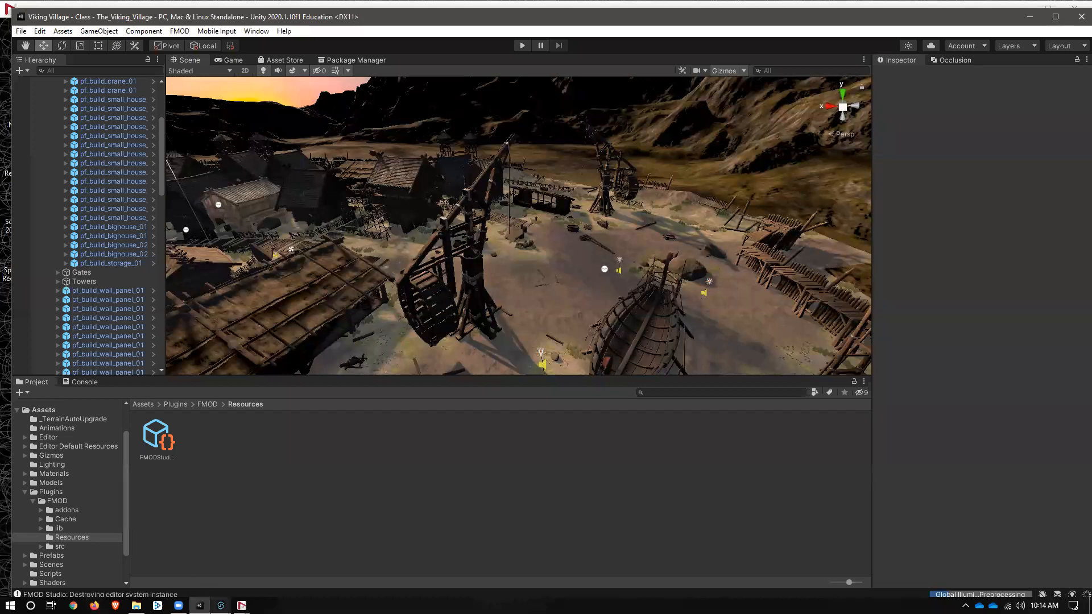
# Return to the Profiler, review the recorded crane, torch and System graphs in Session1, and close the Profiler window
pyautogui.click(220, 605)
pyautogui.click(264, 562)
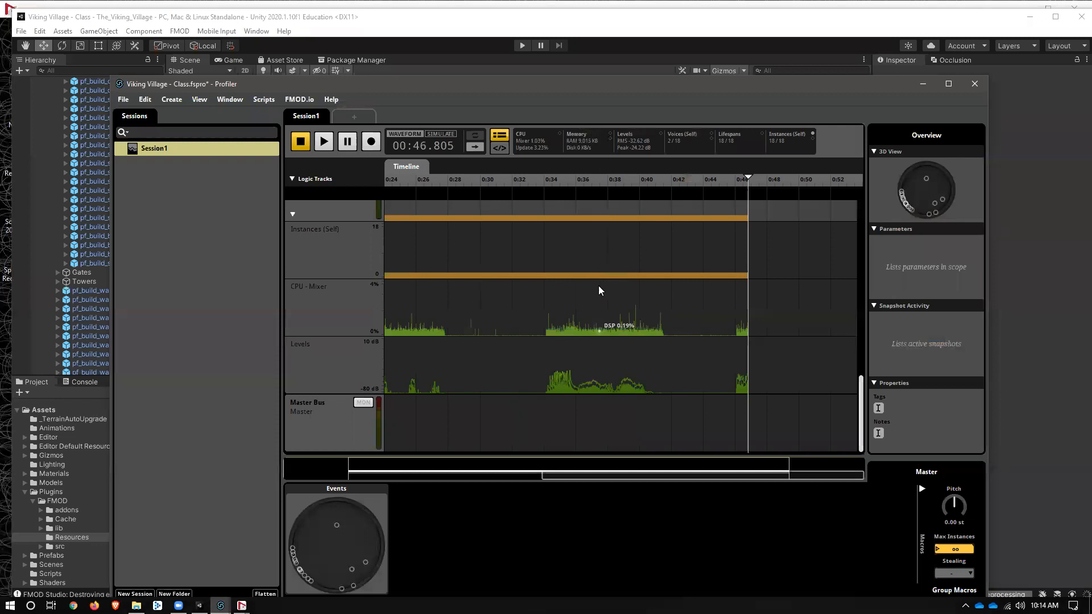
pyautogui.scroll(2, 564, 314)
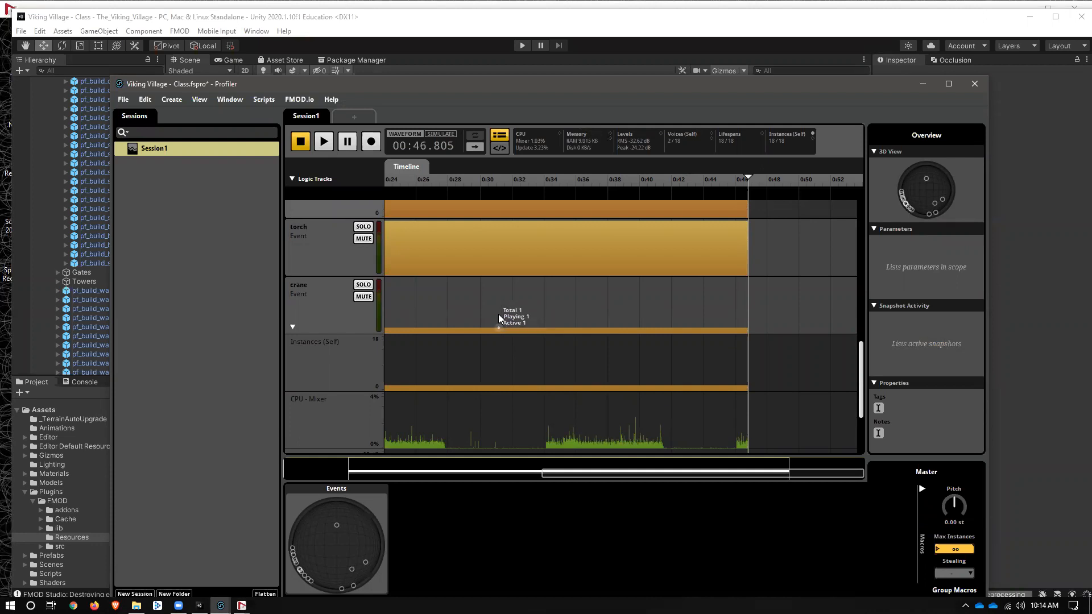
pyautogui.scroll(1, 615, 310)
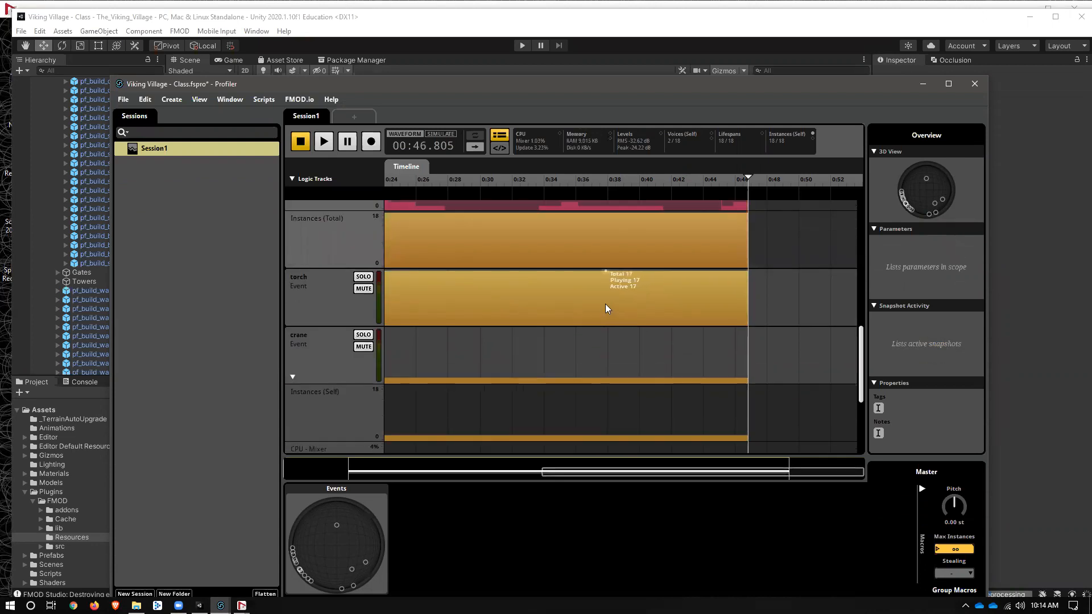
pyautogui.scroll(3, 603, 307)
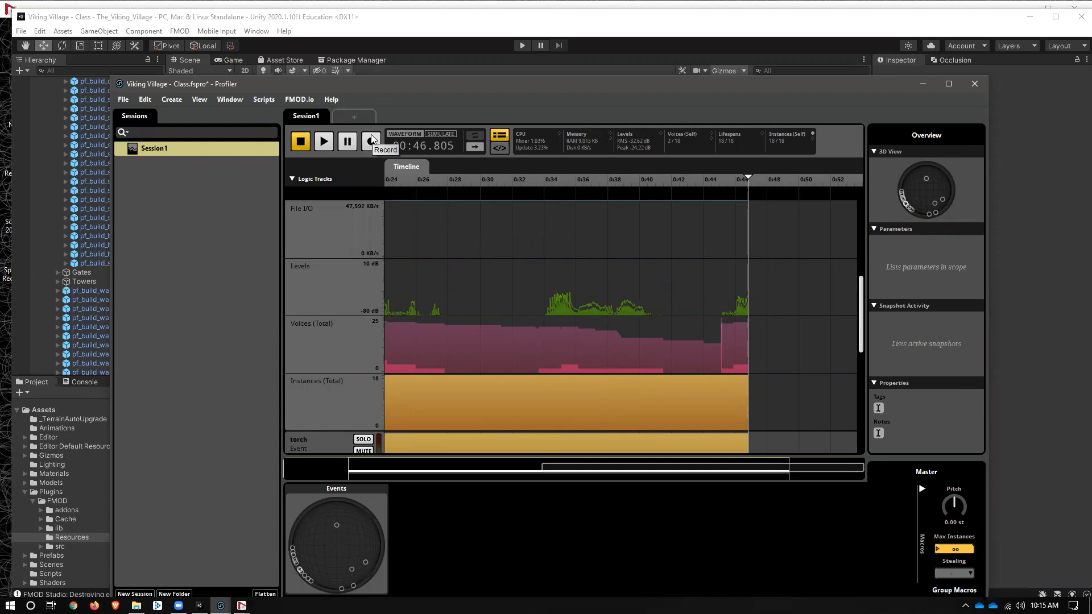
pyautogui.scroll(5, 396, 256)
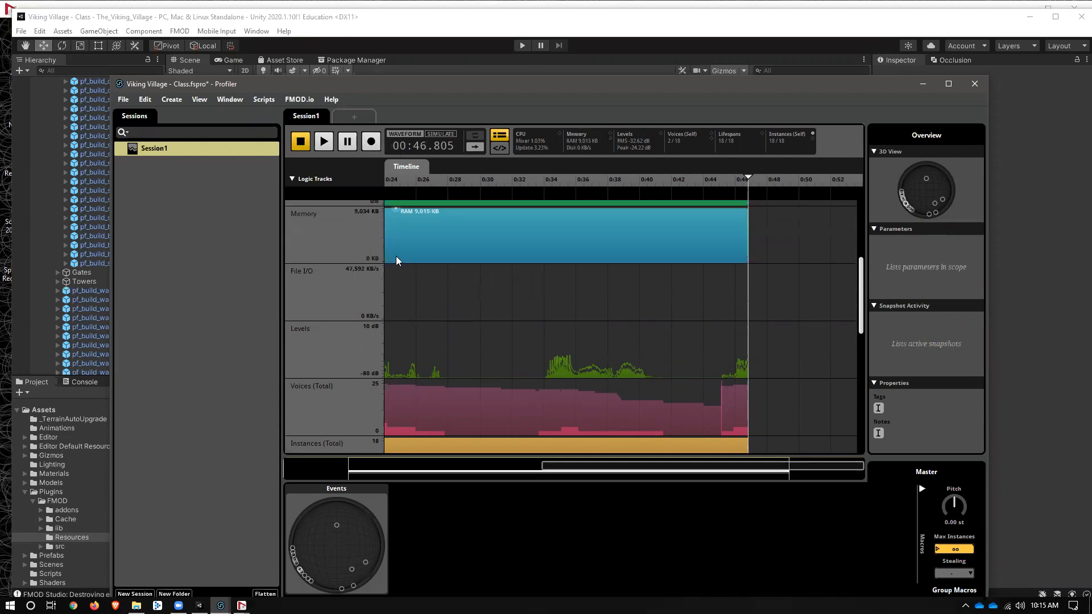
pyautogui.scroll(-2, 408, 329)
pyautogui.scroll(-8, 408, 324)
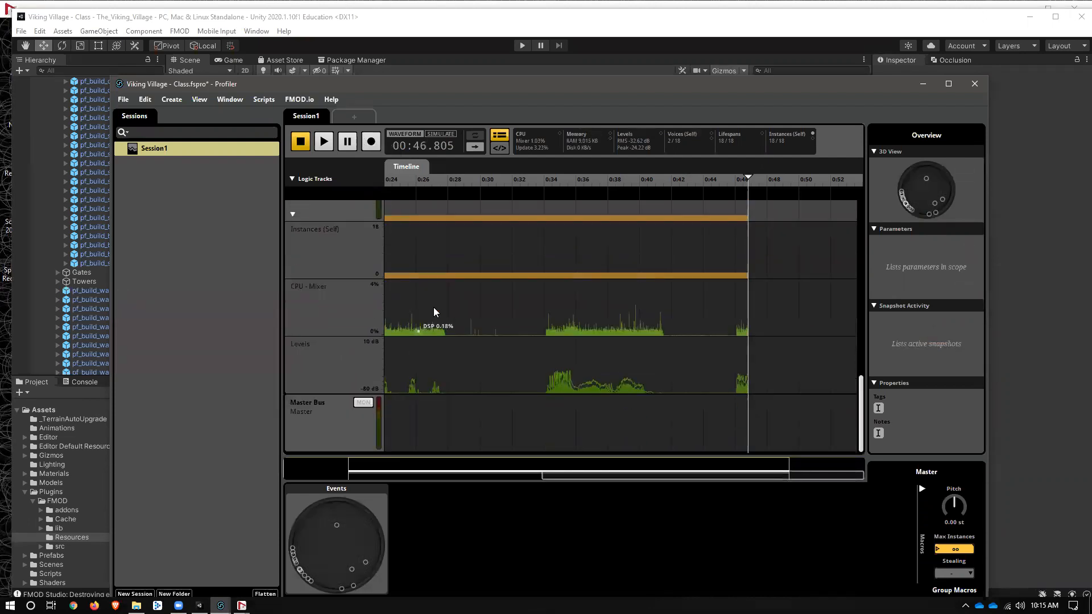
pyautogui.click(975, 84)
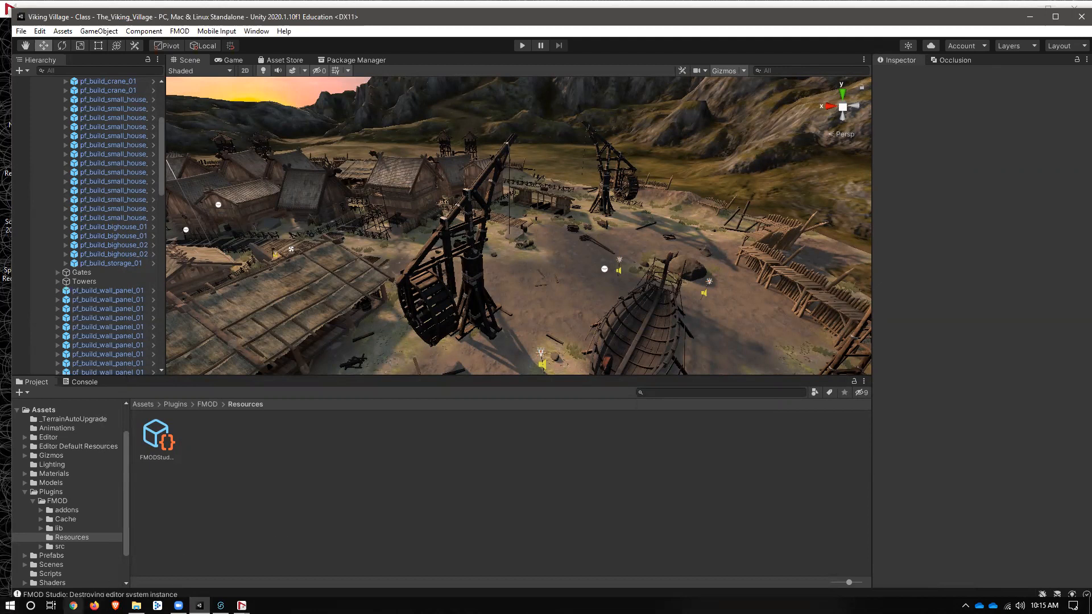
# Switch to the Brave browser, pause the Viking Village (3/5) video, and open "Audio for Unity 5: Viking Village (4/5) - Footsteps and Music"
pyautogui.click(115, 607)
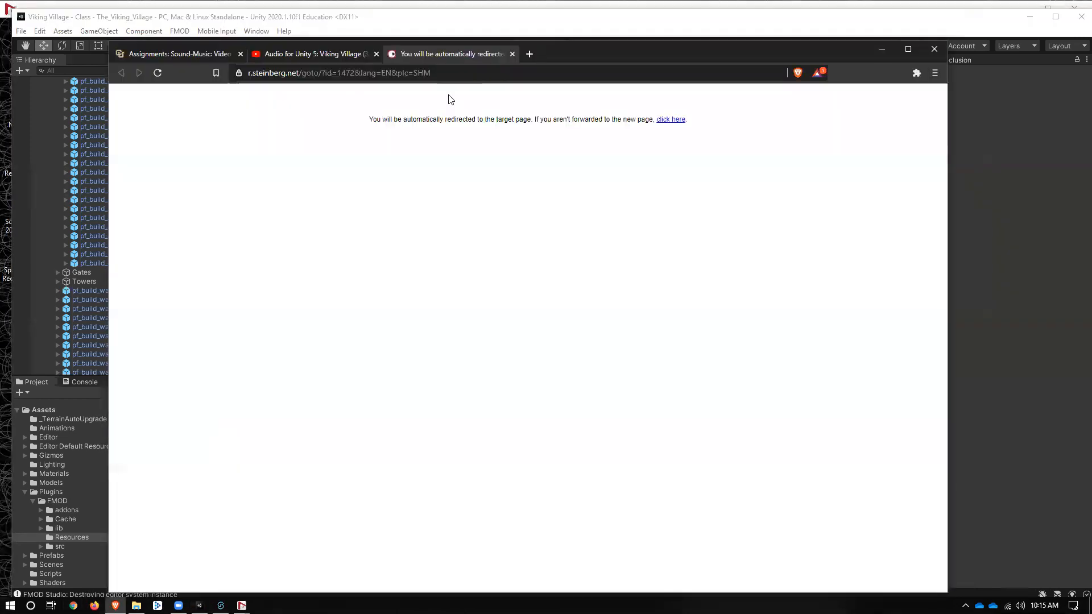
pyautogui.click(303, 49)
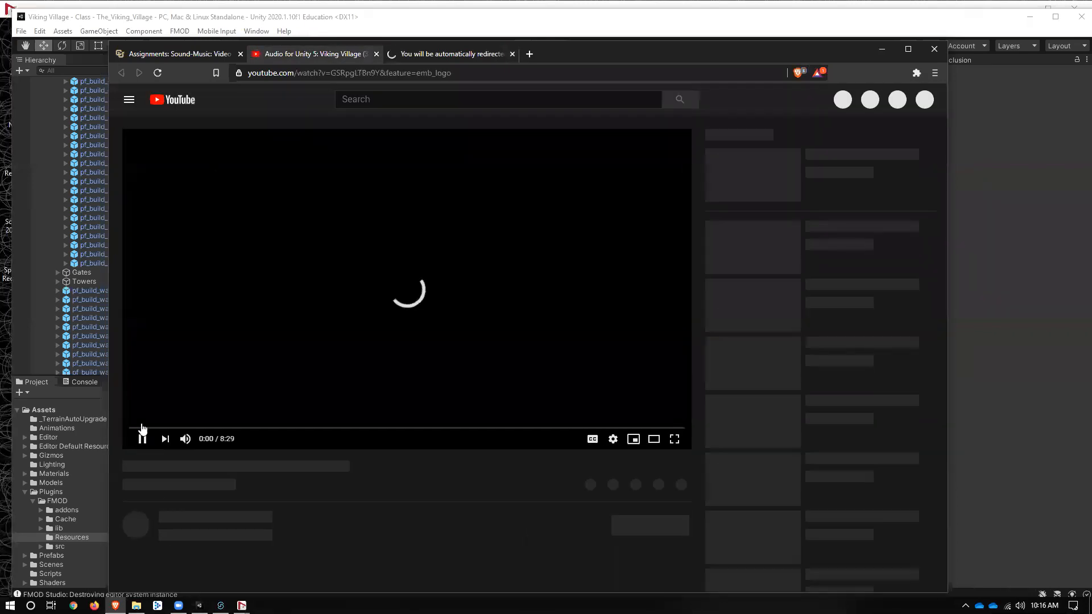
pyautogui.click(142, 435)
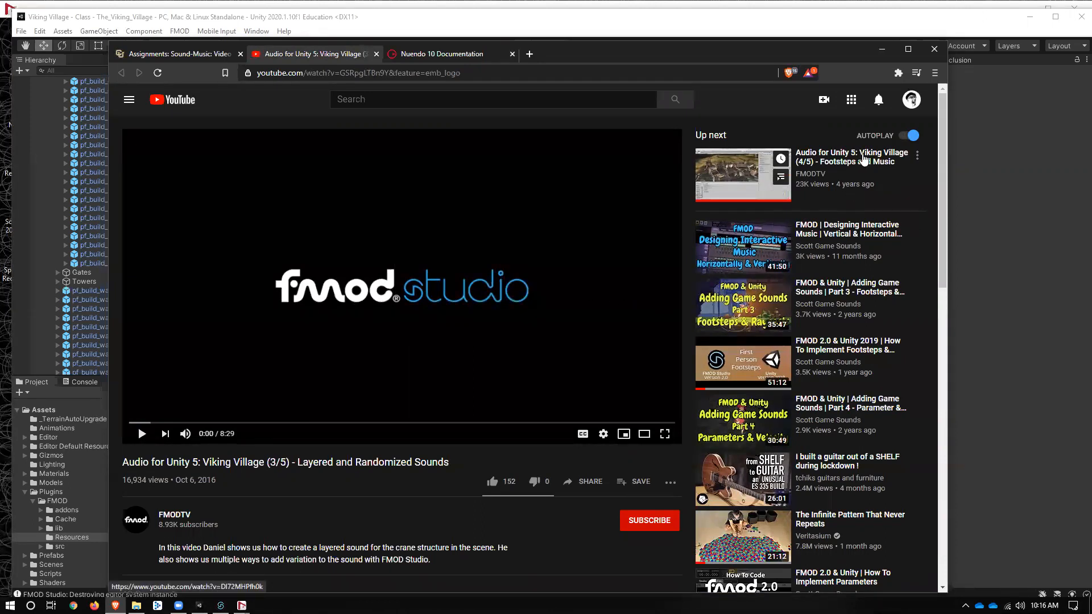
pyautogui.click(848, 164)
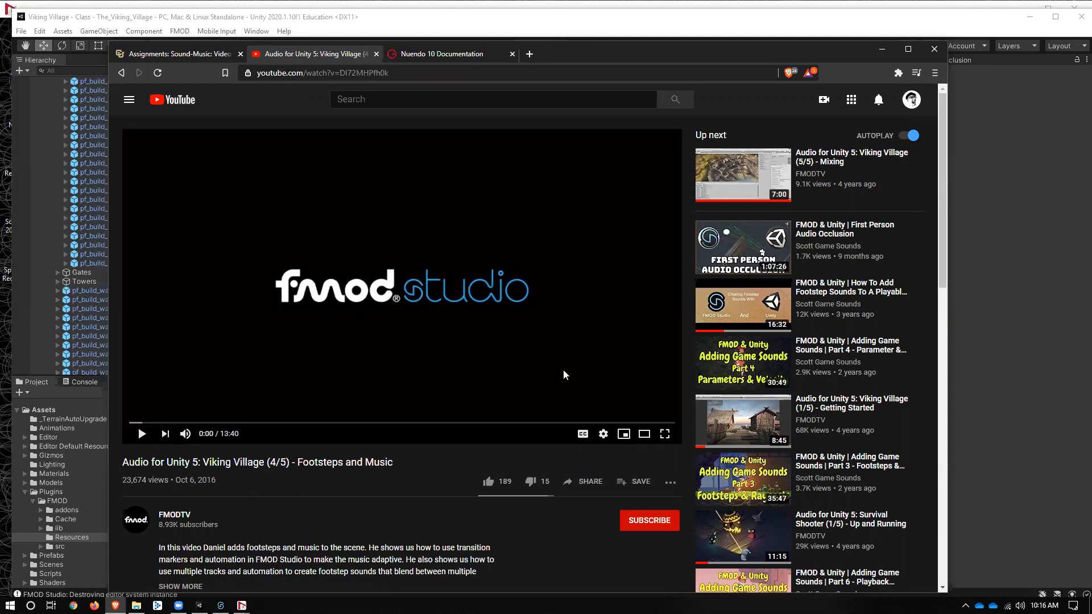
# Play the Viking Village (4/5) - Footsteps and Music video in full screen
pyautogui.click(664, 434)
pyautogui.click(33, 599)
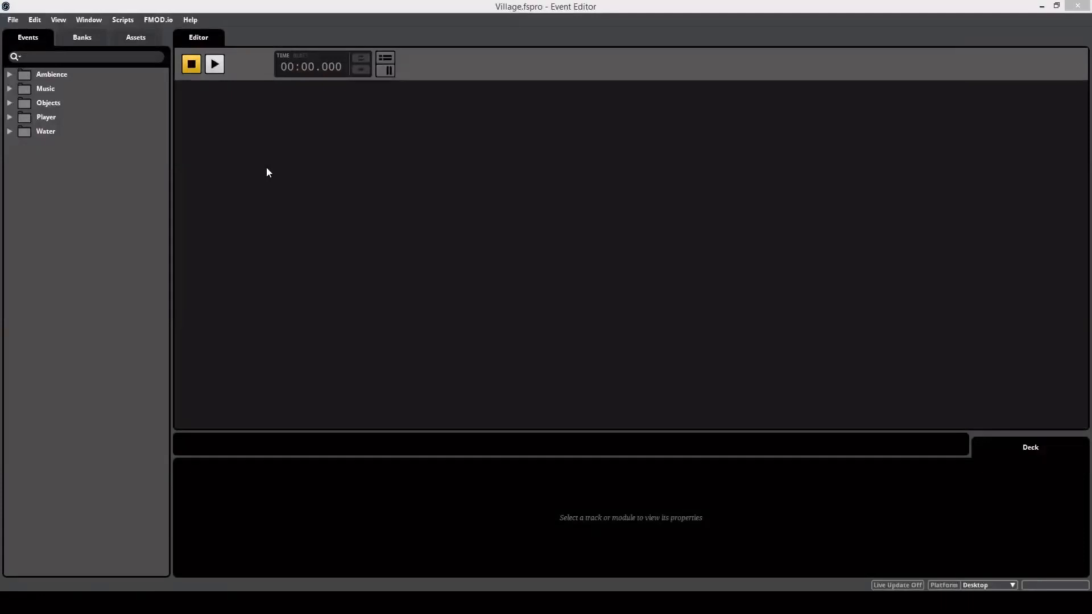
# Create a new event named Music outside the folders and remove the 3D Panner from its master track
pyautogui.rightClick(47, 148)
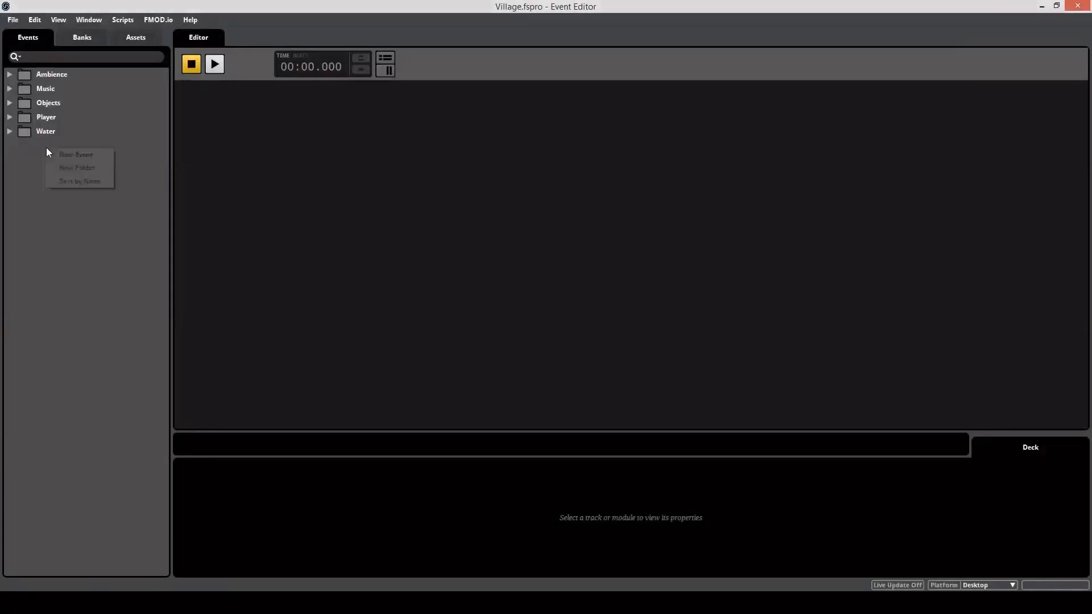
pyautogui.click(66, 151)
pyautogui.write('Music')
pyautogui.press('Return')
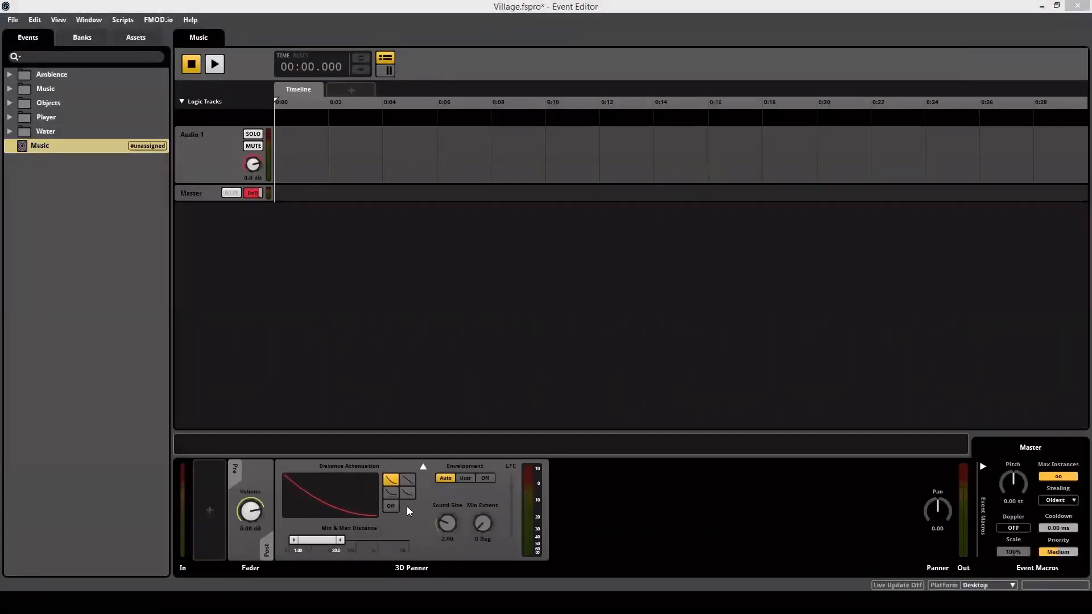
pyautogui.click(417, 517)
pyautogui.press('Delete')
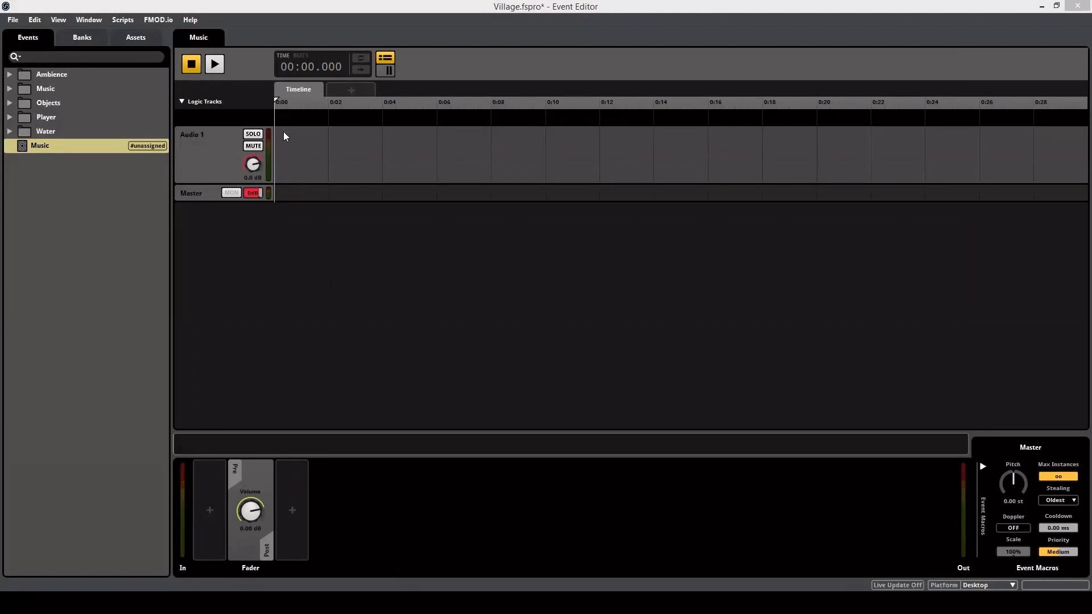
# Add a second audio track and place Ravages of War Layer 1-Ambient and Chords on the first and Layer 2-Melody on the second
pyautogui.rightClick(210, 161)
pyautogui.click(217, 162)
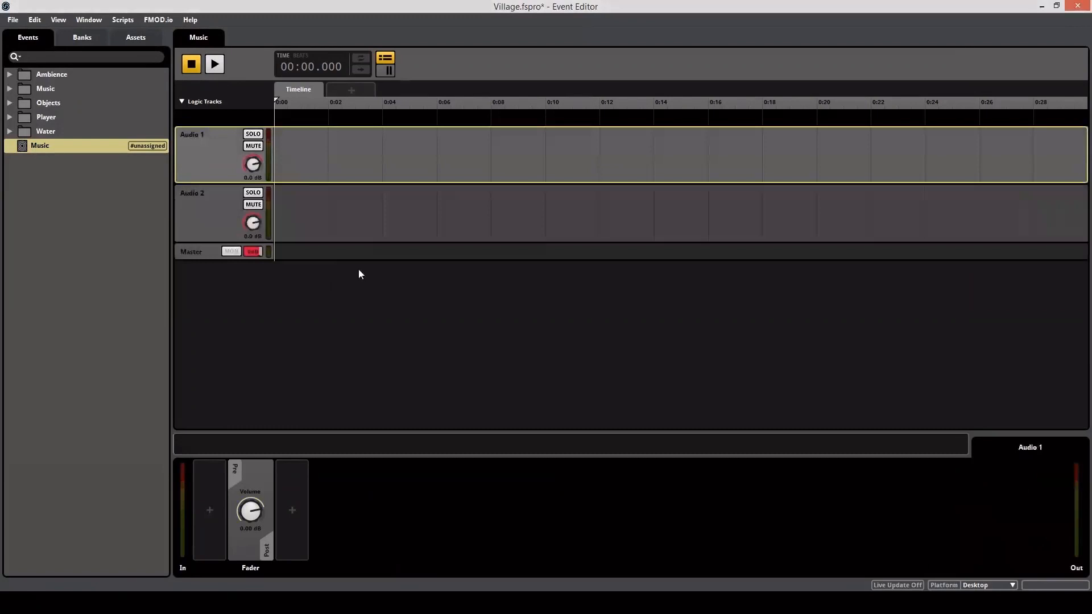
pyautogui.hotkey('ctrl', '6')
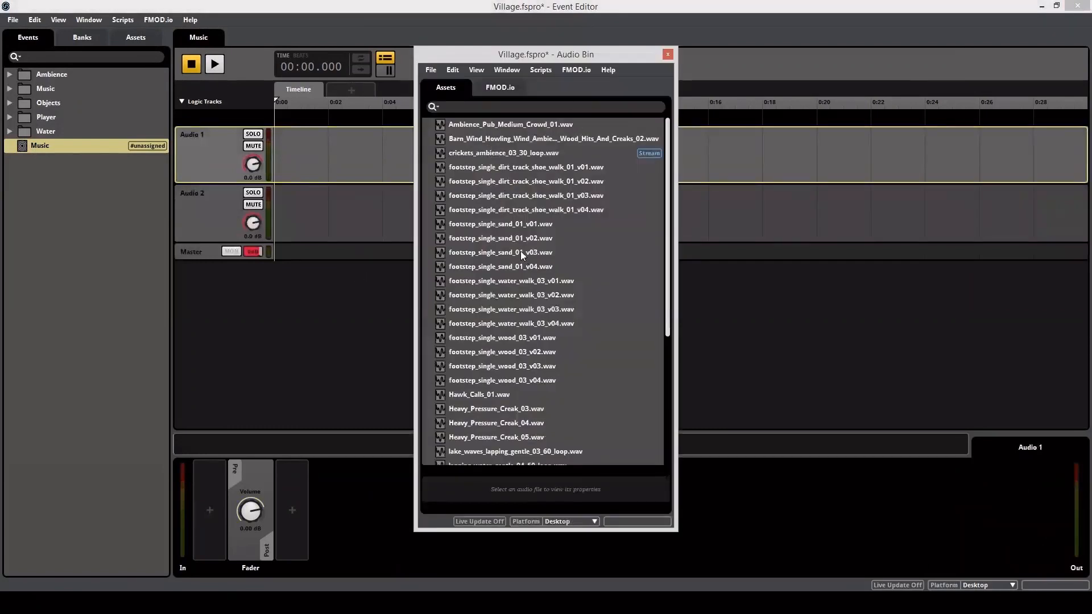
pyautogui.scroll(-5, 495, 216)
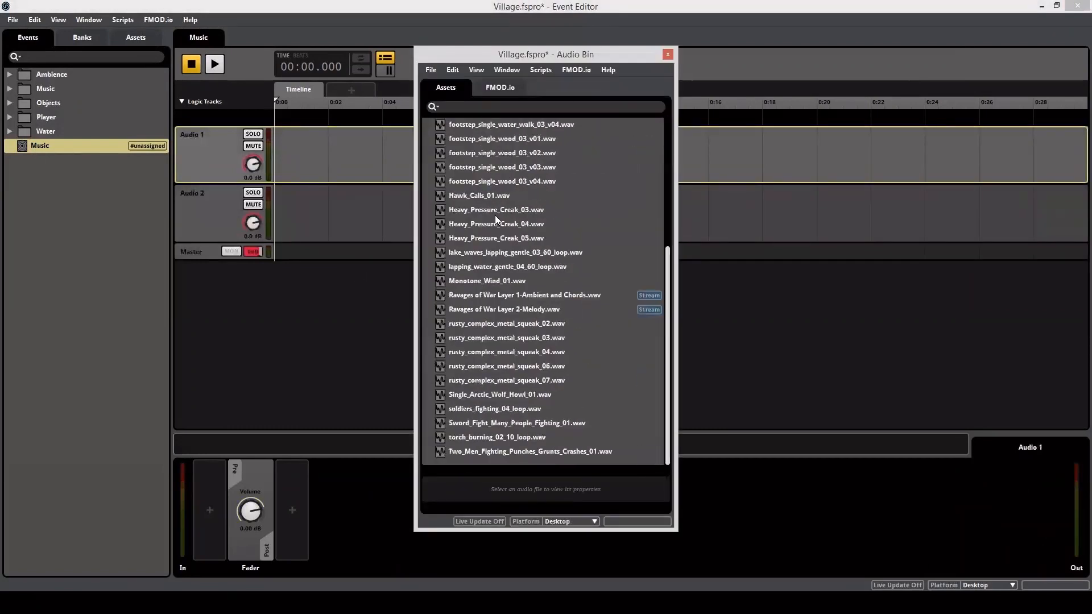
pyautogui.click(507, 300)
pyautogui.keyDown('shift'); pyautogui.click(511, 310); pyautogui.keyUp('shift')
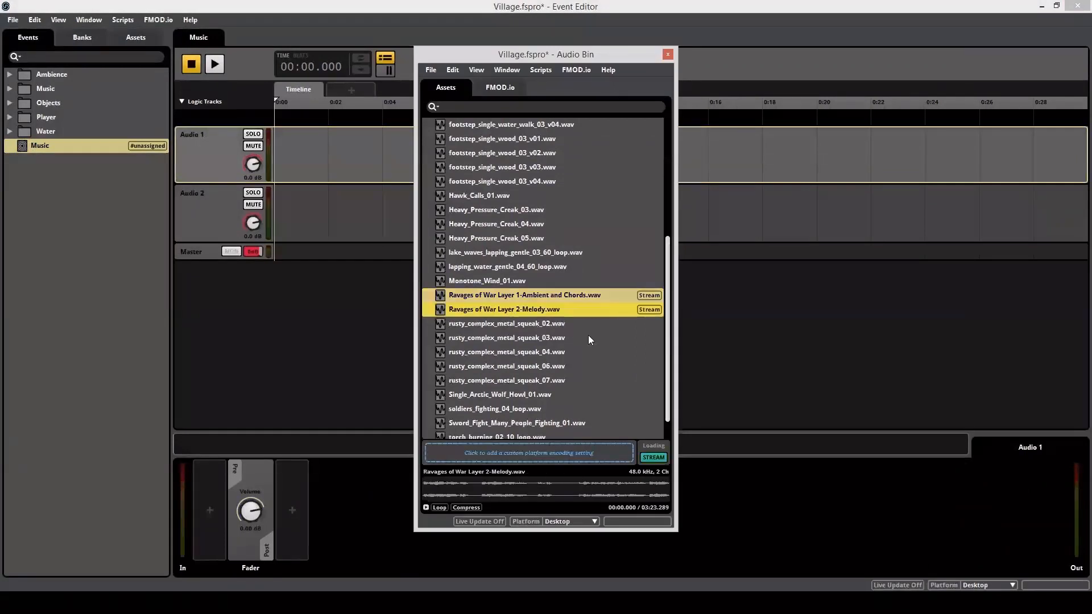
pyautogui.click(551, 292)
pyautogui.moveTo(551, 293); pyautogui.dragTo(289, 145)
pyautogui.moveTo(524, 311); pyautogui.dragTo(292, 216)
pyautogui.click(668, 54)
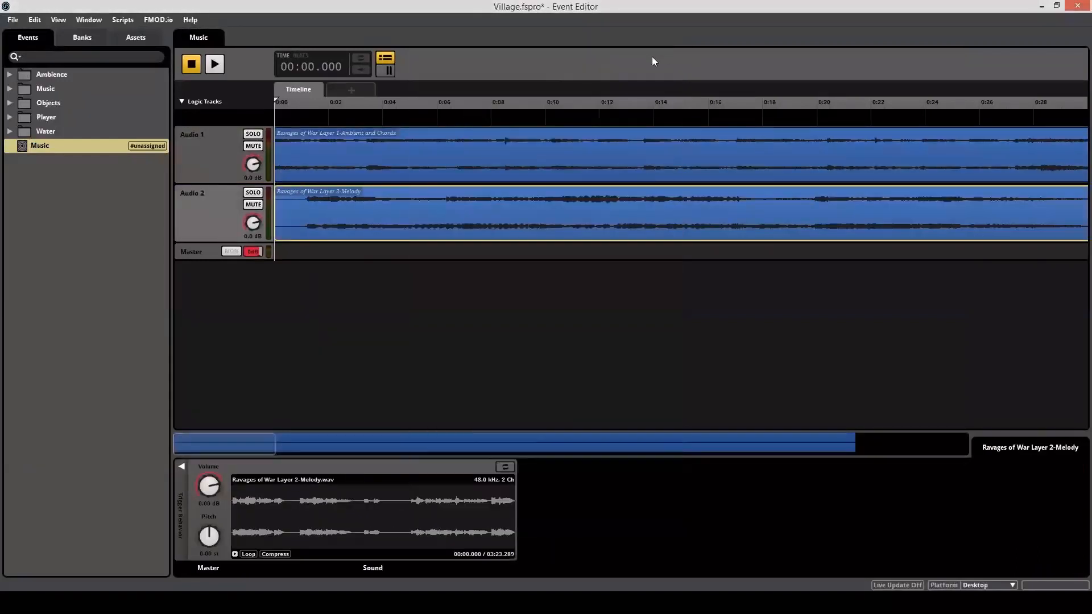
# Rename the two audio tracks Chords and Melody, and move the Melody track above Chords
pyautogui.doubleClick(203, 135)
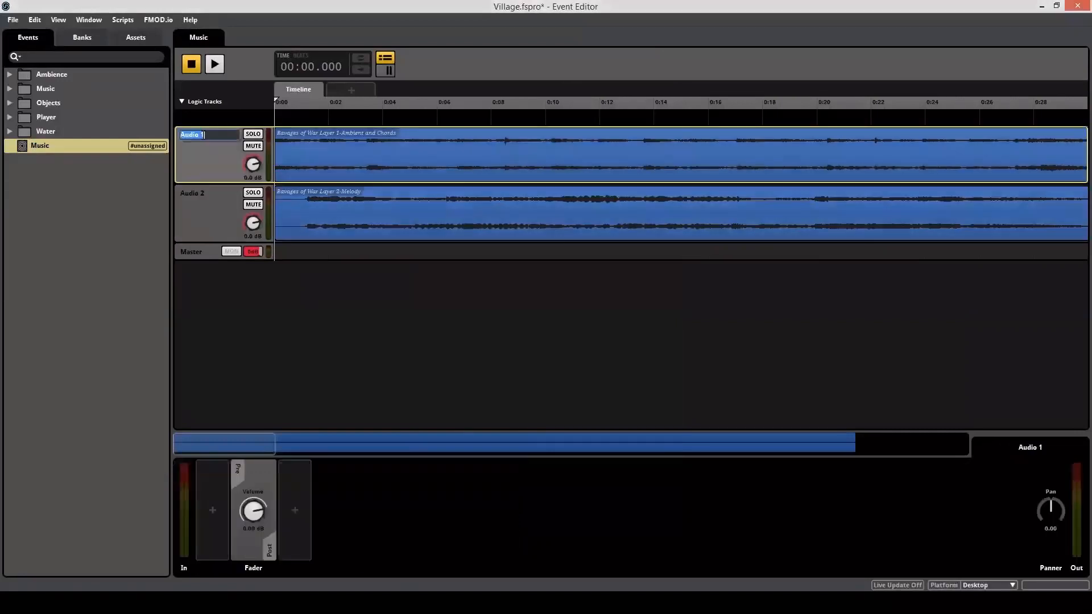
pyautogui.write('Chords')
pyautogui.press('Return')
pyautogui.doubleClick(194, 193)
pyautogui.write('Melody')
pyautogui.press('Return')
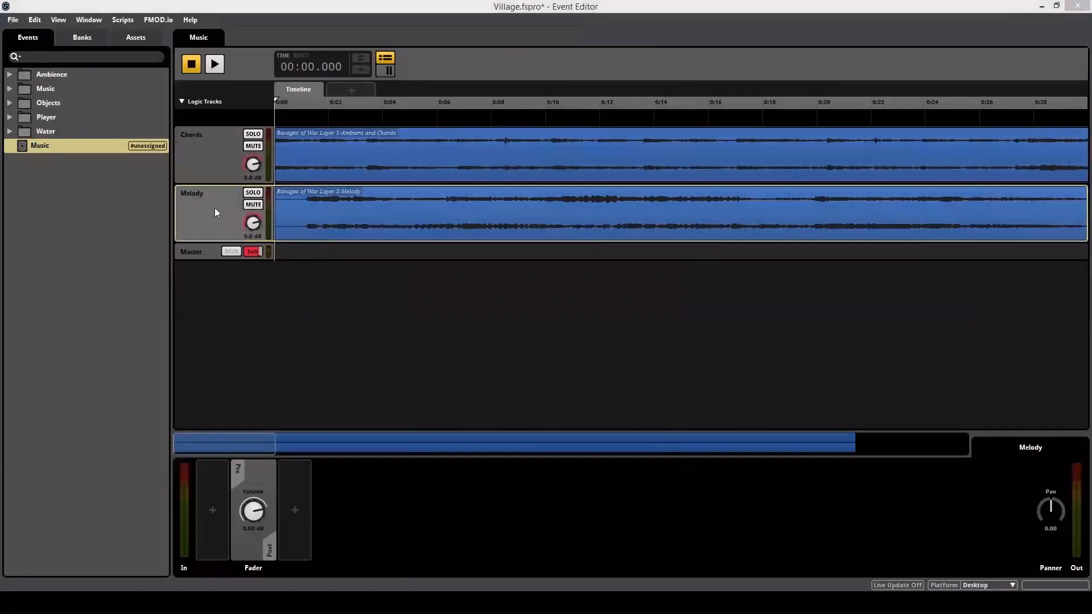
pyautogui.moveTo(213, 222); pyautogui.dragTo(200, 133)
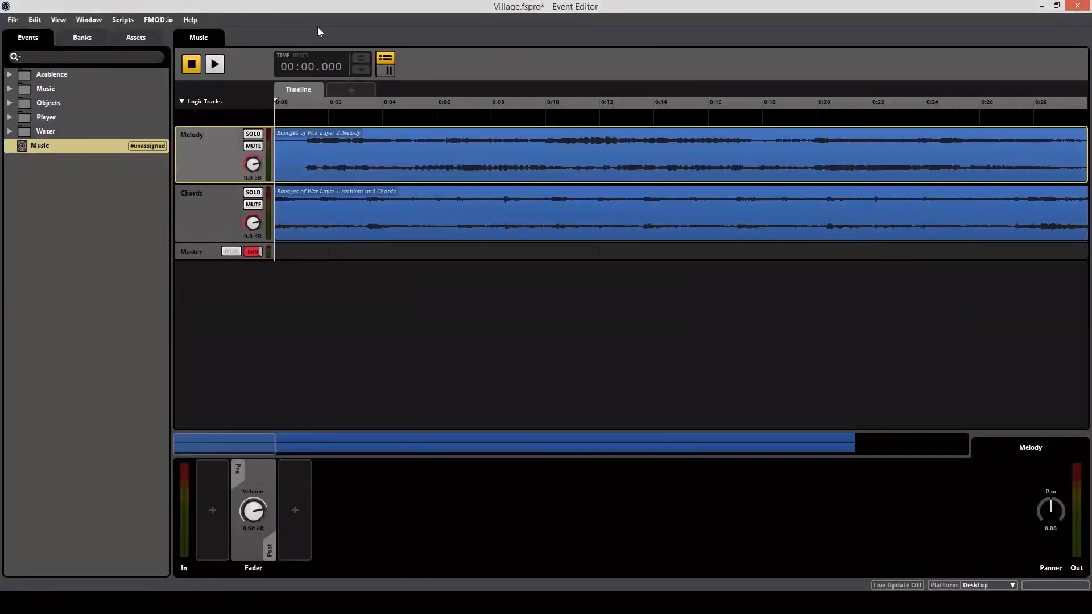
# Audition the Music event's Melody and Chords layers from the start of the timeline
pyautogui.press('-')
pyautogui.press('space')
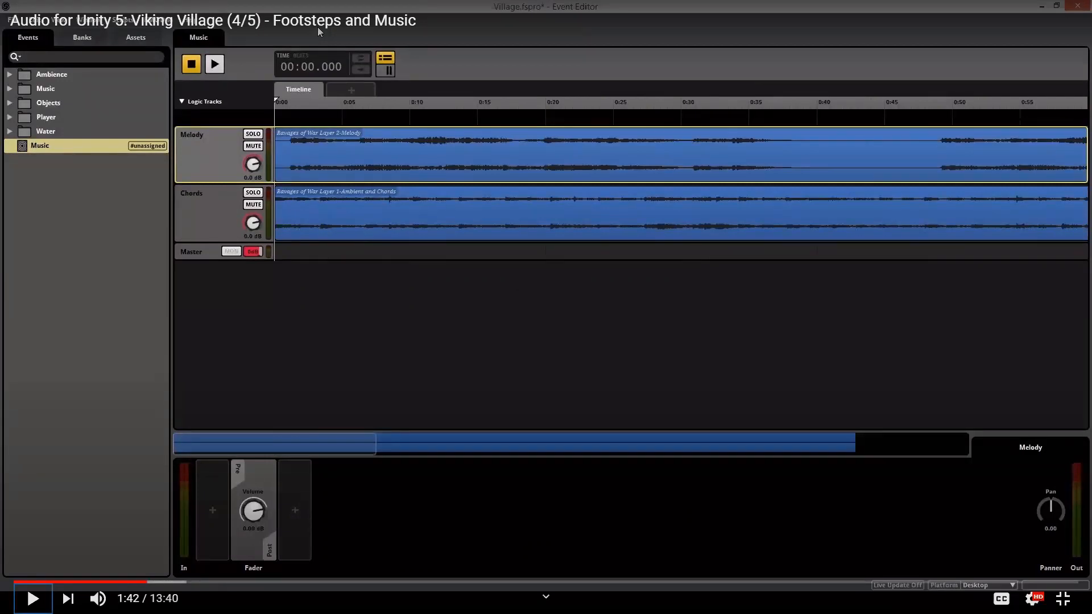
pyautogui.press('space')
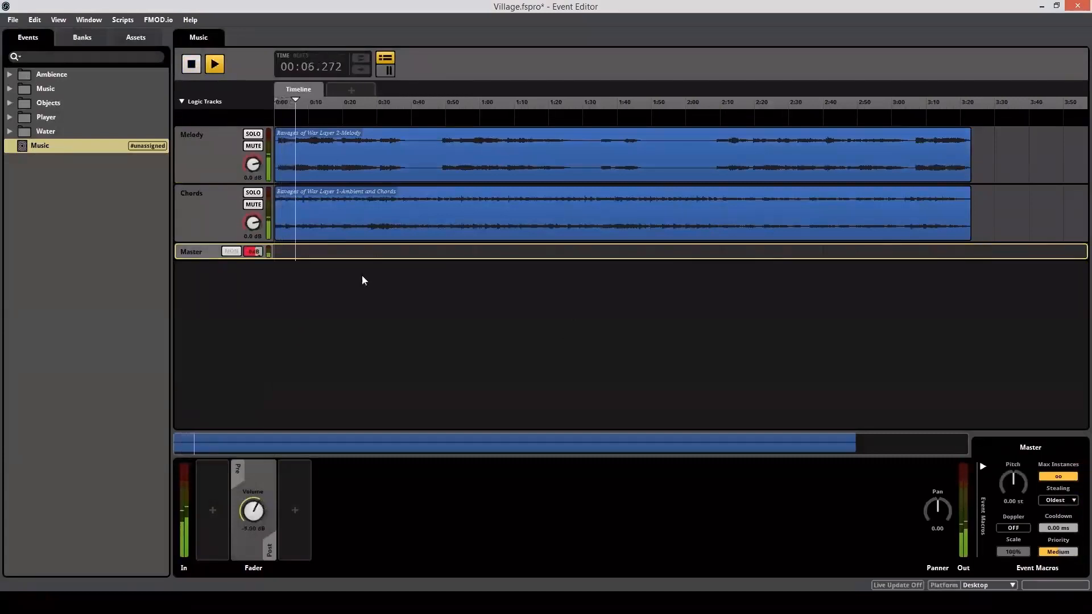
pyautogui.press('space')
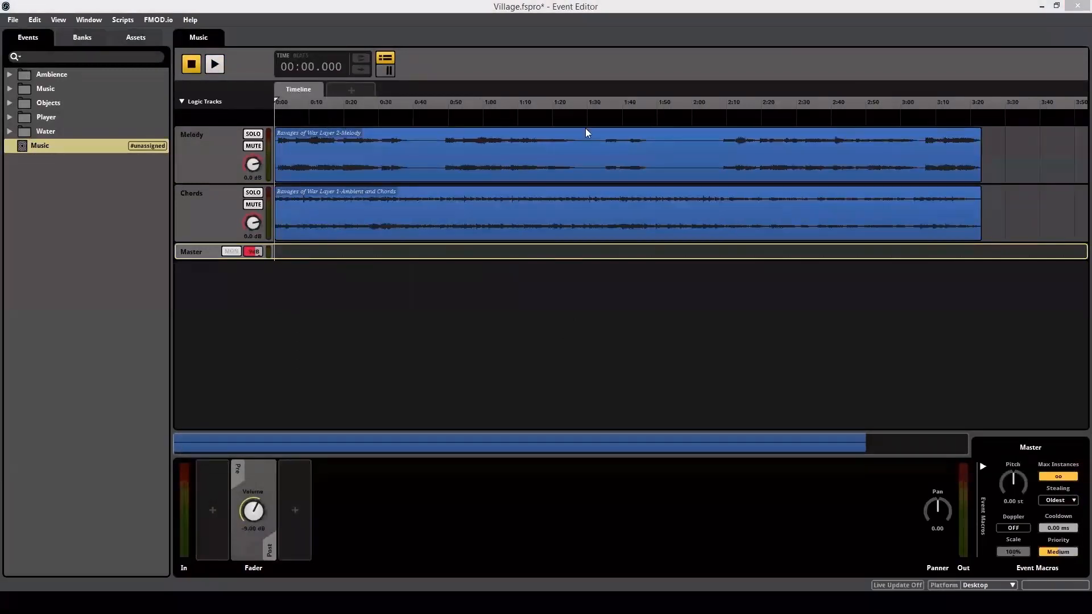
# Add a marker near the start of the Music event's timeline and name it Intro
pyautogui.rightClick(288, 117)
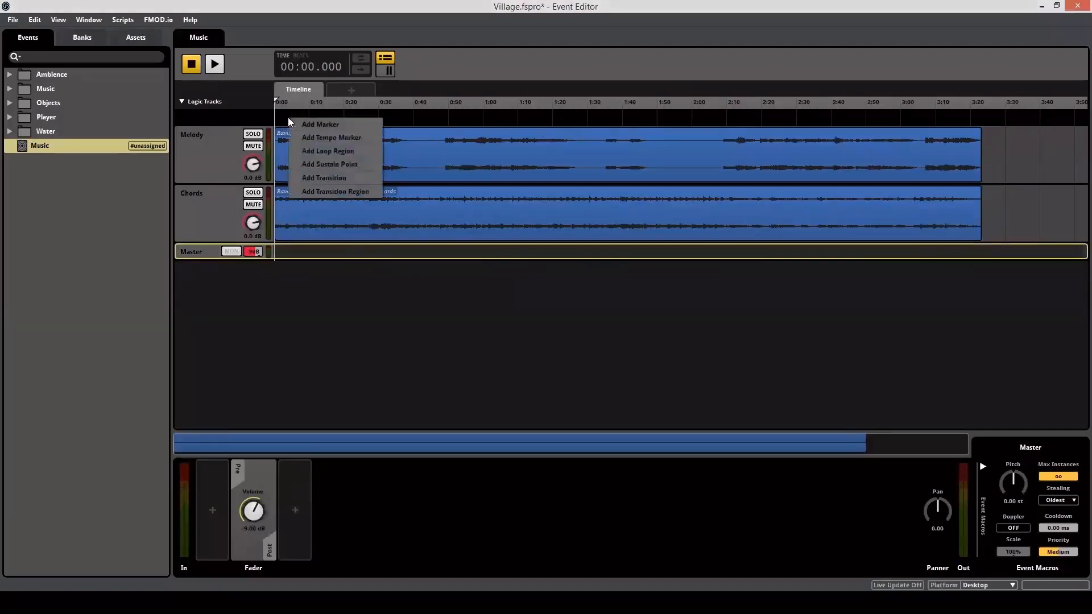
pyautogui.click(298, 122)
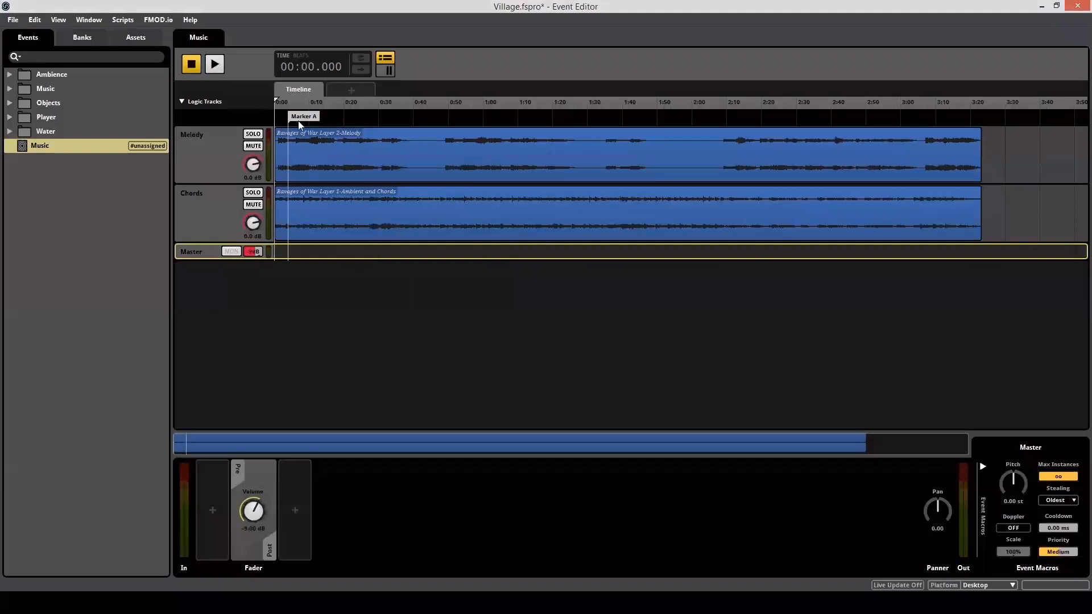
pyautogui.doubleClick(301, 117)
pyautogui.write('Intro')
pyautogui.press('Return')
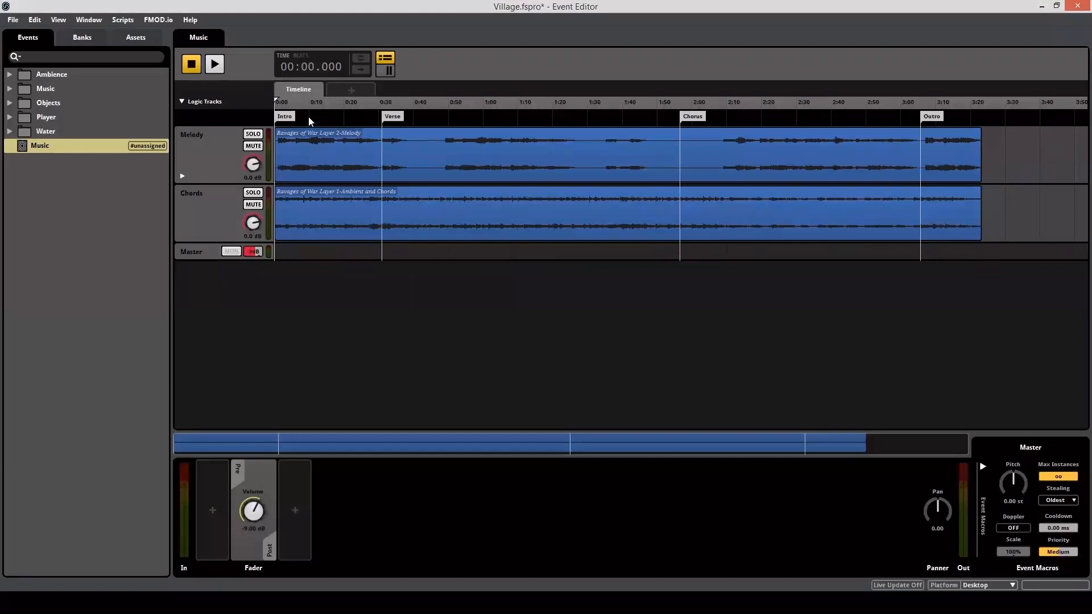
# Add a tempo marker at the timeline's start, set its tempo to 70, and display the timeline in beats
pyautogui.rightClick(308, 117)
pyautogui.click(348, 137)
pyautogui.moveTo(327, 116)
pyautogui.mouseDown()
pyautogui.moveTo(325, 134)
pyautogui.moveTo(289, 134)
pyautogui.mouseUp()
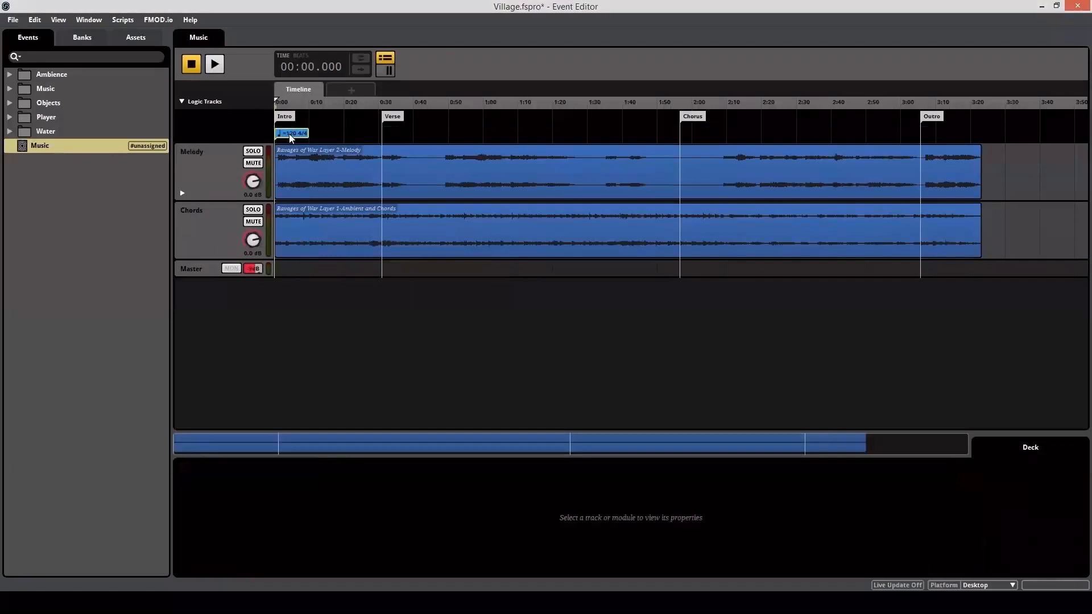
pyautogui.doubleClick(289, 134)
pyautogui.write('70')
pyautogui.press('Return')
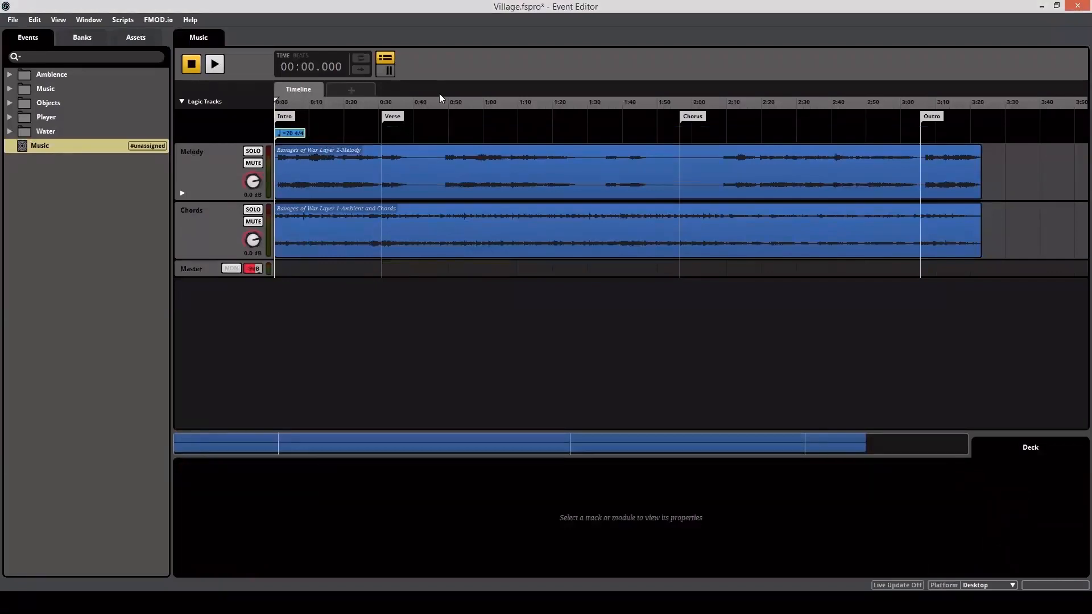
pyautogui.doubleClick(302, 135)
pyautogui.press('Return')
pyautogui.click(301, 57)
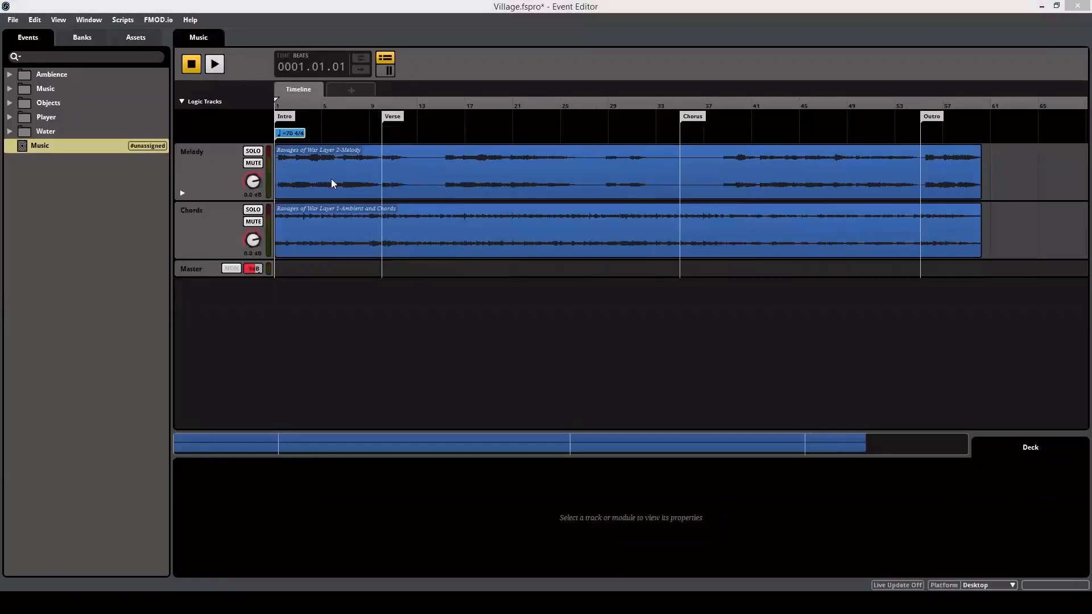
# Add and delete an extra tempo marker, return the timeline to time display, and remove the tempo marker at the start
pyautogui.rightClick(313, 135)
pyautogui.click(353, 154)
pyautogui.press('Delete')
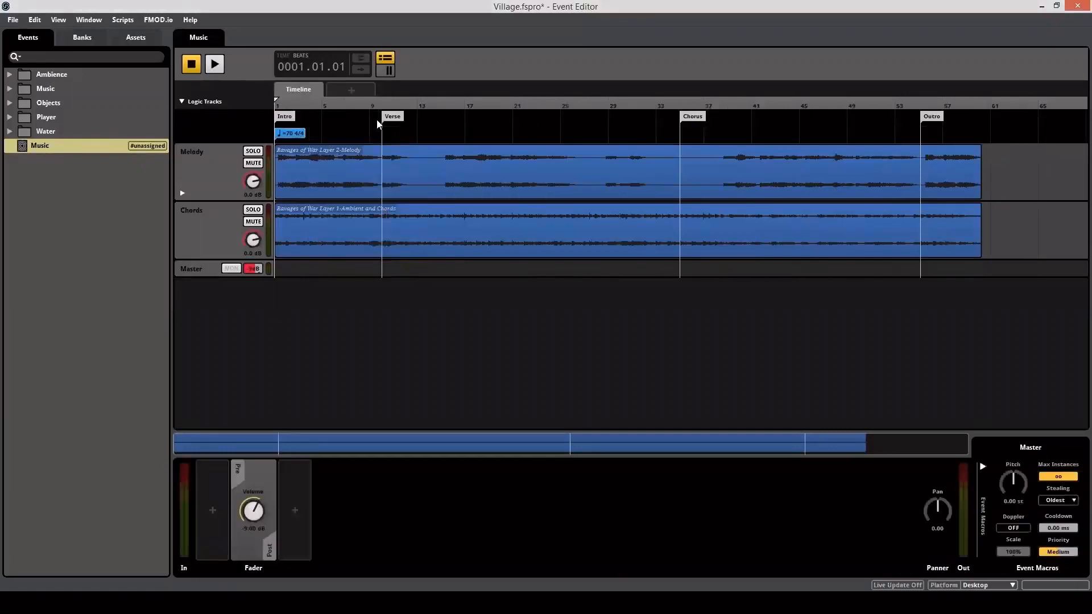
pyautogui.click(285, 58)
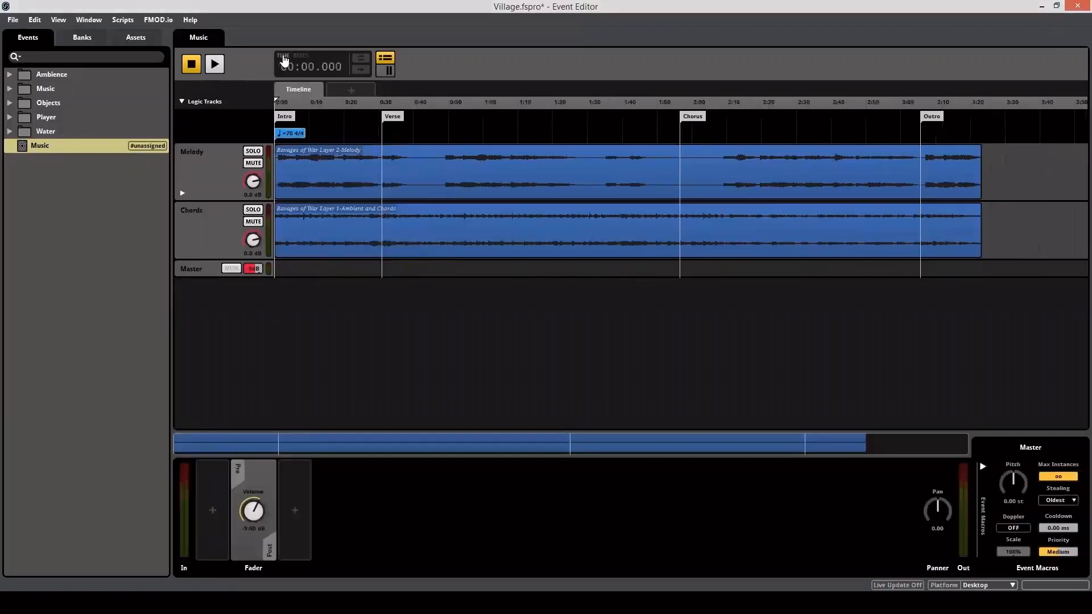
pyautogui.click(299, 133)
pyautogui.press('Delete')
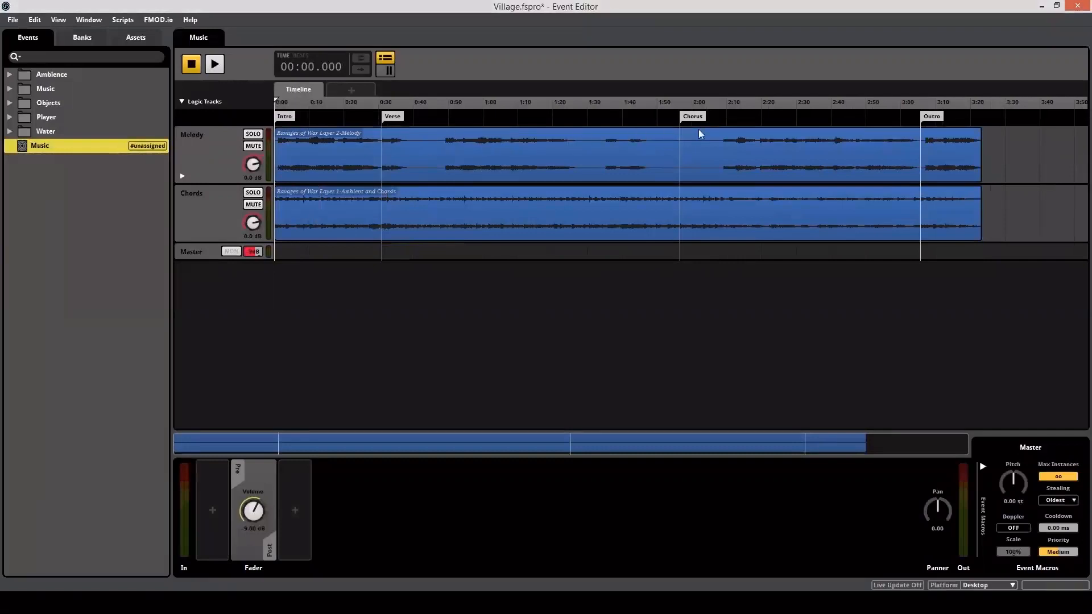
# Add two loop regions to the timeline, one spanning Verse to Chorus and one spanning Chorus to Outro
pyautogui.rightClick(417, 116)
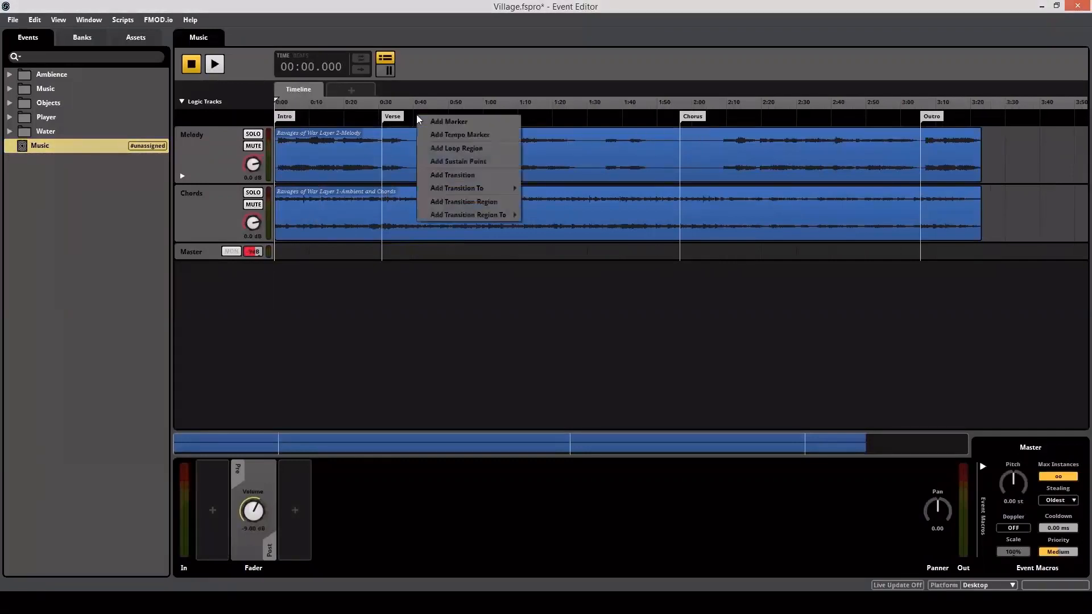
pyautogui.click(461, 149)
pyautogui.moveTo(428, 135)
pyautogui.mouseDown()
pyautogui.moveTo(402, 141)
pyautogui.moveTo(687, 134)
pyautogui.mouseUp()
pyautogui.rightClick(688, 134)
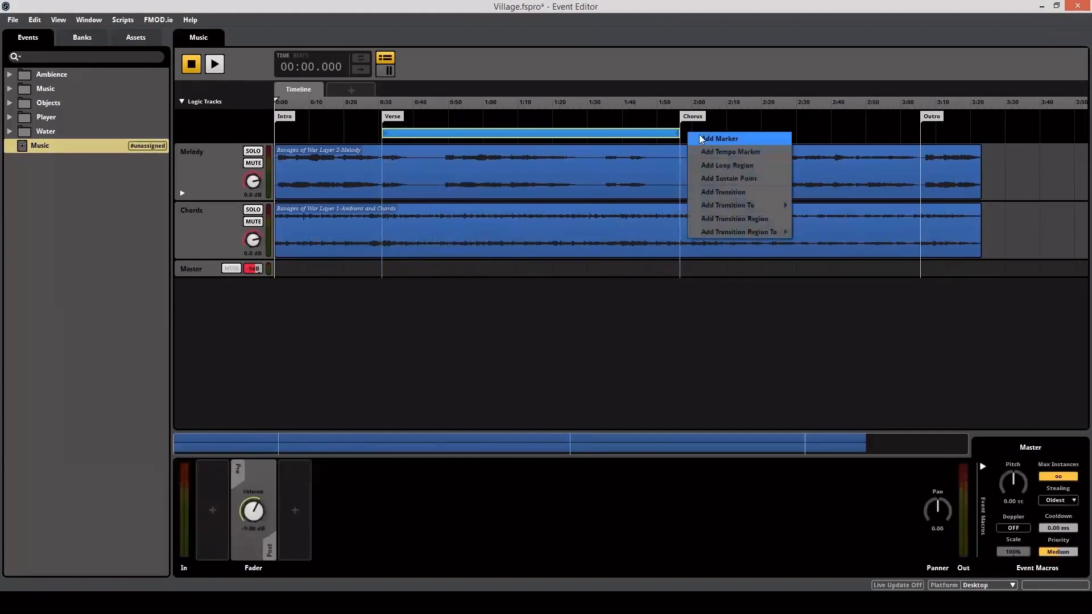
pyautogui.click(724, 165)
pyautogui.moveTo(712, 135); pyautogui.dragTo(920, 142)
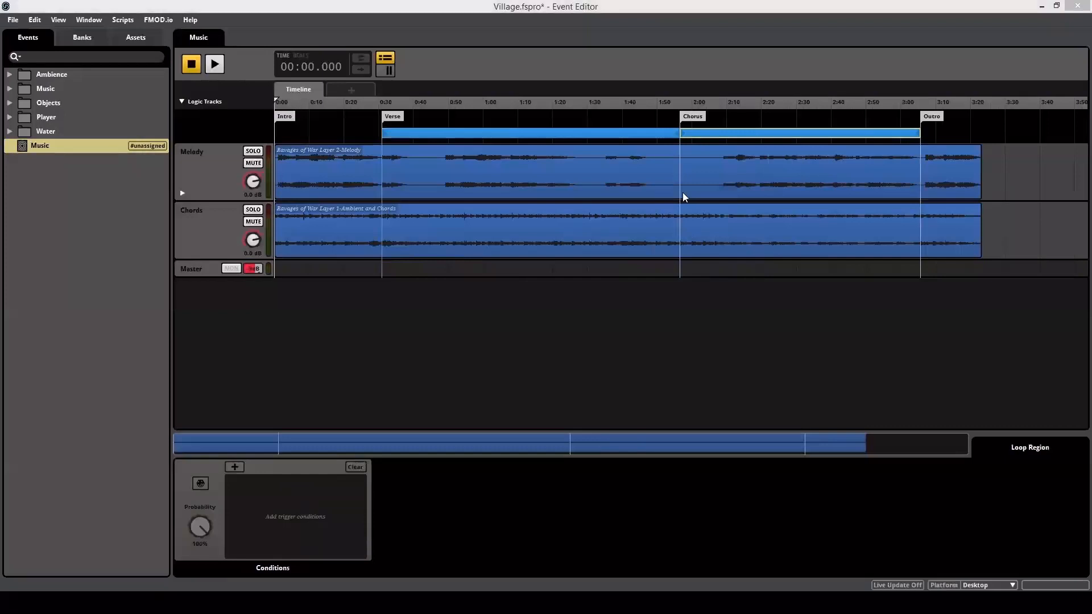
# Test both loop regions by playing the event from just before the Chorus marker and from just before the Outro marker
pyautogui.click(662, 103)
pyautogui.press('space')
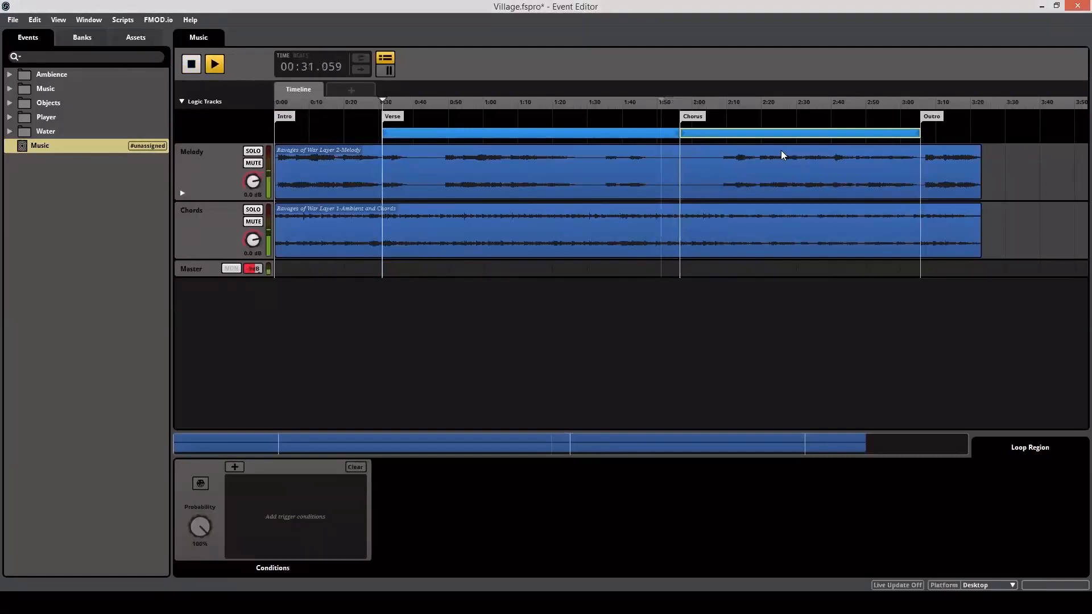
pyautogui.press('space')
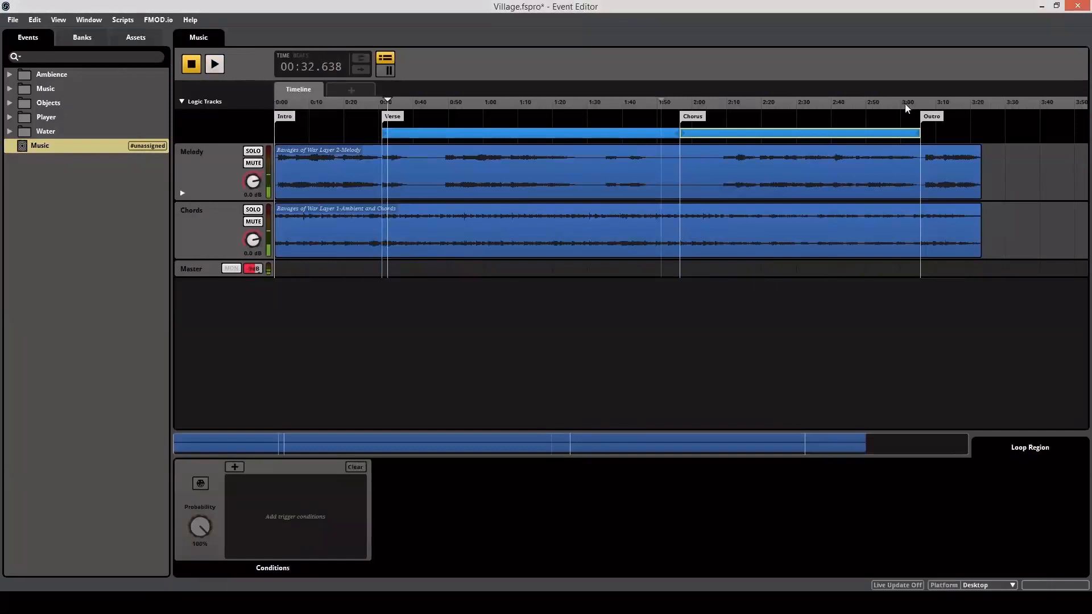
pyautogui.click(906, 104)
pyautogui.press('space')
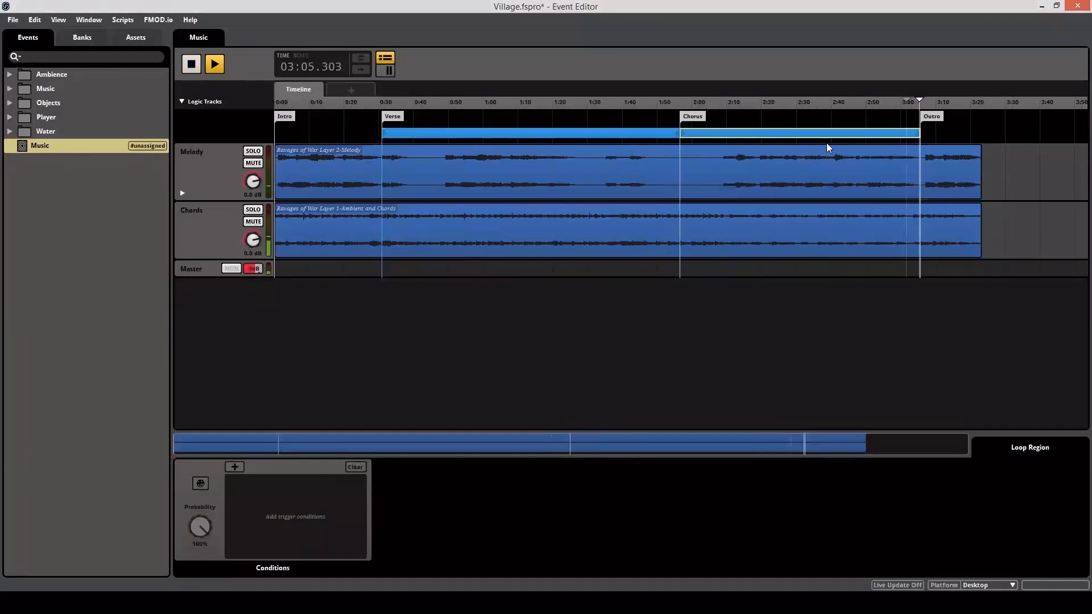
pyautogui.press('space')
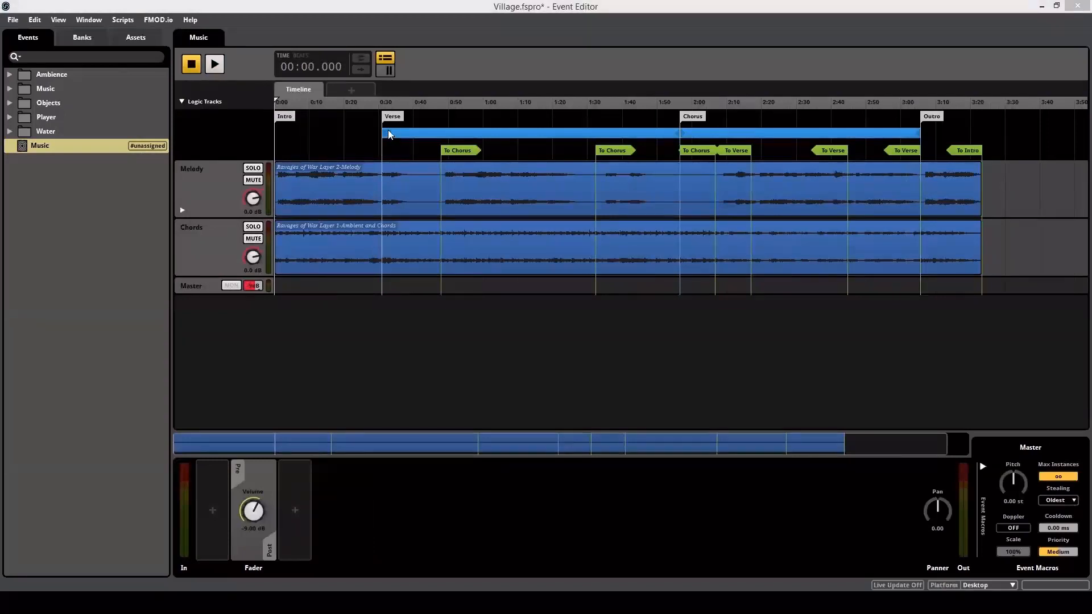
# Place the playhead at the first To Chorus marker and add a transition to Outro at about 1:02 on the timeline
pyautogui.click(420, 104)
pyautogui.moveTo(421, 106); pyautogui.dragTo(442, 100)
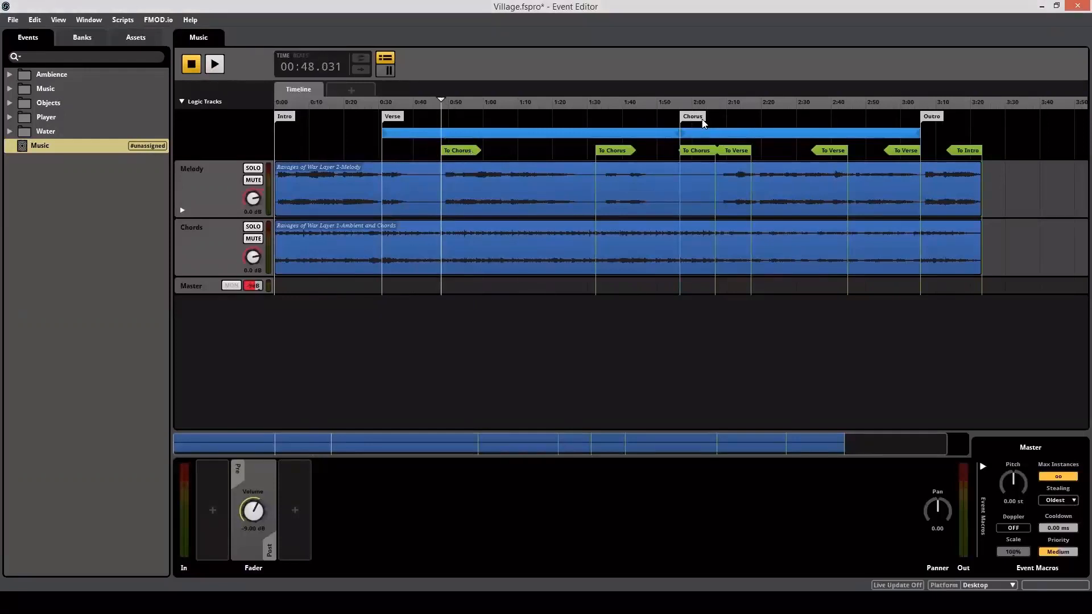
pyautogui.rightClick(495, 147)
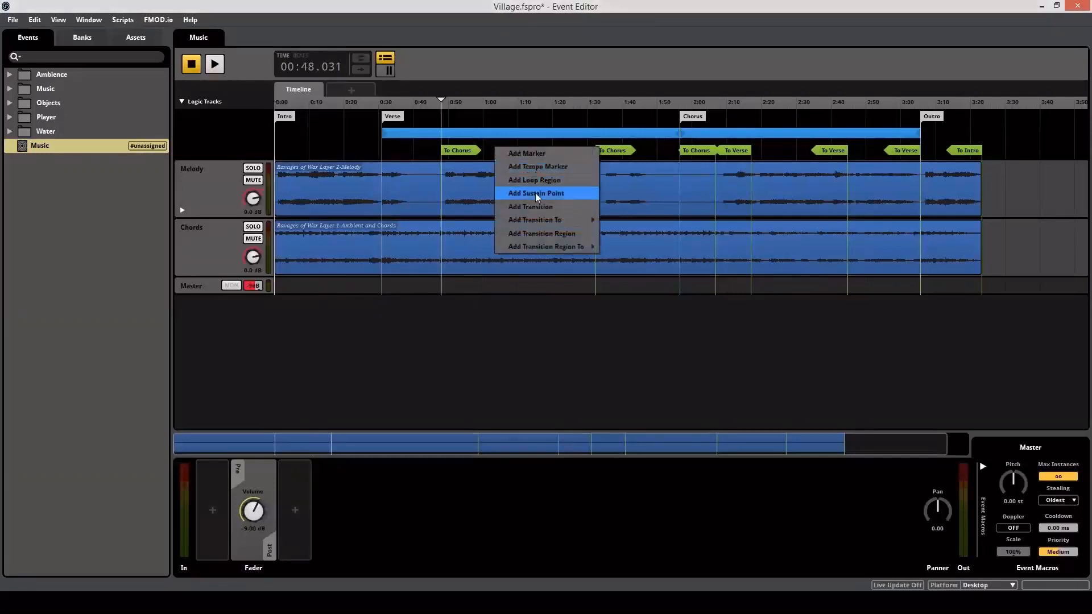
pyautogui.moveTo(580, 221)
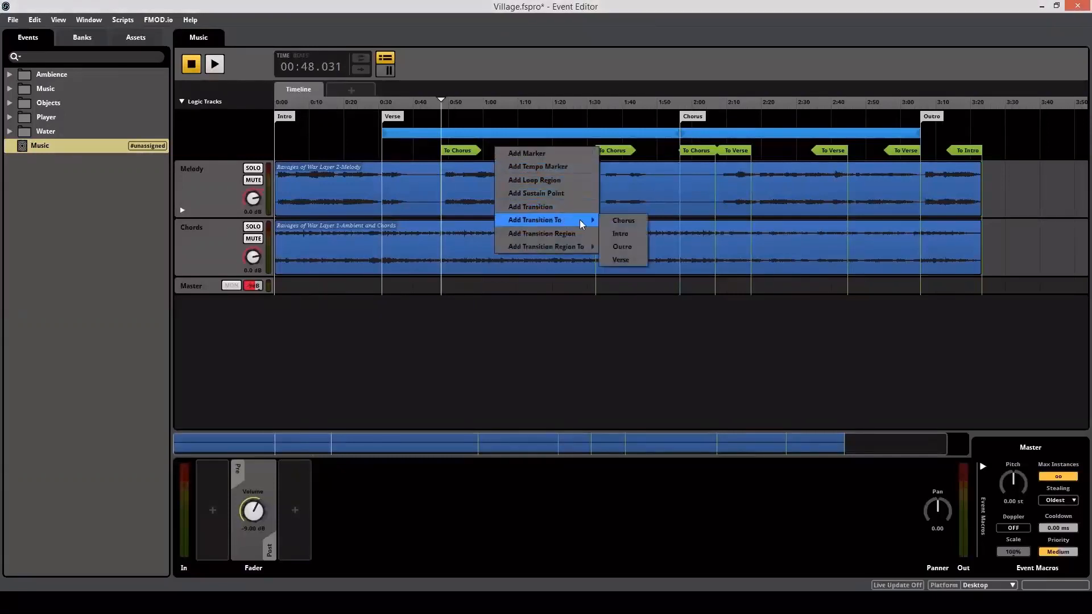
pyautogui.click(623, 247)
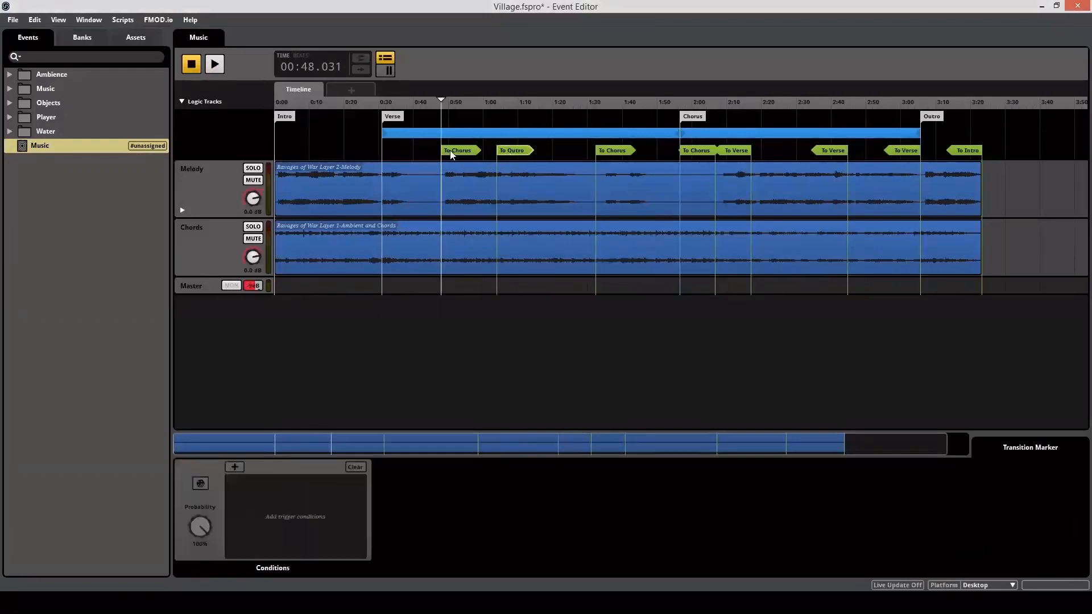
# Align the To Outro transition with the first To Chorus marker and play the event from about 0:44
pyautogui.moveTo(507, 152)
pyautogui.mouseDown()
pyautogui.moveTo(508, 170)
pyautogui.moveTo(449, 172)
pyautogui.mouseUp()
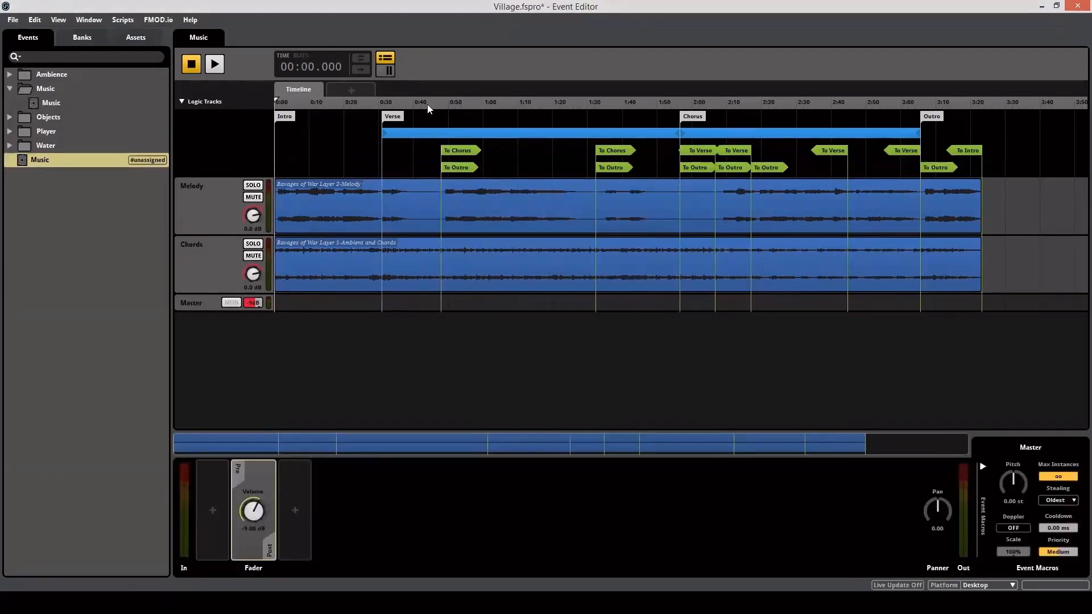
pyautogui.click(427, 104)
pyautogui.press('space')
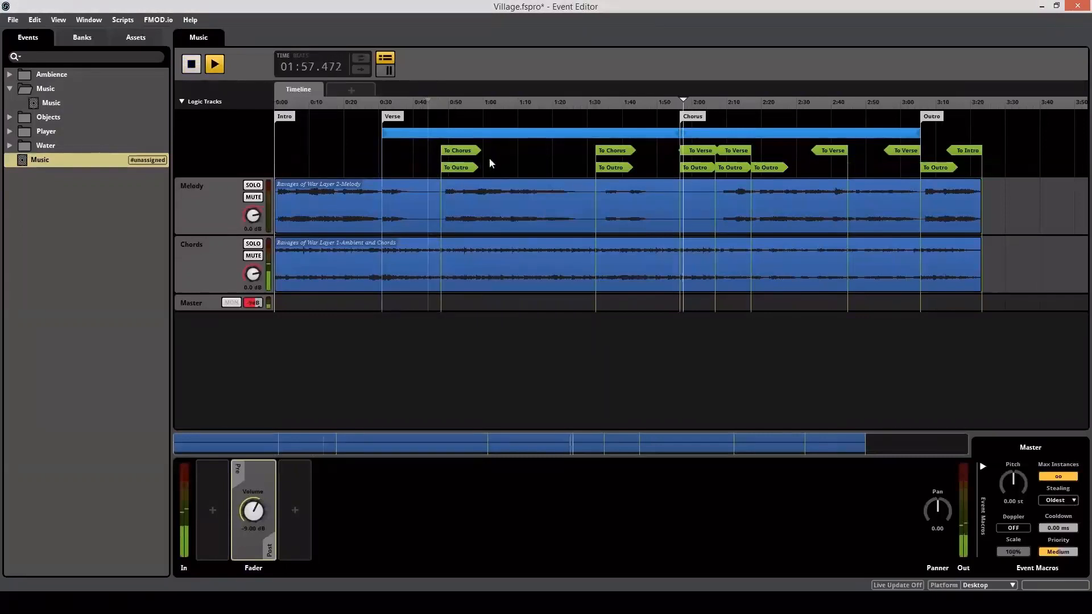
pyautogui.press('space')
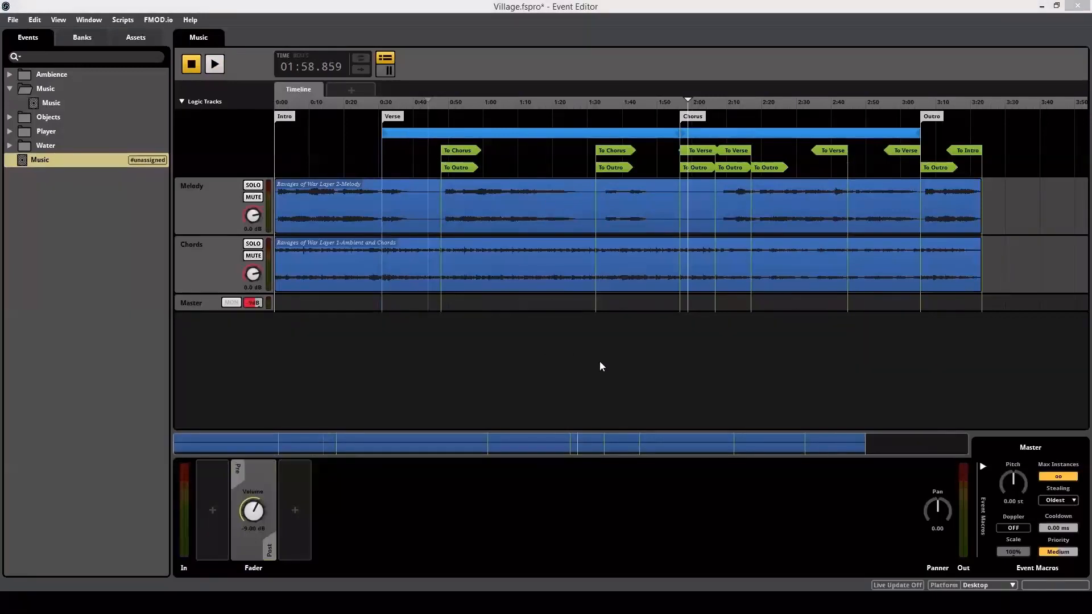
# Add a parameter named Verse with a range of 0 to 1 to the Music event
pyautogui.click(459, 150)
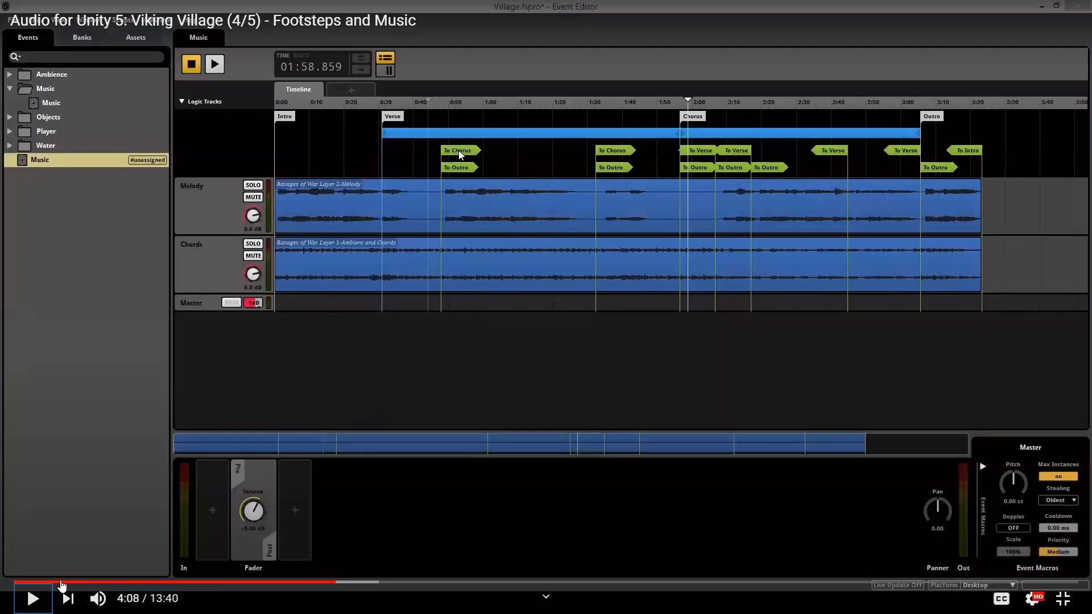
pyautogui.click(49, 598)
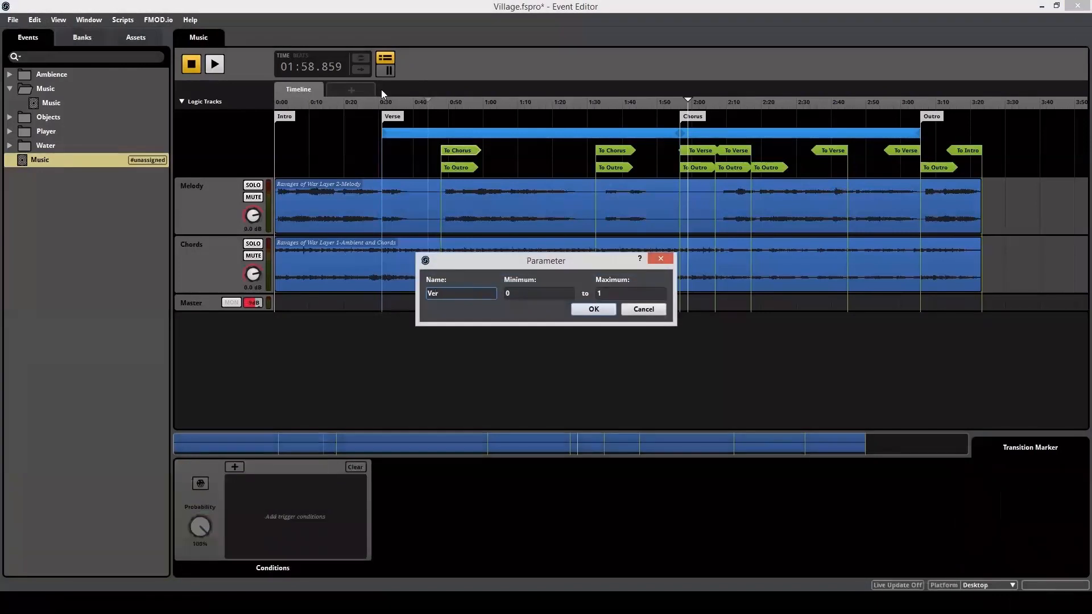
pyautogui.click(546, 293)
pyautogui.click(601, 293)
pyautogui.click(529, 292)
pyautogui.click(620, 293)
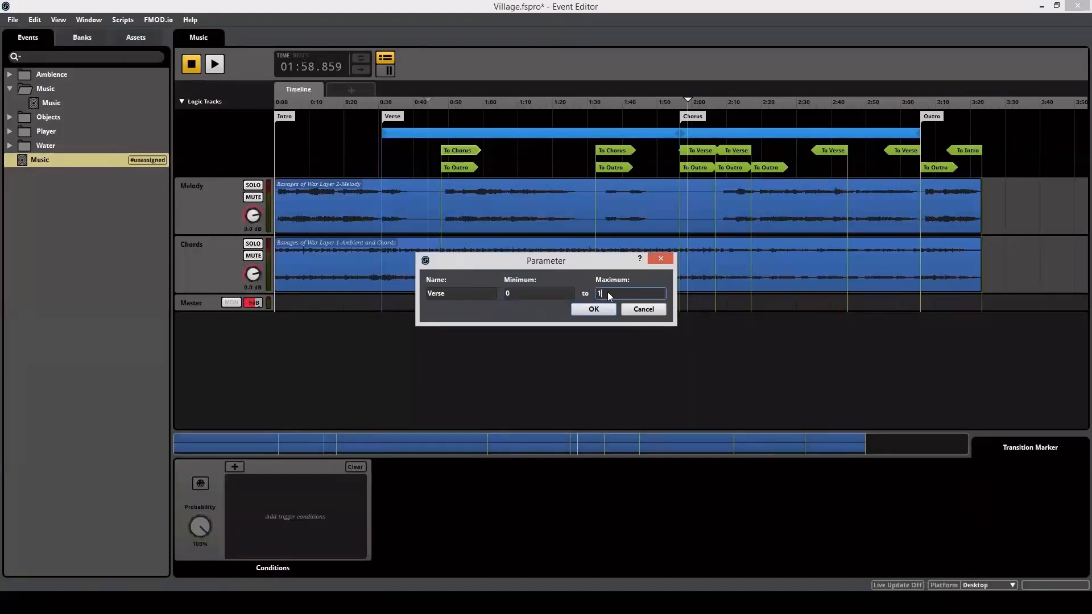
pyautogui.click(608, 310)
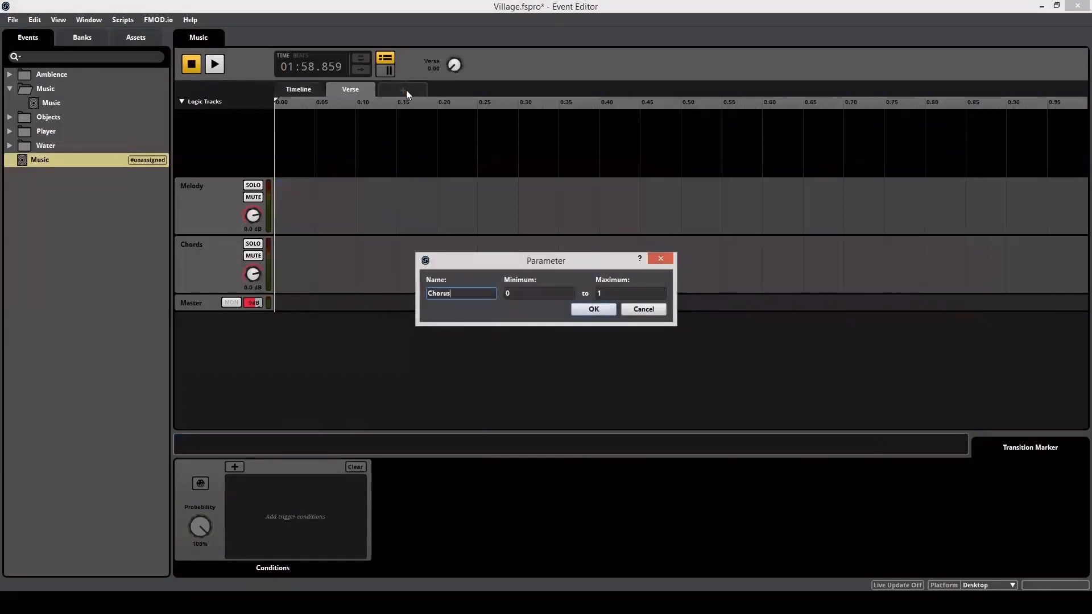
# Add two further parameters named Chorus and Outro to the Music event
pyautogui.press('Return')
pyautogui.click(435, 94)
pyautogui.click(448, 101)
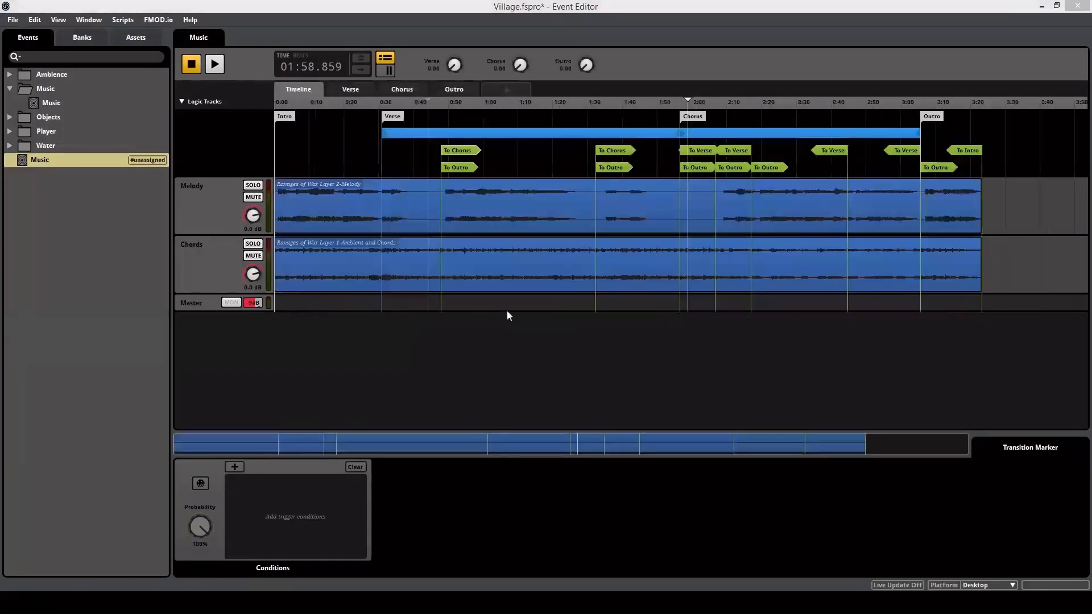
# Give the first To Chorus transition a Chorus parameter condition of 1.00 and try out the Chorus parameter's value
pyautogui.click(238, 466)
pyautogui.moveTo(269, 480)
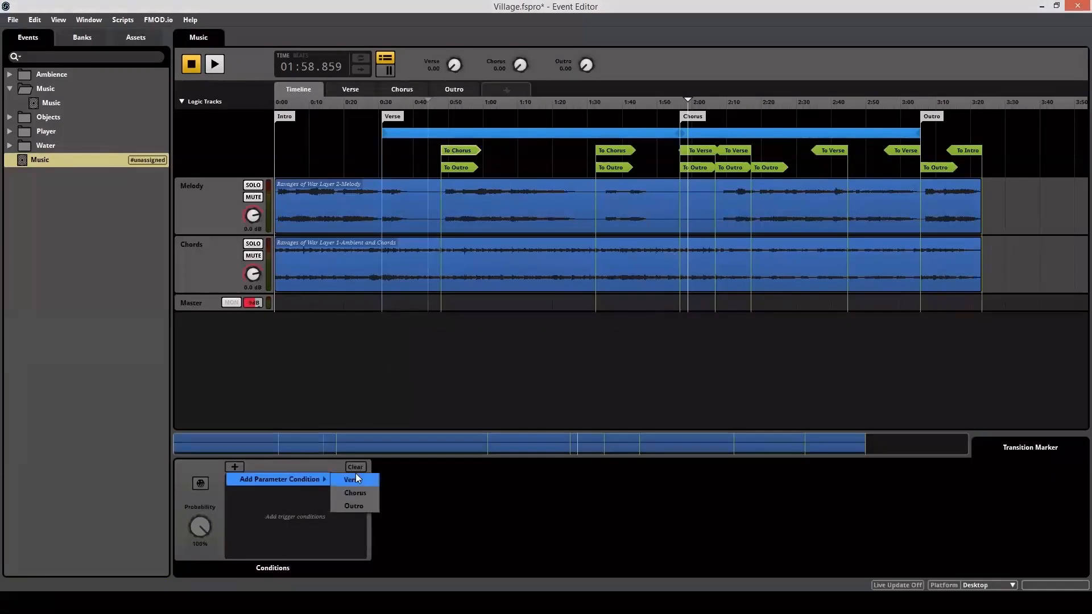
pyautogui.click(366, 493)
pyautogui.moveTo(287, 488); pyautogui.dragTo(350, 492)
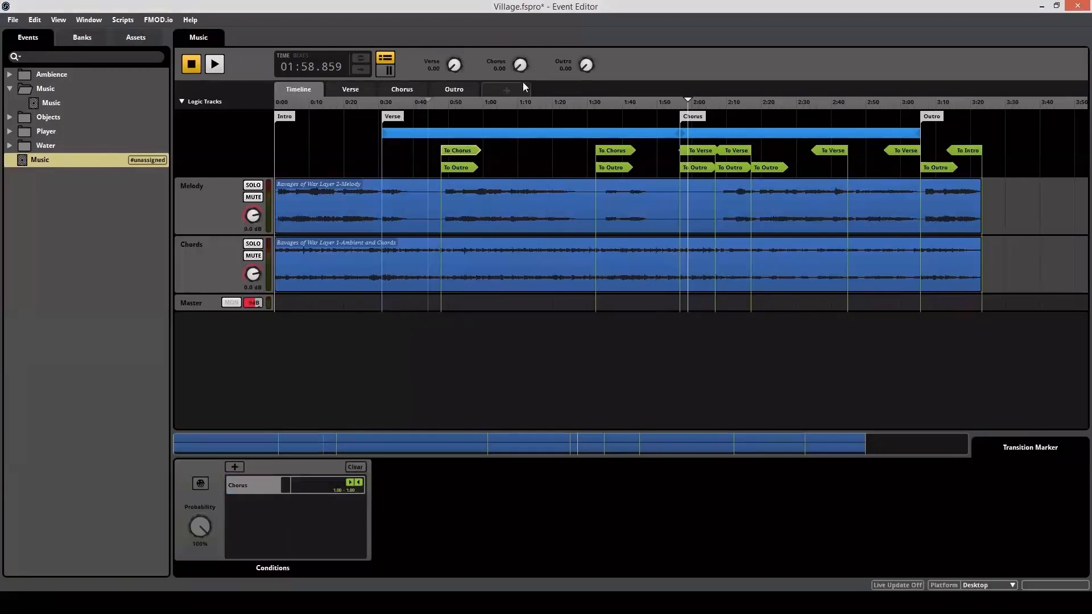
pyautogui.moveTo(520, 67); pyautogui.dragTo(519, 40)
pyautogui.moveTo(519, 57); pyautogui.dragTo(521, 68)
# Add a parameter condition to the To Outro transition below the first To Chorus marker
pyautogui.click(460, 169)
pyautogui.moveTo(587, 67)
pyautogui.mouseDown()
pyautogui.moveTo(586, 57)
pyautogui.moveTo(587, 68)
pyautogui.mouseUp()
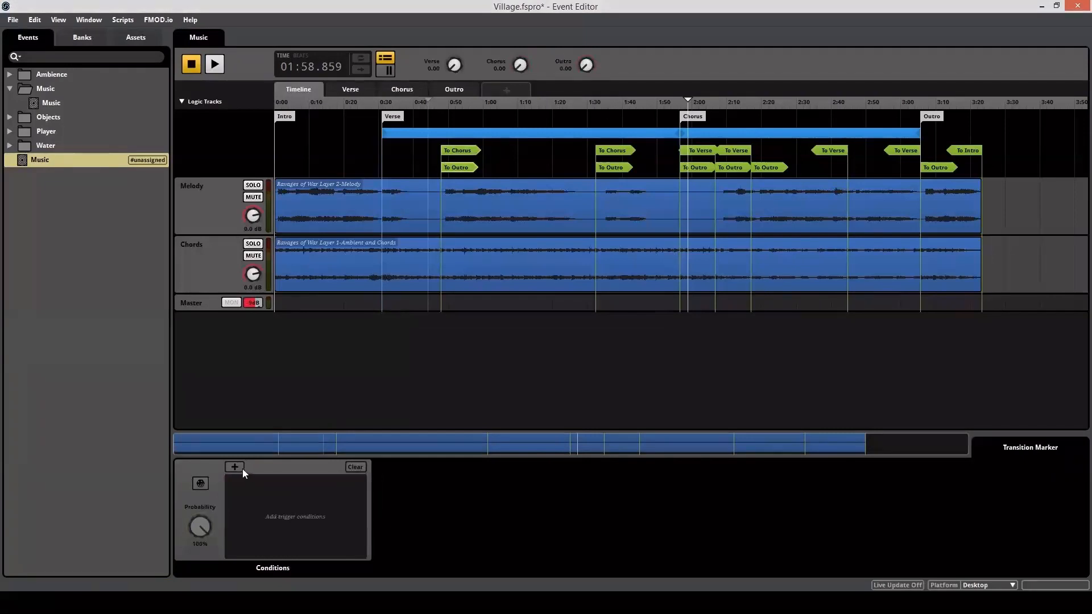
pyautogui.click(240, 468)
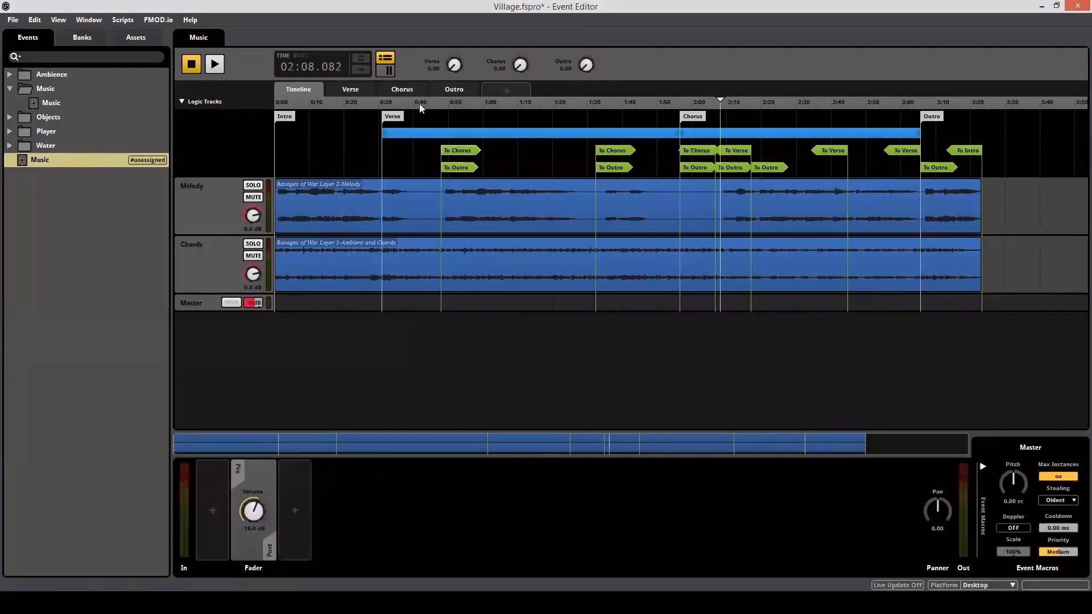
# Test the transition to Outro by setting the Outro parameter to 1.00 and playing the event from about 0:41
pyautogui.click(417, 104)
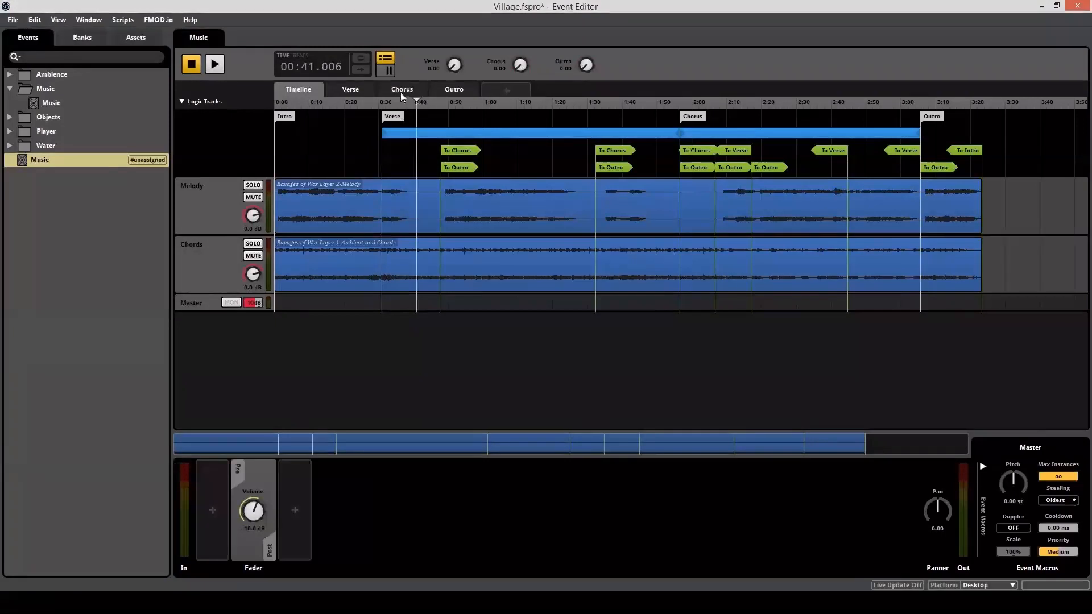
pyautogui.moveTo(586, 64); pyautogui.dragTo(583, 54)
pyautogui.press('space')
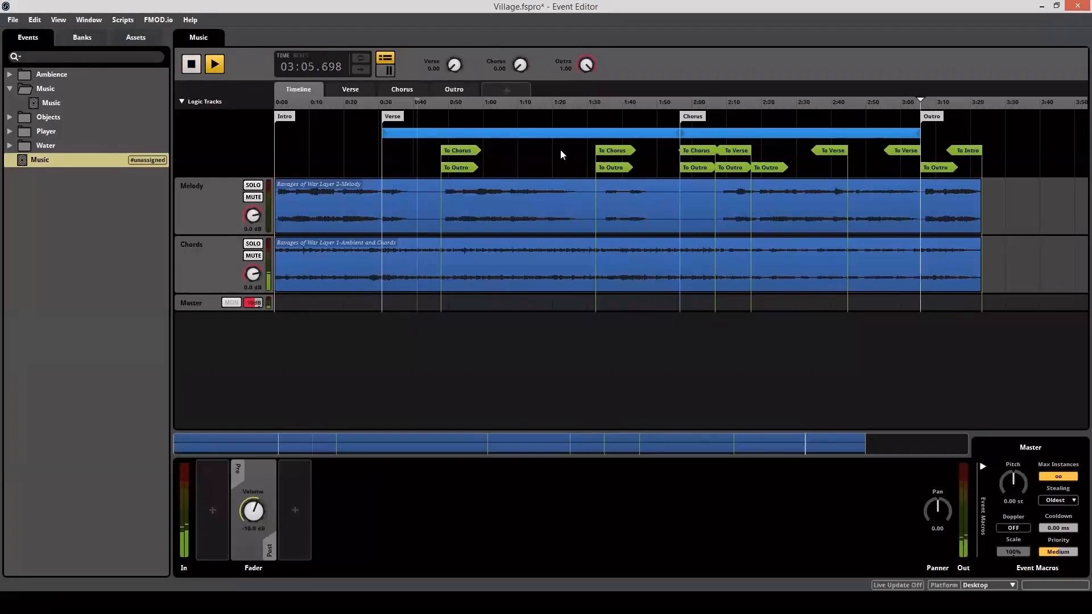
pyautogui.press('space')
pyautogui.click(532, 133)
pyautogui.click(530, 172)
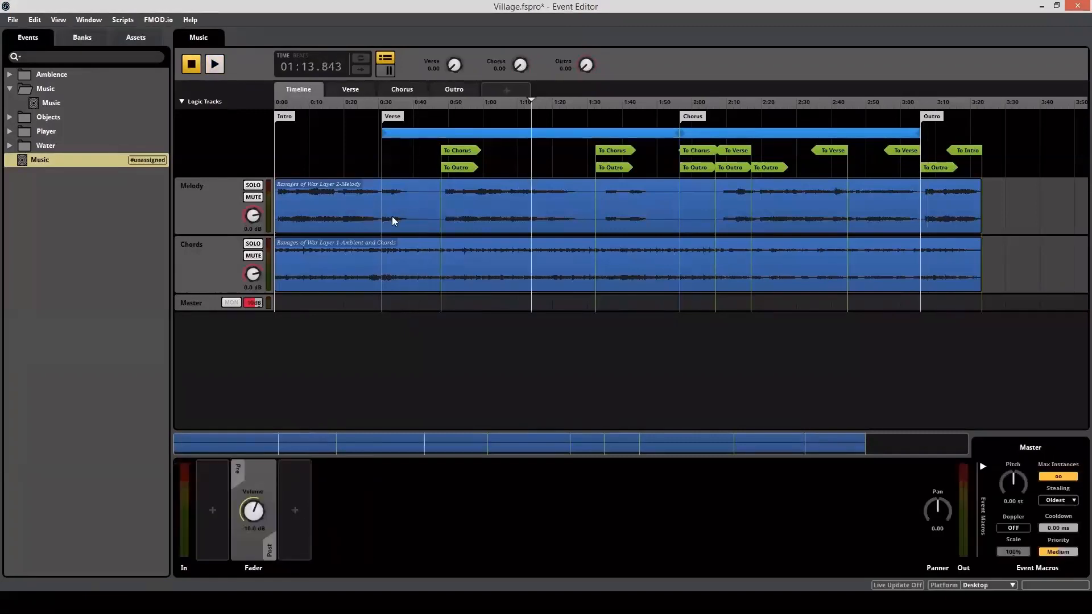
# Add a parameter named MelodyIn with a range of 0 to 1 for the Melody track
pyautogui.click(355, 213)
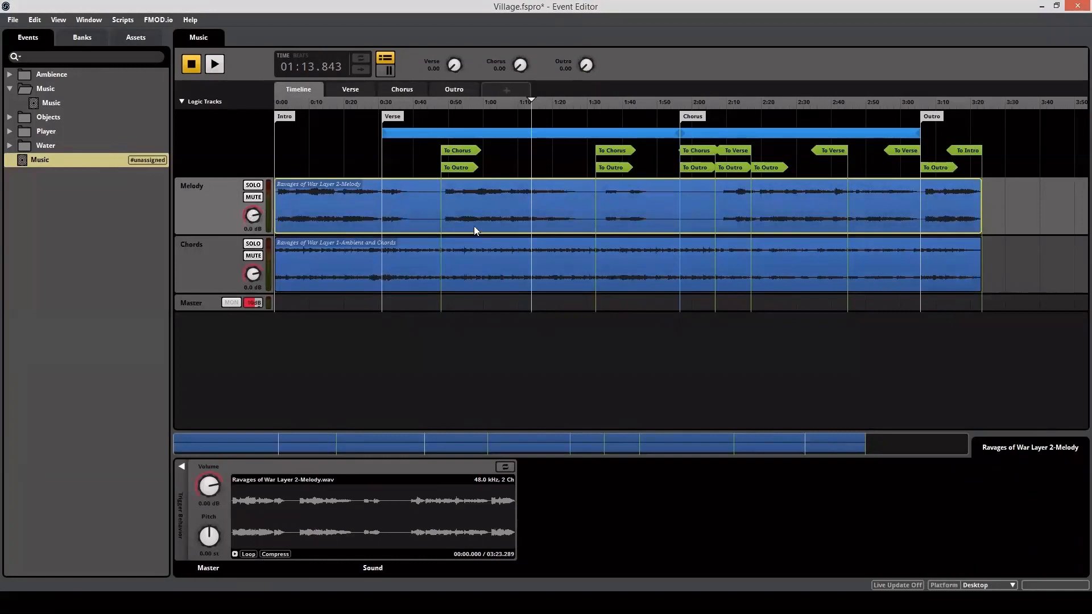
pyautogui.click(499, 93)
pyautogui.click(503, 92)
pyautogui.write('MelodyIn')
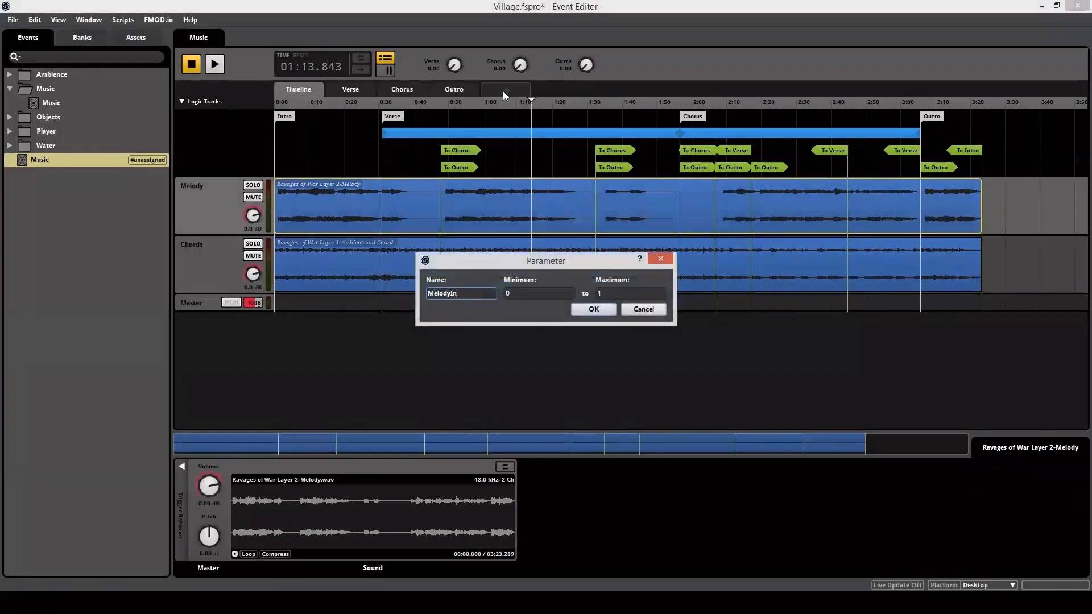
pyautogui.press('Return')
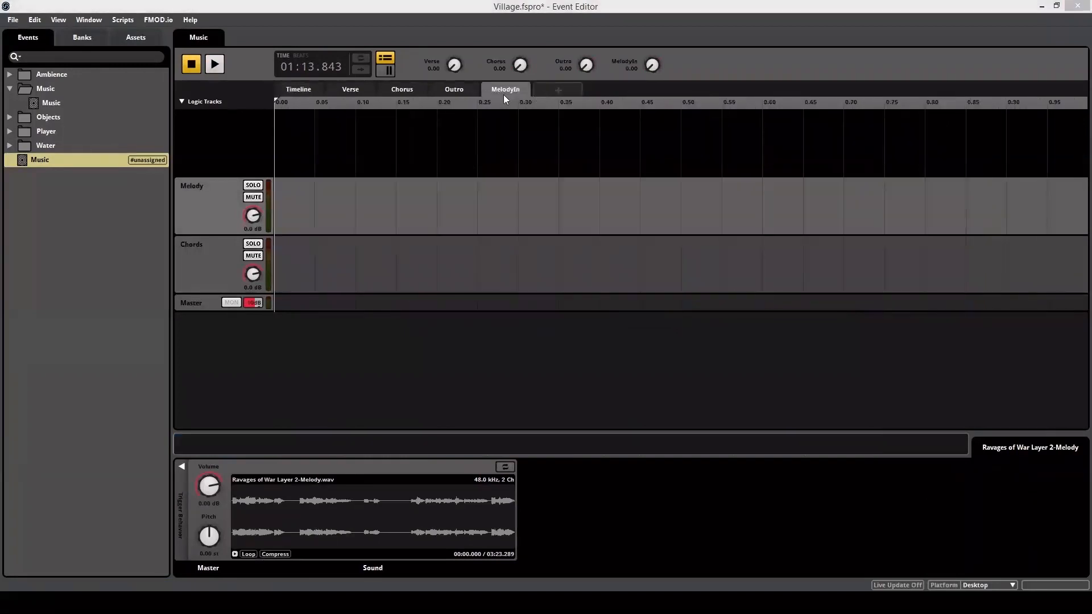
# Automate the Melody track's volume against MelodyIn, rising from -80 dB at 0 to 0 dB at 1
pyautogui.click(301, 92)
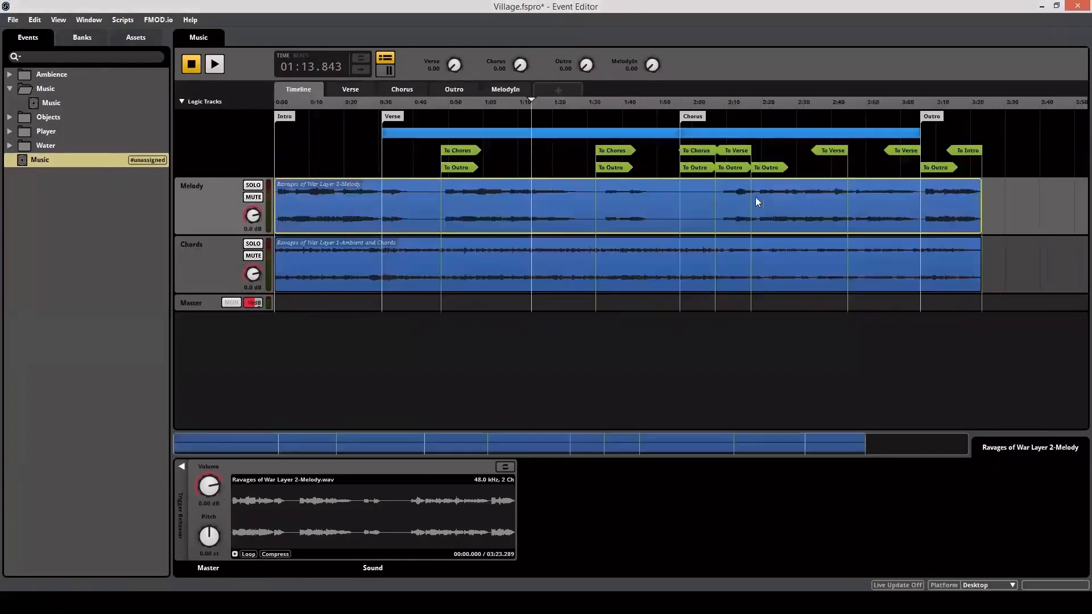
pyautogui.rightClick(254, 216)
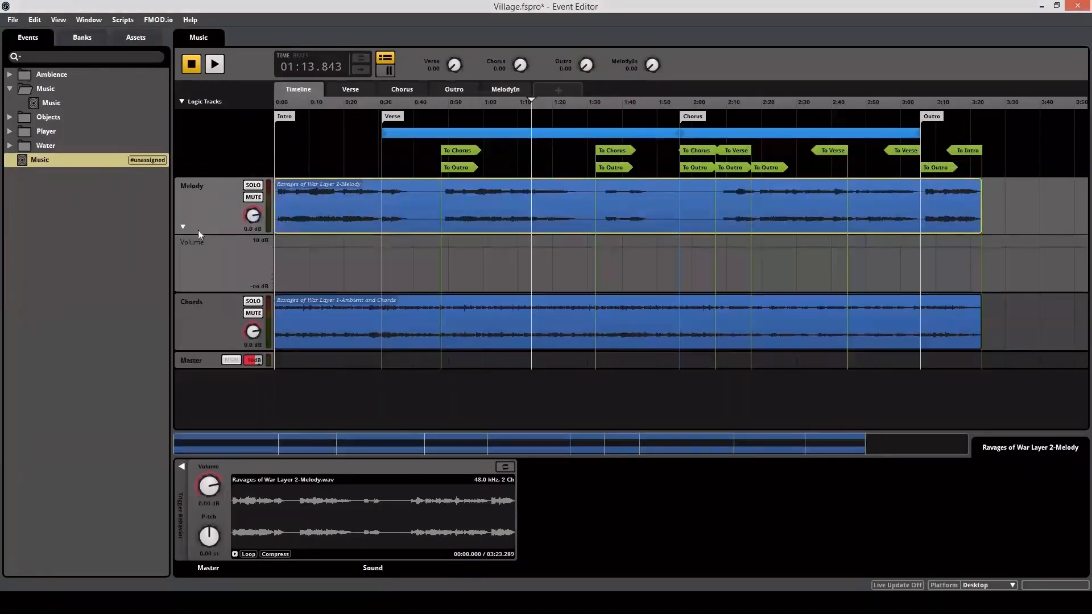
pyautogui.click(522, 91)
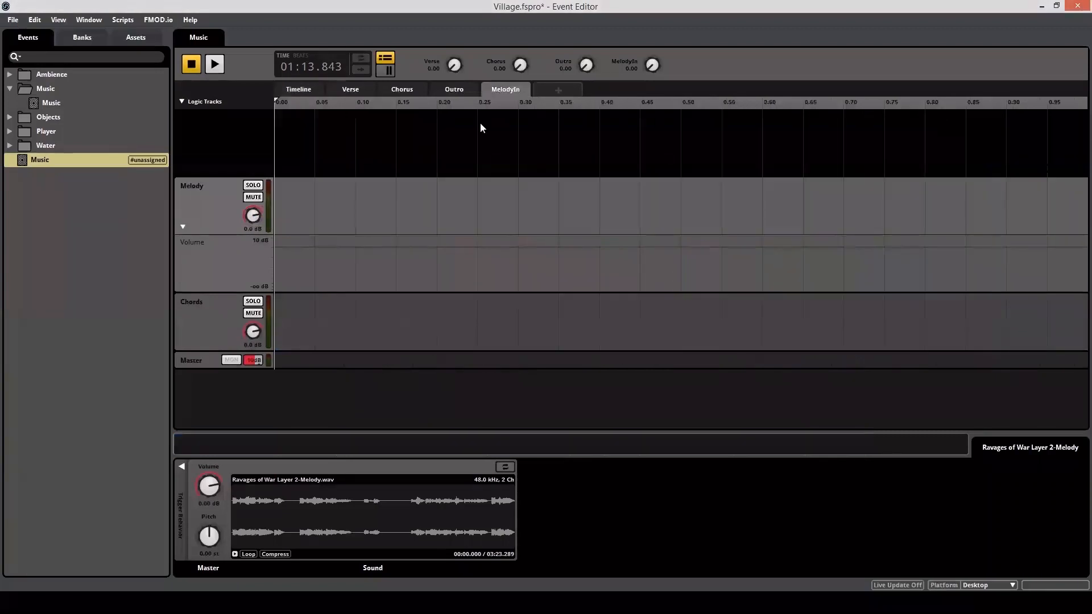
pyautogui.click(281, 246)
pyautogui.moveTo(270, 248); pyautogui.dragTo(271, 299)
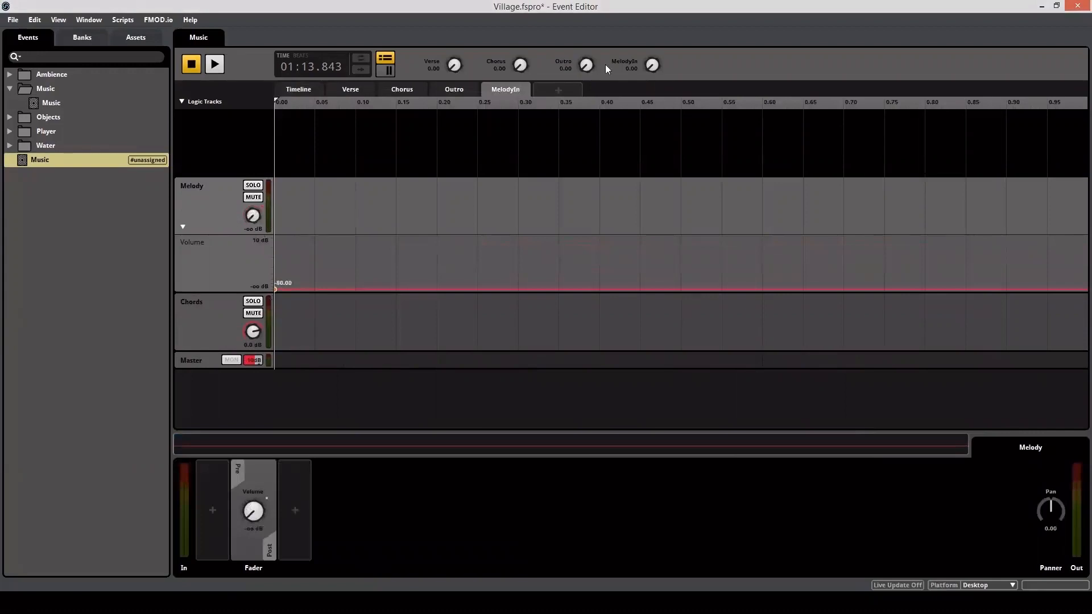
pyautogui.moveTo(280, 104); pyautogui.dragTo(312, 99)
pyautogui.click(1079, 287)
pyautogui.moveTo(1080, 287); pyautogui.dragTo(1086, 247)
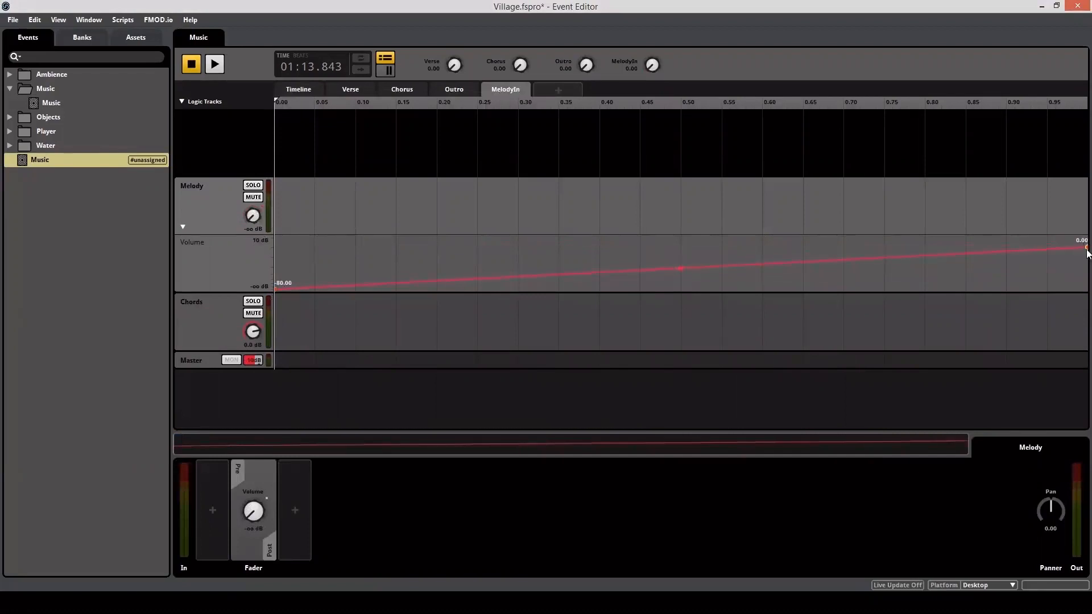
# Test the melody fade by playing the timeline from about 0:11 and raising MelodyIn to 1.00
pyautogui.click(301, 90)
pyautogui.click(317, 103)
pyautogui.press('space')
pyautogui.moveTo(654, 70); pyautogui.dragTo(654, 34)
pyautogui.press('space')
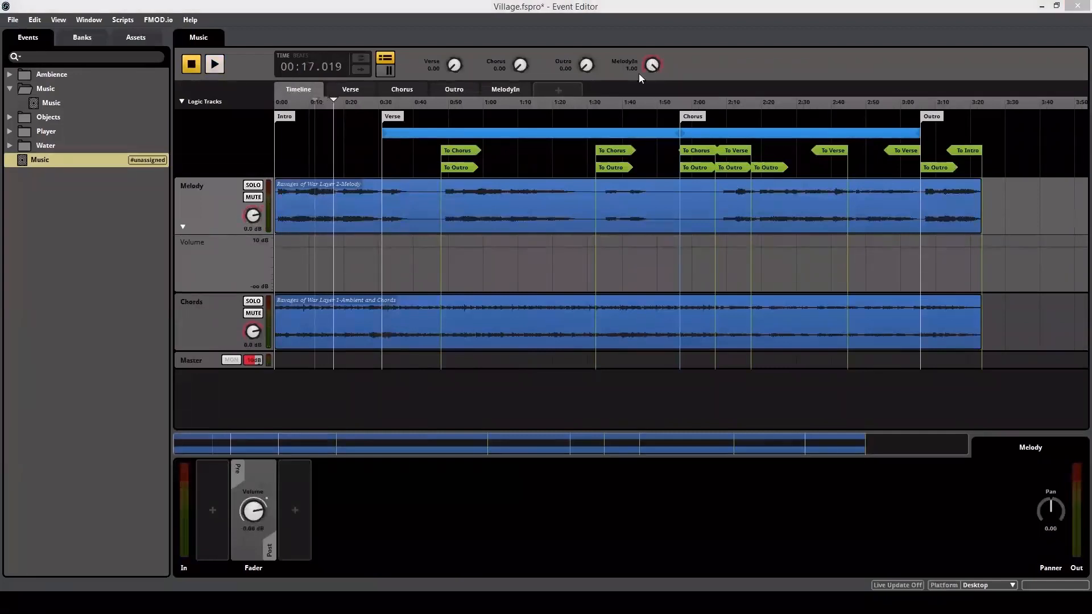
pyautogui.moveTo(644, 73); pyautogui.dragTo(644, 73)
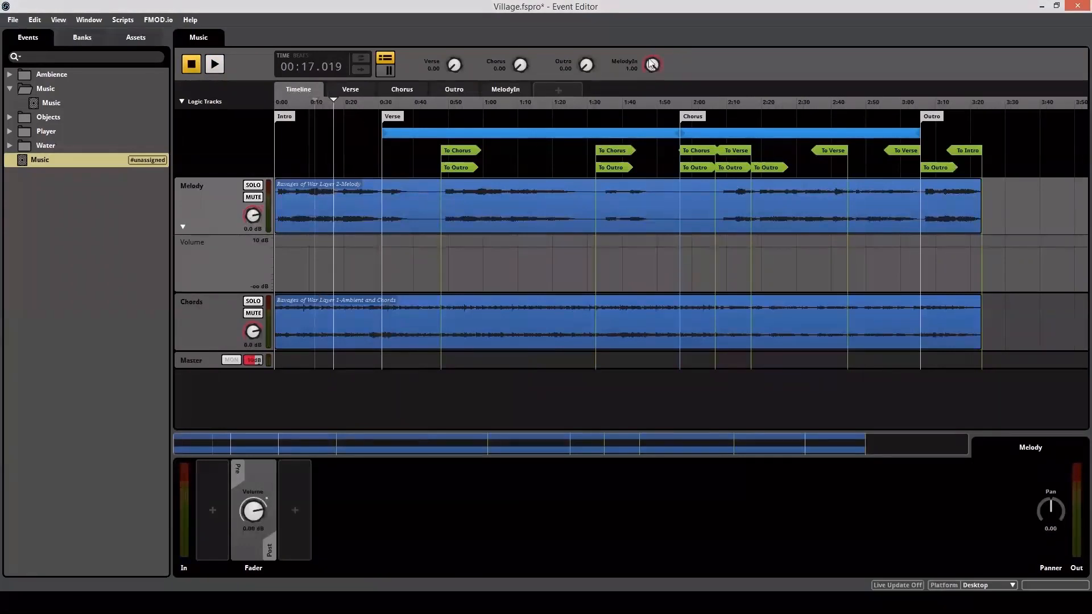
# Set the MelodyIn parameter's seek speed to about 0.33/s and return to the timeline
pyautogui.click(507, 88)
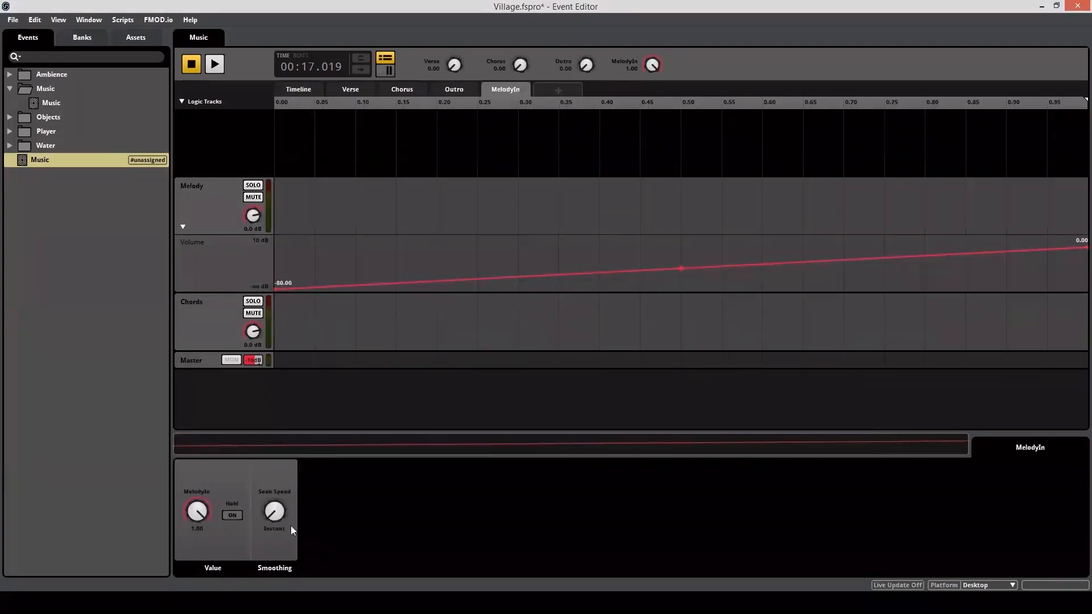
pyautogui.moveTo(277, 517); pyautogui.dragTo(276, 541)
pyautogui.click(301, 90)
# Play the event while setting MelodyIn to 0 and back to 1 to hear the smoothed melody fade
pyautogui.press('space')
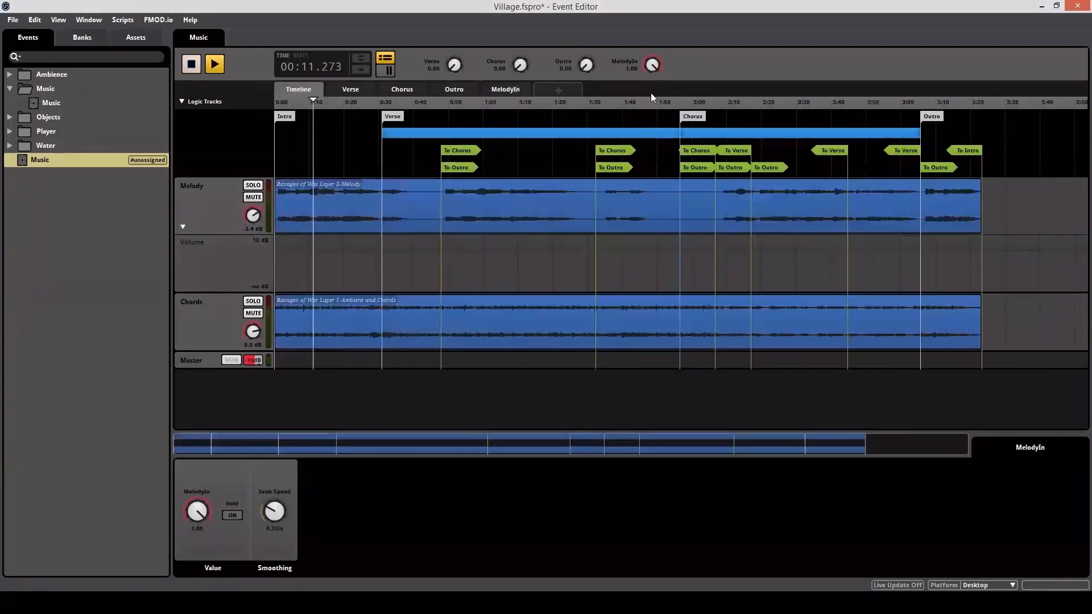
pyautogui.click(633, 69)
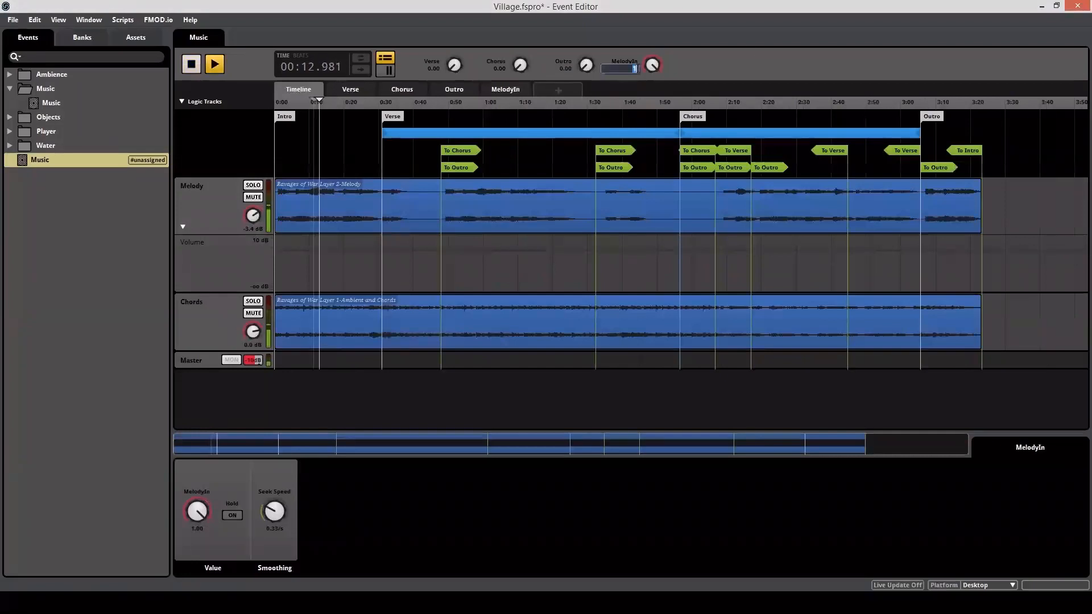
pyautogui.write('0')
pyautogui.press('Return')
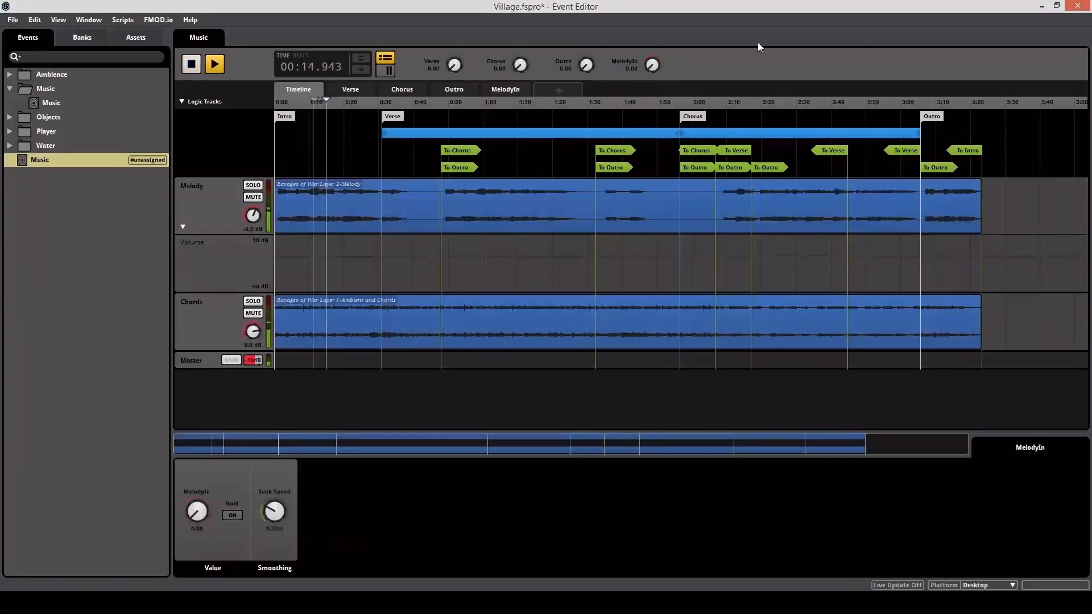
pyautogui.click(631, 68)
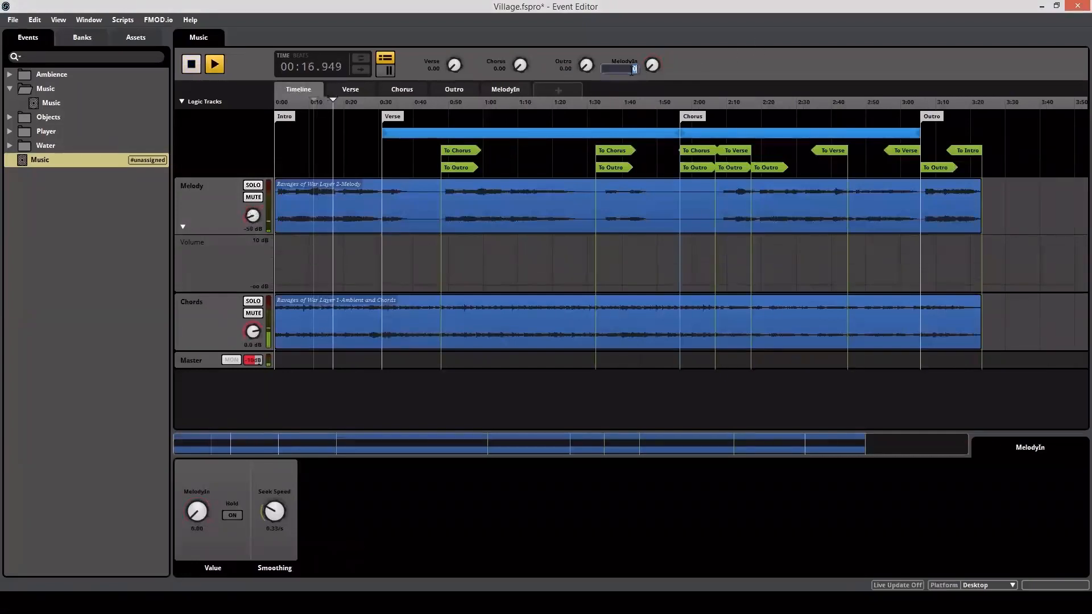
pyautogui.write('1')
pyautogui.press('Return')
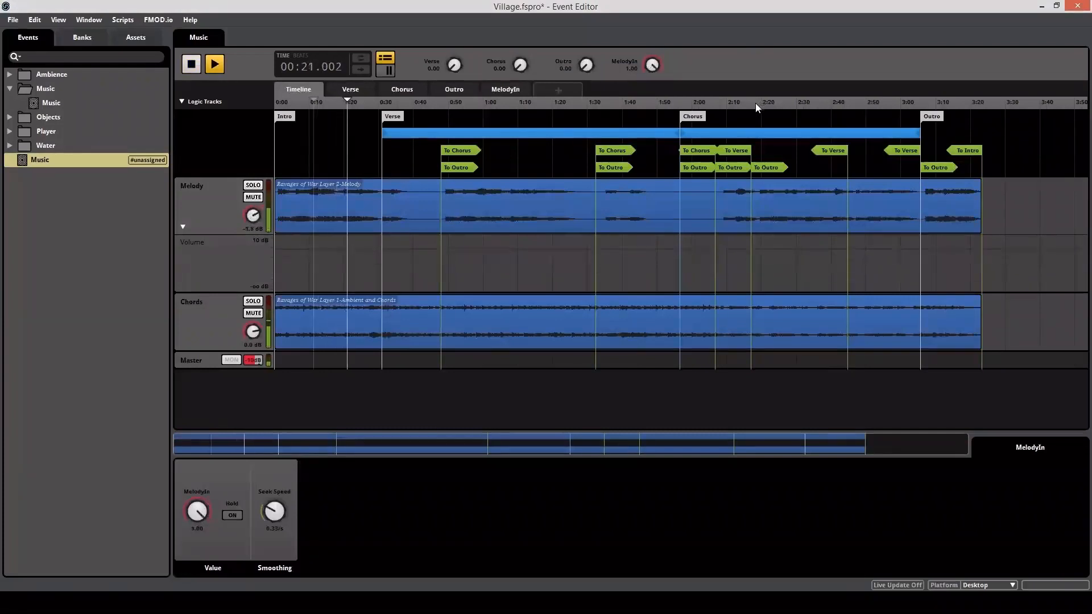
pyautogui.press('space')
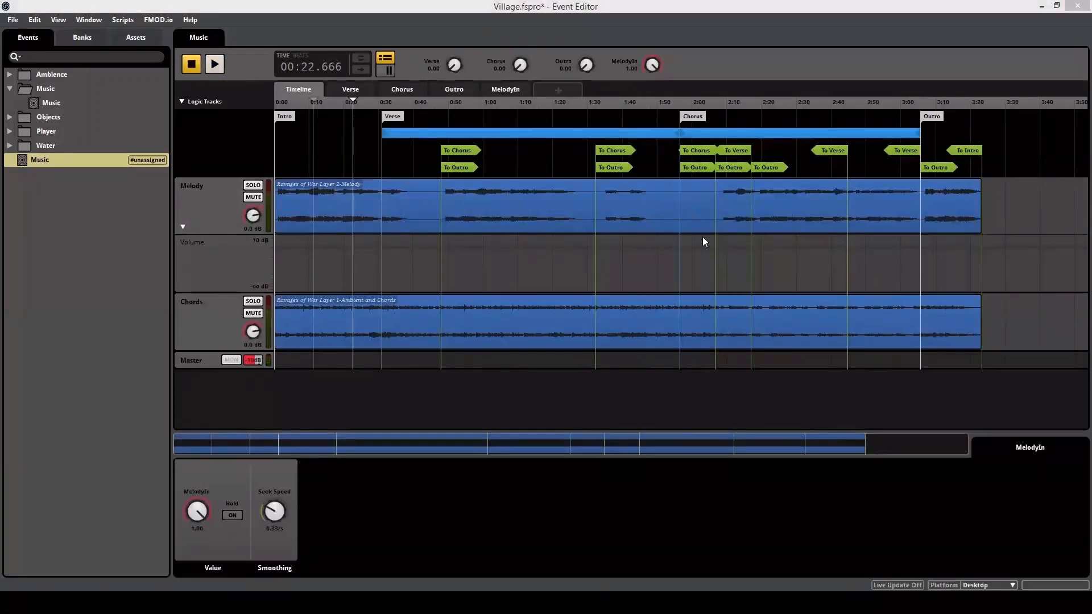
pyautogui.press('space')
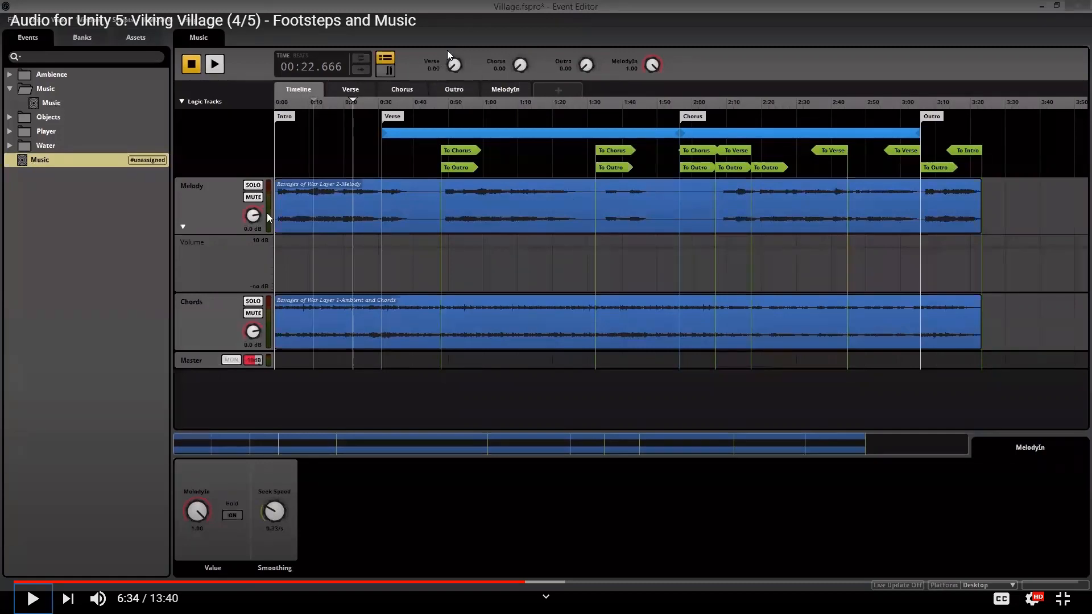
pyautogui.click(392, 305)
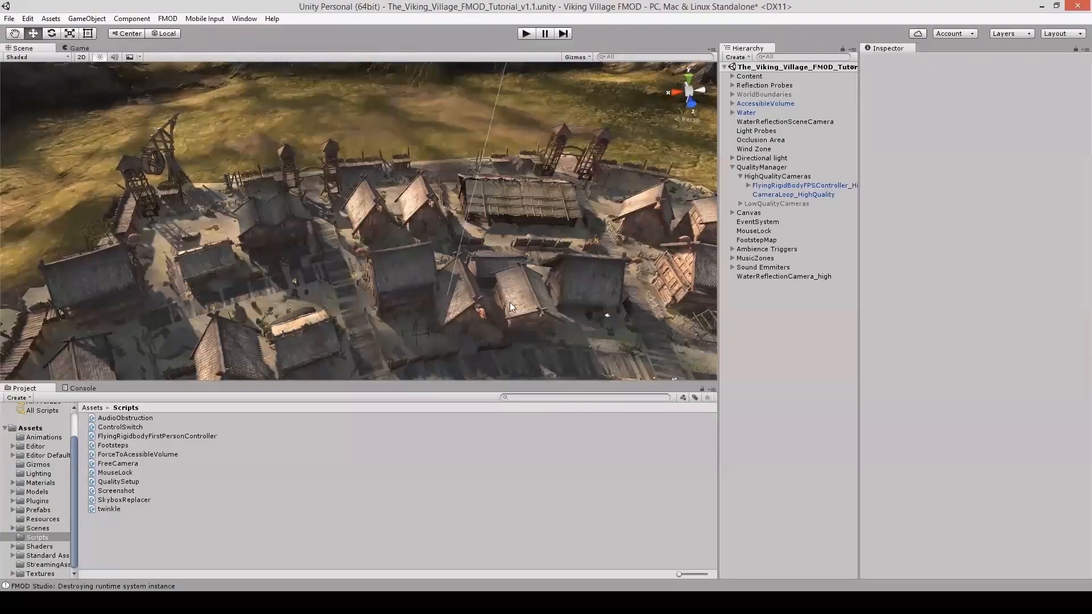
# Add an FMOD Studio Event Emitter to the high-quality FlyingRigidBodyFPSController and set its Play Event to Object Start
pyautogui.click(806, 186)
pyautogui.click(954, 461)
pyautogui.write('fmod')
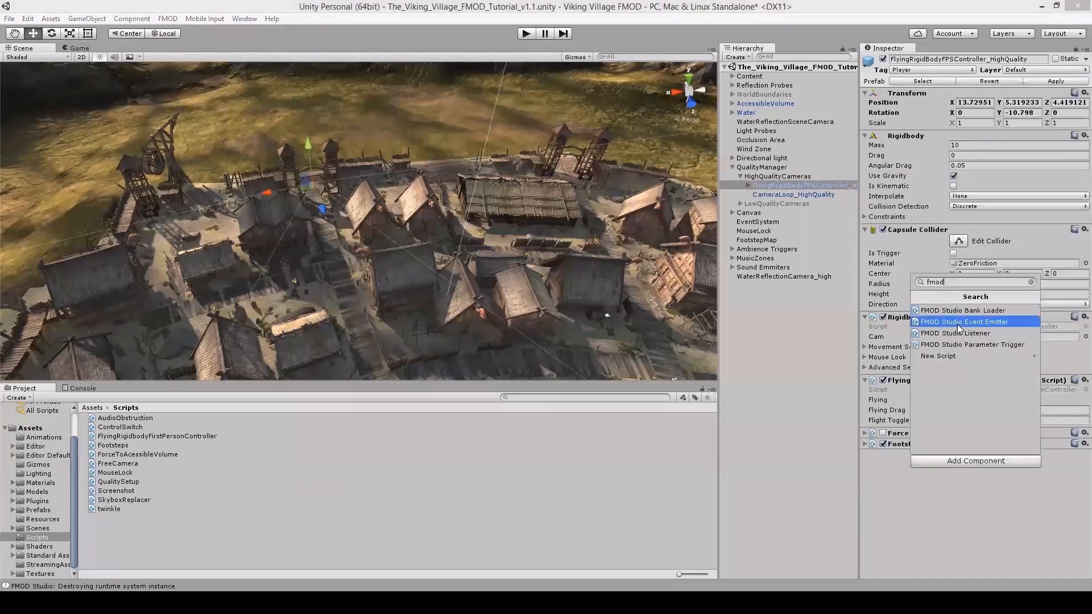
pyautogui.click(957, 323)
pyautogui.click(974, 463)
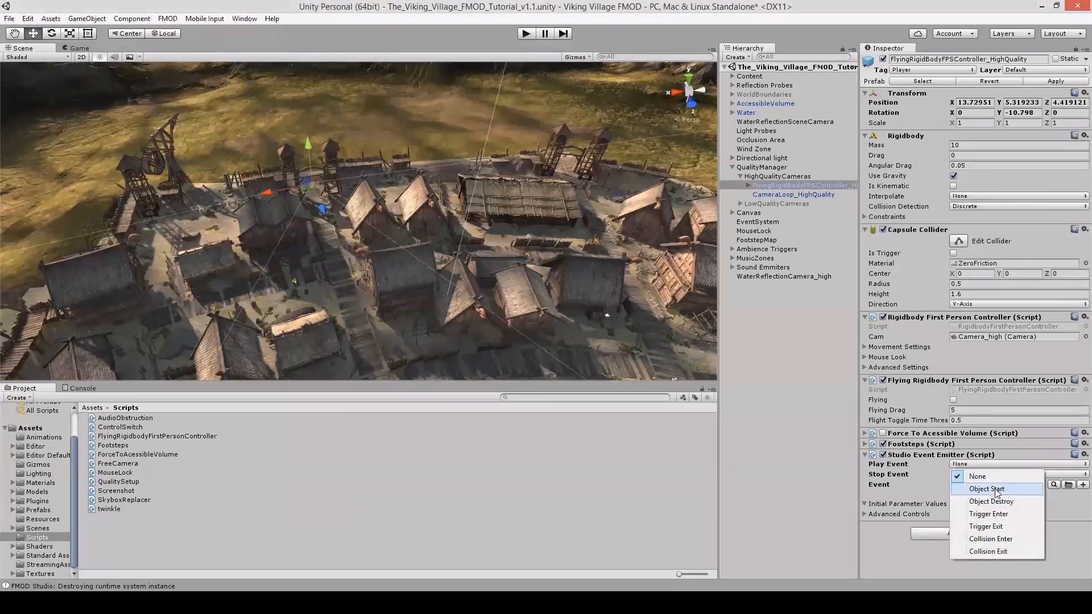
pyautogui.click(997, 490)
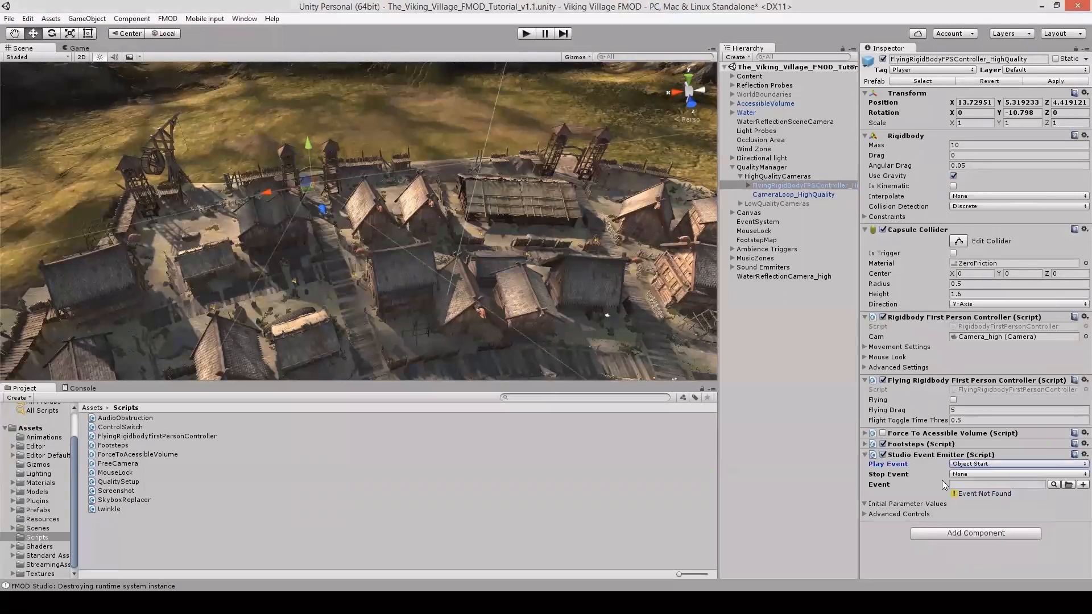
# Assign event:/Music/Music to the player's emitter and override the initial MelodyIn parameter with its maximum value
pyautogui.click(1053, 484)
pyautogui.click(988, 297)
pyautogui.click(1003, 309)
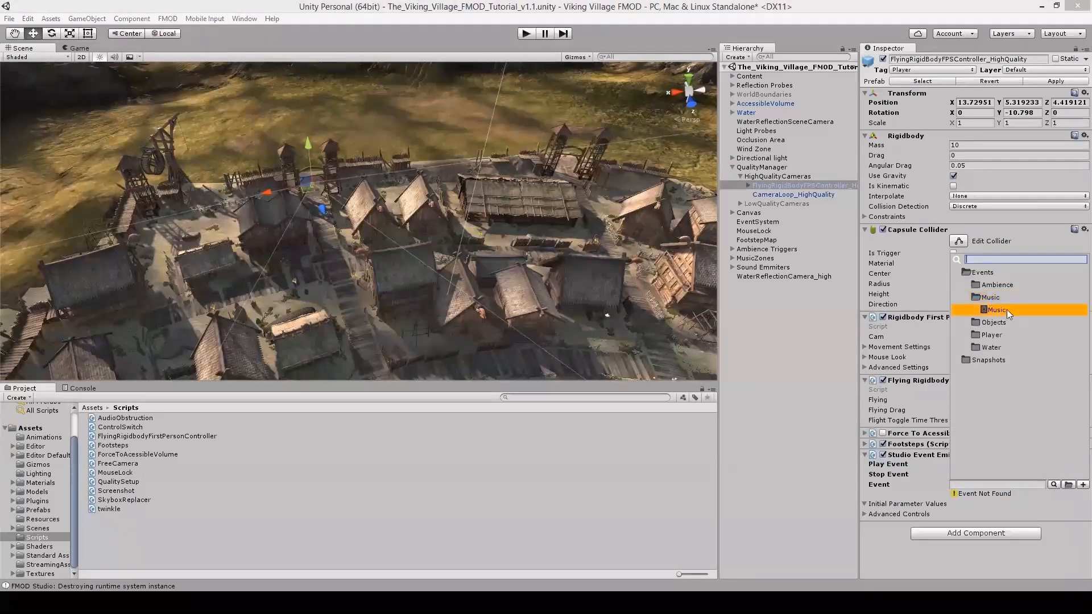
pyautogui.doubleClick(1007, 309)
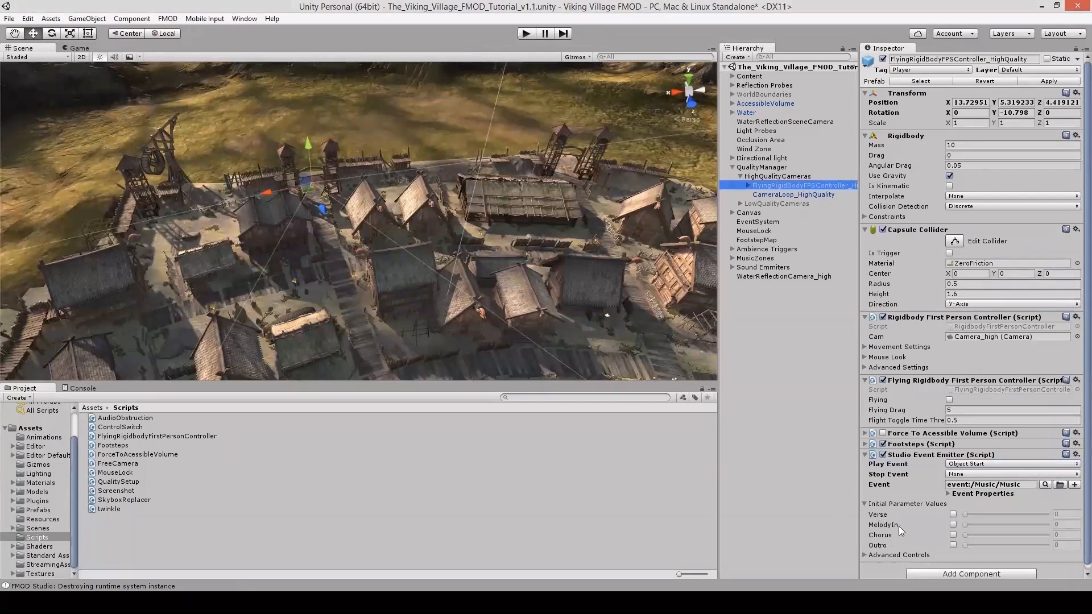
pyautogui.click(954, 524)
pyautogui.moveTo(964, 525); pyautogui.dragTo(1077, 524)
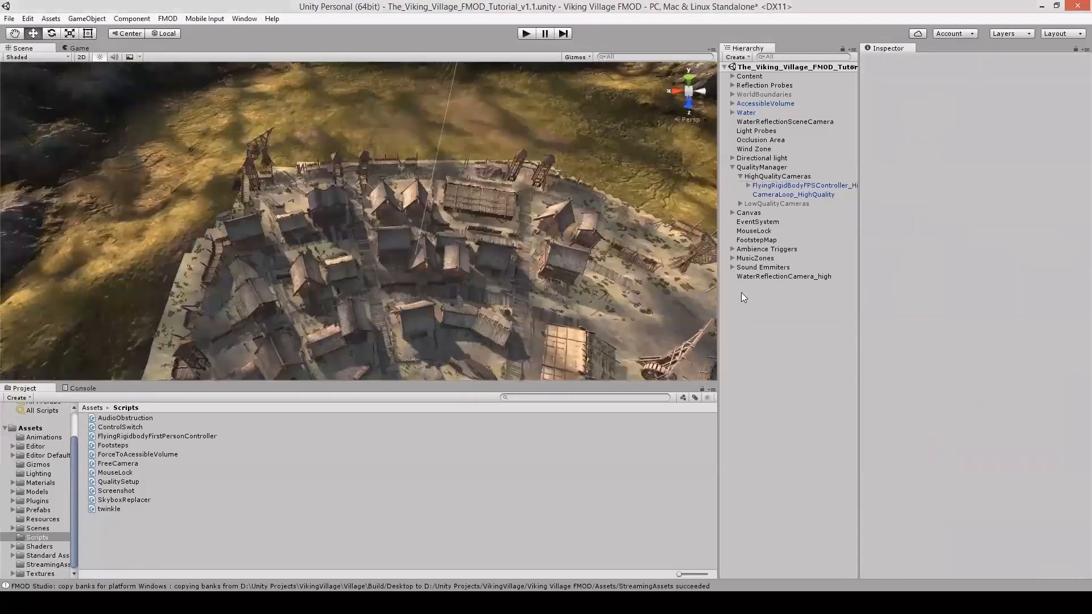
# Create a cube in the scene and remove its mesh filter and Mesh Renderer, keeping the Box Collider
pyautogui.rightClick(732, 290)
pyautogui.moveTo(781, 400)
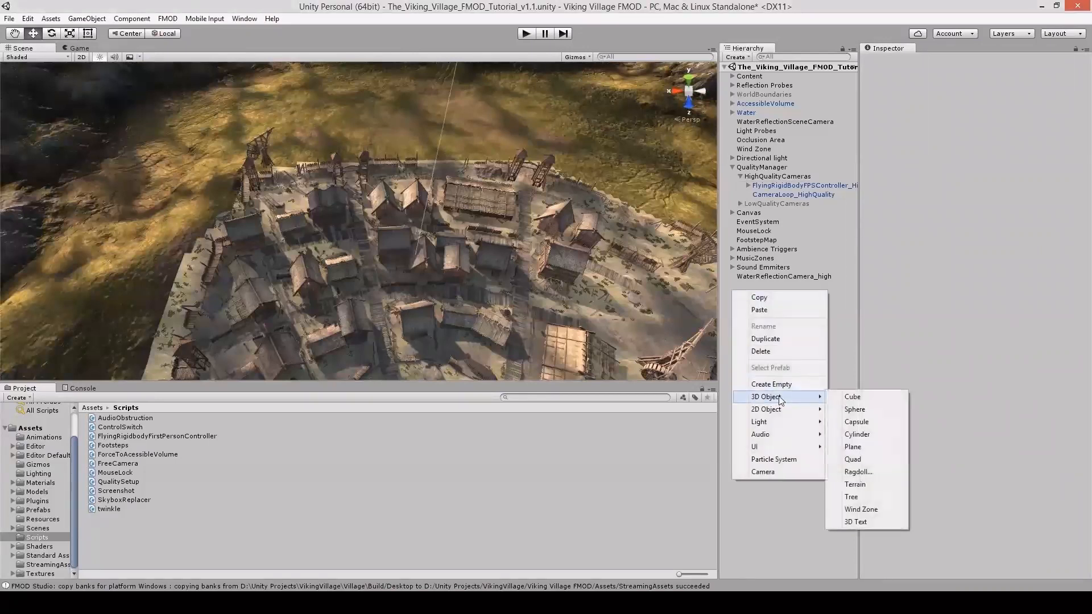
pyautogui.click(851, 398)
pyautogui.click(1085, 124)
pyautogui.click(1065, 152)
pyautogui.click(1085, 191)
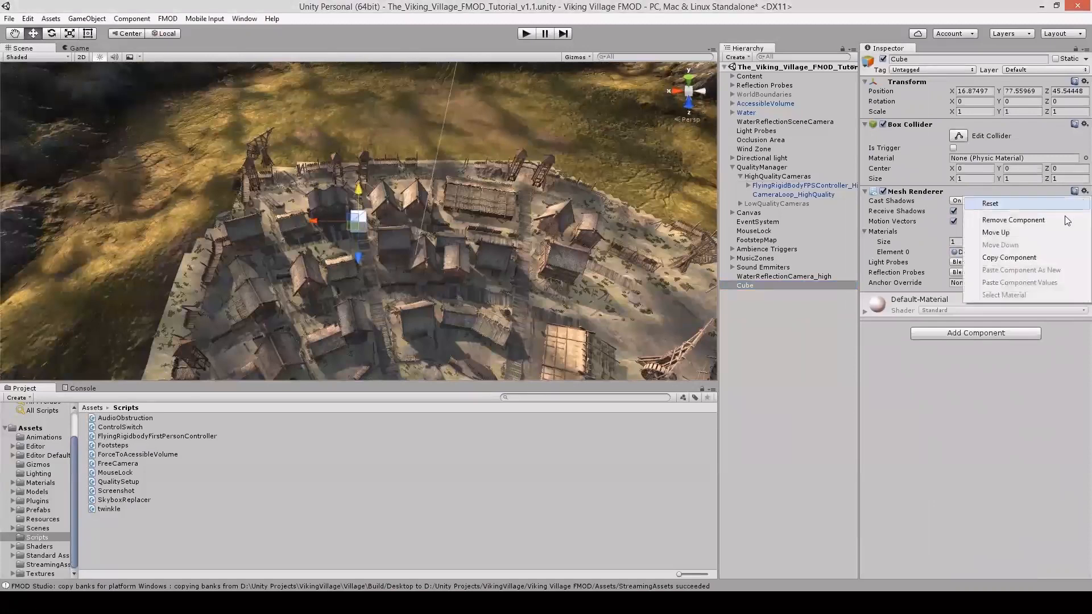
pyautogui.click(1067, 220)
# Scale the cube to 30 × 10 × 30 and position it over the village houses at about -0.26, 7.3, -21.6
pyautogui.moveTo(378, 273); pyautogui.dragTo(423, 273)
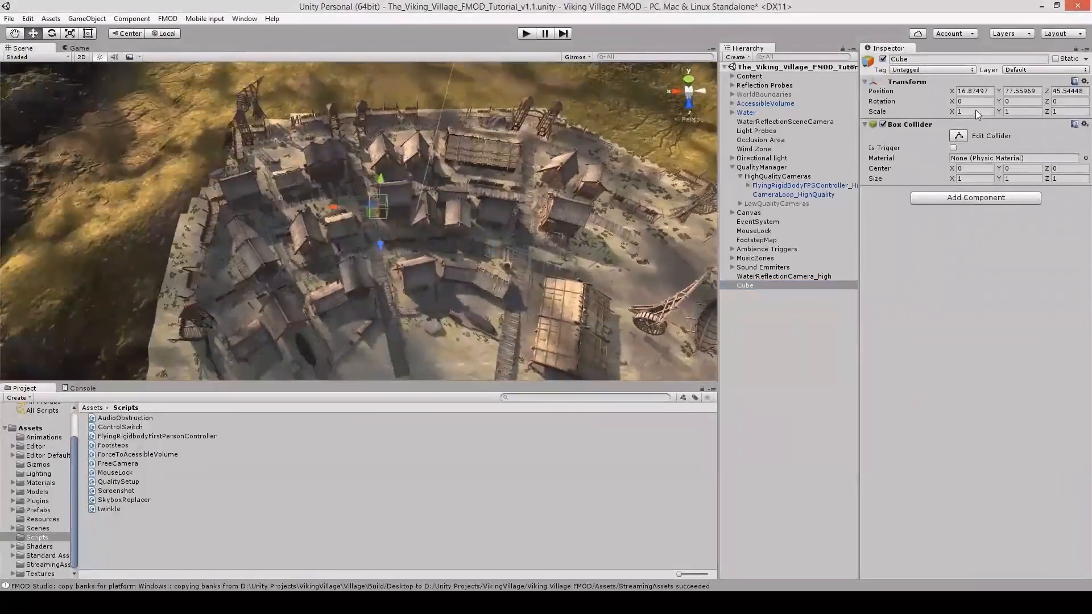
pyautogui.click(977, 111)
pyautogui.write('30')
pyautogui.press('Tab')
pyautogui.write('10')
pyautogui.press('Tab')
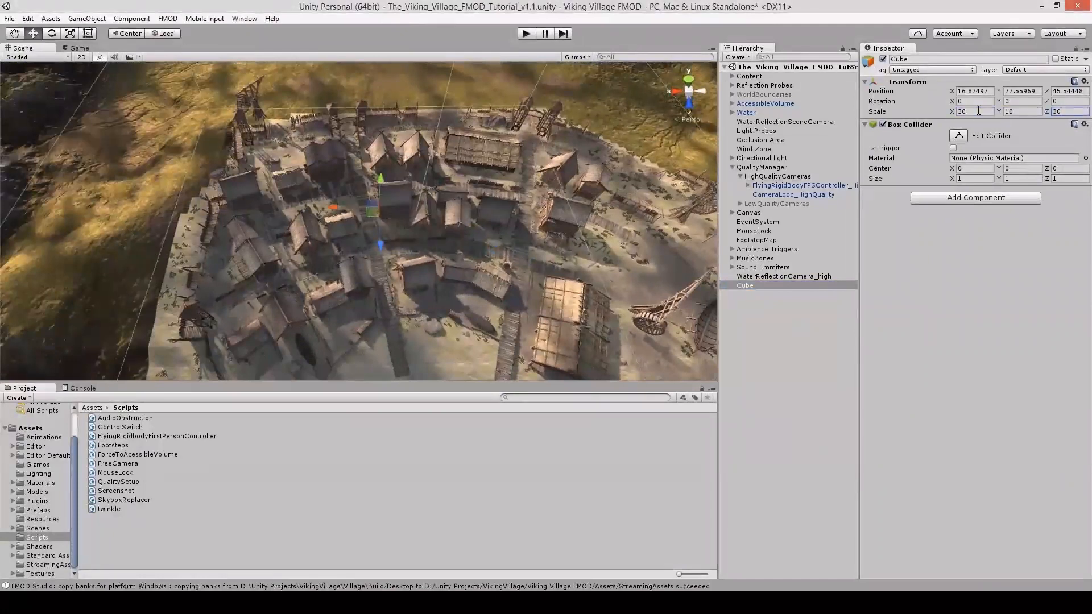
pyautogui.write('30')
pyautogui.press('Return')
pyautogui.press('alt')
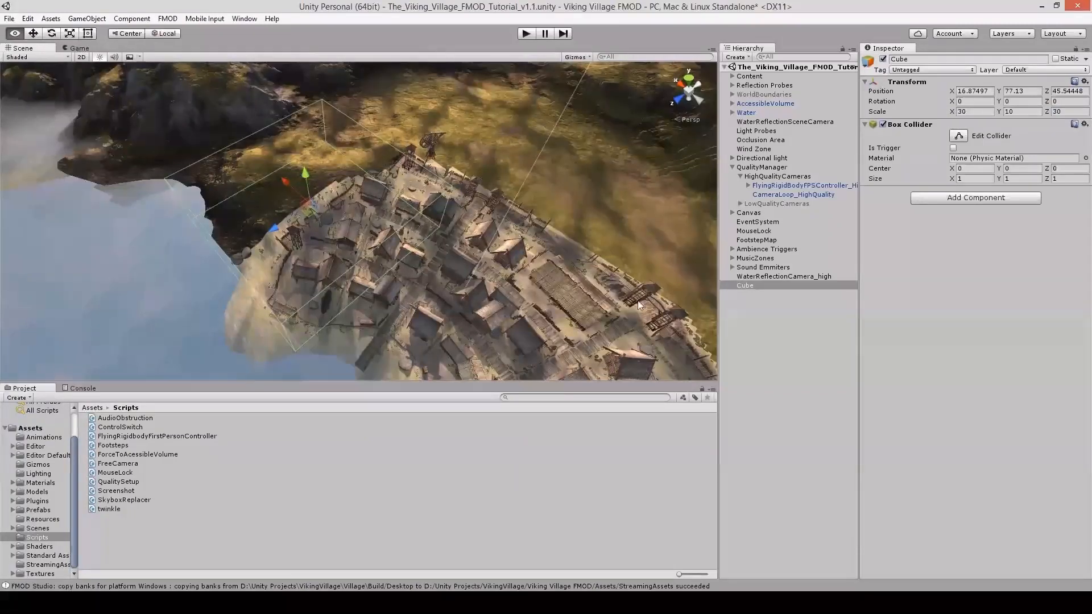
pyautogui.moveTo(329, 219); pyautogui.dragTo(382, 228)
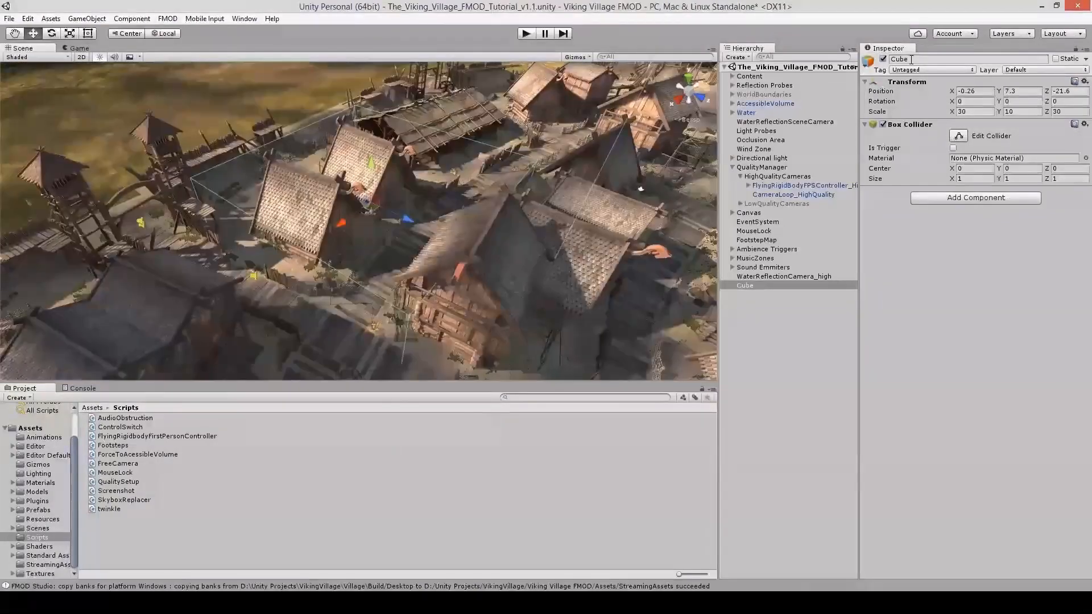
# Rename the cube ChorusMusicTrigger and make its Box Collider a trigger
pyautogui.click(912, 59)
pyautogui.write('ChorusMusicTrigger')
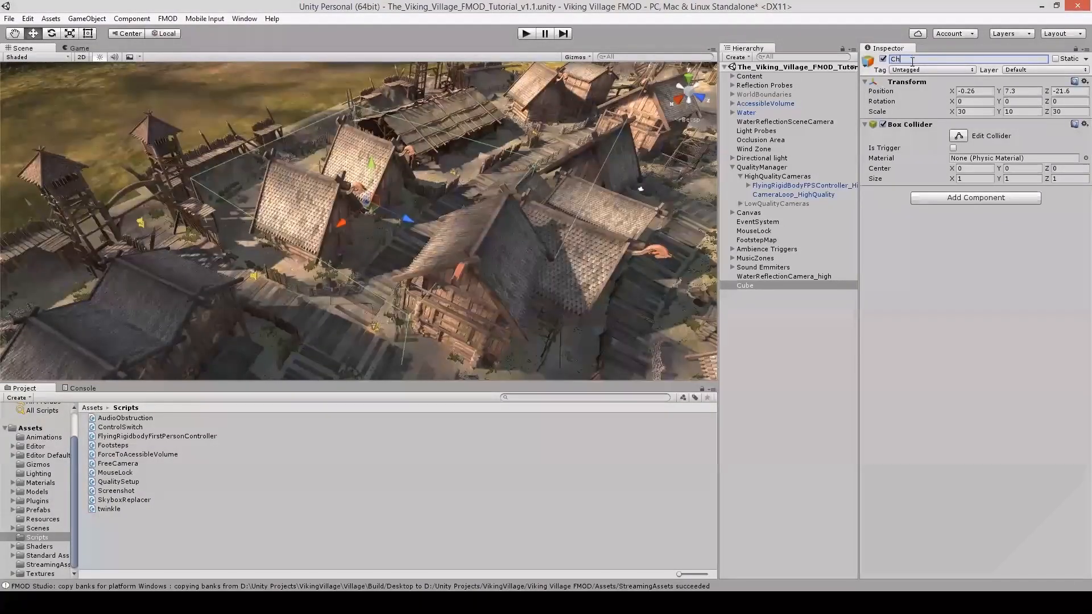
pyautogui.press('Return')
pyautogui.click(954, 148)
# Add an FMOD Studio Parameter Trigger to ChorusMusicTrigger and target the high-quality FlyingRigidBodyFPSController's event emitter
pyautogui.moveTo(652, 236); pyautogui.dragTo(657, 225)
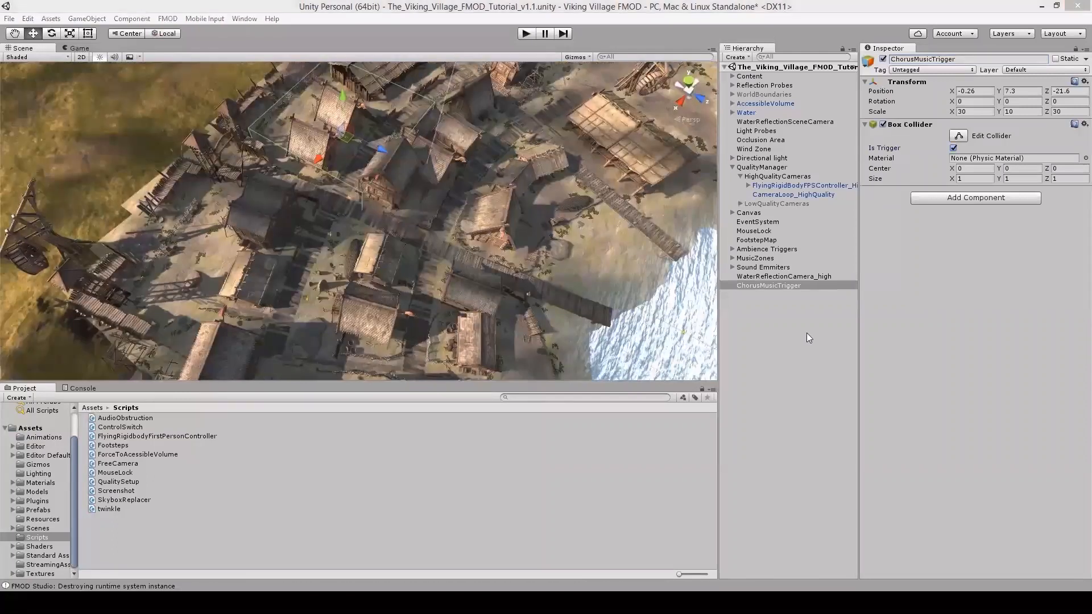
pyautogui.click(1023, 201)
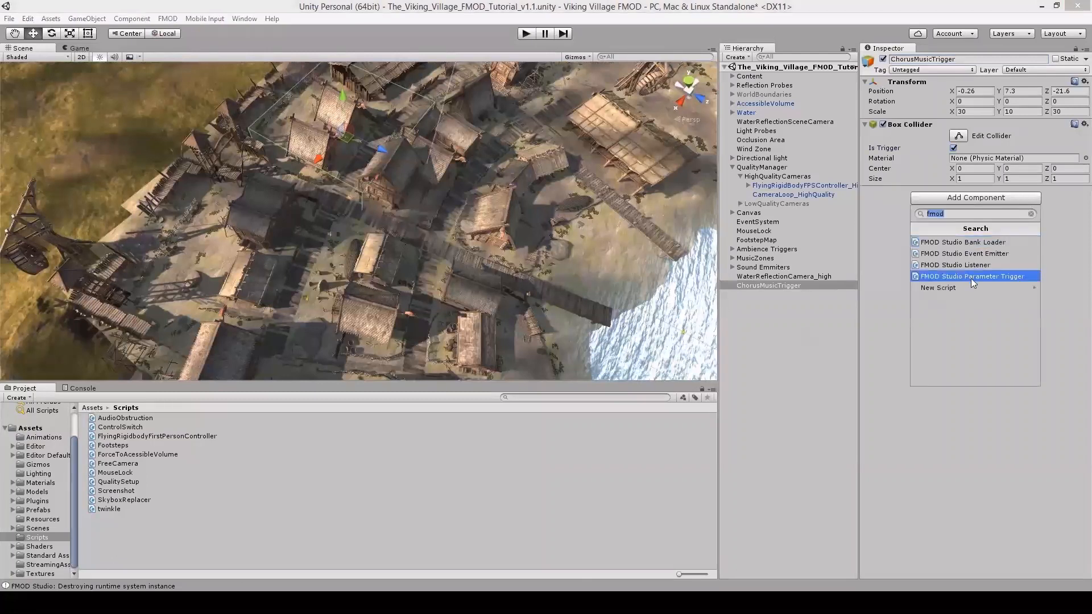
pyautogui.click(1014, 276)
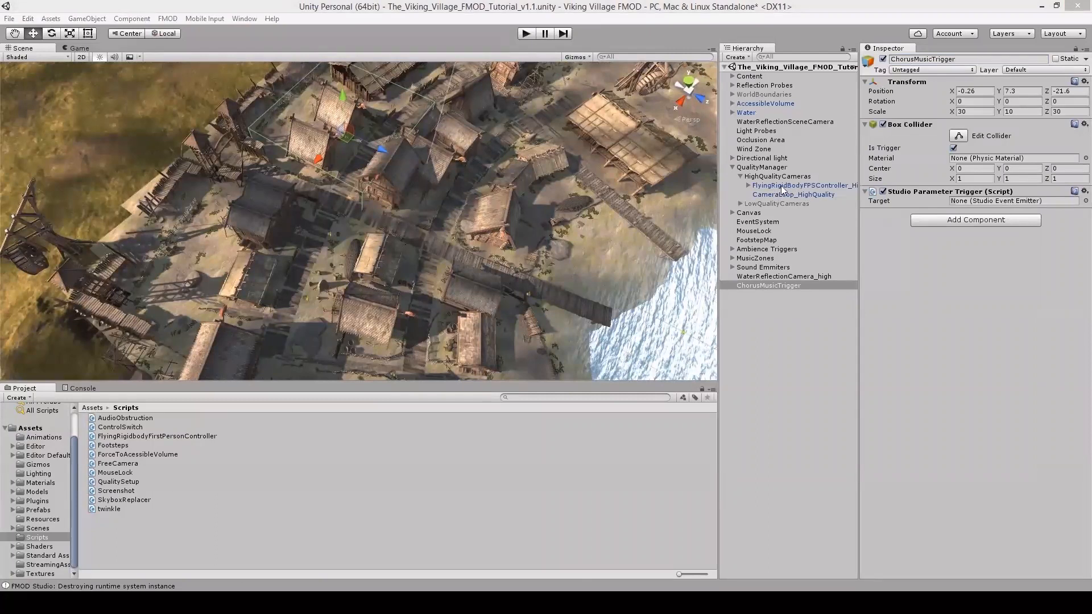
pyautogui.moveTo(783, 194); pyautogui.dragTo(992, 202)
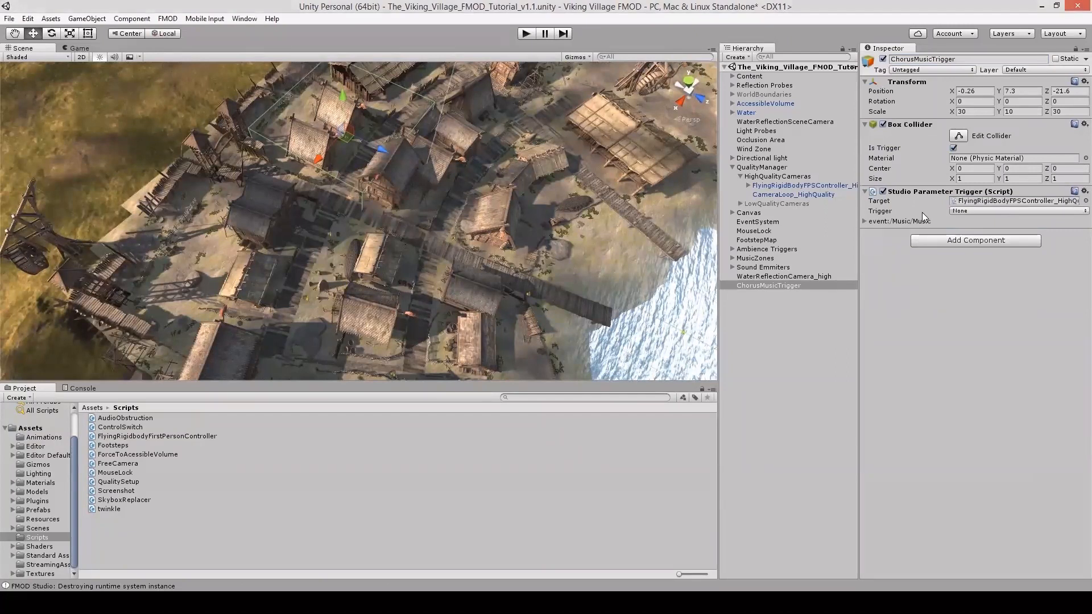
# Set the parameter trigger to fire on Trigger Enter with the collision tag Player
pyautogui.click(961, 211)
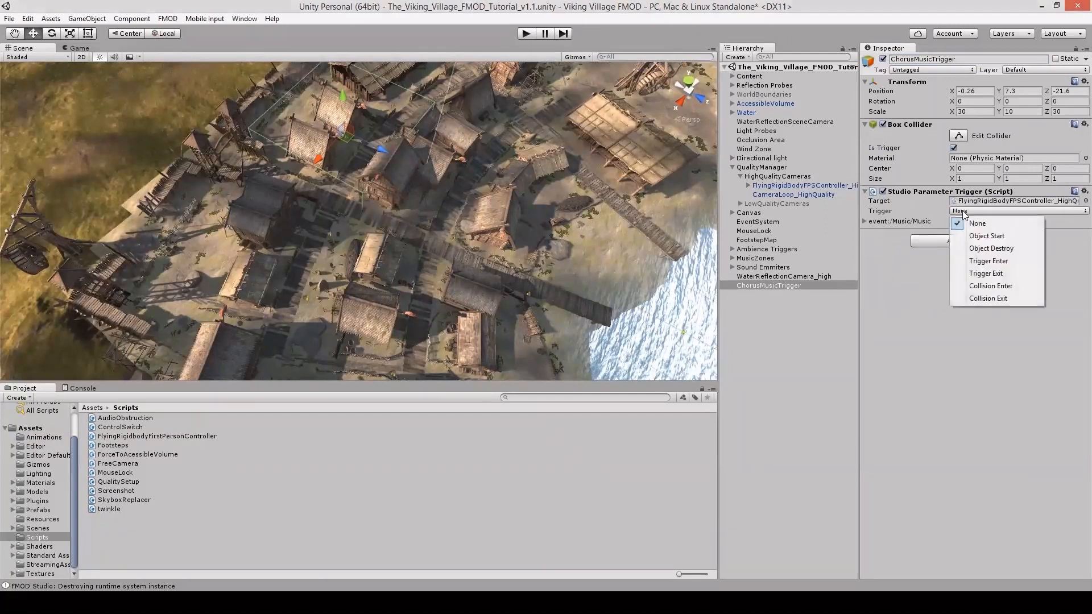
pyautogui.click(986, 262)
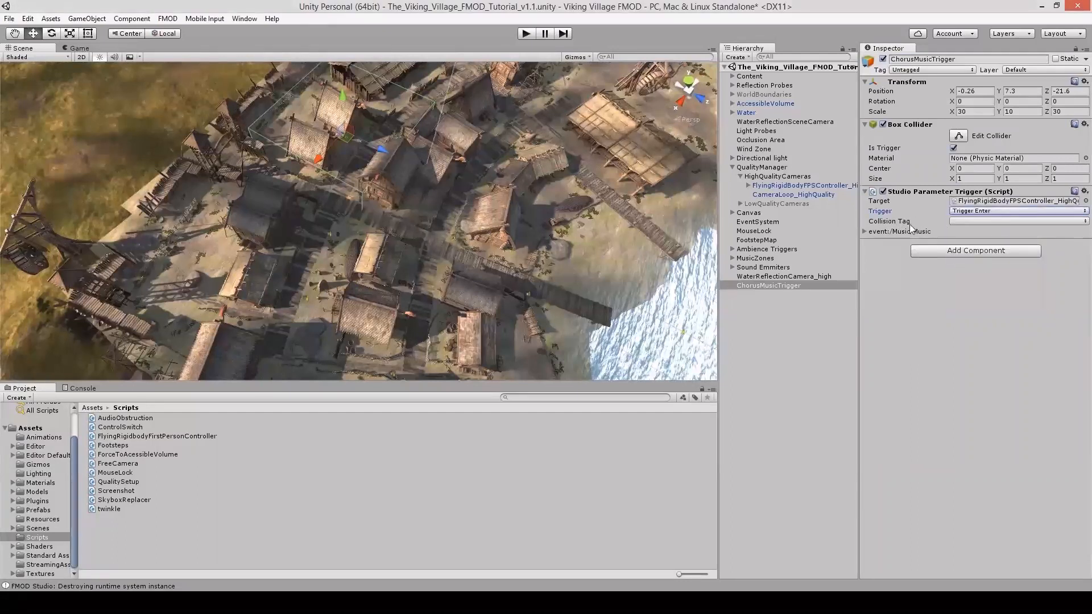
pyautogui.click(902, 71)
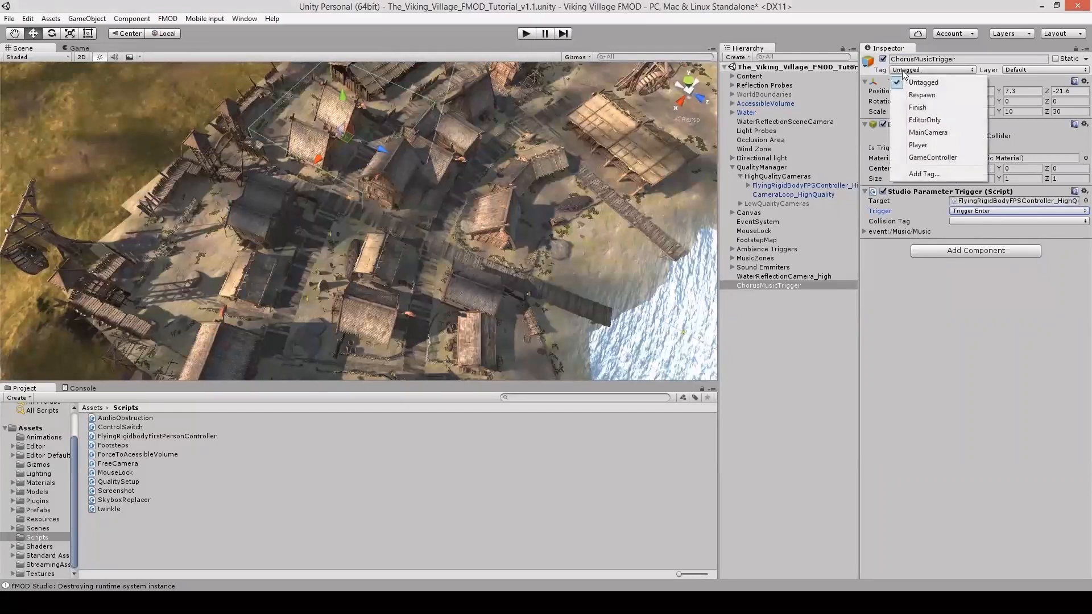
pyautogui.click(961, 221)
pyautogui.click(964, 222)
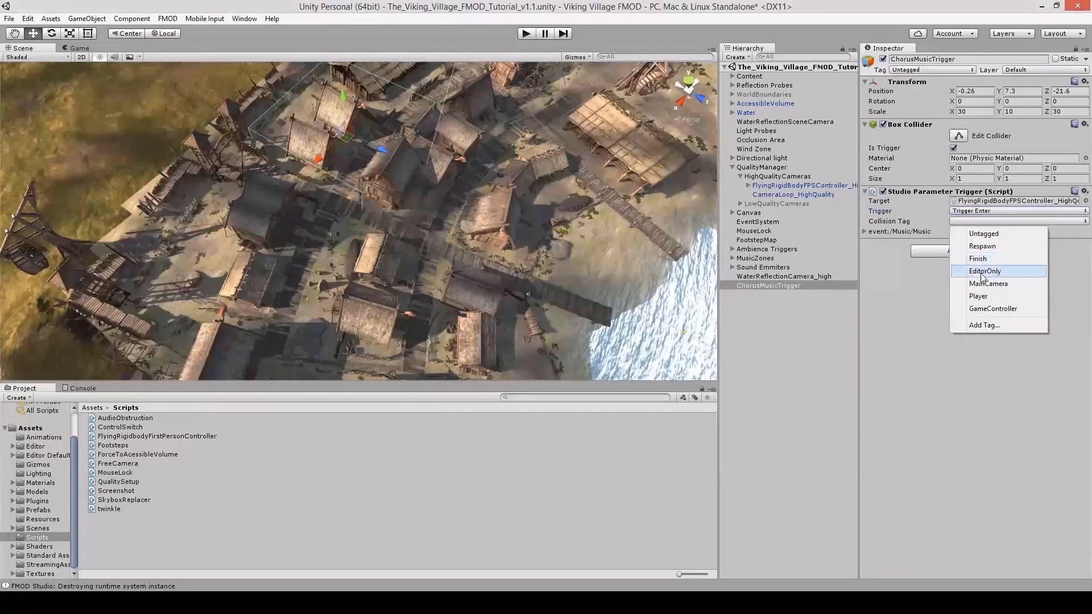
pyautogui.click(980, 297)
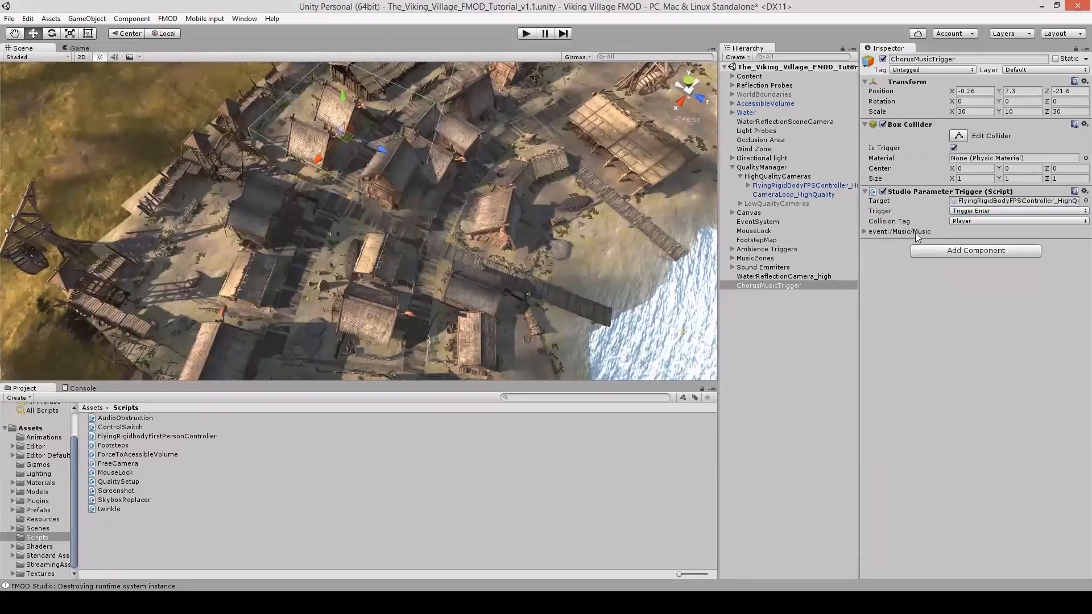
# Have the trigger set the Music event's MelodyIn and Chorus parameters to 1
pyautogui.click(865, 232)
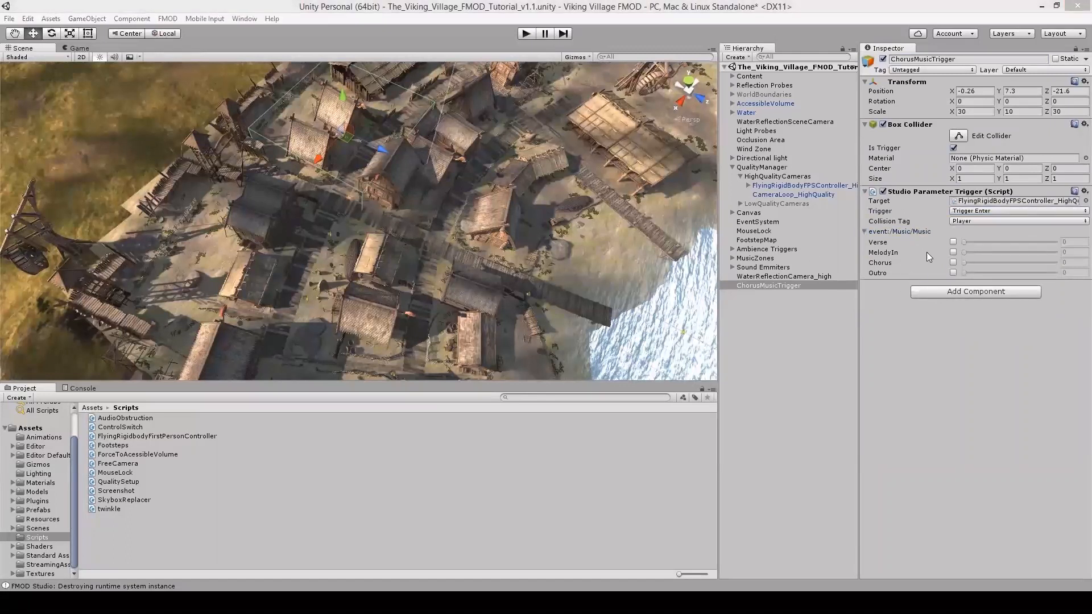
pyautogui.click(954, 262)
pyautogui.click(954, 252)
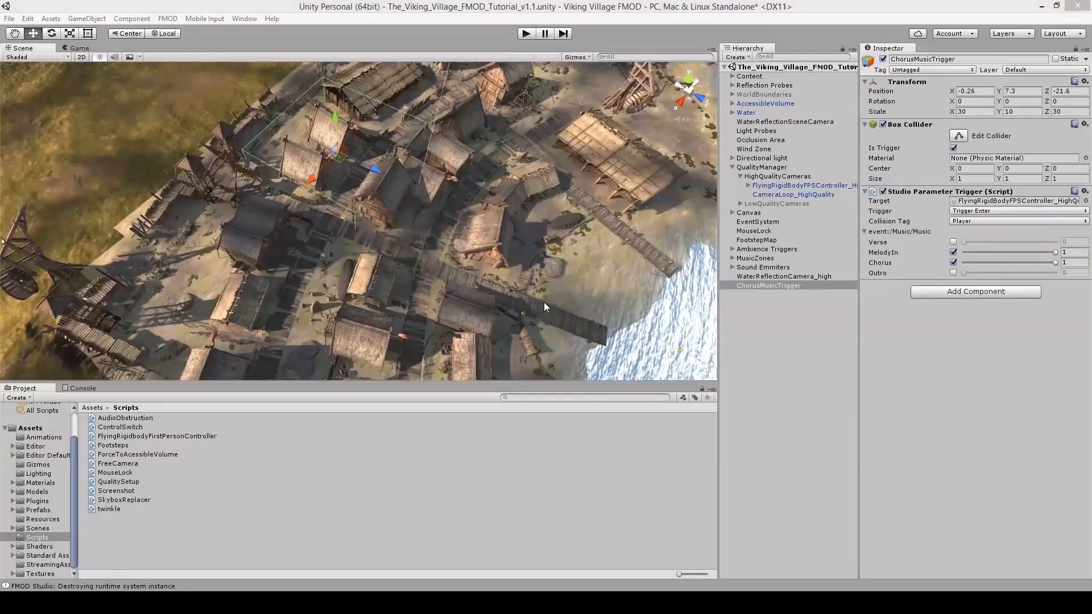
# Examine the MusicZones trigger volumes across the village and clear the selection
pyautogui.click(538, 302)
pyautogui.moveTo(516, 316); pyautogui.dragTo(465, 302)
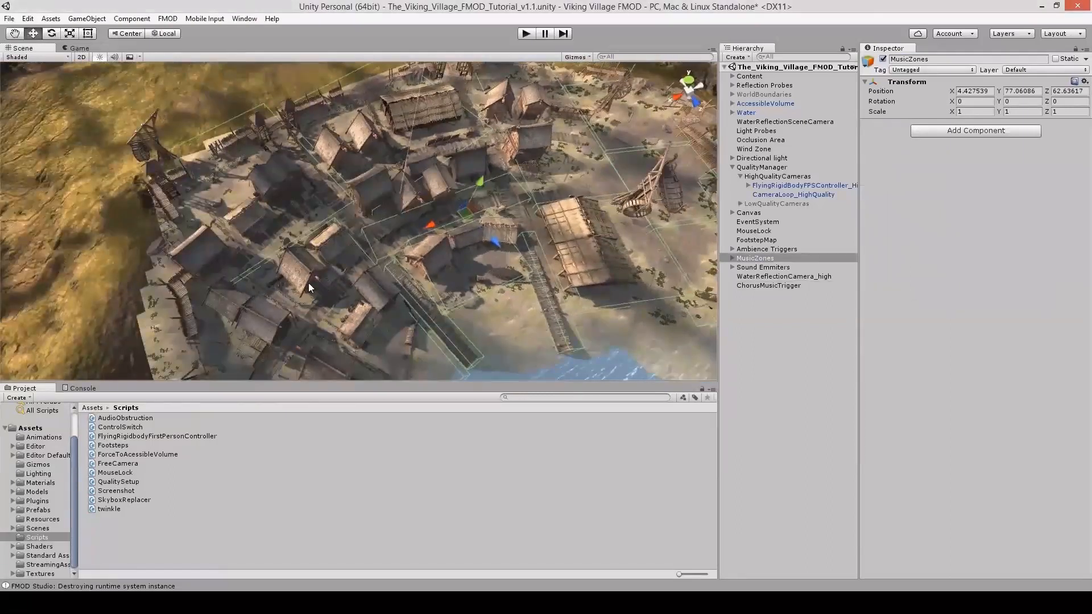
pyautogui.click(563, 237)
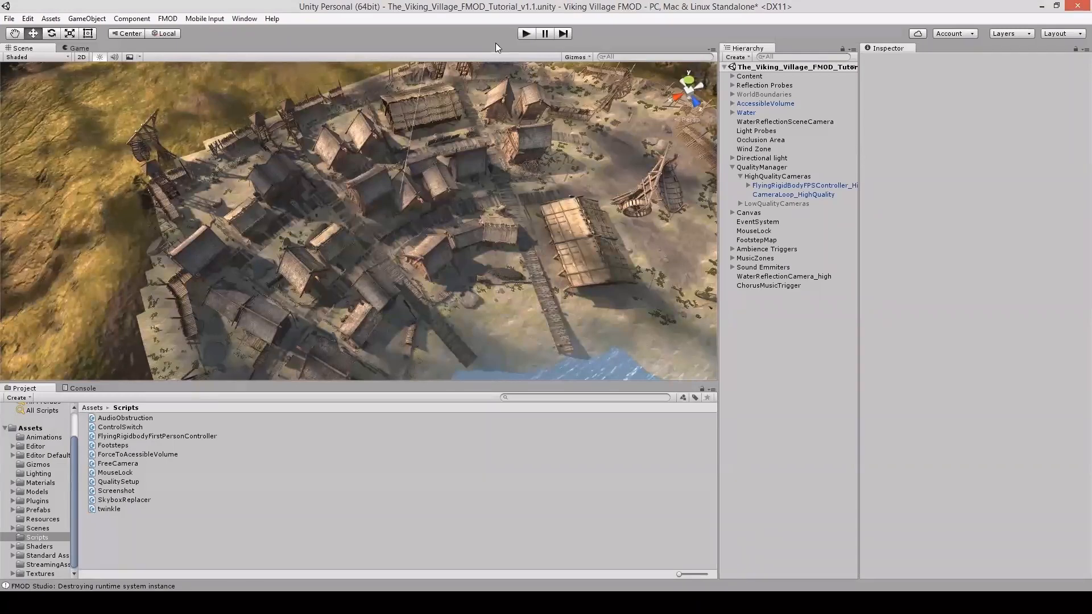
# Playtest the scene by walking through the village to hear the adaptive music, and stop play mode
pyautogui.click(527, 33)
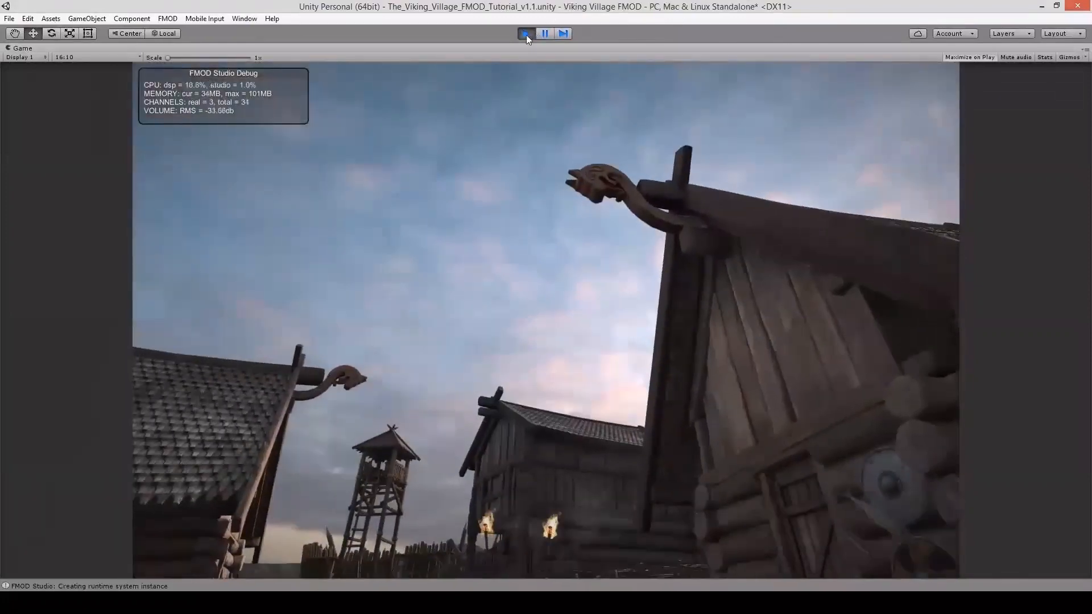
pyautogui.click(527, 34)
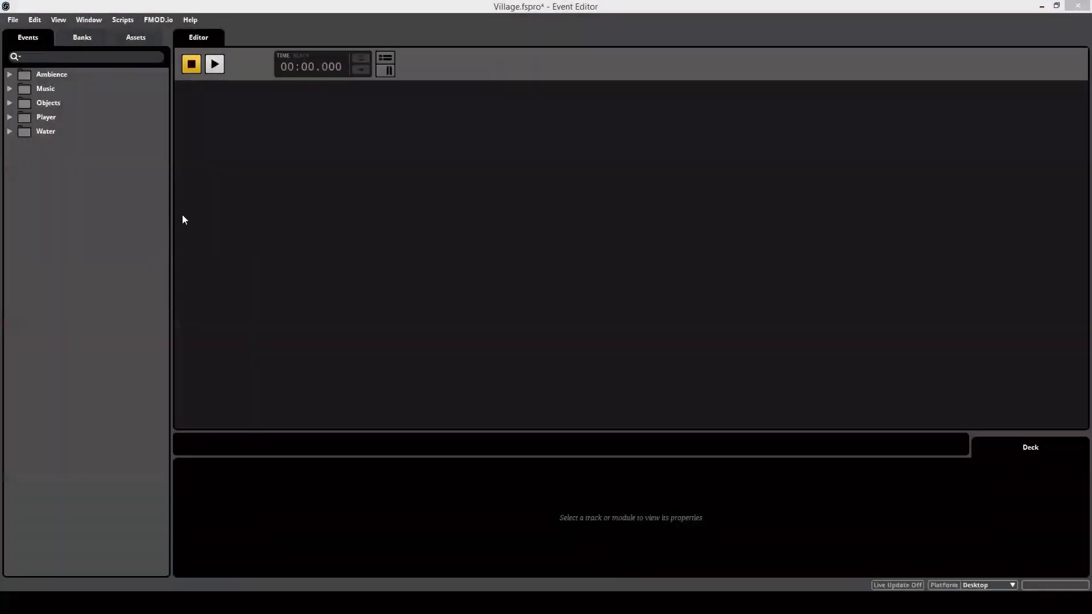
# Pause the tutorial video and jump back to about 9:14 to replay the start of the music playtest
pyautogui.click(391, 306)
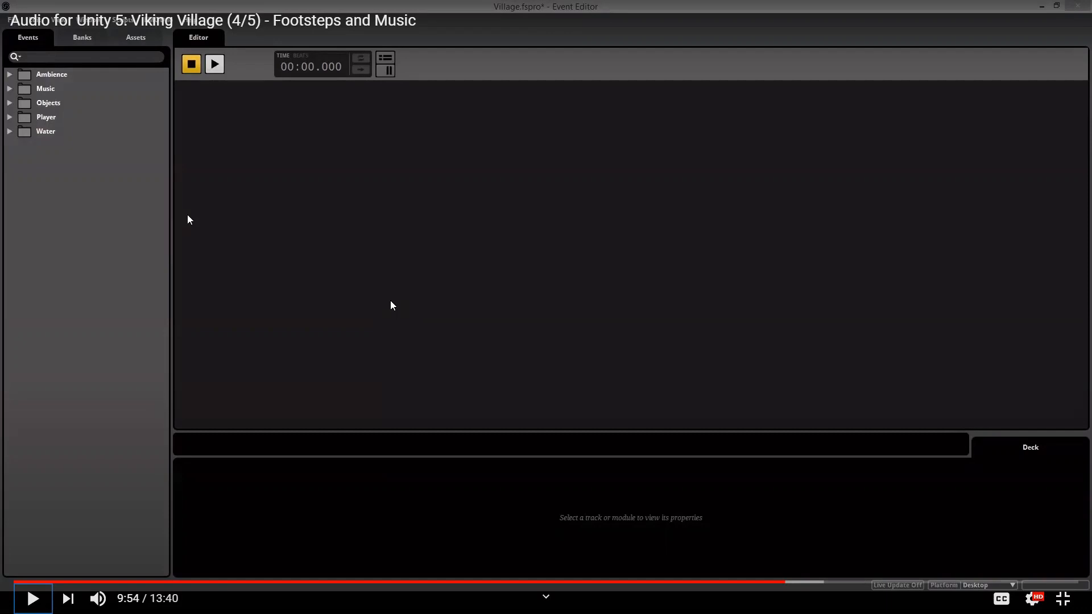
pyautogui.click(699, 582)
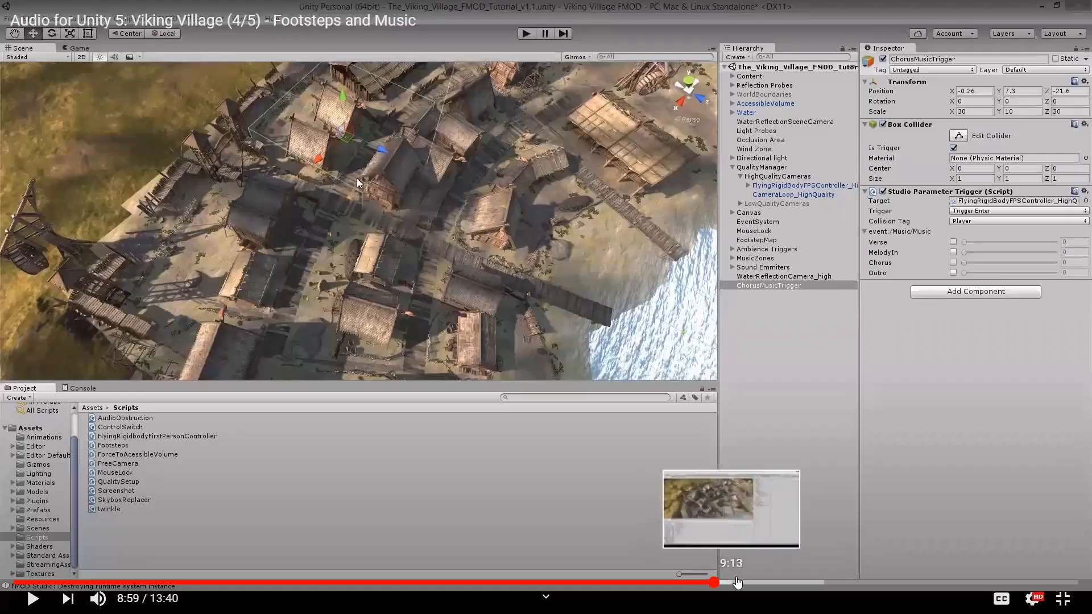
pyautogui.click(743, 582)
pyautogui.click(761, 583)
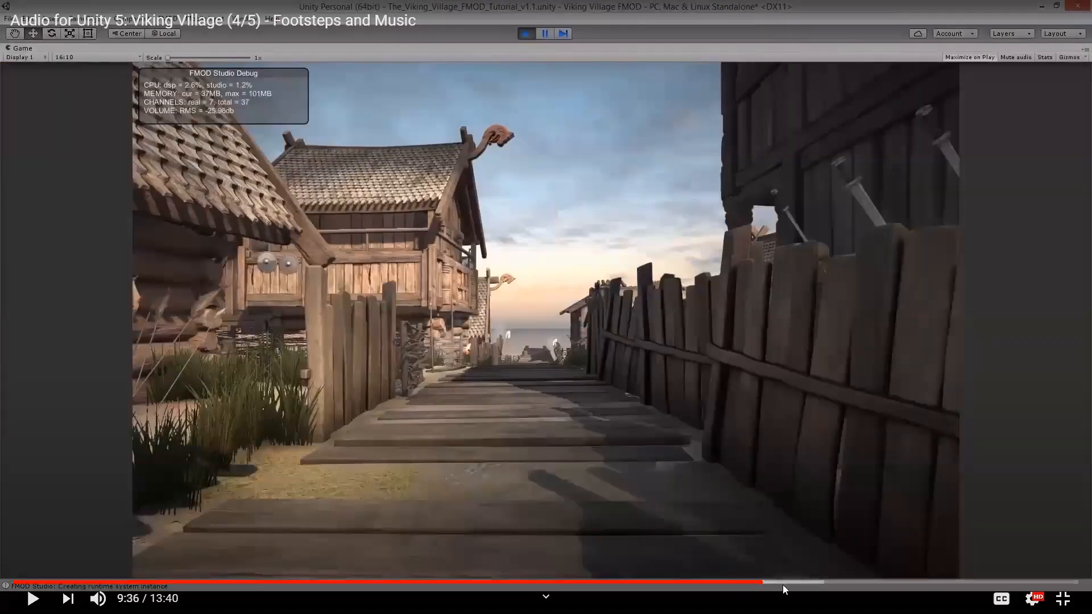
pyautogui.click(734, 583)
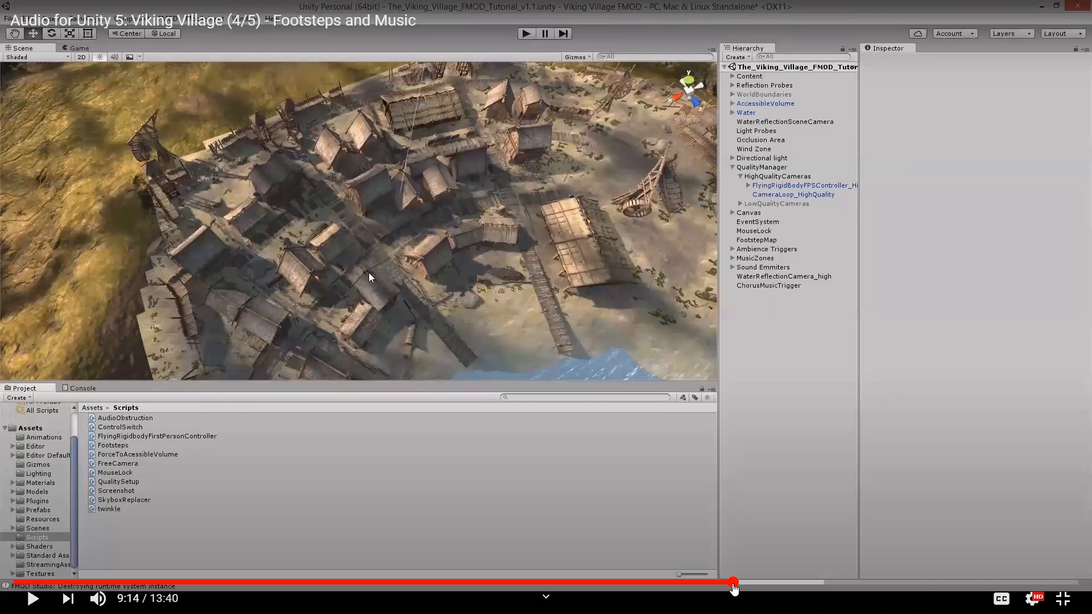
pyautogui.press('space')
pyautogui.press('space')
pyautogui.press('space')
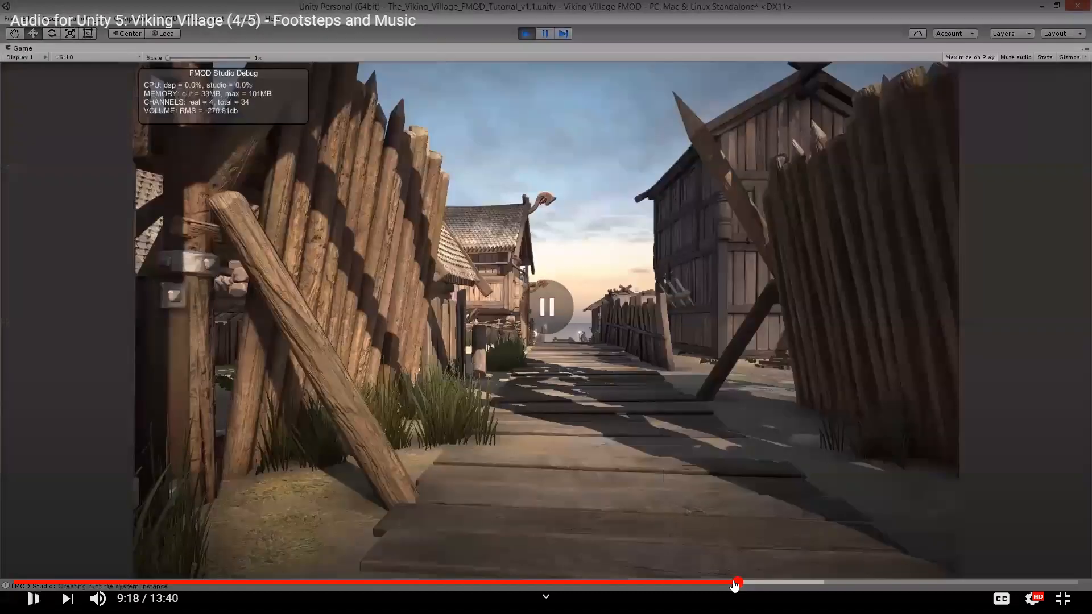
pyautogui.press('space')
# Rewind the tutorial video to about 8:56 to review the ChorusMusicTrigger parameter settings
pyautogui.click(684, 583)
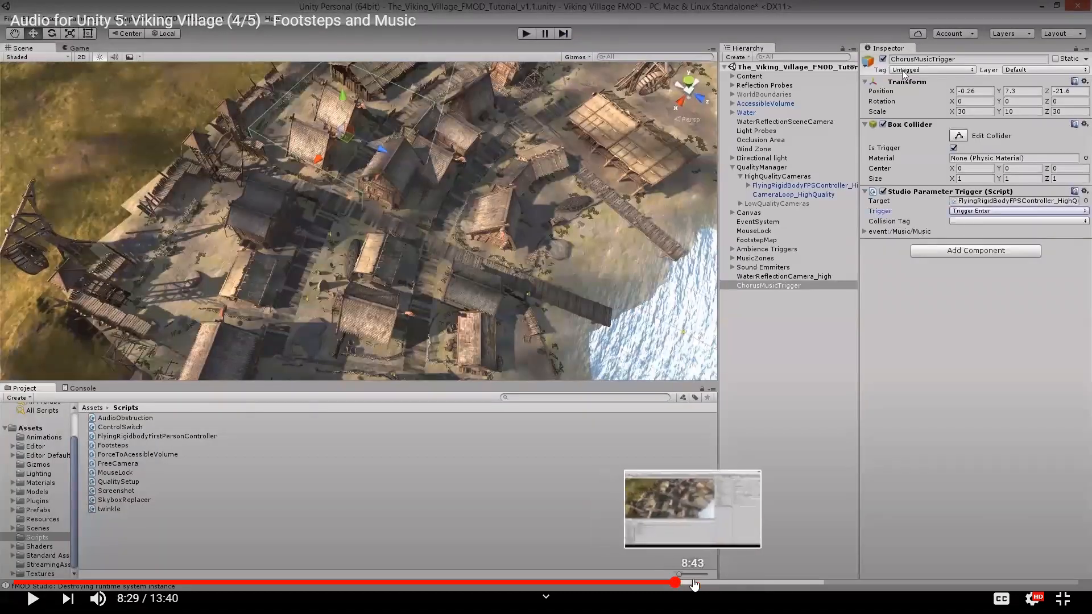
pyautogui.click(694, 583)
pyautogui.click(708, 582)
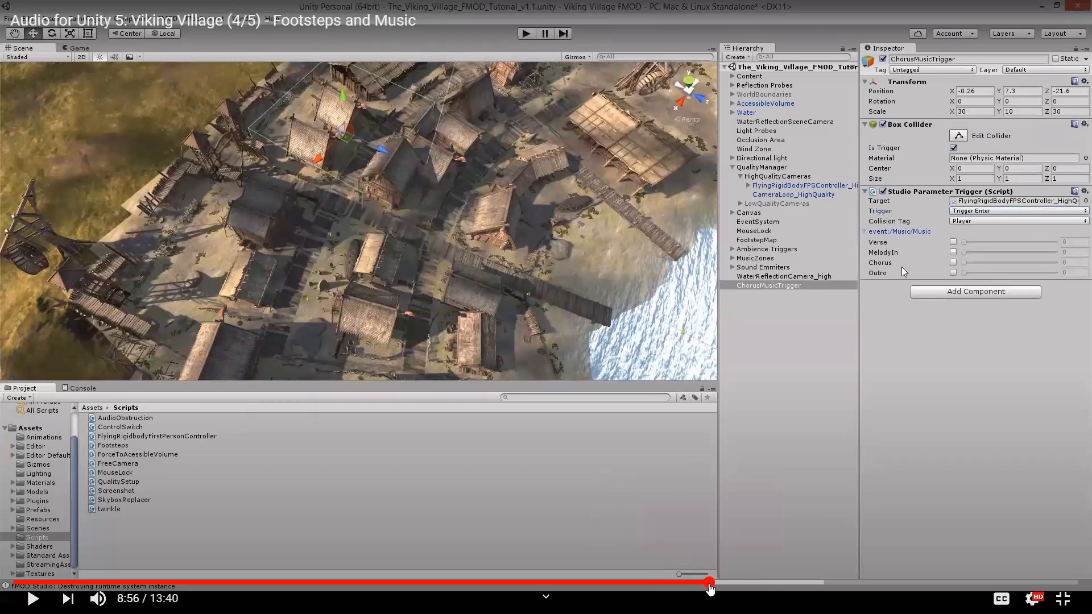
# Play the tutorial video from about 8:59 to 9:04 to review the ChorusMusicTrigger and MusicZones objects
pyautogui.click(715, 582)
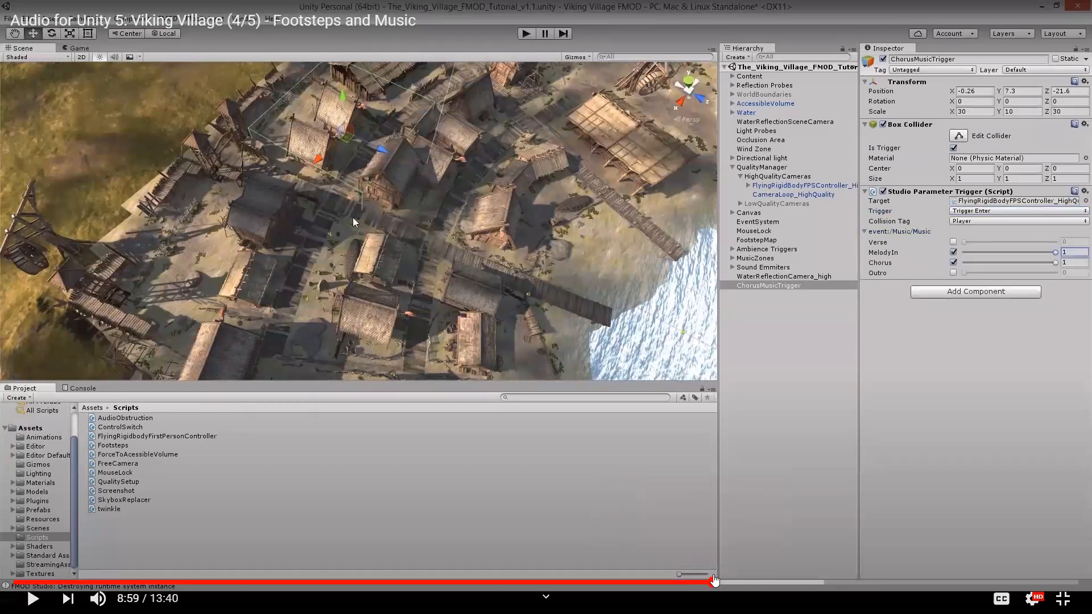
pyautogui.press('space')
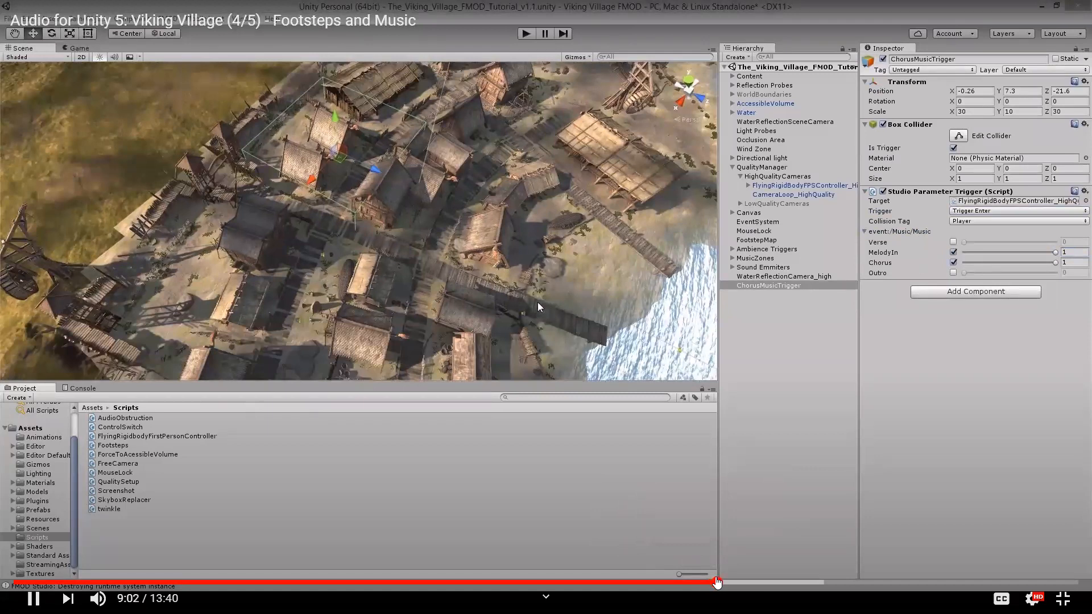
pyautogui.press('space')
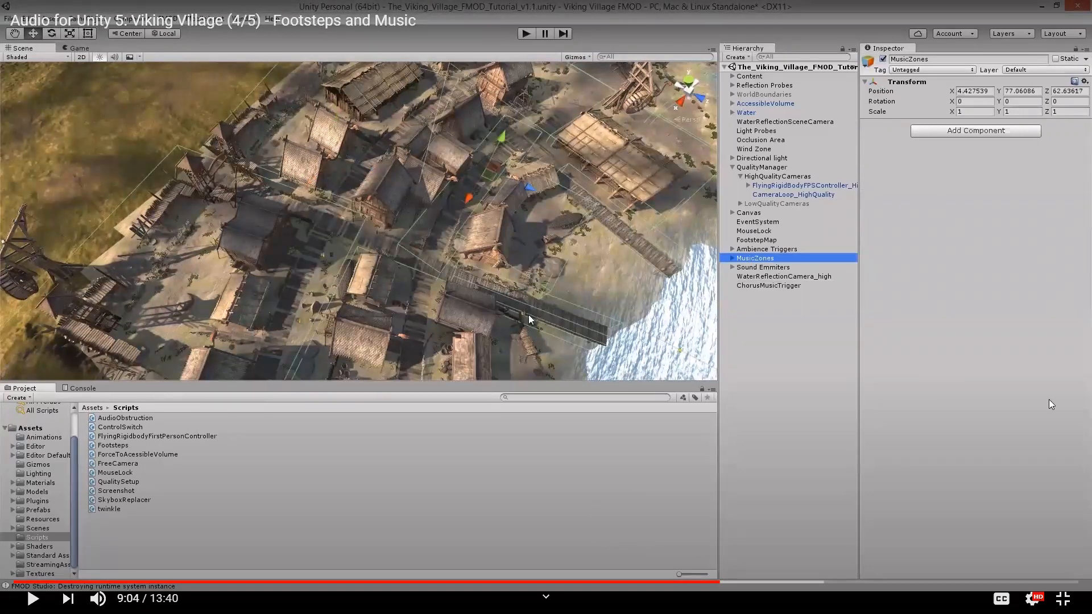
# Skip the tutorial video ahead to the Footsteps event section, then rewind to before 10:02 and play its beginning
pyautogui.click(831, 586)
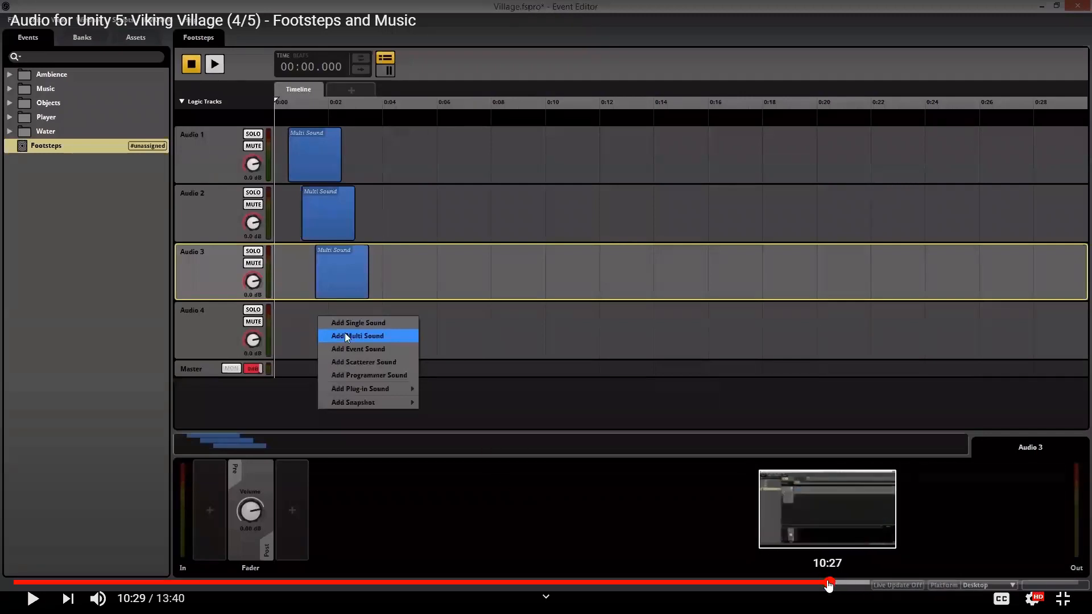
pyautogui.moveTo(829, 586); pyautogui.dragTo(834, 586)
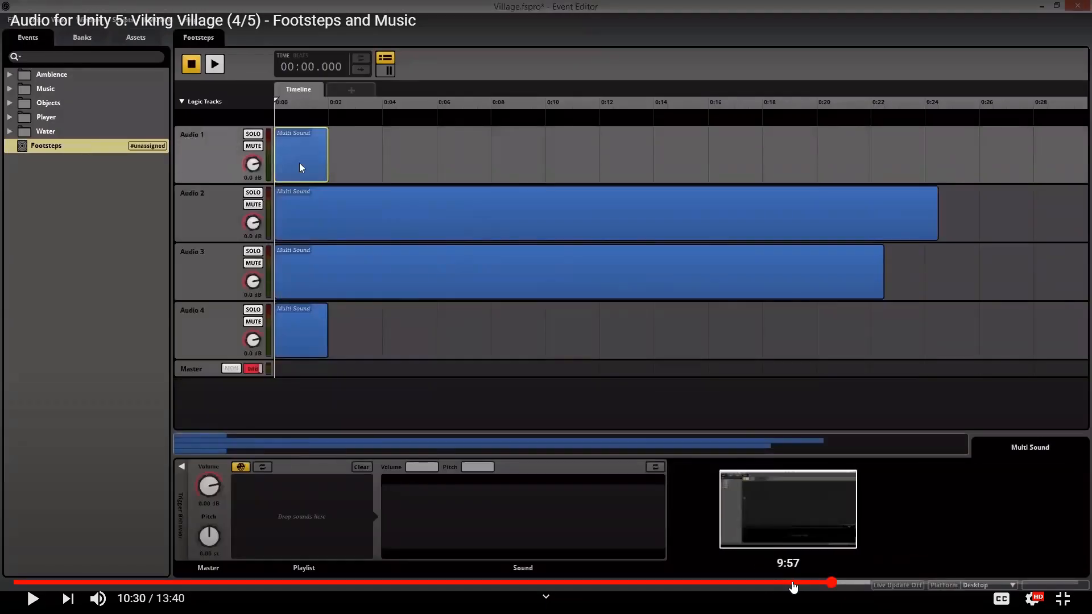
pyautogui.click(796, 586)
pyautogui.press('space')
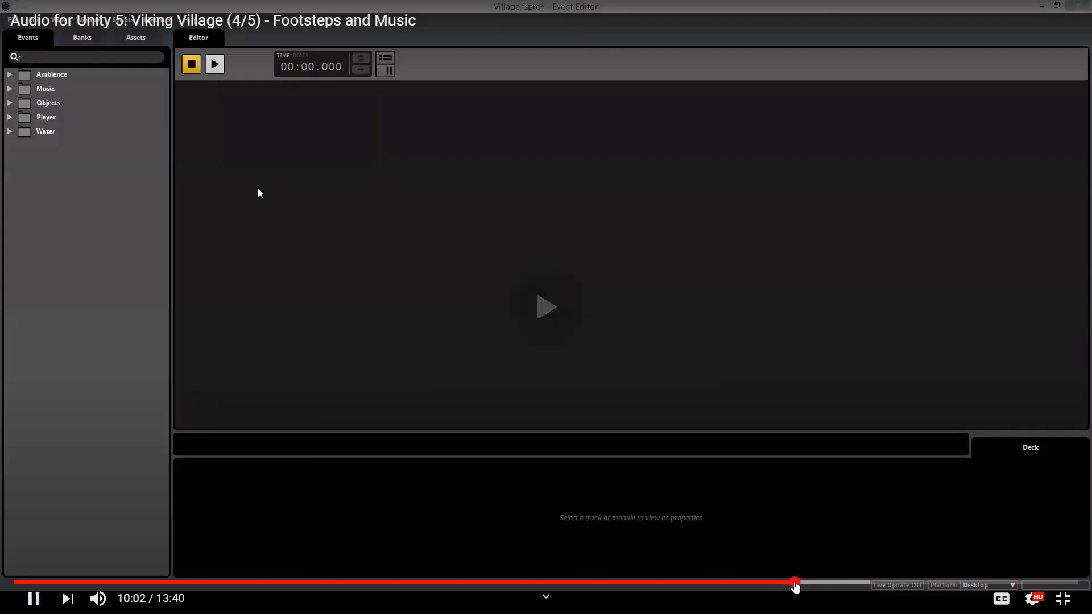
pyautogui.click(776, 585)
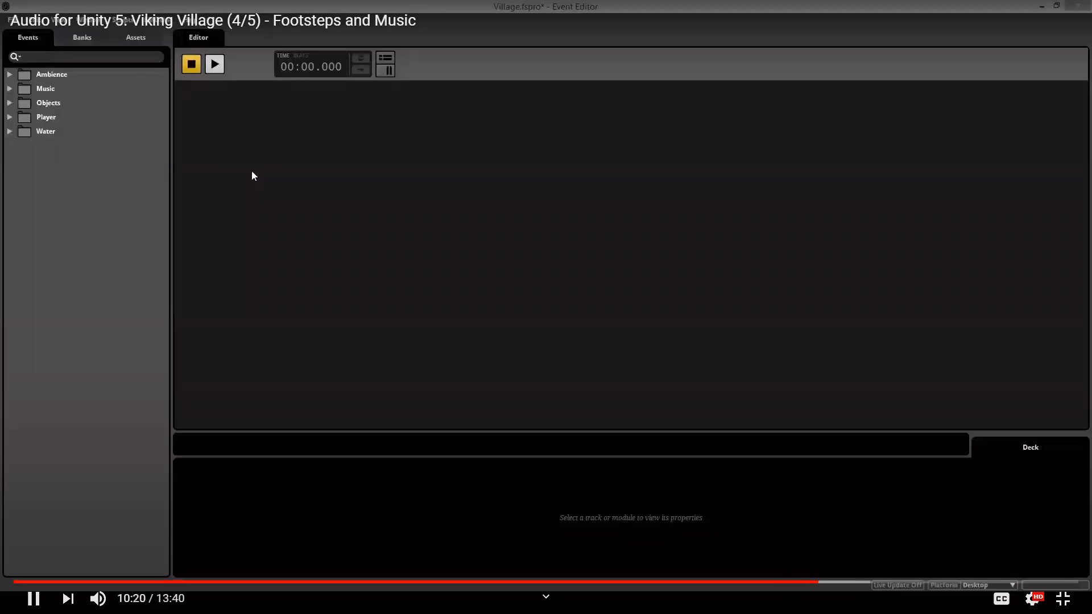
# Pause the tutorial video, leave full screen and move the browser aside to return to the Unity editor
pyautogui.click(591, 564)
pyautogui.press('Escape')
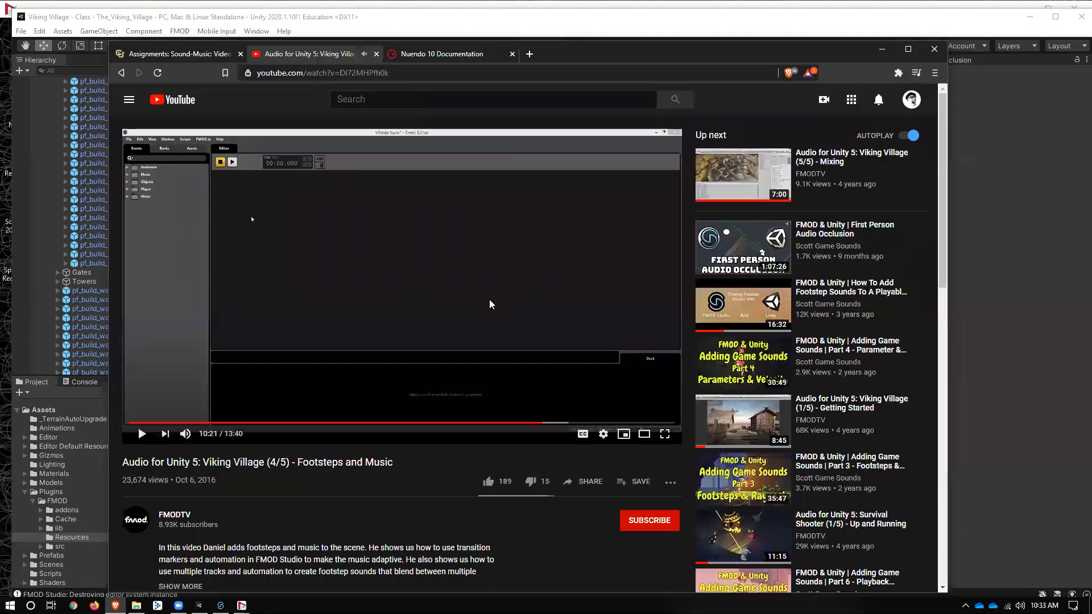
pyautogui.moveTo(844, 61); pyautogui.dragTo(797, 501)
pyautogui.click(708, 444)
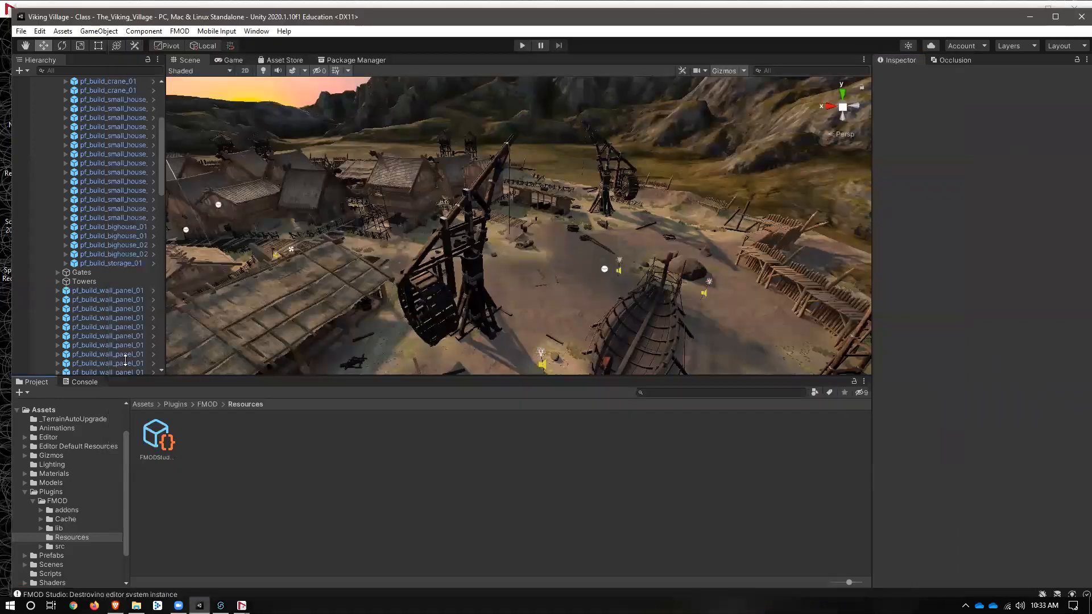
# Collapse the nested Buildings groups and the Content group in the Viking Village scene hierarchy
pyautogui.scroll(5, 145, 243)
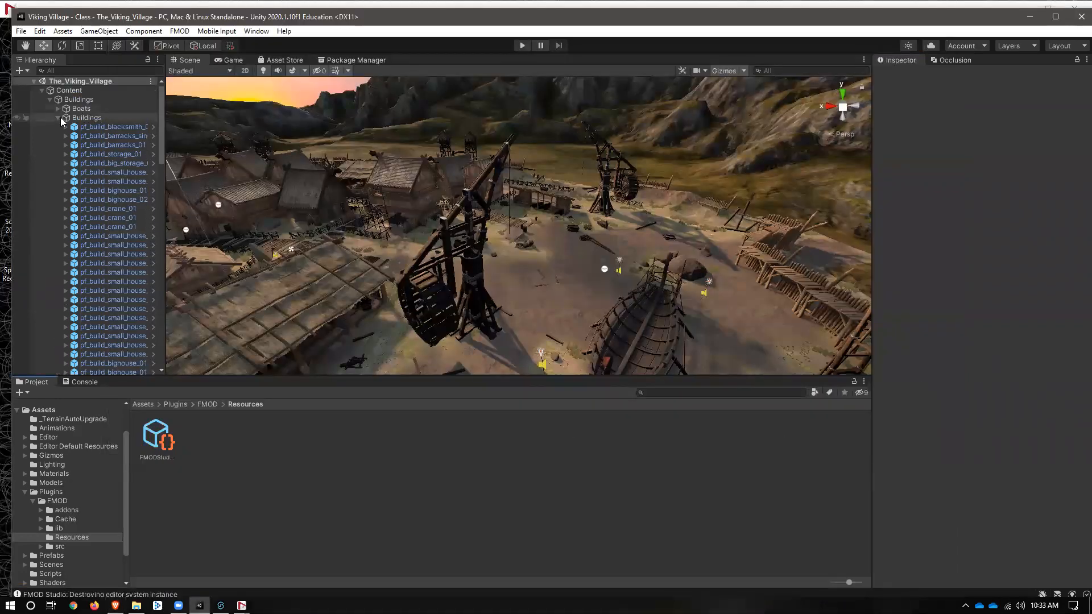
pyautogui.click(57, 117)
pyautogui.click(50, 99)
pyautogui.click(42, 90)
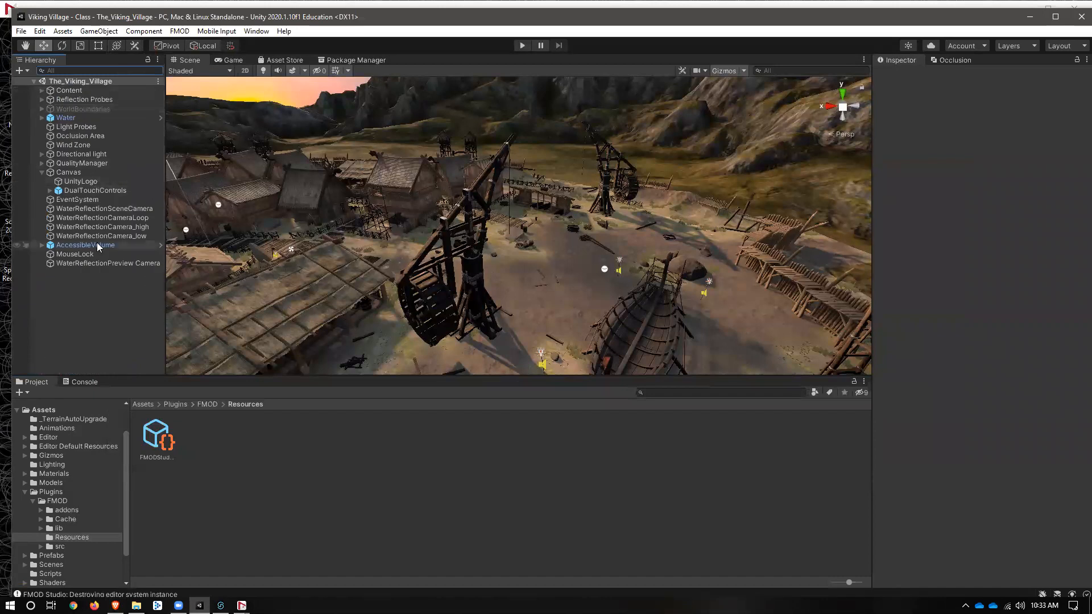
# Switch to the FMOD Studio event editor with the Viking Village - Class project
pyautogui.click(220, 606)
pyautogui.click(334, 458)
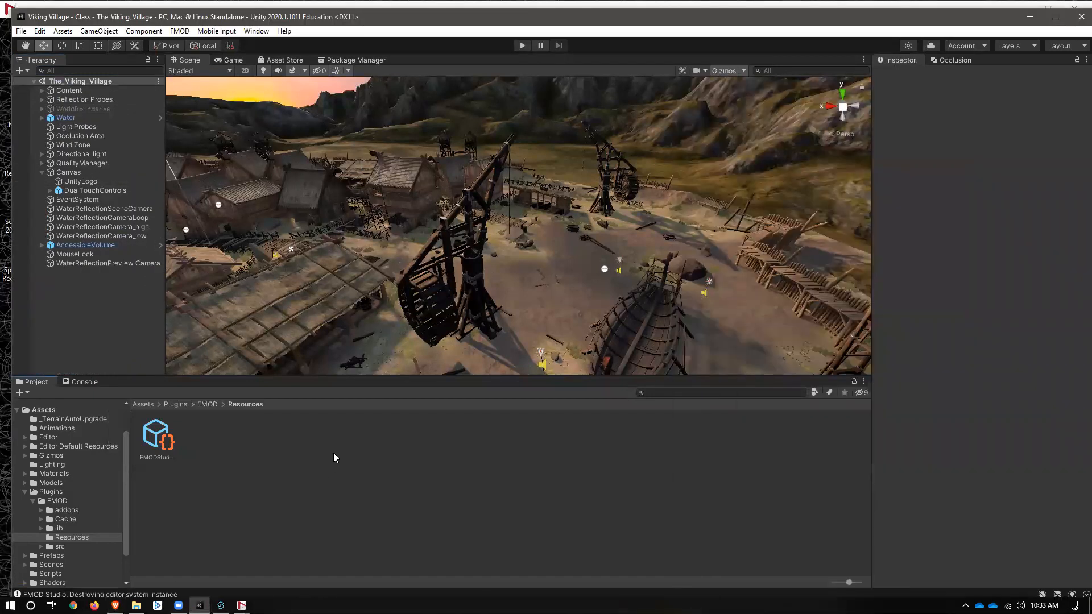
pyautogui.click(220, 605)
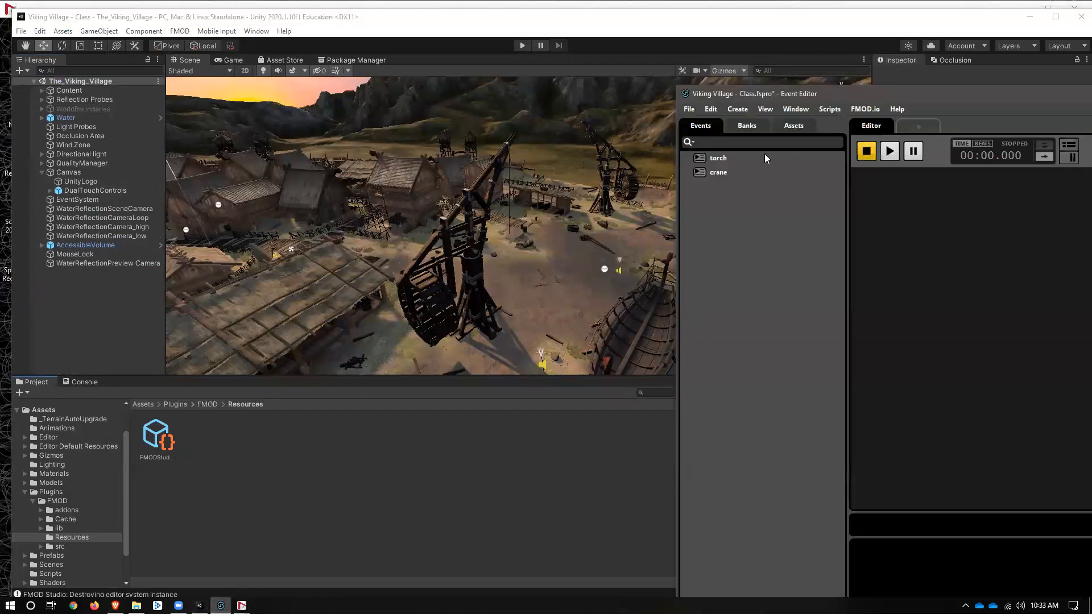
pyautogui.doubleClick(945, 97)
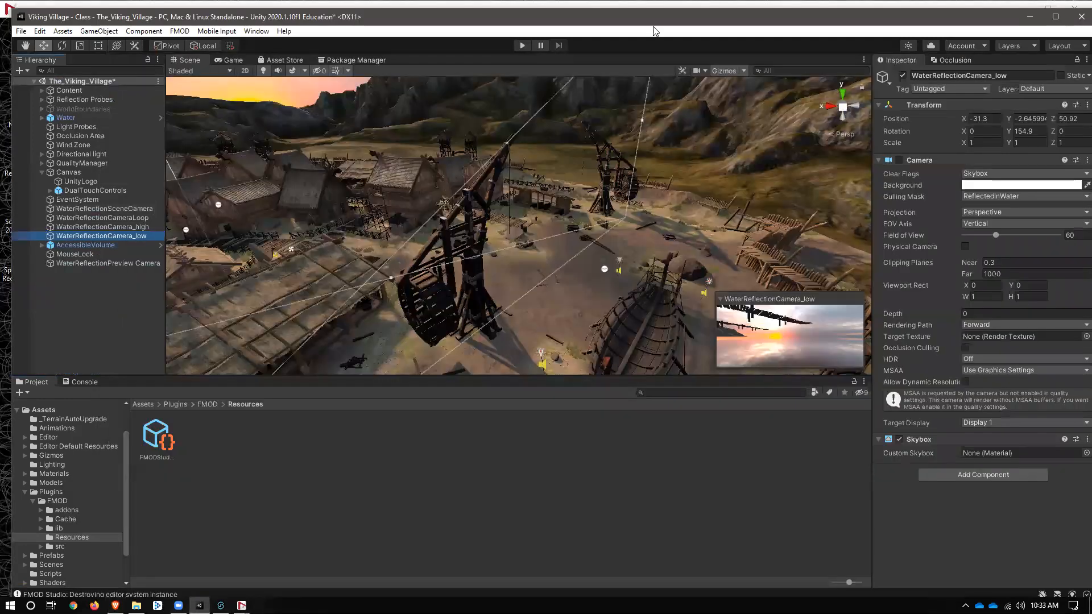
pyautogui.hotkey('alt', 'Tab')
pyautogui.rightClick(156, 202)
pyautogui.moveTo(208, 212)
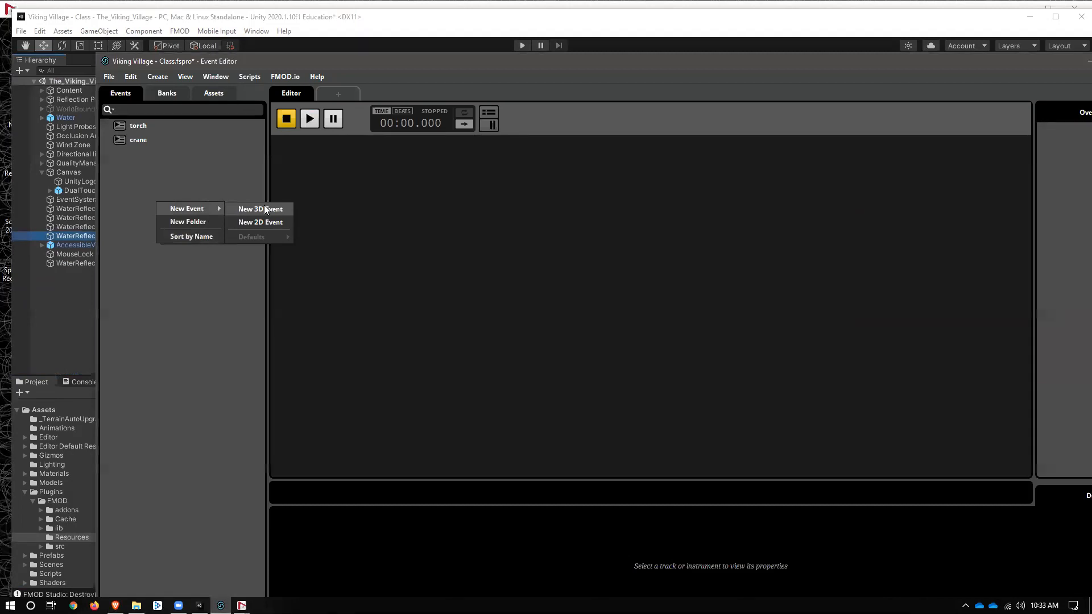
pyautogui.click(230, 160)
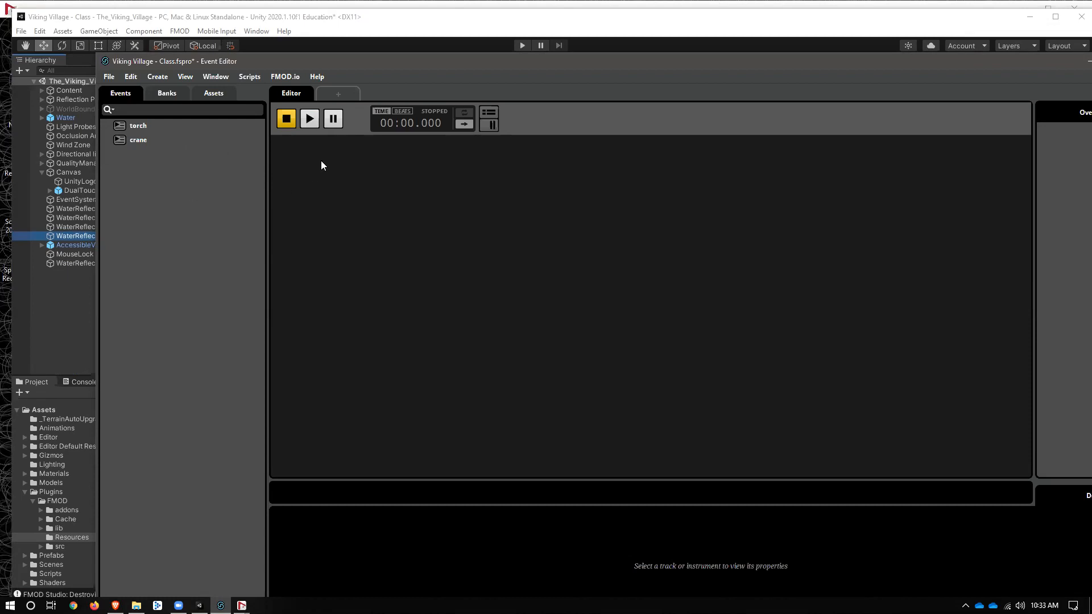
# Bring the whole FMOD event editor window into view and create a new 2D event
pyautogui.moveTo(330, 62); pyautogui.dragTo(295, 46)
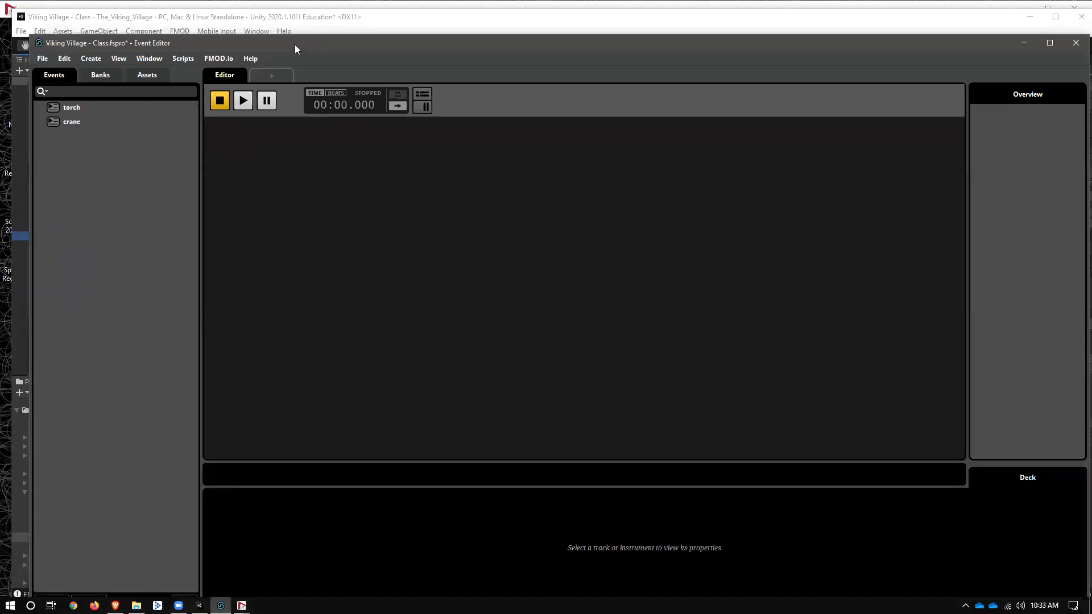
pyautogui.rightClick(121, 201)
pyautogui.moveTo(136, 208)
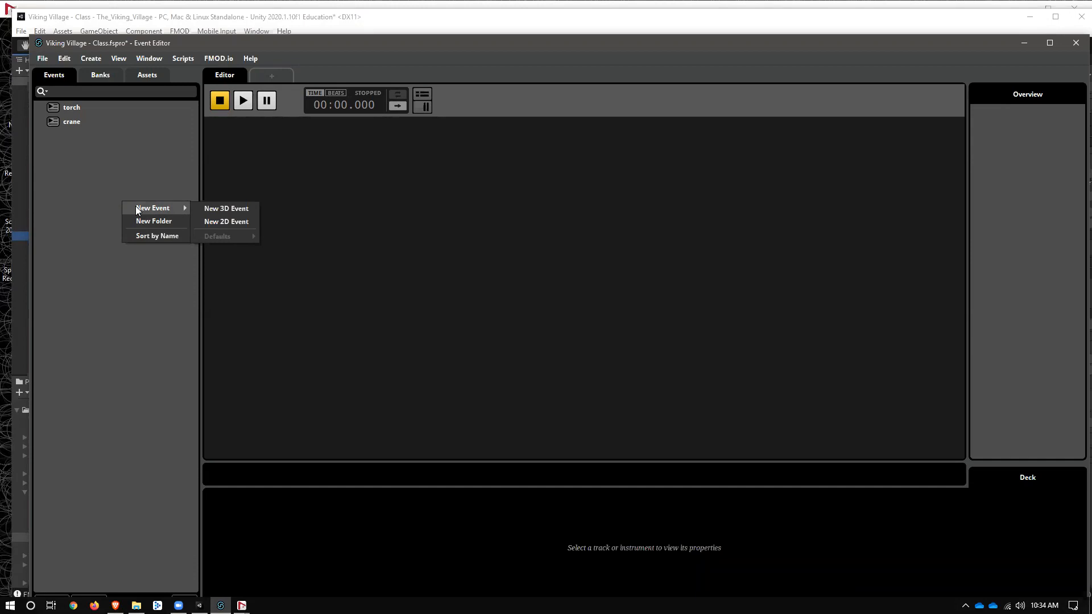
pyautogui.click(222, 222)
pyautogui.click(399, 319)
pyautogui.click(79, 248)
# Rename the new event as player_footstep
pyautogui.doubleClick(97, 134)
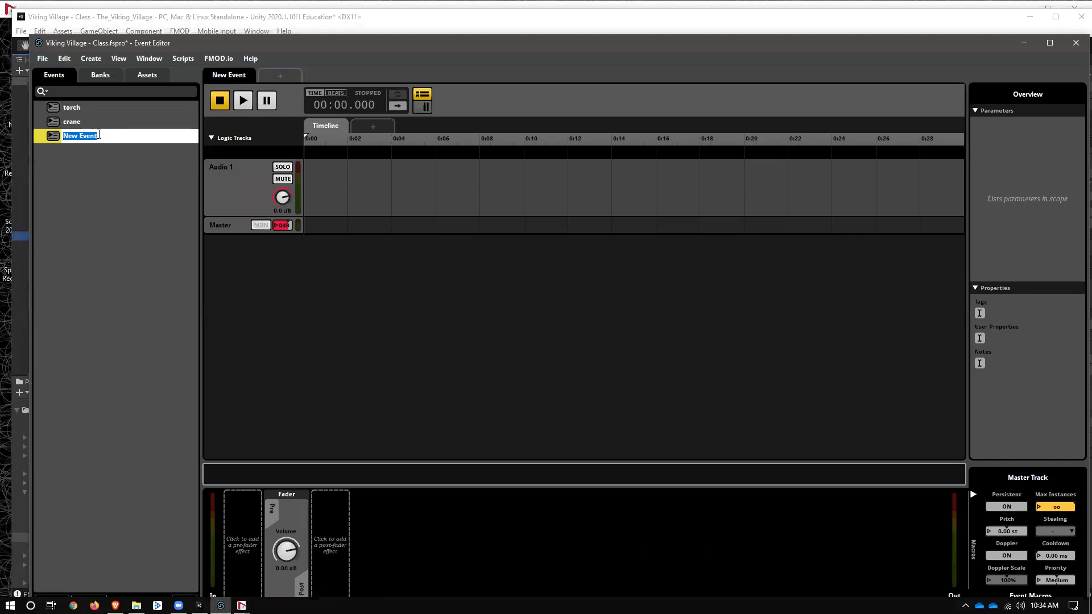
pyautogui.write('footsteps')
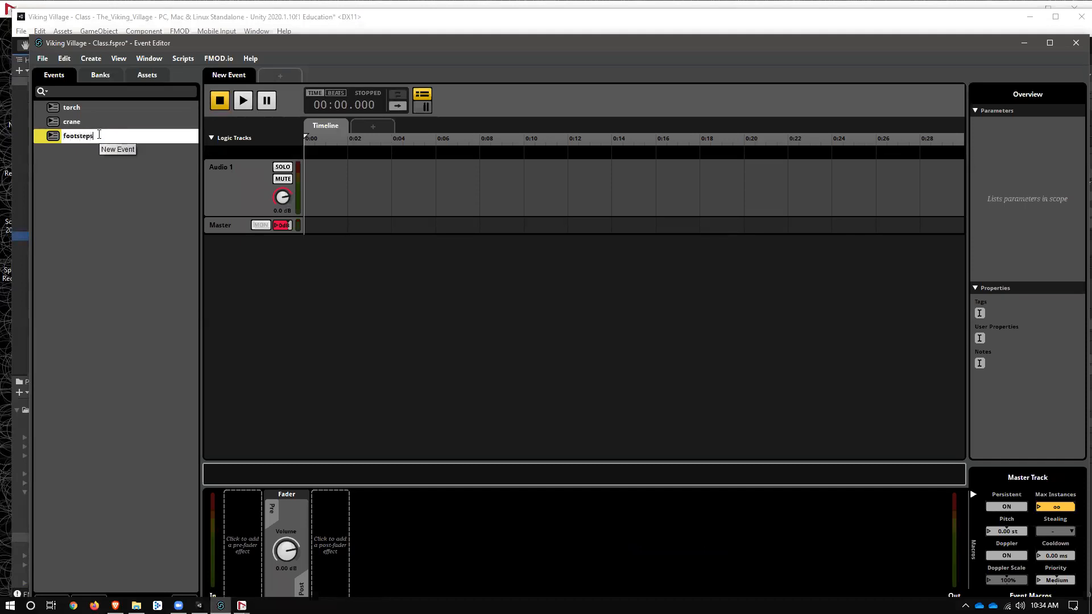
pyautogui.press('BackSpace')
pyautogui.press('BackSpace')
pyautogui.press('BackSpace')
pyautogui.press('BackSpace')
pyautogui.press('BackSpace')
pyautogui.press('BackSpace')
pyautogui.press('BackSpace')
pyautogui.press('BackSpace')
pyautogui.press('BackSpace')
pyautogui.write('op')
pyautogui.press('BackSpace')
pyautogui.write('ply')
pyautogui.write('ayer ')
pyautogui.write('_foot')
pyautogui.write('step')
pyautogui.press('BackSpace')
pyautogui.press('BackSpace')
pyautogui.write('te')
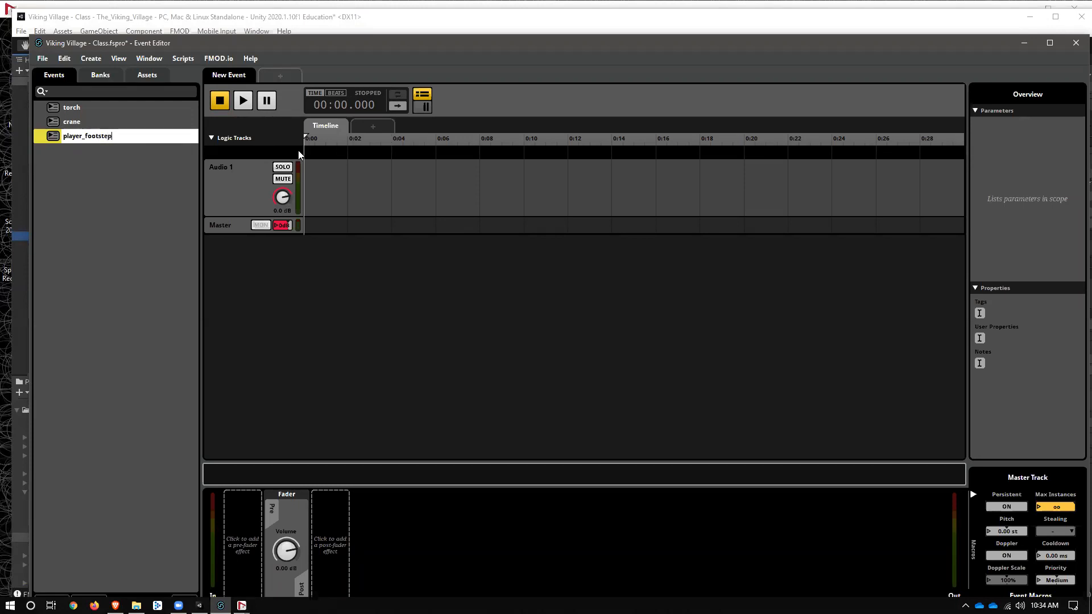
pyautogui.press('Return')
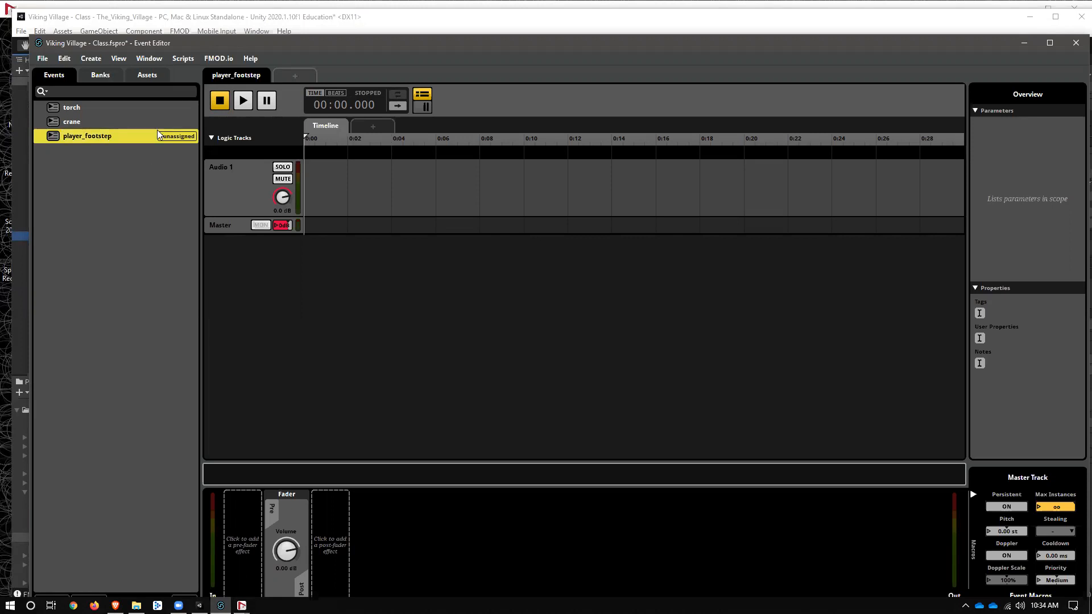
# Assign the player_footstep event to the Master bank
pyautogui.rightClick(127, 135)
pyautogui.moveTo(167, 172)
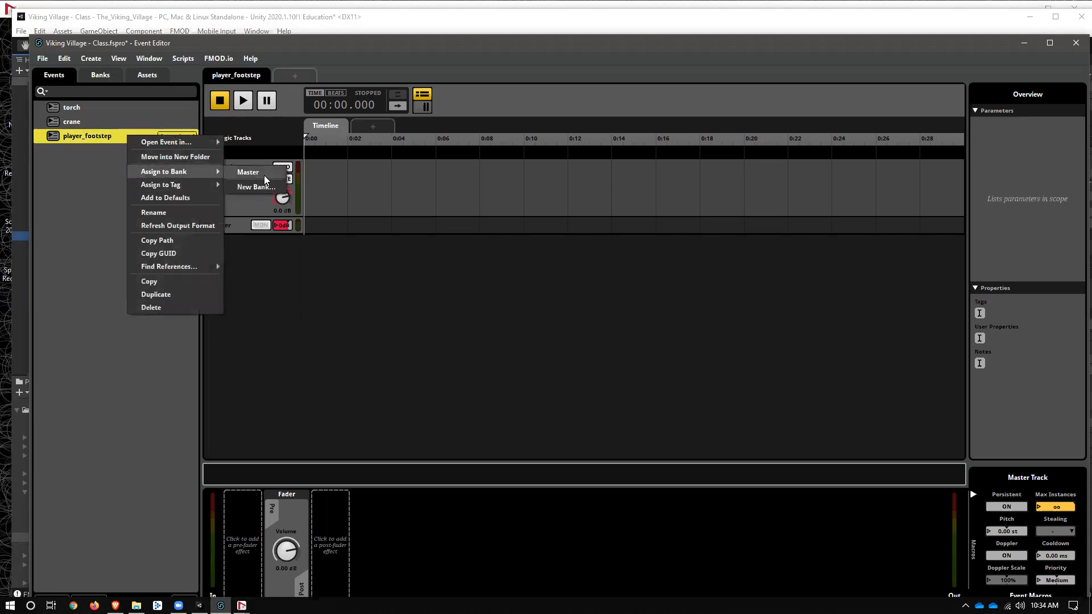
pyautogui.click(264, 175)
# Add three more audio tracks to the player_footstep event, making Audio 1 through Audio 4
pyautogui.click(238, 198)
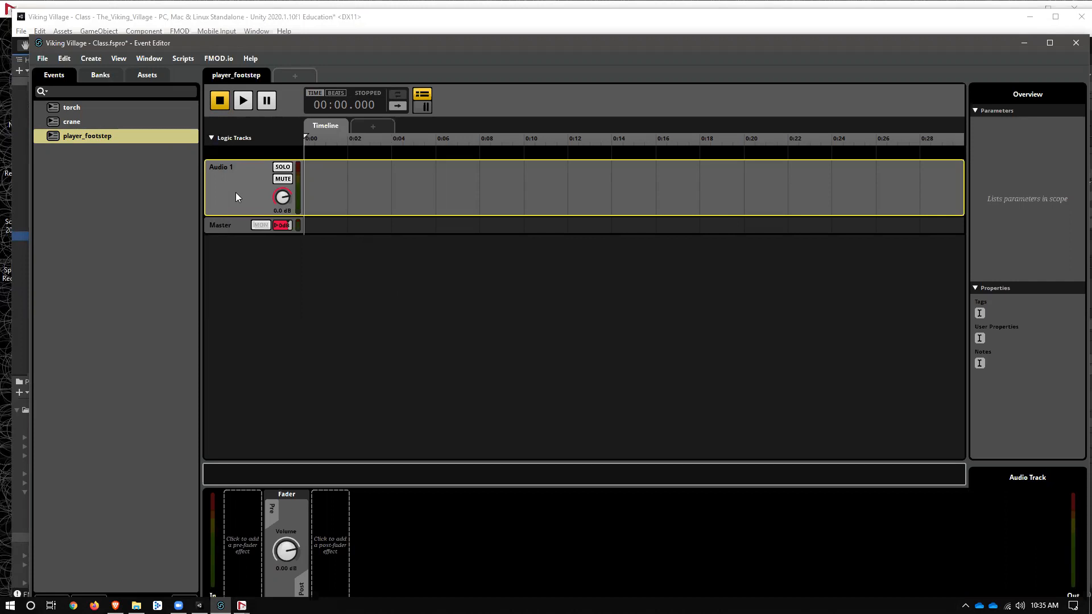
pyautogui.click(312, 279)
pyautogui.click(239, 195)
pyautogui.rightClick(251, 178)
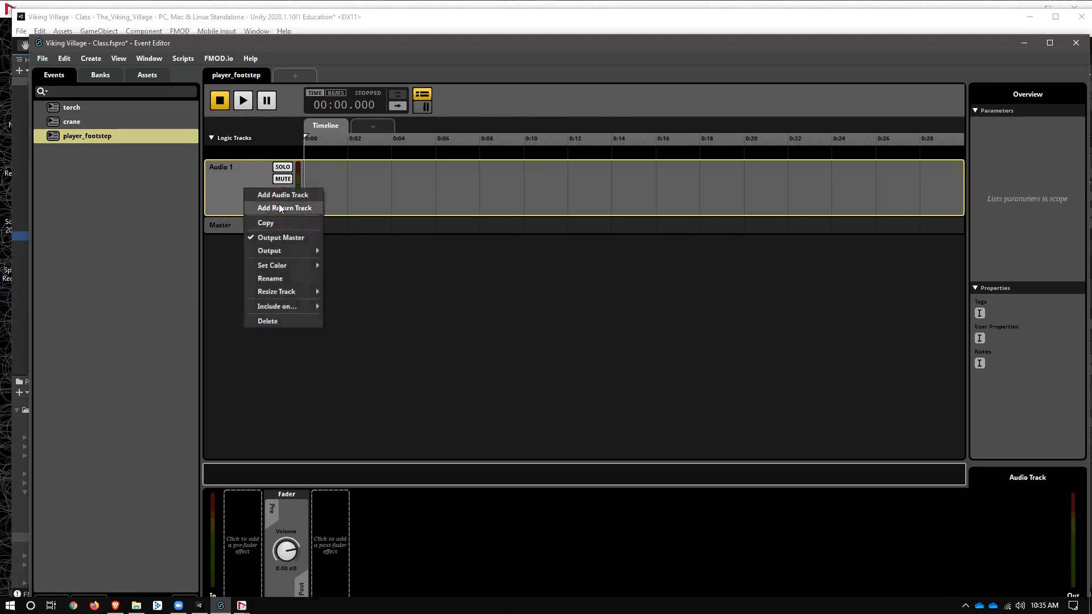
pyautogui.click(278, 195)
pyautogui.rightClick(255, 192)
pyautogui.click(267, 199)
pyautogui.rightClick(244, 206)
pyautogui.click(279, 218)
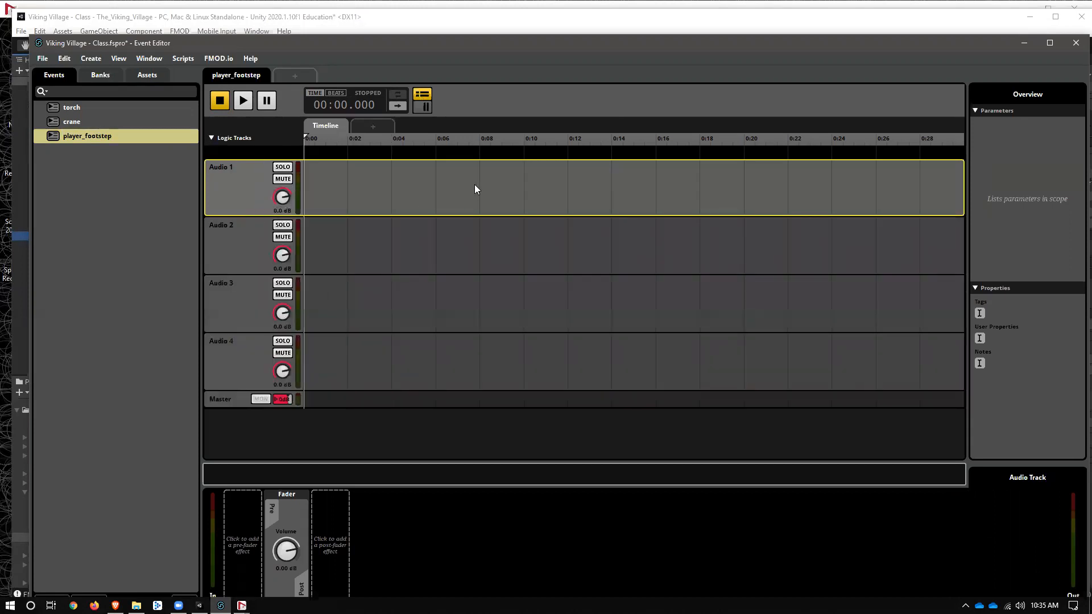
# Add a multi instrument to the Audio 1 track and move it to the start of the timeline
pyautogui.click(389, 189)
pyautogui.rightClick(375, 173)
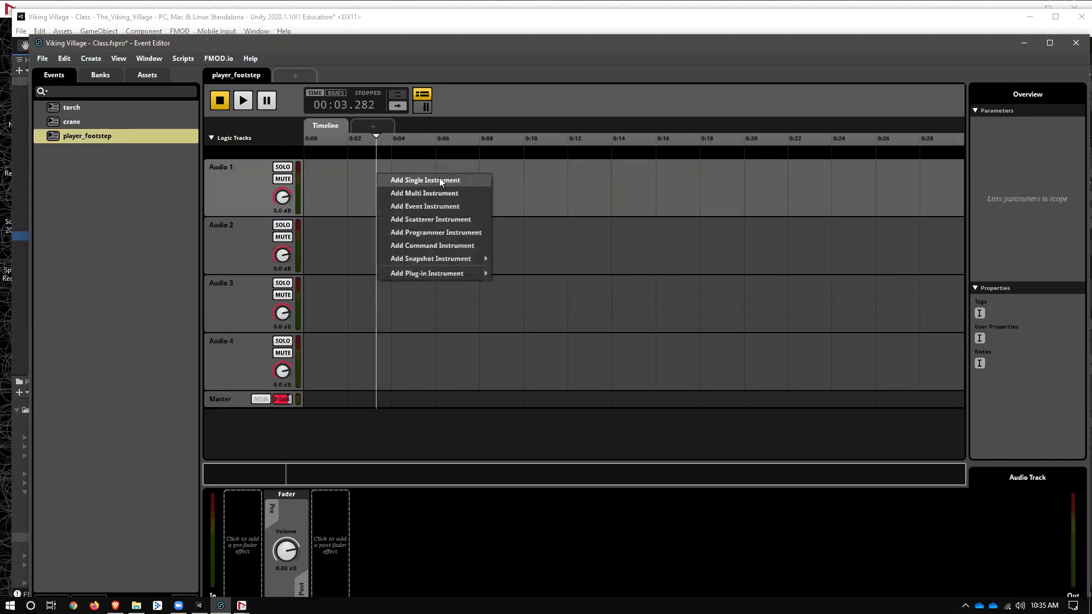
pyautogui.click(445, 194)
pyautogui.moveTo(407, 186); pyautogui.dragTo(327, 210)
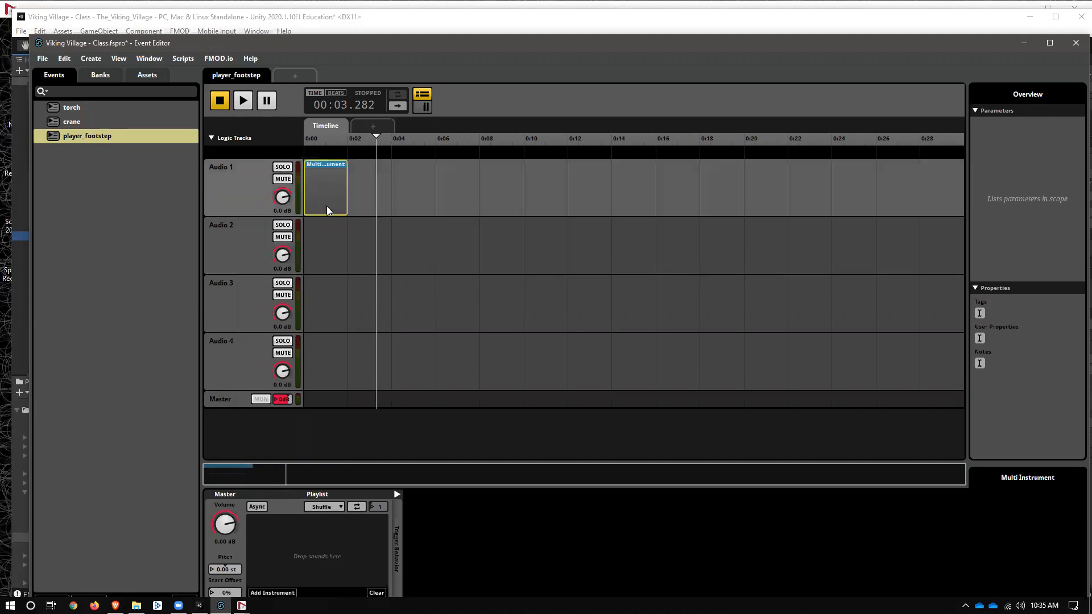
# Try to copy the Audio 1 multi instrument onto the Audio 2 track, and undo the changes
pyautogui.click(327, 206)
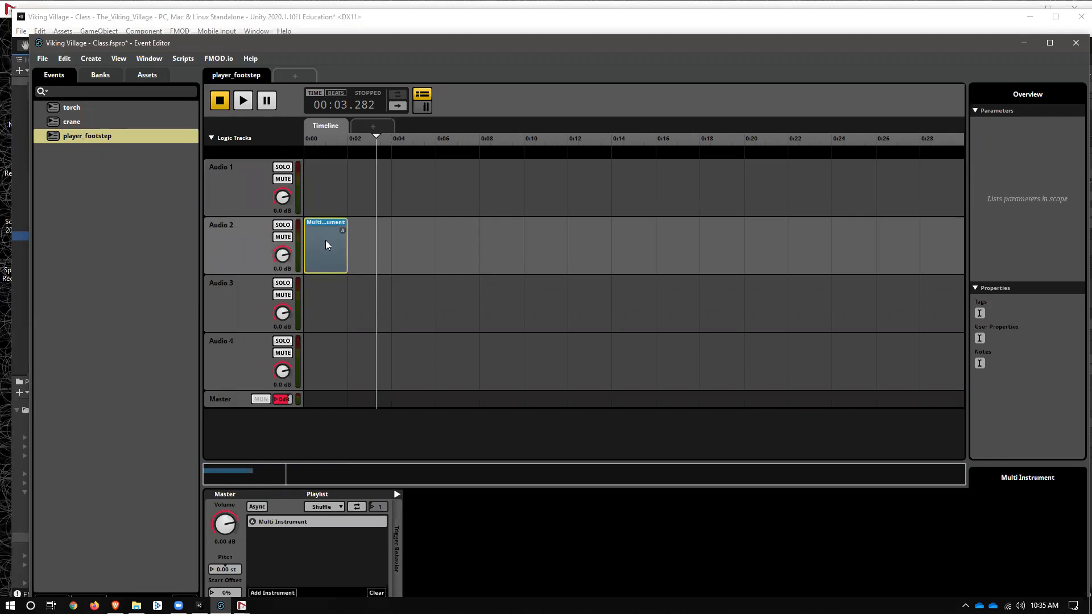
pyautogui.hotkey('ctrl', 'v')
pyautogui.hotkey('ctrl', 'z')
pyautogui.hotkey('ctrl', 'z')
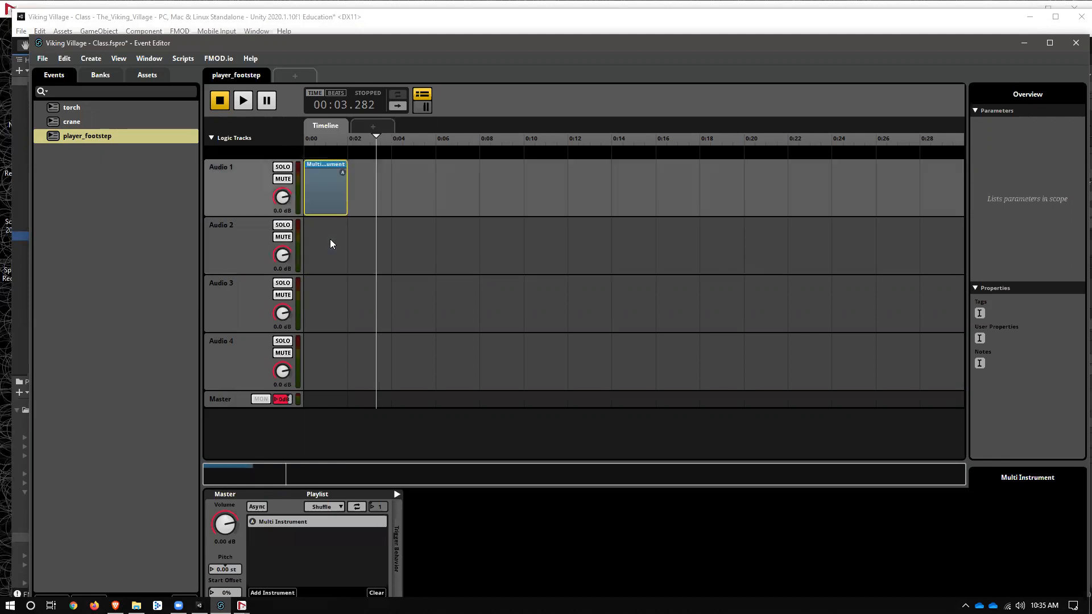
# Add a multi instrument at the start of the timeline on each of the Audio 2, Audio 3 and Audio 4 tracks
pyautogui.rightClick(331, 233)
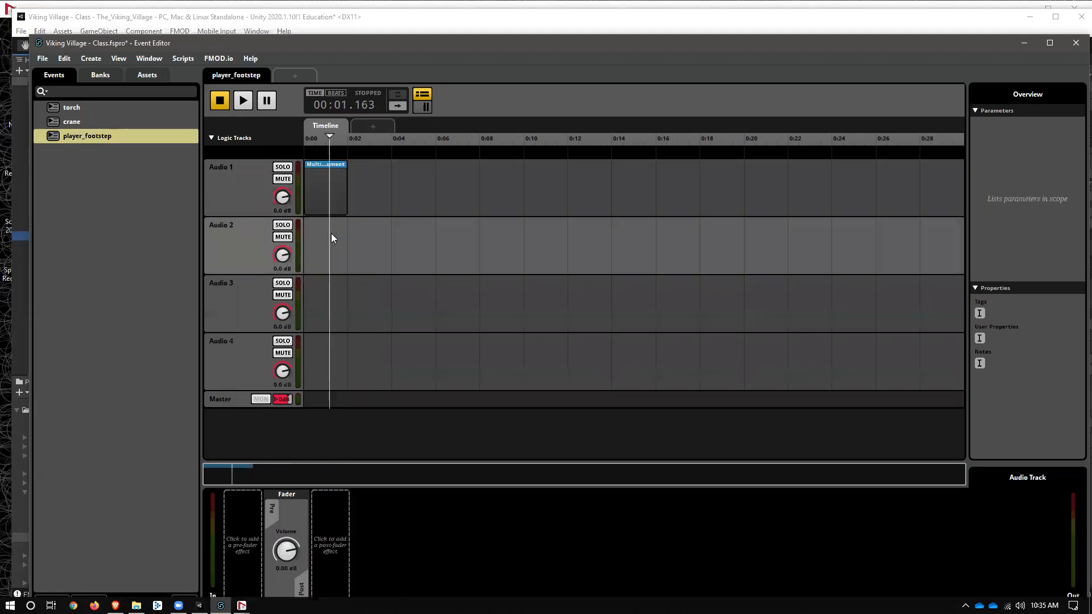
pyautogui.click(384, 255)
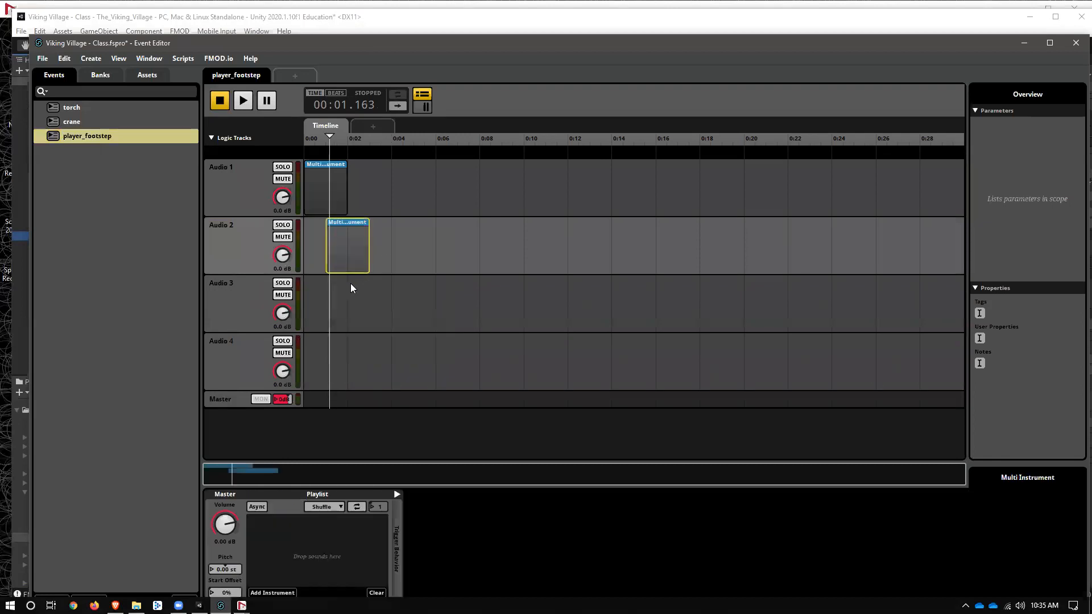
pyautogui.rightClick(332, 304)
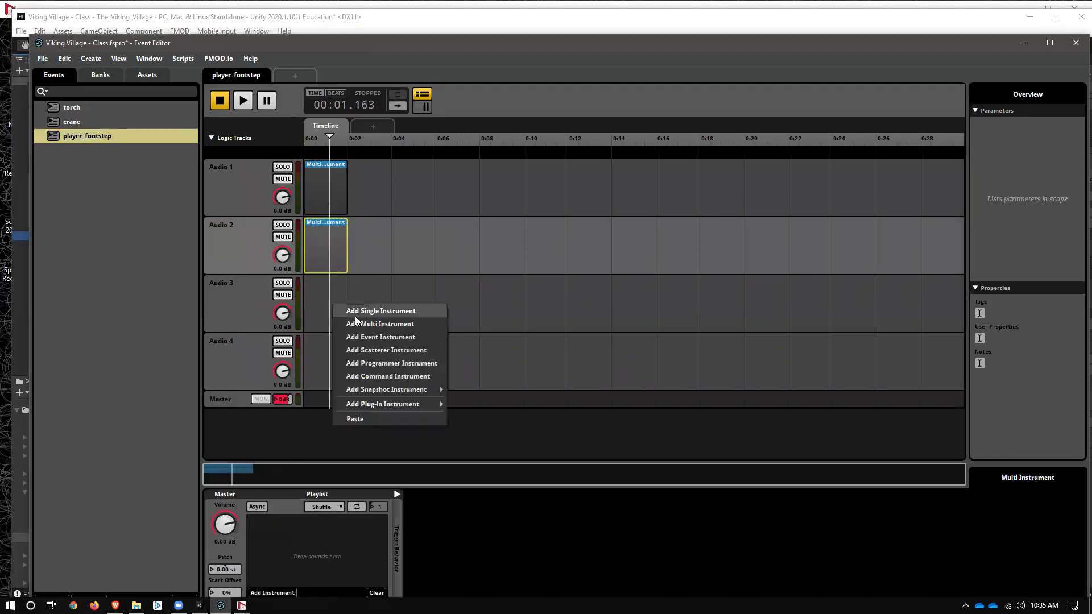
pyautogui.click(355, 317)
pyautogui.moveTo(357, 306); pyautogui.dragTo(339, 311)
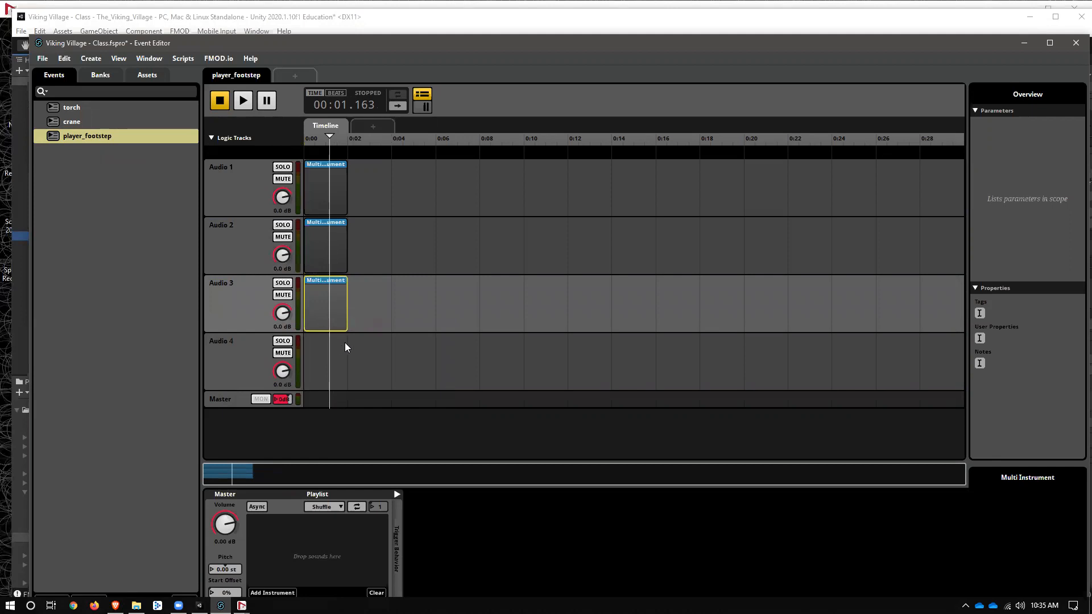
pyautogui.rightClick(346, 348)
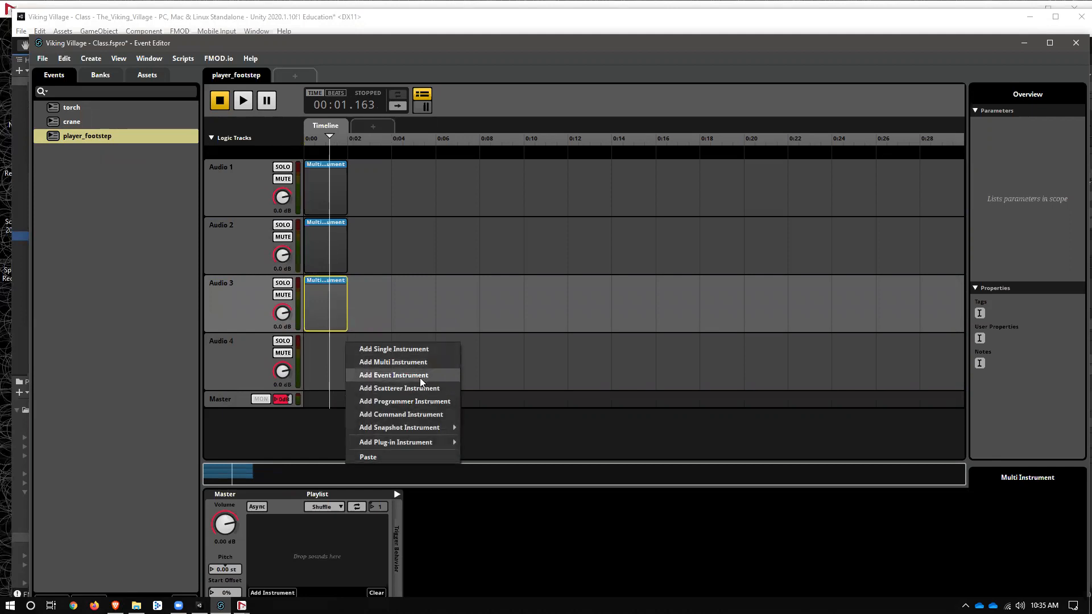
pyautogui.click(425, 363)
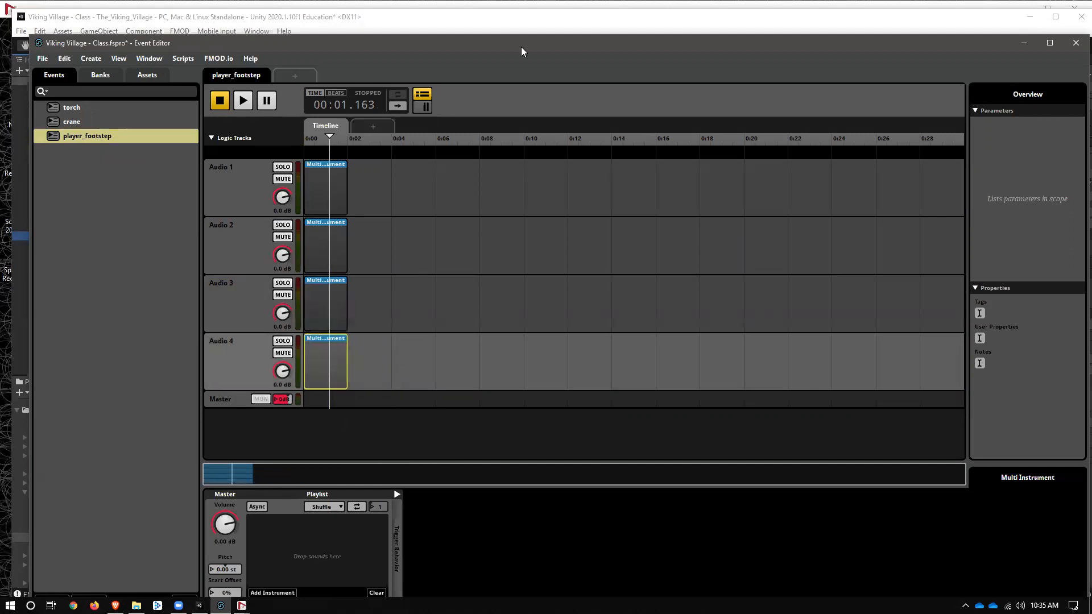
pyautogui.click(118, 58)
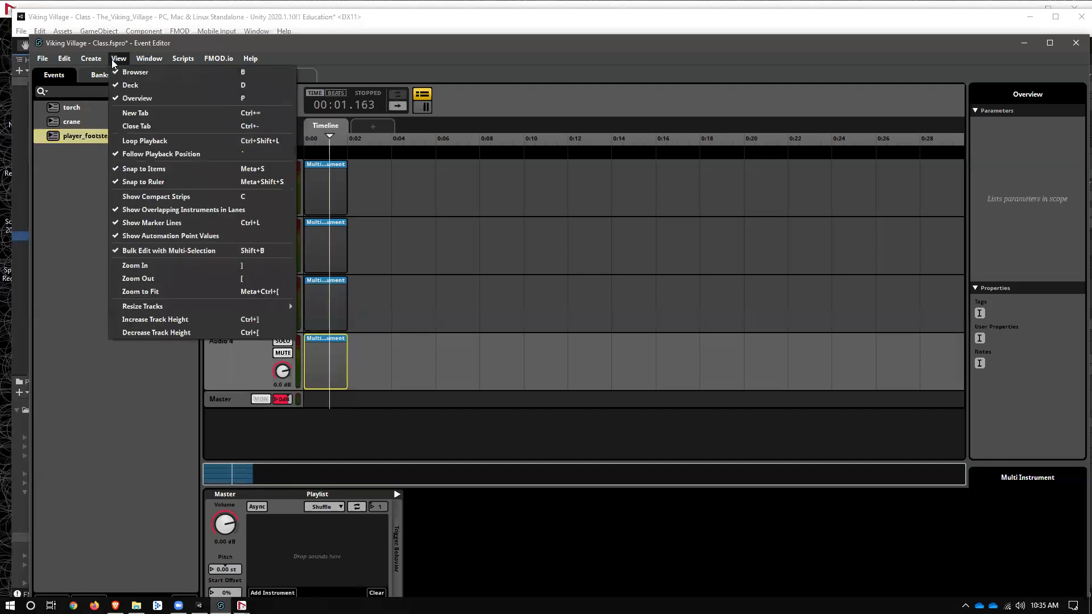
pyautogui.moveTo(64, 58)
pyautogui.click(169, 403)
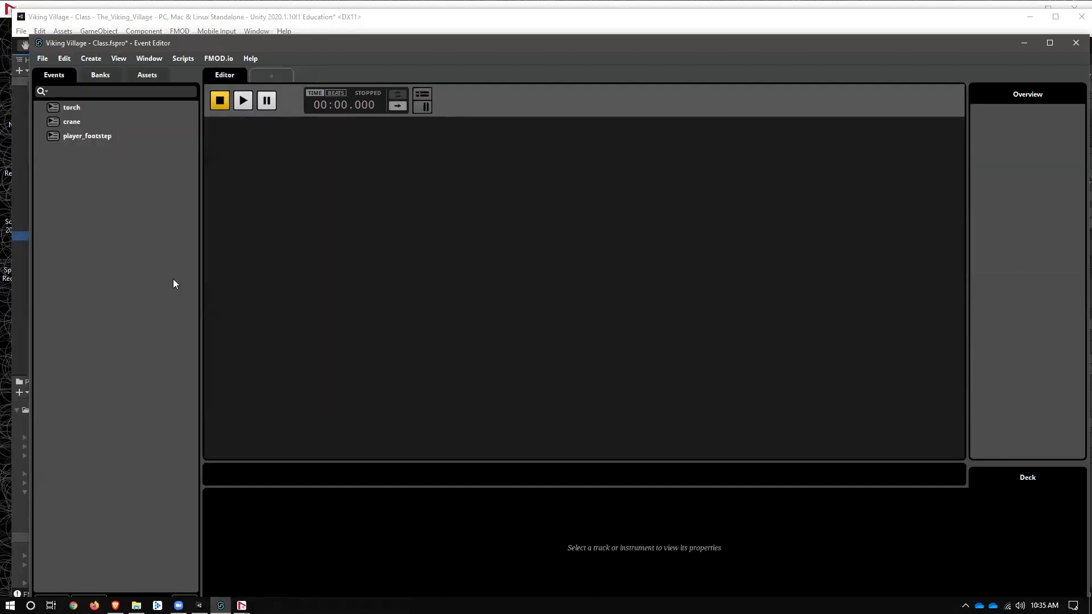
# Create a player_footstep folder in the project's audio assets and add a new subfolder inside it
pyautogui.click(148, 80)
pyautogui.rightClick(91, 184)
pyautogui.click(128, 207)
pyautogui.write('pl')
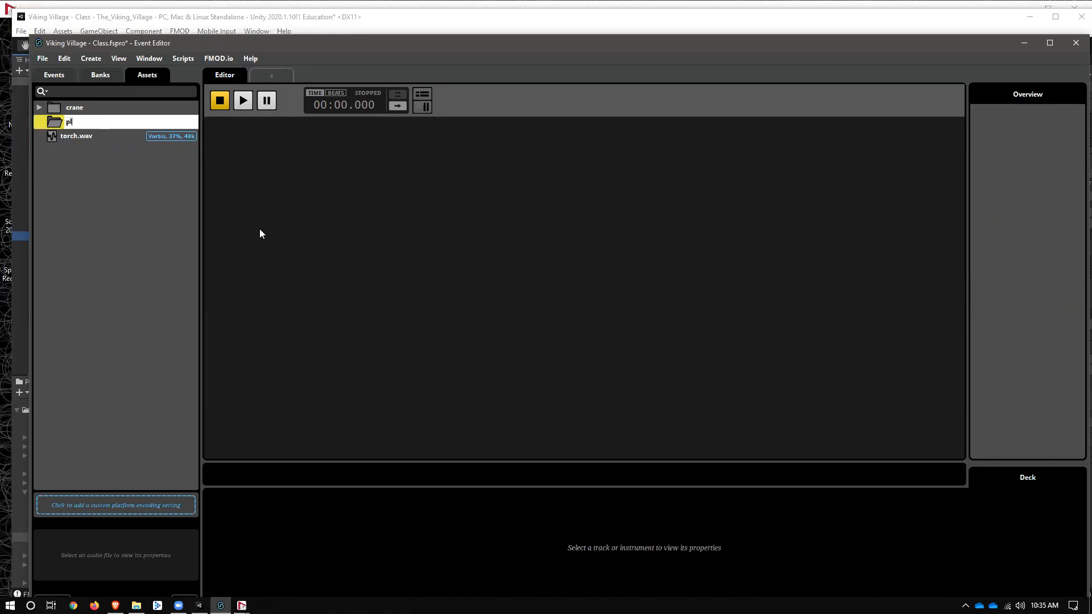
pyautogui.write('ayer_footstep')
pyautogui.press('Return')
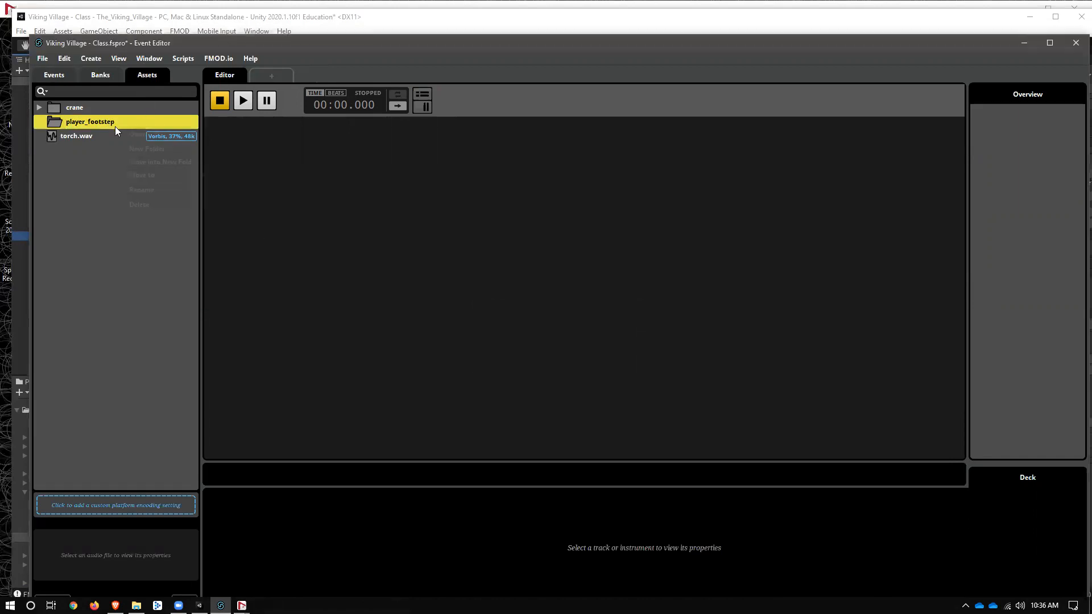
pyautogui.rightClick(114, 123)
pyautogui.click(132, 149)
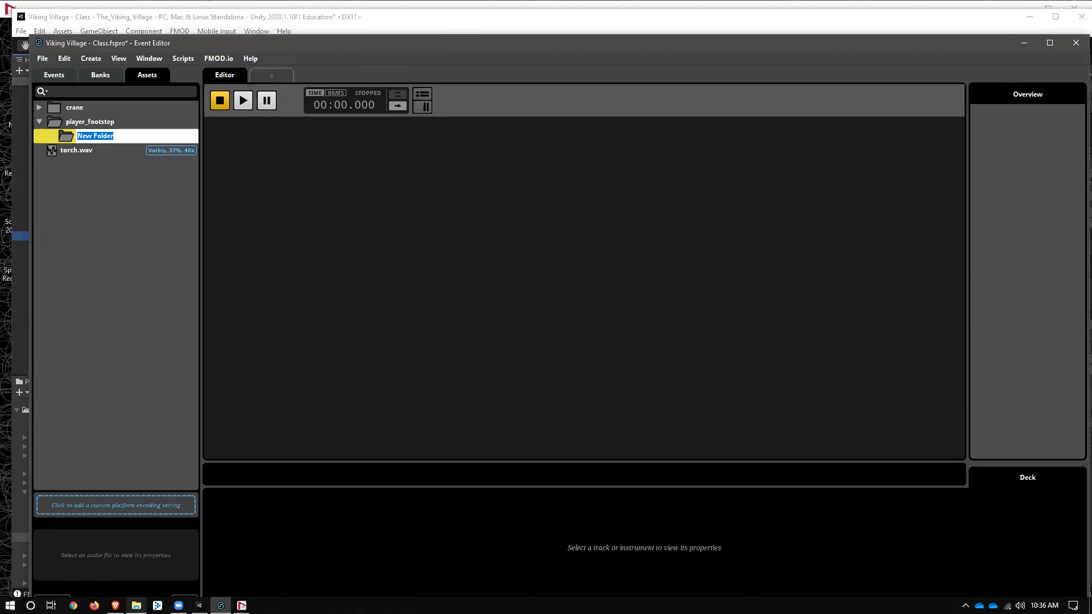
# Switch to File Explorer and open the Wwise-101_v2019.1 folder in Downloads
pyautogui.click(136, 606)
pyautogui.click(780, 241)
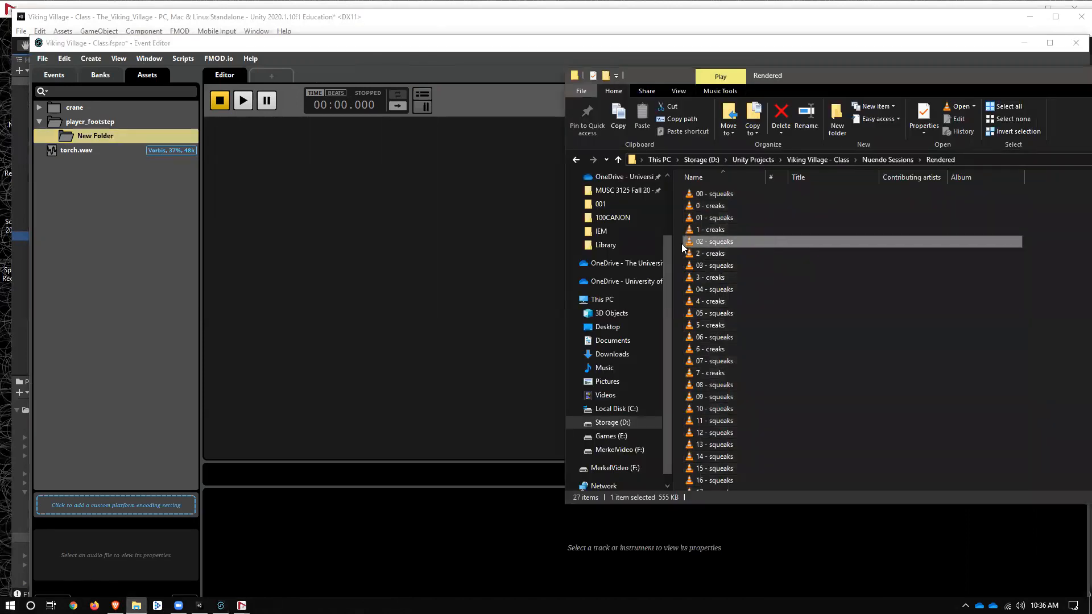
pyautogui.click(619, 159)
pyautogui.moveTo(660, 312); pyautogui.dragTo(673, 265)
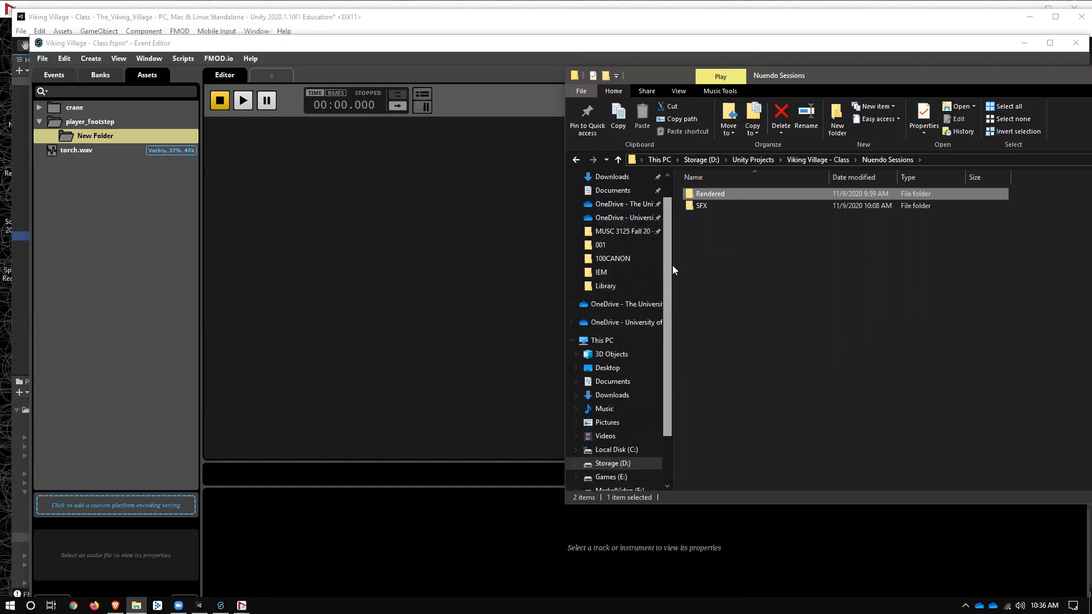
pyautogui.click(637, 395)
pyautogui.doubleClick(766, 82)
pyautogui.scroll(-1, 561, 395)
pyautogui.scroll(-2, 562, 393)
pyautogui.doubleClick(563, 465)
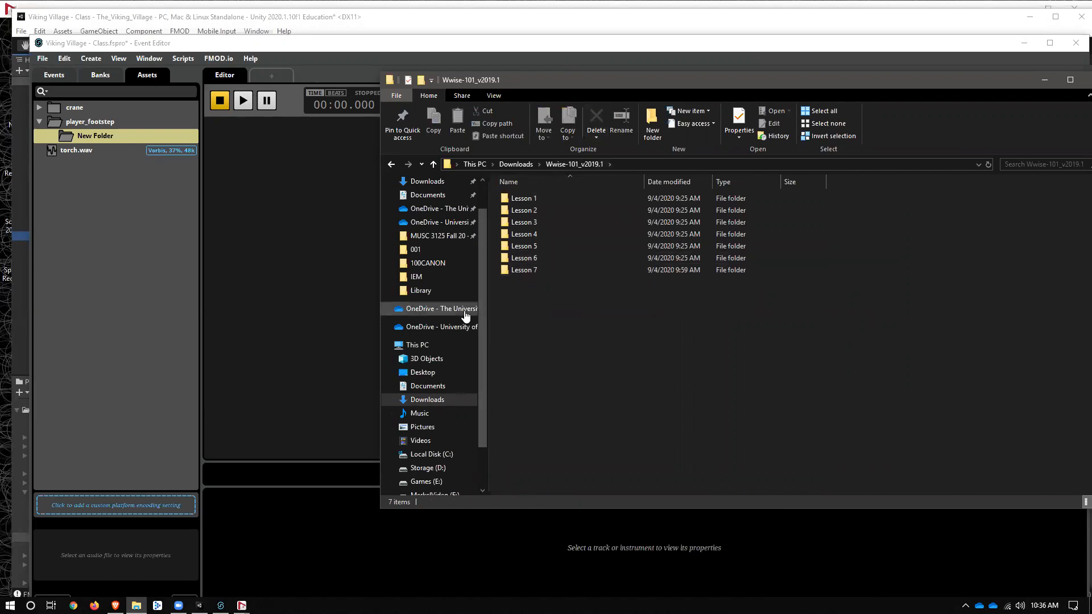
# Open the SFX folder under Lesson 7, WwiseProject Lesson 7, Originals, and locate the FS_ footstep sound files
pyautogui.click(528, 267)
pyautogui.click(527, 255)
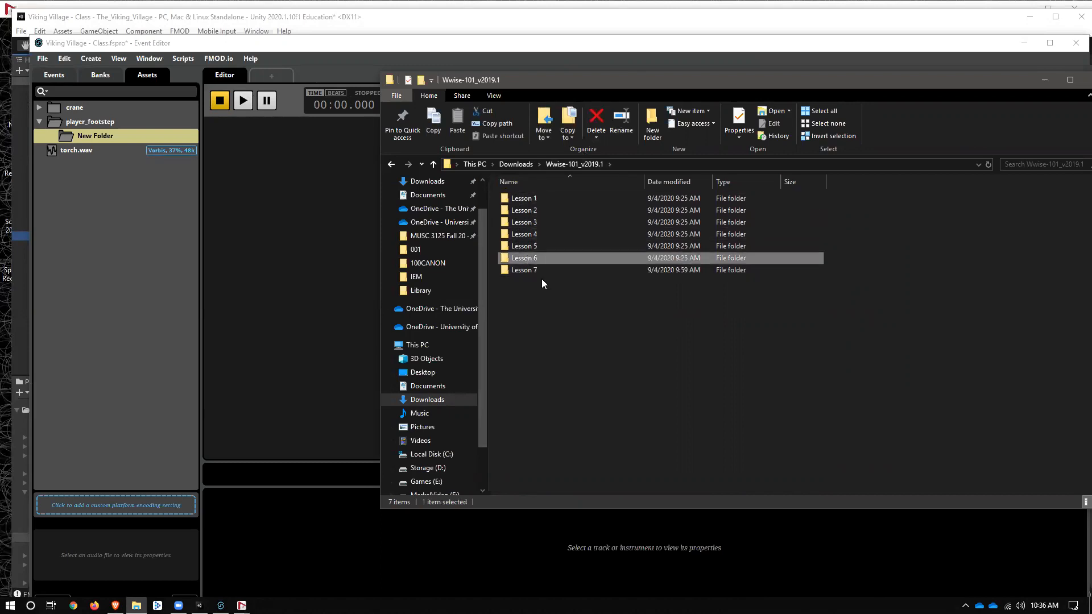
pyautogui.doubleClick(513, 271)
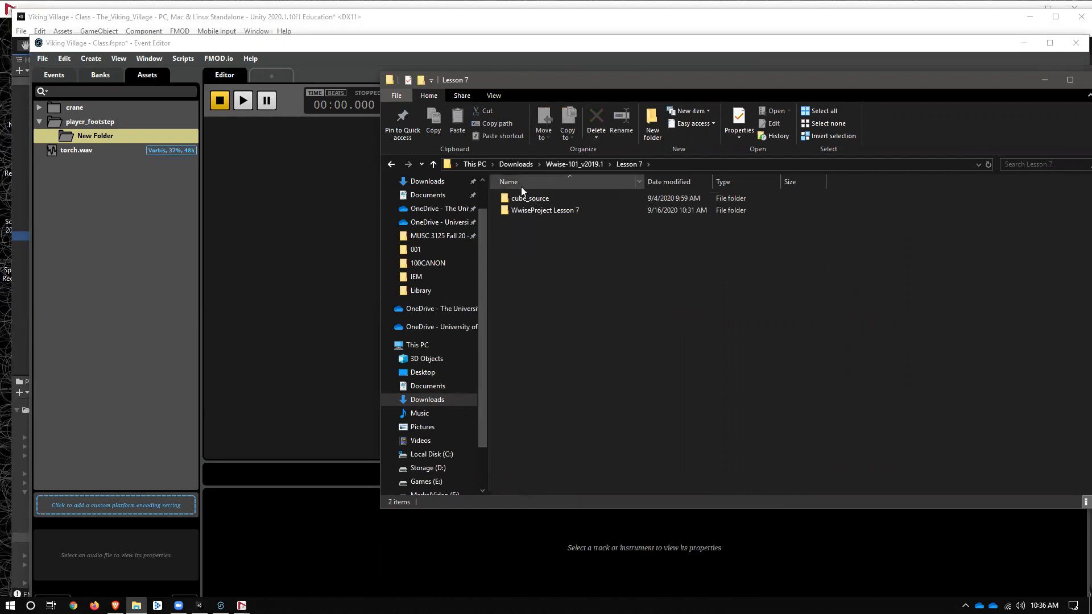
pyautogui.doubleClick(535, 212)
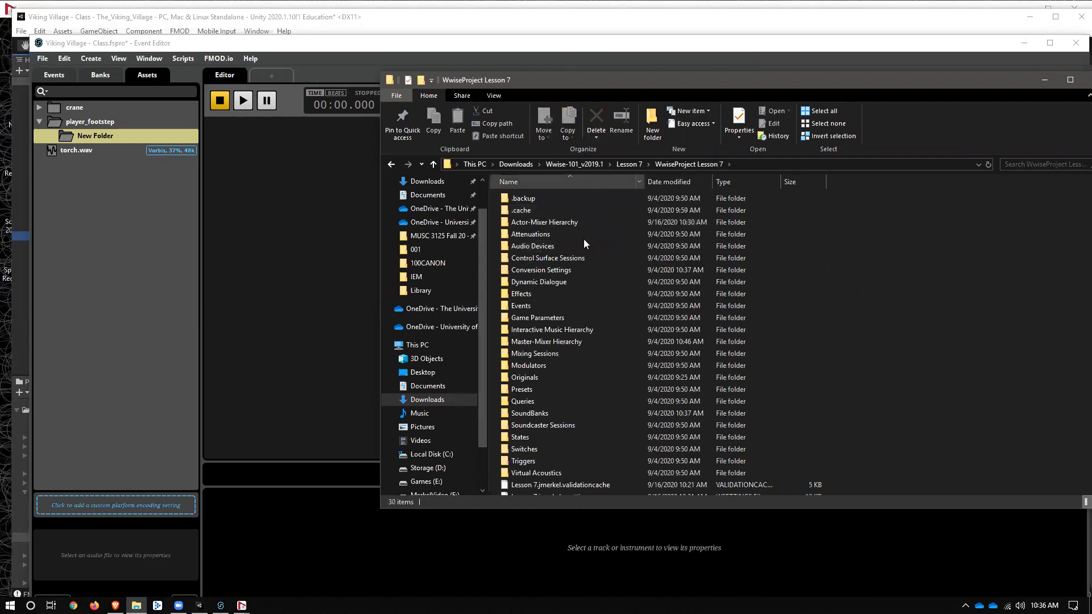
pyautogui.scroll(-2, 647, 398)
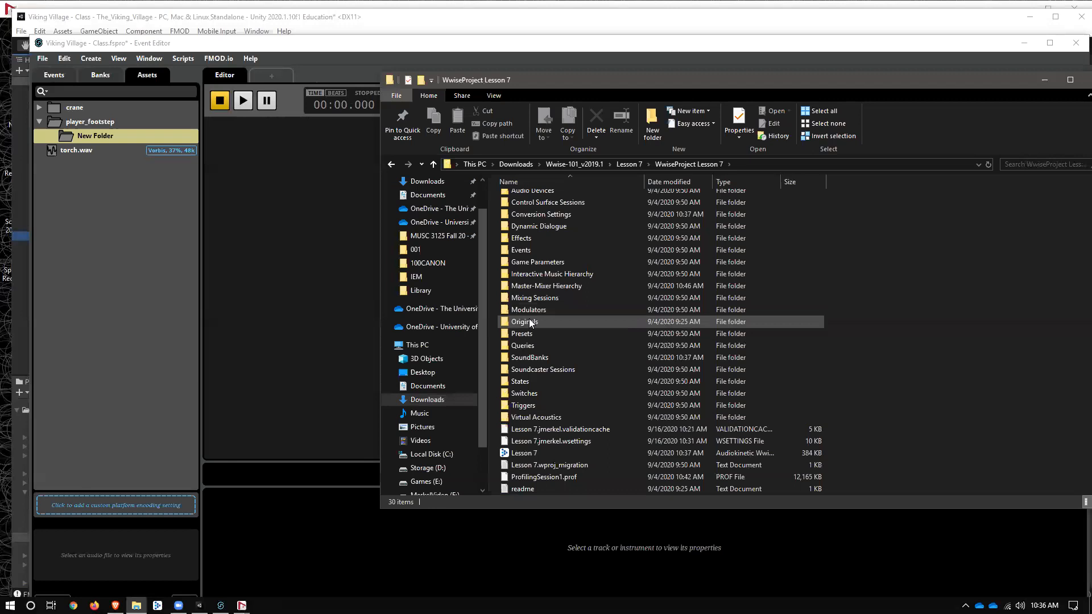
pyautogui.doubleClick(529, 321)
pyautogui.doubleClick(525, 212)
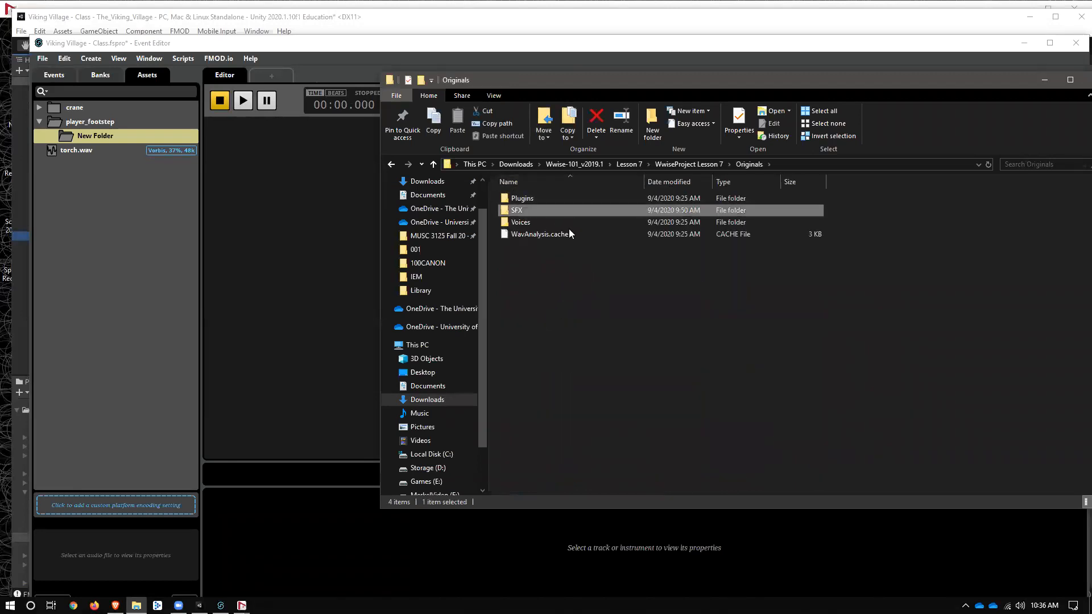
pyautogui.scroll(-5, 610, 416)
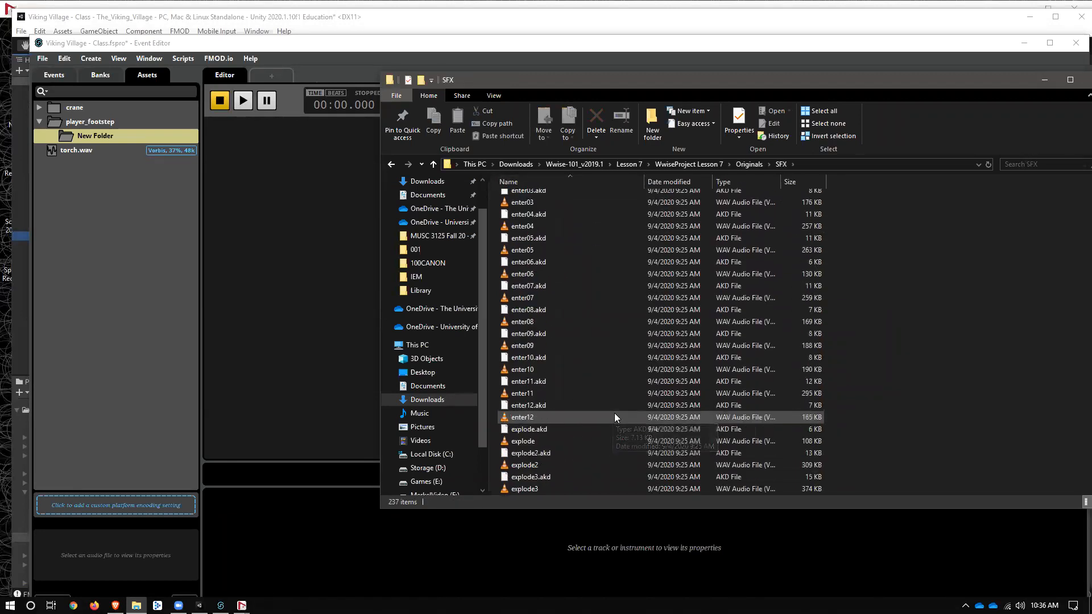
pyautogui.scroll(-13, 614, 413)
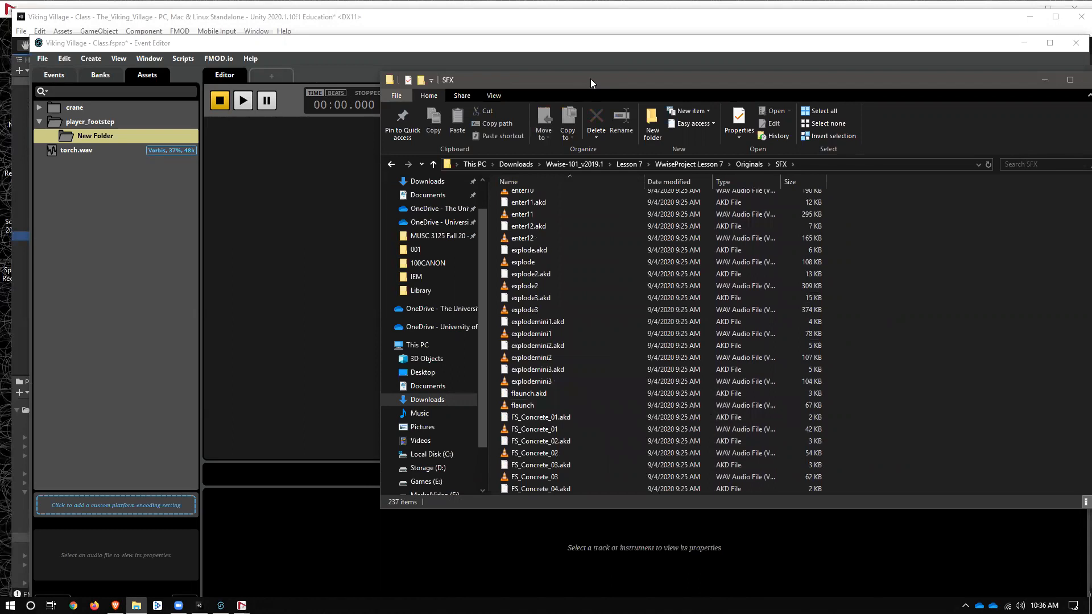
pyautogui.moveTo(590, 79); pyautogui.dragTo(641, 82)
pyautogui.scroll(-9, 604, 452)
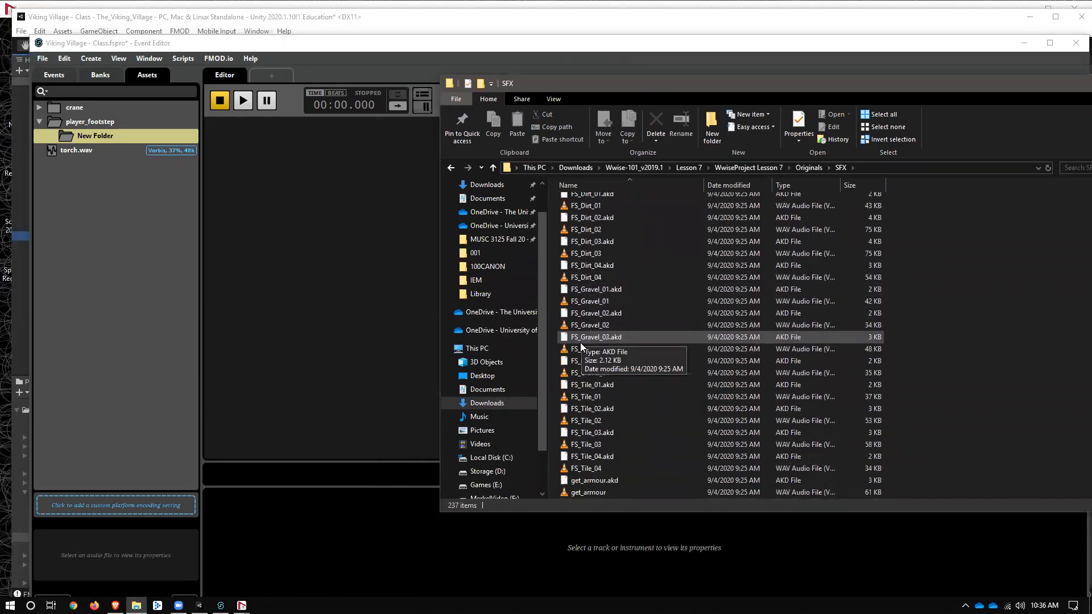
pyautogui.scroll(6, 580, 343)
pyautogui.scroll(-9, 626, 353)
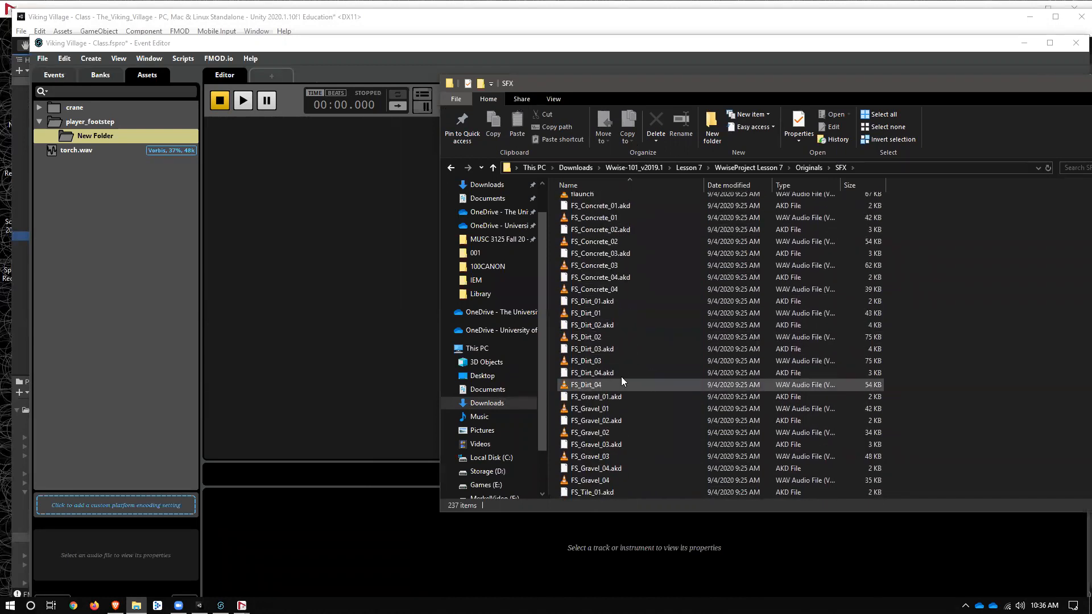
# Switch back to FMOD Studio and rename the new subfolder of player_footstep as concrete
pyautogui.click(93, 270)
pyautogui.click(83, 125)
pyautogui.click(95, 136)
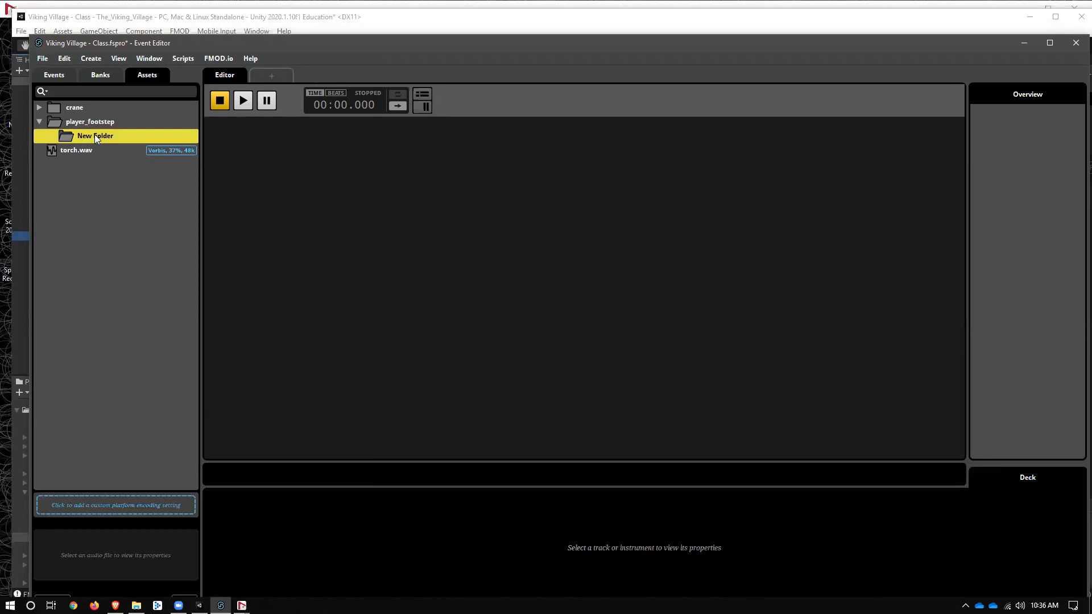
pyautogui.click(95, 136)
pyautogui.write('c')
# Create a subfolder named tile inside the player_footstep asset folder
pyautogui.click(92, 123)
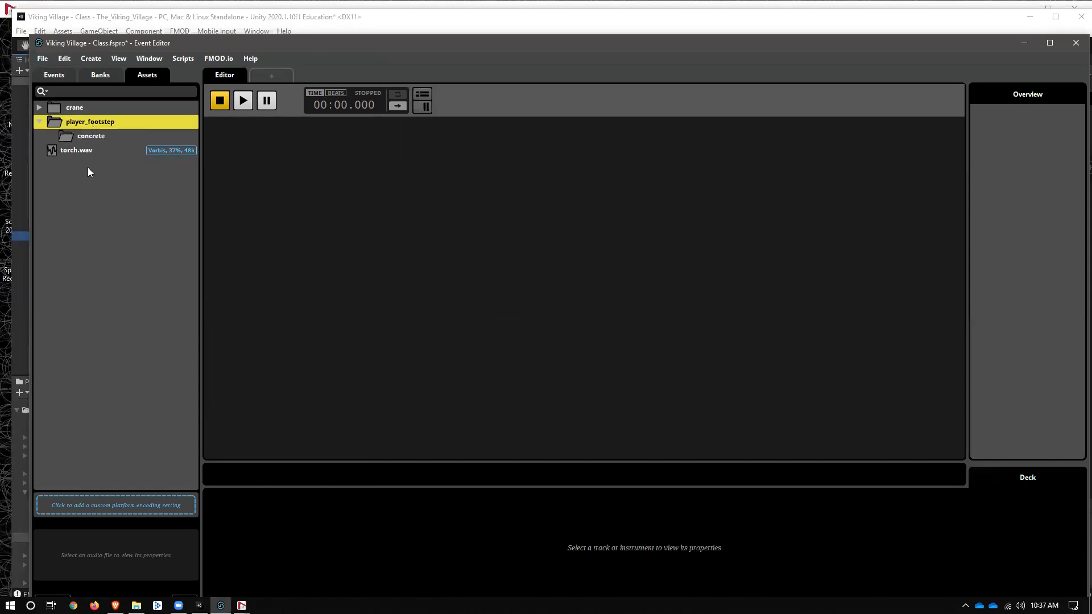
pyautogui.rightClick(94, 124)
pyautogui.click(139, 149)
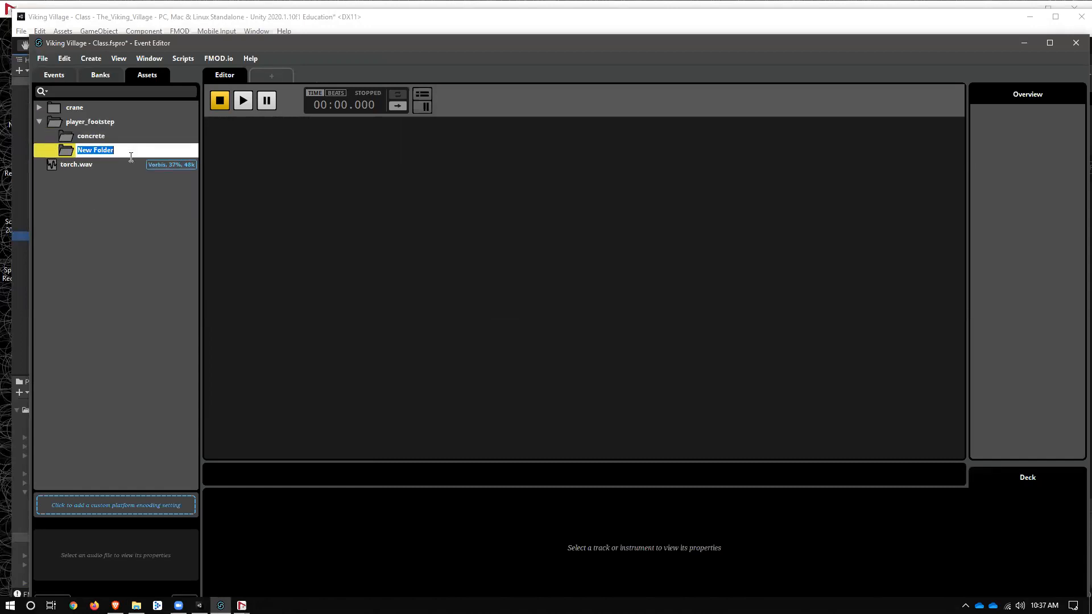
pyautogui.write('tile')
pyautogui.press('Return')
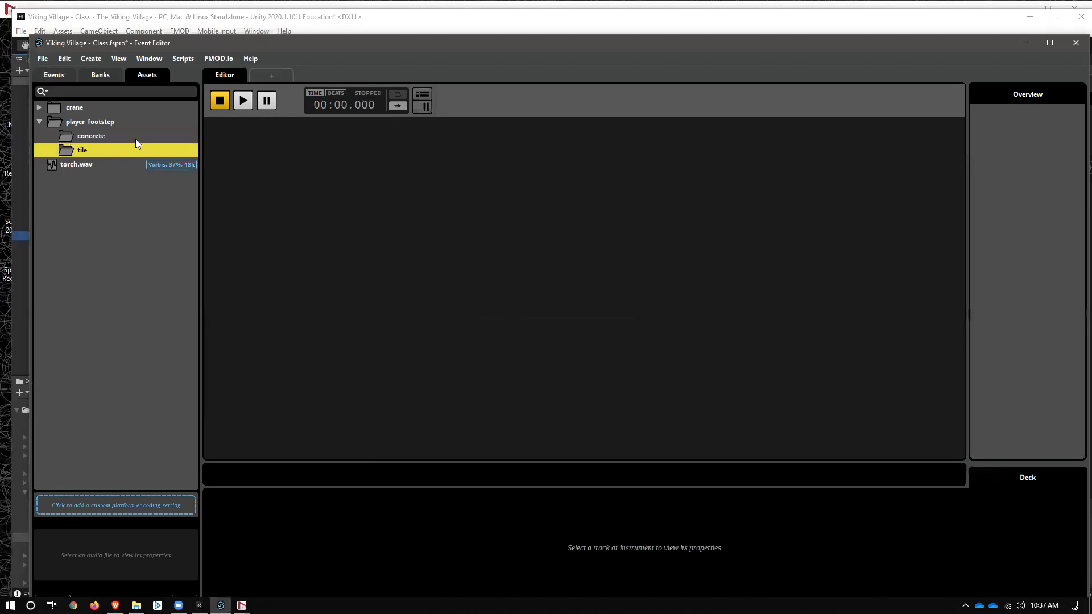
# Create a subfolder named gravel inside the player_footstep asset folder
pyautogui.rightClick(123, 125)
pyautogui.click(158, 148)
pyautogui.write('gravel')
pyautogui.press('Return')
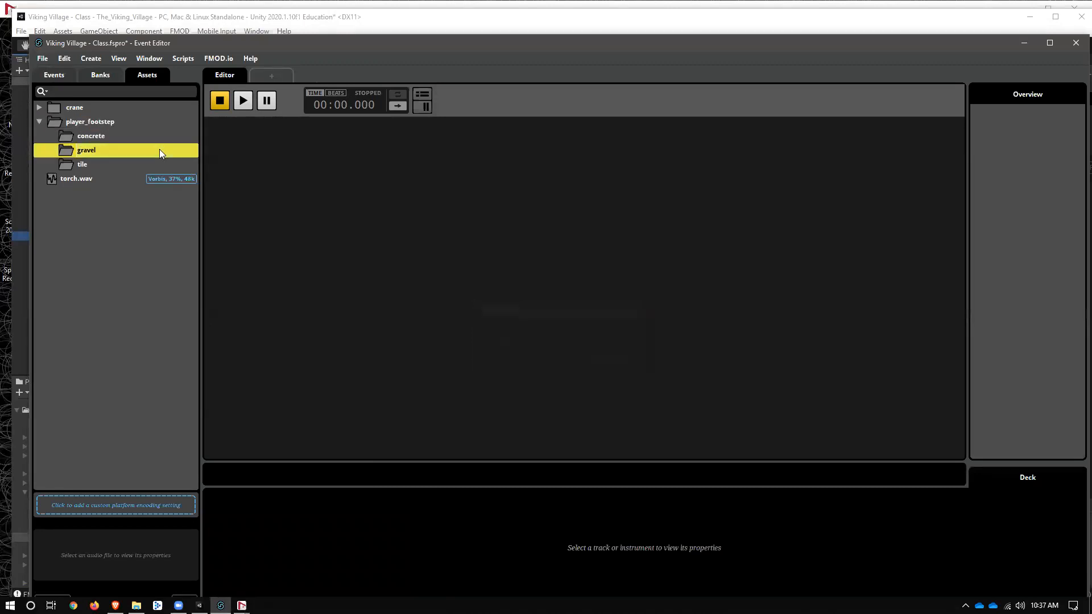
# Create a fourth subfolder in player_footstep, check the footstep file names in File Explorer, and name the subfolder dirt
pyautogui.rightClick(102, 124)
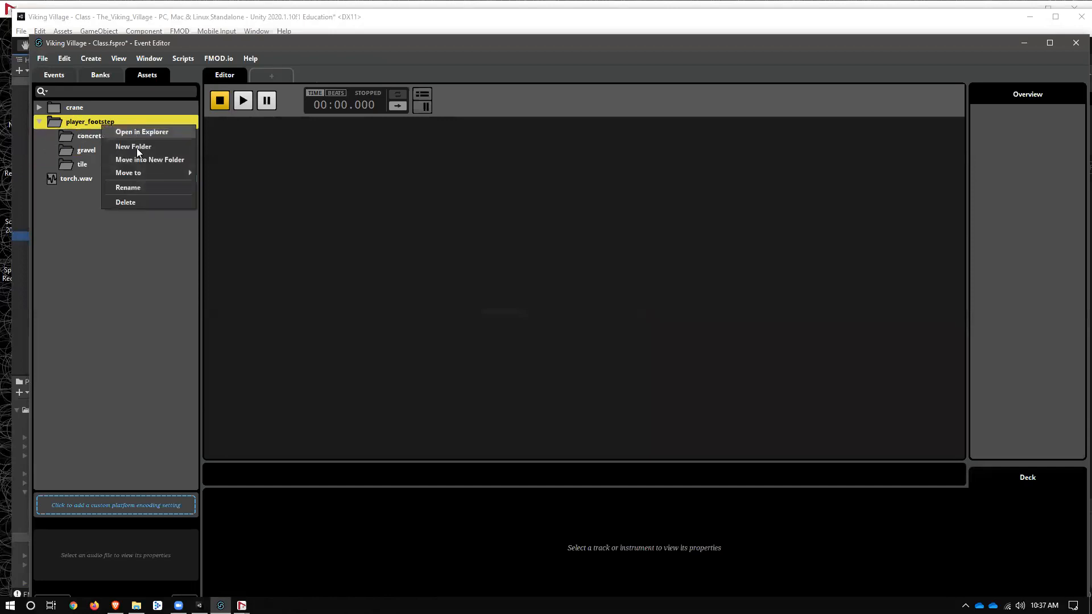
pyautogui.click(138, 146)
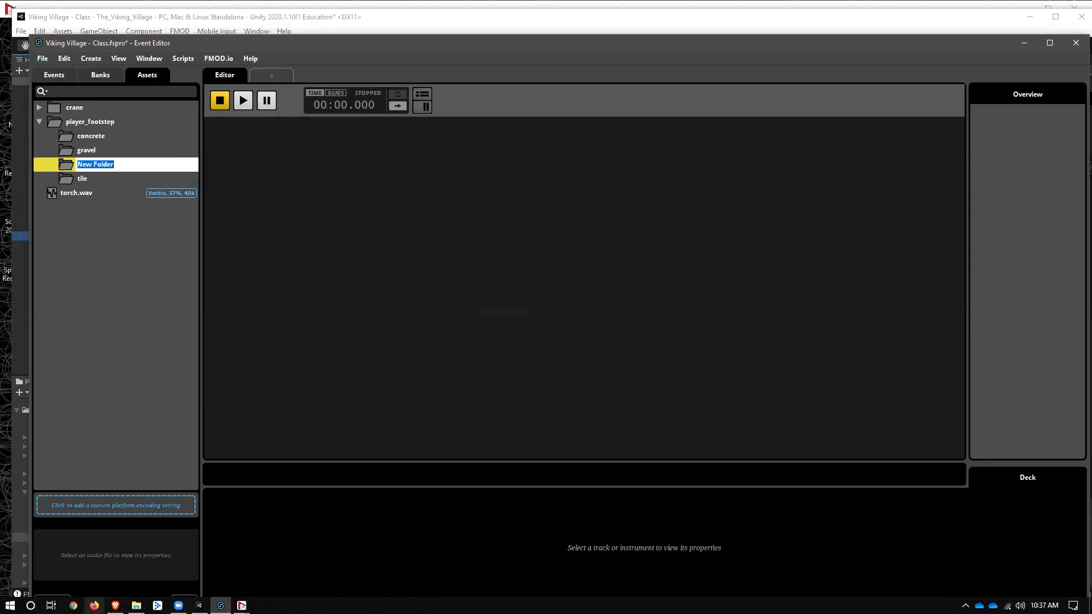
pyautogui.click(136, 605)
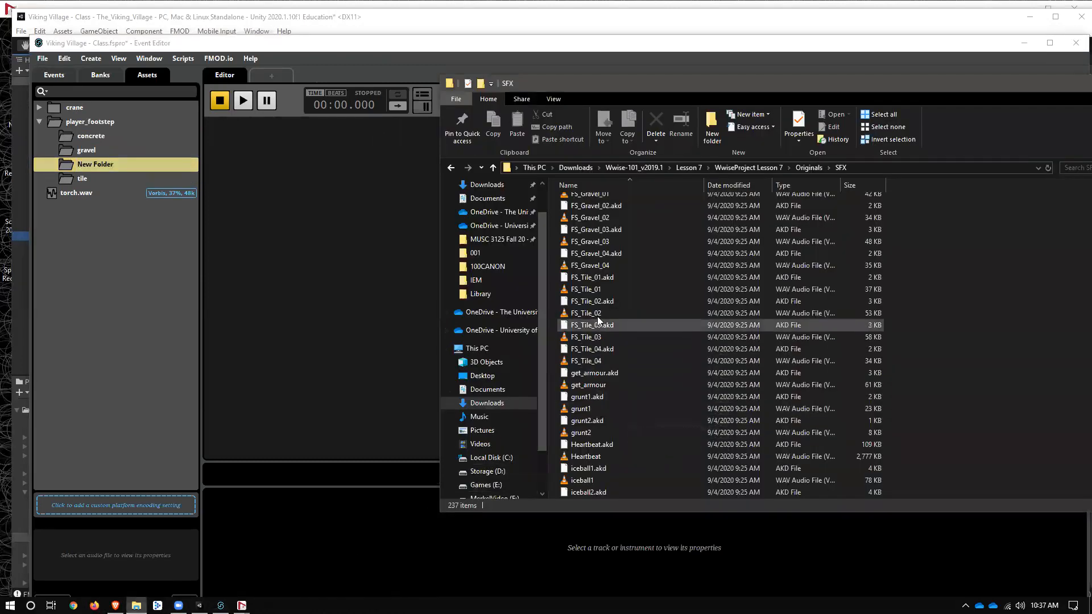
pyautogui.scroll(3, 597, 316)
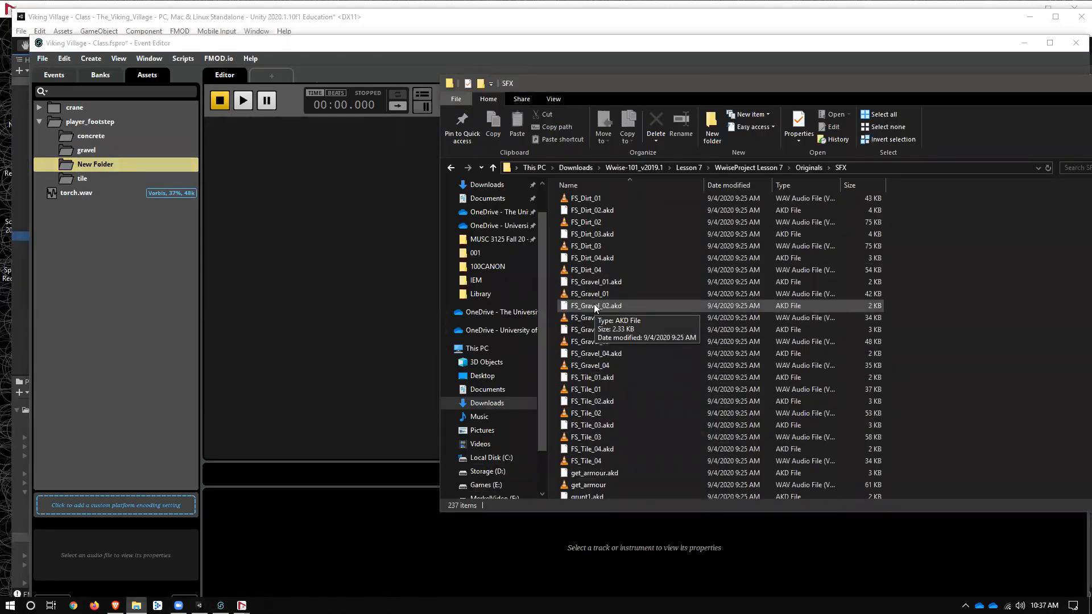
pyautogui.click(96, 163)
pyautogui.click(111, 166)
pyautogui.write('dirt')
pyautogui.press('Return')
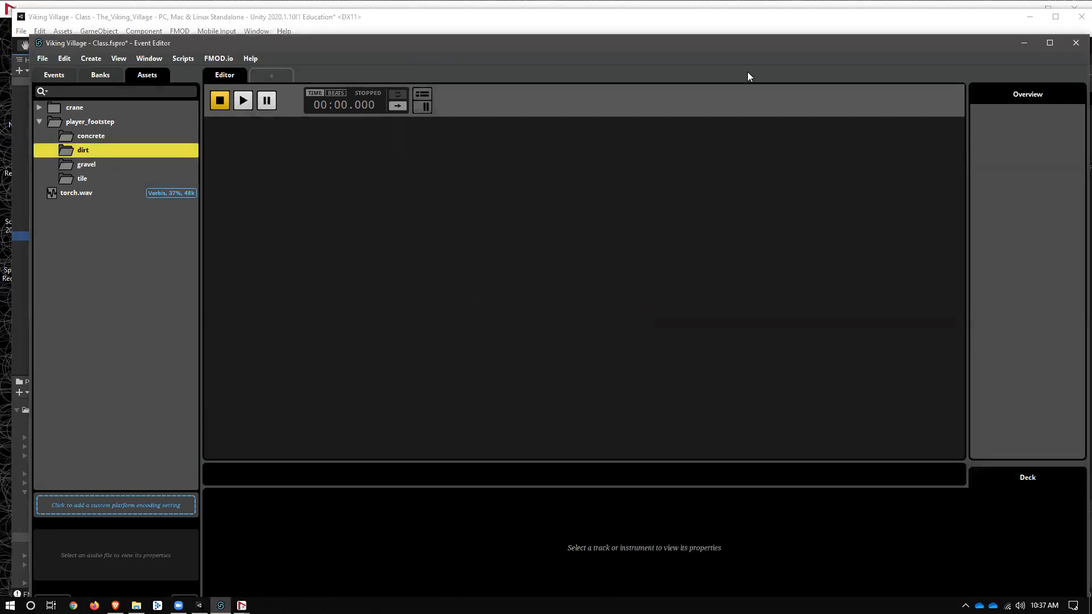
# Arrange the SFX folder window and the FMOD Studio window side by side, with the footstep files and asset folders both in view
pyautogui.doubleClick(590, 43)
pyautogui.click(691, 85)
pyautogui.moveTo(691, 86); pyautogui.dragTo(190, 120)
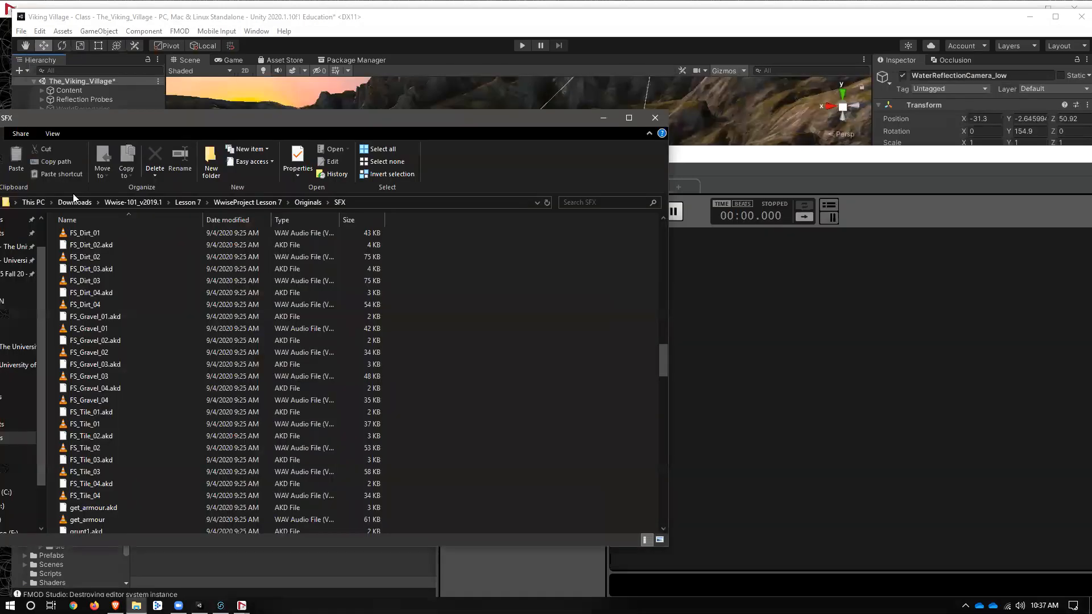
pyautogui.click(759, 353)
pyautogui.scroll(2, 79, 260)
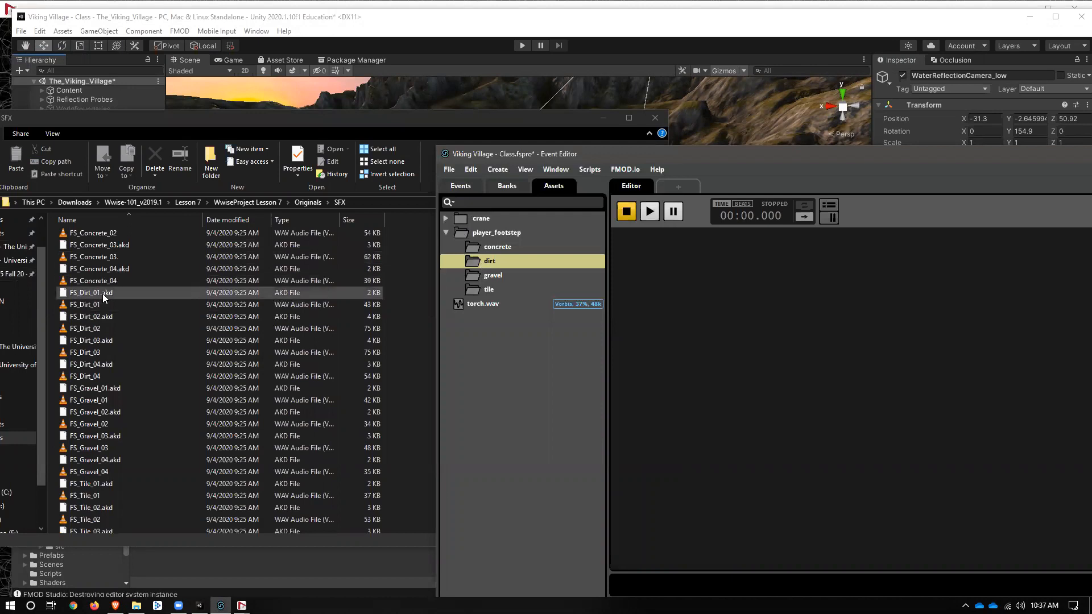
# Select the FS_Dirt_01, FS_Dirt_02 and FS_Dirt_03 WAV files in the SFX folder and move its window aside
pyautogui.click(106, 305)
pyautogui.keyDown('ctrl'); pyautogui.click(110, 283); pyautogui.keyUp('ctrl')
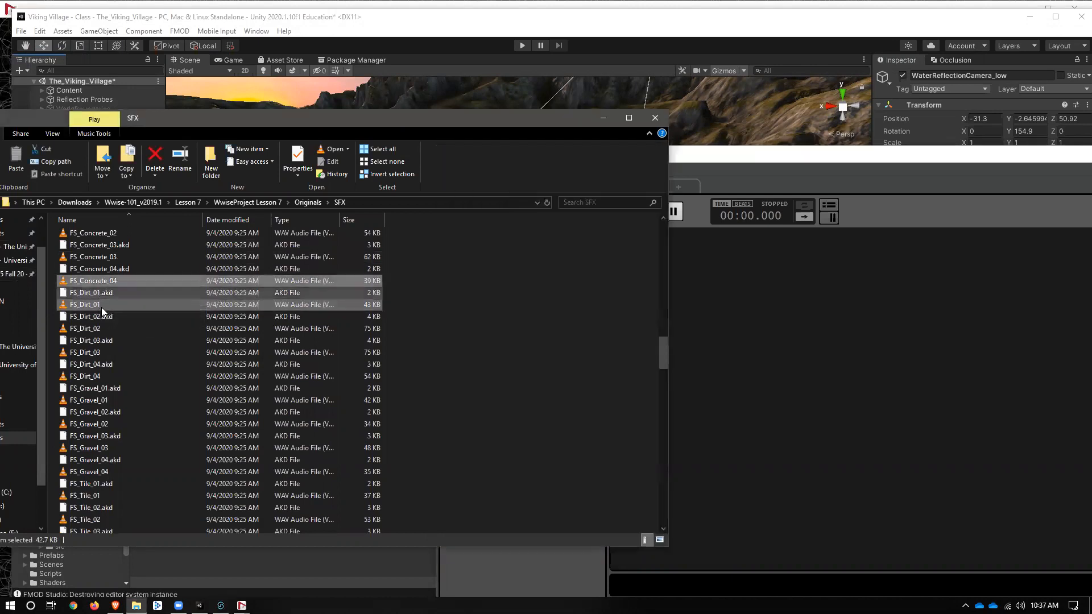
pyautogui.keyDown('ctrl'); pyautogui.click(97, 329); pyautogui.keyUp('ctrl')
pyautogui.keyDown('ctrl'); pyautogui.click(91, 352); pyautogui.keyUp('ctrl')
pyautogui.moveTo(105, 284); pyautogui.dragTo(906, 397)
pyautogui.moveTo(442, 119); pyautogui.dragTo(984, 275)
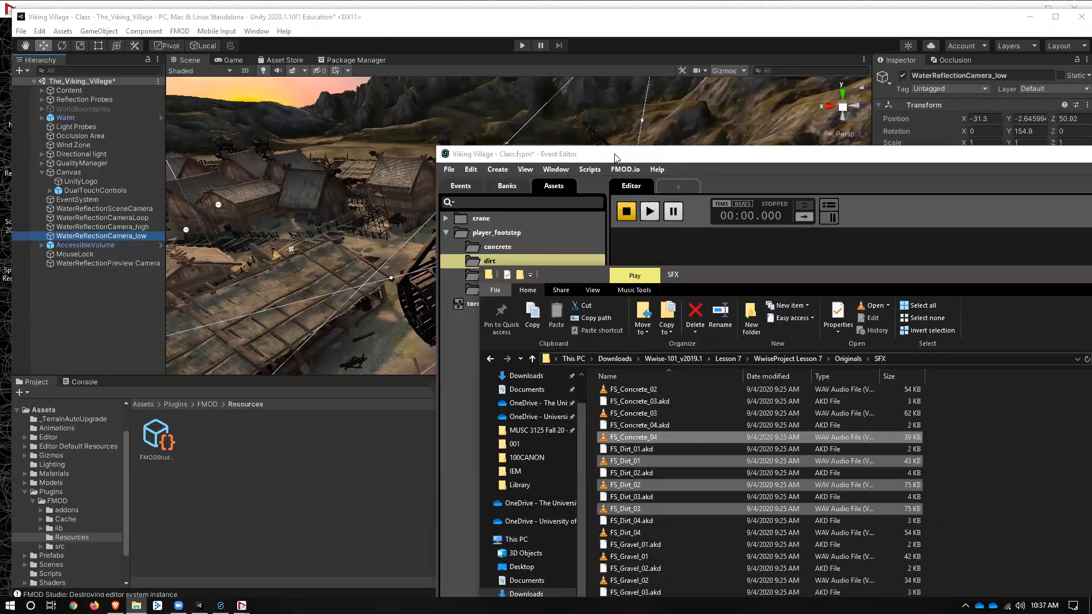
# Open FMOD Studio's Audio Bin in its own window and place it beside the Event Editor
pyautogui.click(617, 159)
pyautogui.click(553, 172)
pyautogui.click(556, 170)
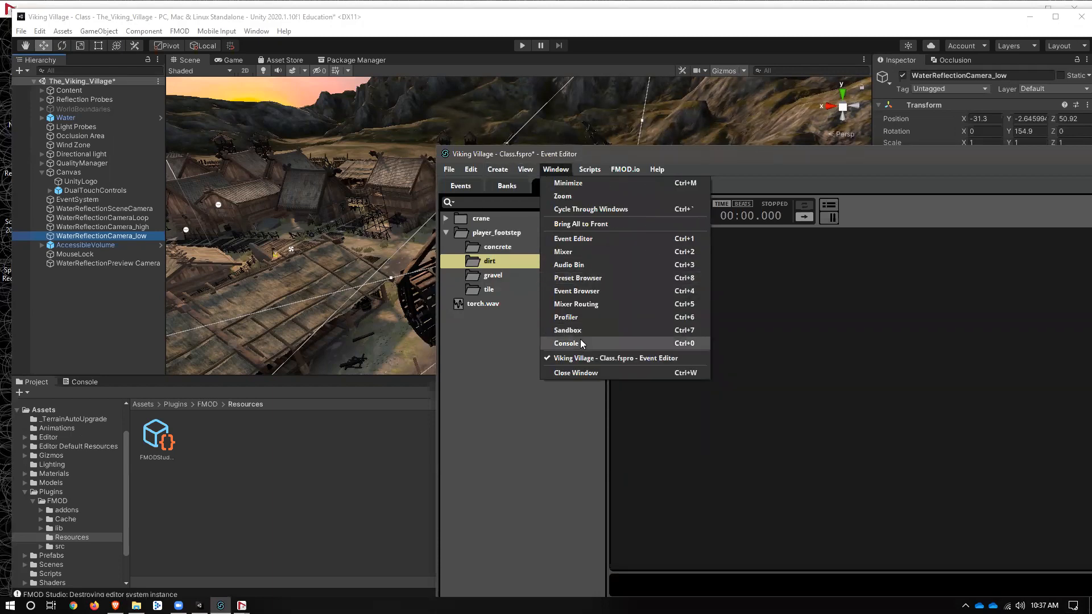
pyautogui.click(582, 266)
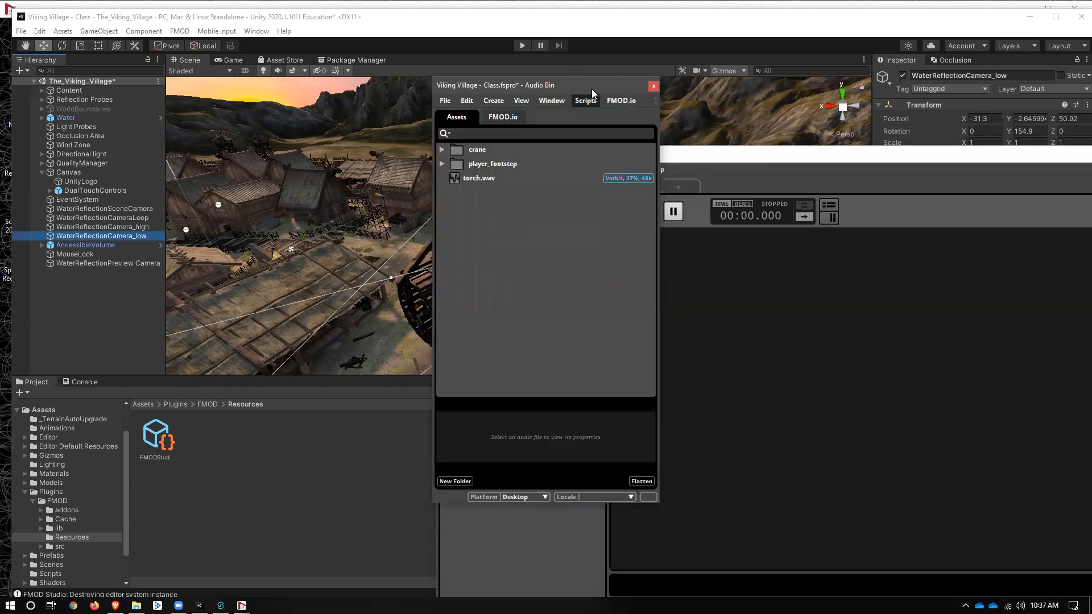
pyautogui.moveTo(571, 90); pyautogui.dragTo(258, 99)
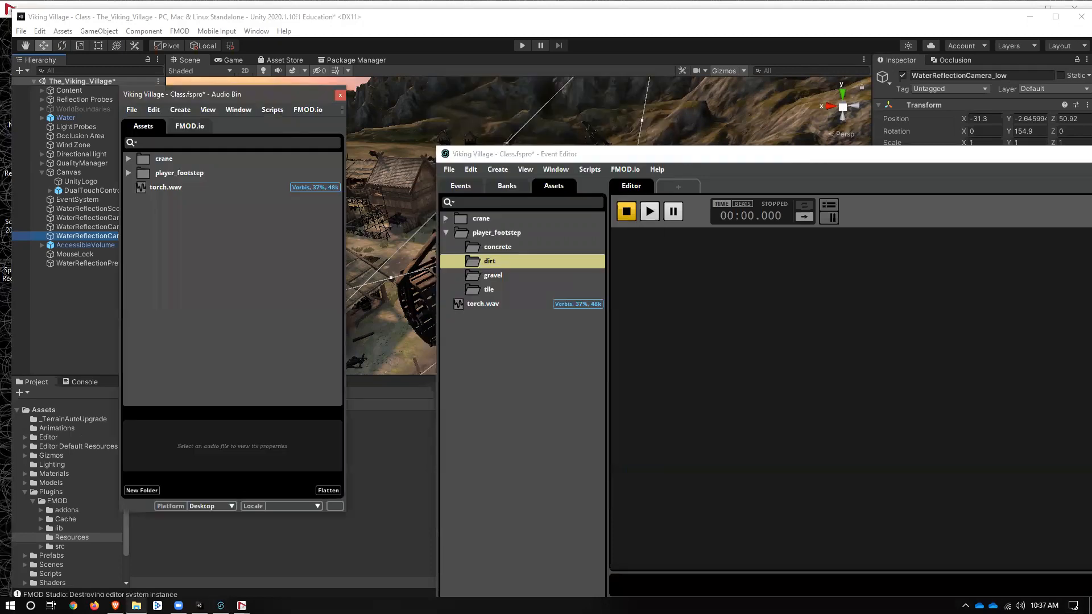
# Place the SFX folder window next to the Audio Bin and expand the player_footstep asset folder
pyautogui.click(137, 605)
pyautogui.moveTo(724, 263); pyautogui.dragTo(658, 84)
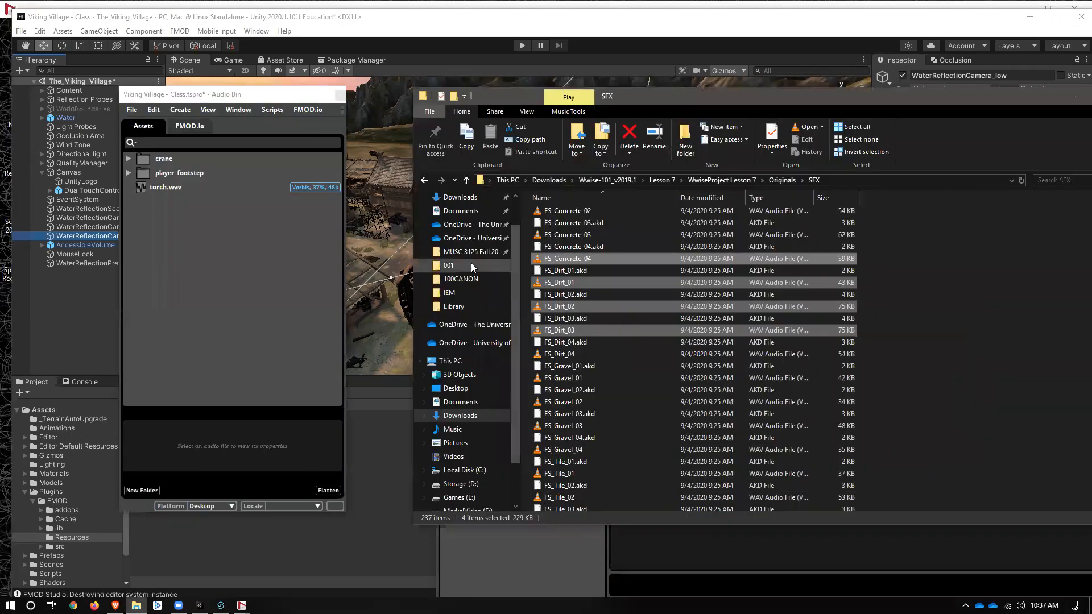
pyautogui.click(129, 172)
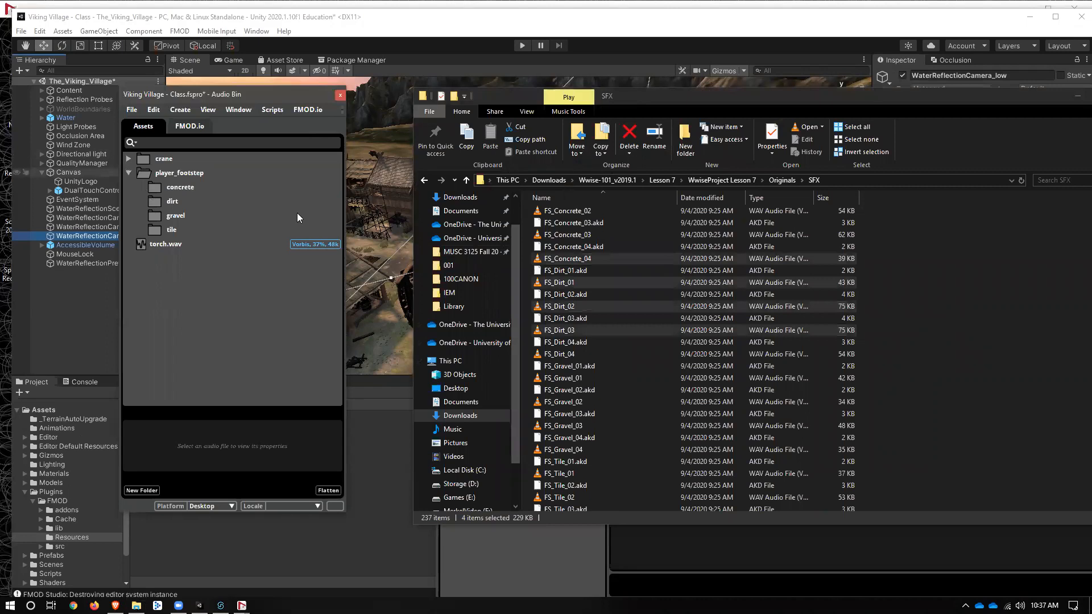
pyautogui.click(647, 108)
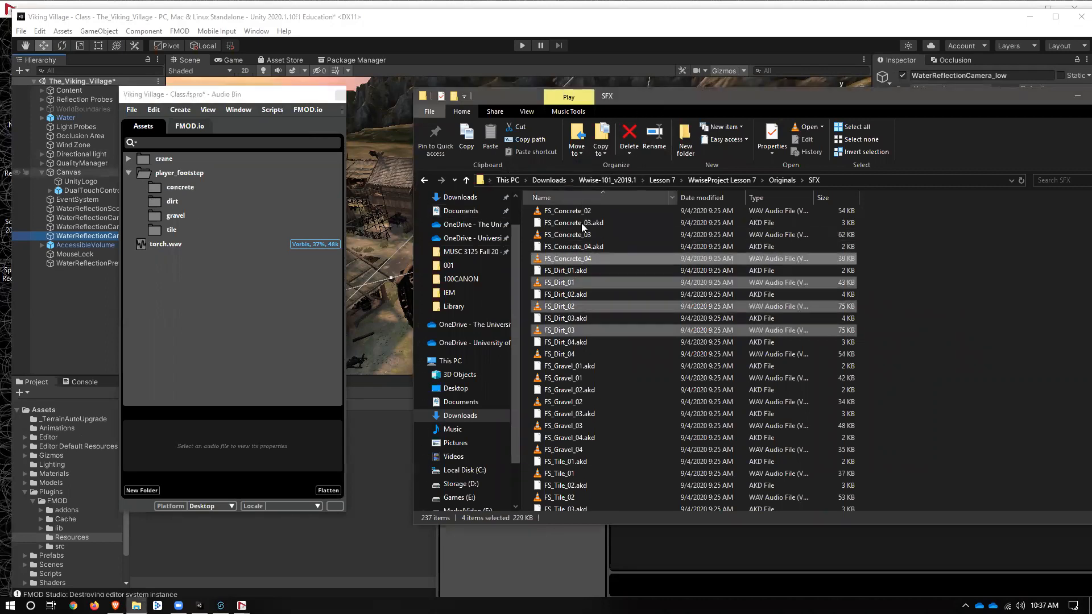
# Correct the file selection to FS_Dirt_01 through FS_Dirt_04 and import those WAV files into the dirt asset folder
pyautogui.keyDown('ctrl'); pyautogui.click(566, 259); pyautogui.keyUp('ctrl')
pyautogui.keyDown('ctrl'); pyautogui.click(576, 352); pyautogui.keyUp('ctrl')
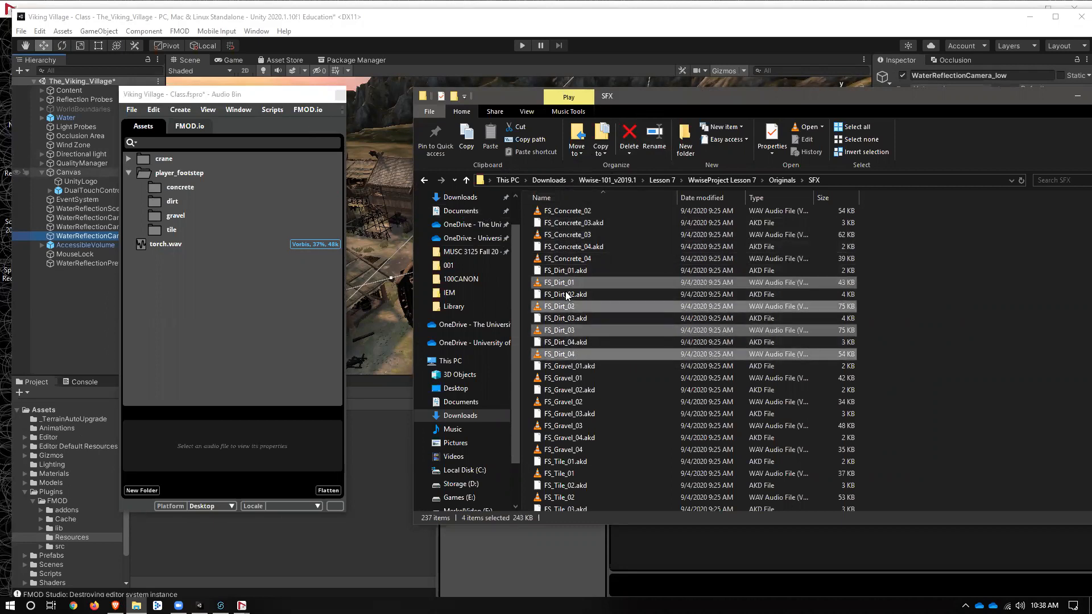
pyautogui.moveTo(190, 207); pyautogui.dragTo(172, 201)
# Import the WAV files FS_Concrete_01 through FS_Concrete_04 into the concrete asset folder
pyautogui.scroll(3, 586, 278)
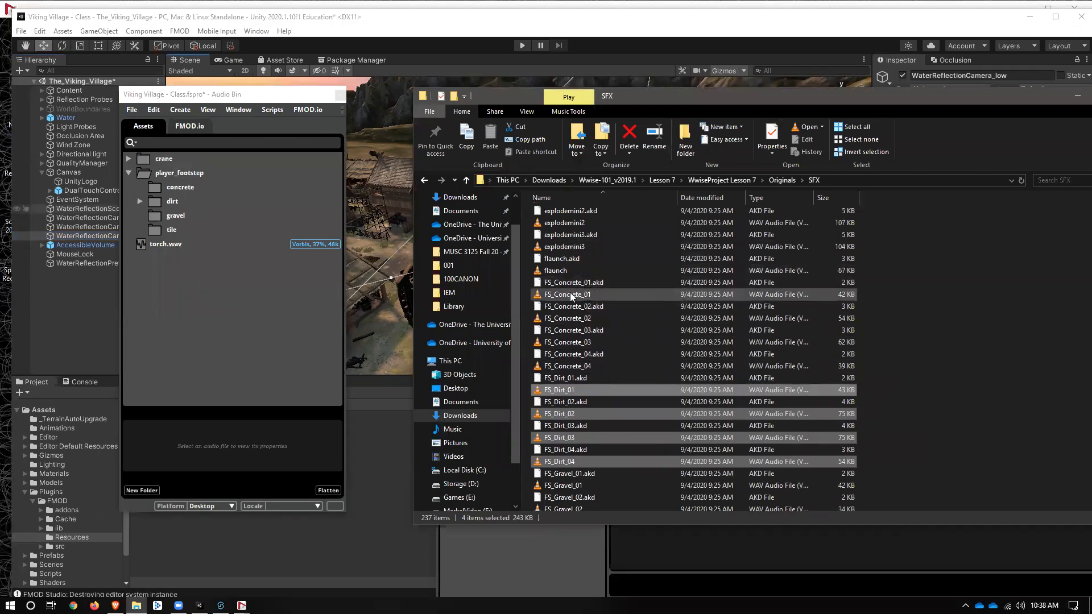
pyautogui.click(570, 296)
pyautogui.keyDown('ctrl'); pyautogui.click(570, 319); pyautogui.keyUp('ctrl')
pyautogui.keyDown('ctrl'); pyautogui.click(573, 342); pyautogui.keyUp('ctrl')
pyautogui.keyDown('ctrl'); pyautogui.click(568, 366); pyautogui.keyUp('ctrl')
pyautogui.moveTo(546, 294); pyautogui.dragTo(181, 187)
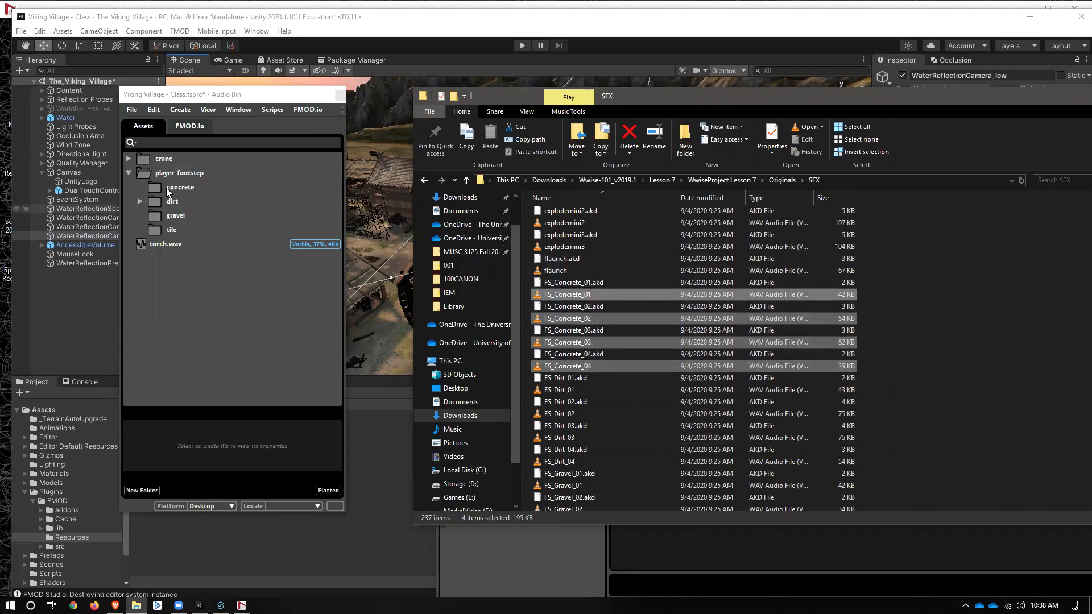
# Import the WAV files FS_Gravel_01 through FS_Gravel_04 into the gravel asset folder
pyautogui.scroll(-6, 575, 343)
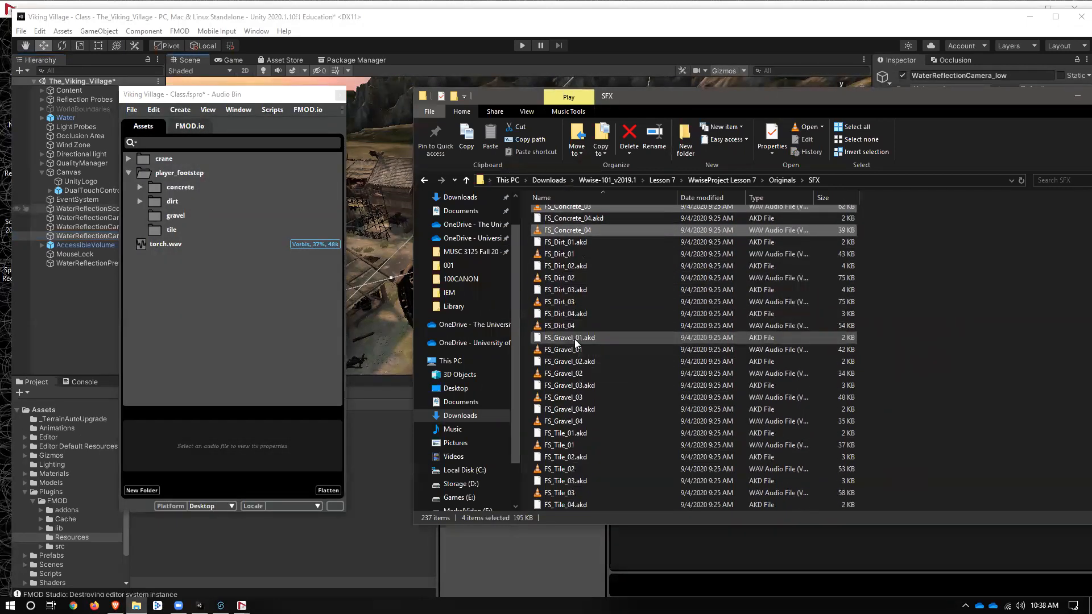
pyautogui.click(578, 277)
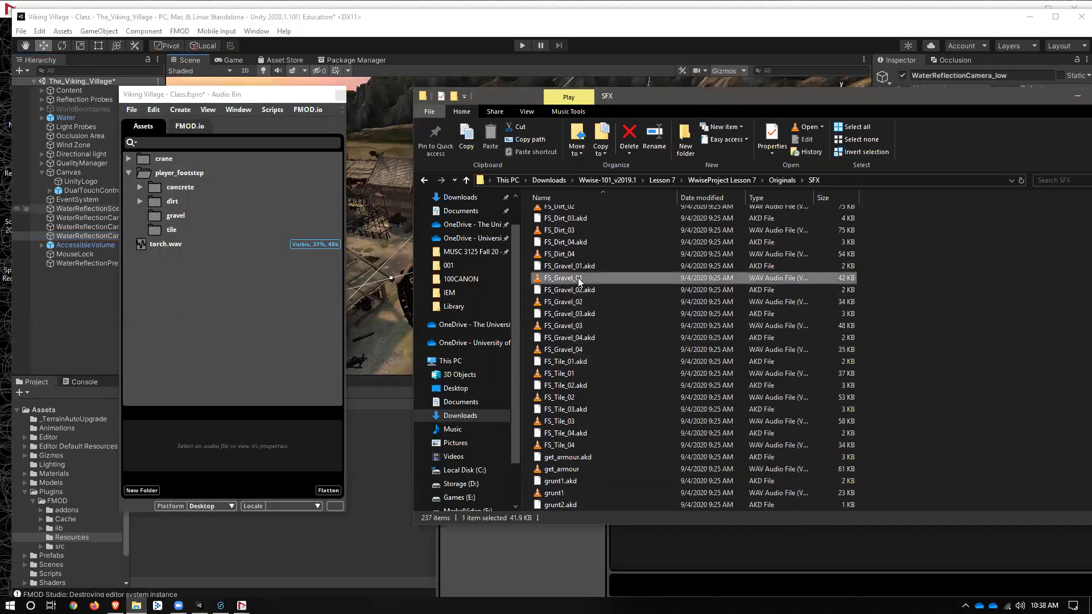
pyautogui.keyDown('ctrl'); pyautogui.click(582, 303); pyautogui.keyUp('ctrl')
pyautogui.keyDown('ctrl'); pyautogui.click(582, 327); pyautogui.keyUp('ctrl')
pyautogui.keyDown('ctrl'); pyautogui.click(578, 349); pyautogui.keyUp('ctrl')
pyautogui.moveTo(552, 278); pyautogui.dragTo(162, 217)
# Import the WAV files FS_Tile_01 through FS_Tile_04 into the tile asset folder
pyautogui.scroll(-3, 564, 336)
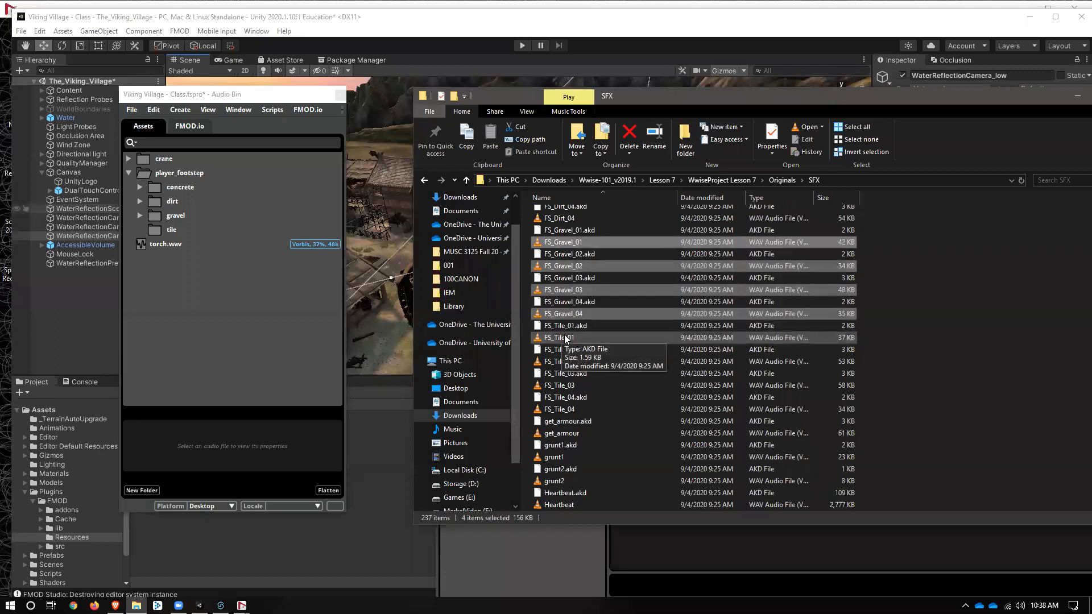
pyautogui.click(578, 263)
pyautogui.keyDown('ctrl'); pyautogui.click(575, 289); pyautogui.keyUp('ctrl')
pyautogui.keyDown('ctrl'); pyautogui.click(573, 314); pyautogui.keyUp('ctrl')
pyautogui.keyDown('ctrl'); pyautogui.click(572, 337); pyautogui.keyUp('ctrl')
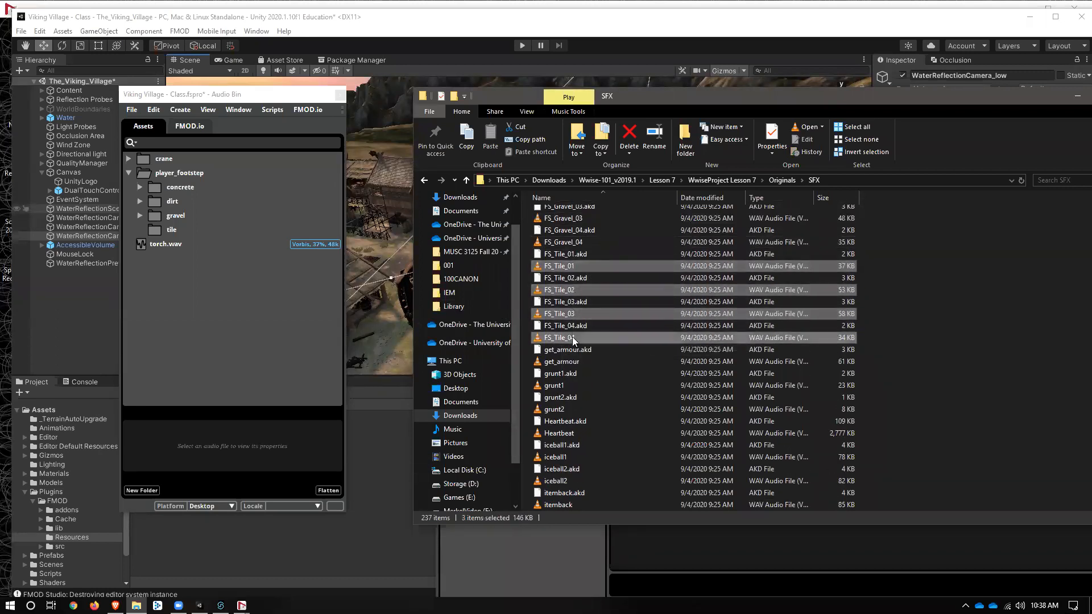
pyautogui.moveTo(182, 231); pyautogui.dragTo(167, 230)
# Close the Audio Bin window and reposition the Event Editor so its track area fits on screen
pyautogui.click(314, 319)
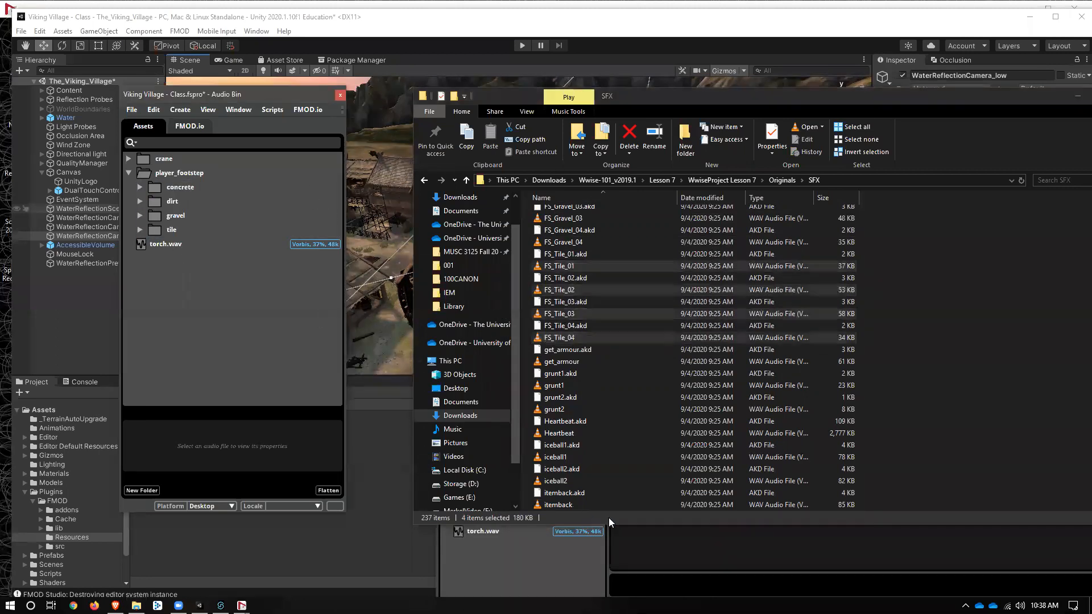
pyautogui.click(617, 542)
pyautogui.click(339, 95)
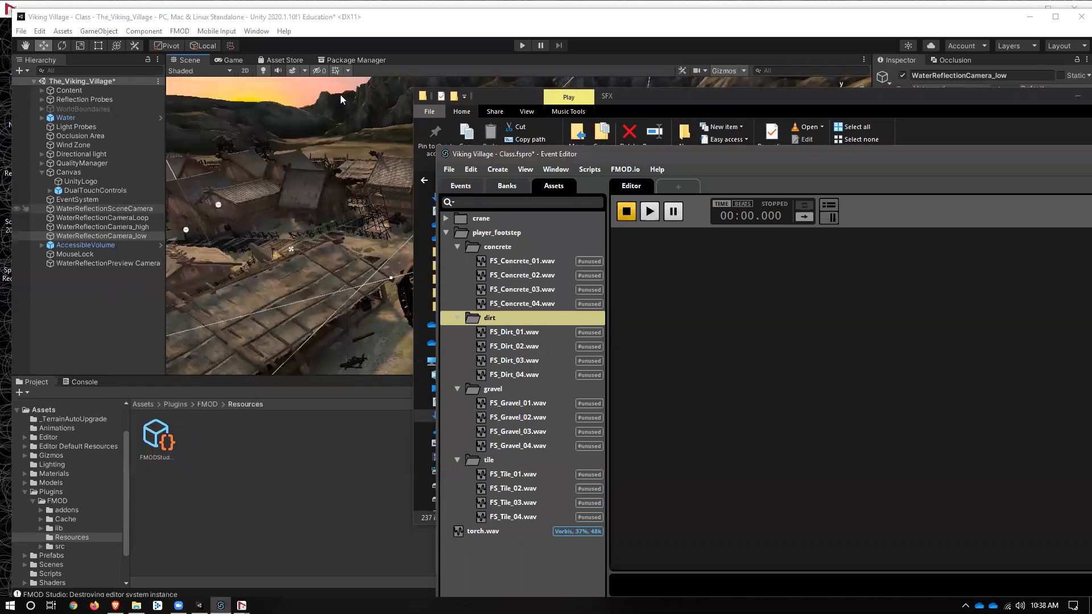
pyautogui.moveTo(673, 156); pyautogui.dragTo(333, 82)
# Open the player_footstep event in the editor and show the project's audio assets beside its tracks
pyautogui.click(121, 112)
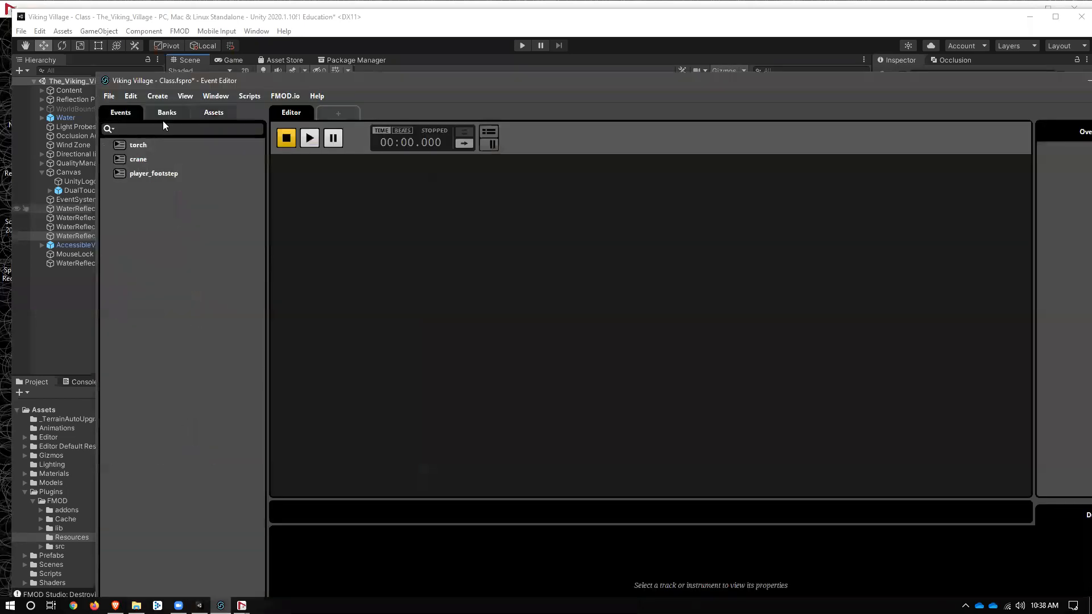
pyautogui.click(155, 174)
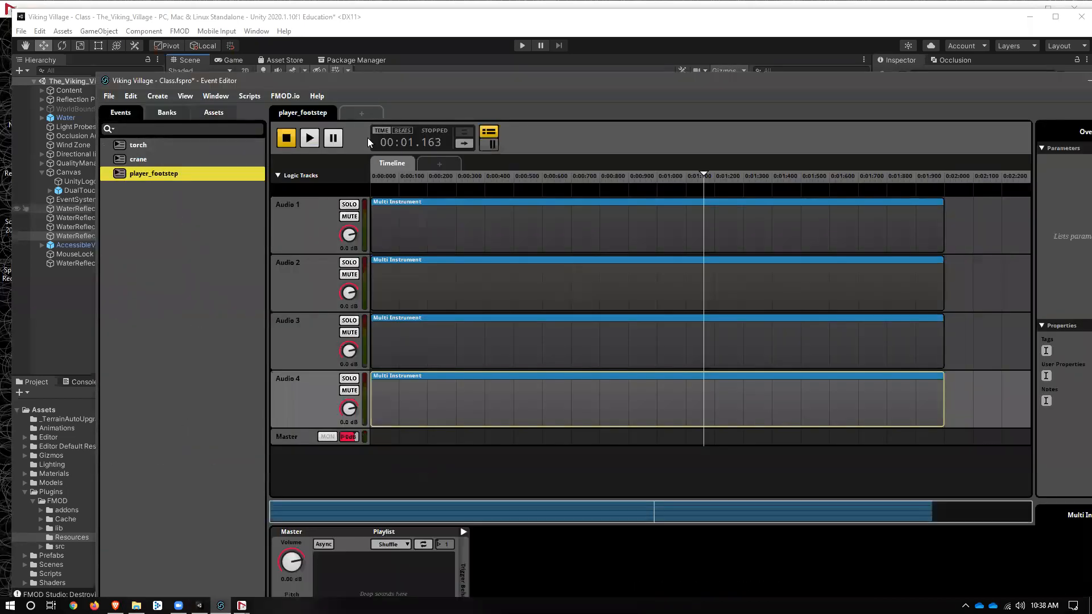
pyautogui.click(212, 115)
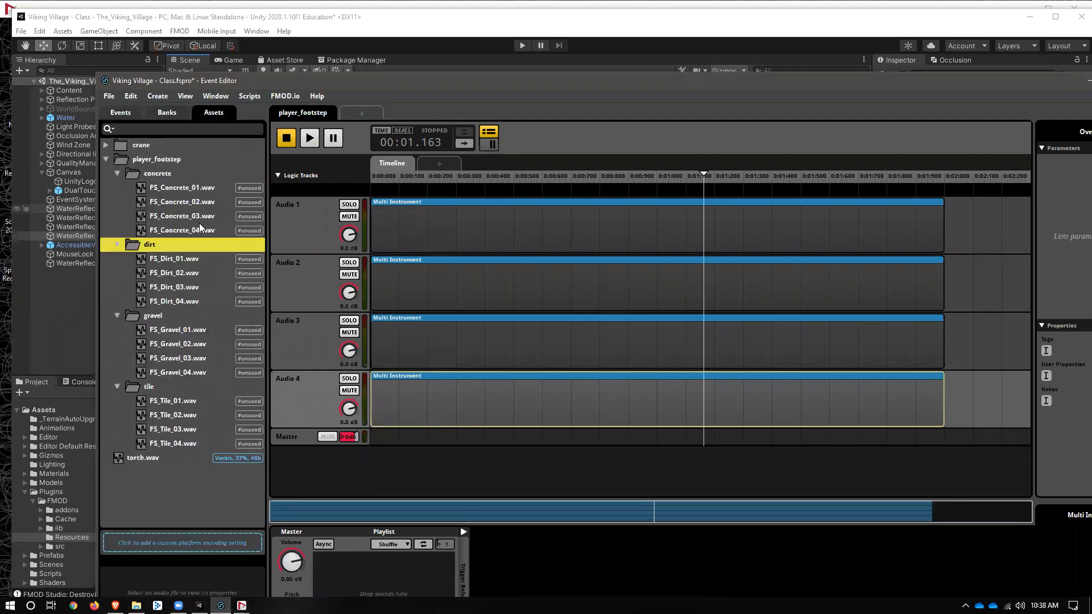
# Rename the tracks Audio 1 and Audio 2 to concrete and dirt
pyautogui.doubleClick(297, 204)
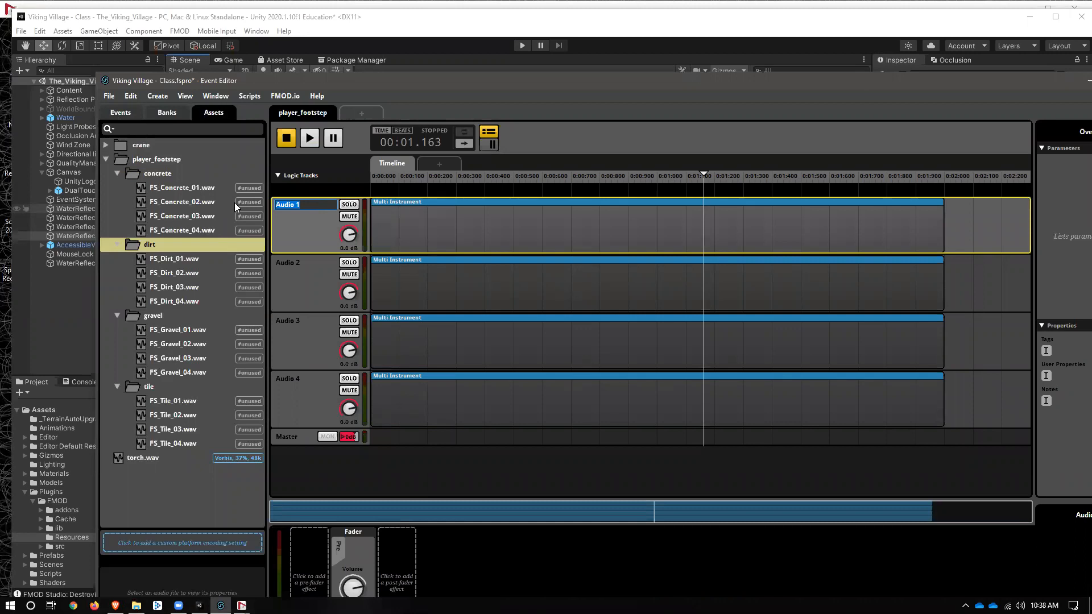
pyautogui.write('concrete')
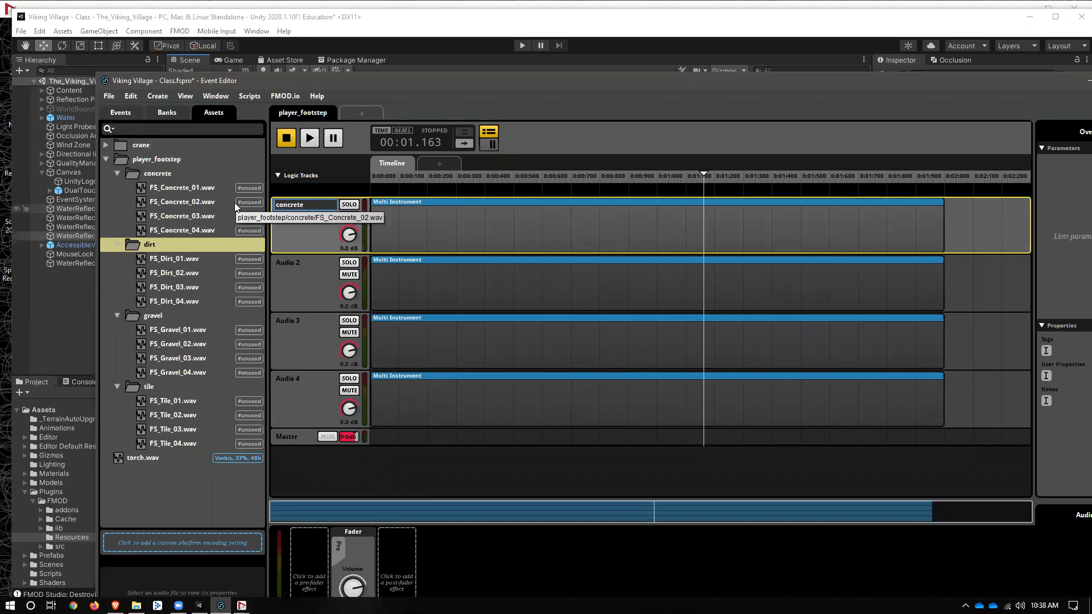
pyautogui.press('Return')
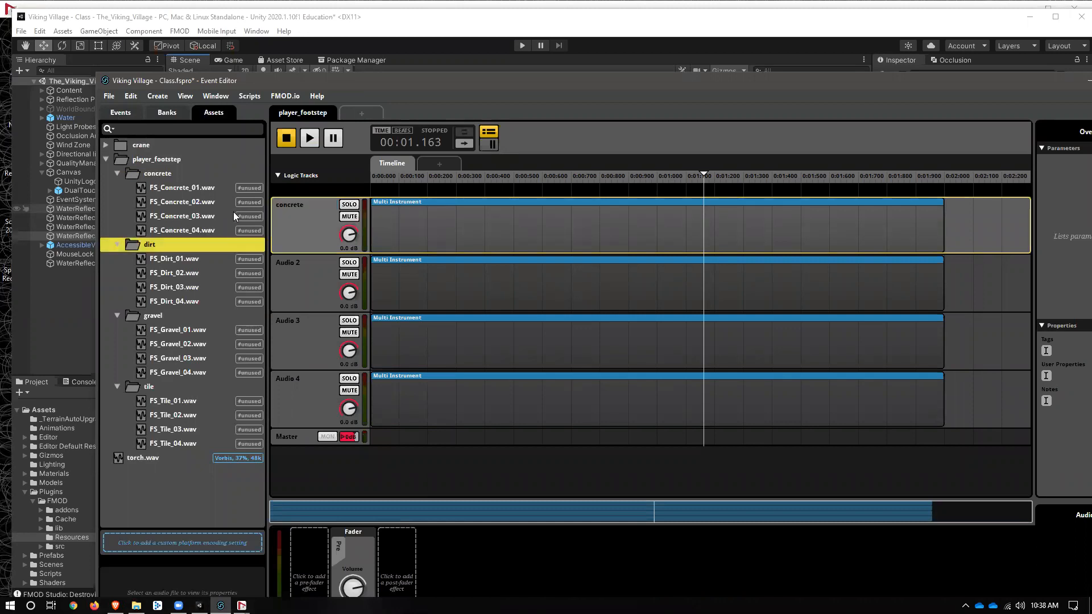
pyautogui.click(289, 266)
pyautogui.doubleClick(290, 262)
pyautogui.write('dirt')
pyautogui.press('Return')
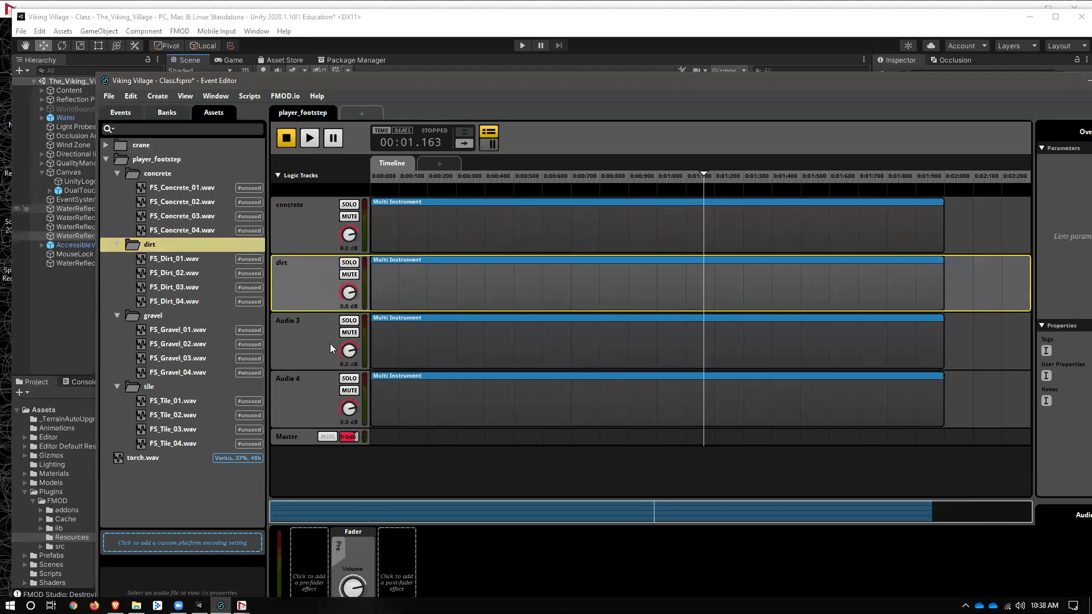
# Rename the tracks Audio 3 and Audio 4 to gravel and tile
pyautogui.doubleClick(323, 322)
pyautogui.write('grave')
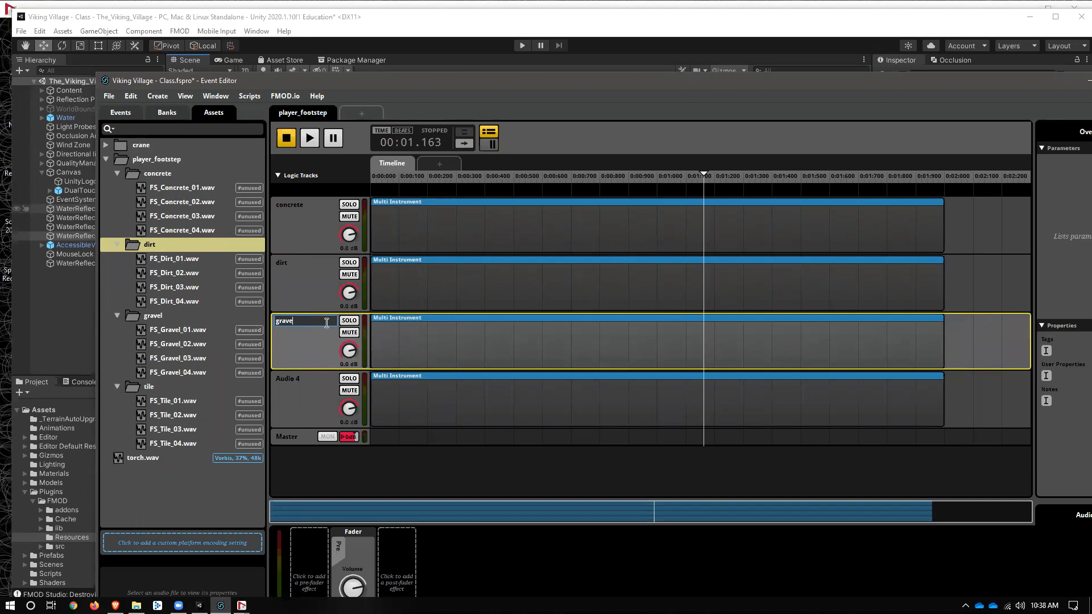
pyautogui.write('l')
pyautogui.press('Return')
pyautogui.doubleClick(297, 377)
pyautogui.write('til')
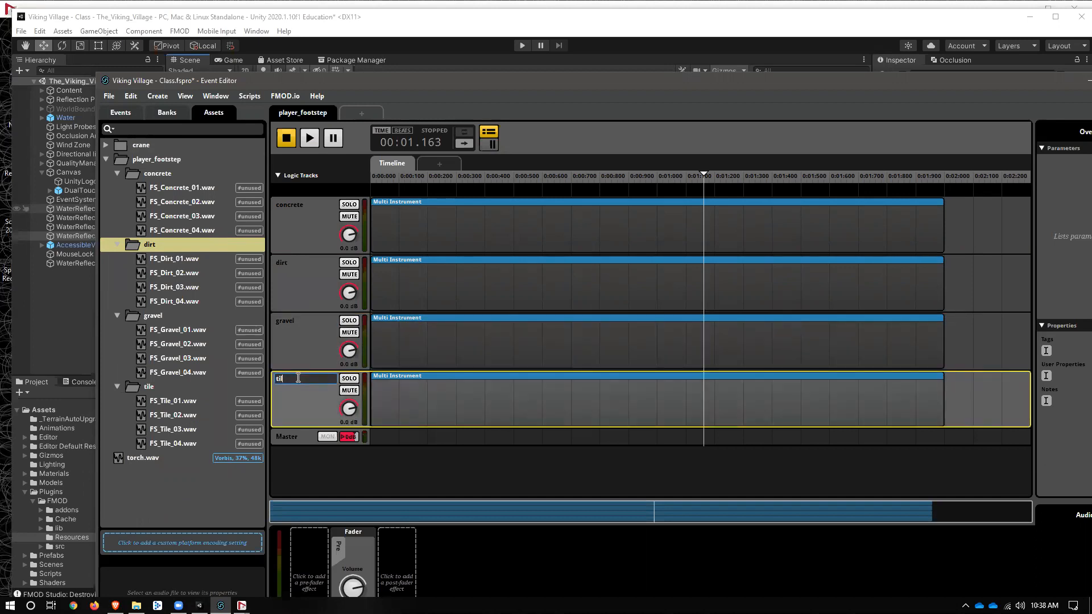
pyautogui.write('e')
pyautogui.press('Return')
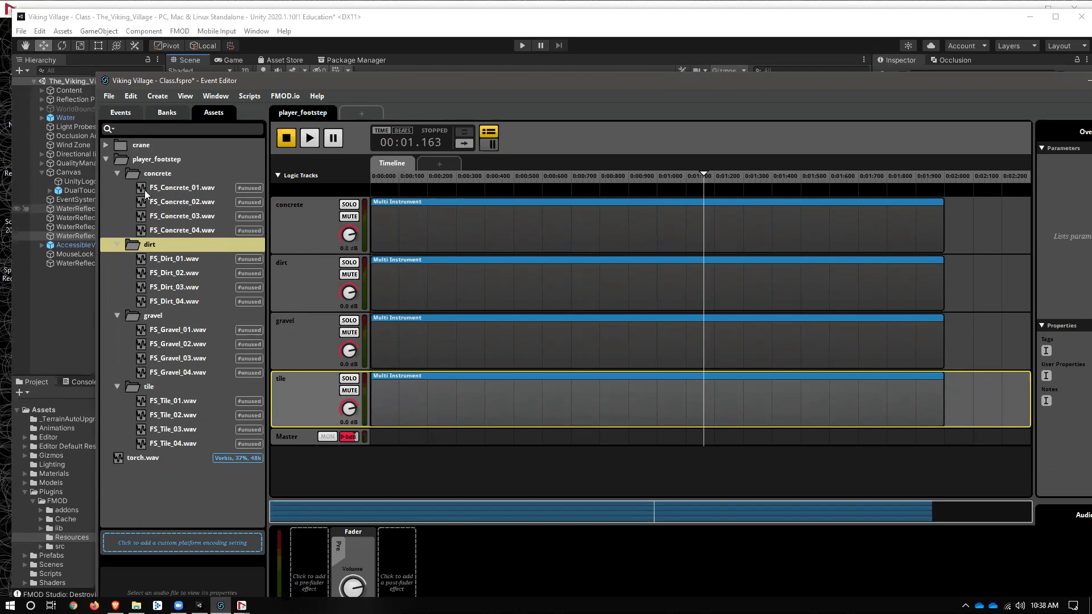
# Add FS_Concrete_01.wav through FS_Concrete_04.wav to the multi instrument on the concrete track
pyautogui.click(172, 187)
pyautogui.keyDown('shift'); pyautogui.click(172, 228); pyautogui.keyUp('shift')
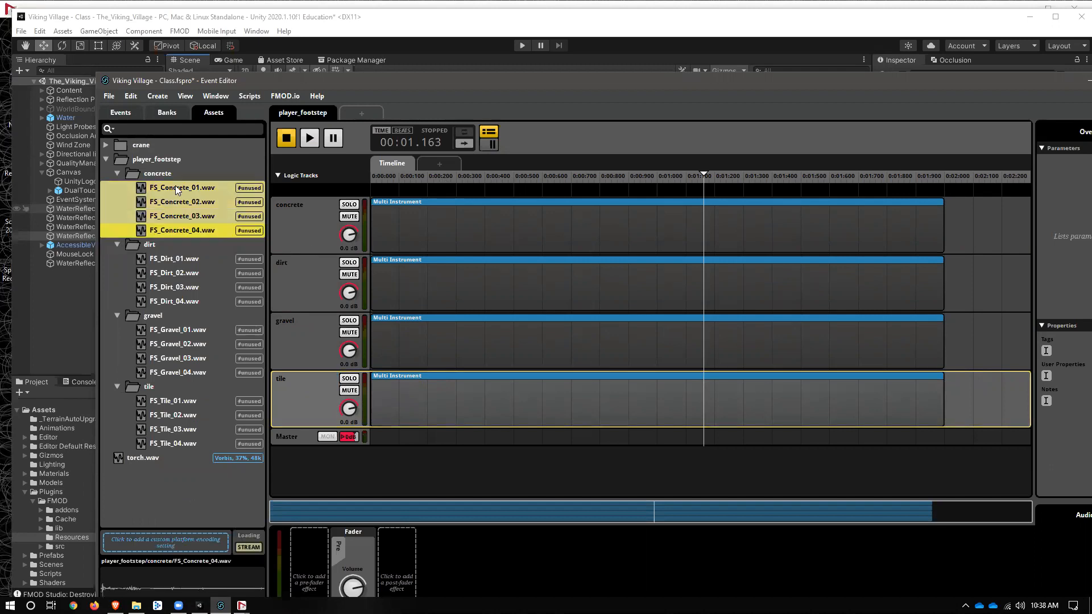
pyautogui.click(407, 205)
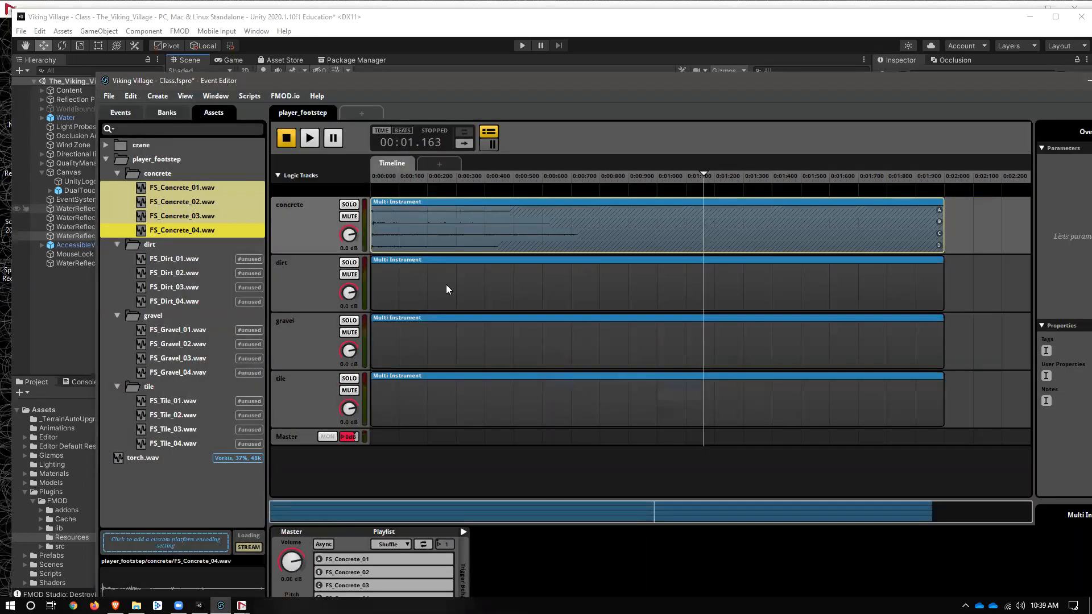
# Add FS_Dirt_01.wav through FS_Dirt_04.wav to the multi instrument on the dirt track
pyautogui.click(446, 285)
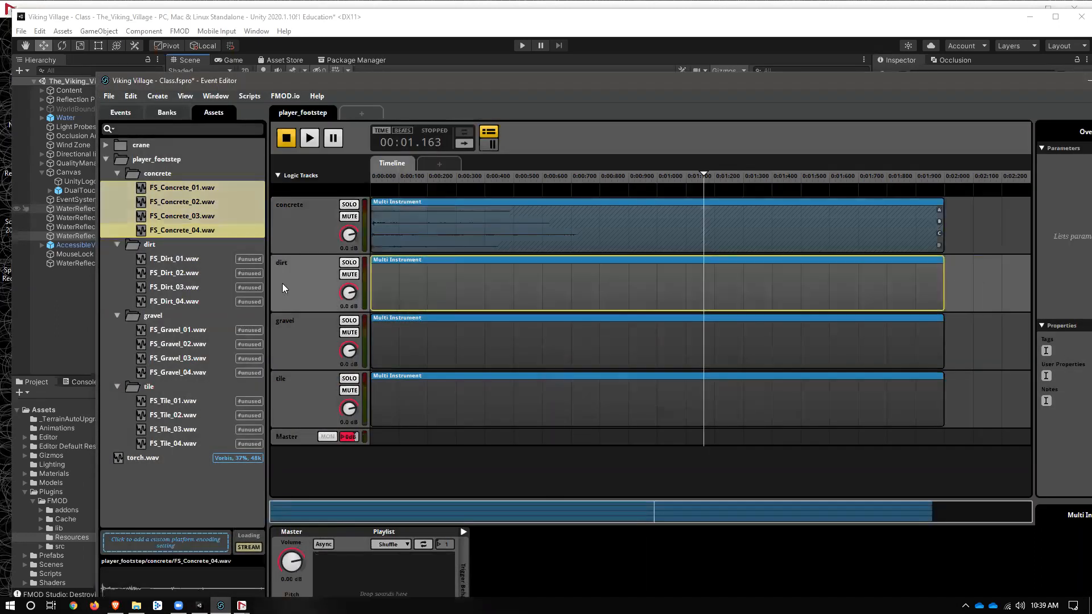
pyautogui.click(160, 259)
pyautogui.keyDown('shift'); pyautogui.click(183, 302); pyautogui.keyUp('shift')
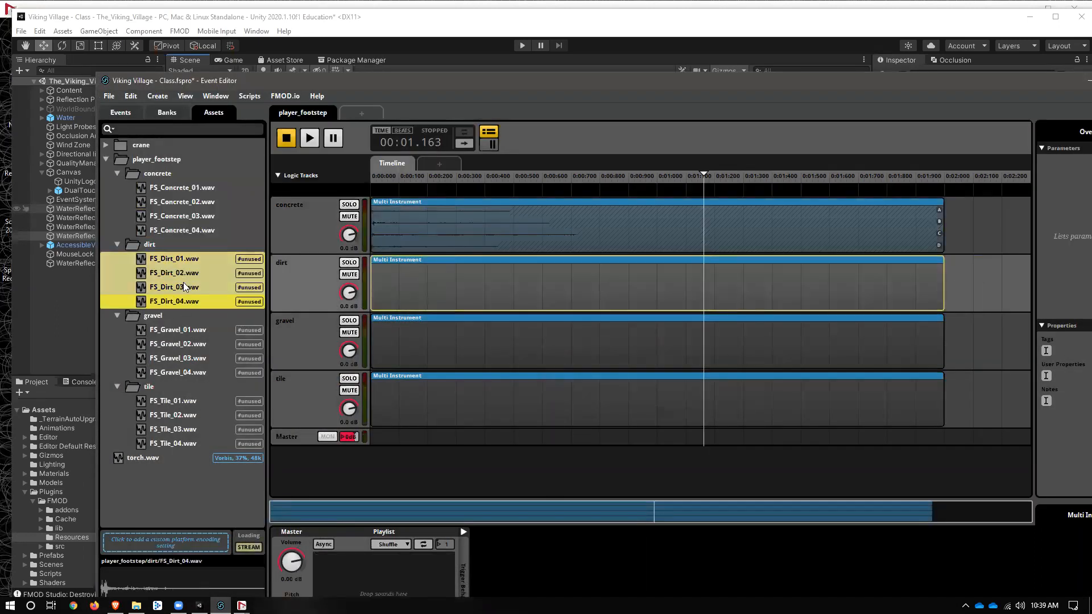
pyautogui.moveTo(170, 288); pyautogui.dragTo(398, 284)
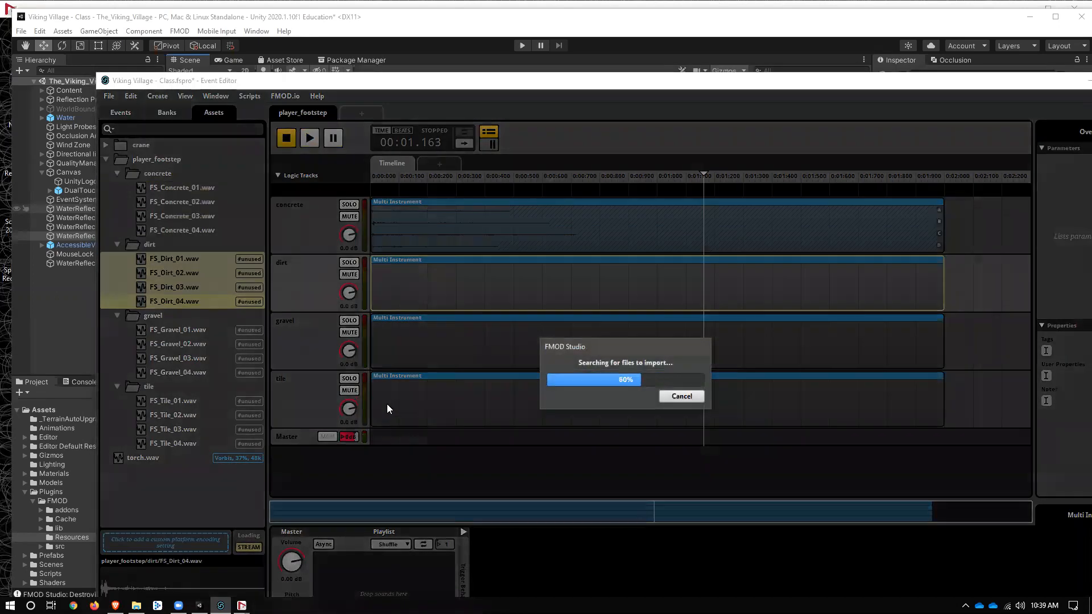
# Add FS_Gravel_01.wav through FS_Gravel_04.wav to the gravel track's multi instrument and reposition the Event Editor to show its full playlist
pyautogui.click(397, 360)
pyautogui.click(152, 331)
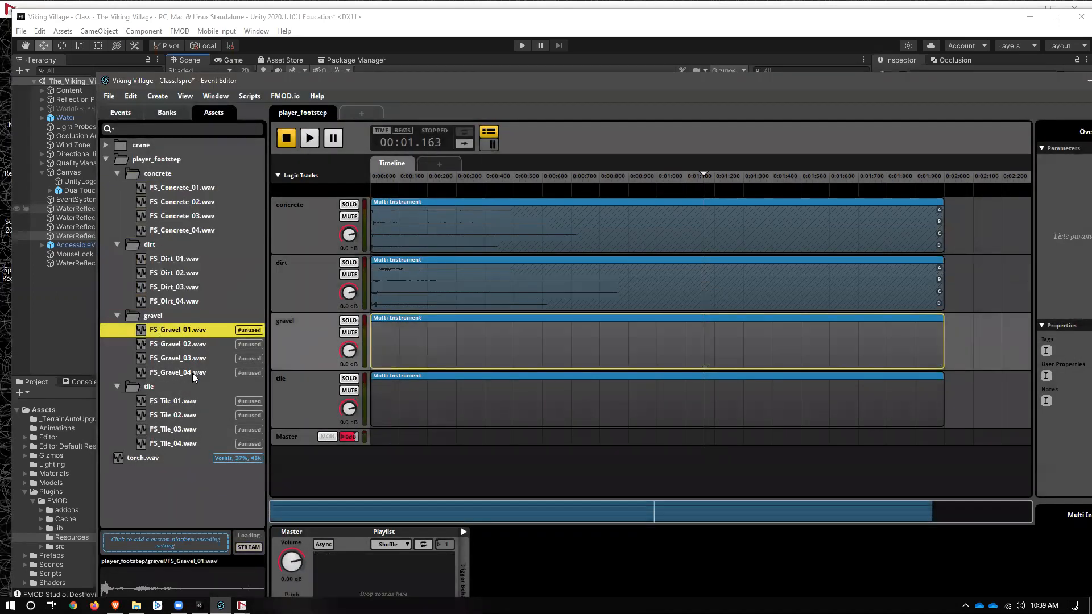
pyautogui.keyDown('shift'); pyautogui.click(192, 372); pyautogui.keyUp('shift')
pyautogui.moveTo(184, 324); pyautogui.dragTo(387, 569)
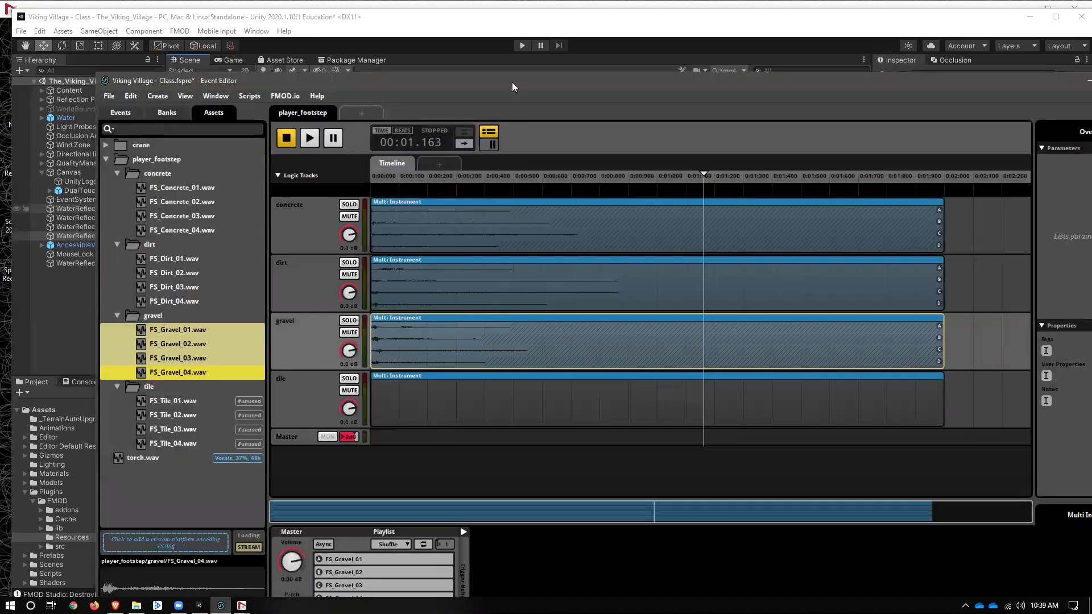
pyautogui.moveTo(454, 76); pyautogui.dragTo(426, 23)
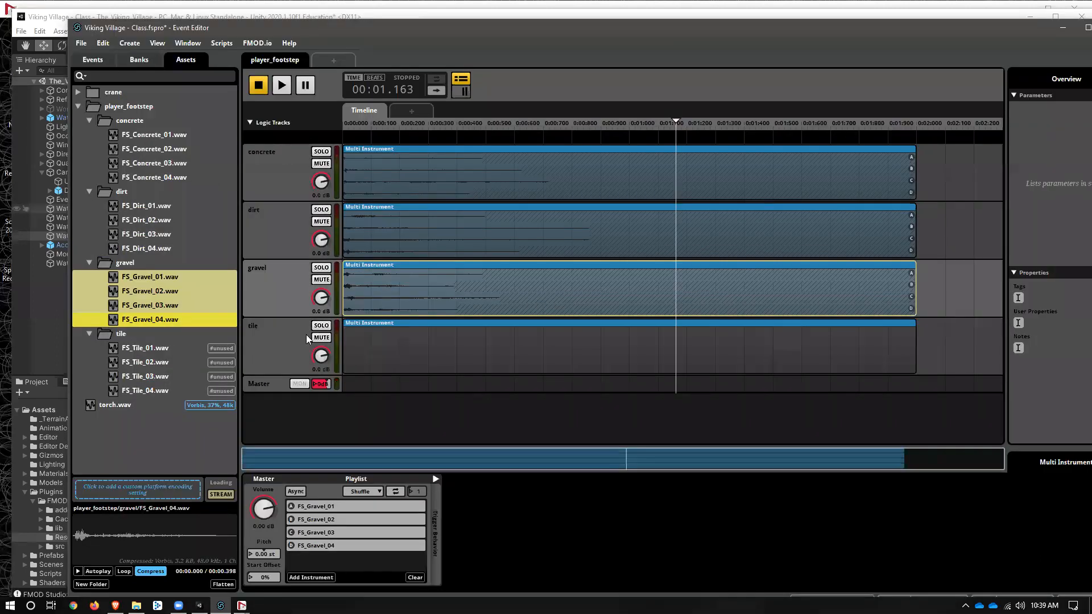
# Add FS_Tile_01.wav through FS_Tile_04.wav to the multi instrument on the tile track
pyautogui.click(368, 343)
pyautogui.click(119, 348)
pyautogui.keyDown('shift'); pyautogui.click(140, 389); pyautogui.keyUp('shift')
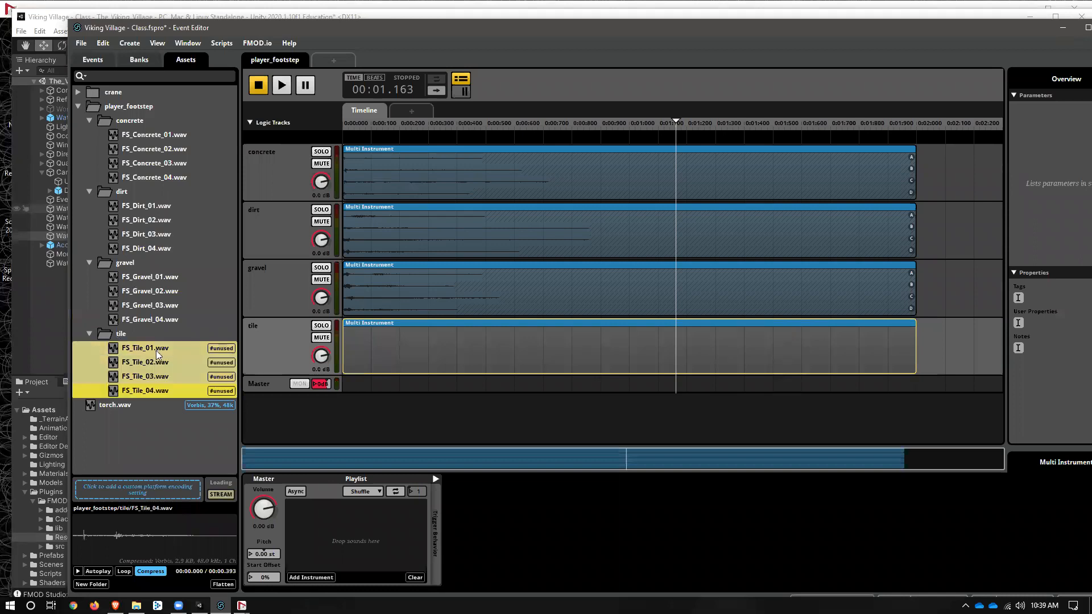
pyautogui.moveTo(151, 344); pyautogui.dragTo(350, 510)
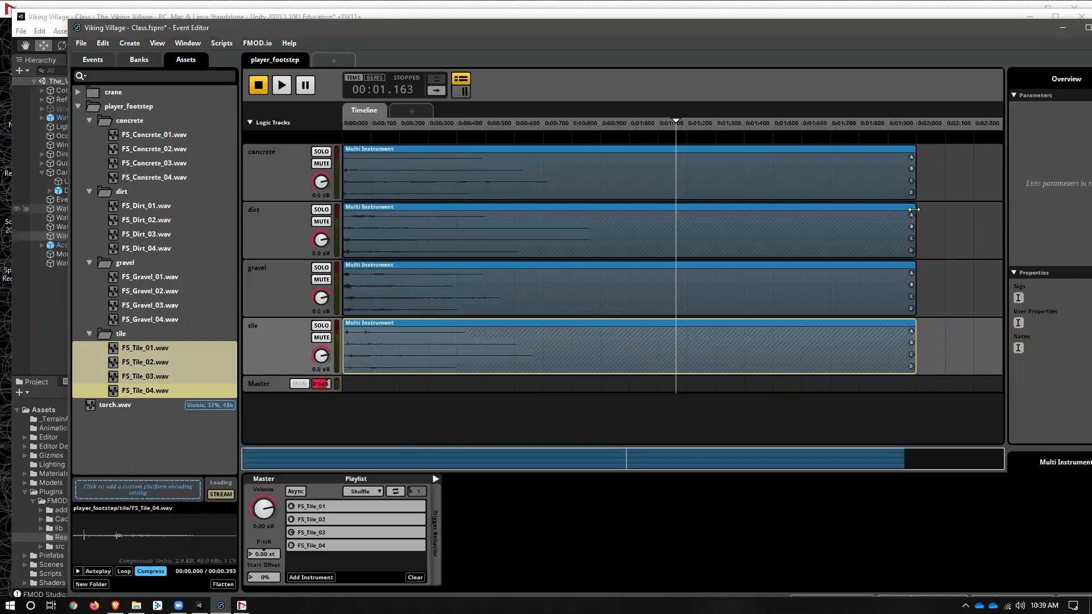
# Resize the multi instruments on the concrete, dirt, gravel and tile tracks to their content's length
pyautogui.click(941, 161)
pyautogui.moveTo(917, 173); pyautogui.dragTo(648, 194)
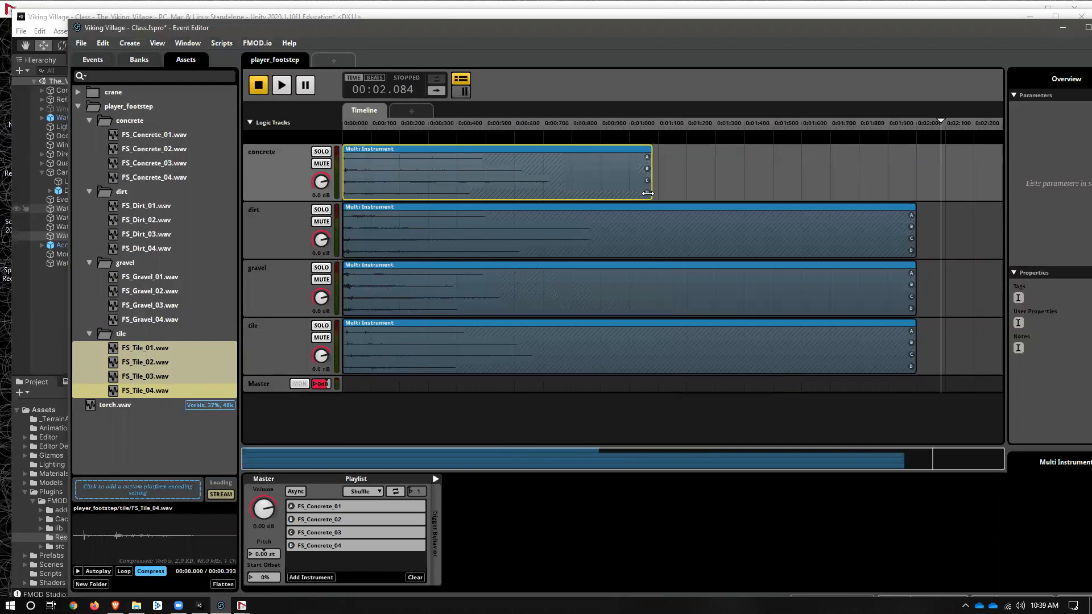
pyautogui.rightClick(611, 171)
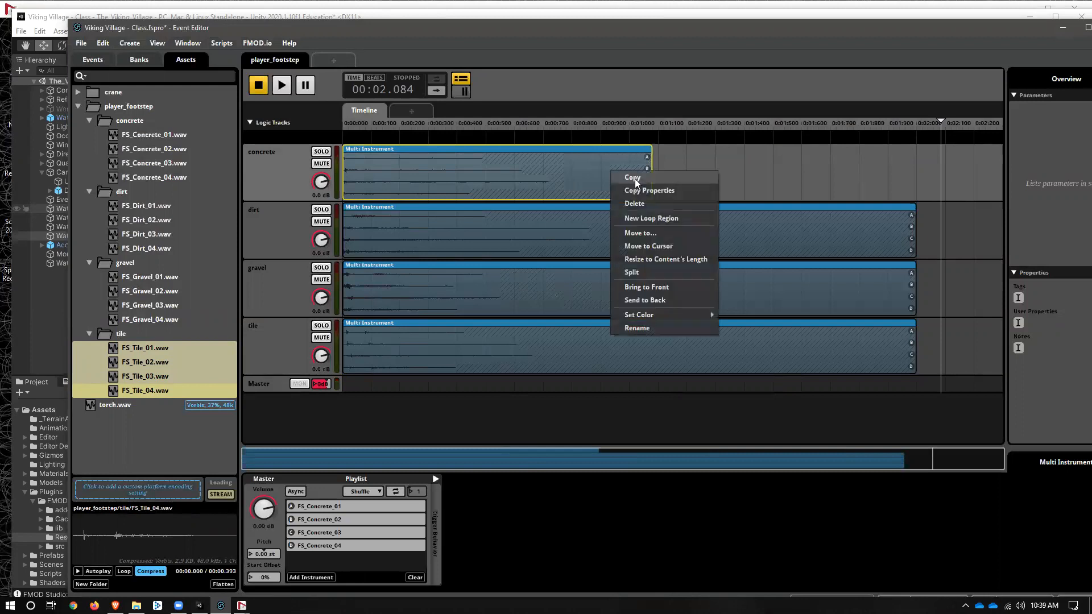
pyautogui.click(651, 258)
pyautogui.rightClick(766, 240)
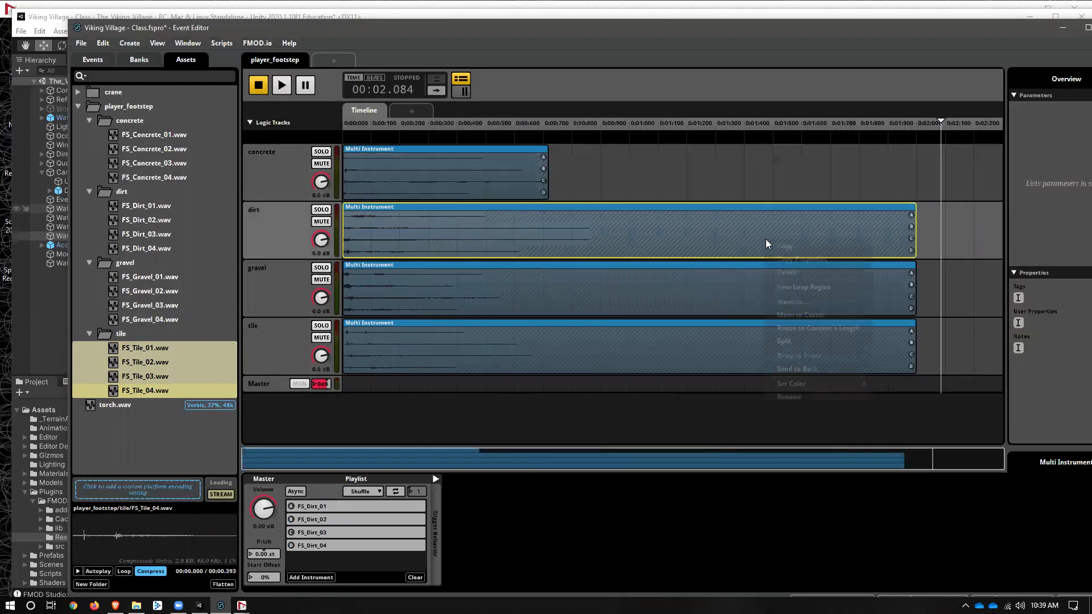
pyautogui.click(821, 328)
pyautogui.click(681, 281)
pyautogui.rightClick(680, 281)
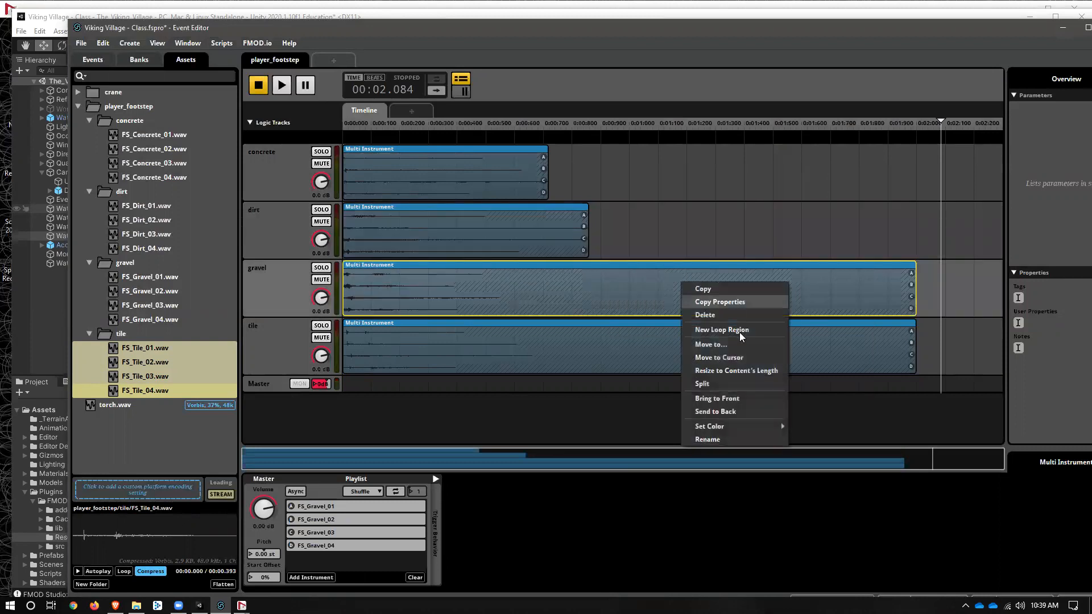
pyautogui.click(746, 371)
pyautogui.rightClick(734, 362)
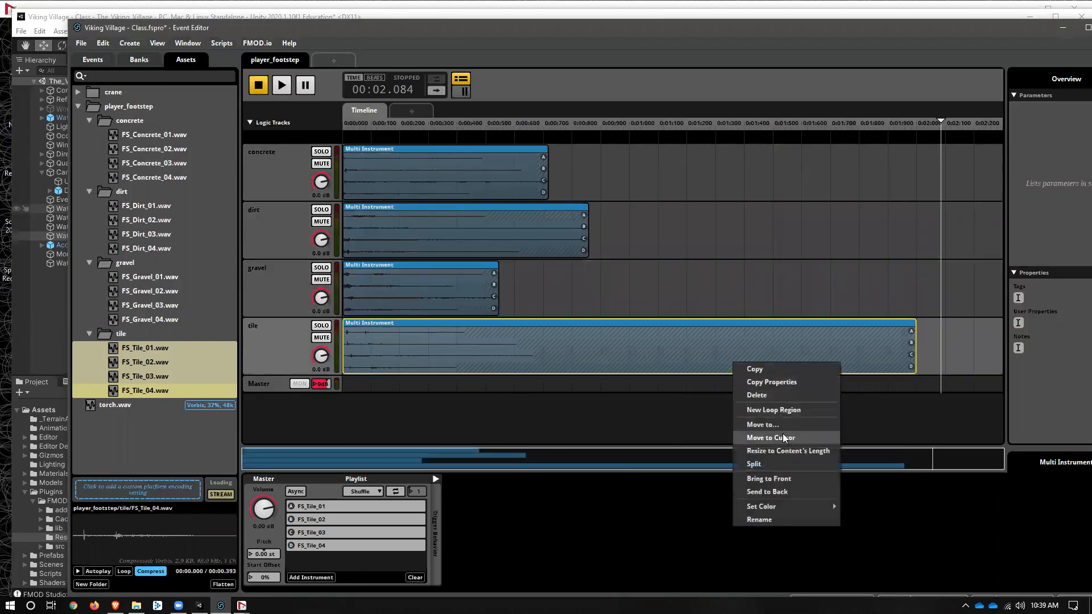
pyautogui.click(791, 452)
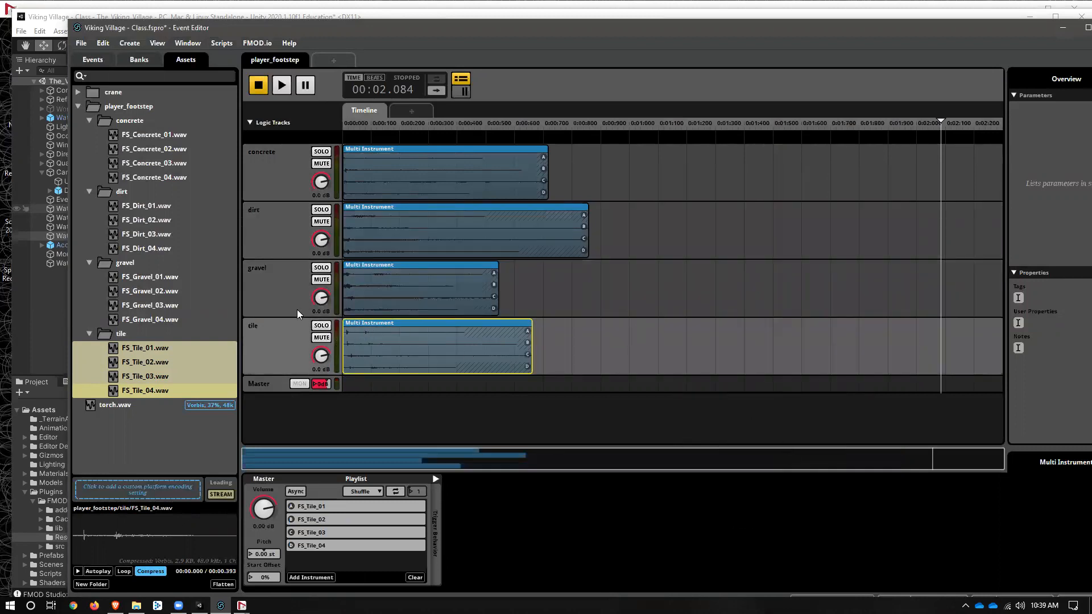
# Trim all four multi instruments to the same end point just past 0:00:400, giving the tile instrument a fade-out curve
pyautogui.moveTo(531, 347); pyautogui.dragTo(468, 348)
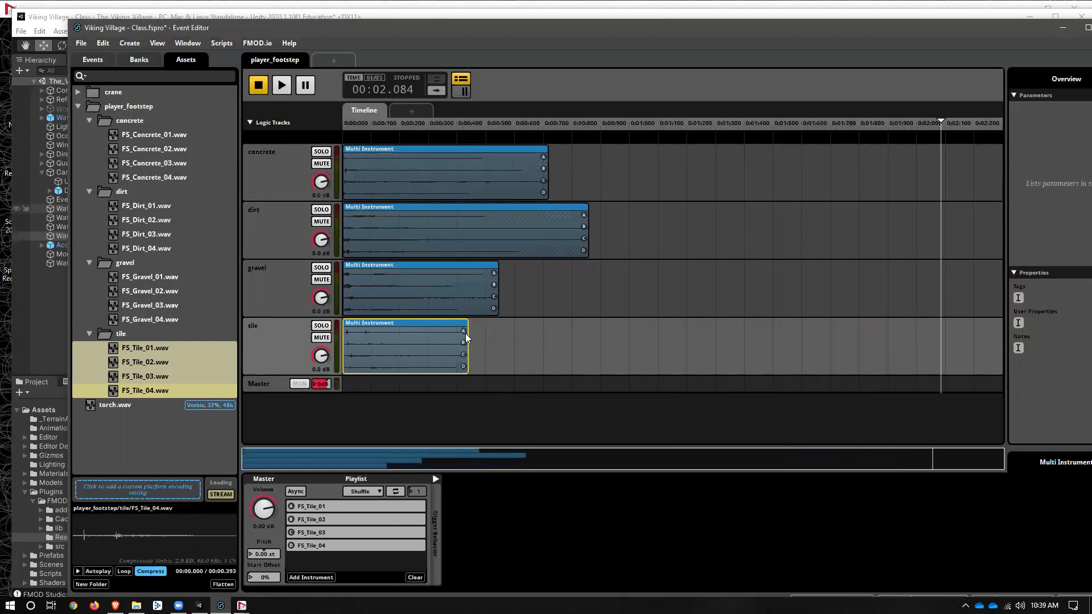
pyautogui.moveTo(465, 334); pyautogui.dragTo(413, 364)
pyautogui.click(460, 307)
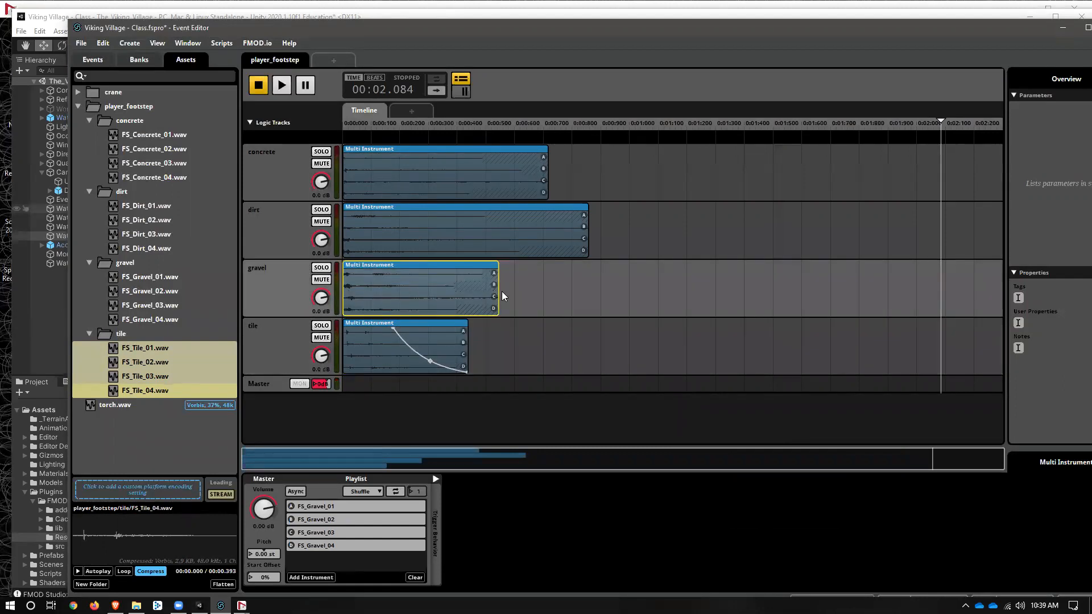
pyautogui.moveTo(497, 295); pyautogui.dragTo(468, 300)
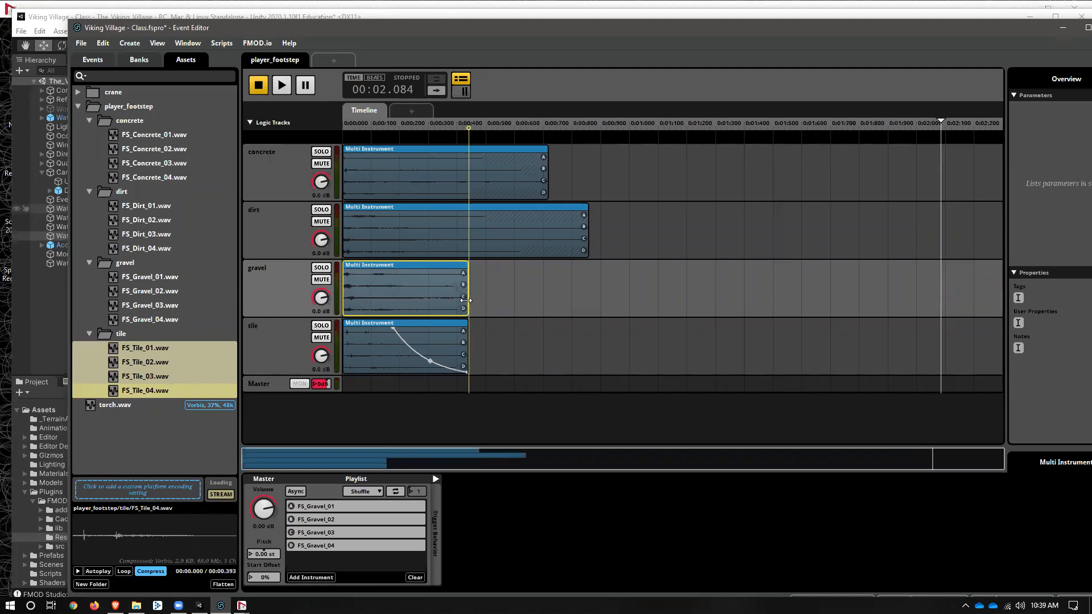
pyautogui.moveTo(586, 239); pyautogui.dragTo(461, 243)
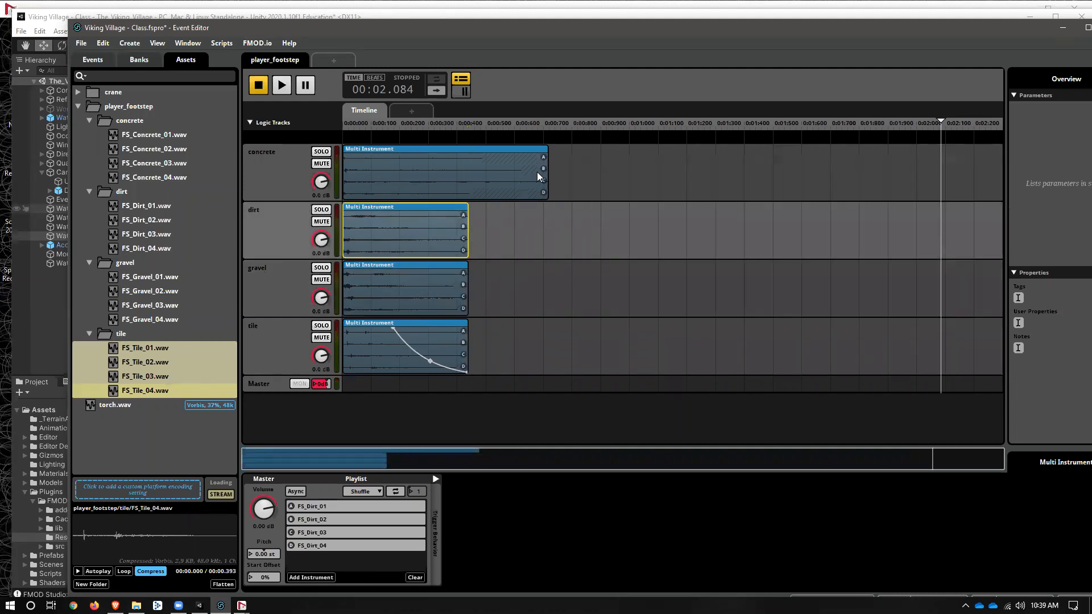
pyautogui.moveTo(548, 178); pyautogui.dragTo(466, 178)
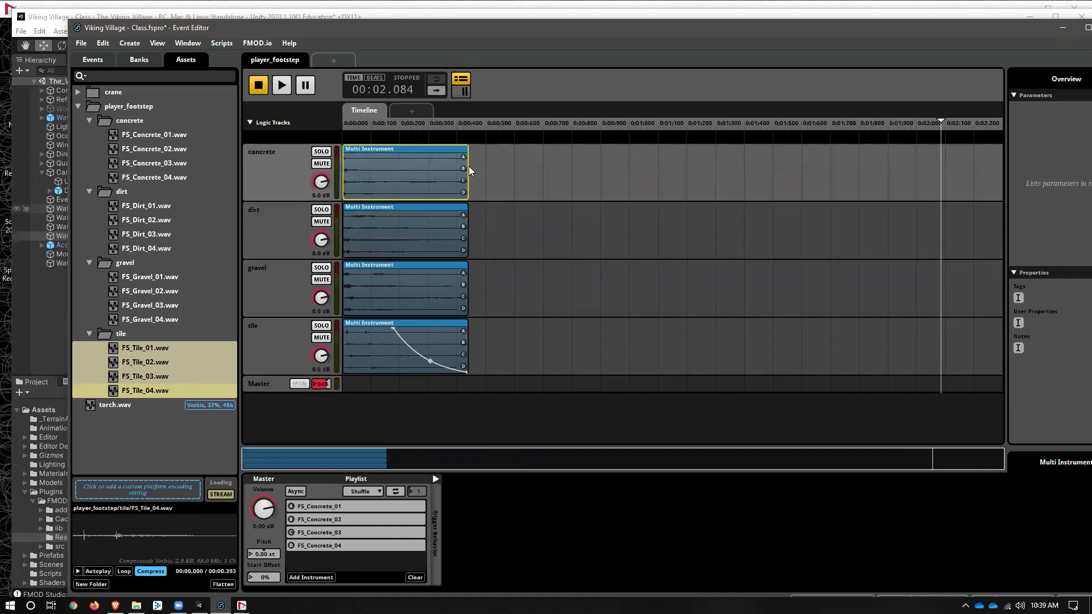
# Add fade-out curves to the concrete, dirt and gravel multi instruments and audition the event
pyautogui.moveTo(468, 149); pyautogui.dragTo(402, 299)
pyautogui.click(464, 227)
pyautogui.click(464, 278)
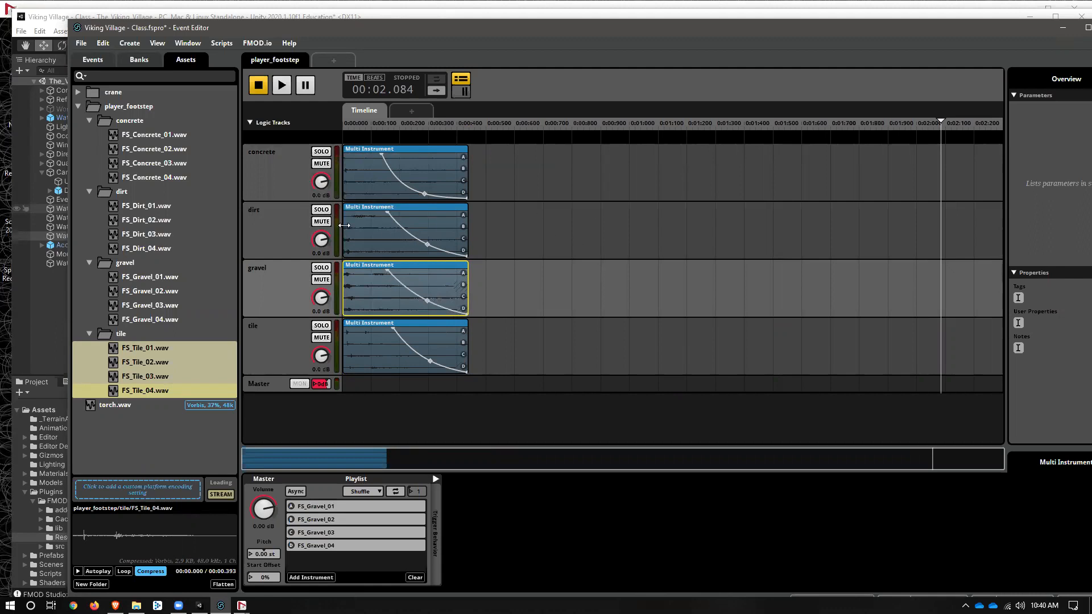
pyautogui.press('space')
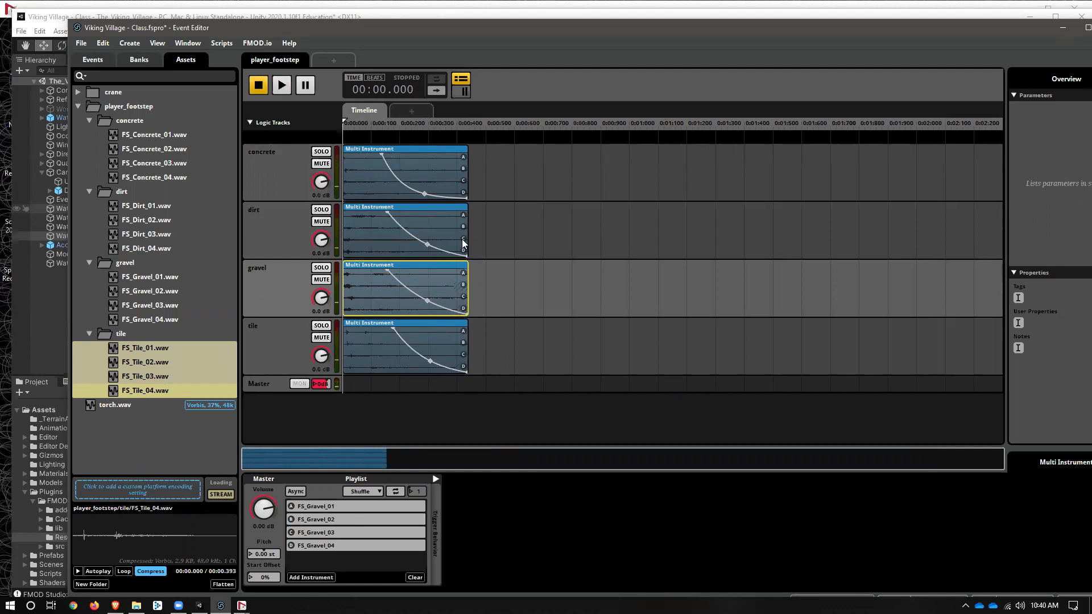
pyautogui.press('space')
# Create a local continuous user parameter named concrete with a range of 0 to 1
pyautogui.click(411, 113)
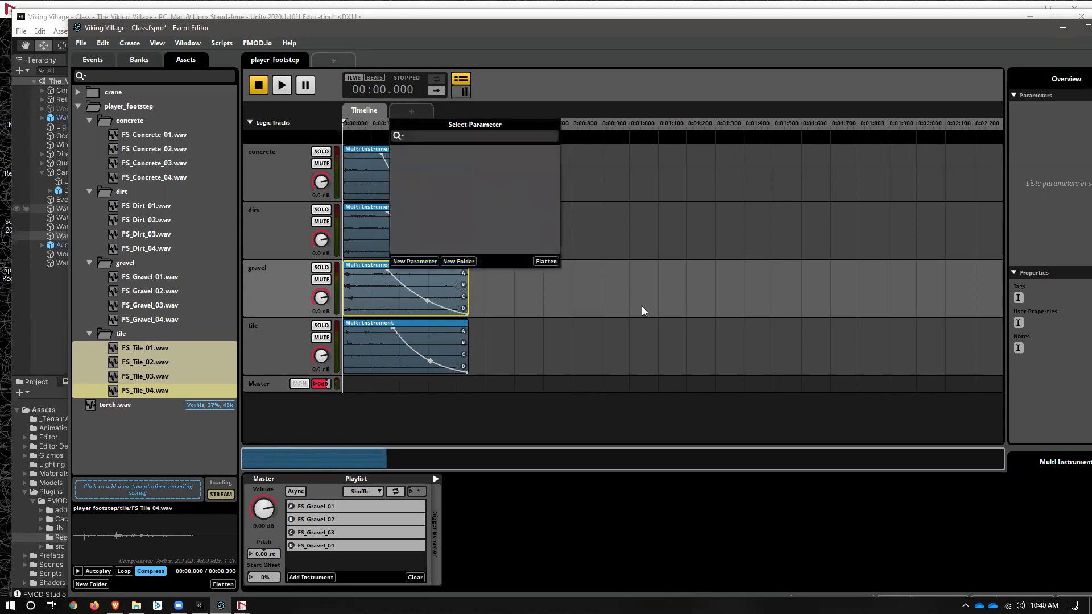
pyautogui.click(428, 261)
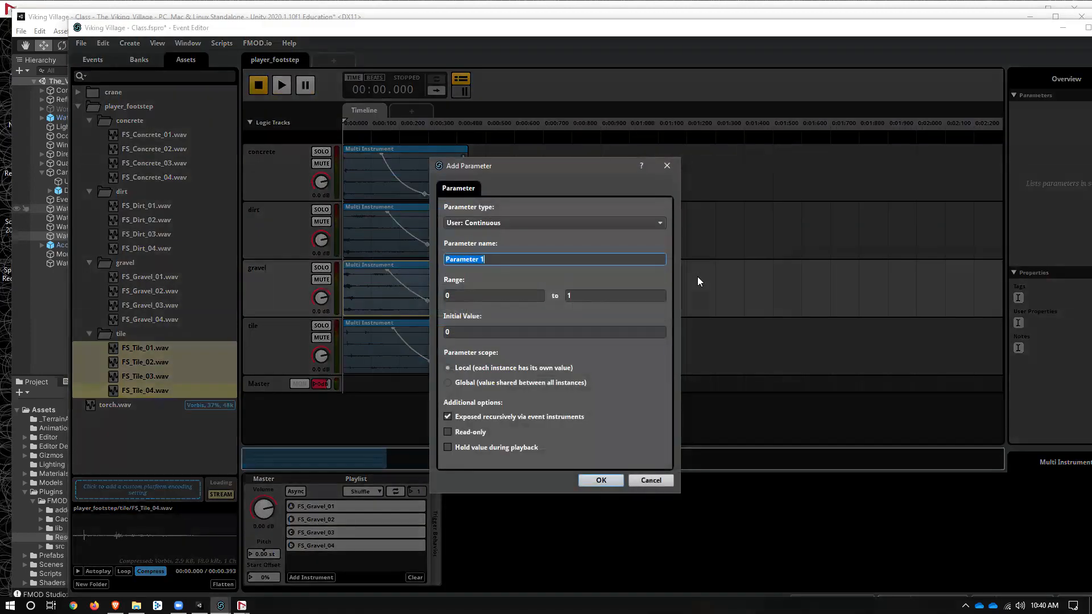
pyautogui.write('concrete')
pyautogui.press('Return')
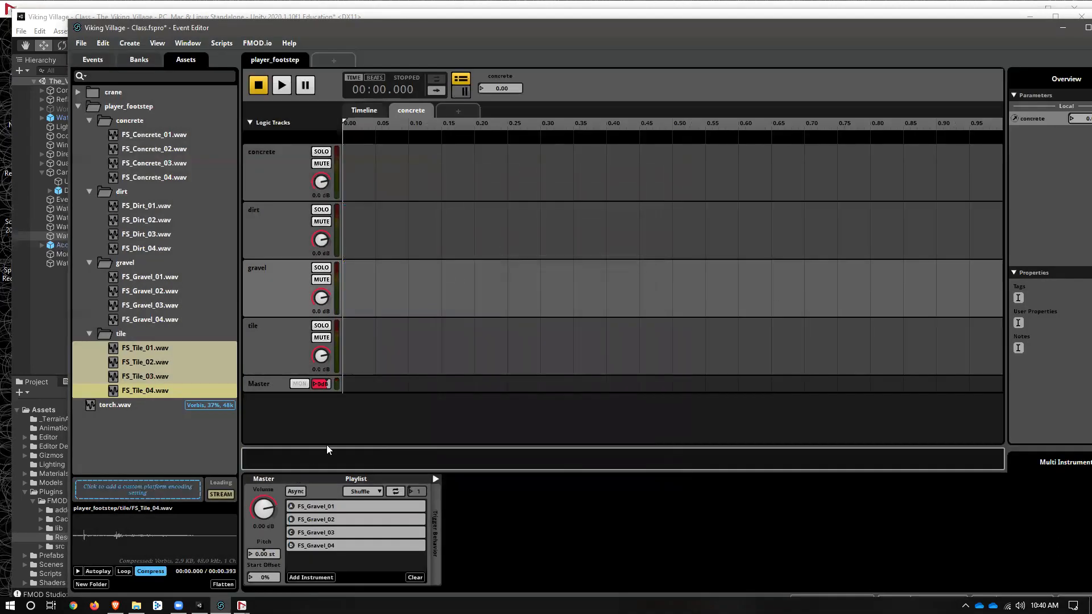
# Automate the concrete track's volume on the concrete parameter, rising from -oo dB at 0 to 0 dB at 1
pyautogui.click(365, 112)
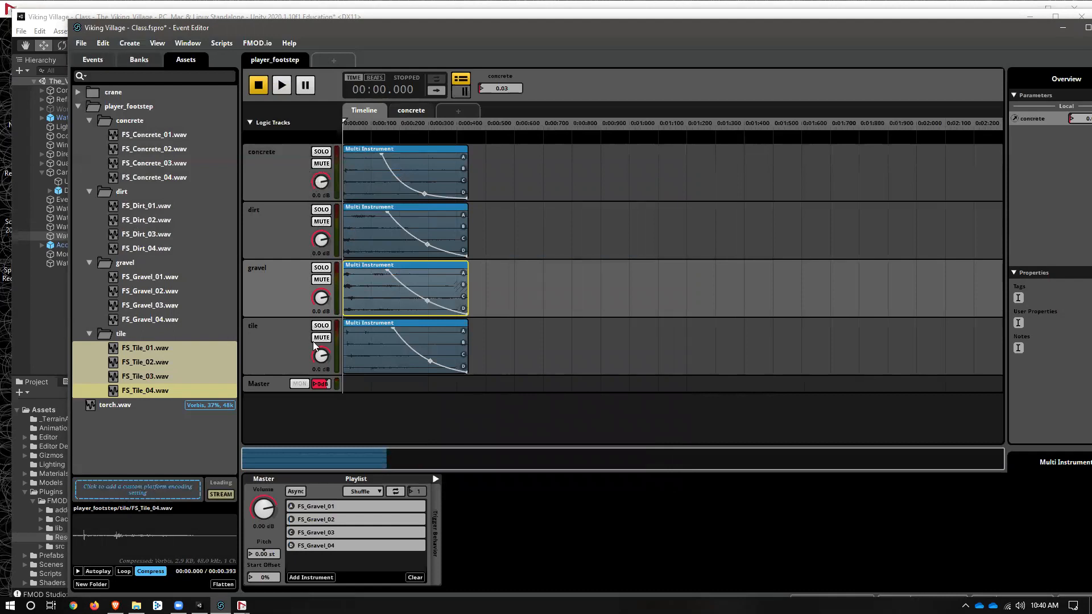
pyautogui.click(274, 173)
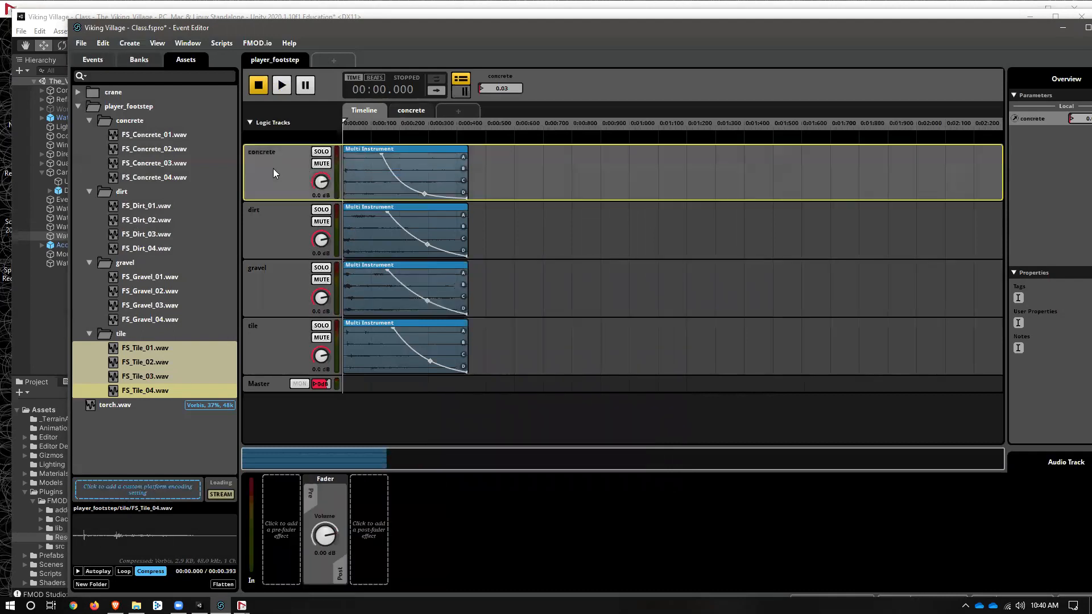
pyautogui.rightClick(317, 179)
pyautogui.click(354, 185)
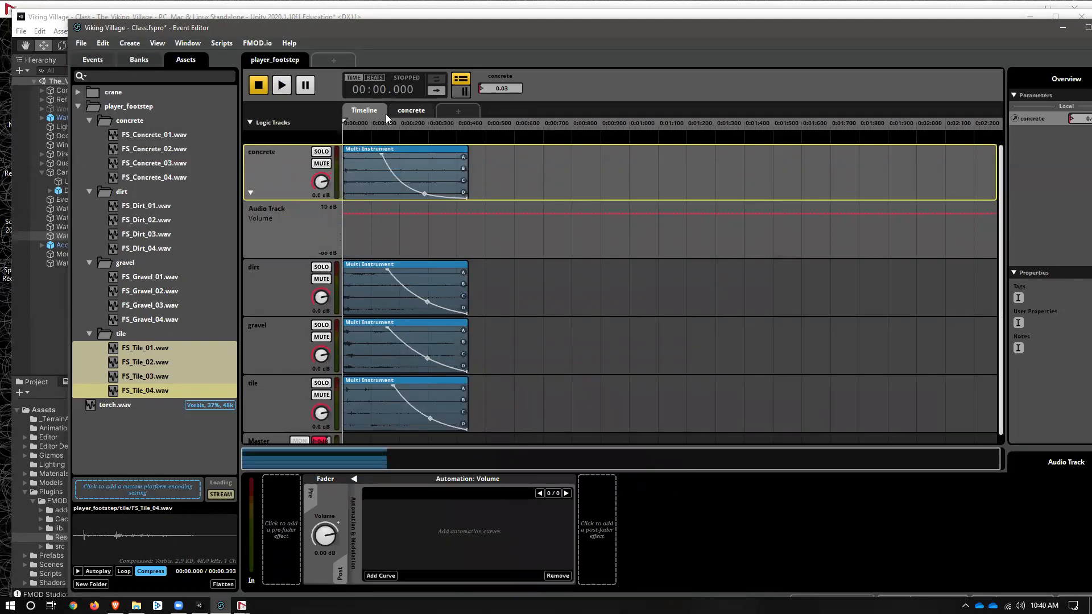
pyautogui.click(411, 112)
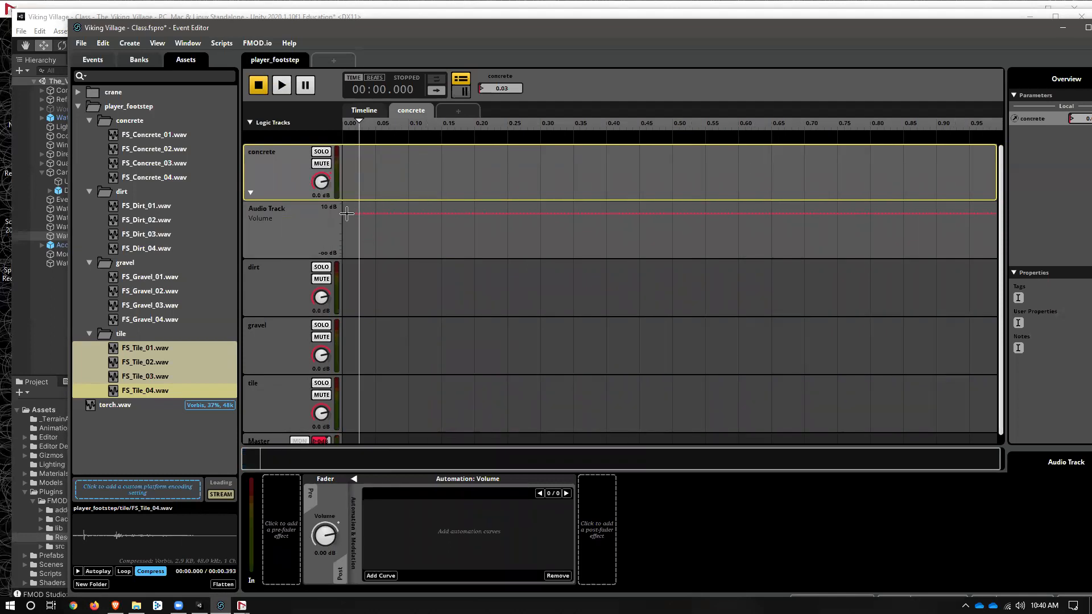
pyautogui.moveTo(347, 213); pyautogui.dragTo(348, 261)
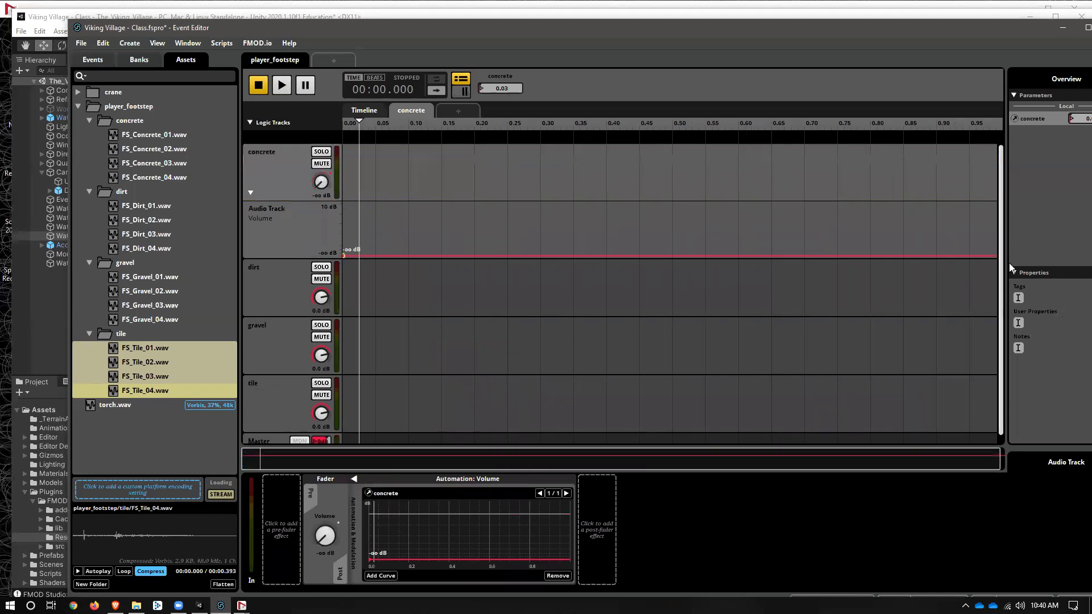
pyautogui.moveTo(997, 255); pyautogui.dragTo(995, 214)
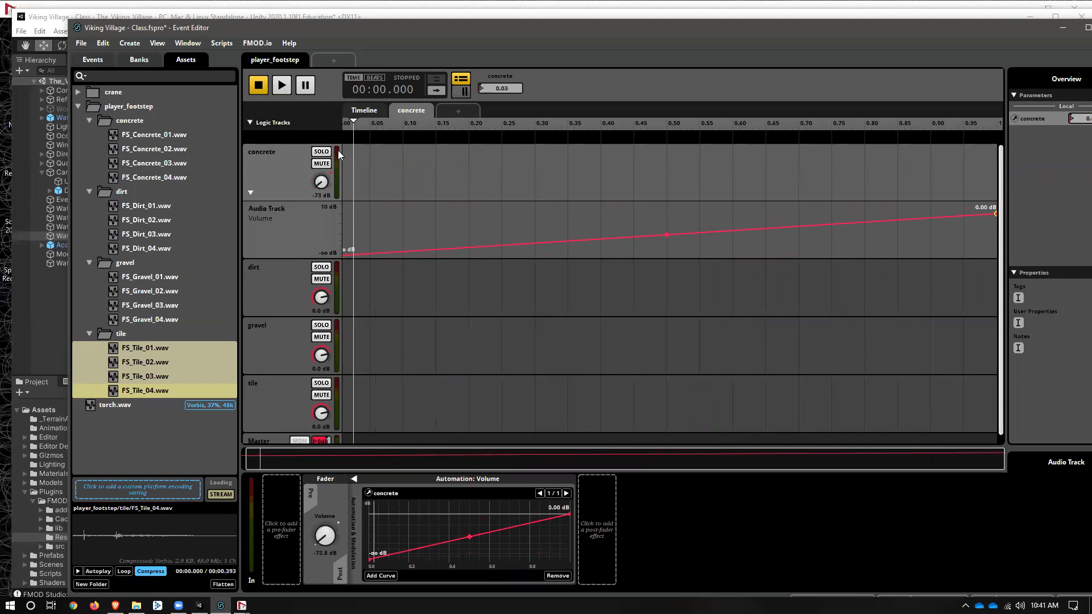
# Add volume automation lanes to the dirt, gravel and tile tracks
pyautogui.click(365, 111)
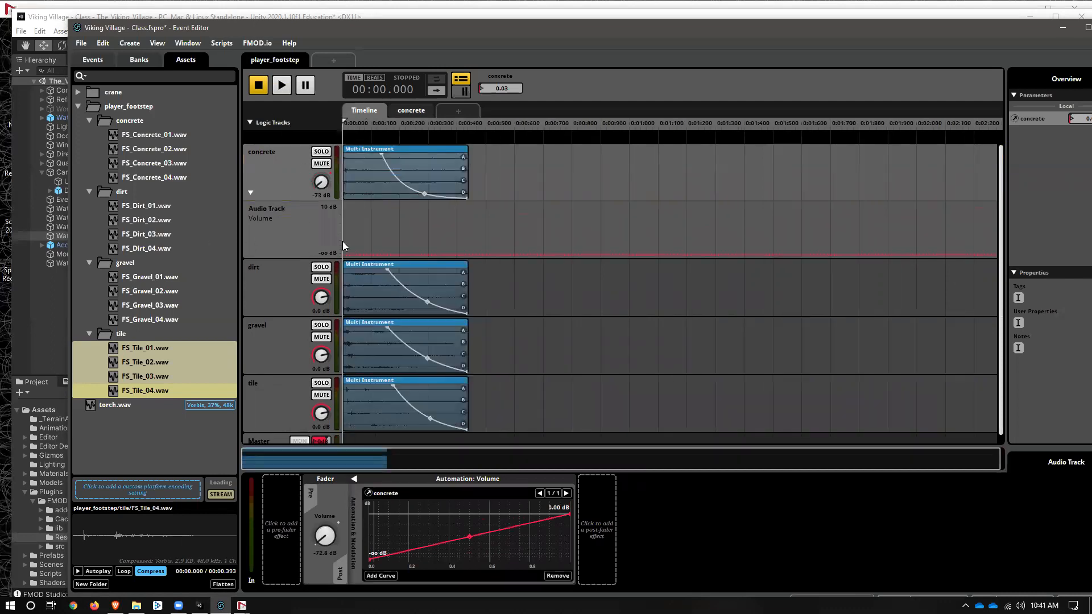
pyautogui.rightClick(320, 298)
pyautogui.click(359, 298)
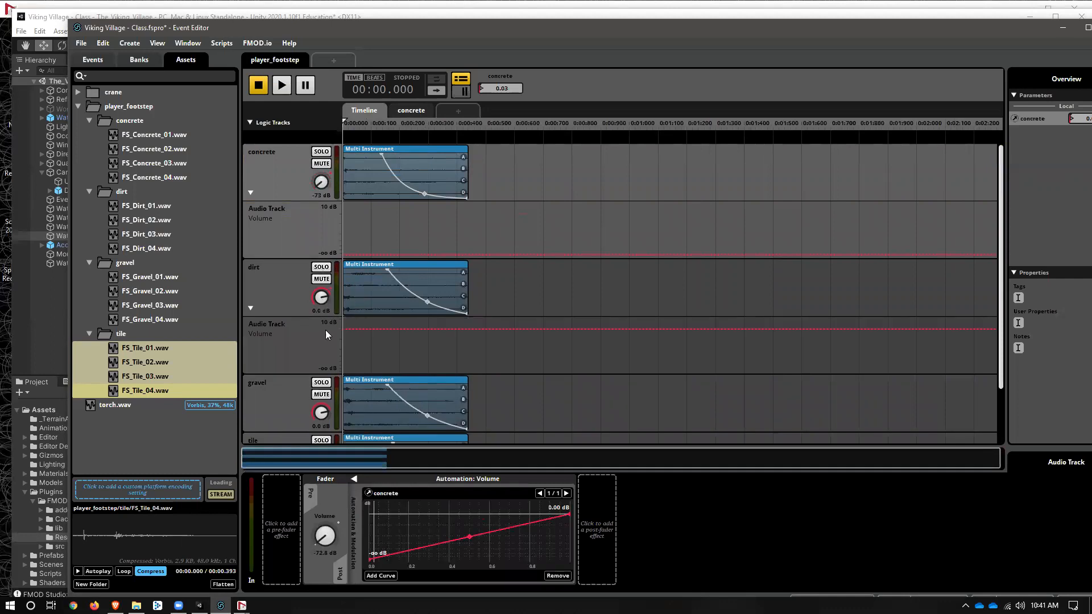
pyautogui.rightClick(317, 414)
pyautogui.click(348, 413)
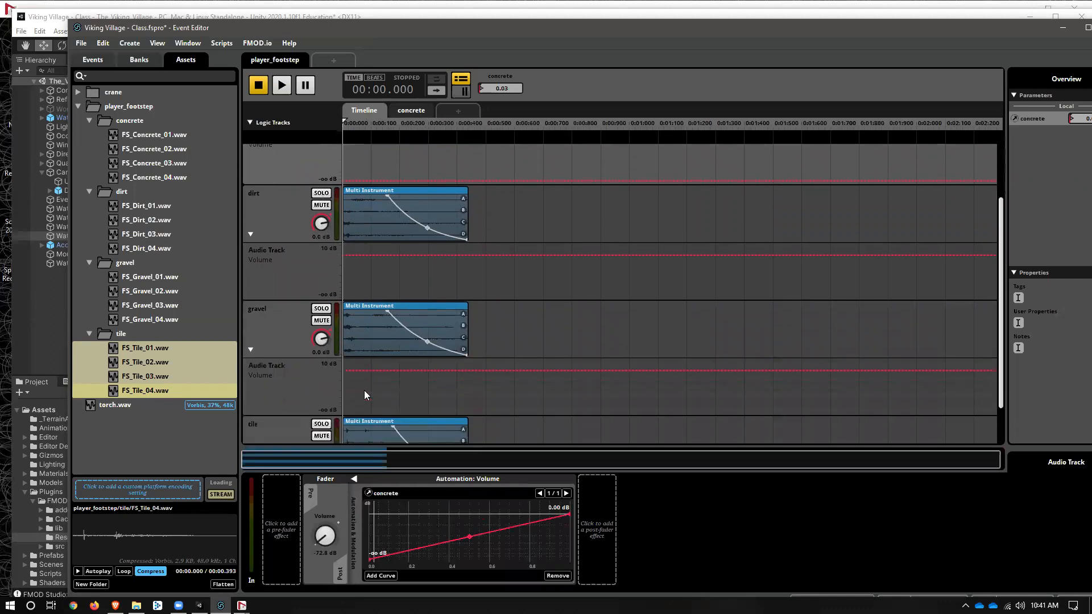
pyautogui.scroll(-2, 338, 398)
pyautogui.rightClick(322, 406)
pyautogui.click(379, 410)
pyautogui.scroll(-2, 414, 323)
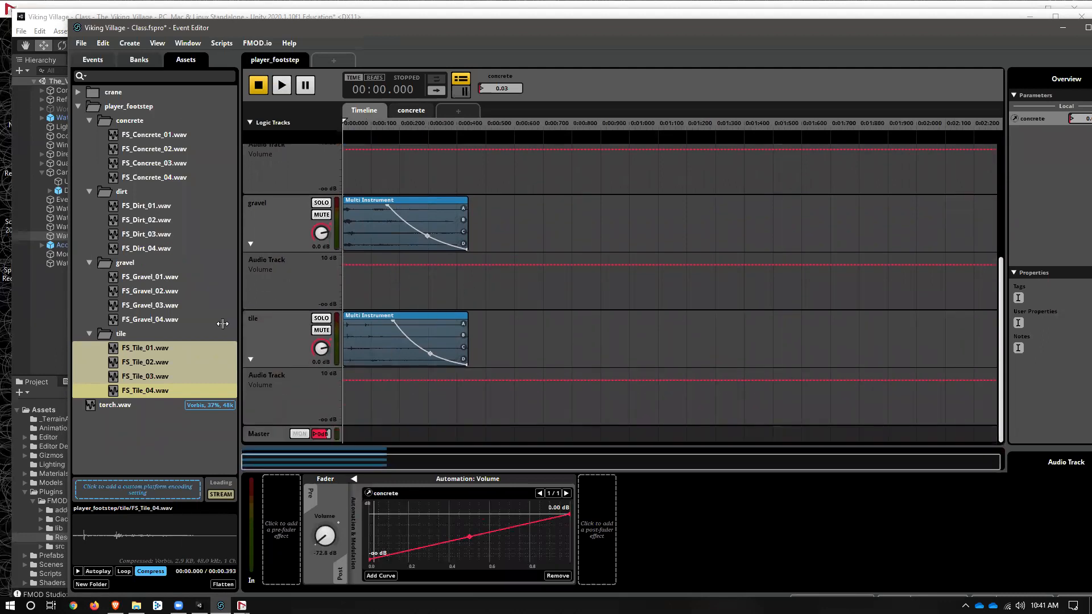
# Turn the volumes of the tile, gravel and dirt tracks down to silence
pyautogui.moveTo(321, 348); pyautogui.dragTo(322, 399)
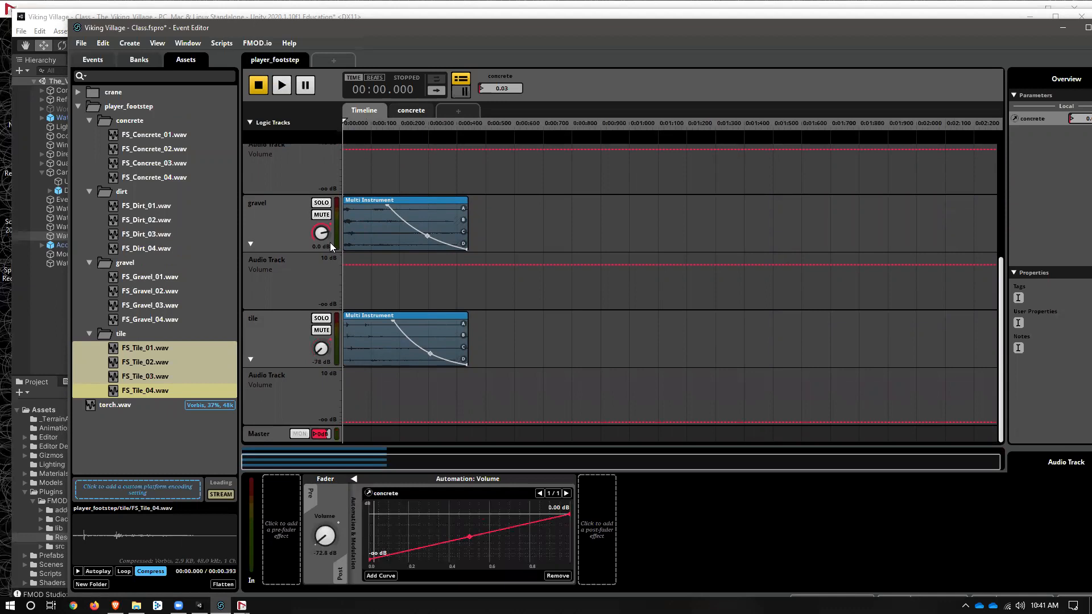
pyautogui.moveTo(329, 231); pyautogui.dragTo(329, 267)
pyautogui.scroll(2, 320, 205)
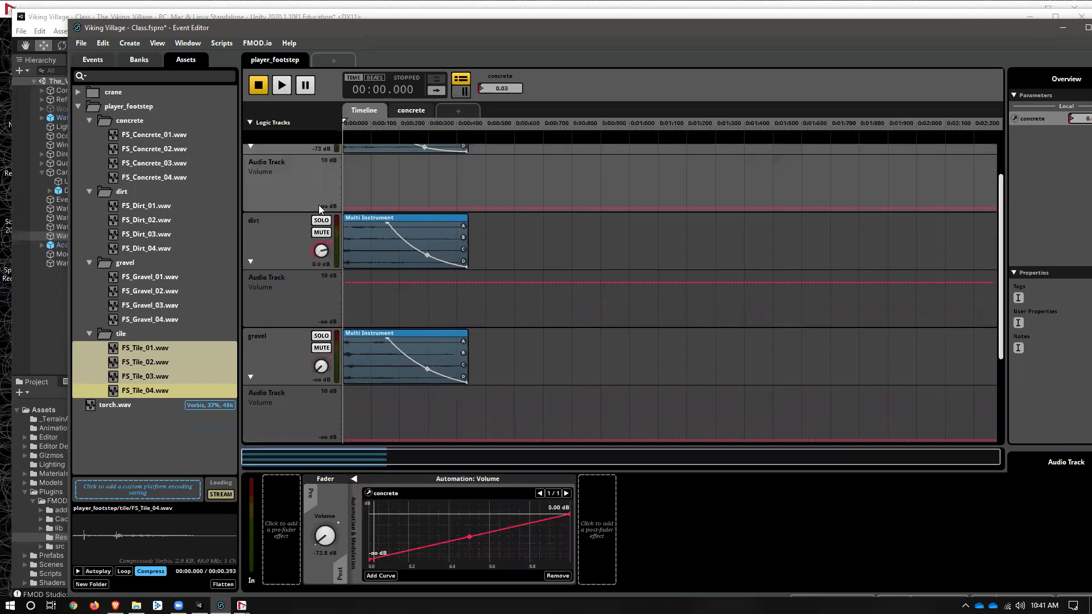
pyautogui.moveTo(321, 208); pyautogui.dragTo(320, 245)
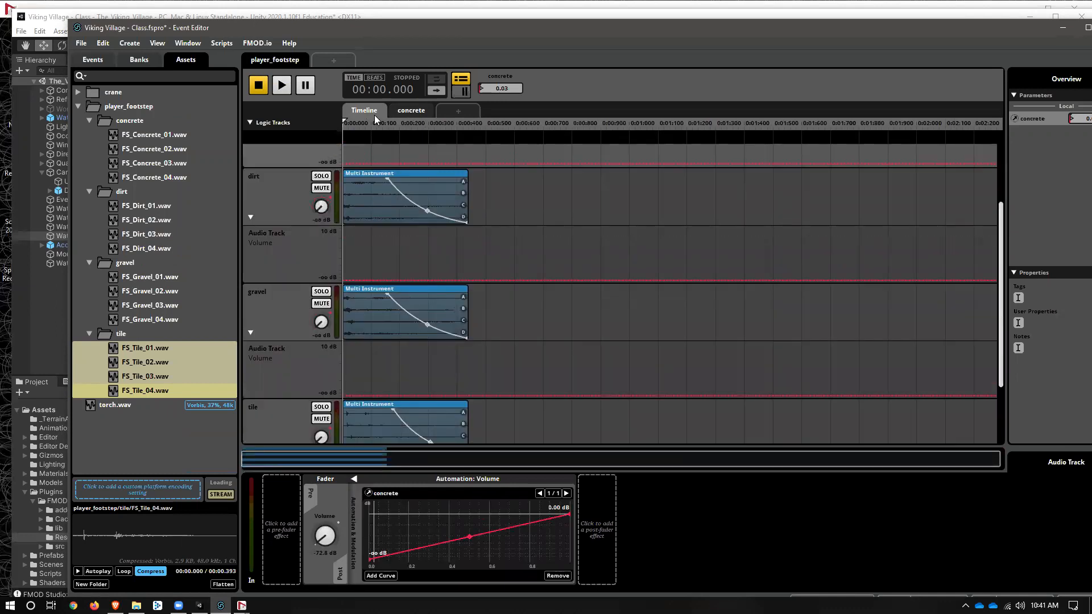
# Set the concrete parameter to 0.00 and return to the event's timeline
pyautogui.click(415, 110)
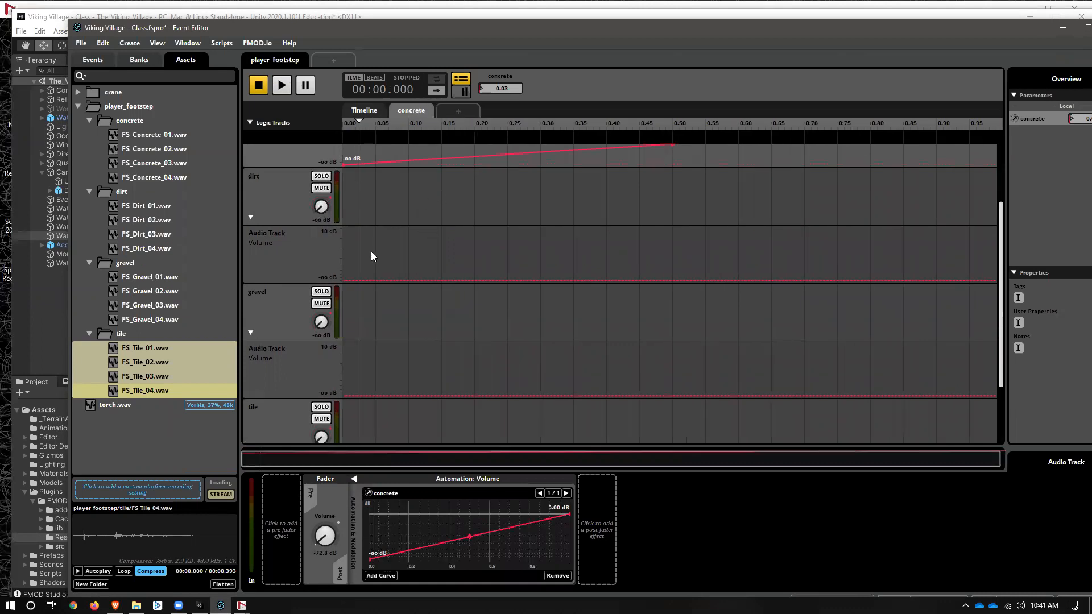
pyautogui.scroll(3, 358, 220)
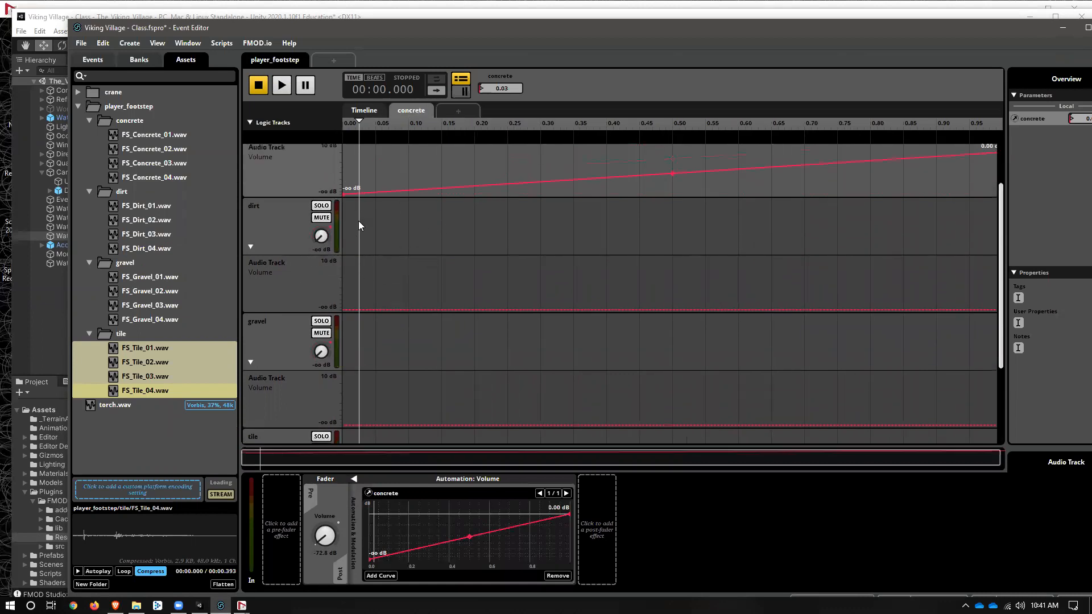
pyautogui.moveTo(489, 88); pyautogui.dragTo(464, 84)
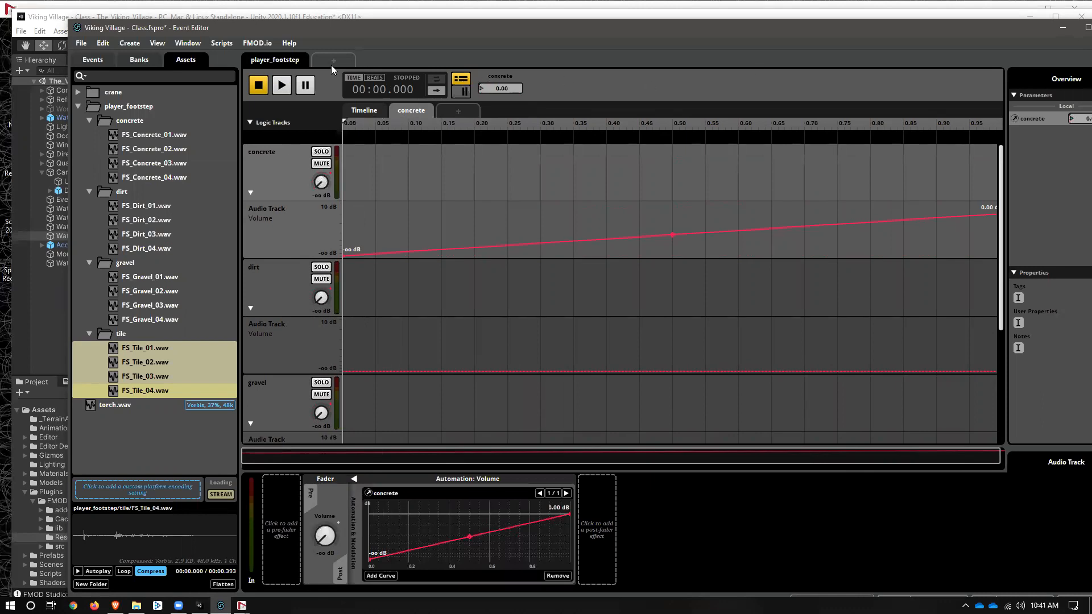
pyautogui.click(363, 110)
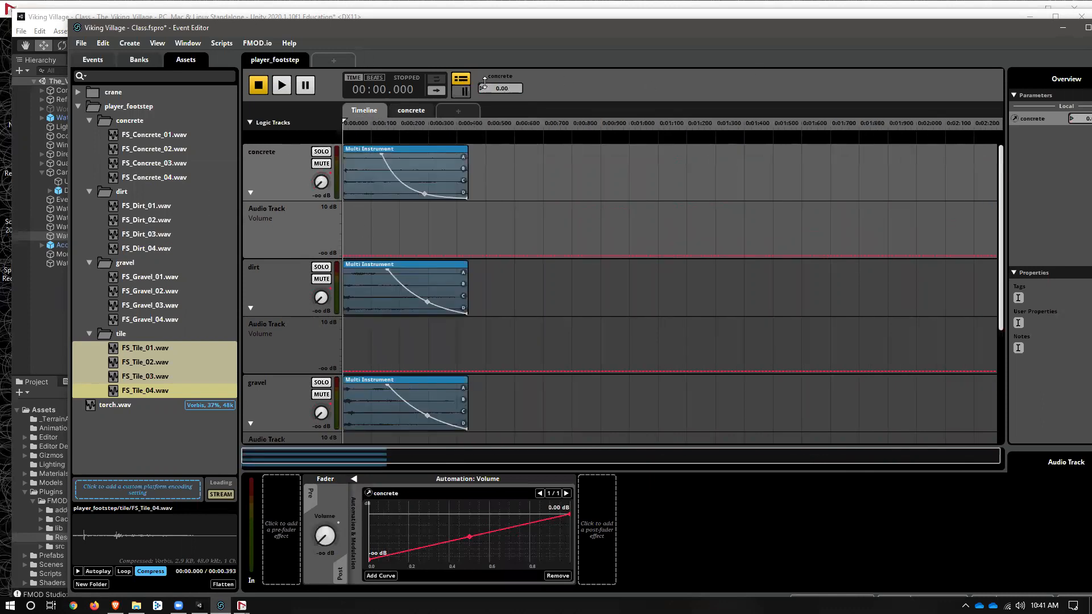
# Add a local continuous parameter named dirt to the event, ranging from 0 to 1
pyautogui.click(458, 108)
pyautogui.click(461, 262)
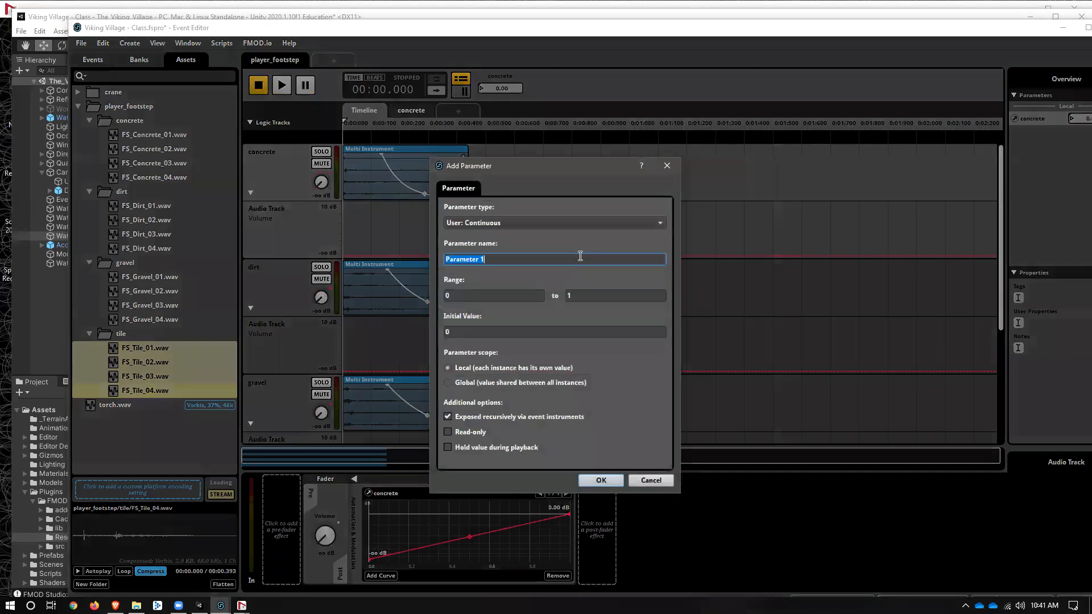
pyautogui.write('diret')
pyautogui.press('BackSpace')
pyautogui.press('BackSpace')
pyautogui.write('t')
pyautogui.press('Return')
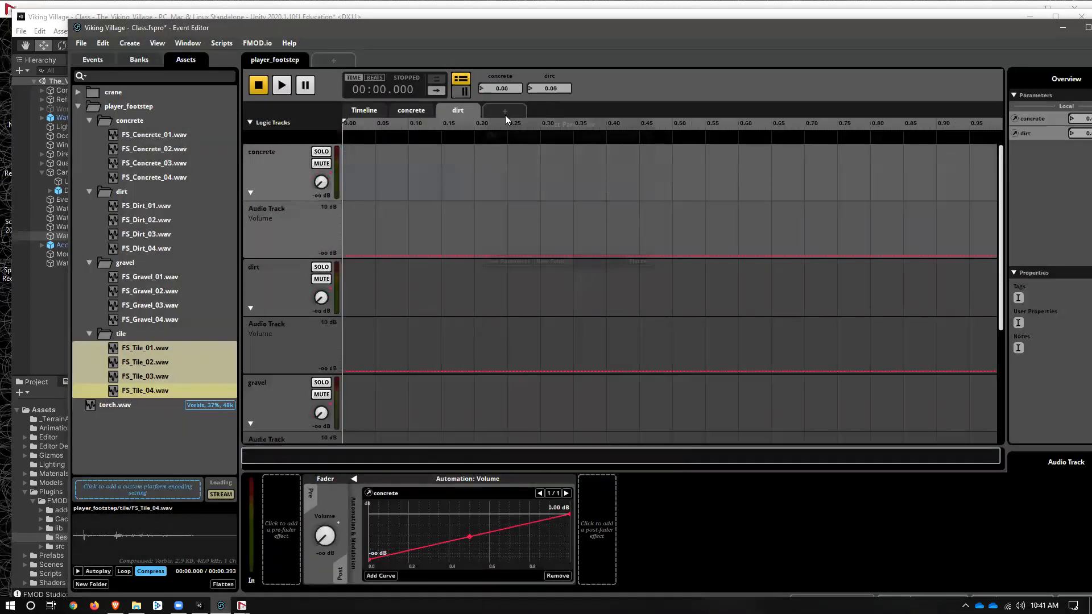
# Add another new parameter named gravel to the footstep event
pyautogui.click(505, 114)
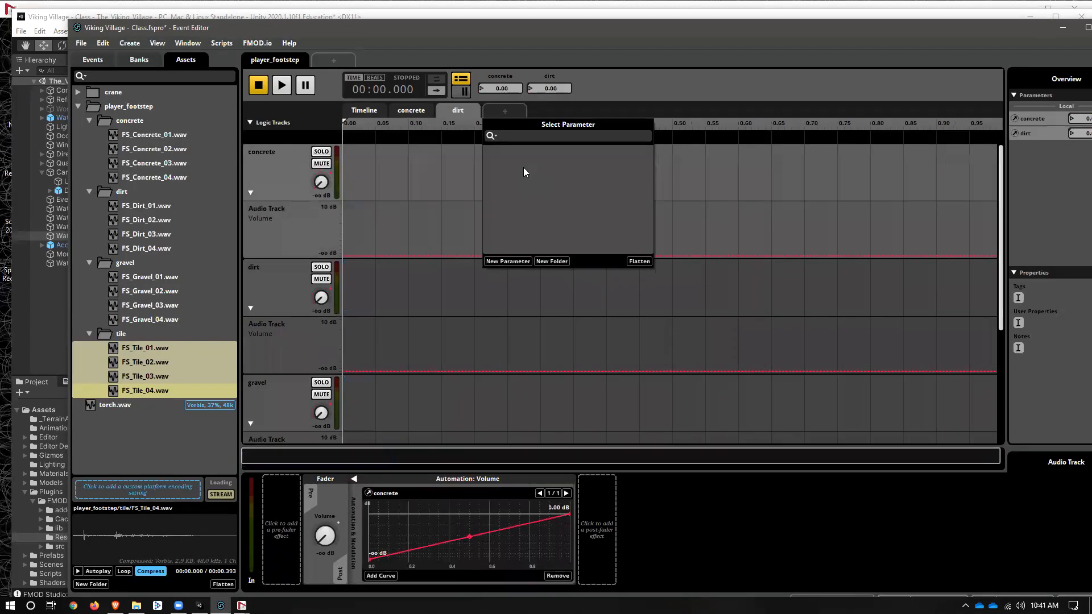
pyautogui.click(516, 259)
pyautogui.write('gravel')
pyautogui.press('Return')
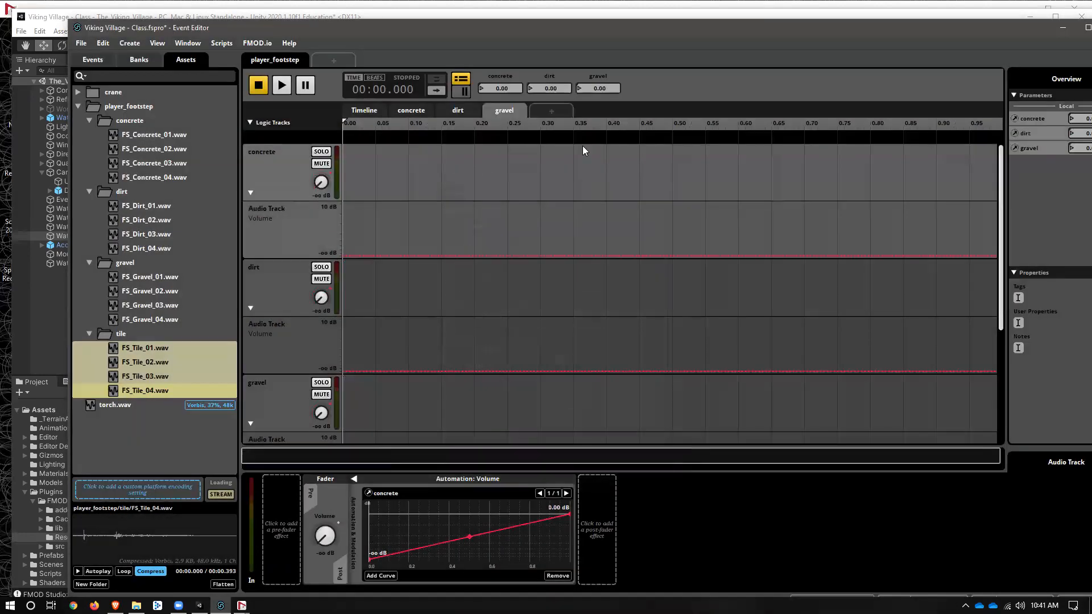
# Add a new parameter named tile to the footstep event
pyautogui.click(572, 114)
pyautogui.click(573, 256)
pyautogui.scroll(-3, 250, 371)
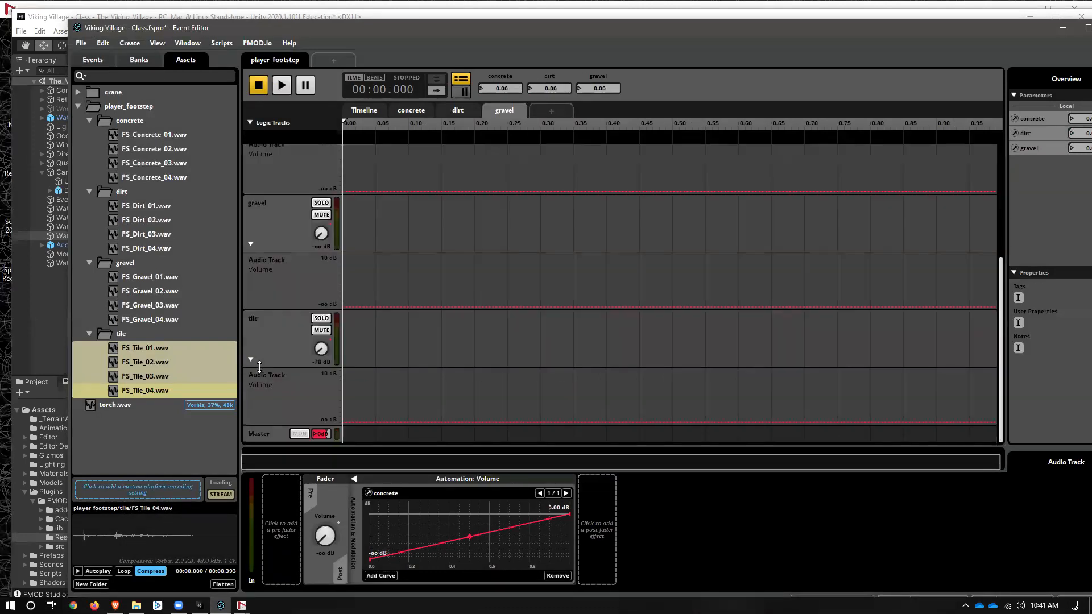
pyautogui.click(566, 108)
pyautogui.click(555, 262)
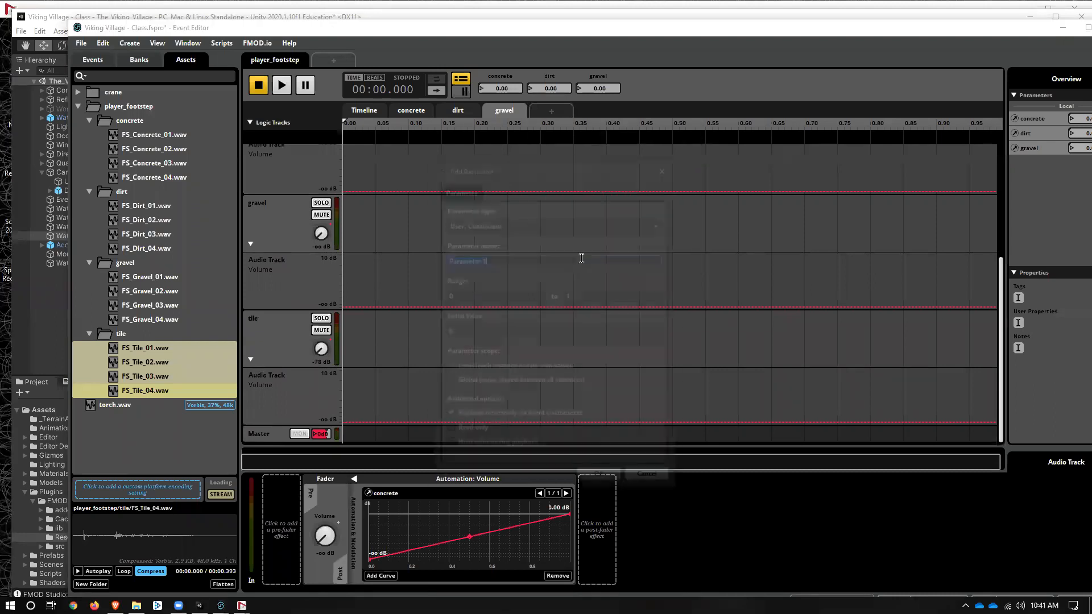
pyautogui.click(599, 250)
pyautogui.write('tiel')
pyautogui.press('BackSpace')
pyautogui.press('BackSpace')
pyautogui.write('le')
pyautogui.press('Return')
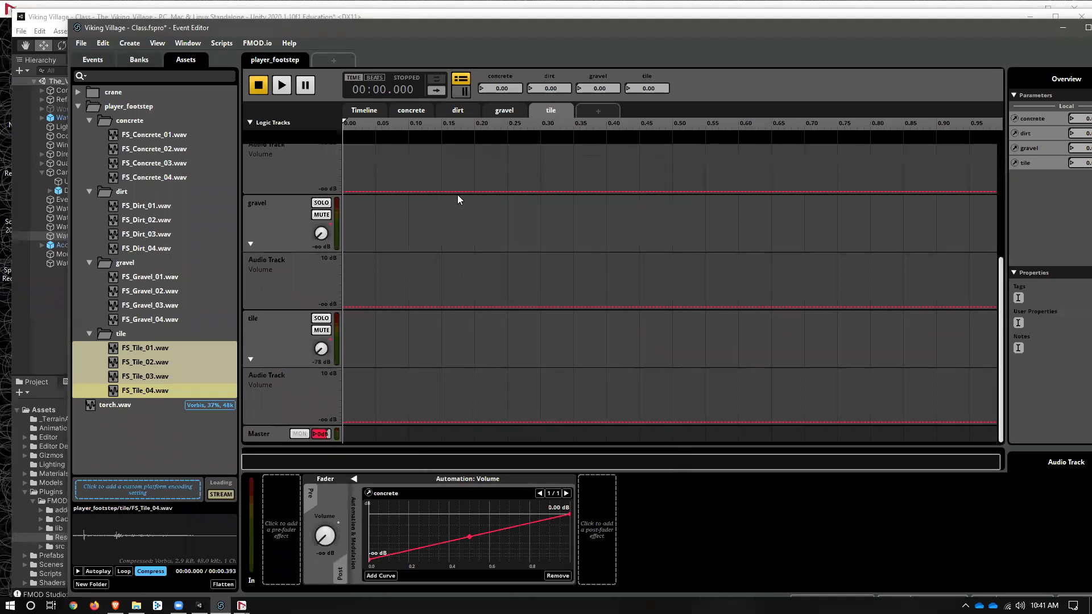
# Automate the dirt track's volume on the dirt parameter, rising from -oo dB at 0 to 0 dB at 1
pyautogui.scroll(5, 458, 194)
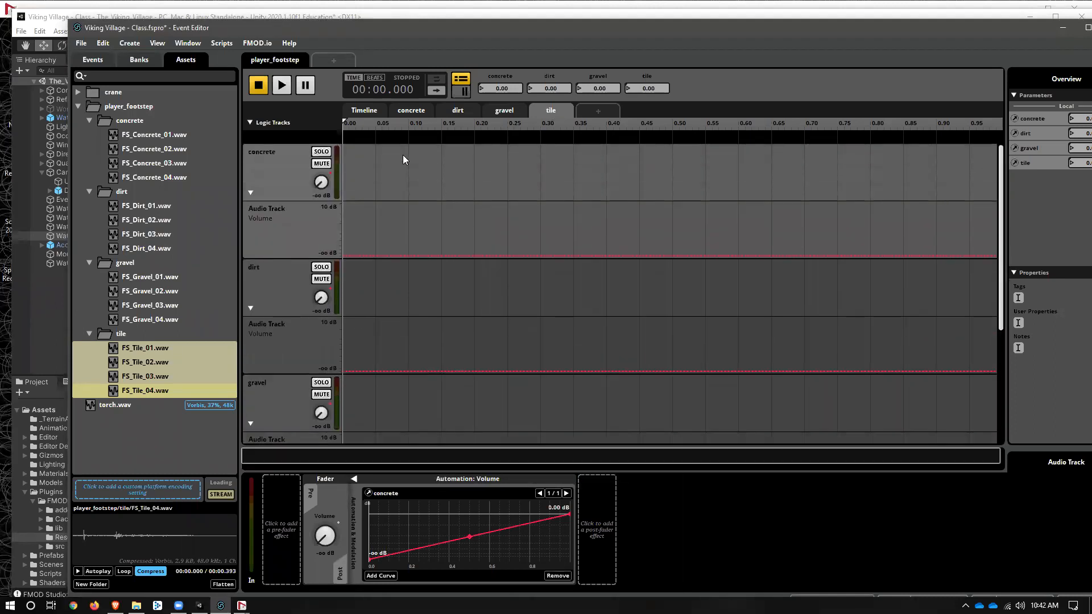
pyautogui.click(426, 111)
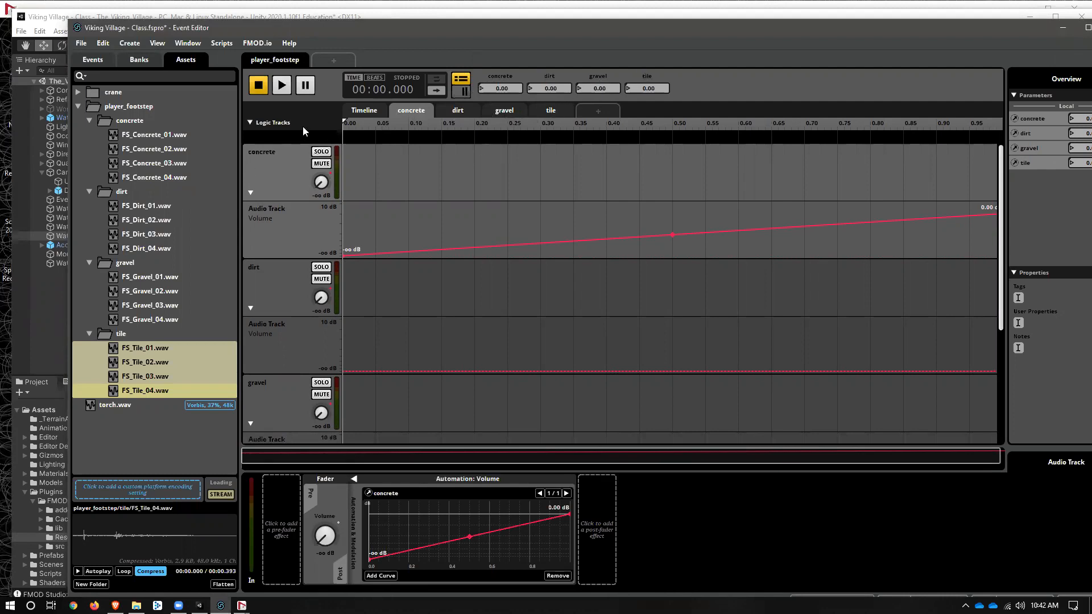
pyautogui.click(462, 111)
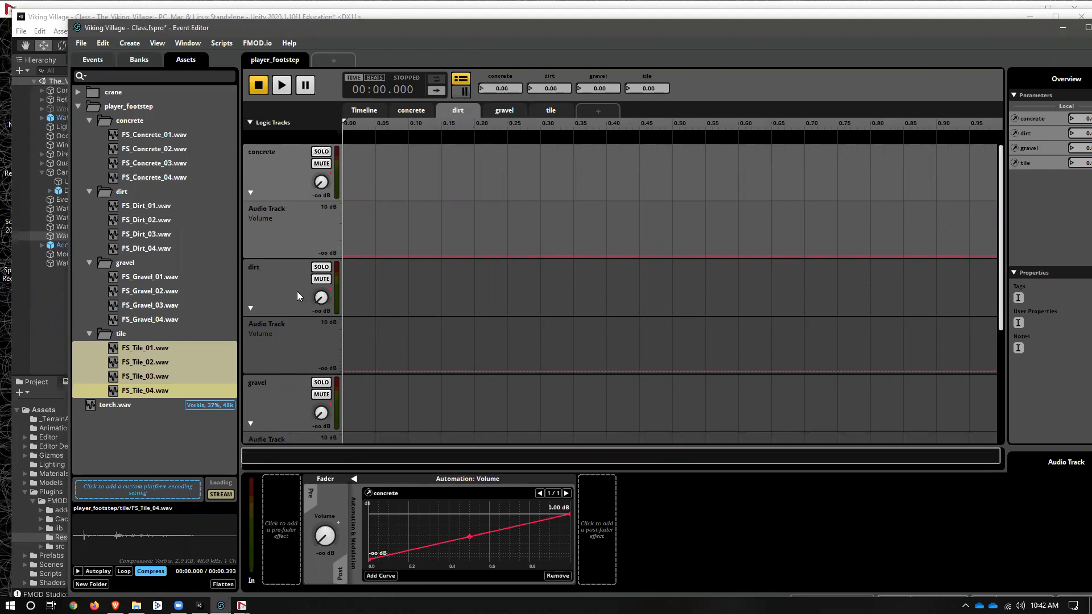
pyautogui.click(360, 371)
pyautogui.moveTo(360, 373); pyautogui.dragTo(343, 373)
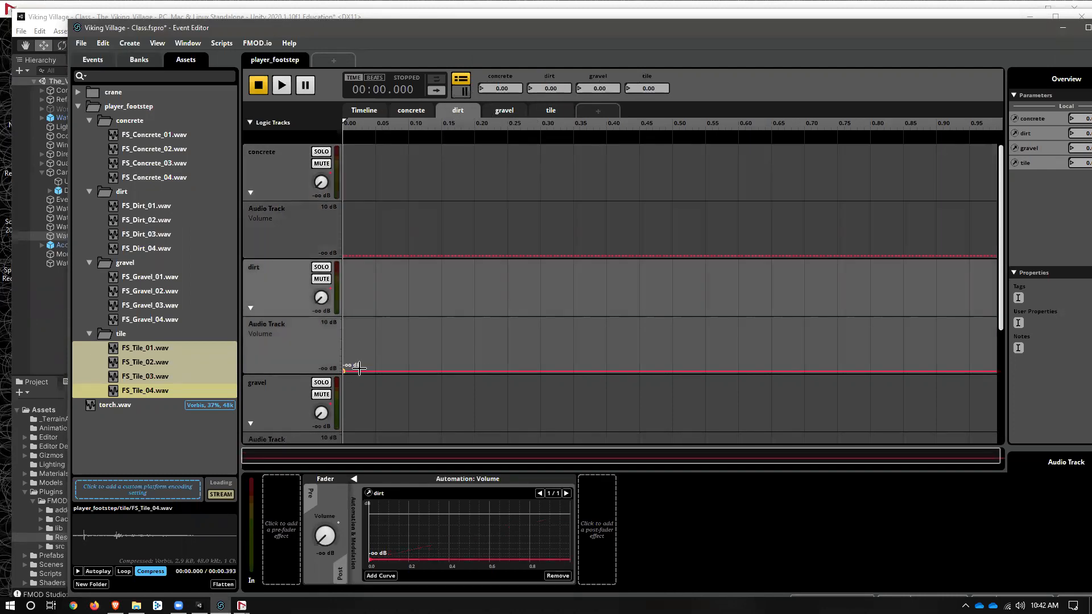
pyautogui.click(957, 372)
pyautogui.moveTo(956, 371); pyautogui.dragTo(996, 329)
# Reset the dirt parameter to 0.00 and automate the gravel track's volume on the gravel parameter from -oo dB at 0 to 0 dB at 1
pyautogui.scroll(-1, 537, 402)
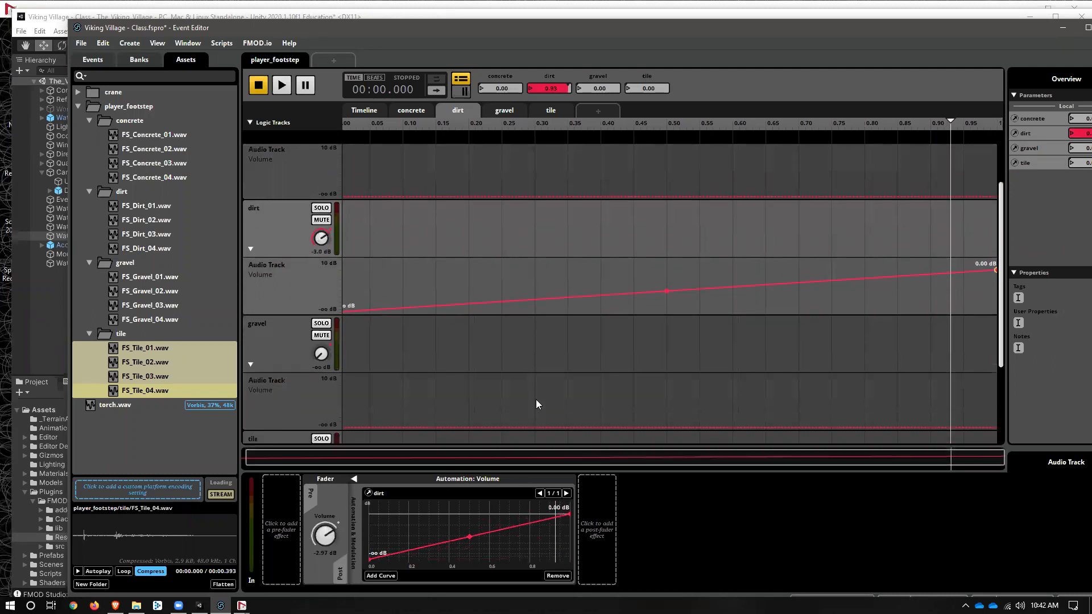
pyautogui.click(488, 108)
pyautogui.scroll(-1, 398, 273)
pyautogui.moveTo(548, 91); pyautogui.dragTo(548, 131)
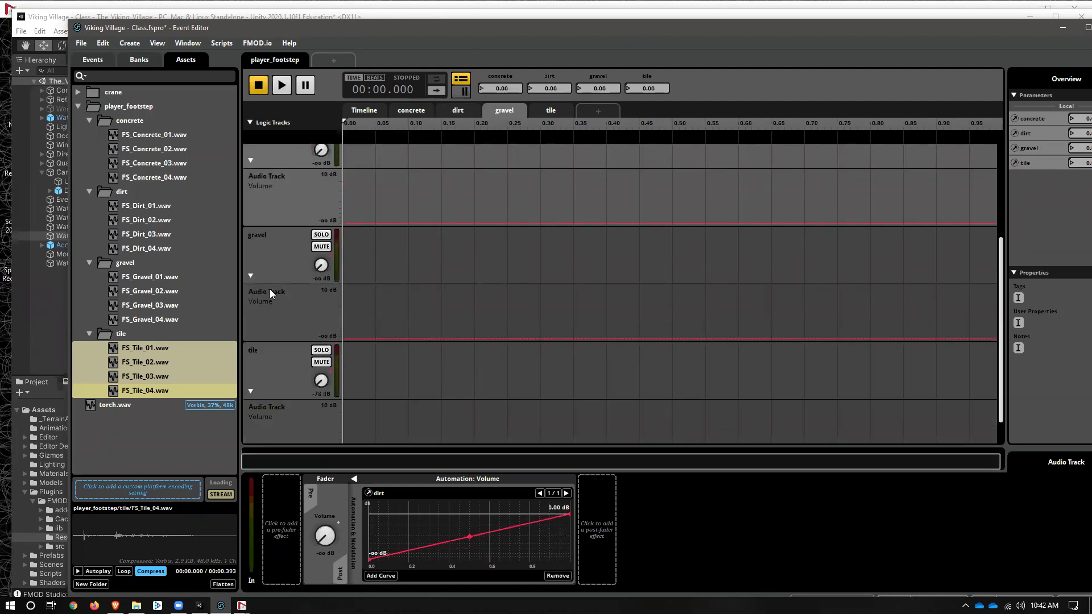
pyautogui.click(359, 337)
pyautogui.moveTo(971, 338); pyautogui.dragTo(995, 297)
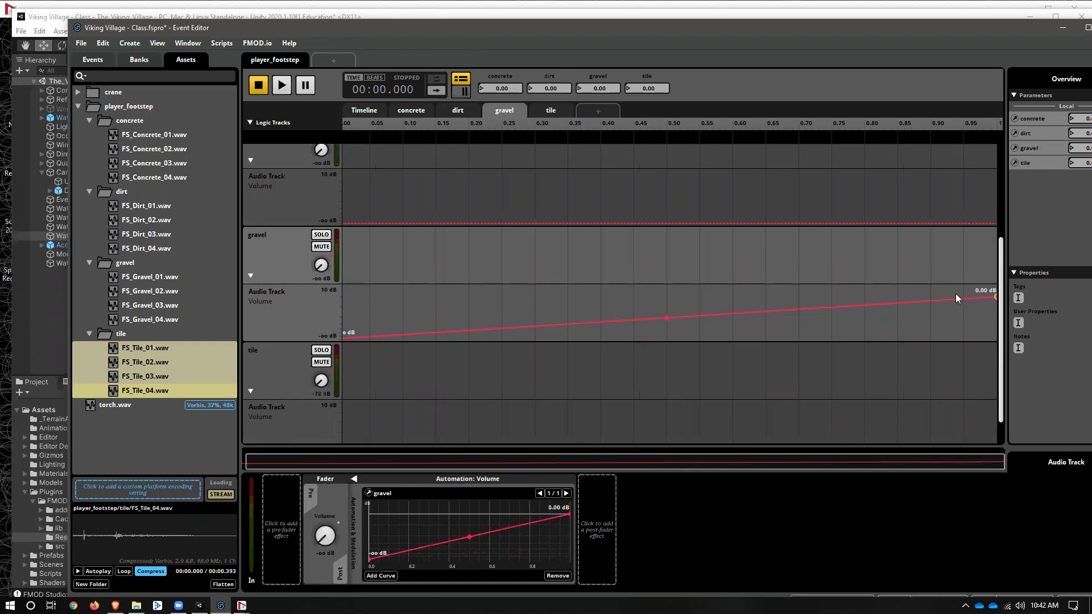
# Automate the tile track's volume on the tile parameter, rising from -78 dB at 0 to 0 dB at 1
pyautogui.scroll(-1, 274, 372)
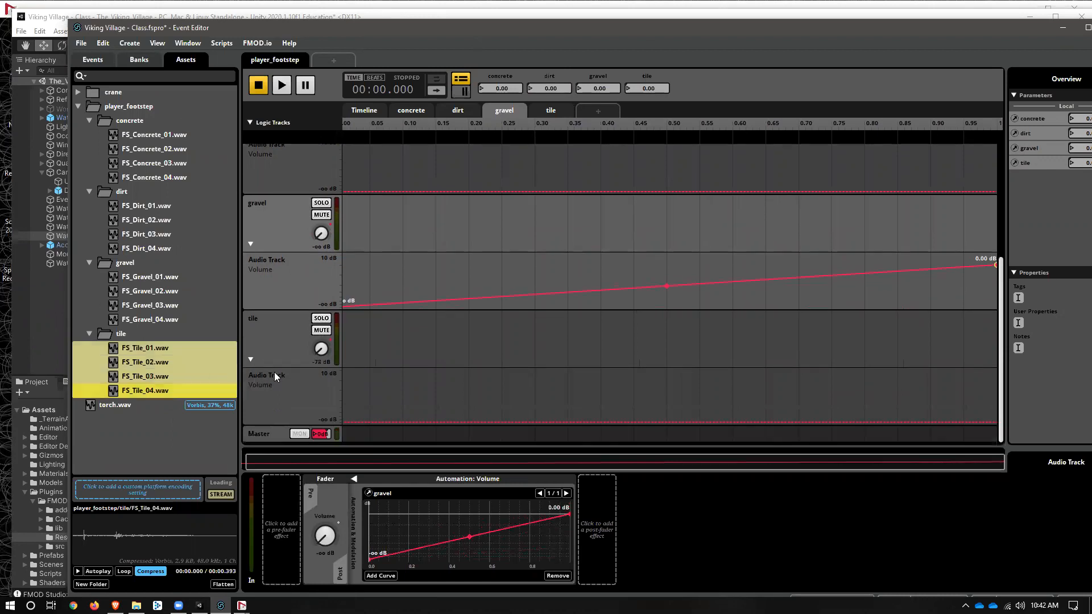
pyautogui.click(286, 340)
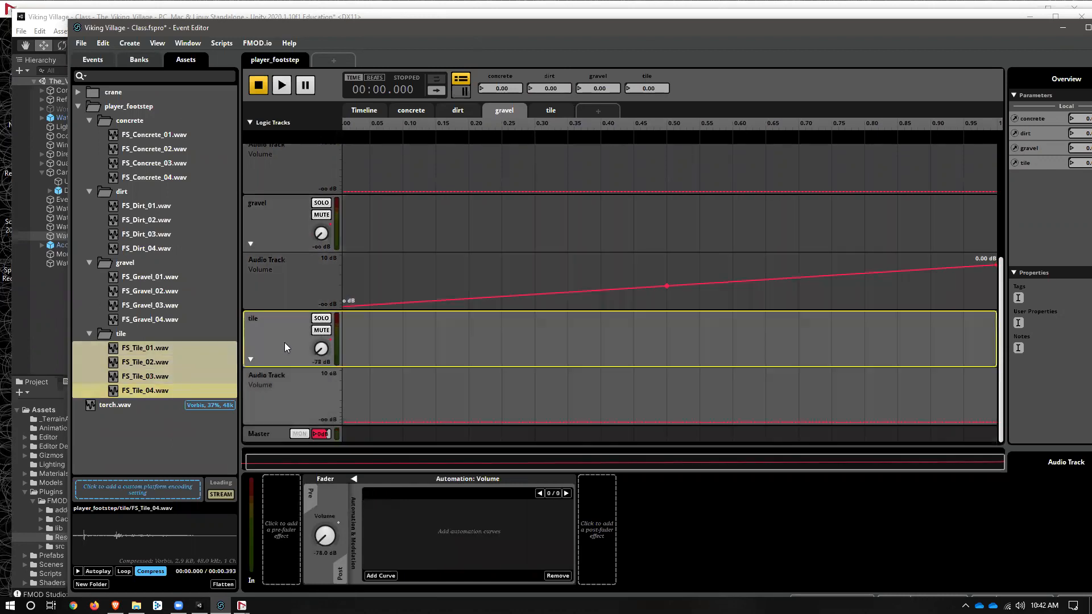
pyautogui.click(545, 111)
pyautogui.click(350, 422)
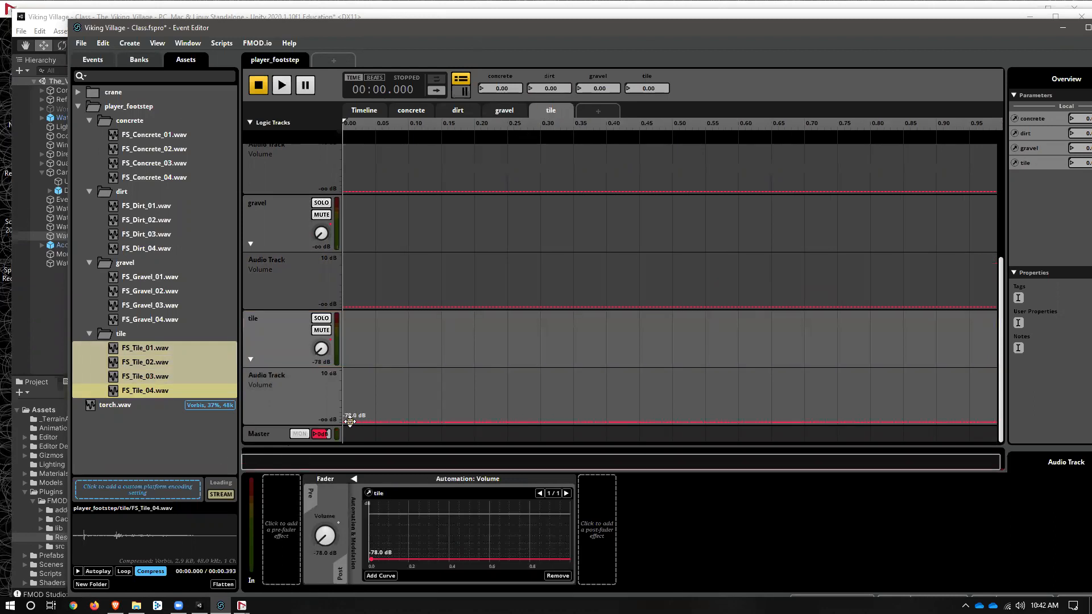
pyautogui.moveTo(971, 423); pyautogui.dragTo(997, 380)
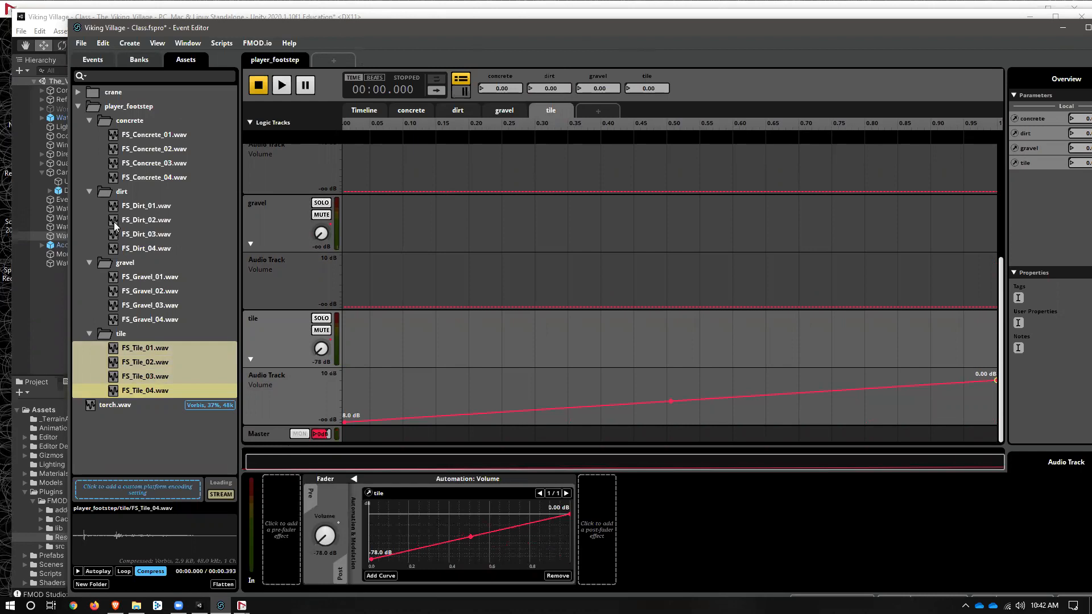
# Return to the event's timeline and reposition the Event Editor window so its parameter overview fits on screen
pyautogui.click(367, 113)
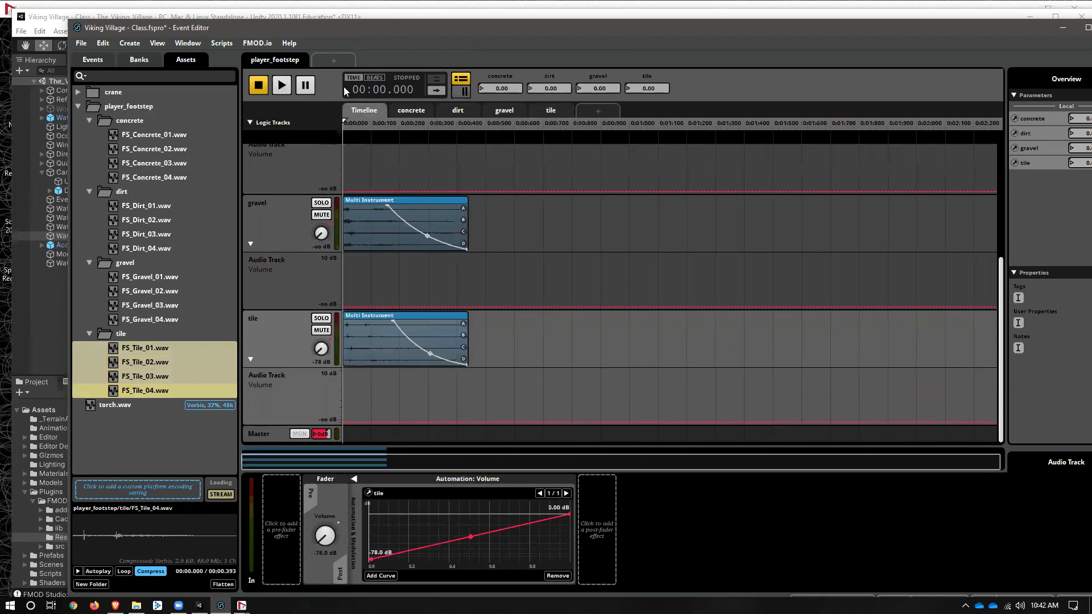
pyautogui.scroll(2, 569, 307)
pyautogui.moveTo(503, 88); pyautogui.dragTo(590, 91)
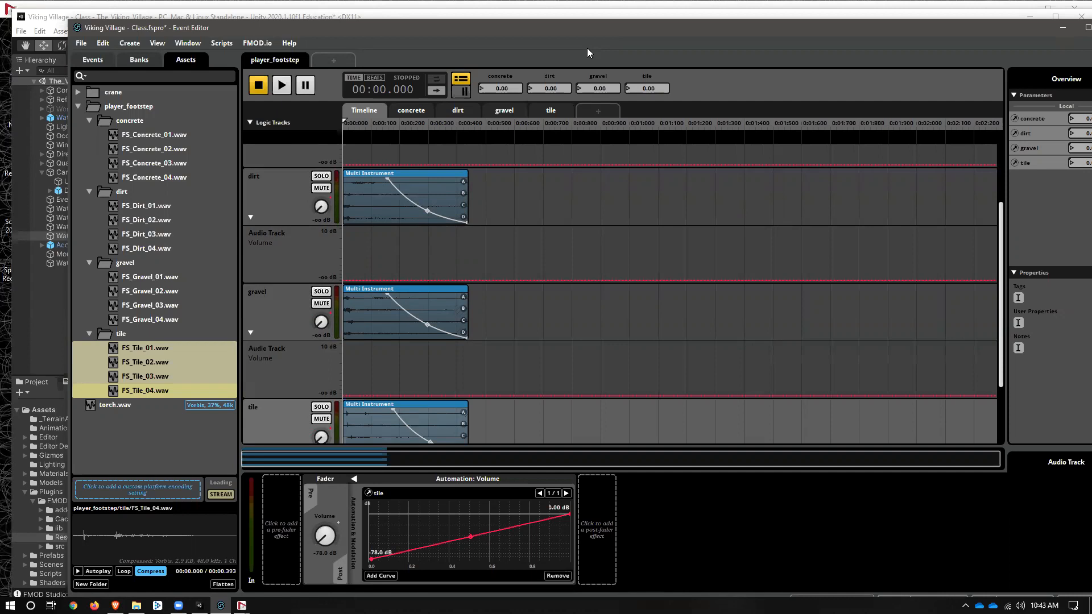
pyautogui.moveTo(574, 28); pyautogui.dragTo(530, 38)
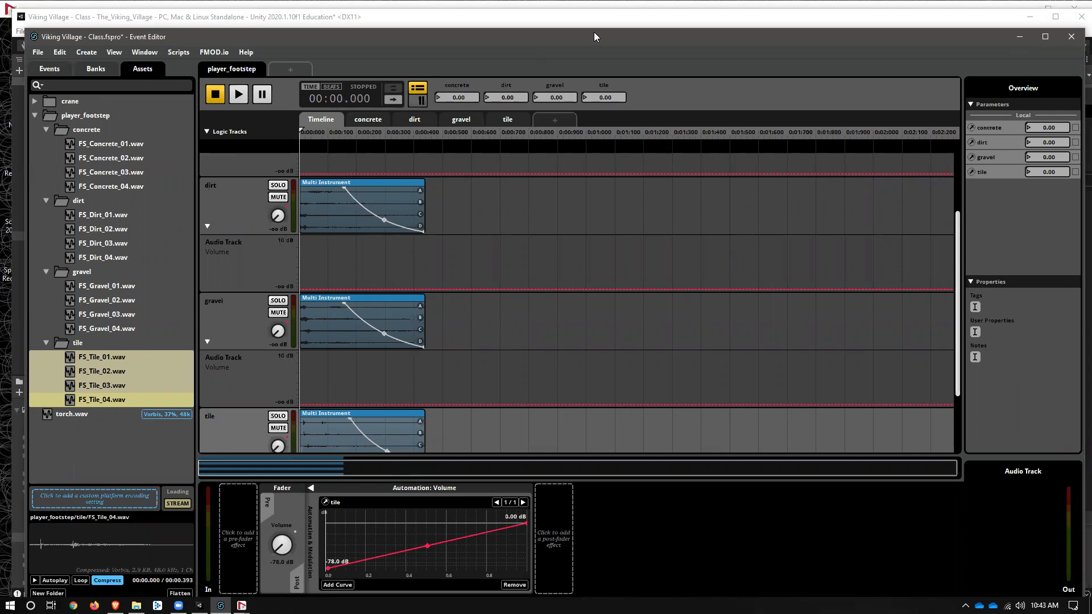
# Switch to the browser and expand the Footsteps and Music video's description to check the footstep script link, then return to FMOD Studio
pyautogui.hotkey('alt', 'Tab')
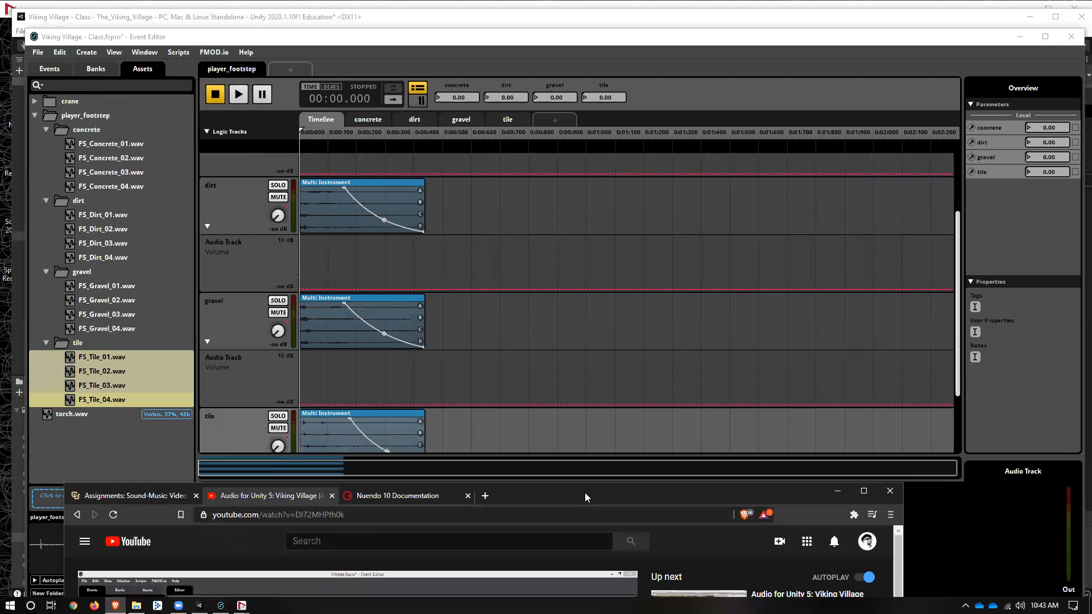
pyautogui.moveTo(586, 485); pyautogui.dragTo(656, 94)
pyautogui.scroll(-4, 333, 533)
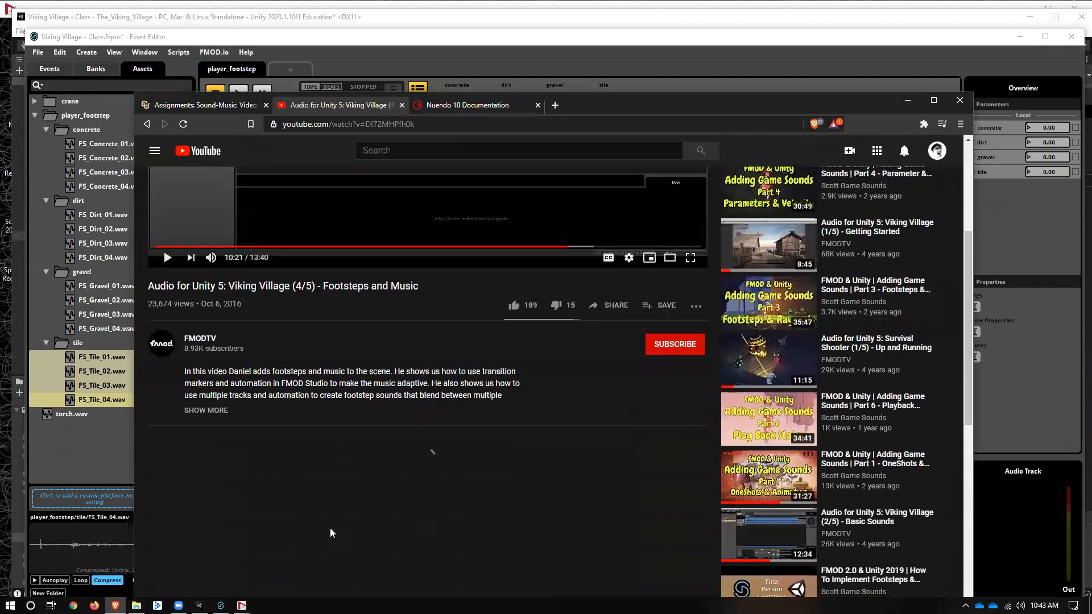
pyautogui.click(206, 408)
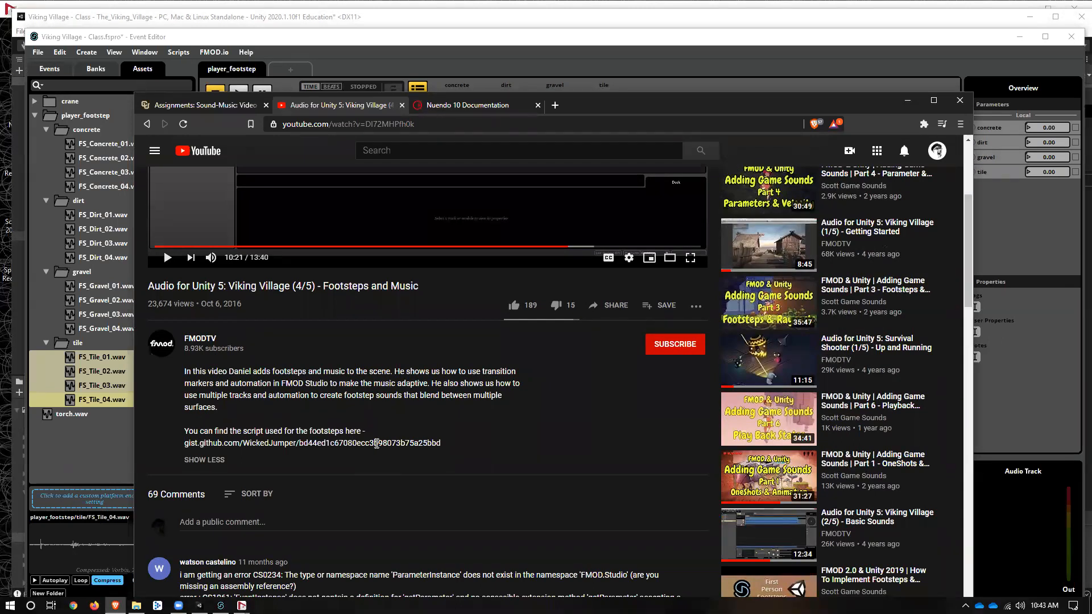
pyautogui.click(688, 60)
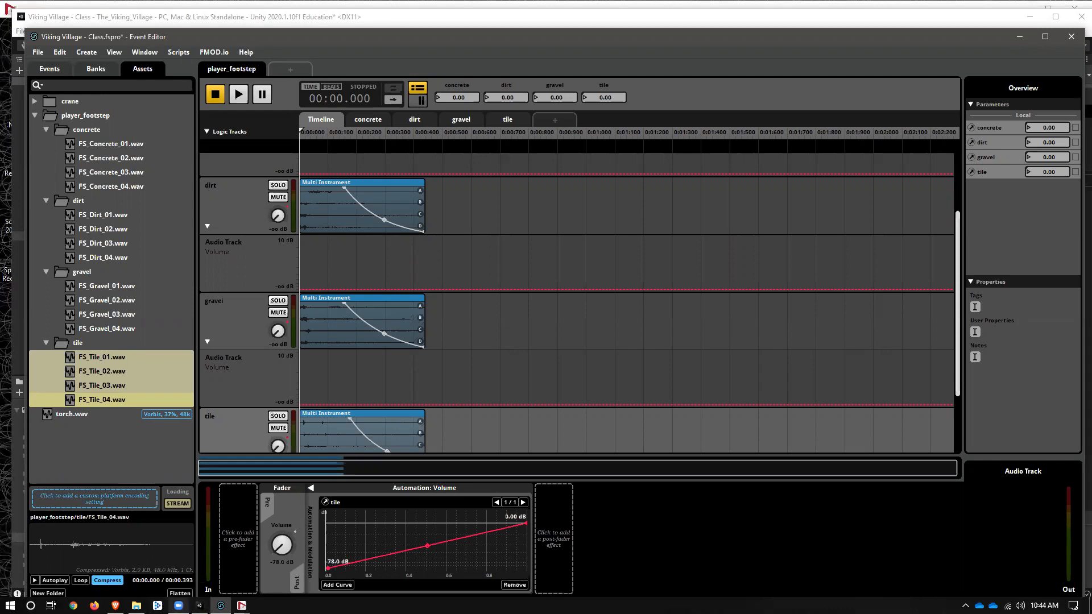
# Switch to Unity and create a 3D cube in the village scene
pyautogui.click(199, 606)
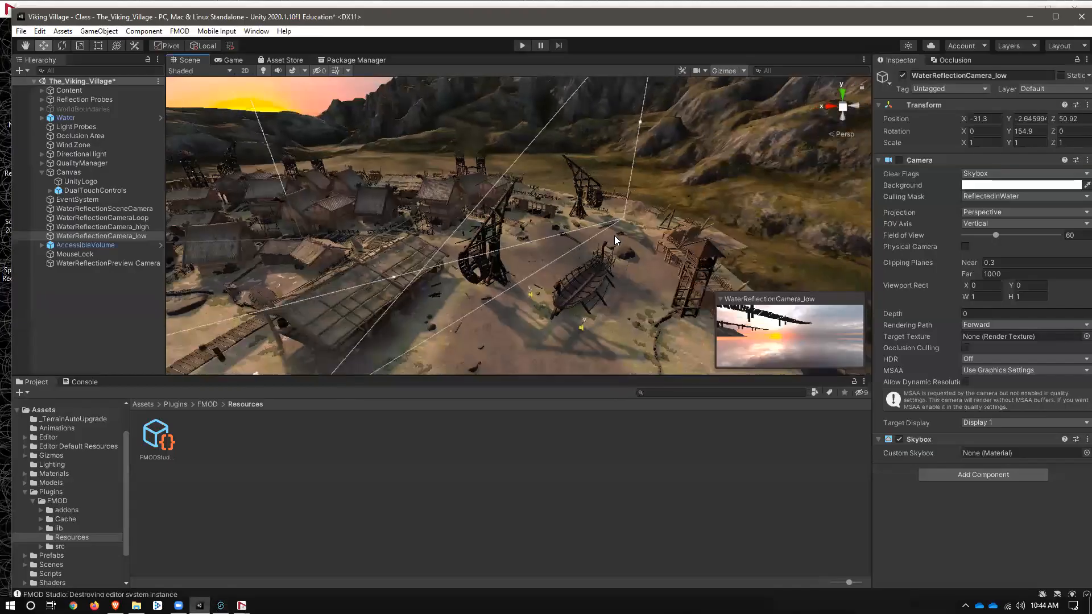
pyautogui.scroll(-3, 459, 291)
pyautogui.moveTo(459, 292); pyautogui.dragTo(503, 267)
pyautogui.scroll(10, 519, 279)
pyautogui.click(1060, 544)
pyautogui.click(92, 291)
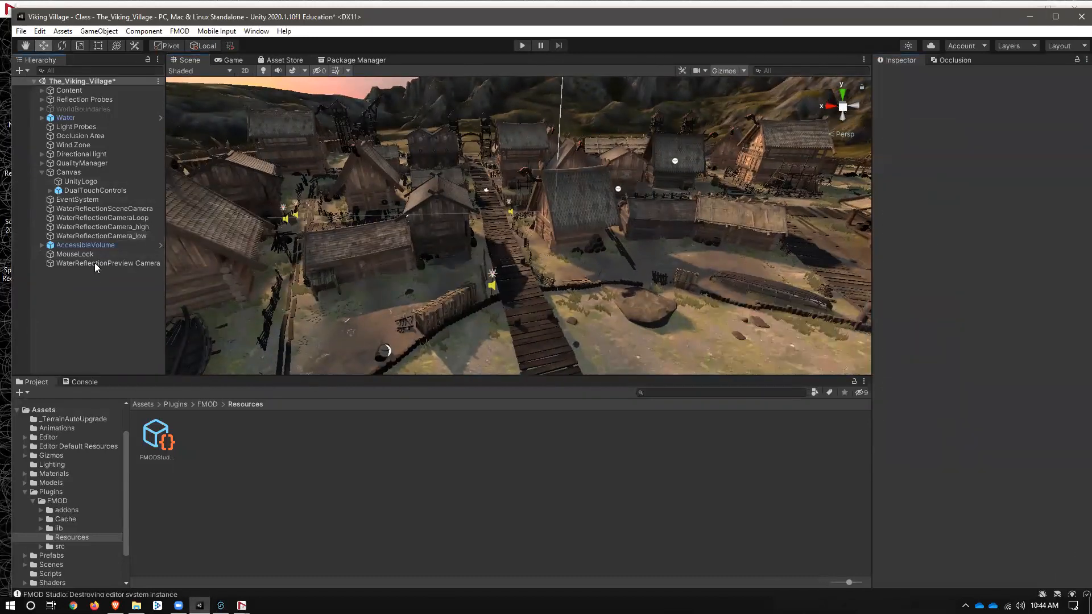
pyautogui.rightClick(98, 293)
pyautogui.moveTo(142, 427)
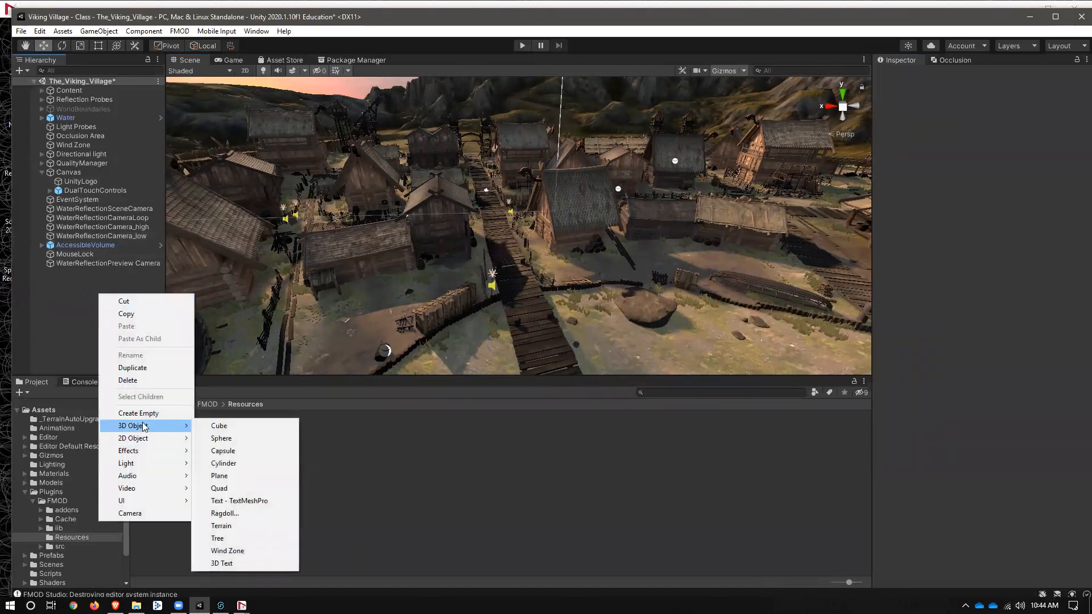
pyautogui.click(219, 426)
# Raise the cube and move it onto the walkway beside the house, at about X 15.77, Y 8.02, Z -1.31
pyautogui.moveTo(519, 185); pyautogui.dragTo(524, 157)
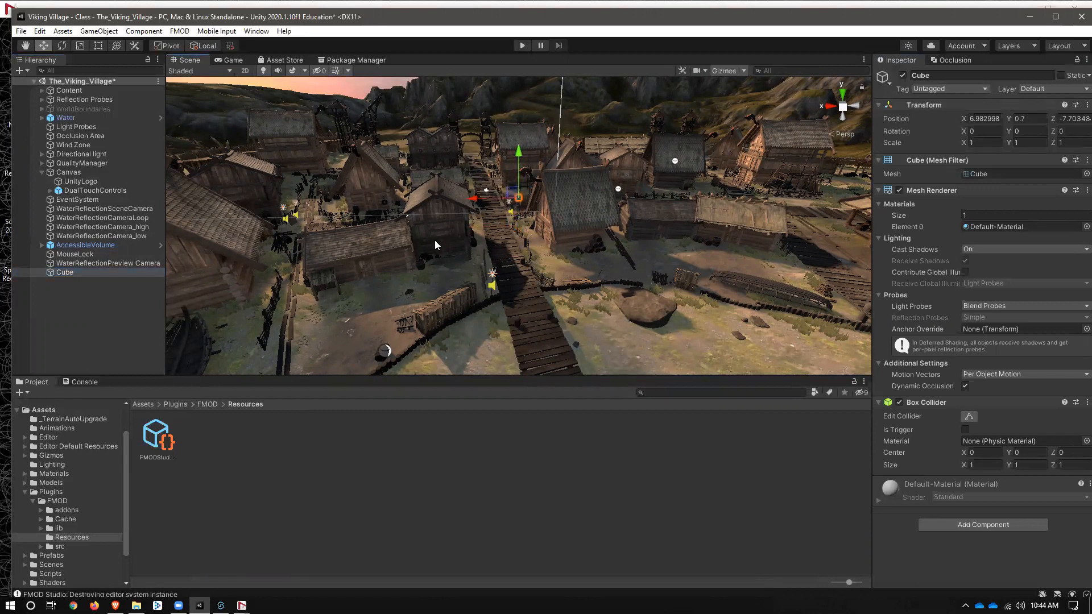
pyautogui.moveTo(431, 249); pyautogui.dragTo(401, 191)
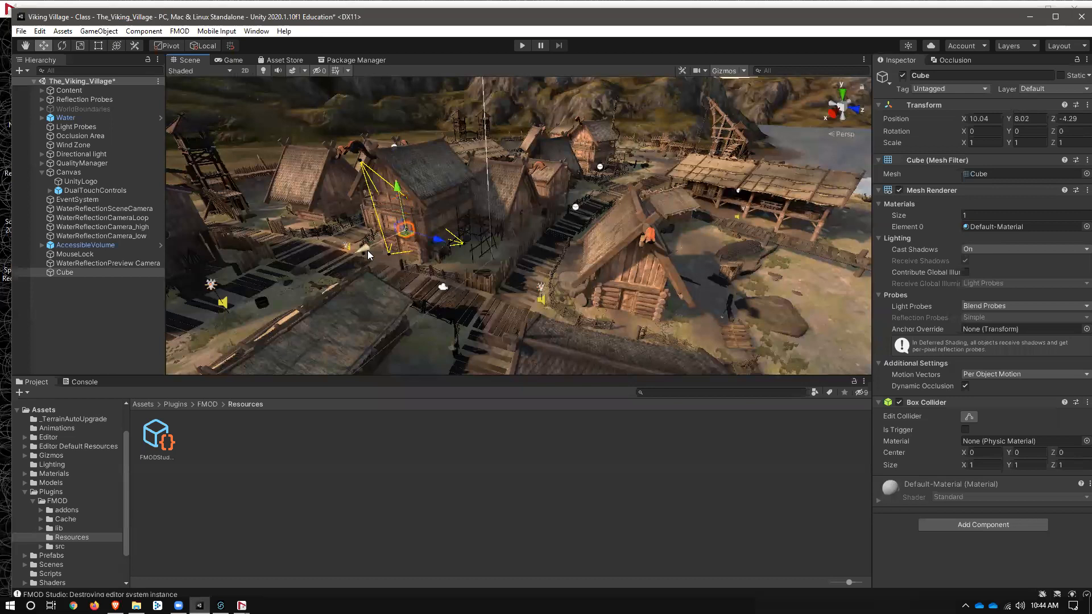
pyautogui.moveTo(368, 255); pyautogui.dragTo(405, 273)
# Disable the cube's Mesh Renderer and make its Box Collider a trigger
pyautogui.click(900, 190)
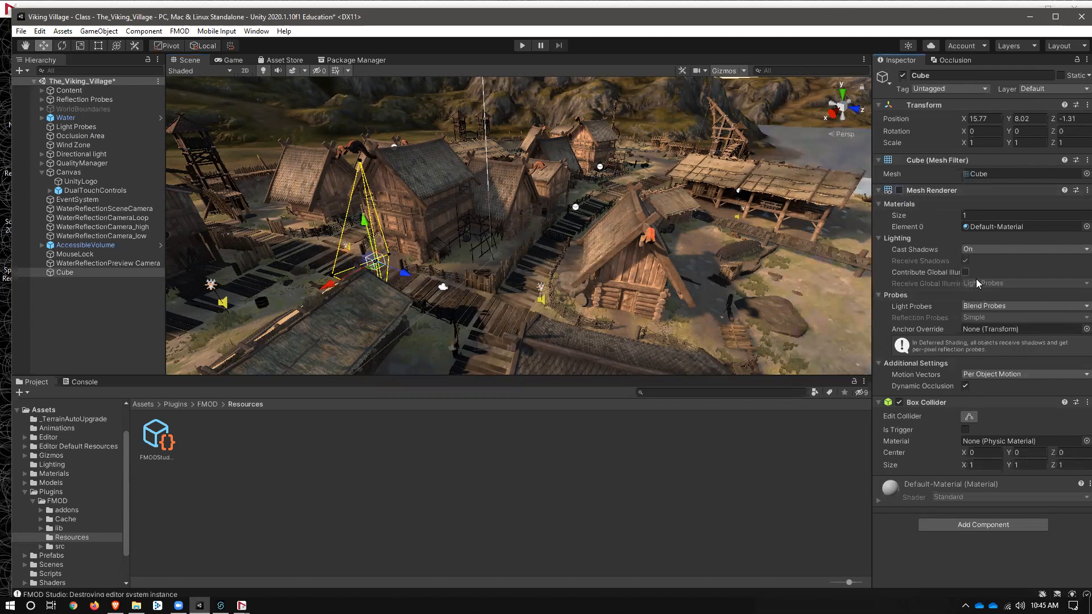
pyautogui.click(965, 430)
# Shift the cube to about Z 1.23 and stretch it along the walkway to a Z scale of about 27.67
pyautogui.moveTo(408, 279); pyautogui.dragTo(427, 284)
pyautogui.press('r')
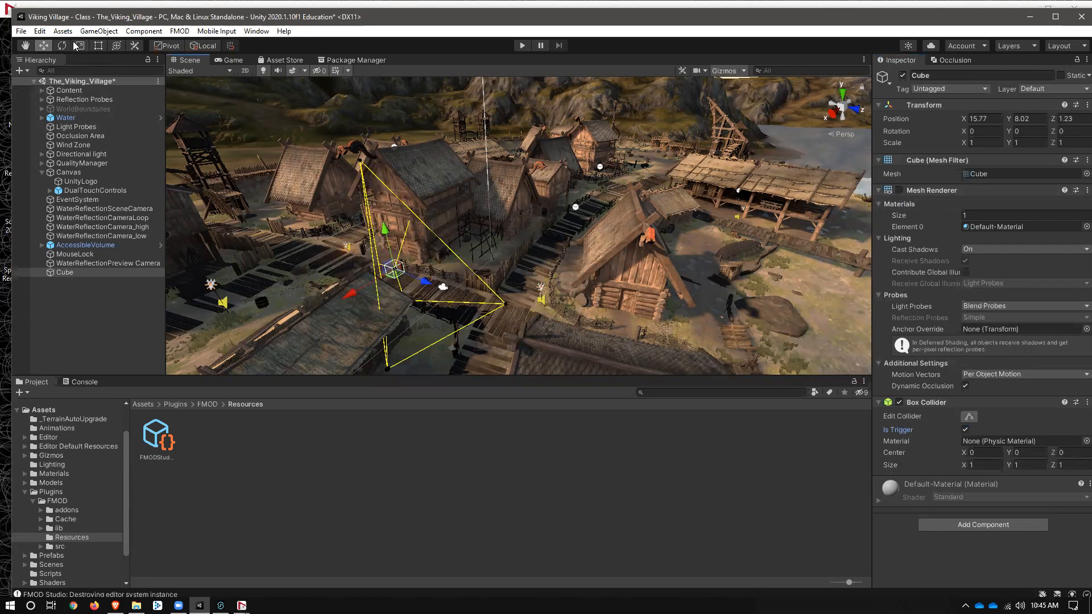
pyautogui.moveTo(426, 282); pyautogui.dragTo(765, 402)
pyautogui.moveTo(432, 288); pyautogui.dragTo(456, 296)
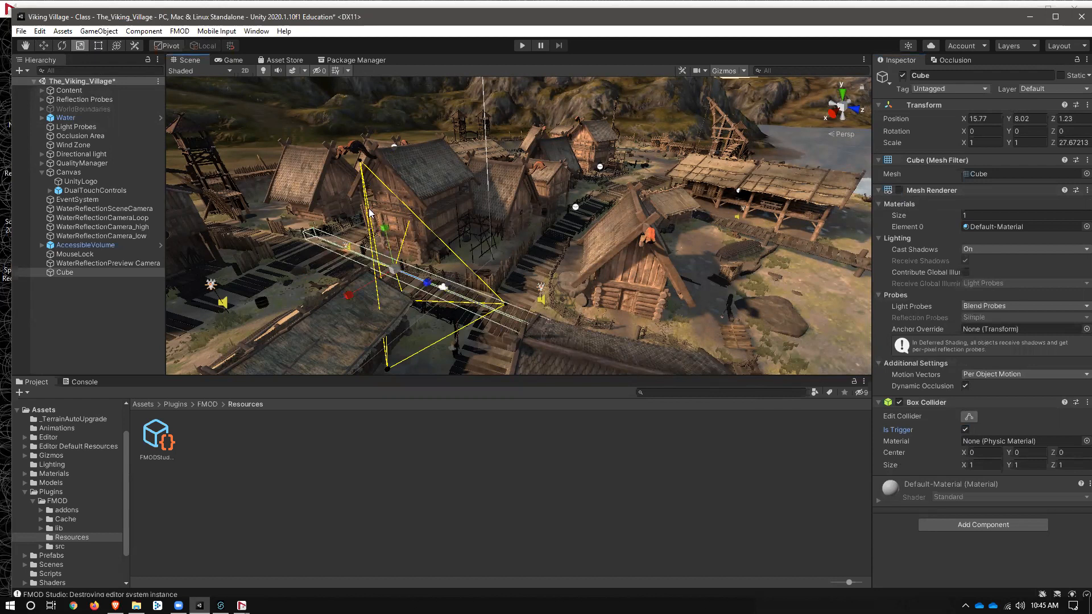
# Add an FMOD Studio Parameter Trigger component to the cube
pyautogui.click(1001, 526)
pyautogui.click(1009, 495)
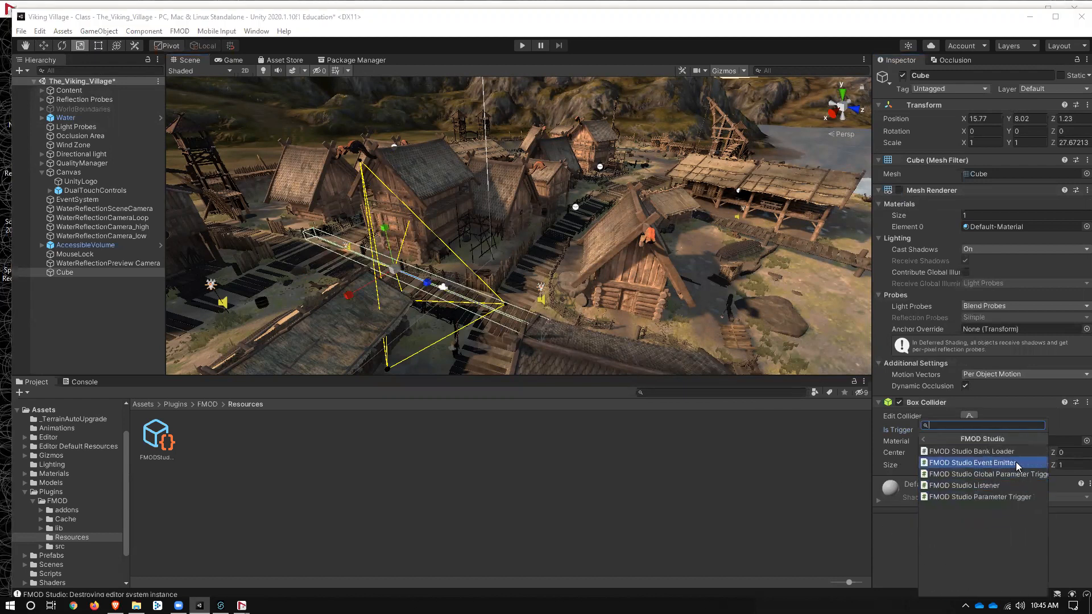
pyautogui.click(1006, 496)
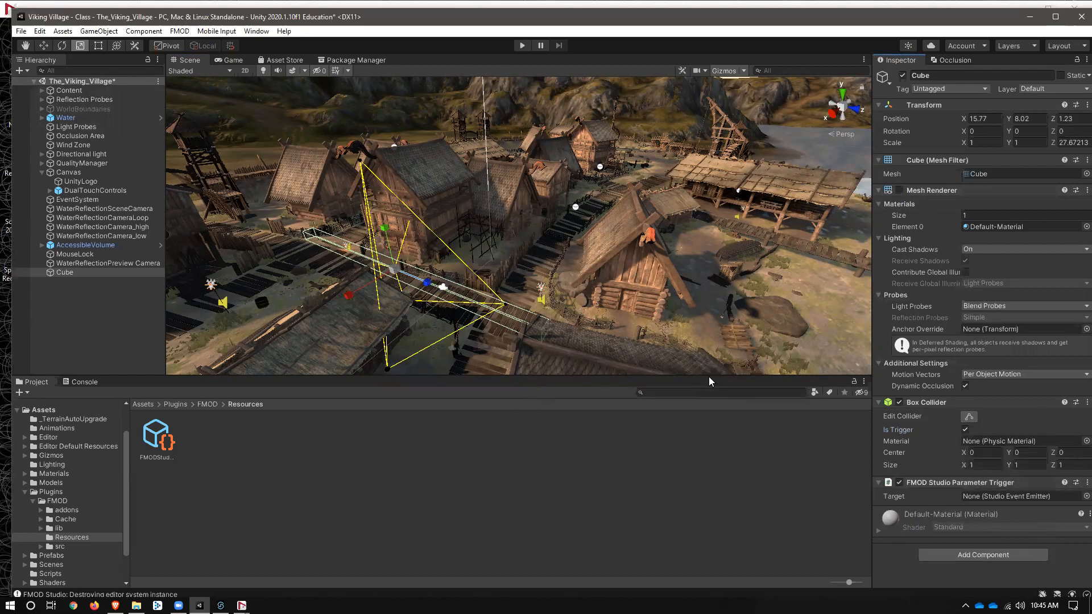
pyautogui.click(103, 291)
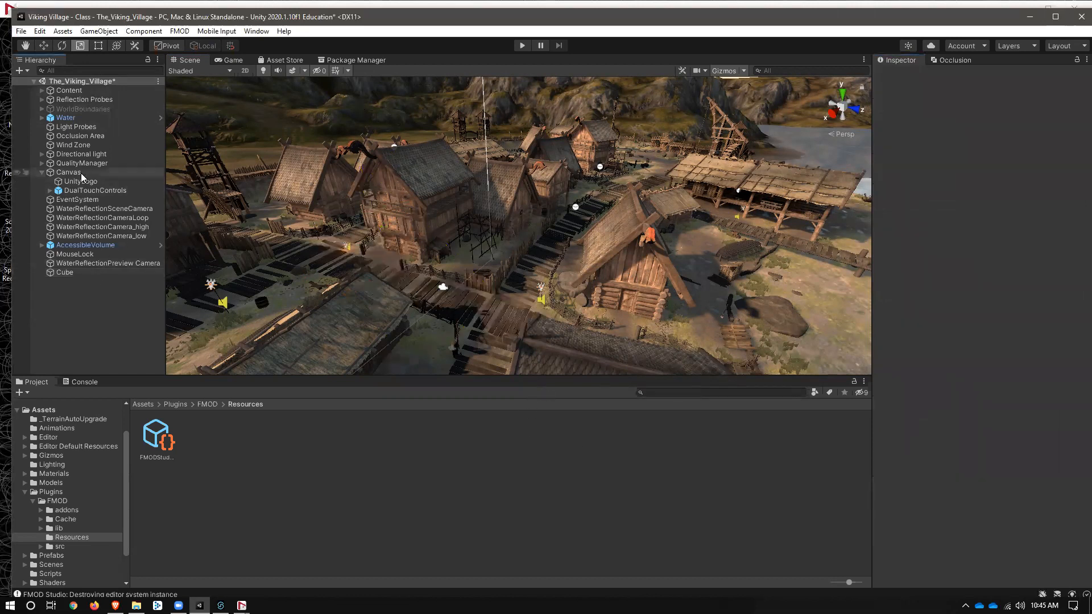
pyautogui.click(385, 291)
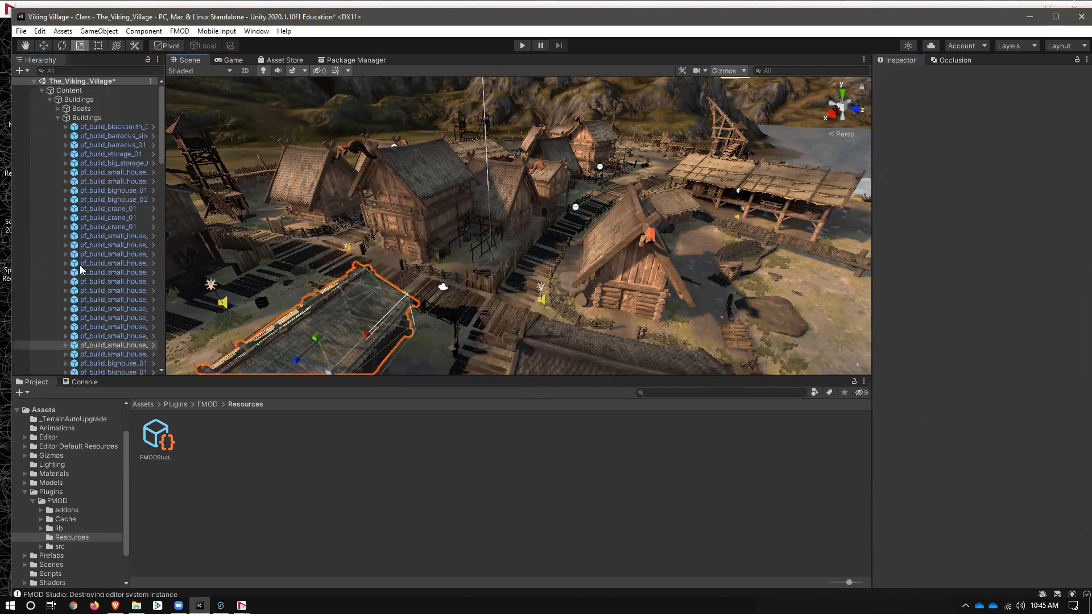
pyautogui.scroll(-15, 111, 271)
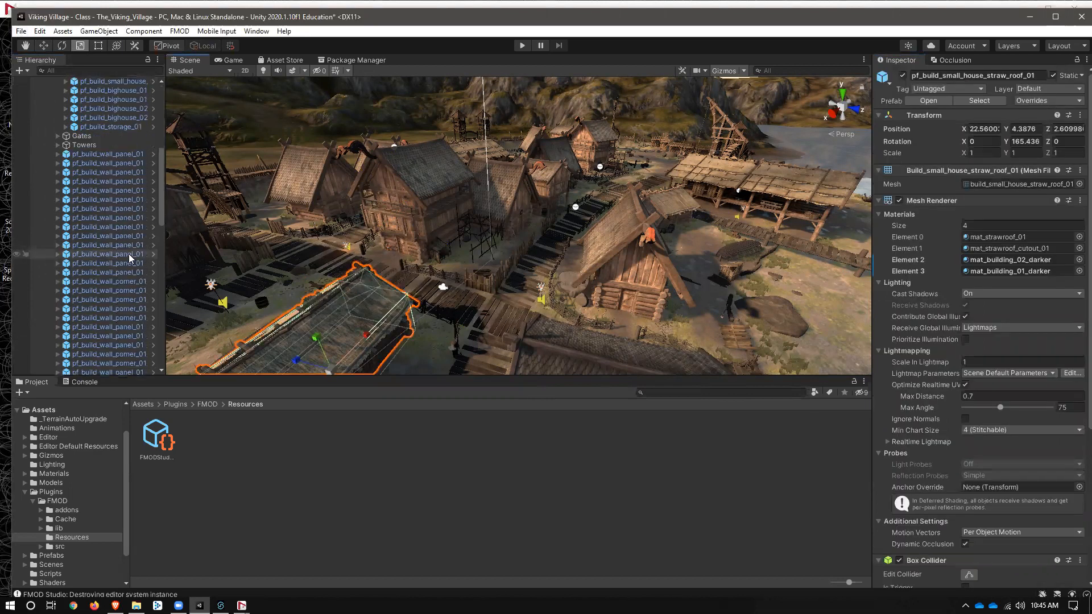
pyautogui.scroll(-5, 133, 254)
pyautogui.click(65, 369)
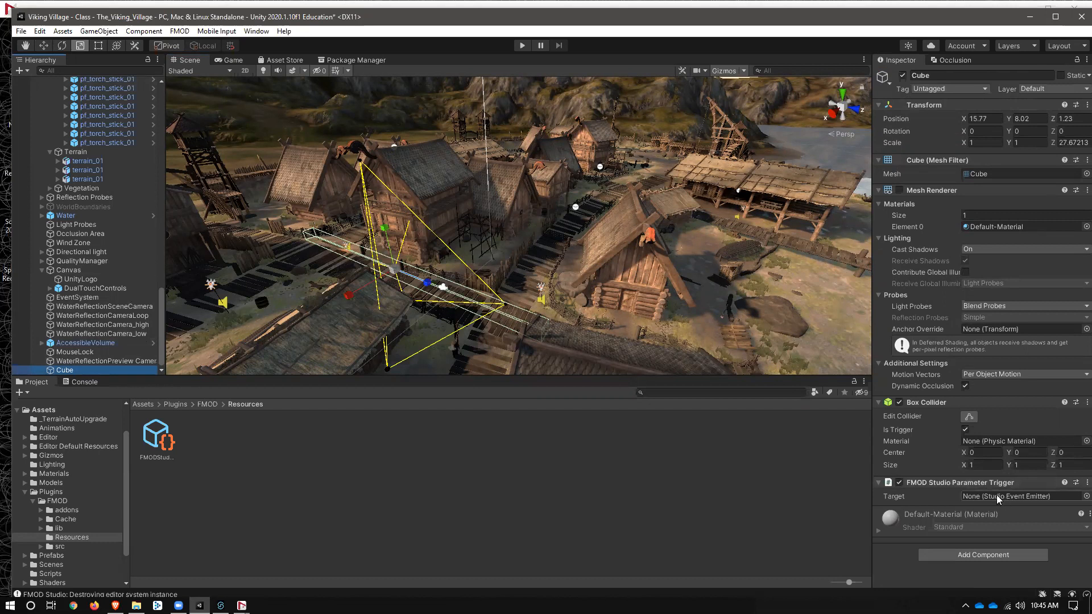
# Collapse the Props and Buildings groups under Content to shorten the scene hierarchy
pyautogui.scroll(20, 95, 275)
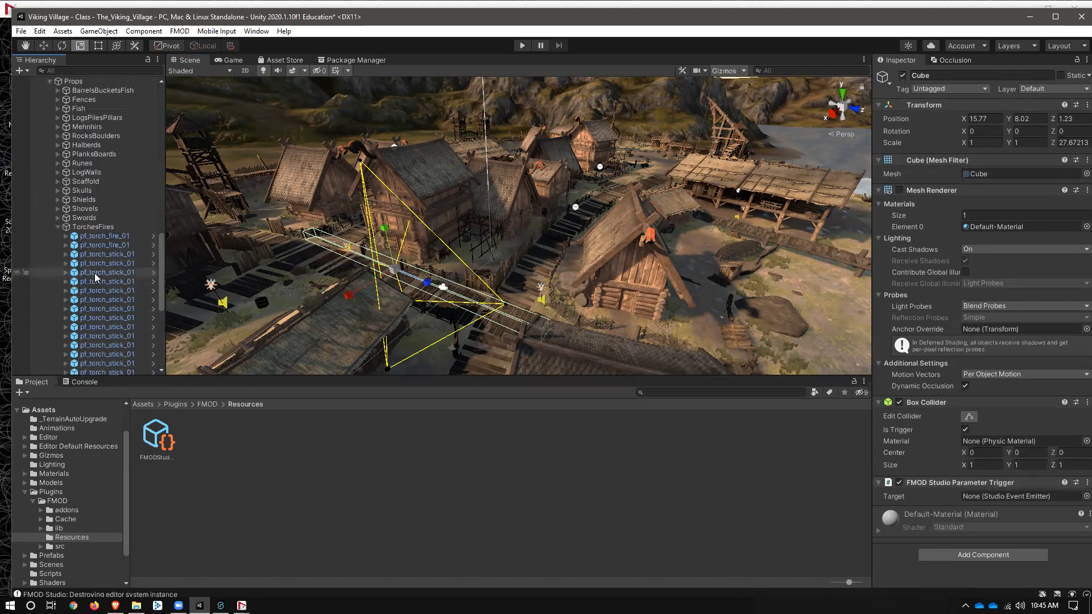
pyautogui.scroll(-5, 99, 264)
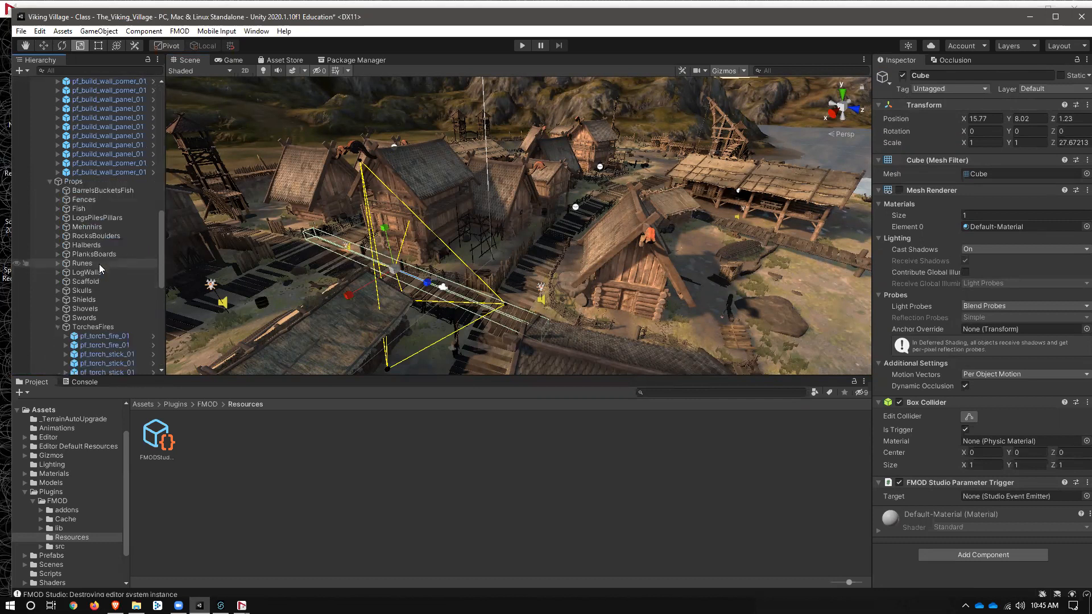
pyautogui.scroll(-10, 62, 192)
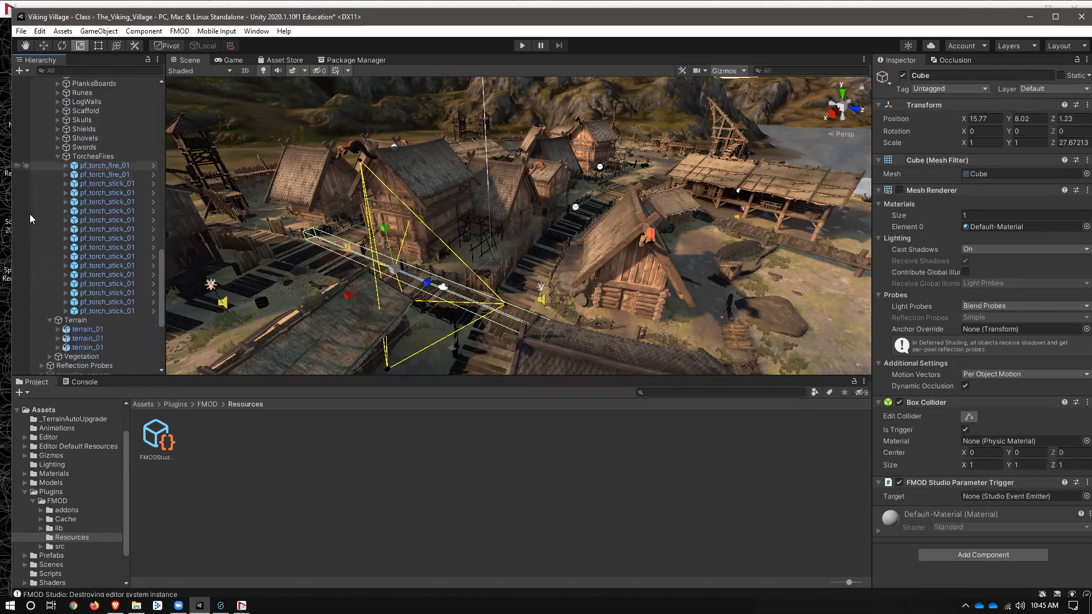
pyautogui.scroll(6, 47, 293)
pyautogui.click(46, 180)
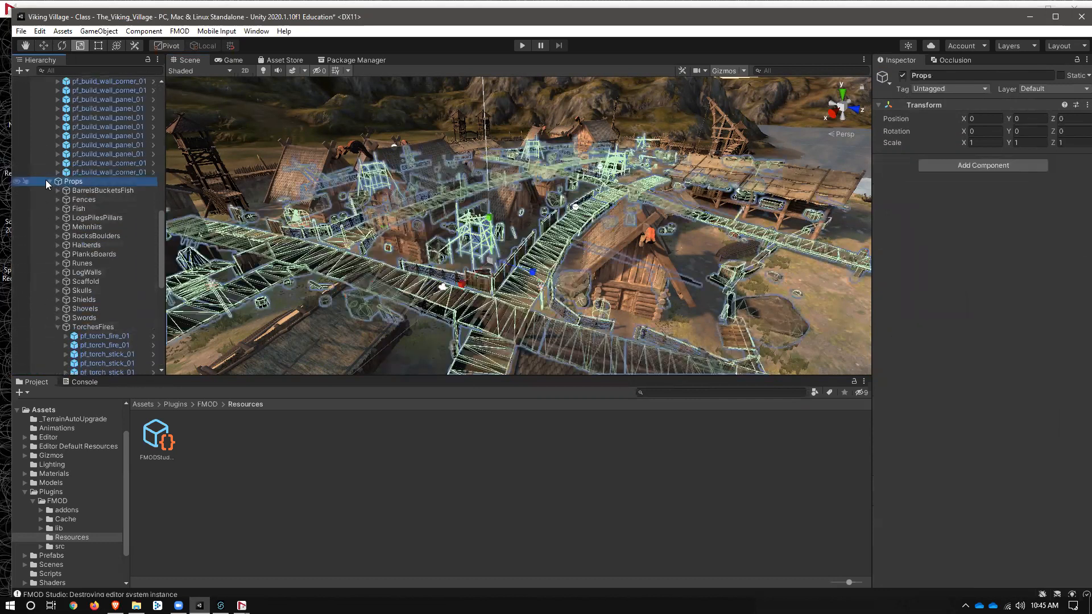
pyautogui.click(50, 181)
pyautogui.scroll(15, 51, 185)
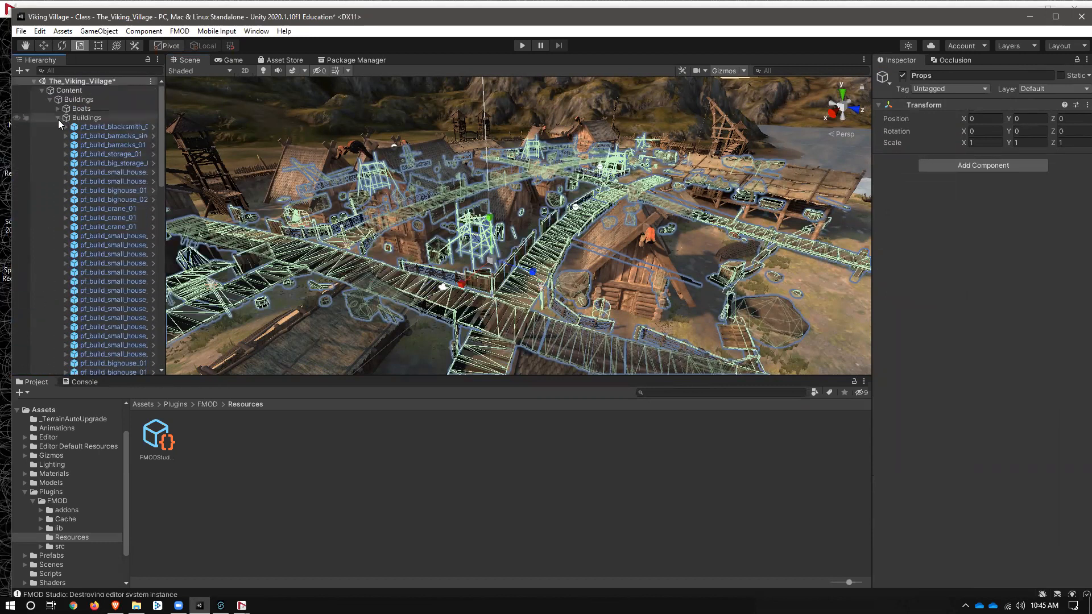
pyautogui.click(49, 99)
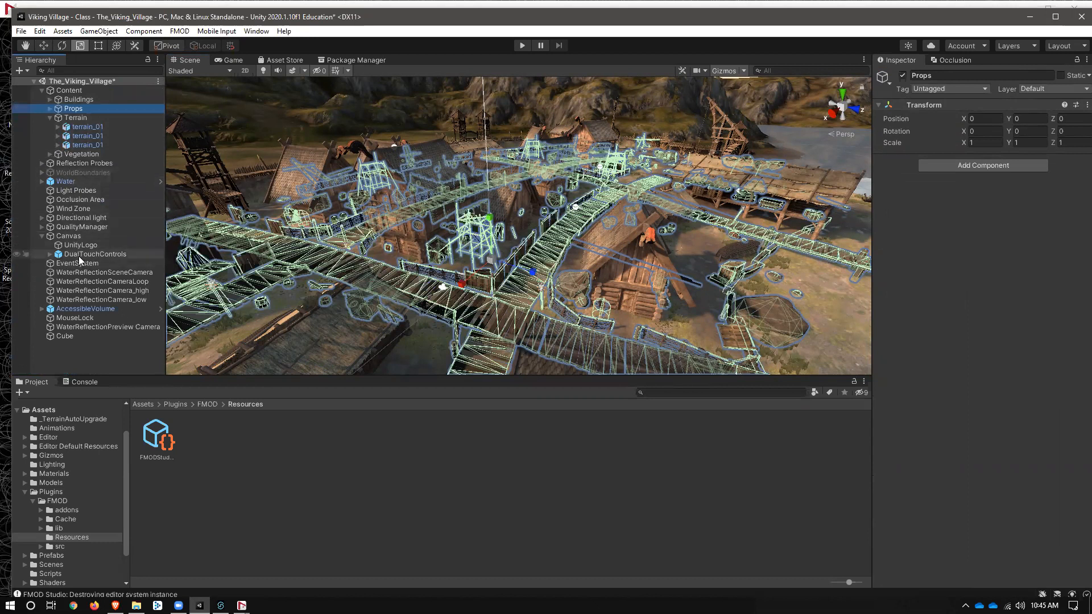
# Expand QualityManager and its HighQualityCameras group, and inspect the FlyingRigidBodyFPSController inside it
pyautogui.click(79, 225)
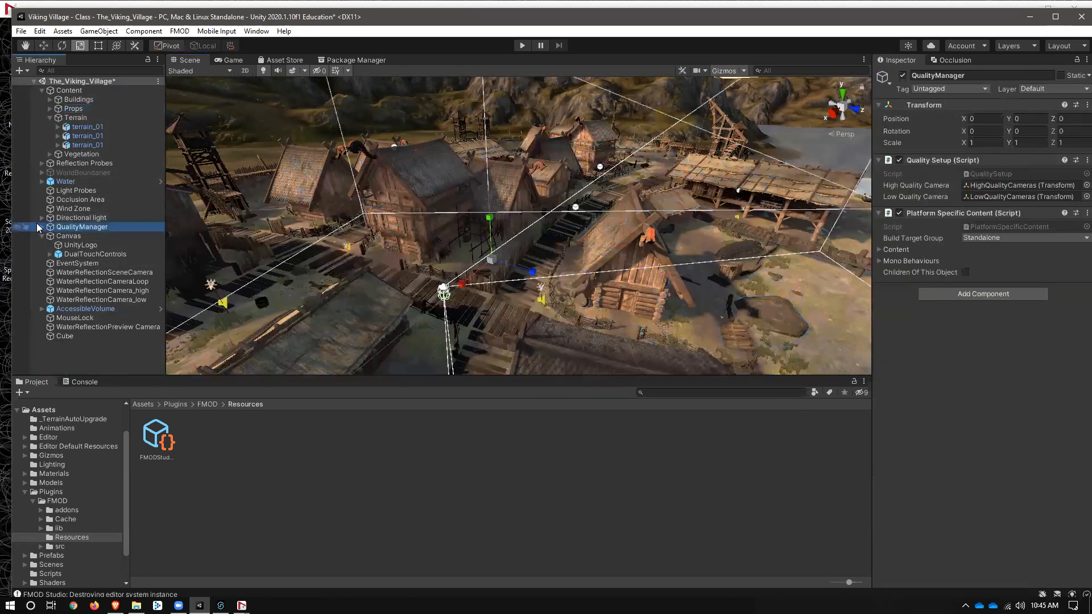
pyautogui.click(41, 226)
pyautogui.click(50, 235)
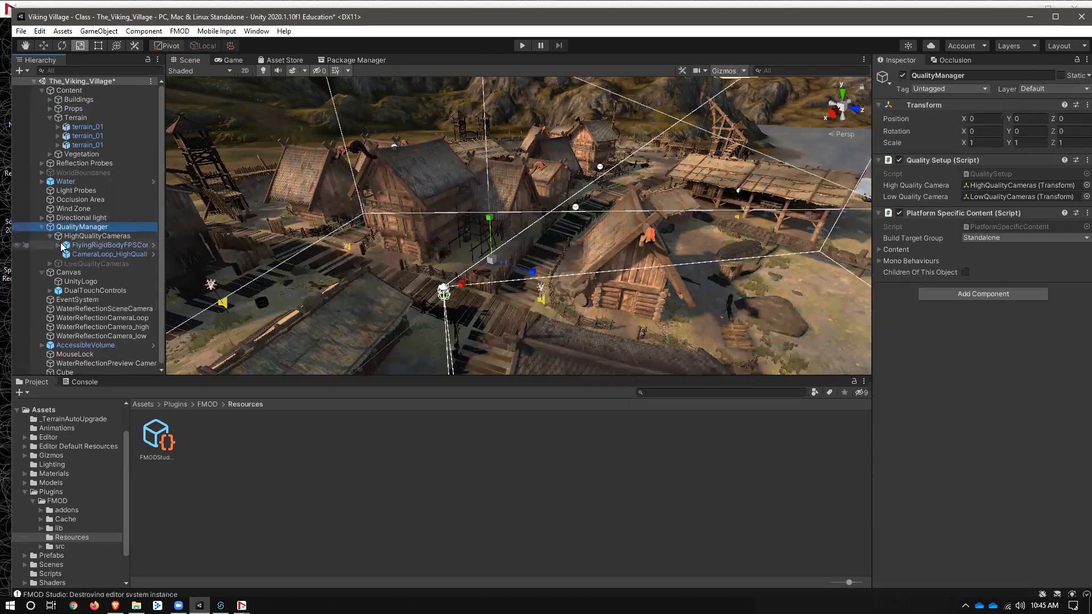
pyautogui.click(116, 246)
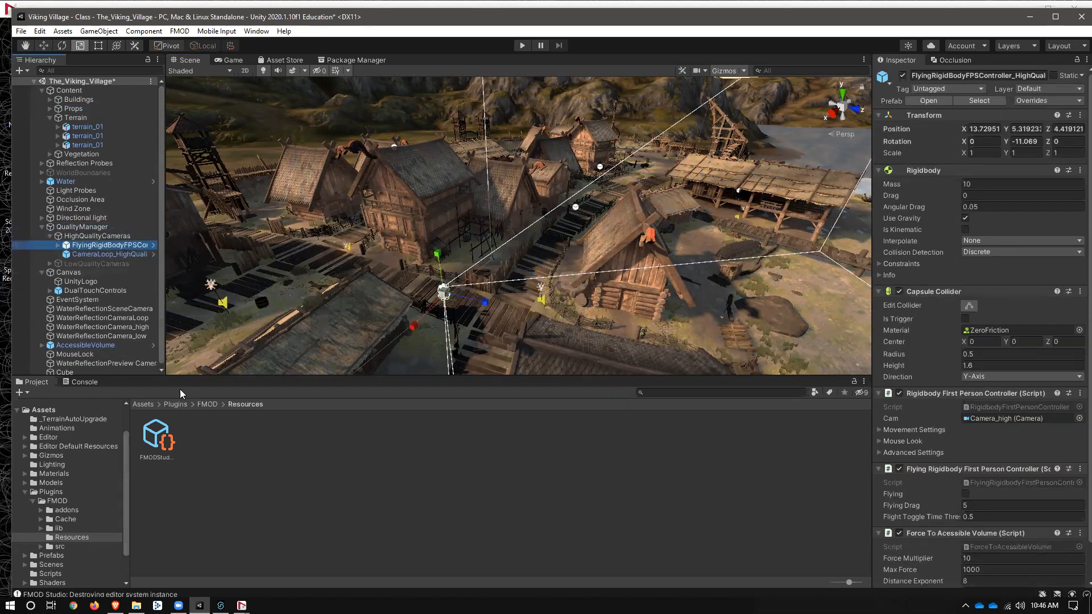
# Try to assign the FlyingRigidBodyFPSController as the Target of the cube's FMOD Studio Parameter Trigger, and expand the controller's children
pyautogui.scroll(-1, 143, 313)
pyautogui.click(87, 370)
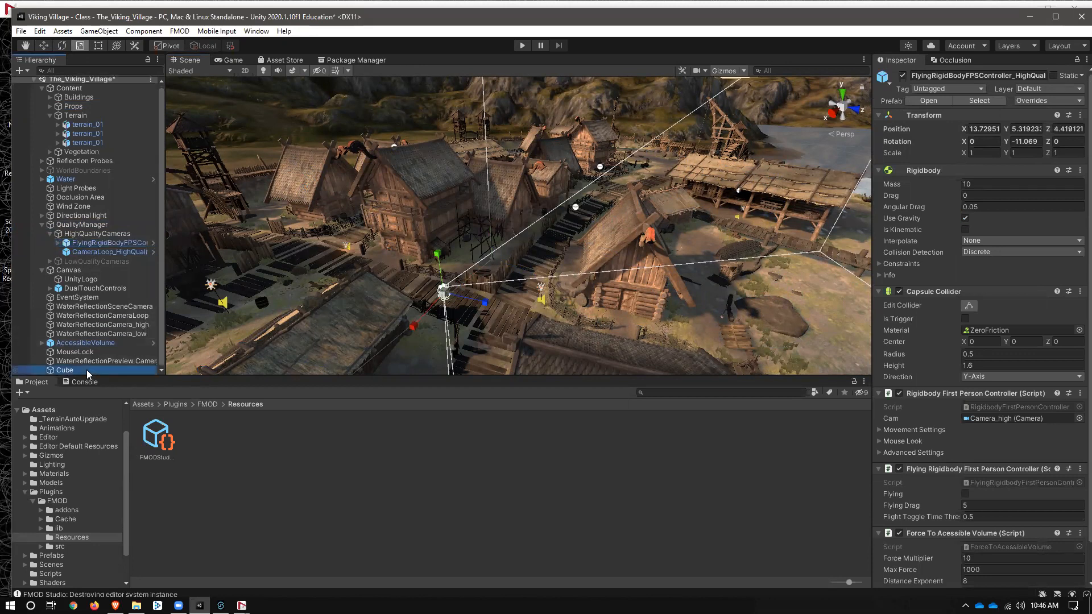
pyautogui.moveTo(130, 242); pyautogui.dragTo(991, 496)
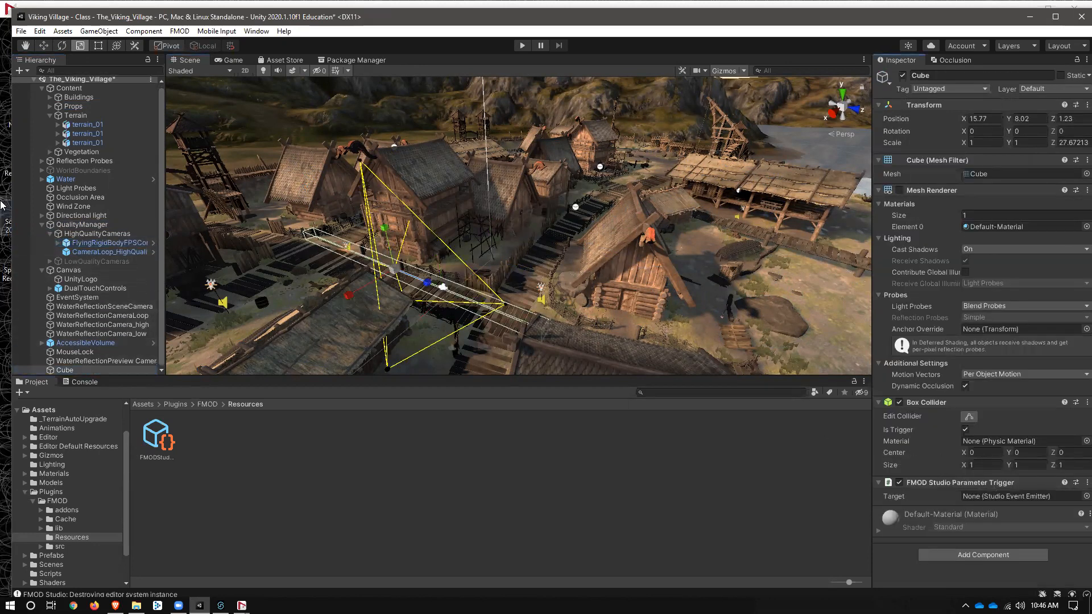
pyautogui.click(58, 243)
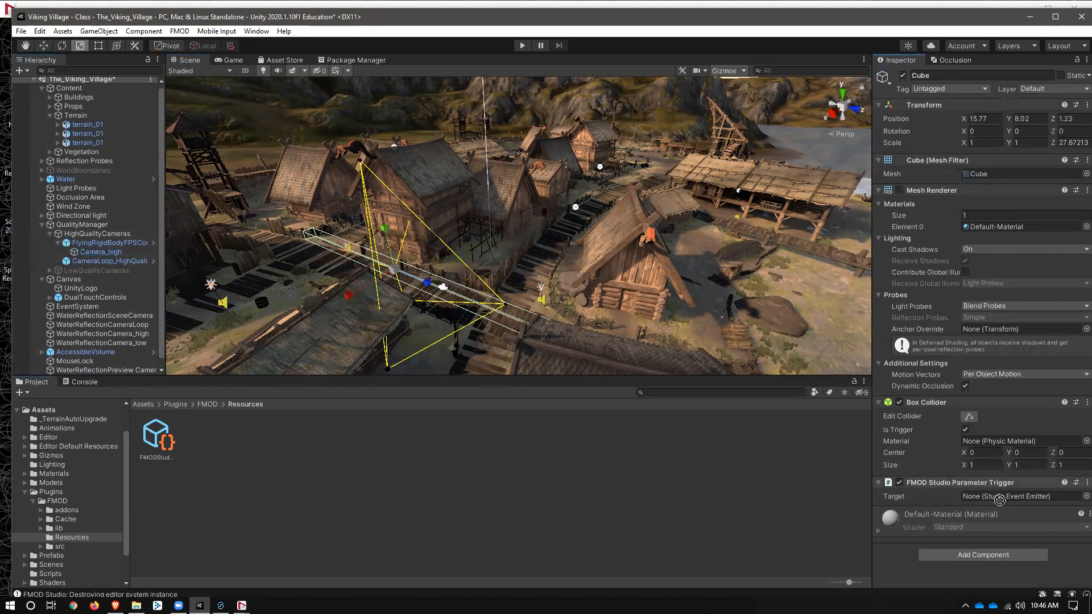